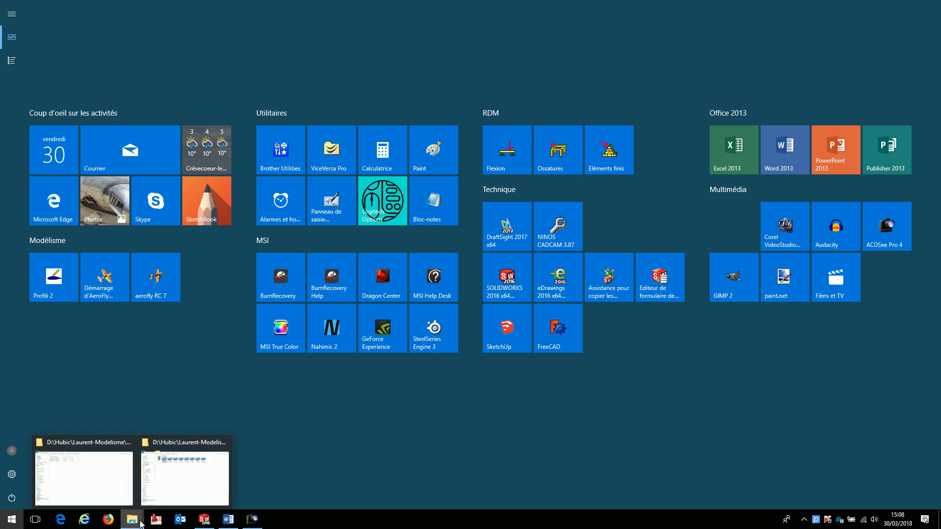
# Step: Open the folder of profile files and examine the point coordinates in Naca 2417 - 535 - Intrados.txt
pyautogui.click(147, 480)
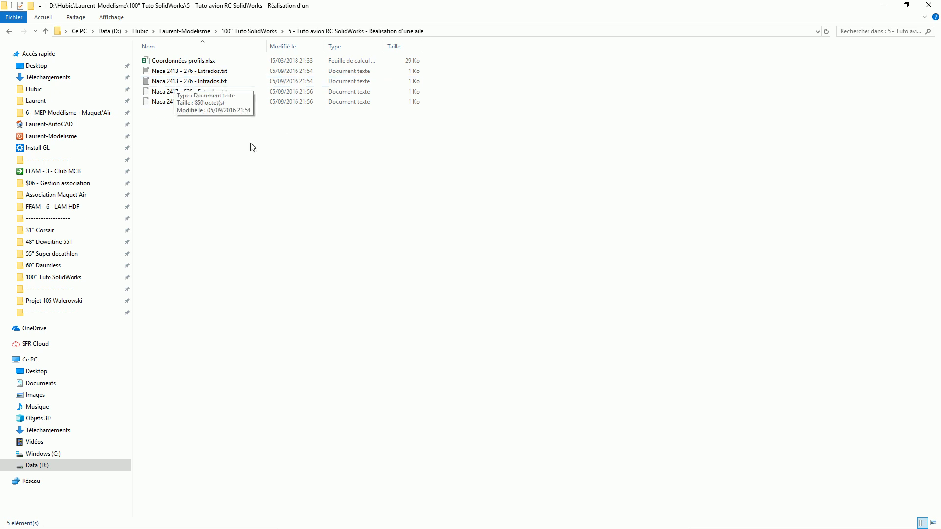
pyautogui.click(164, 104)
pyautogui.doubleClick(166, 104)
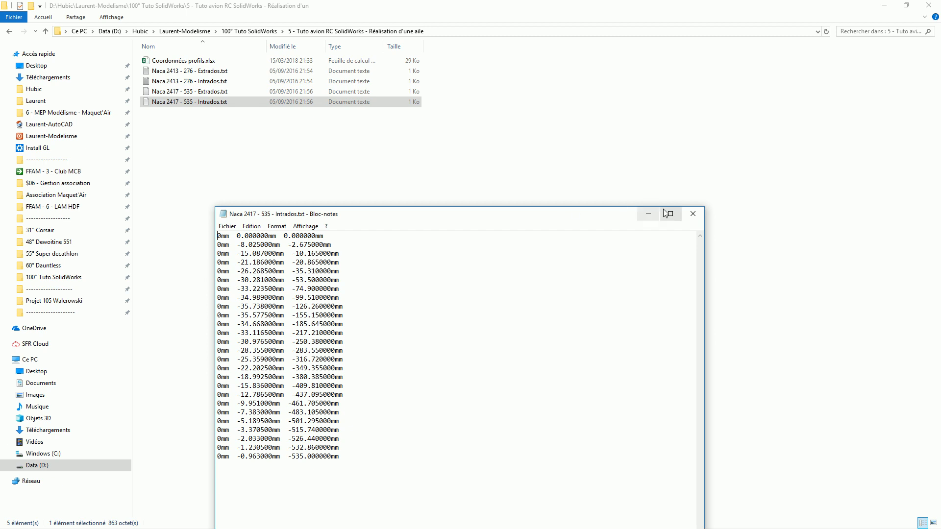
pyautogui.click(694, 214)
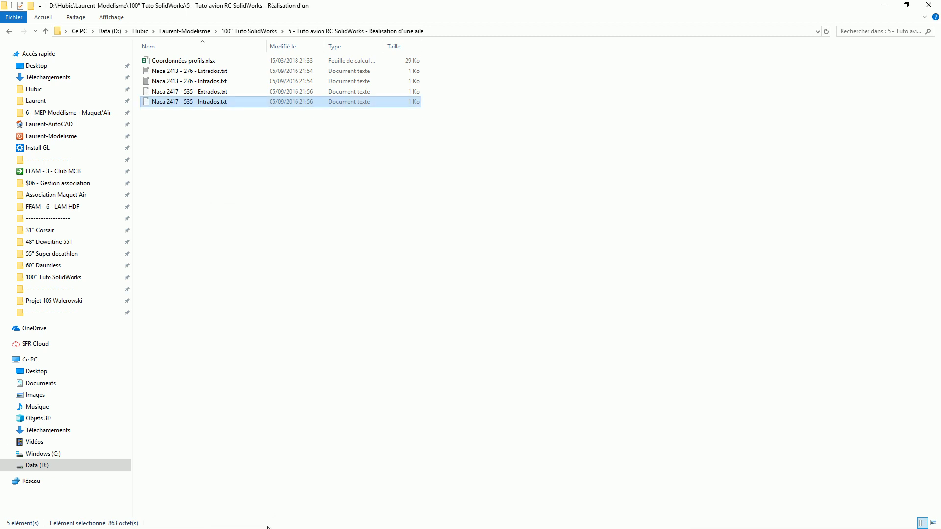
# Step: Switch to SOLIDWORKS and create a new part from the standard 1 - Pièce template
pyautogui.press('super')
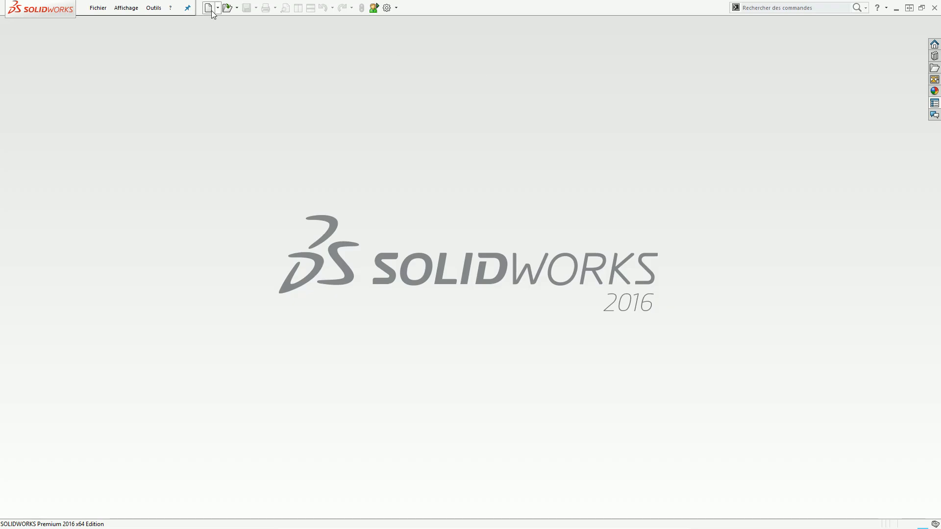
pyautogui.click(213, 12)
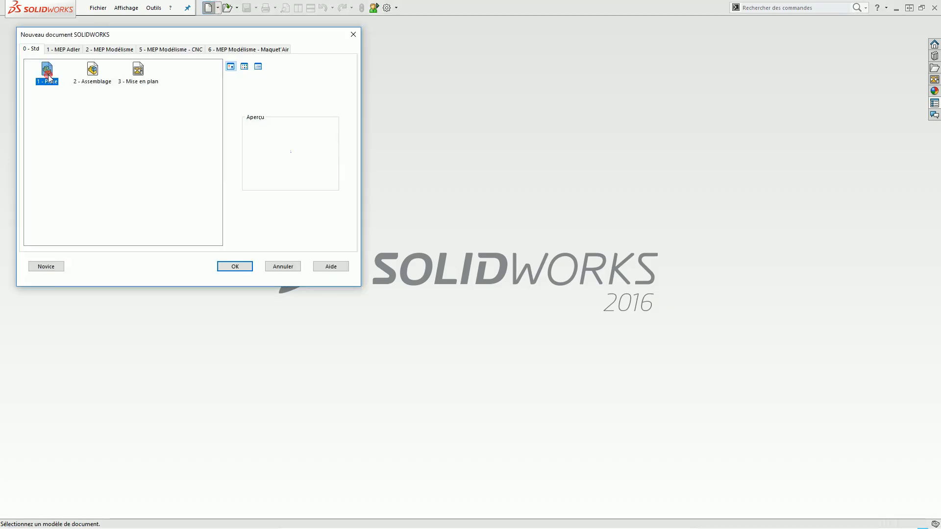
pyautogui.doubleClick(47, 71)
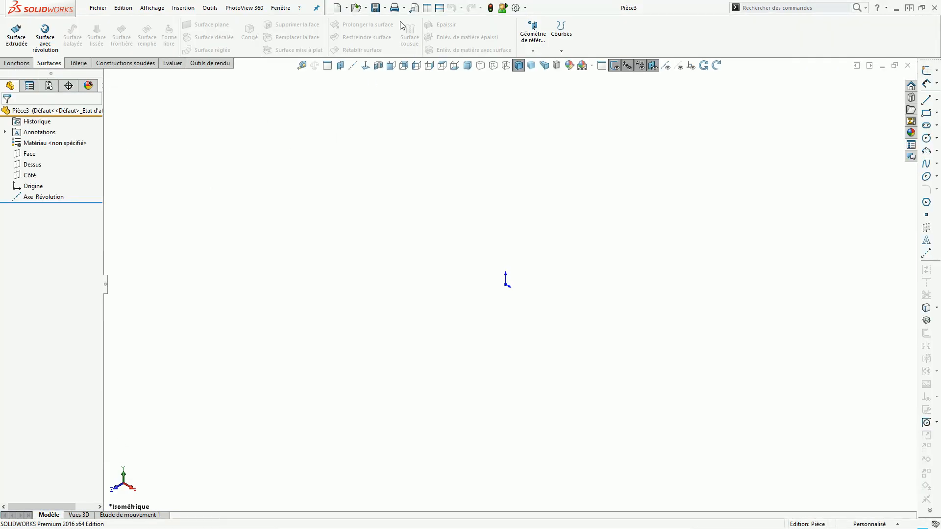
# Step: Save the part as "Aile de base" in the folder "5 - Tuto avion RC SolidWorks - Réalisation d'une aile"
pyautogui.click(376, 8)
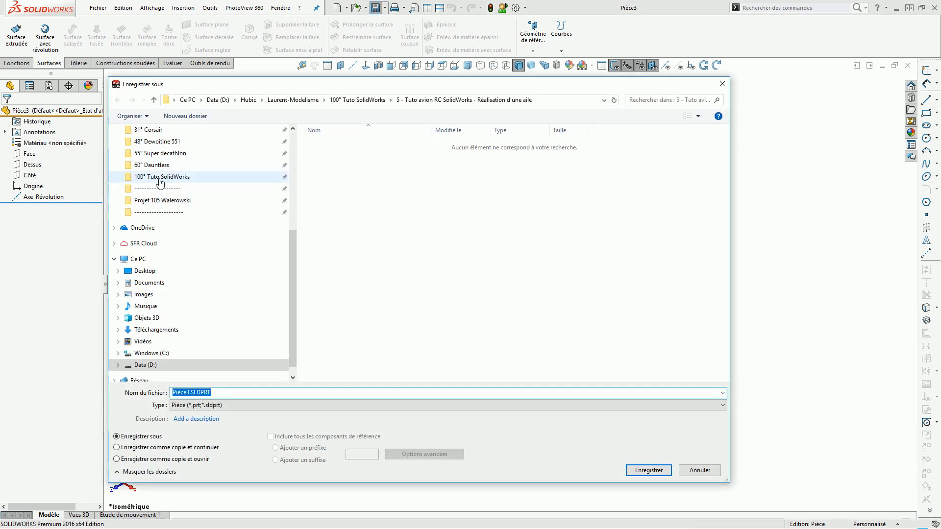
pyautogui.click(162, 178)
pyautogui.doubleClick(415, 197)
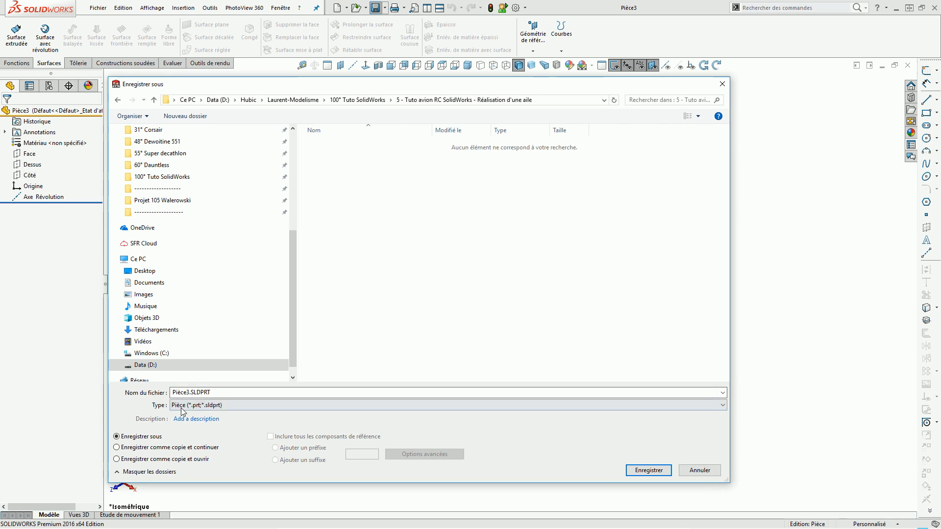
pyautogui.click(217, 391)
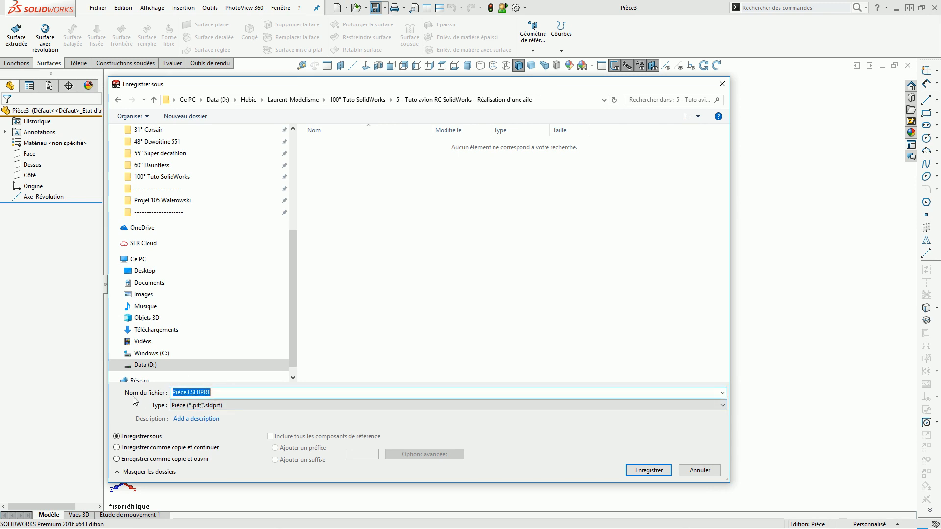
pyautogui.write('Aile de base')
pyautogui.press('Return')
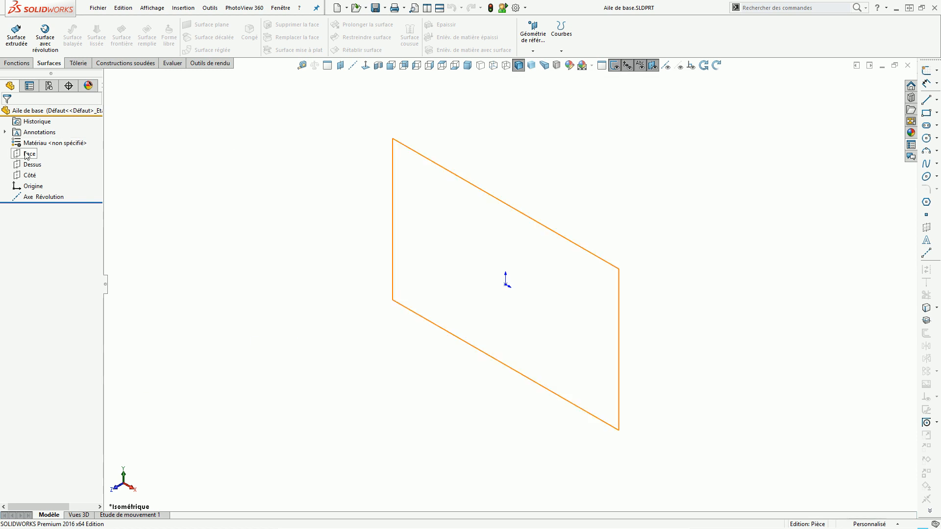
# Step: Insert a curve through XYZ points, loading the coordinates from the text file Naca 2417 - 535 - Intrados.txt
pyautogui.click(184, 8)
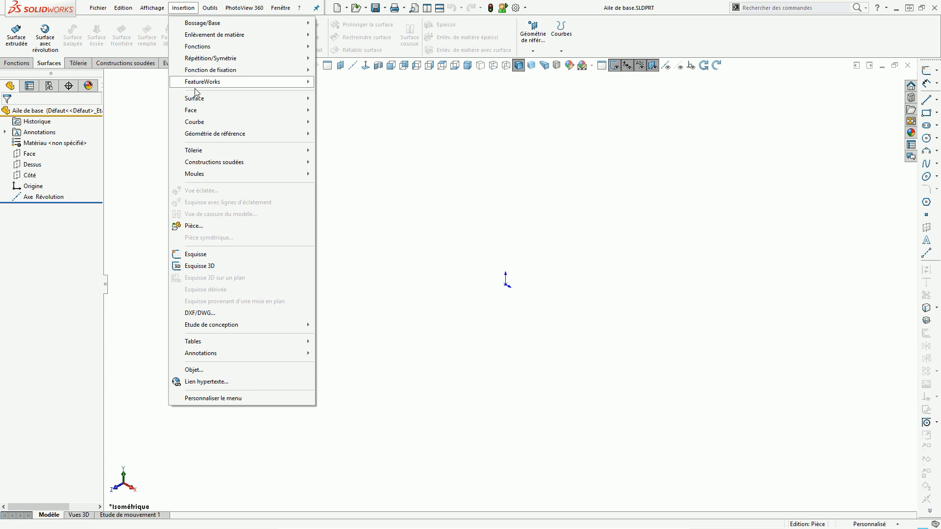
pyautogui.moveTo(250, 124)
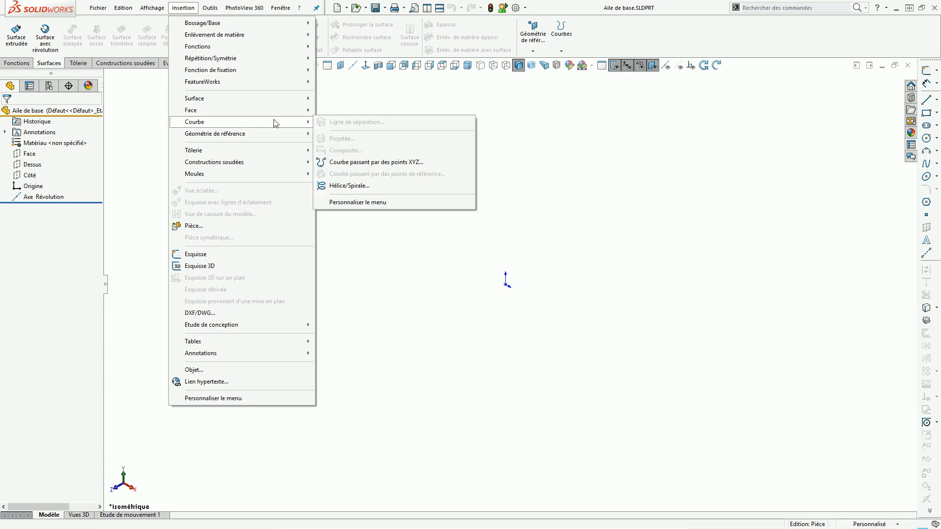
pyautogui.click(366, 163)
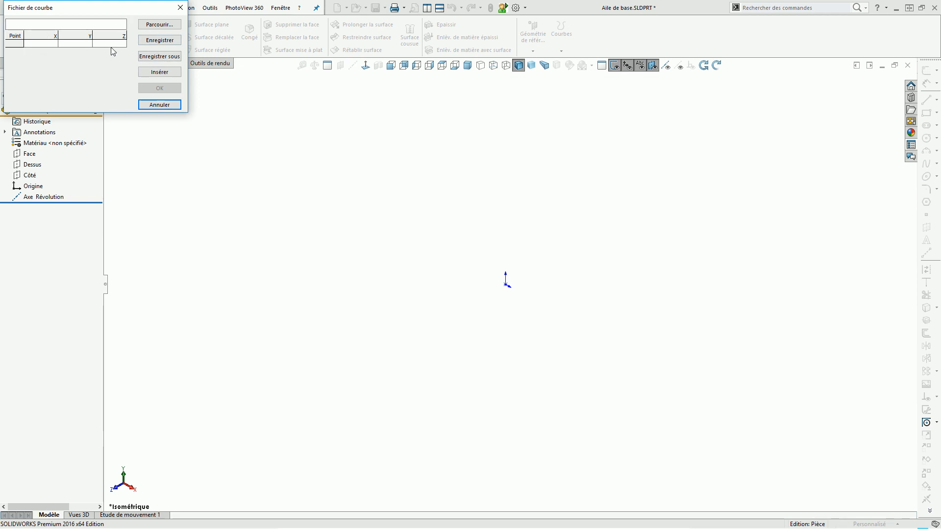
pyautogui.click(160, 24)
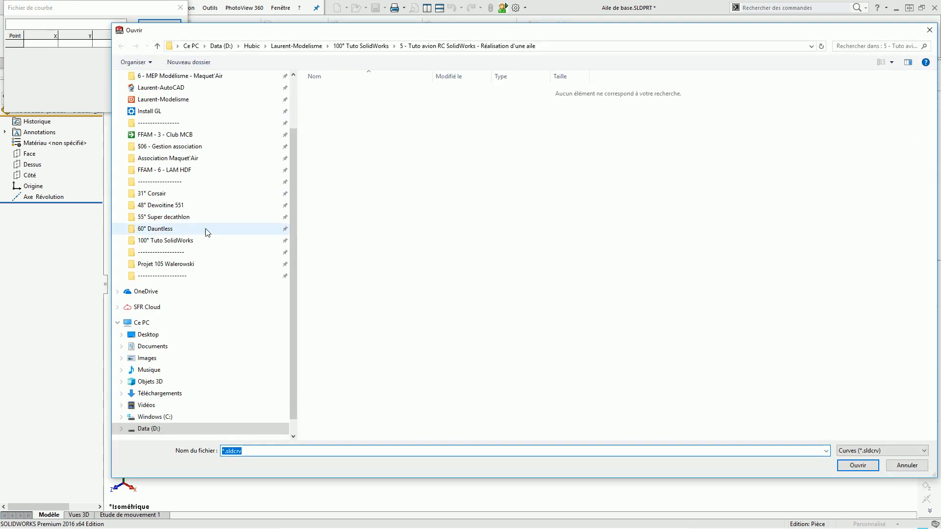
pyautogui.click(165, 240)
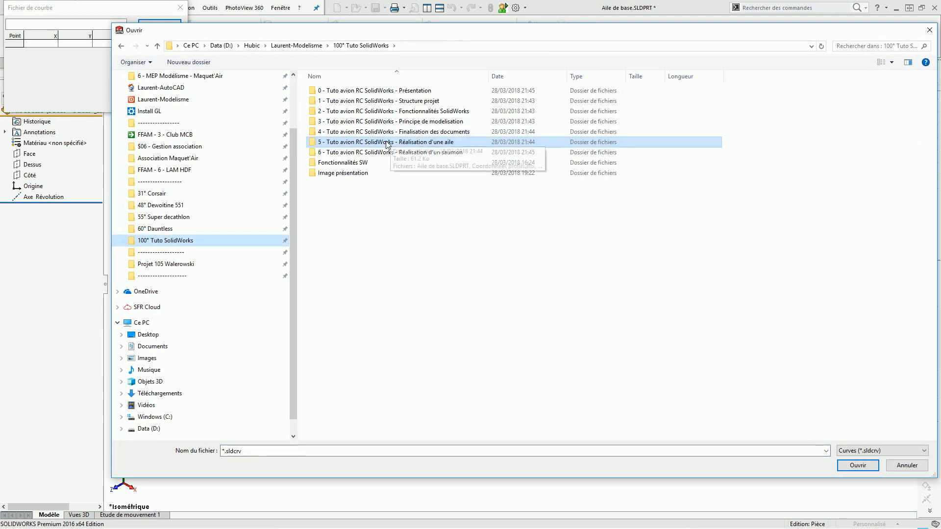
pyautogui.doubleClick(388, 142)
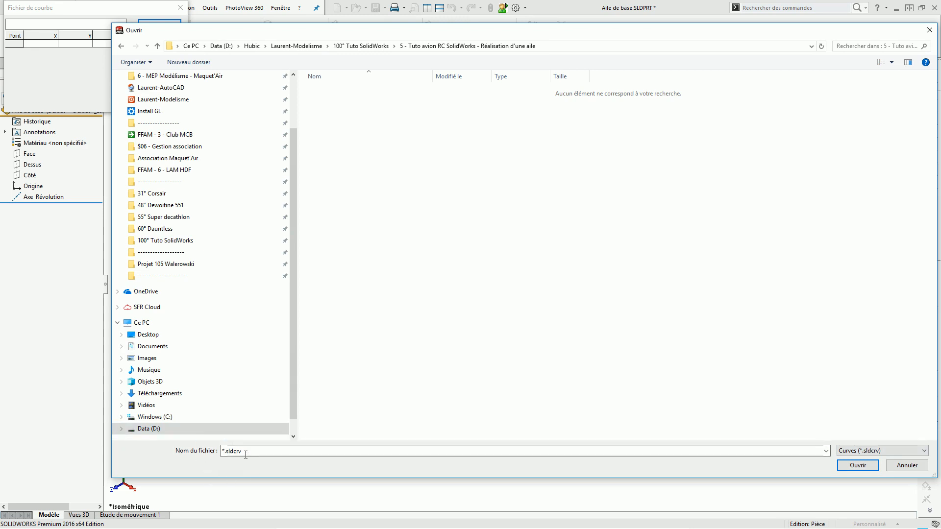
pyautogui.click(848, 451)
pyautogui.click(858, 467)
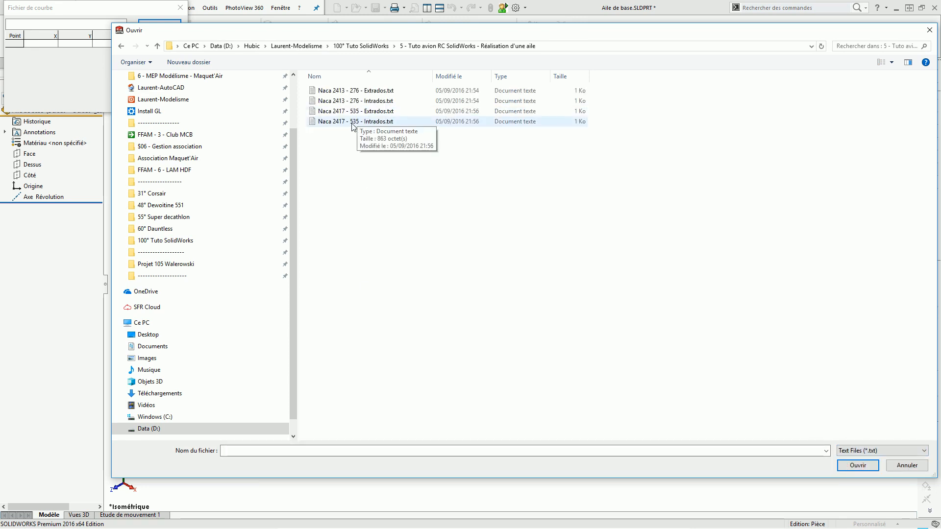
pyautogui.doubleClick(333, 122)
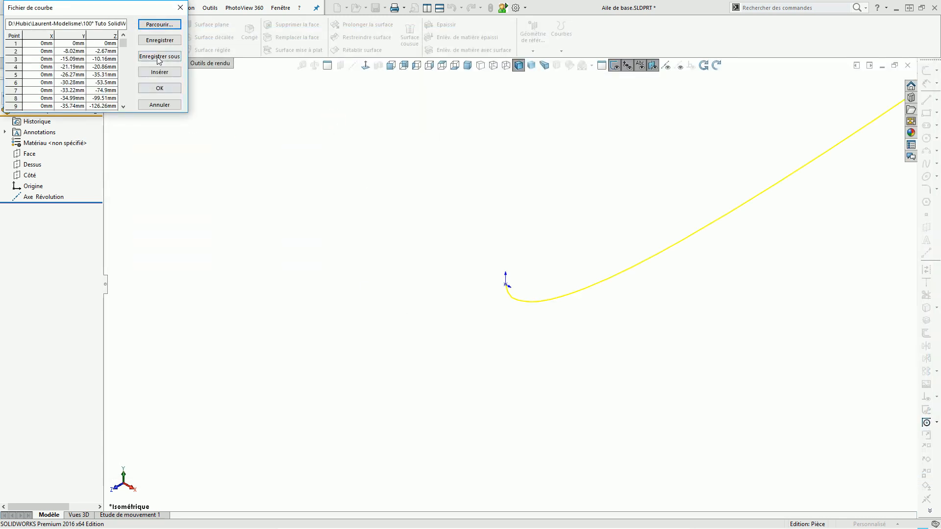
pyautogui.click(153, 90)
# Step: Examine the shape of the imported lower-surface curve and its position relative to the Côté plane
pyautogui.scroll(5, 585, 293)
pyautogui.scroll(-2, 729, 183)
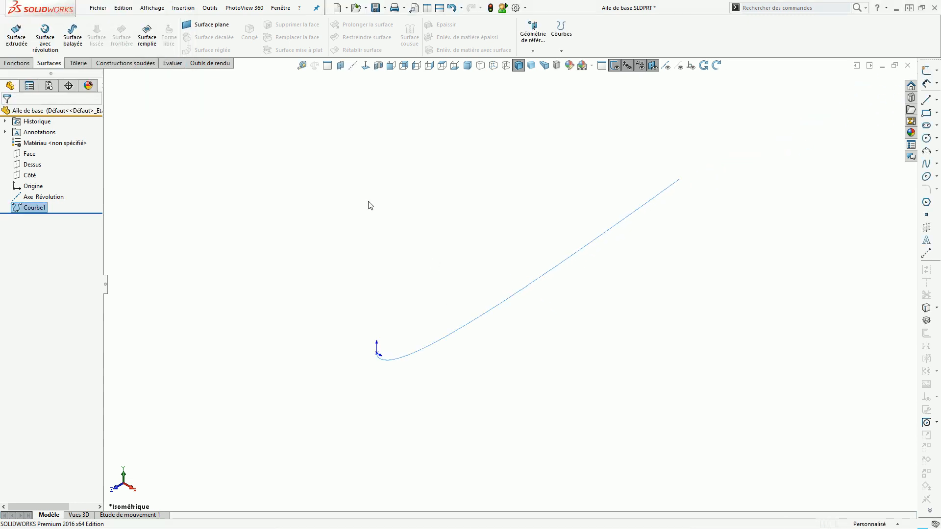
pyautogui.click(28, 176)
pyautogui.moveTo(351, 273)
pyautogui.mouseDown(button='middle')
pyautogui.moveTo(273, 209)
pyautogui.moveTo(232, 223)
pyautogui.moveTo(328, 252)
pyautogui.moveTo(334, 273)
pyautogui.mouseUp(button='middle')
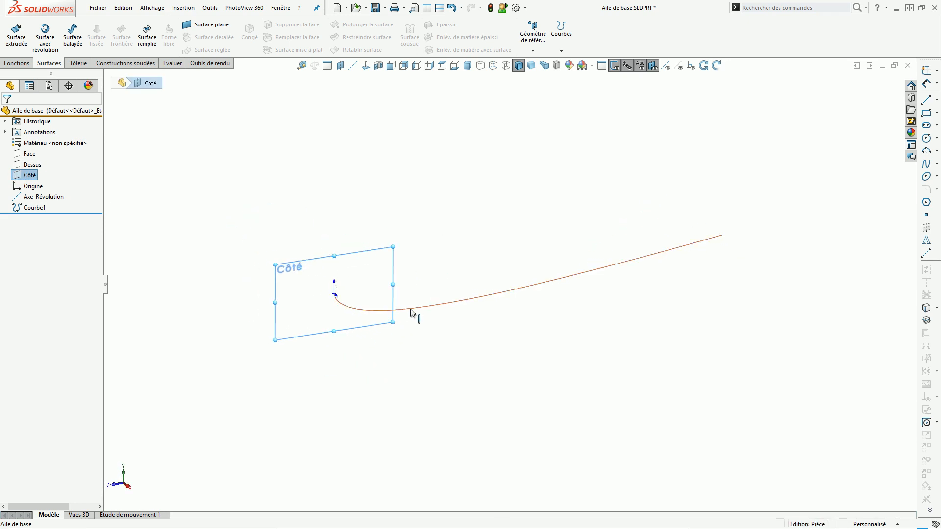
pyautogui.click(497, 294)
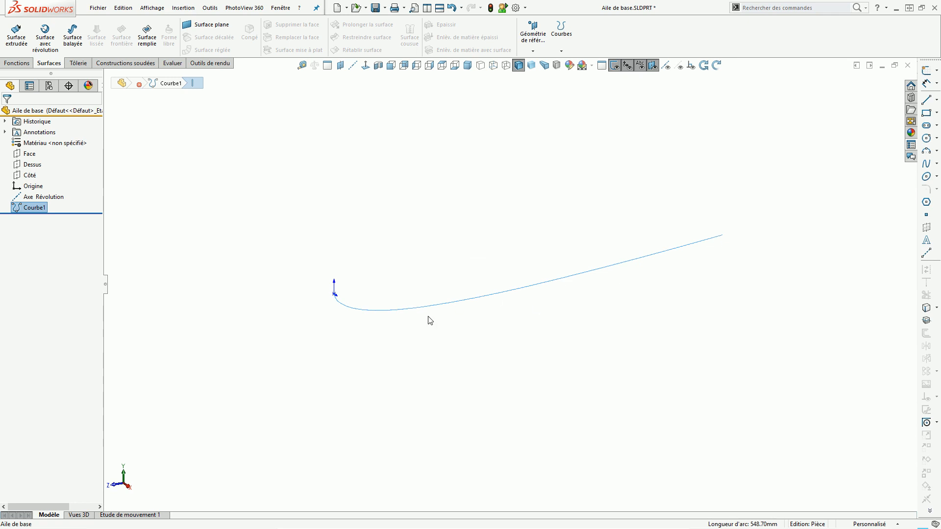
pyautogui.click(528, 321)
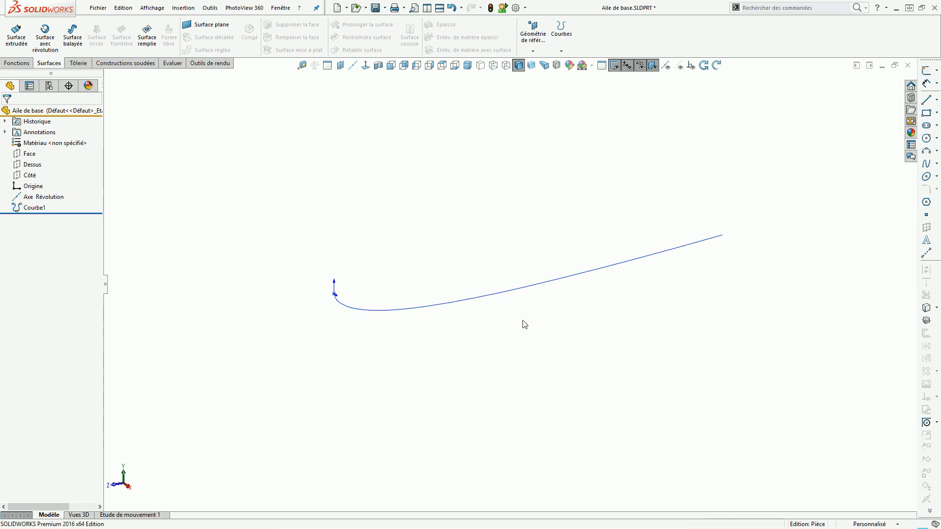
pyautogui.scroll(2, 525, 321)
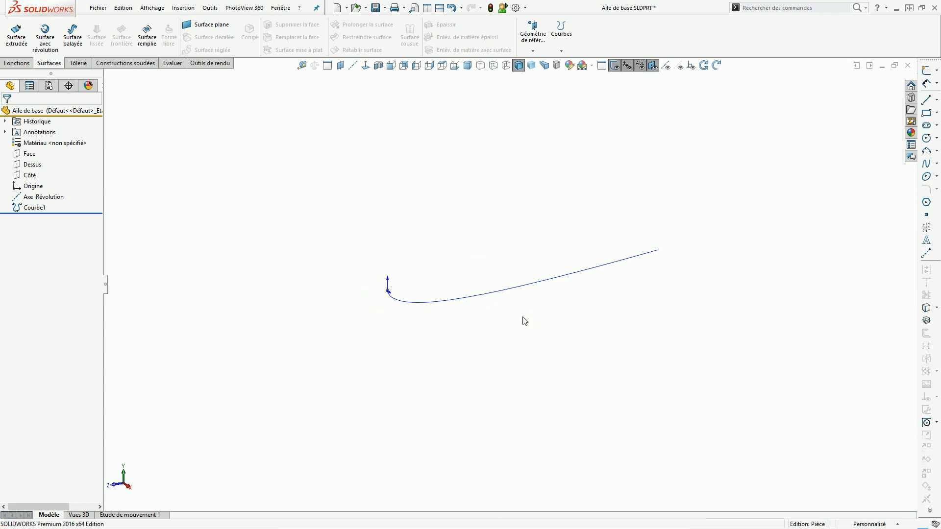
pyautogui.click(28, 208)
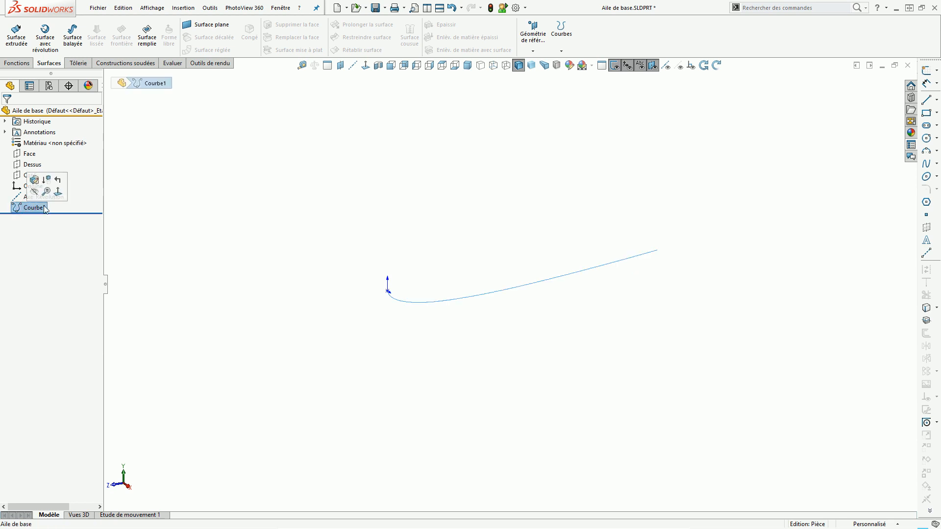
pyautogui.click(195, 235)
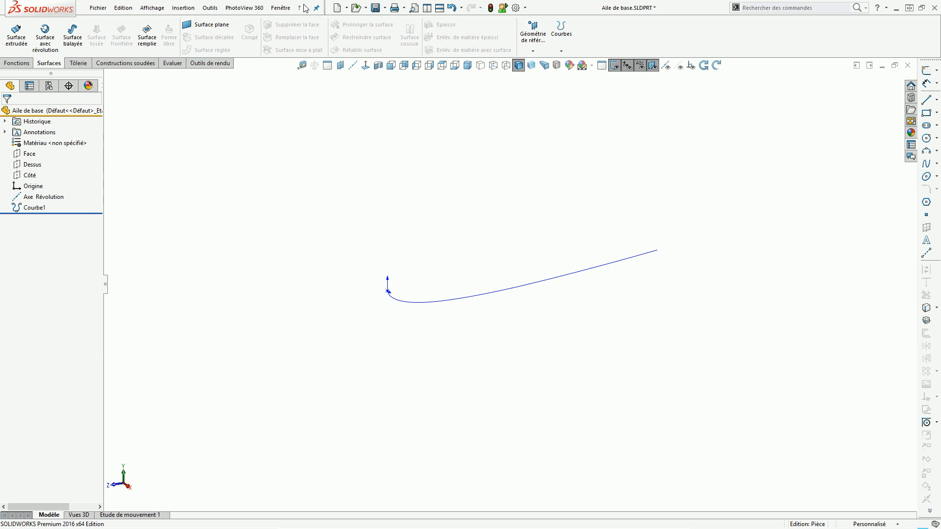
# Step: Insert a second curve through XYZ points from the text file Naca 2417 - 535 - Extrados.txt
pyautogui.click(176, 12)
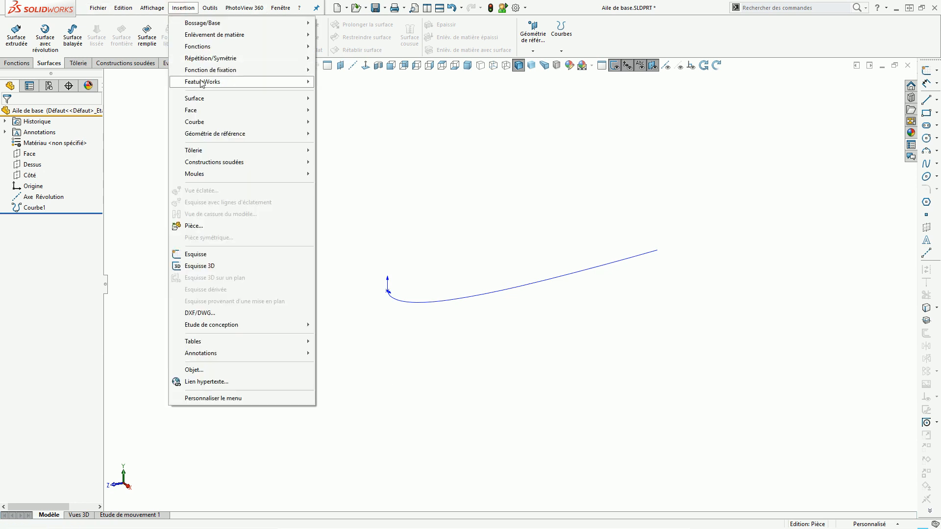
pyautogui.moveTo(201, 122)
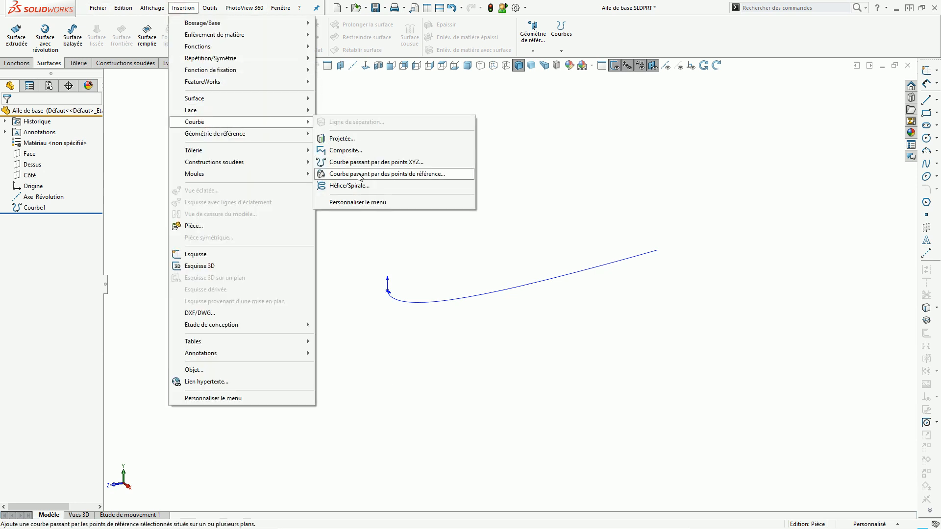
pyautogui.click(338, 165)
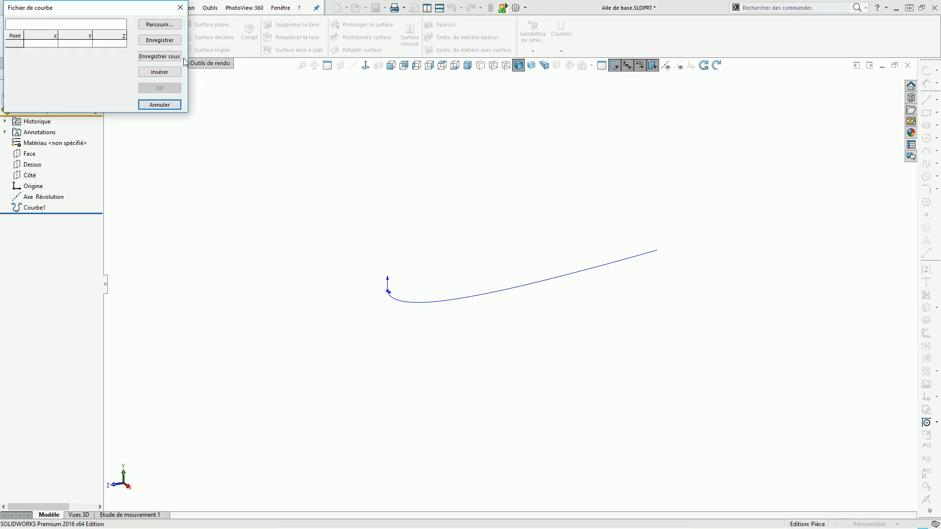
pyautogui.click(162, 25)
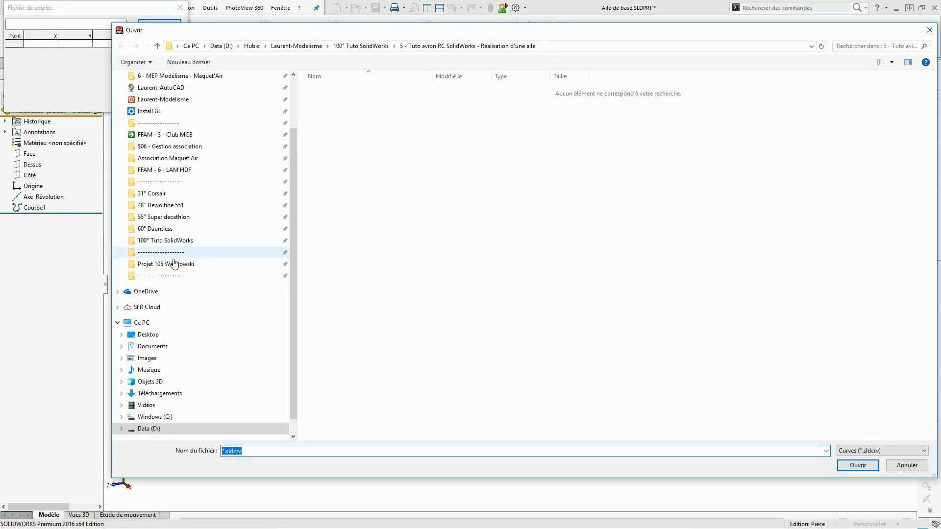
pyautogui.click(254, 263)
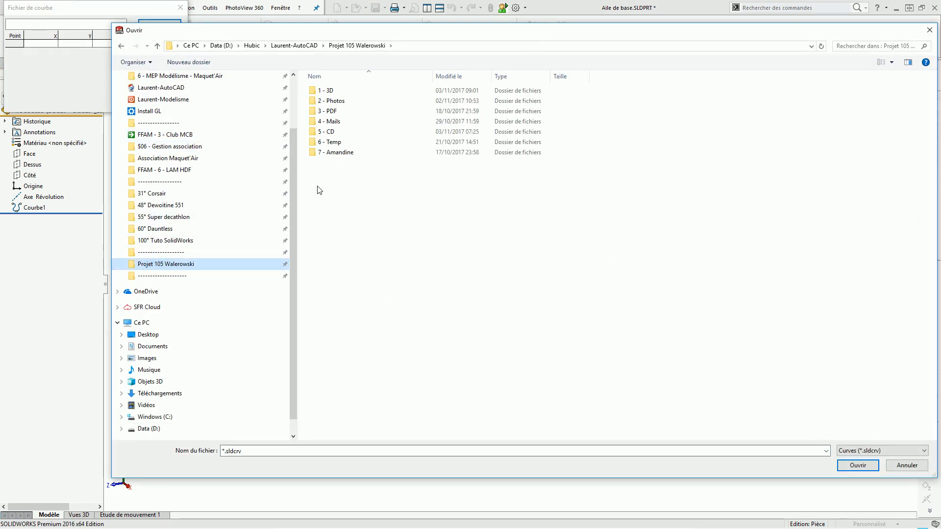
pyautogui.click(177, 240)
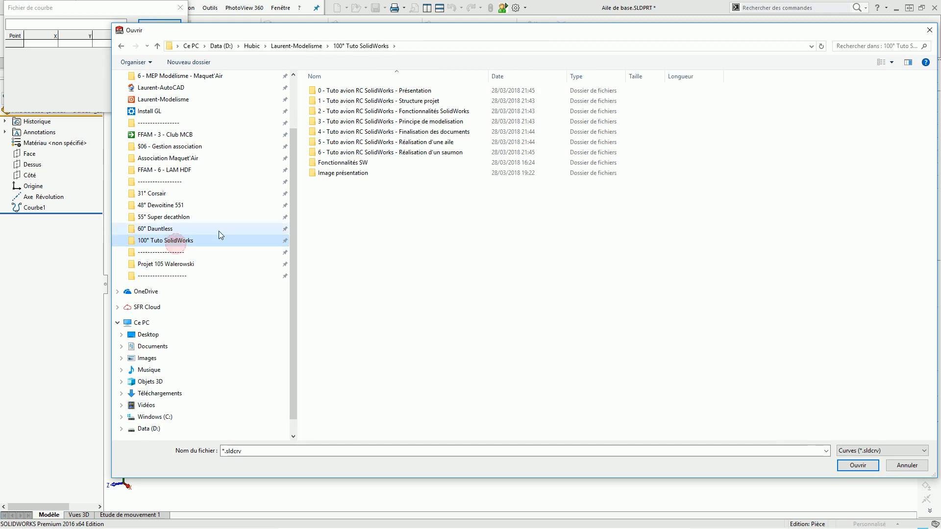
pyautogui.doubleClick(380, 143)
pyautogui.click(892, 454)
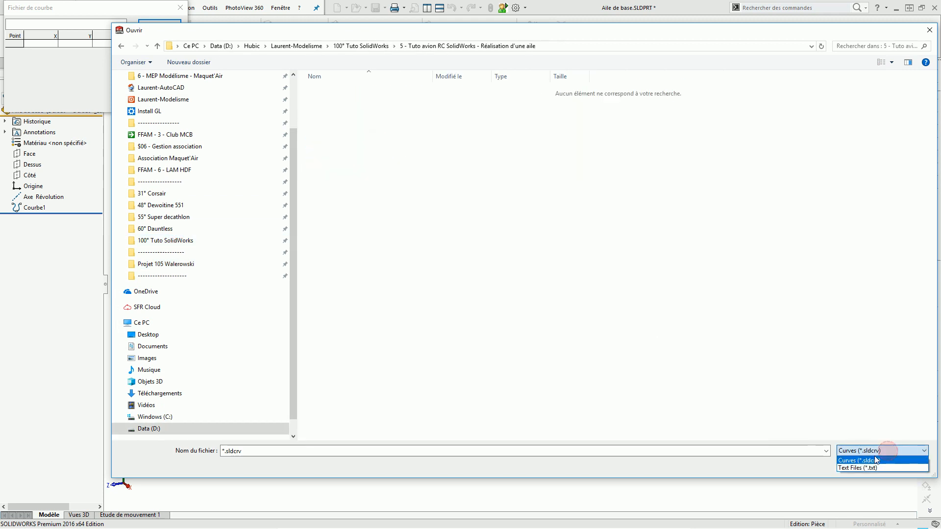
pyautogui.click(878, 465)
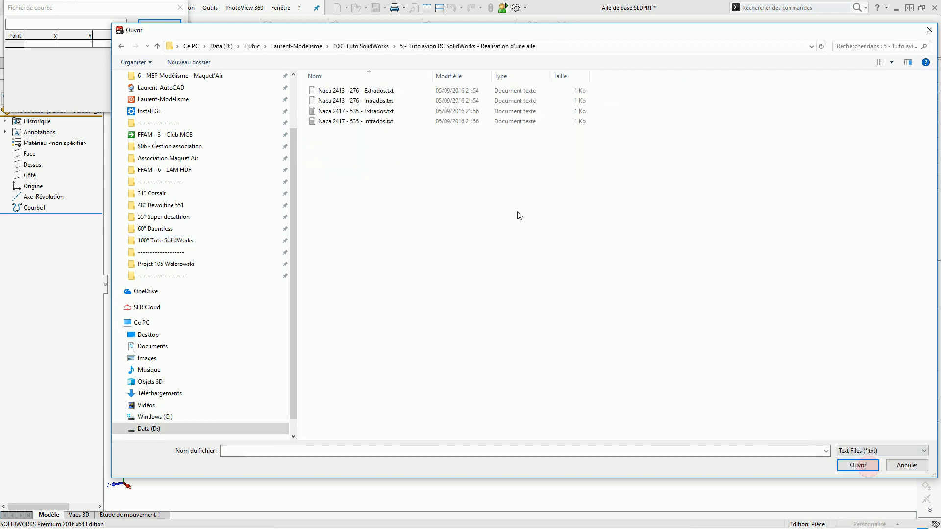
pyautogui.doubleClick(351, 112)
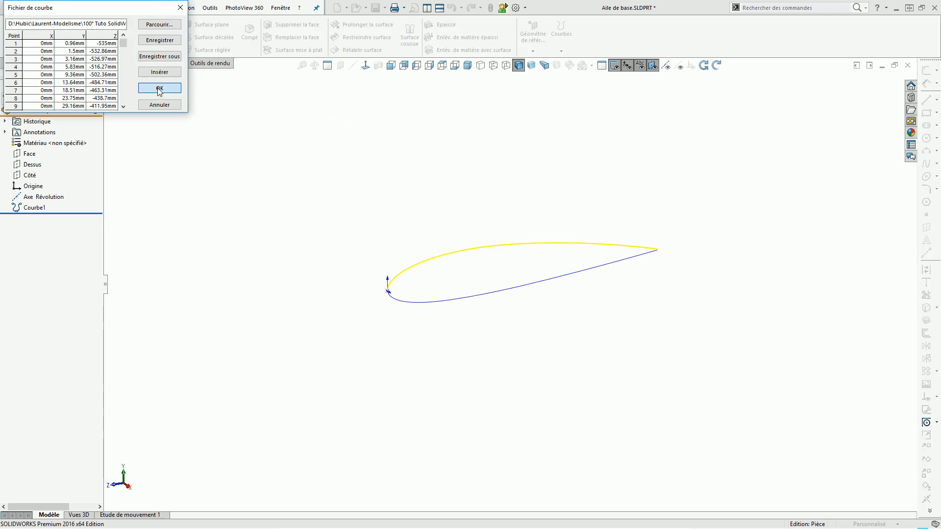
pyautogui.click(160, 88)
# Step: Insert a third curve through XYZ points, loading the coordinates from the text file Naca 2413 - 276 - Intrados.txt
pyautogui.click(177, 9)
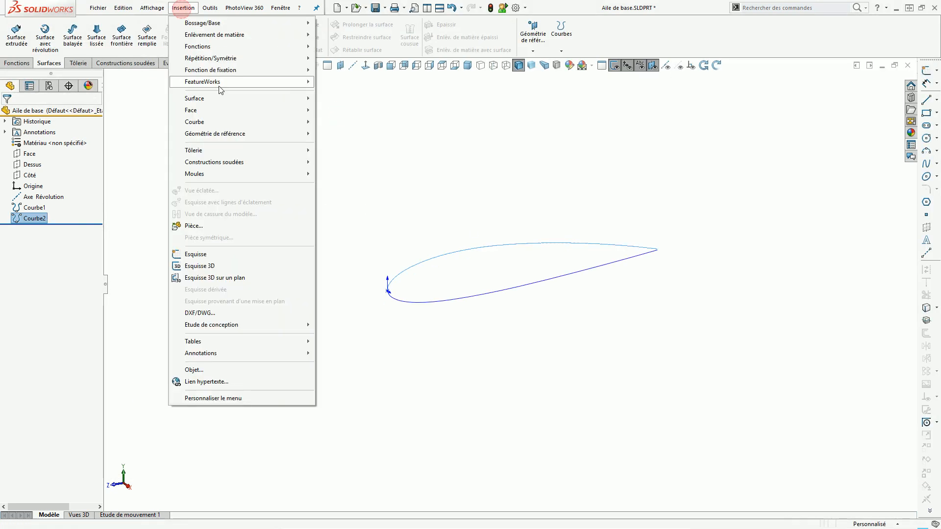
pyautogui.moveTo(214, 123)
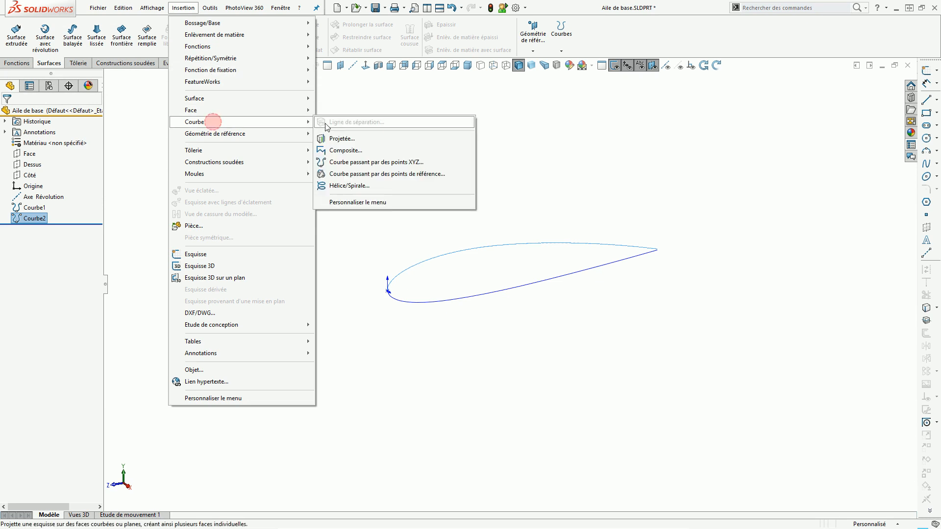
pyautogui.click(342, 164)
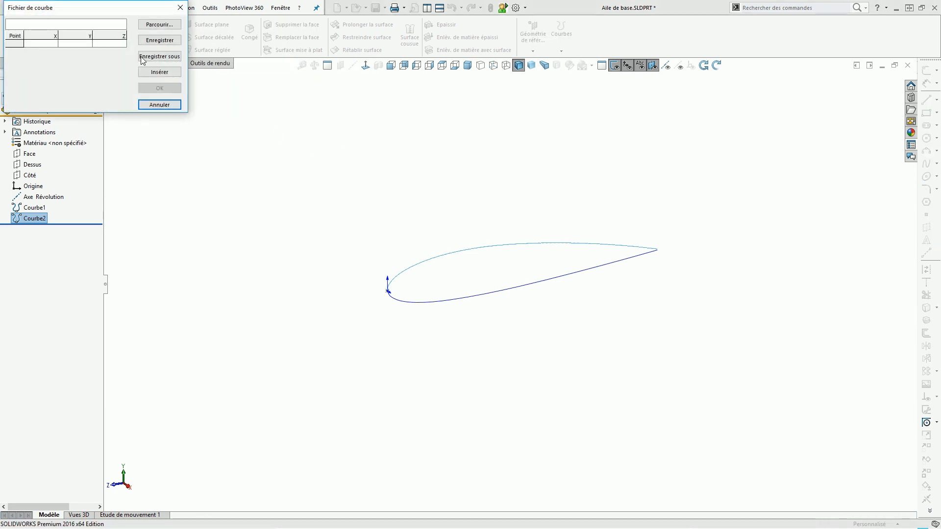
pyautogui.click(158, 24)
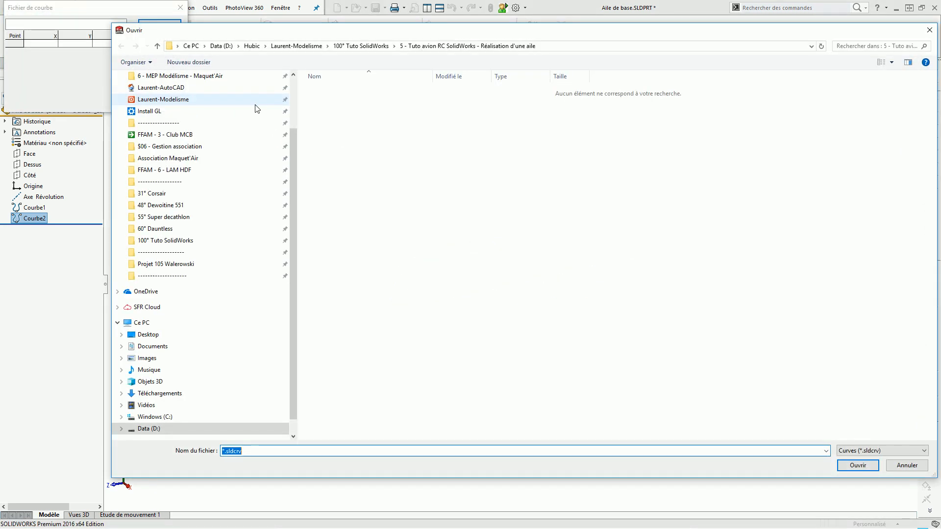
pyautogui.click(165, 241)
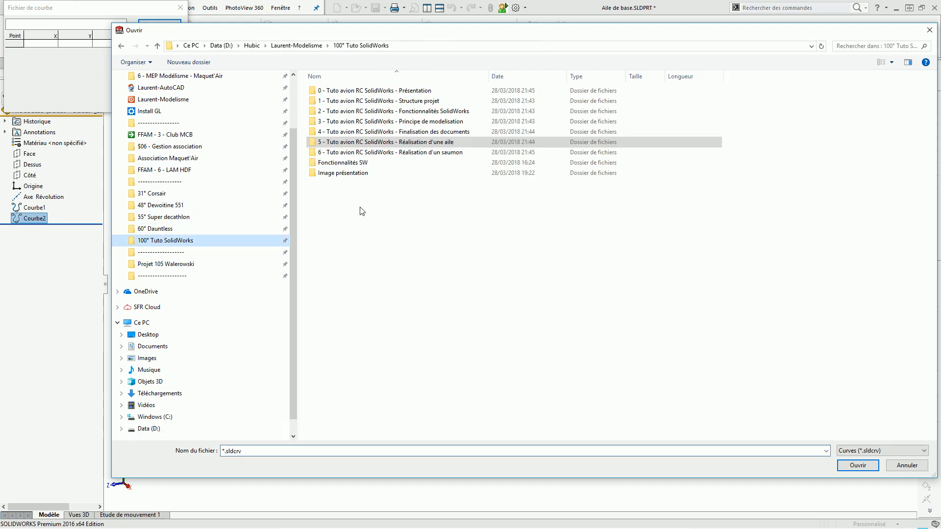
pyautogui.doubleClick(392, 142)
pyautogui.click(892, 455)
pyautogui.click(877, 458)
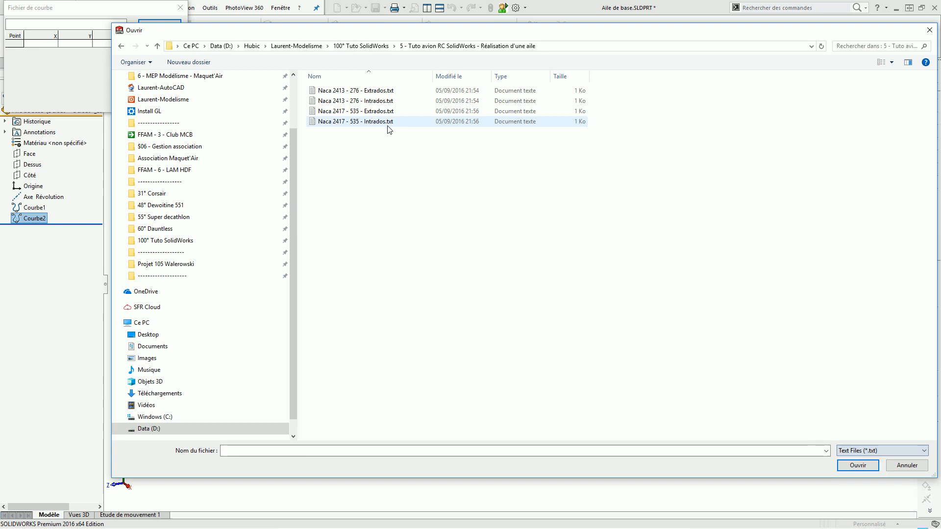
pyautogui.doubleClick(365, 102)
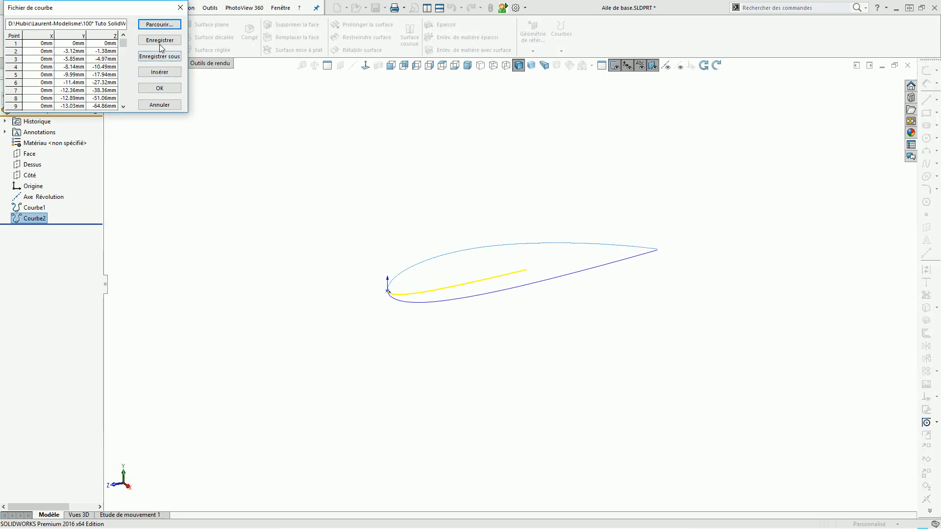
pyautogui.click(155, 88)
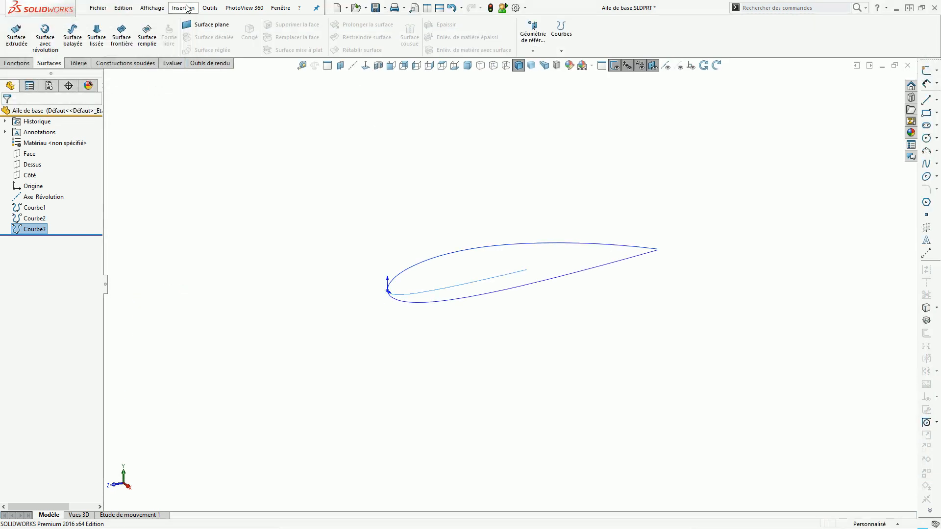
# Step: Insert a fourth curve through XYZ points from the text file Naca 2413 - 276 - Extrados.txt
pyautogui.click(187, 7)
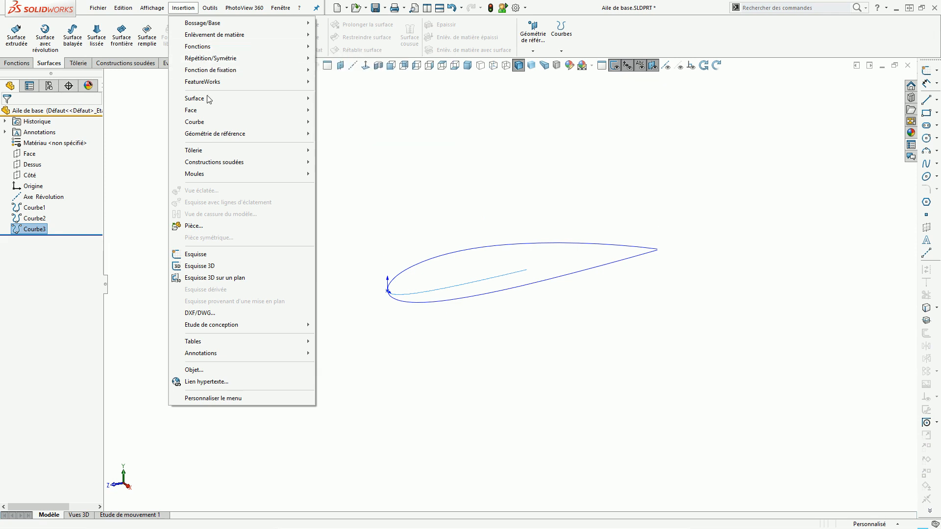
pyautogui.moveTo(196, 122)
pyautogui.click(353, 161)
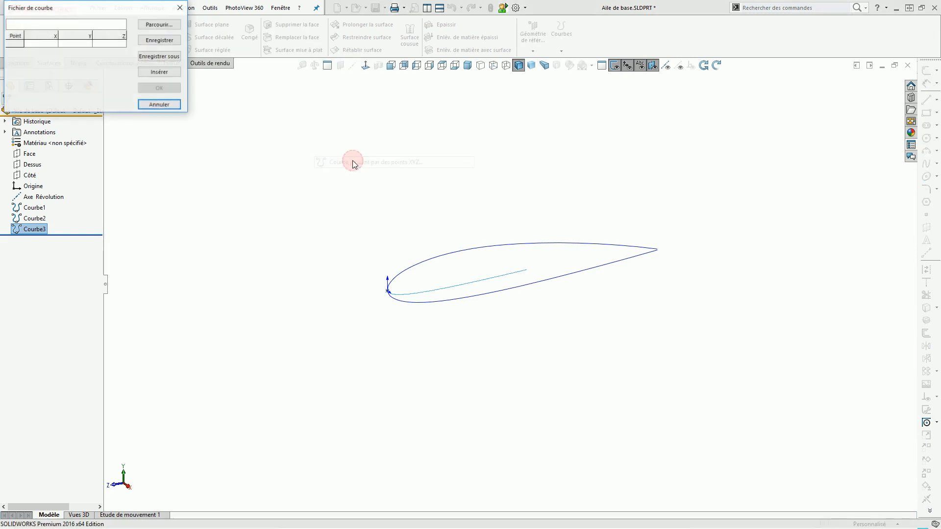
pyautogui.click(156, 25)
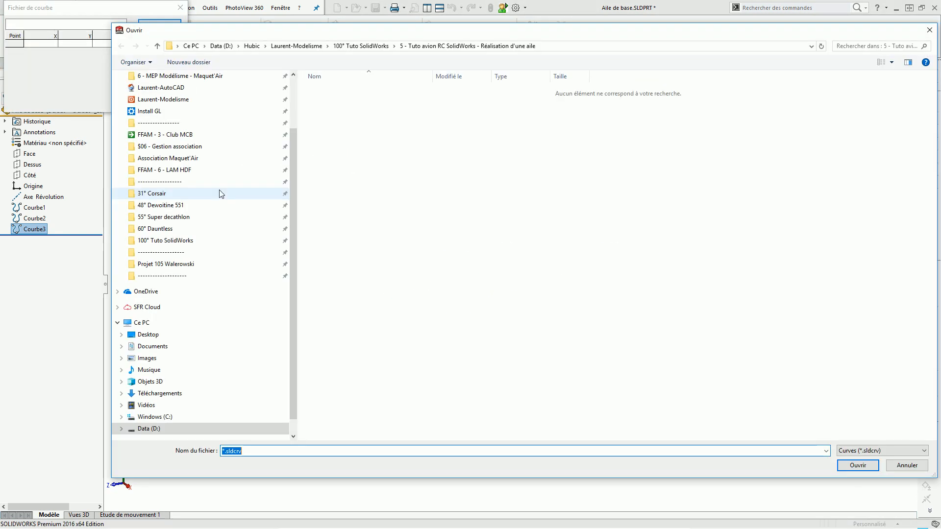
pyautogui.click(165, 241)
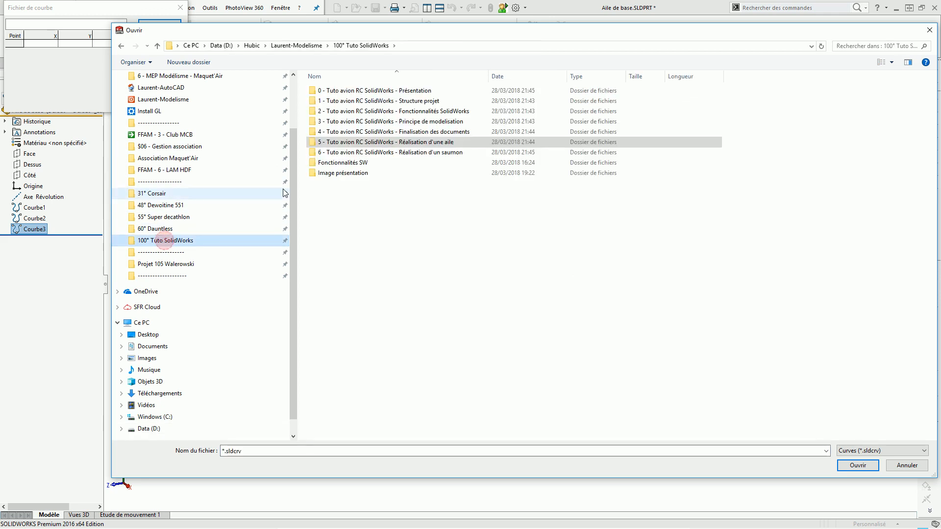
pyautogui.doubleClick(374, 143)
pyautogui.click(853, 451)
pyautogui.click(858, 467)
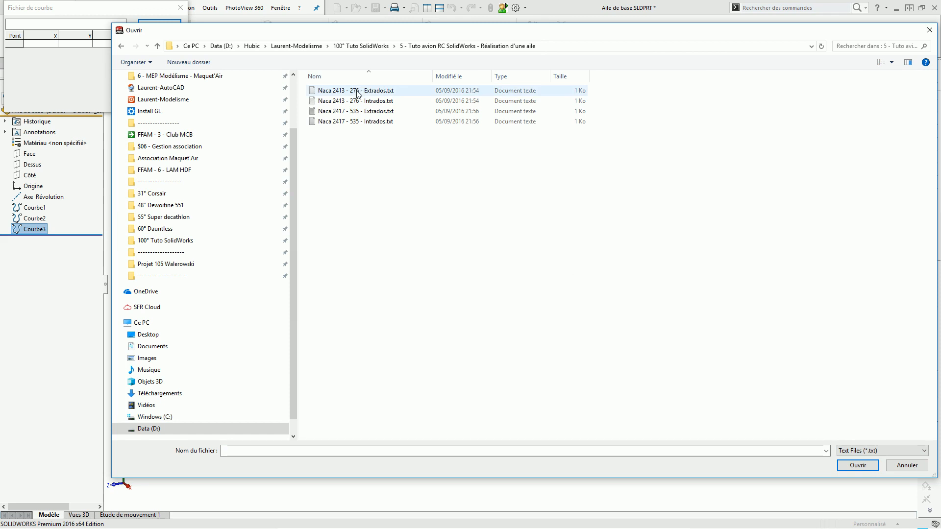
pyautogui.doubleClick(360, 87)
pyautogui.click(159, 88)
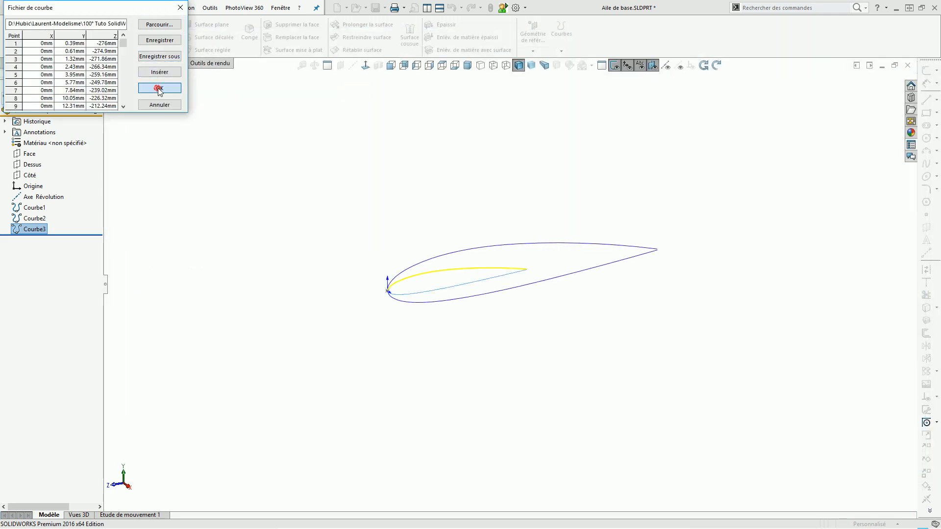
# Step: Examine the imported large and small airfoil curves, especially the trailing edge of the large profile
pyautogui.click(381, 189)
pyautogui.scroll(-3, 651, 267)
pyautogui.moveTo(530, 280); pyautogui.dragTo(488, 271, button='middle')
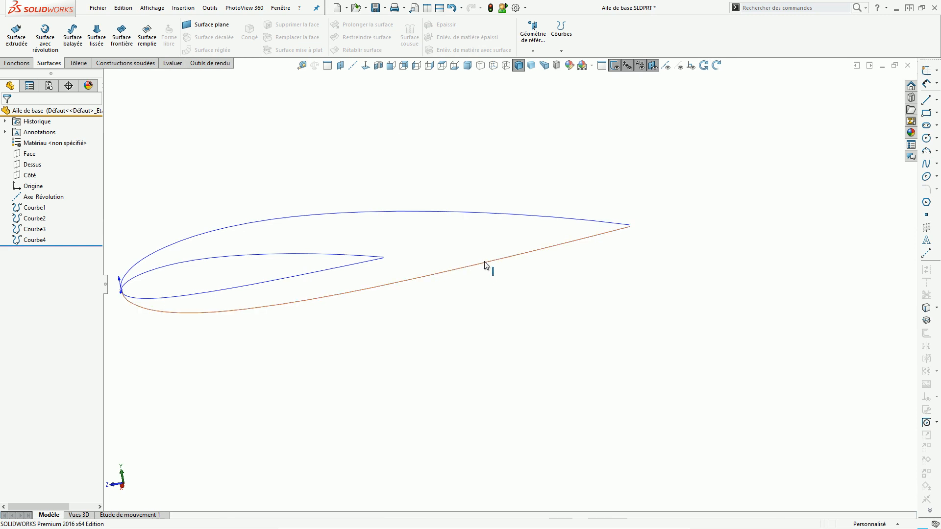
pyautogui.click(486, 265)
pyautogui.scroll(-5, 639, 277)
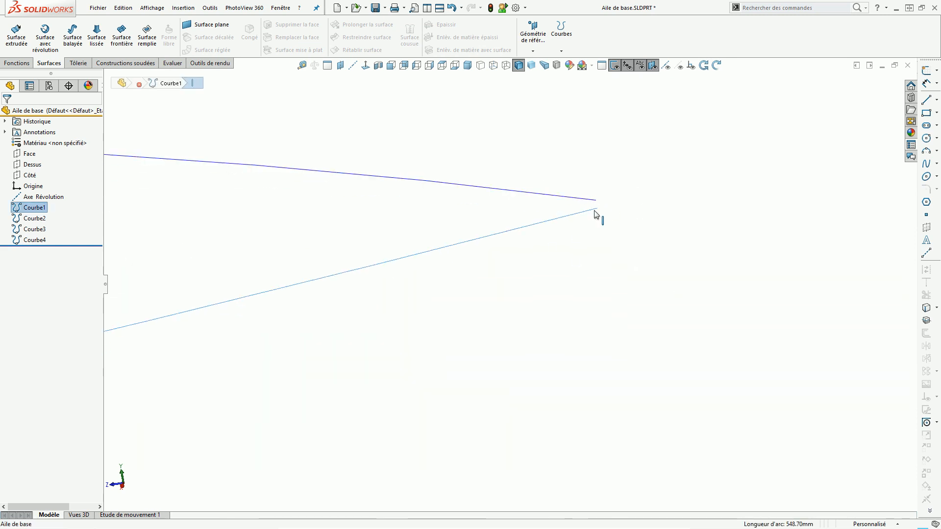
pyautogui.scroll(5, 600, 206)
pyautogui.scroll(-4, 399, 294)
pyautogui.scroll(6, 476, 277)
pyautogui.moveTo(452, 269); pyautogui.dragTo(483, 281, button='middle')
pyautogui.scroll(-2, 484, 281)
pyautogui.scroll(-1, 484, 284)
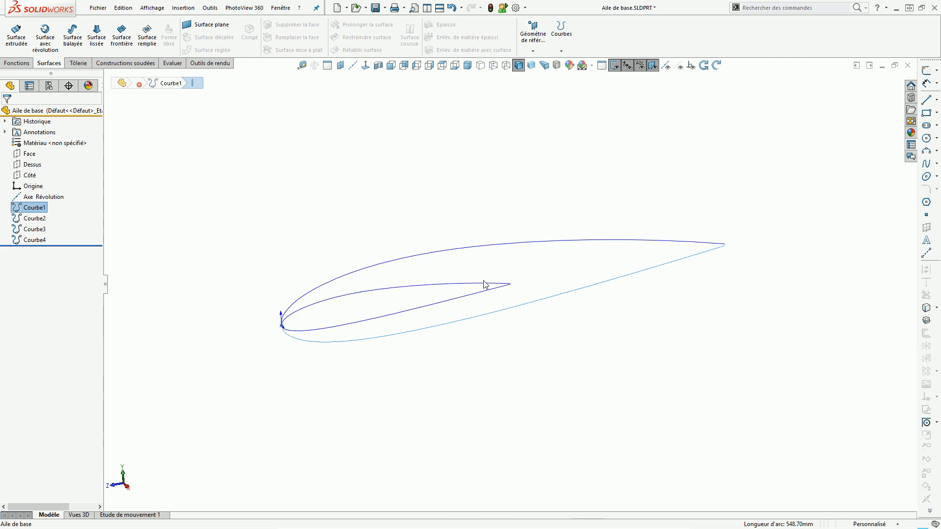
pyautogui.scroll(3, 485, 284)
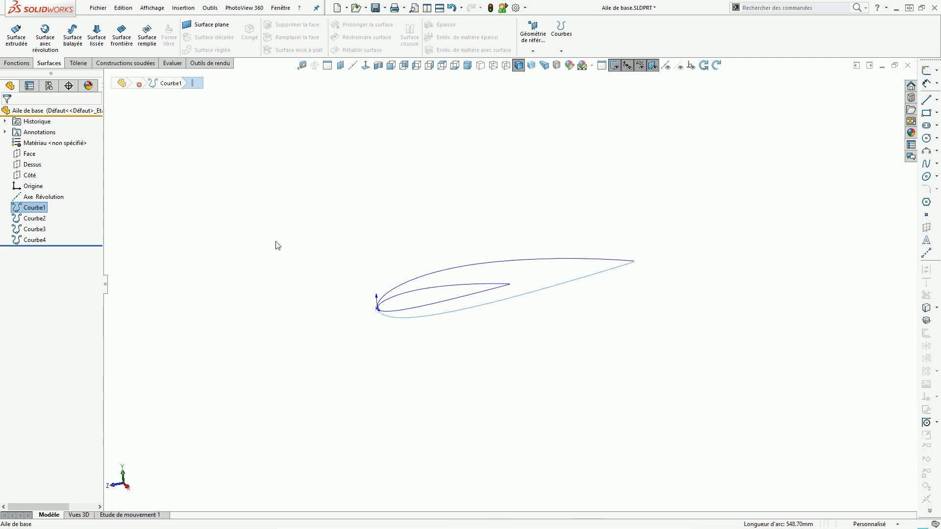
# Step: Sketch on the Côté plane and convert the large profile's upper and lower curves into sketch entities
pyautogui.click(30, 176)
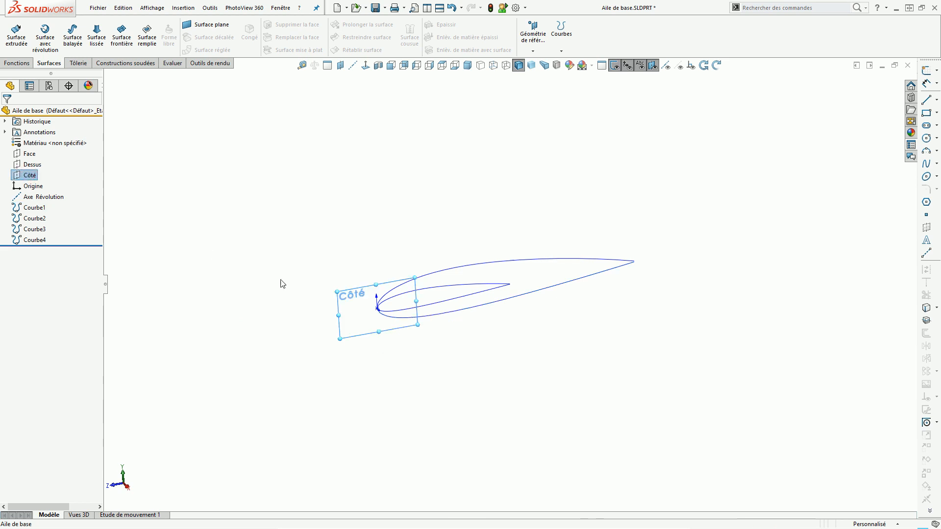
pyautogui.click(927, 70)
pyautogui.click(603, 264)
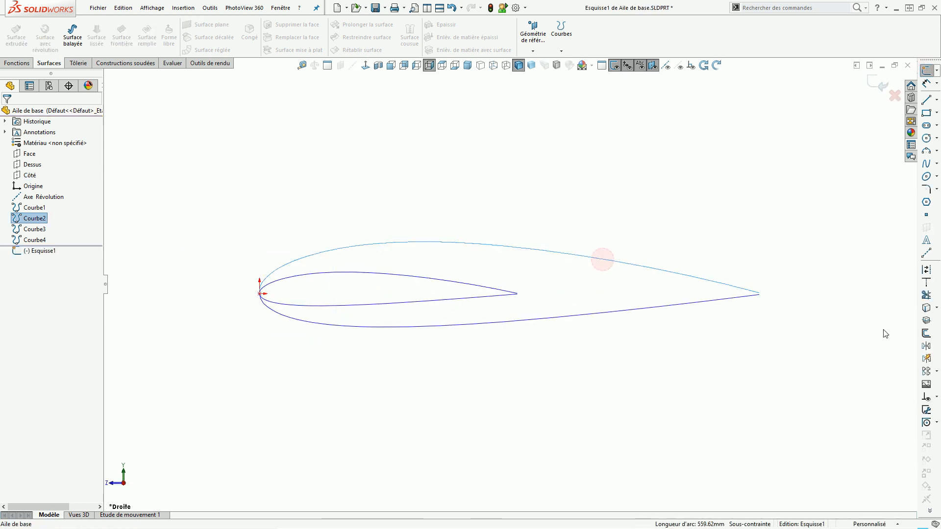
pyautogui.click(927, 308)
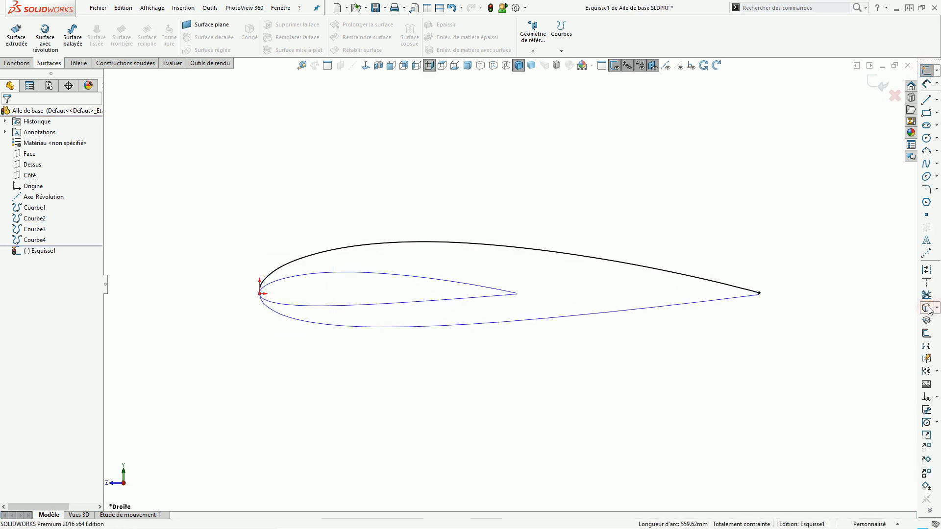
pyautogui.click(712, 303)
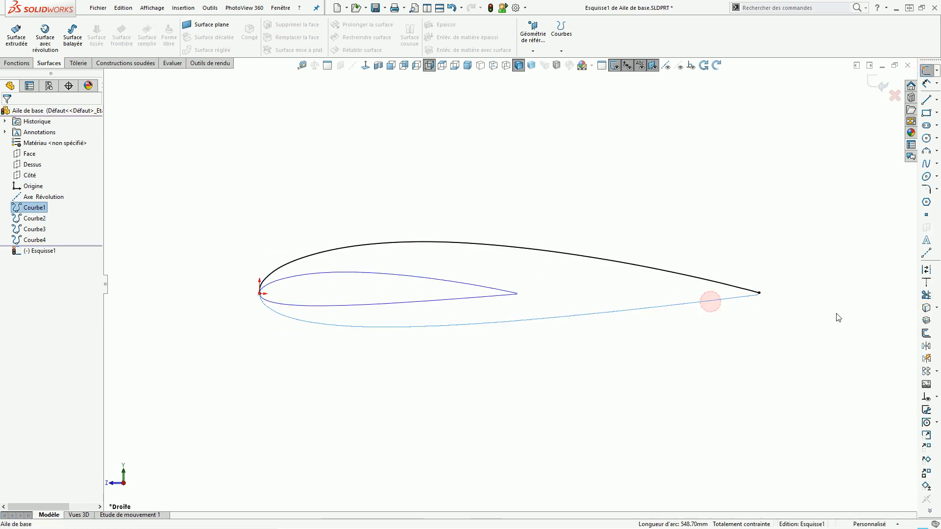
pyautogui.click(926, 308)
# Step: Measure the distance between the endpoints of the upper and lower converted curves at the trailing edge
pyautogui.scroll(-2, 706, 319)
pyautogui.scroll(2, 315, 255)
pyautogui.scroll(-1, 290, 255)
pyautogui.scroll(3, 512, 304)
pyautogui.scroll(-2, 527, 311)
pyautogui.scroll(-4, 716, 301)
pyautogui.scroll(-2, 611, 267)
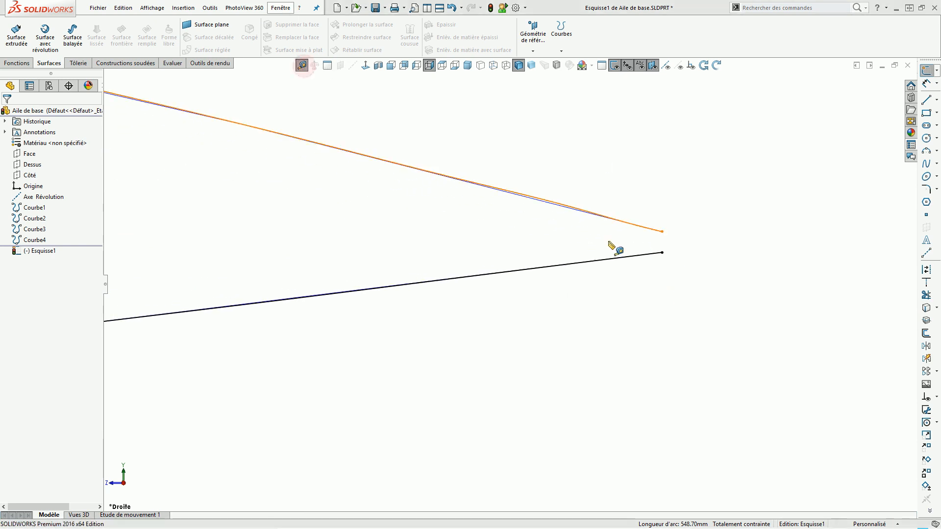
pyautogui.click(662, 231)
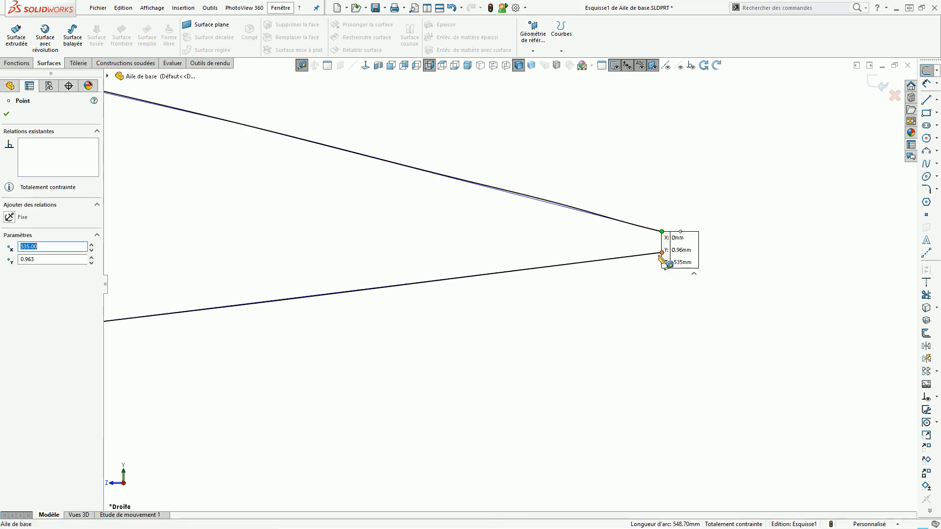
pyautogui.keyDown('ctrl'); pyautogui.click(663, 252); pyautogui.keyUp('ctrl')
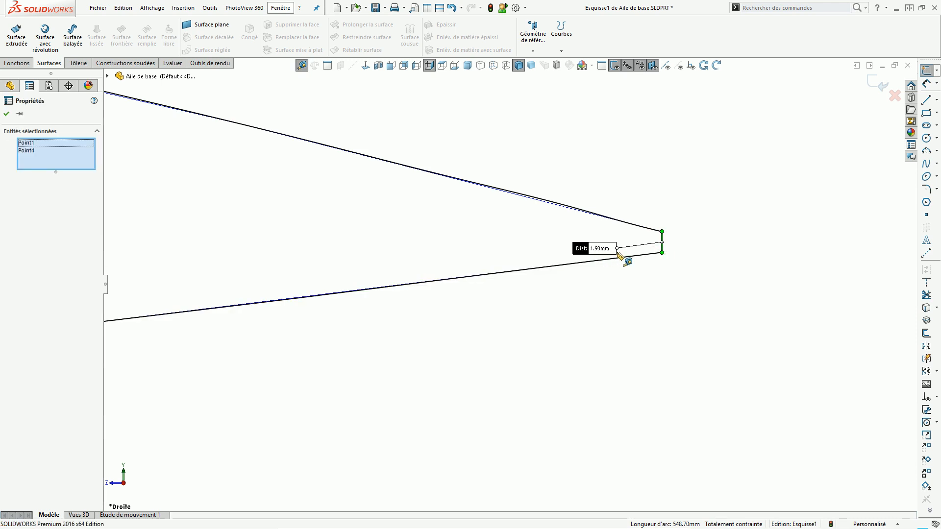
pyautogui.click(704, 276)
# Step: Close the large profile with a line joining the upper and lower curve endpoints at the trailing edge
pyautogui.click(926, 100)
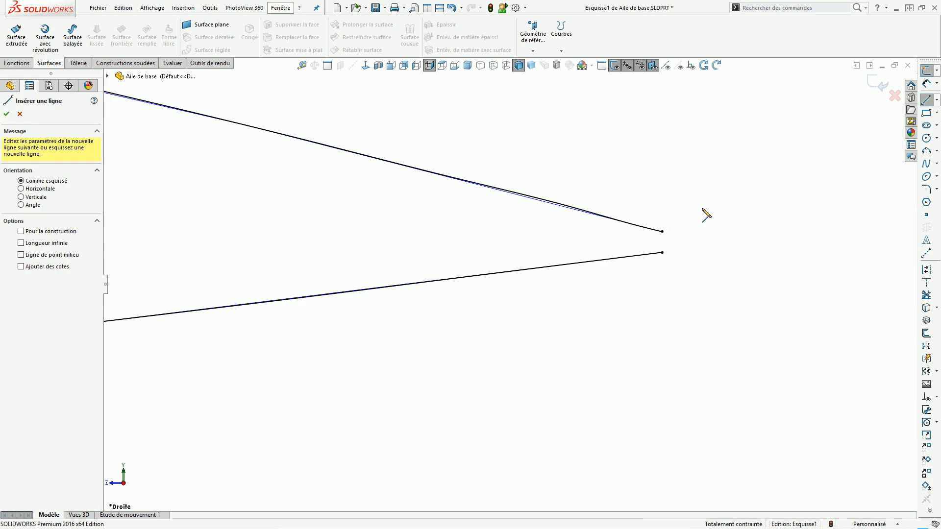
pyautogui.click(662, 231)
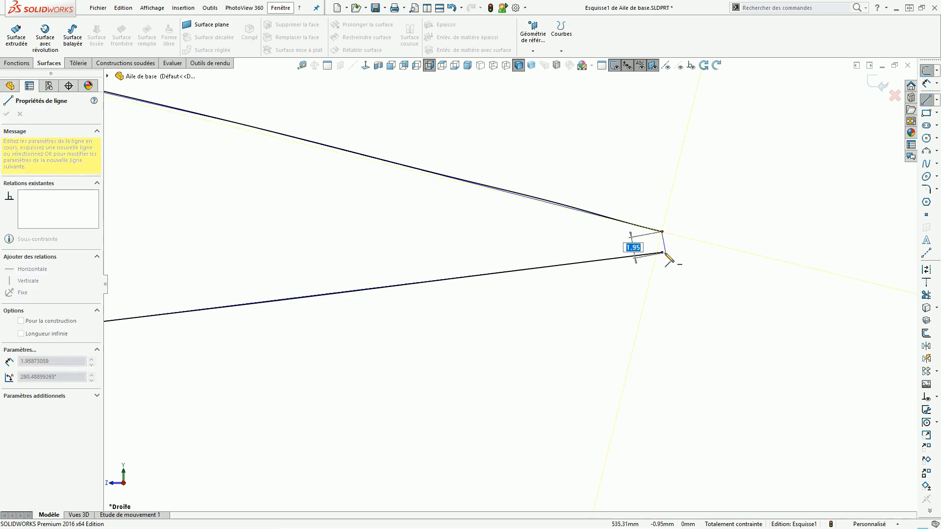
pyautogui.click(662, 252)
pyautogui.press('Escape')
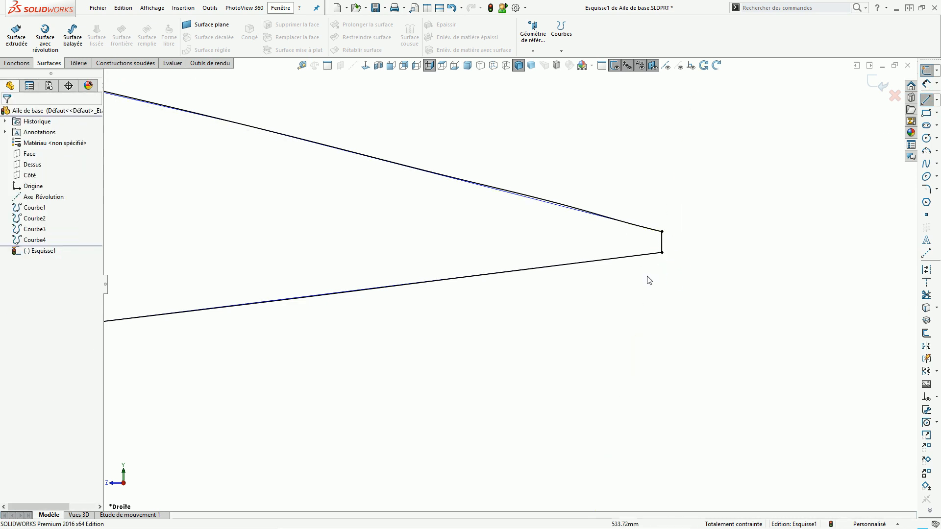
pyautogui.press('f')
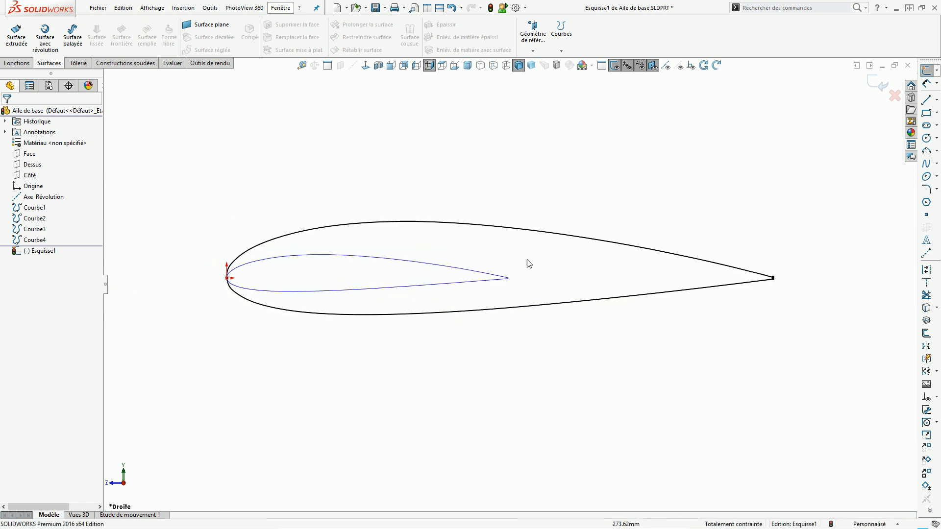
# Step: Exit the large profile's sketch and rename it "Profil emplanture"
pyautogui.click(871, 86)
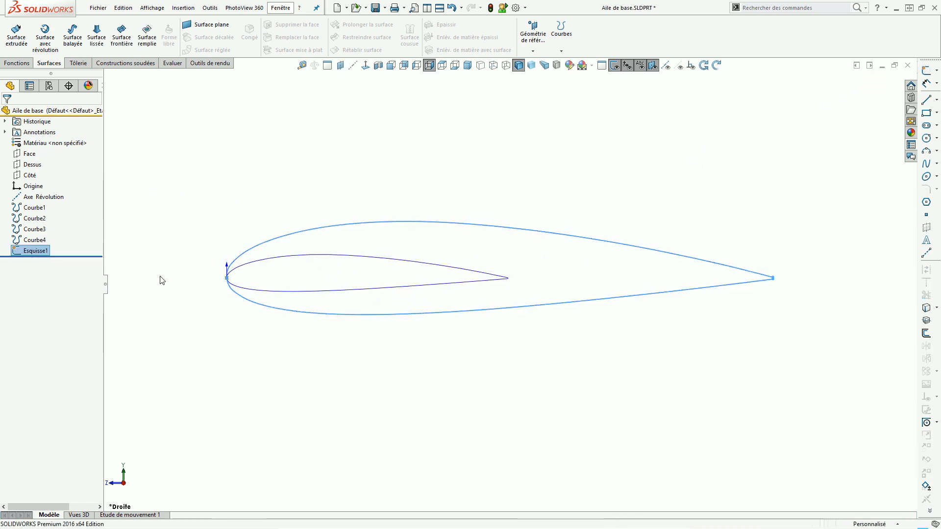
pyautogui.click(30, 251)
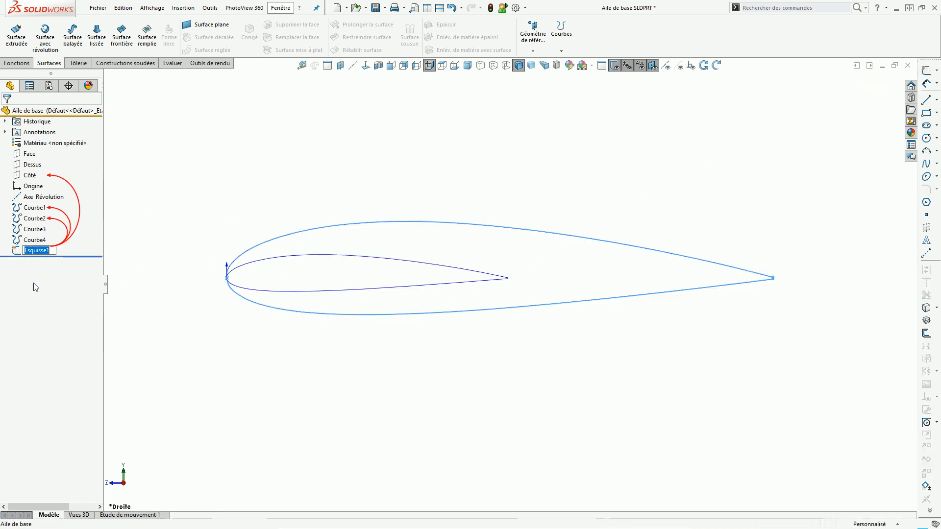
pyautogui.write('Profil emplanture')
pyautogui.press('Return')
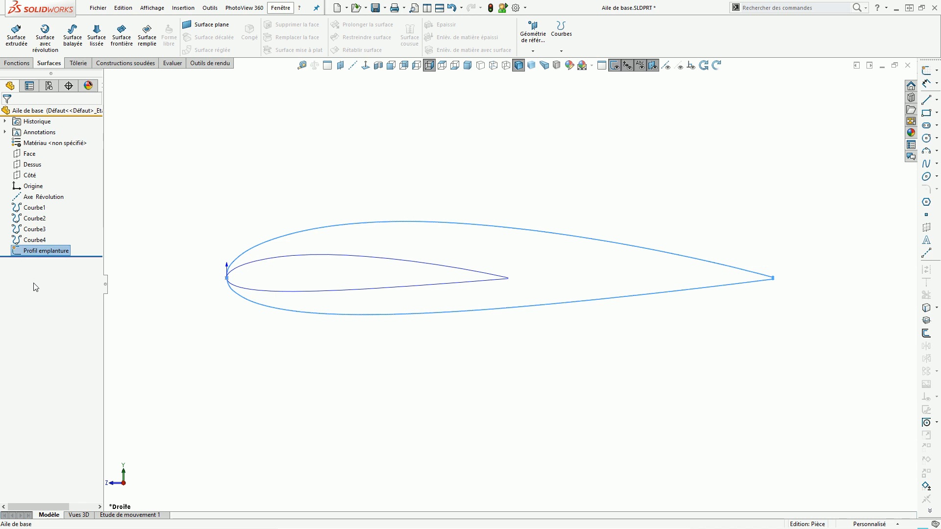
pyautogui.click(236, 216)
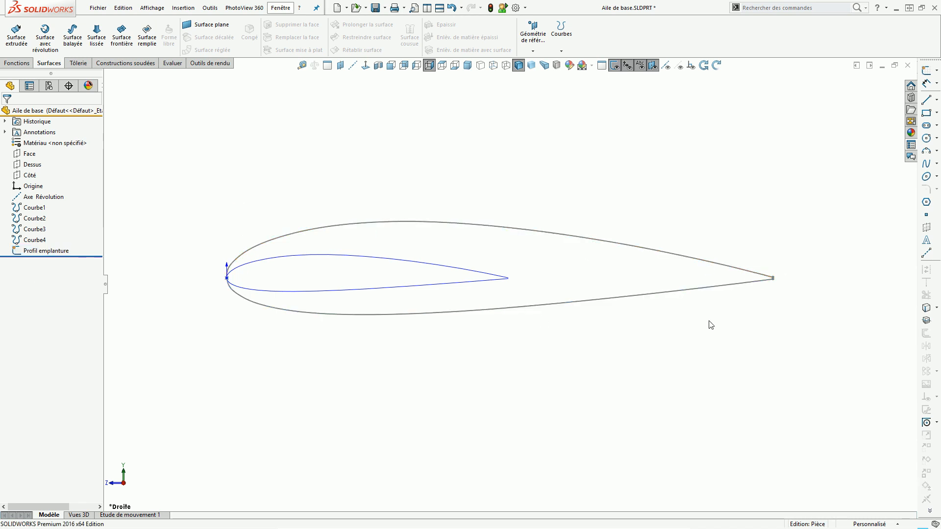
# Step: Sketch on the Côté plane and offset the closed Profil emplanture contour inward by 2.5 mm
pyautogui.scroll(-2, 660, 316)
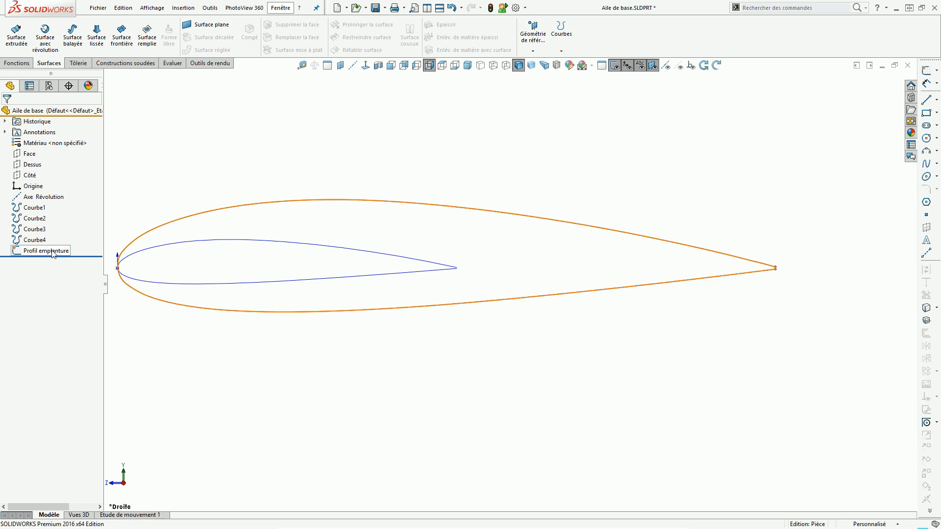
pyautogui.click(29, 175)
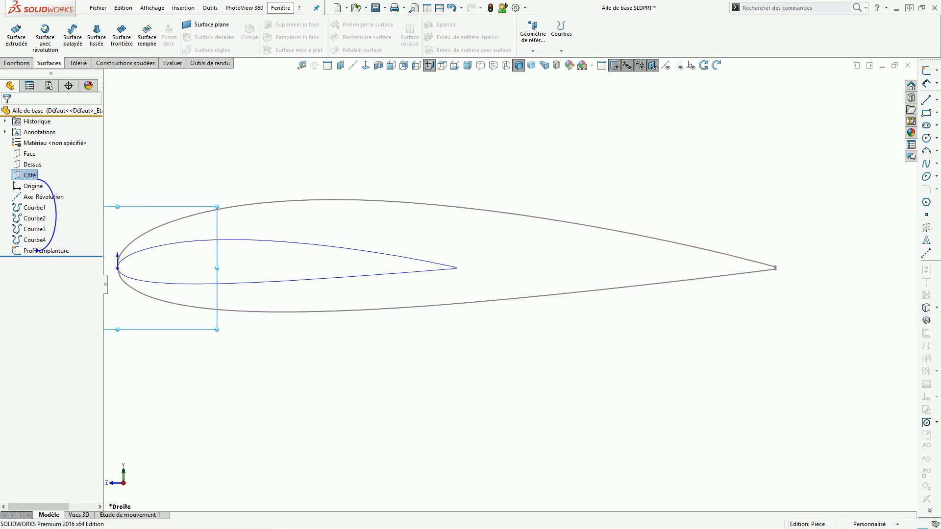
pyautogui.click(926, 72)
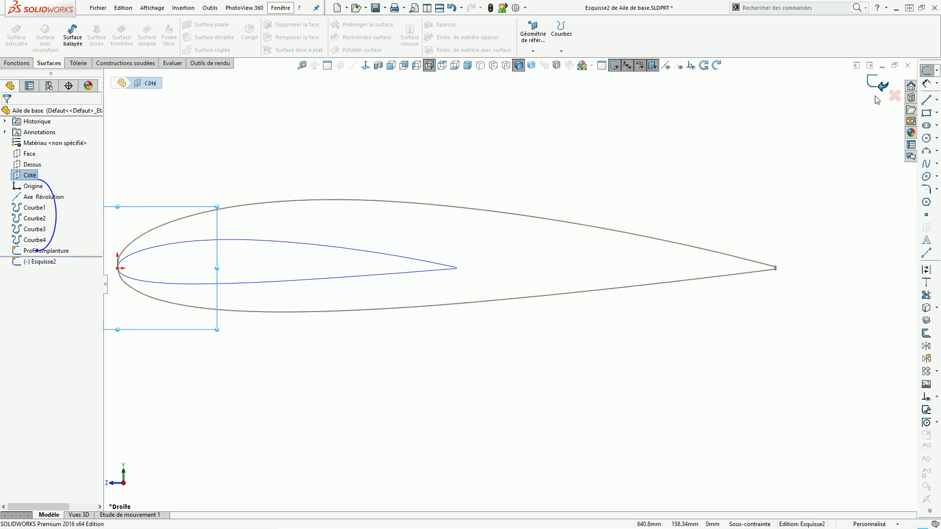
pyautogui.click(926, 332)
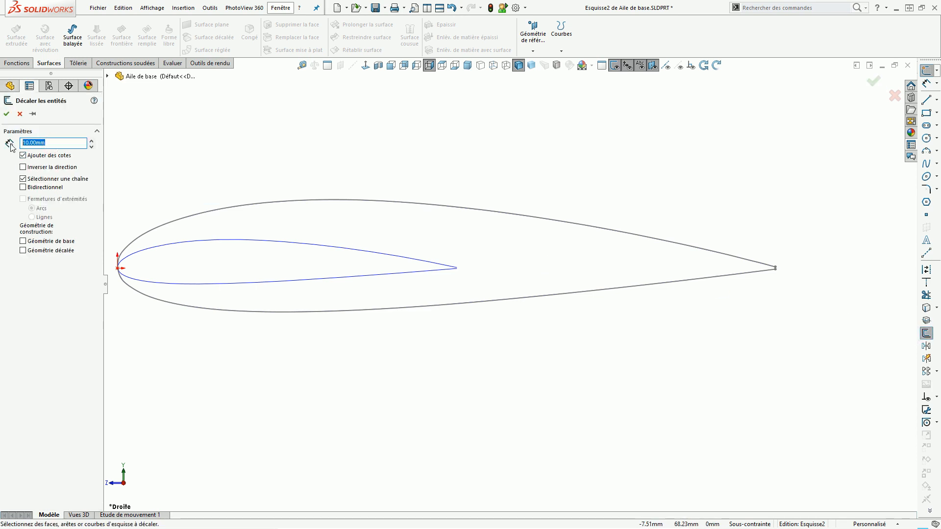
pyautogui.write('2.5')
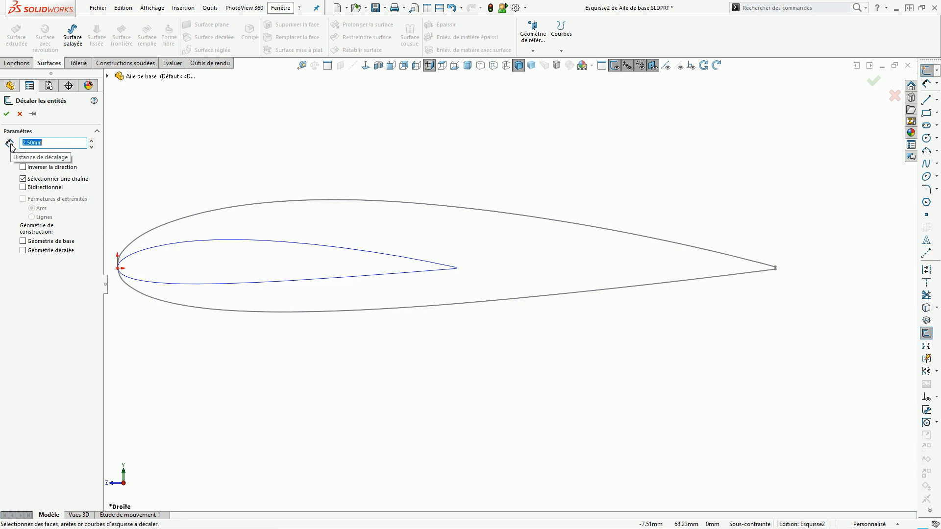
pyautogui.click(363, 203)
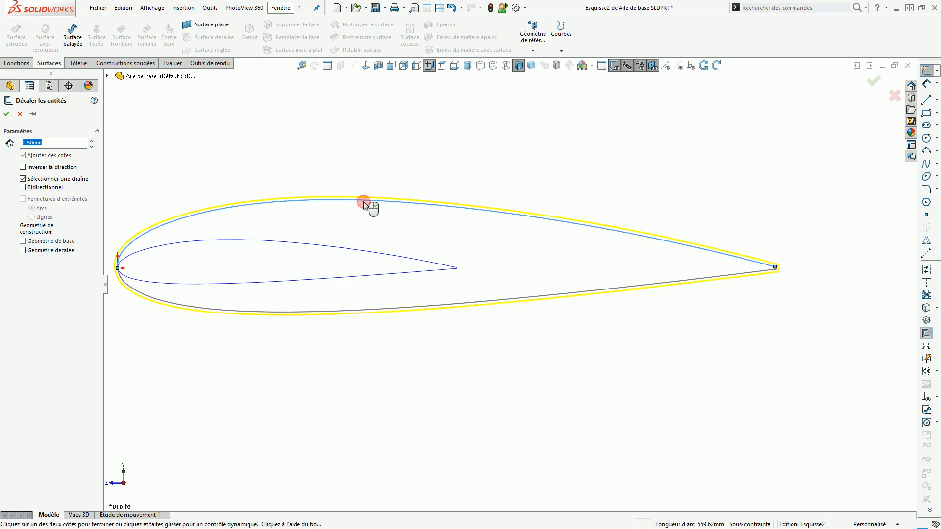
pyautogui.click(500, 267)
pyautogui.scroll(-5, 781, 263)
pyautogui.scroll(6, 667, 292)
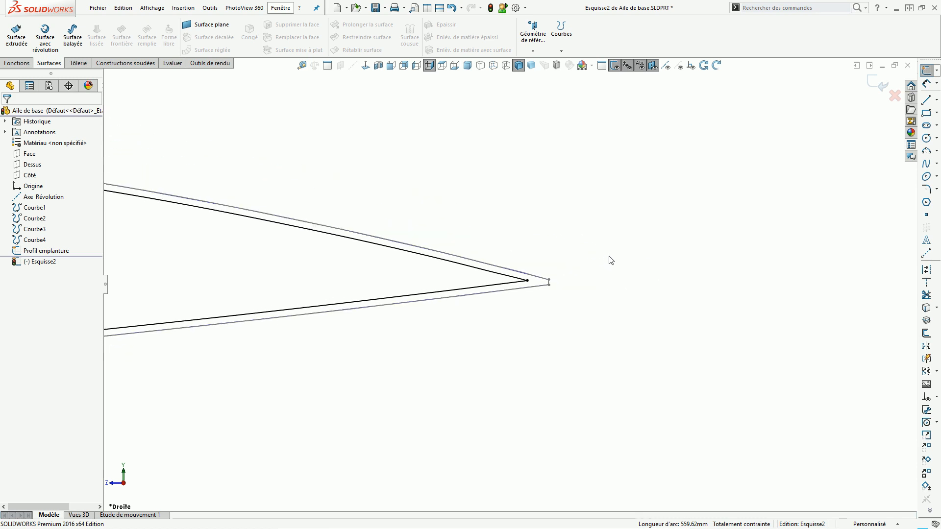
pyautogui.press('f')
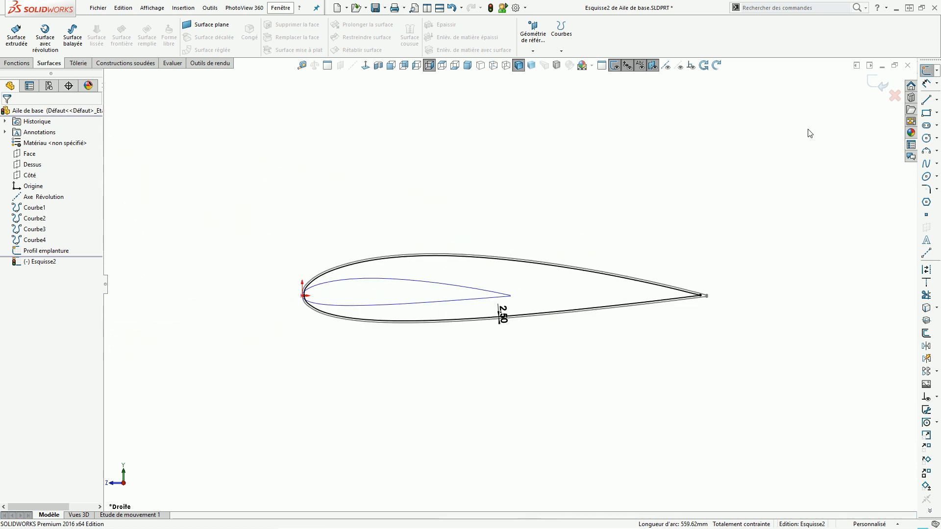
# Step: Exit the offset profile's sketch and rename it "Profil emplanture int coffrage"
pyautogui.click(874, 83)
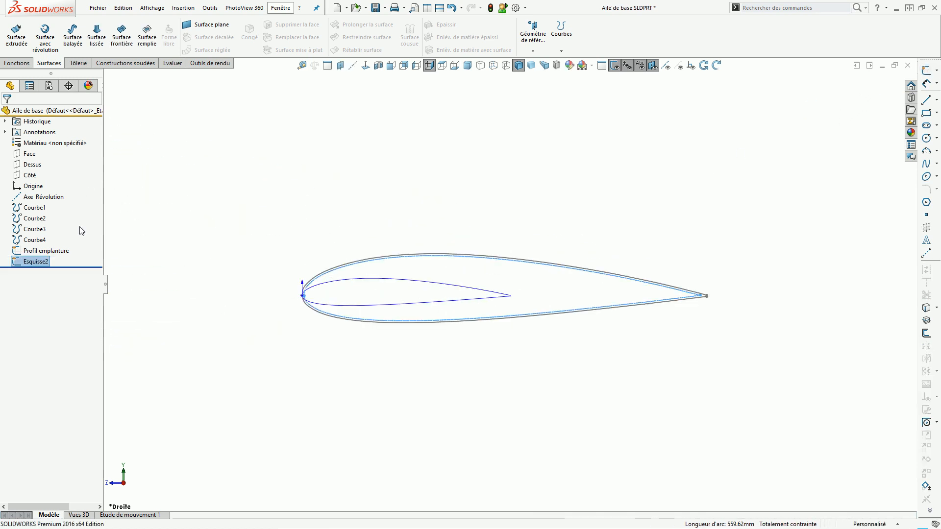
pyautogui.click(30, 266)
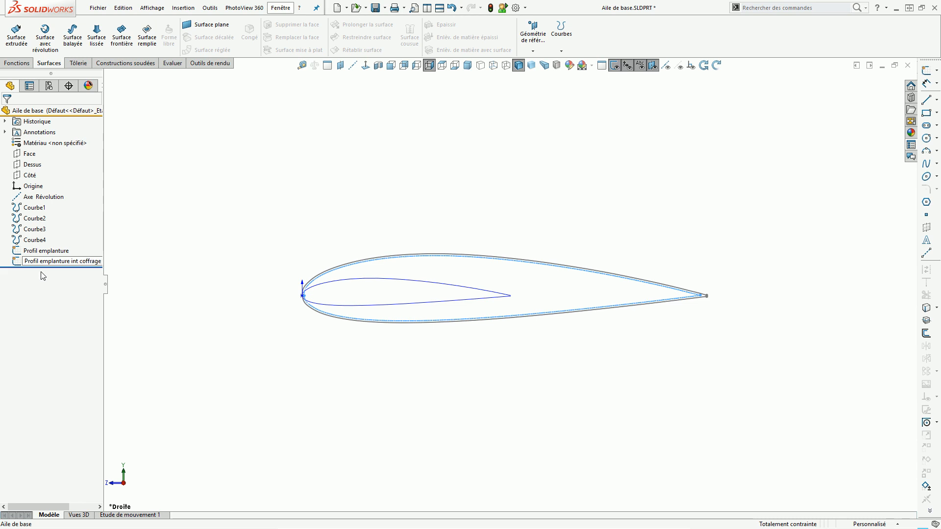
pyautogui.press('Return')
pyautogui.click(157, 294)
# Step: On the Dessus plane, sketch a closed four-line wing planform from the origin, about 1123 mm in span, with root about 481 mm and tip about 382 mm
pyautogui.moveTo(242, 261); pyautogui.dragTo(376, 319, button='middle')
pyautogui.scroll(-2, 534, 301)
pyautogui.scroll(4, 515, 296)
pyautogui.scroll(-3, 487, 290)
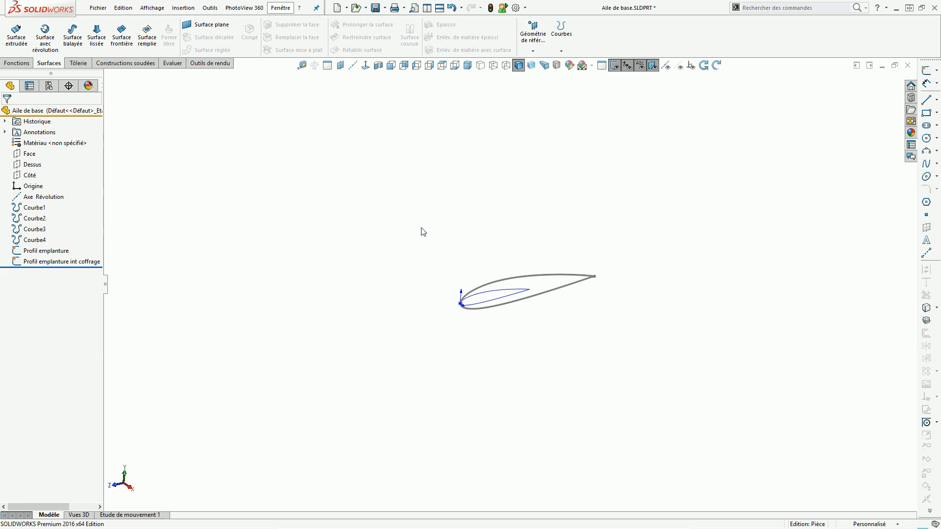
pyautogui.click(33, 164)
pyautogui.click(366, 65)
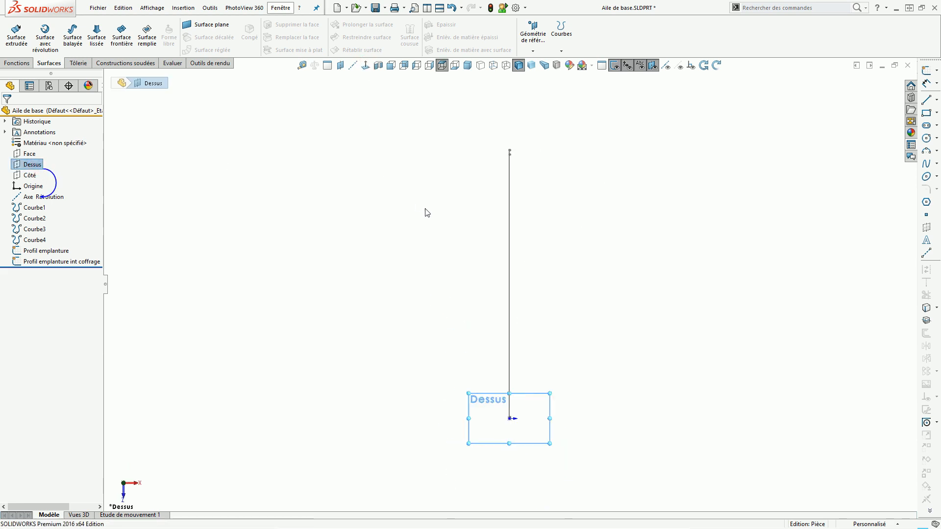
pyautogui.click(926, 70)
pyautogui.click(927, 99)
pyautogui.scroll(-5, 591, 186)
pyautogui.scroll(8, 591, 190)
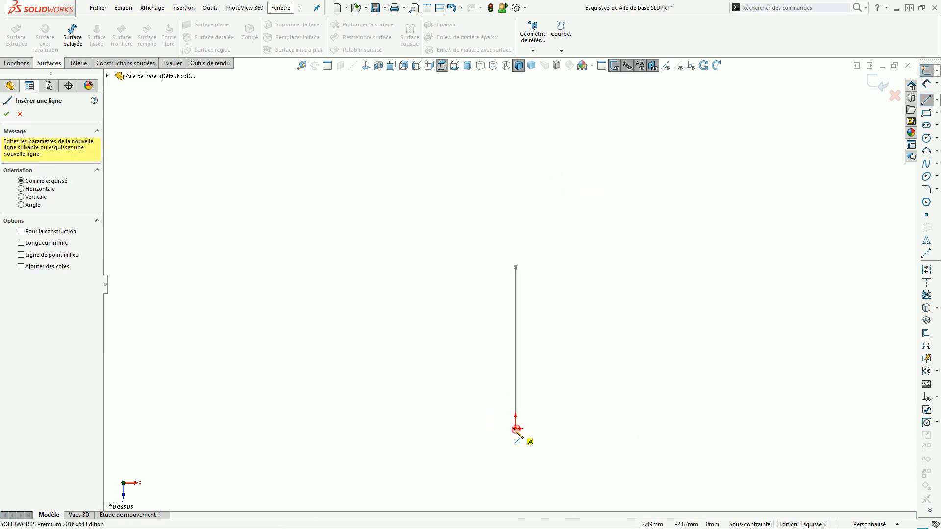
pyautogui.click(515, 429)
pyautogui.click(175, 393)
pyautogui.click(175, 277)
pyautogui.click(515, 283)
pyautogui.click(515, 429)
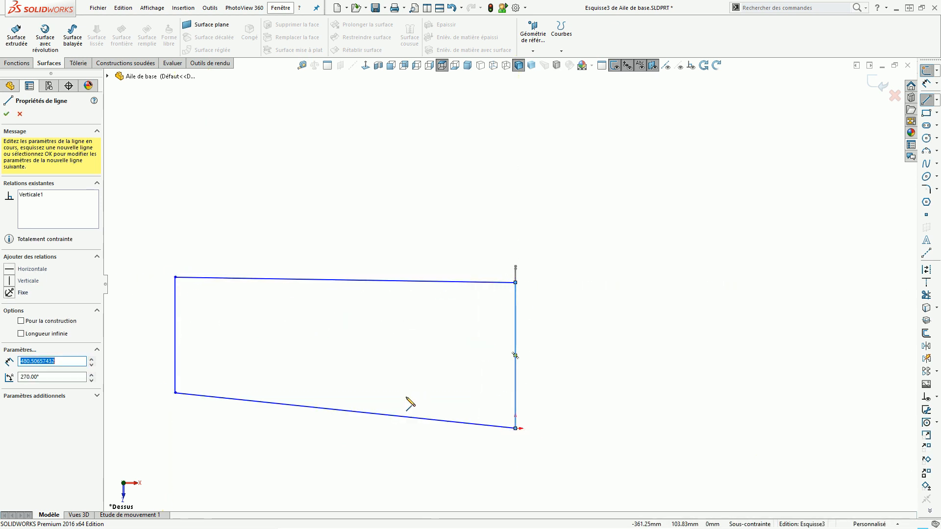
pyautogui.press('Escape')
# Step: Add a pierce relation (Point de rencontre) between the planform's rear root corner and the closing line of Profil emplanture
pyautogui.scroll(-3, 510, 291)
pyautogui.scroll(-2, 539, 289)
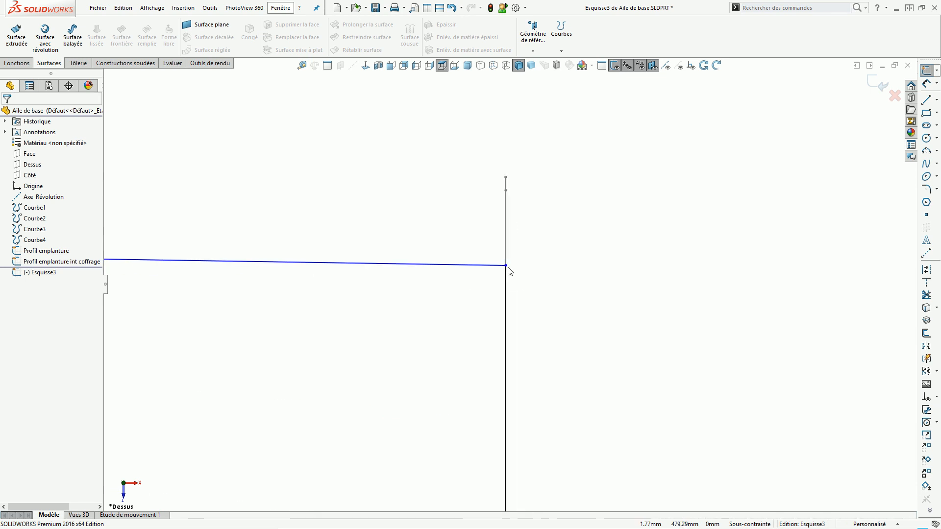
pyautogui.click(505, 266)
pyautogui.moveTo(509, 281)
pyautogui.mouseDown(button='middle')
pyautogui.moveTo(485, 248)
pyautogui.moveTo(563, 246)
pyautogui.moveTo(574, 203)
pyautogui.moveTo(505, 200)
pyautogui.mouseUp(button='middle')
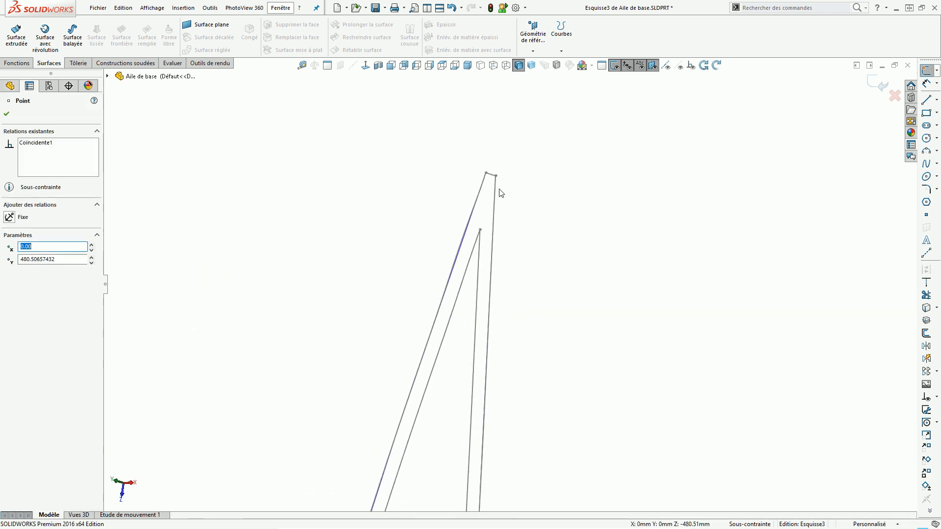
pyautogui.keyDown('ctrl'); pyautogui.click(492, 178); pyautogui.keyUp('ctrl')
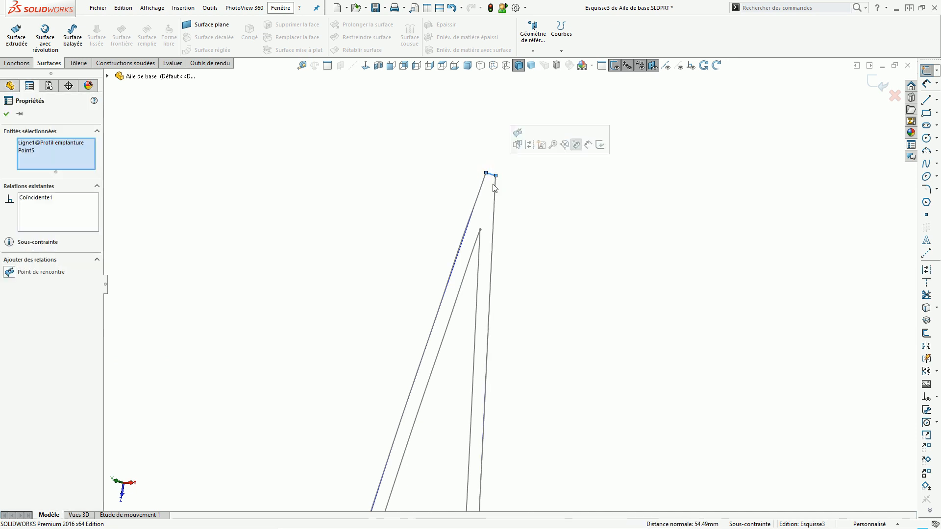
pyautogui.click(9, 273)
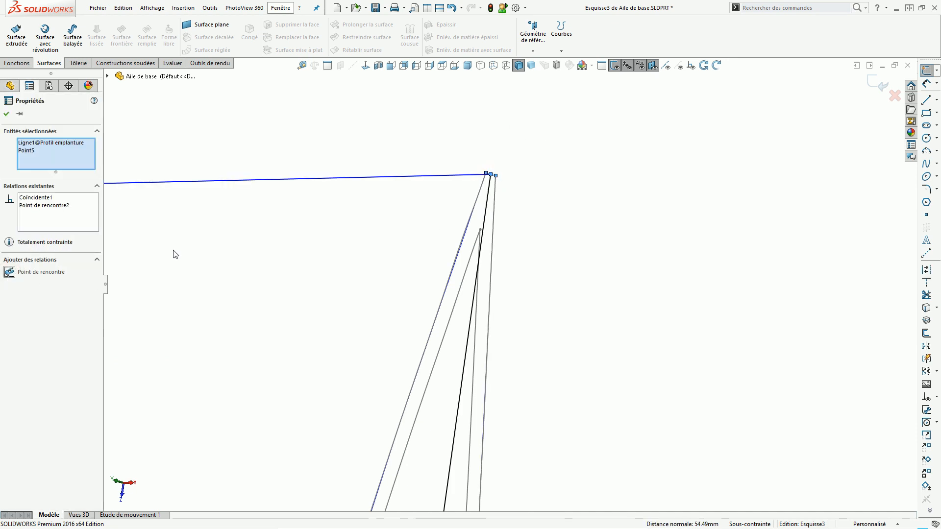
pyautogui.click(225, 241)
# Step: Dimension the span between the planform's root and tip lines to 1000 mm
pyautogui.scroll(4, 439, 258)
pyautogui.scroll(-7, 508, 240)
pyautogui.scroll(5, 537, 295)
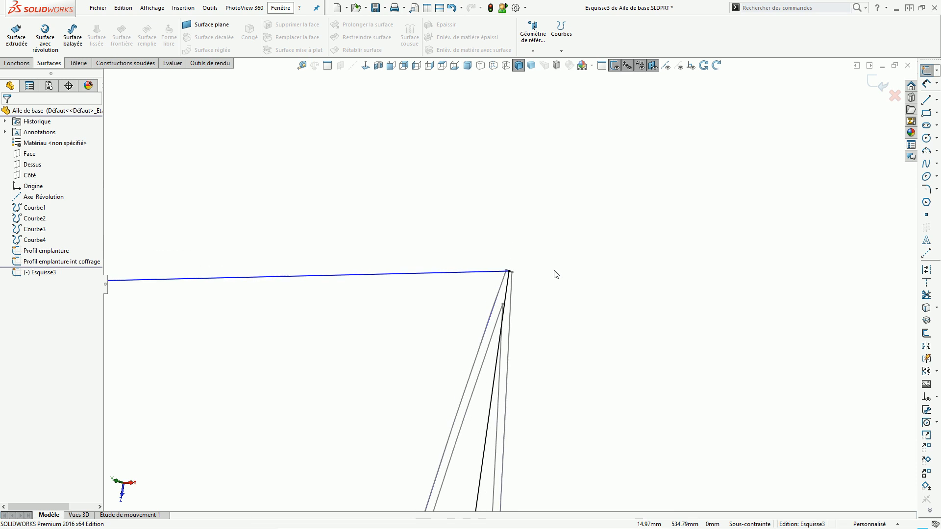
pyautogui.scroll(-4, 518, 349)
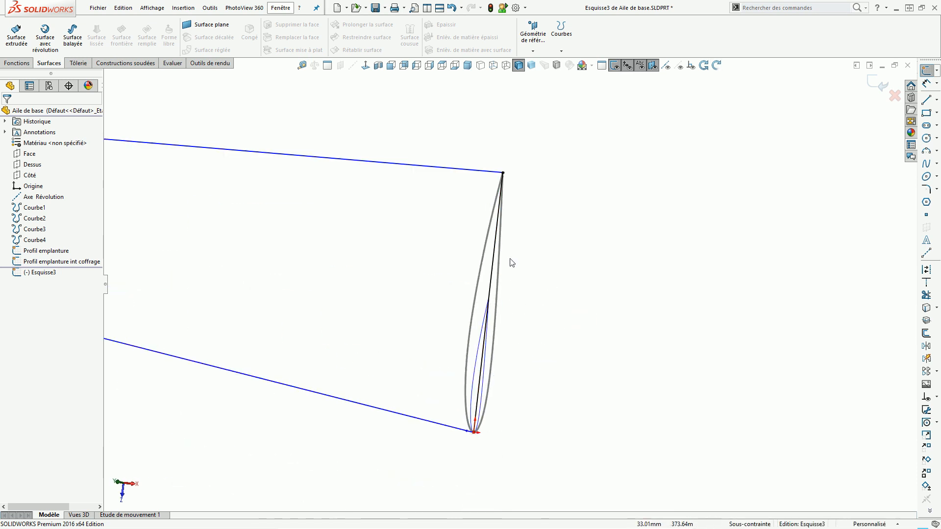
pyautogui.scroll(4, 548, 309)
pyautogui.click(365, 66)
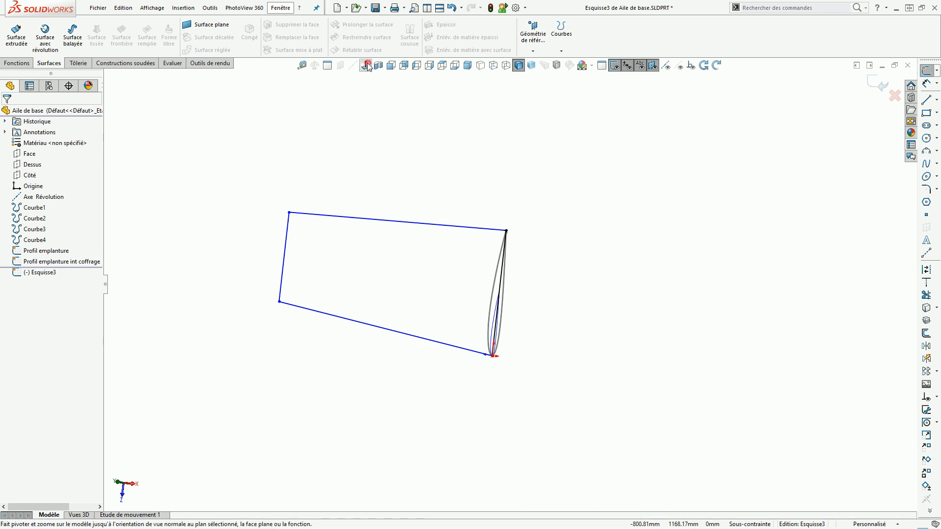
pyautogui.click(926, 84)
pyautogui.click(726, 307)
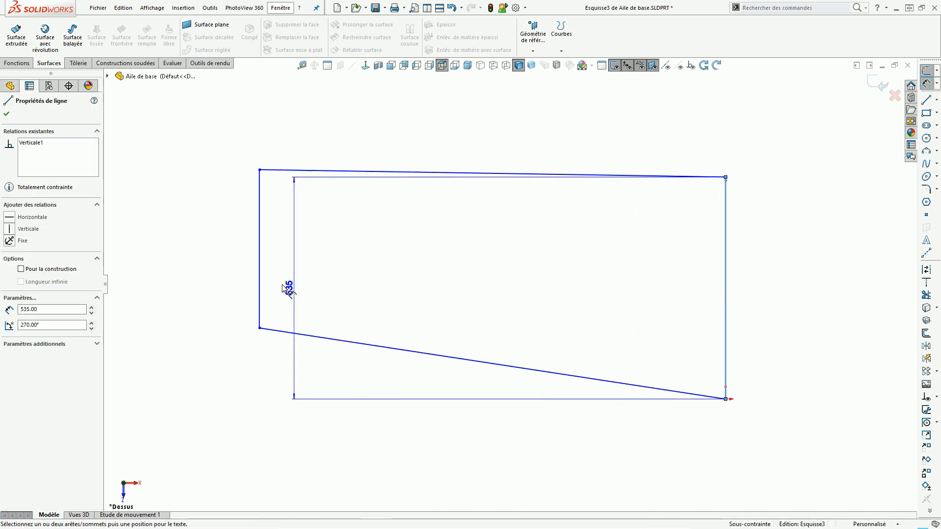
pyautogui.click(259, 290)
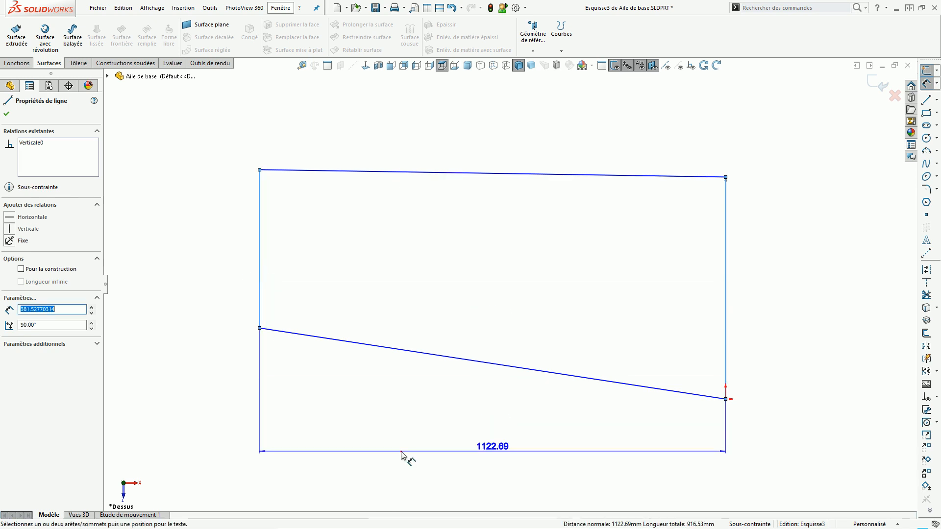
pyautogui.click(401, 452)
pyautogui.write('1000')
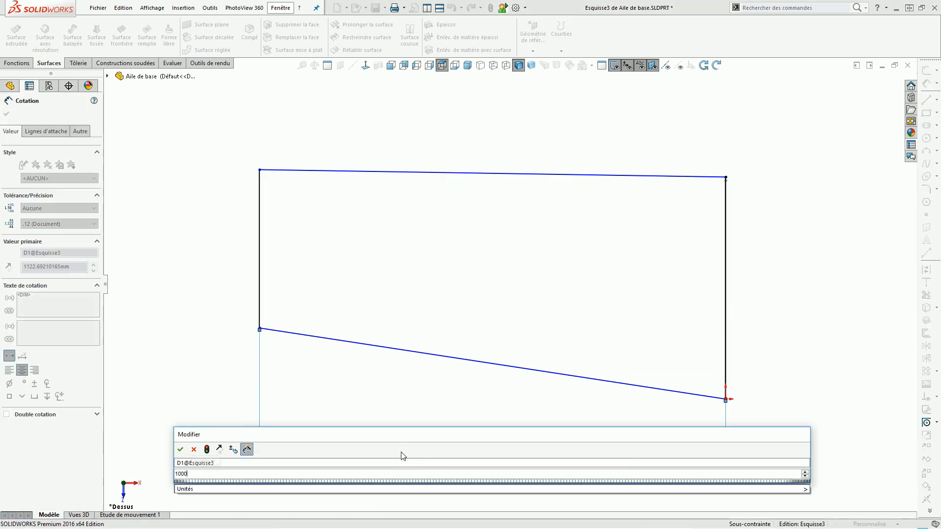
pyautogui.press('Return')
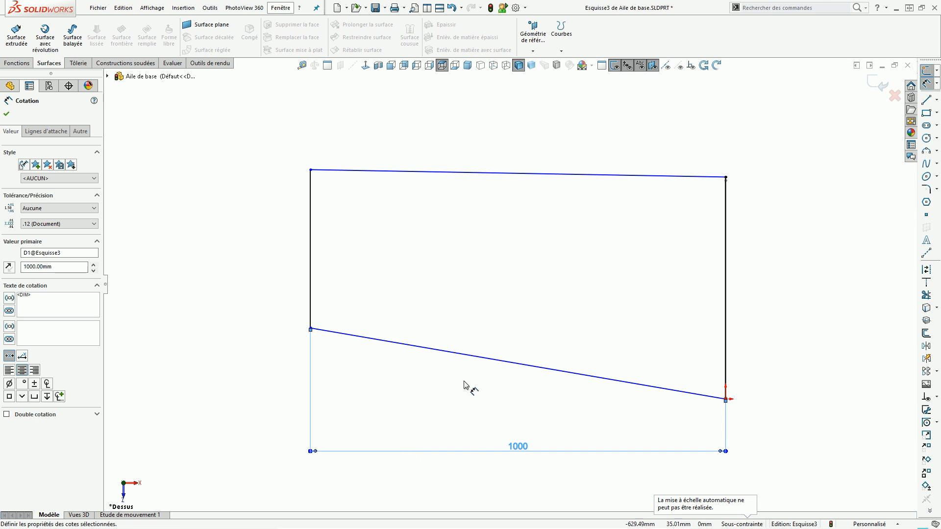
# Step: Dimension the leading edge's fore-aft offset between root and tip to 80 mm
pyautogui.click(461, 353)
pyautogui.click(235, 367)
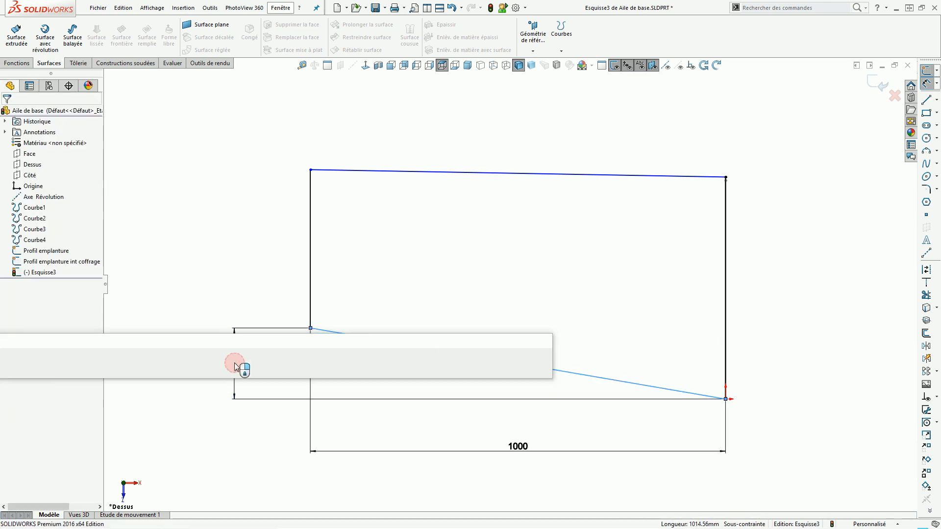
pyautogui.write('80')
pyautogui.press('Return')
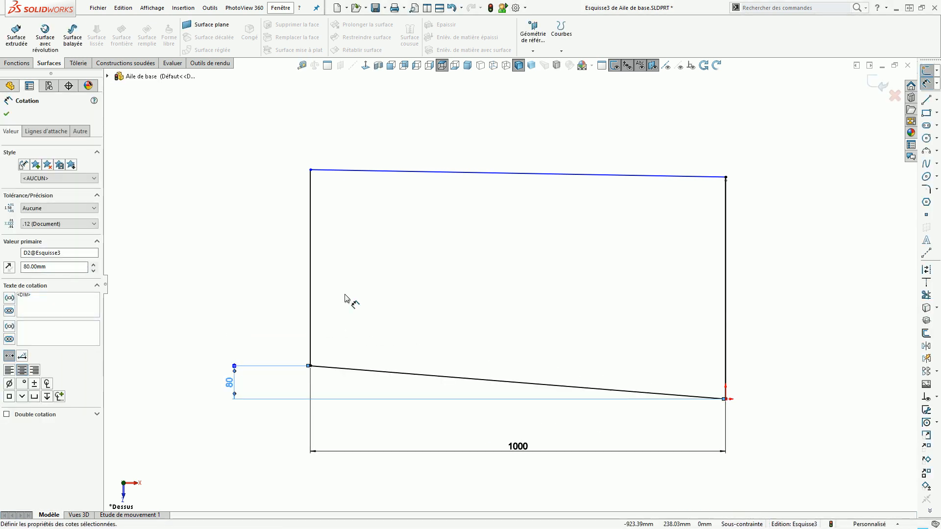
# Step: Dimension the planform's tip chord to 276 mm and exit the sketch
pyautogui.click(311, 275)
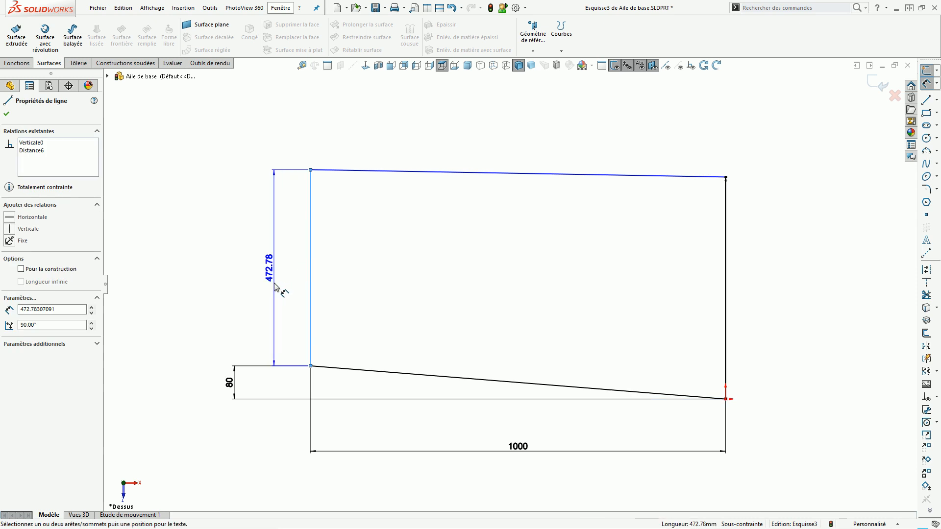
pyautogui.click(274, 284)
pyautogui.write('400')
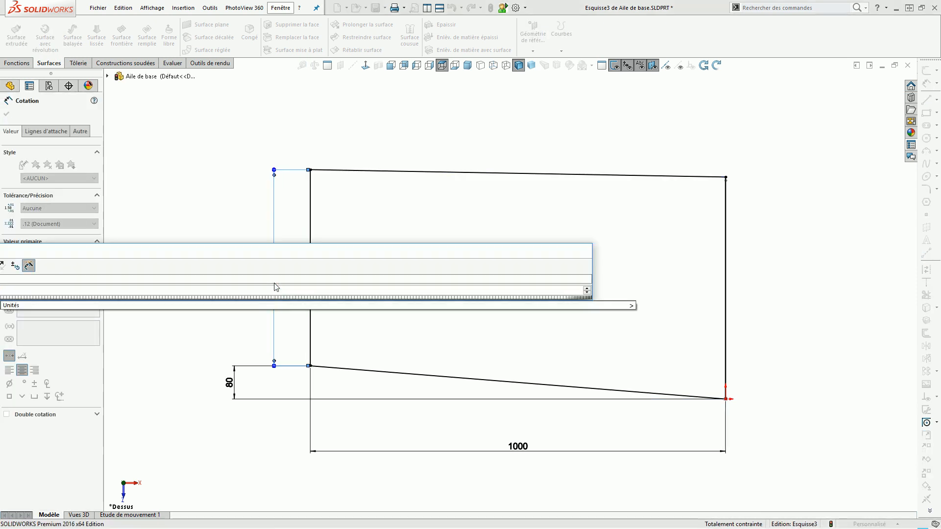
pyautogui.press('Return')
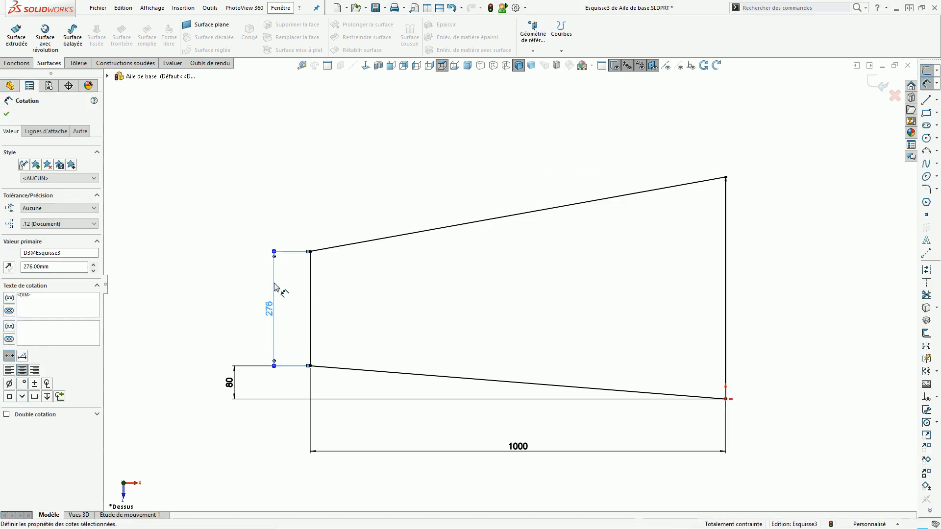
pyautogui.moveTo(468, 321)
pyautogui.mouseDown(button='middle')
pyautogui.moveTo(443, 199)
pyautogui.moveTo(476, 240)
pyautogui.moveTo(525, 252)
pyautogui.mouseUp(button='middle')
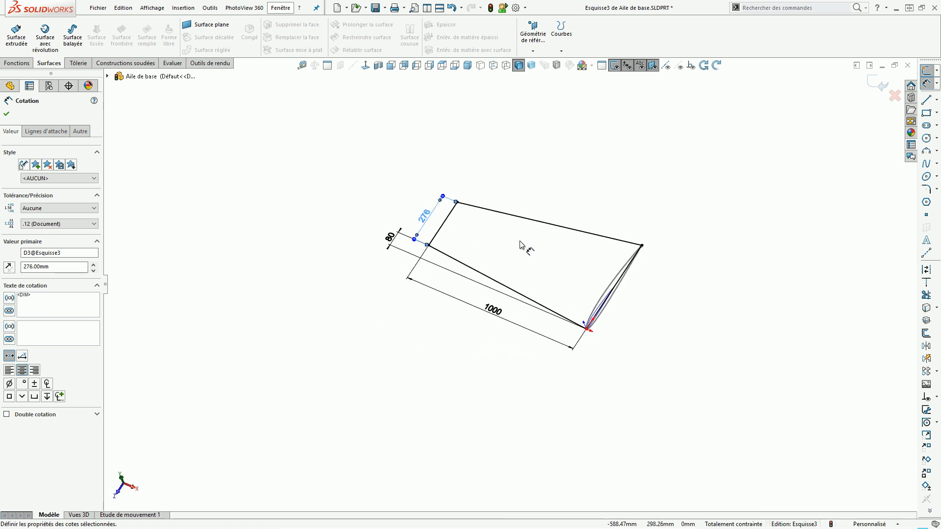
pyautogui.click(879, 84)
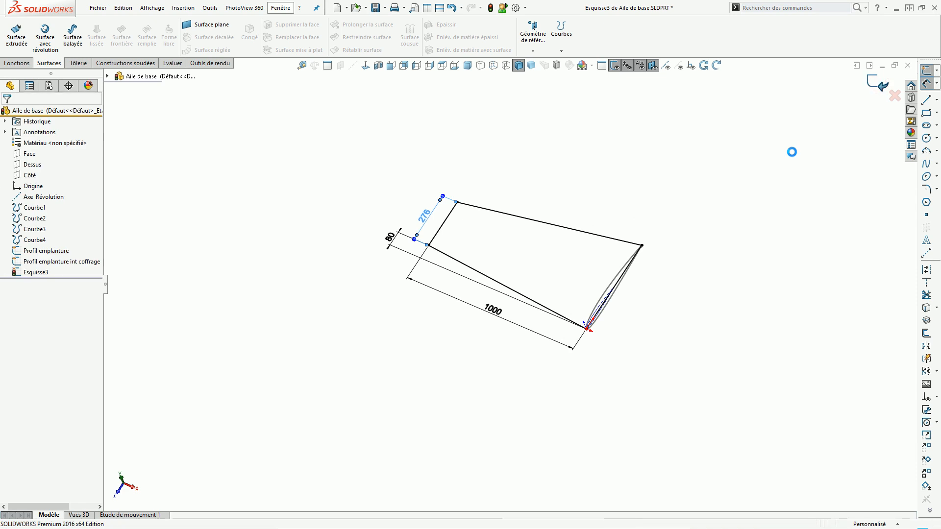
# Step: Create a reference plane coincident with the planform's tip line and perpendicular to the Dessus plane
pyautogui.moveTo(576, 272)
pyautogui.mouseDown(button='middle')
pyautogui.moveTo(582, 168)
pyautogui.moveTo(529, 216)
pyautogui.moveTo(450, 224)
pyautogui.mouseUp(button='middle')
pyautogui.click(441, 221)
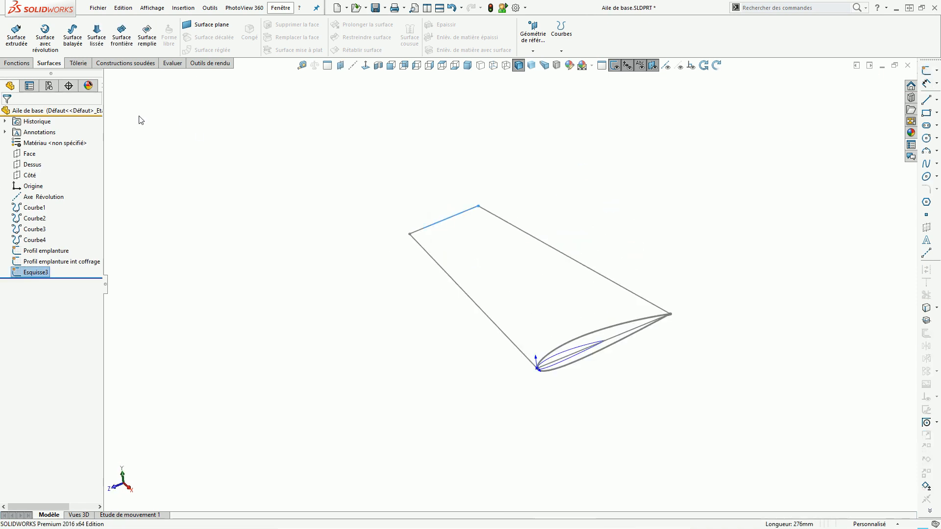
pyautogui.click(466, 233)
pyautogui.click(443, 222)
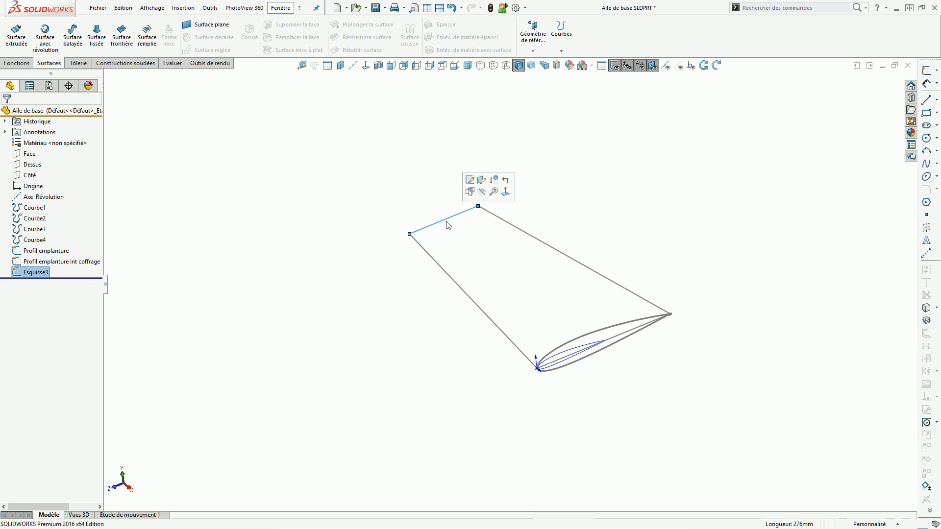
pyautogui.click(340, 65)
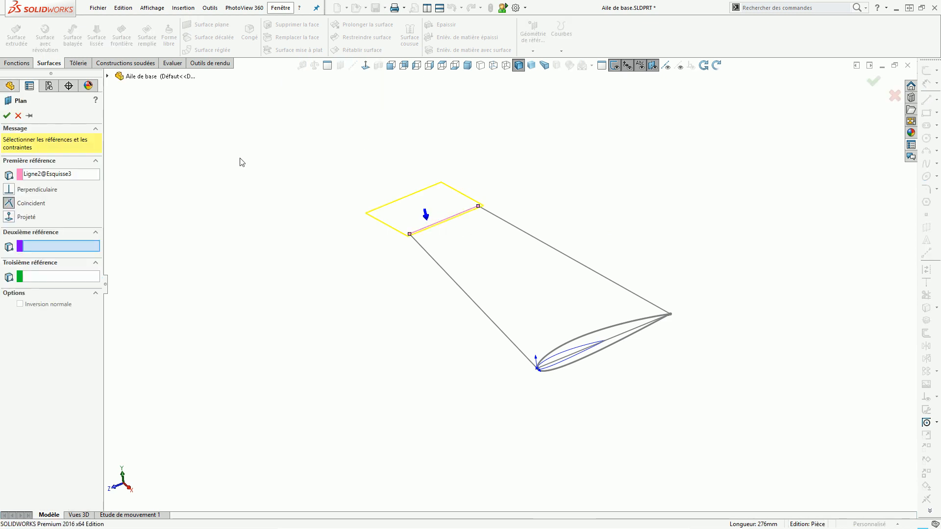
pyautogui.click(107, 77)
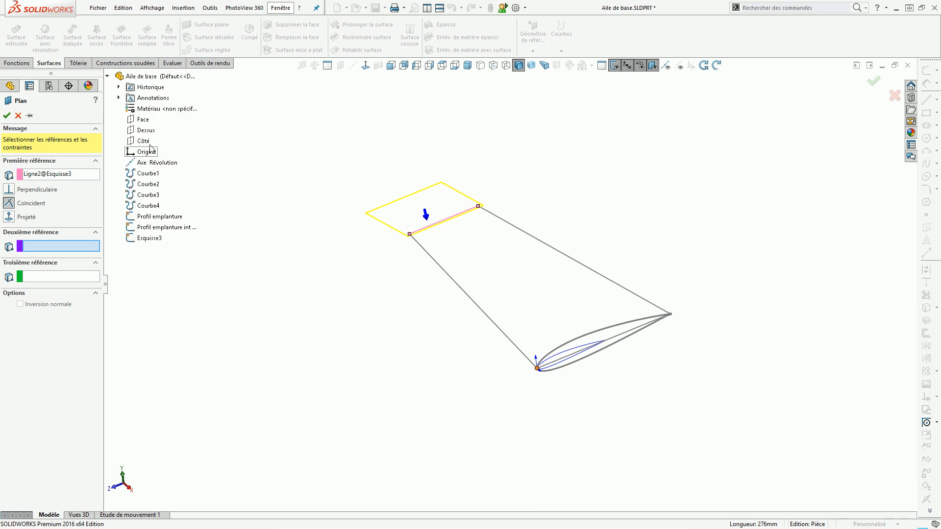
pyautogui.click(146, 130)
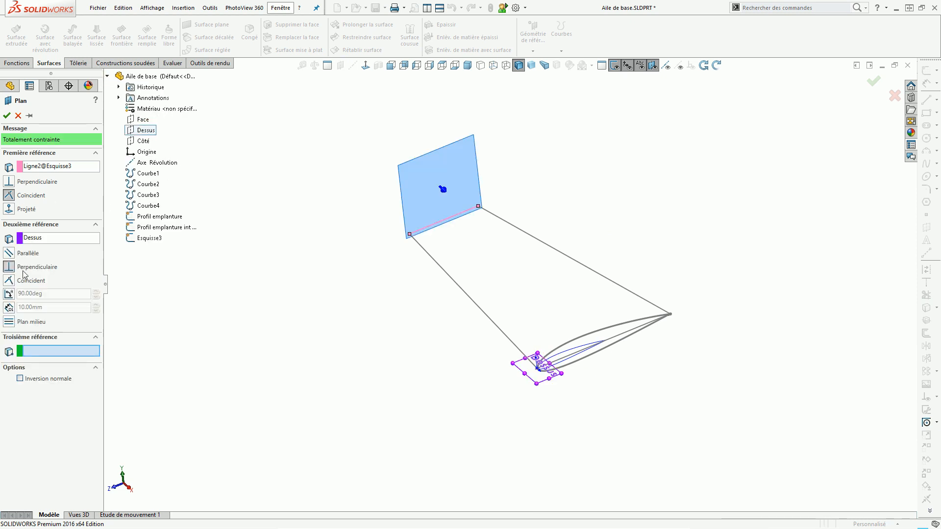
pyautogui.click(7, 115)
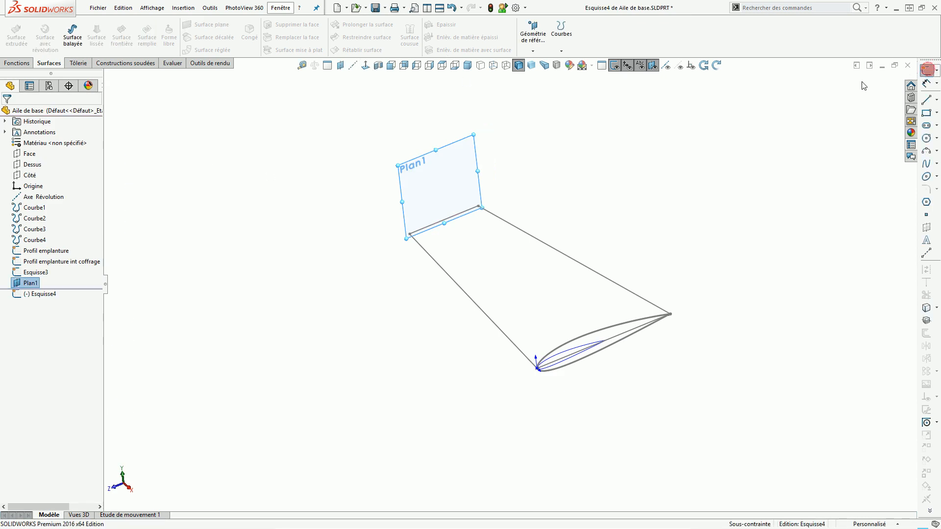
# Step: Start a sketch on Plan1, convert the two smaller airfoil curves (Courbe3 and Courbe4) into it, and exit the sketch
pyautogui.scroll(-2, 584, 273)
pyautogui.scroll(-4, 535, 363)
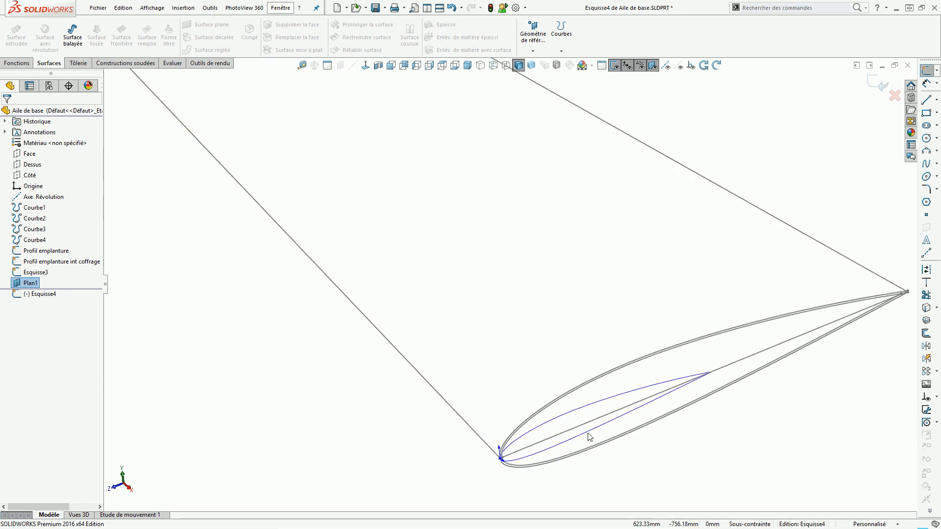
pyautogui.click(589, 411)
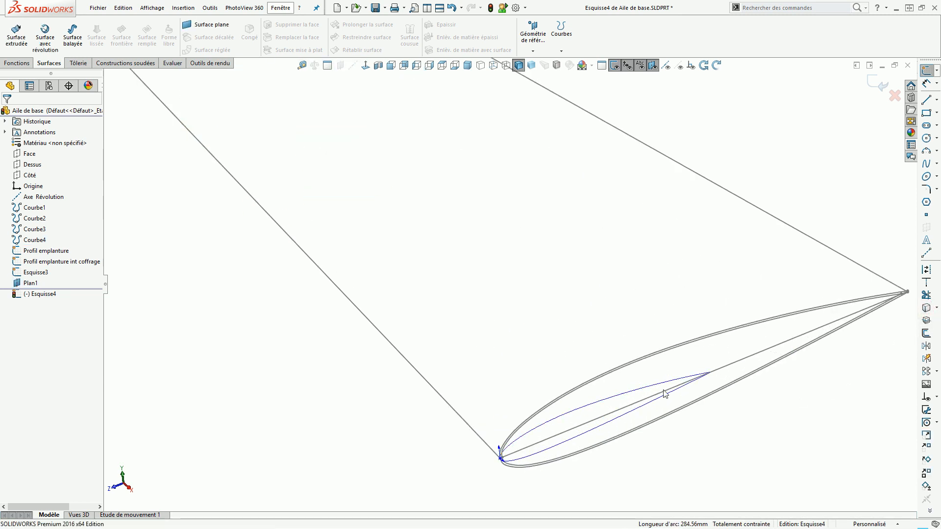
pyautogui.click(635, 411)
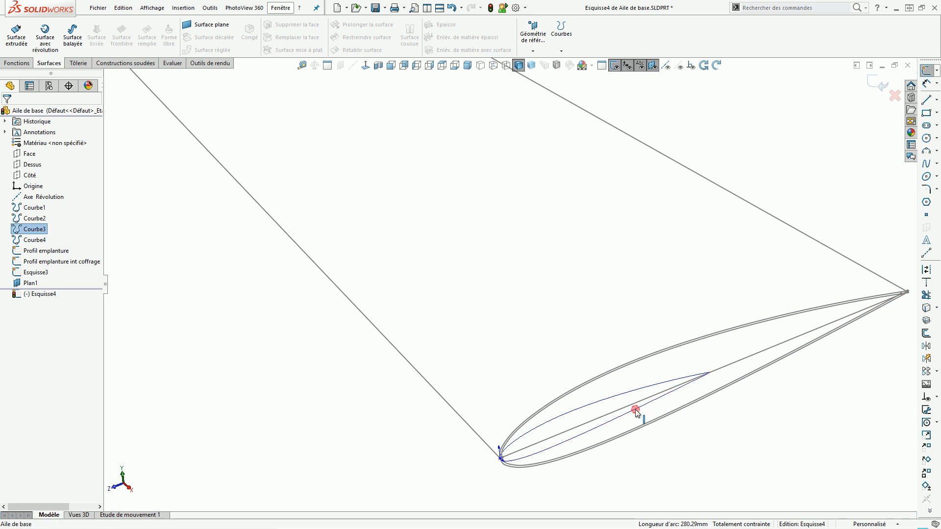
pyautogui.click(926, 308)
pyautogui.scroll(3, 657, 248)
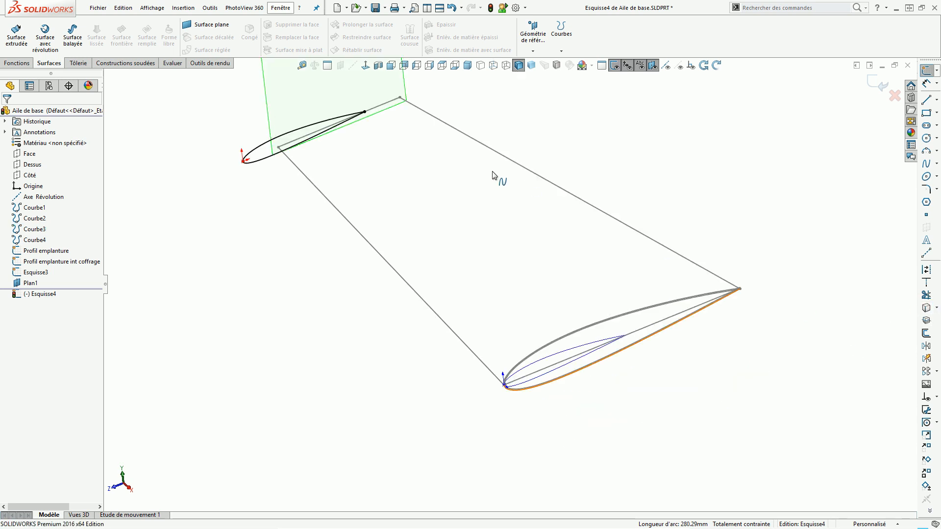
pyautogui.scroll(3, 492, 175)
pyautogui.click(878, 85)
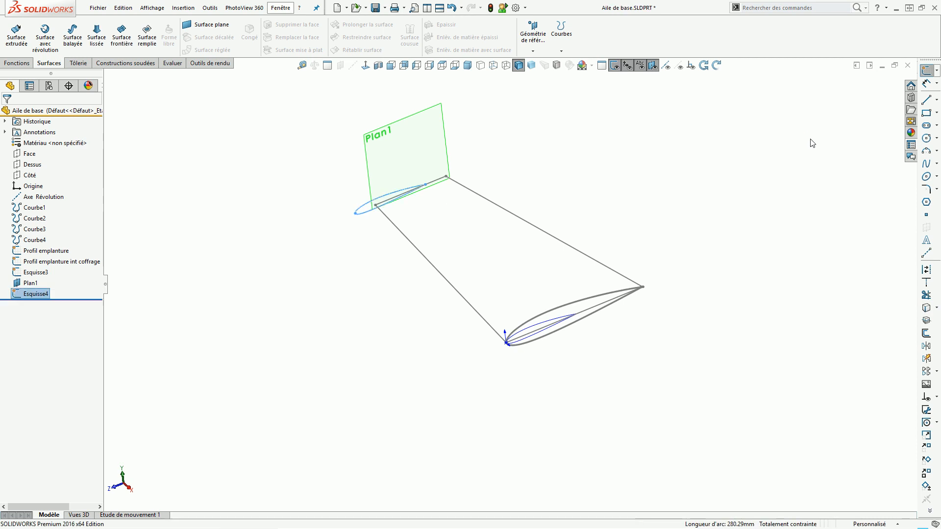
# Step: Group Courbe1 to Courbe4 into a new feature tree folder named Profils
pyautogui.scroll(-3, 619, 192)
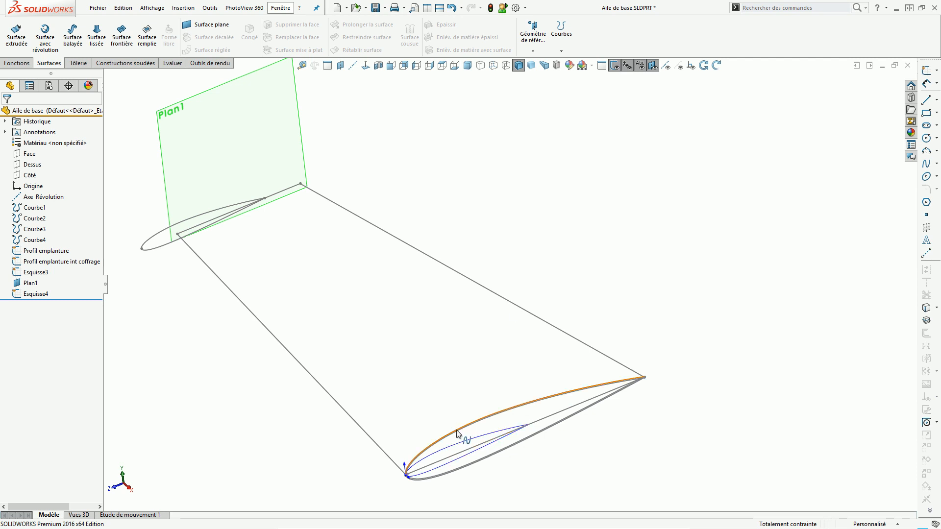
pyautogui.scroll(5, 254, 308)
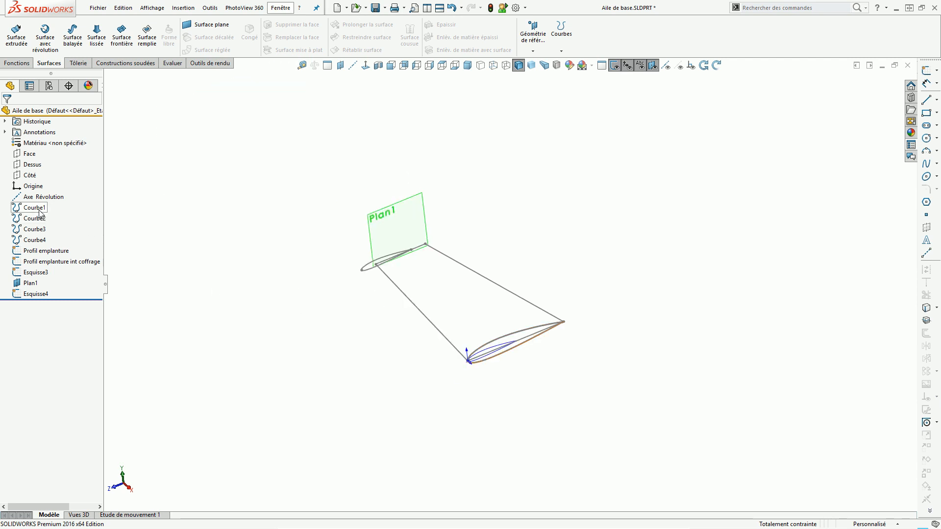
pyautogui.click(40, 211)
pyautogui.keyDown('shift'); pyautogui.click(37, 241); pyautogui.keyUp('shift')
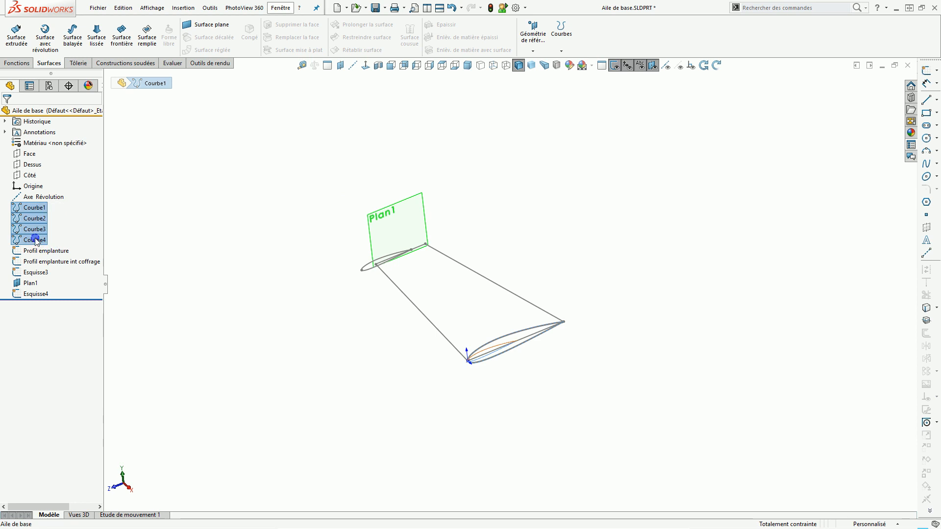
pyautogui.rightClick(37, 241)
pyautogui.click(68, 317)
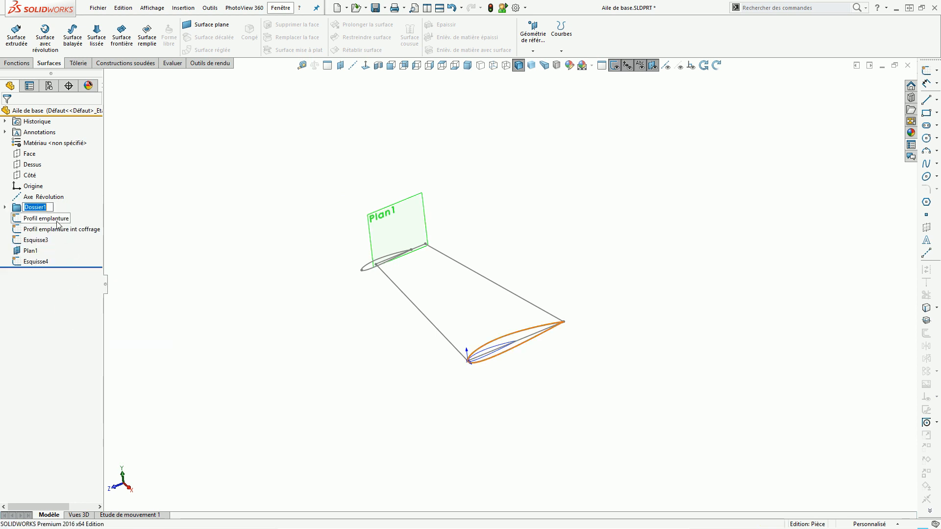
pyautogui.write('Prof')
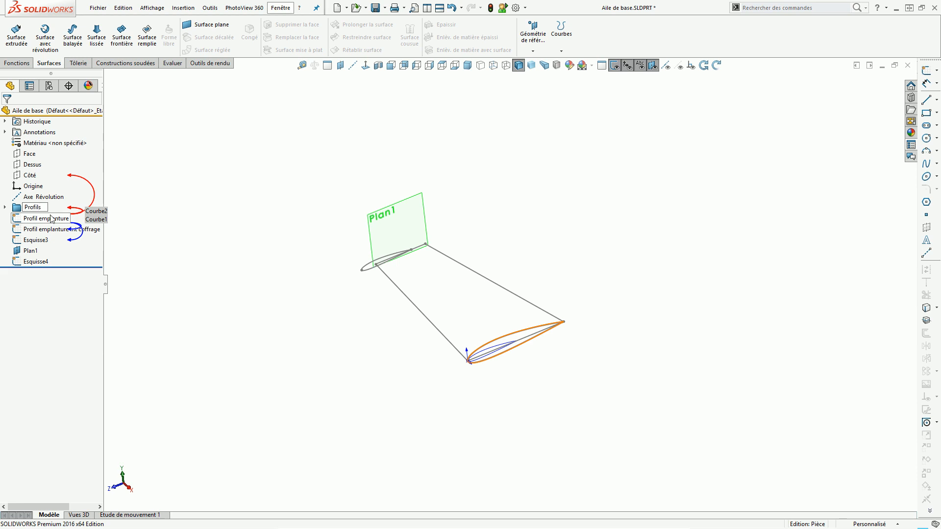
pyautogui.write('ils')
pyautogui.press('Return')
# Step: Hide the four curves in the Profils folder and collapse the folder
pyautogui.click(5, 207)
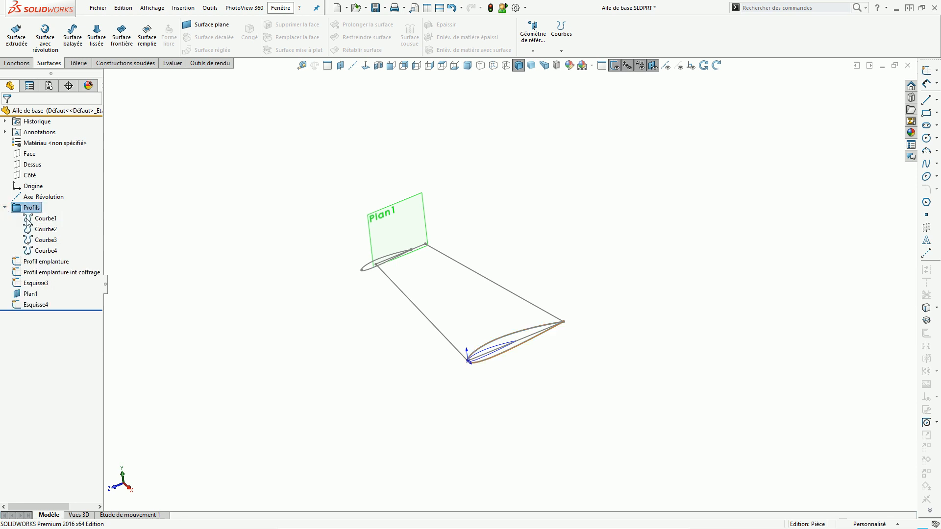
pyautogui.click(44, 218)
pyautogui.keyDown('shift'); pyautogui.click(33, 251); pyautogui.keyUp('shift')
pyautogui.click(40, 234)
pyautogui.click(122, 234)
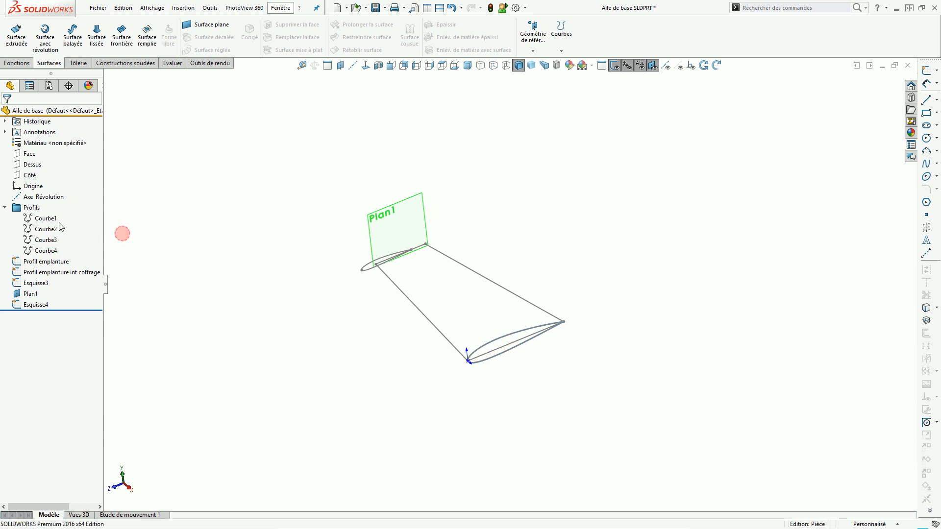
pyautogui.click(6, 208)
pyautogui.click(114, 238)
pyautogui.scroll(-6, 408, 305)
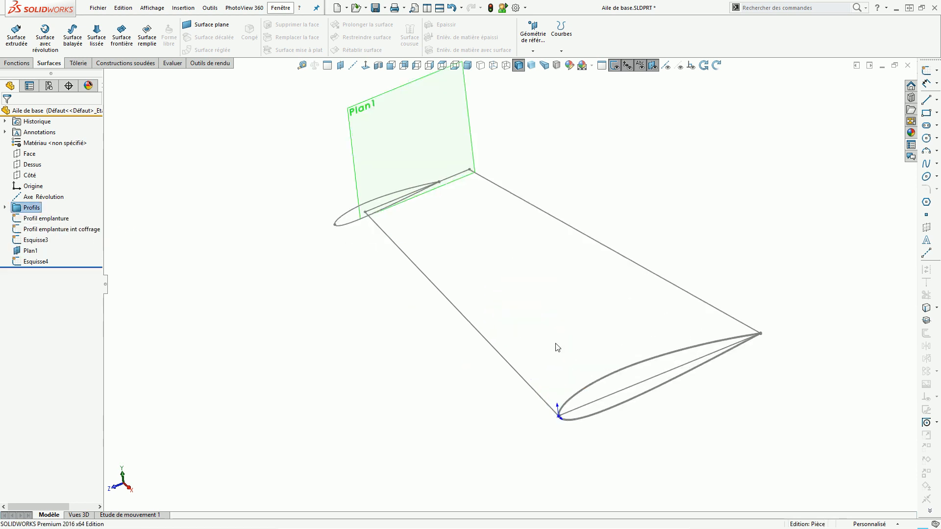
pyautogui.click(603, 397)
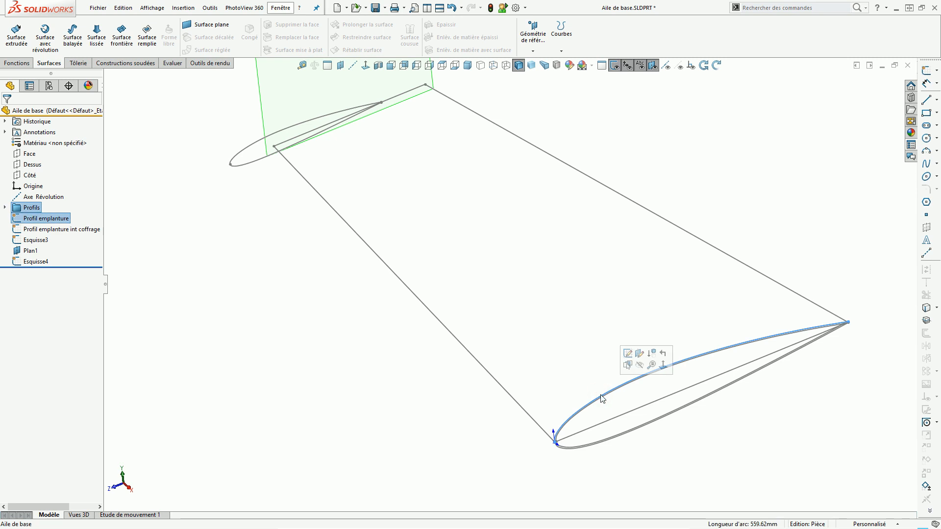
pyautogui.click(157, 254)
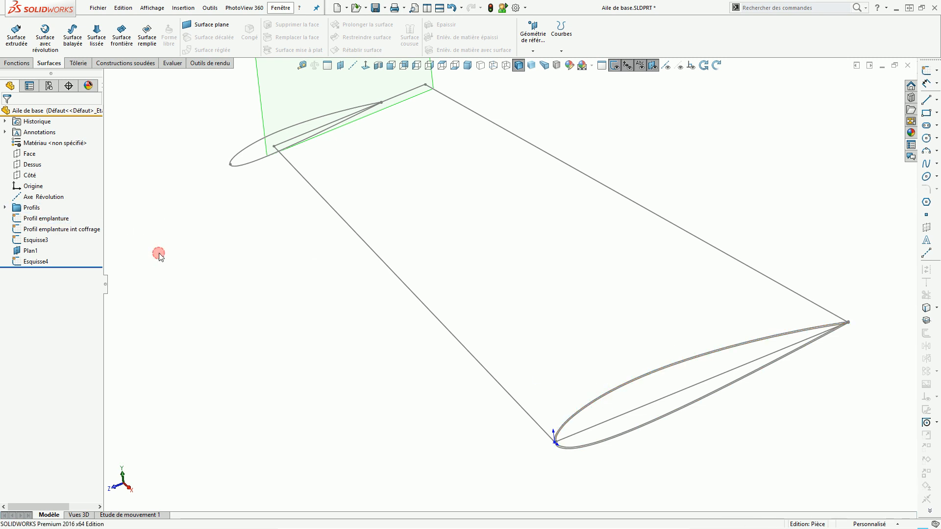
pyautogui.moveTo(284, 221); pyautogui.dragTo(405, 201, button='middle')
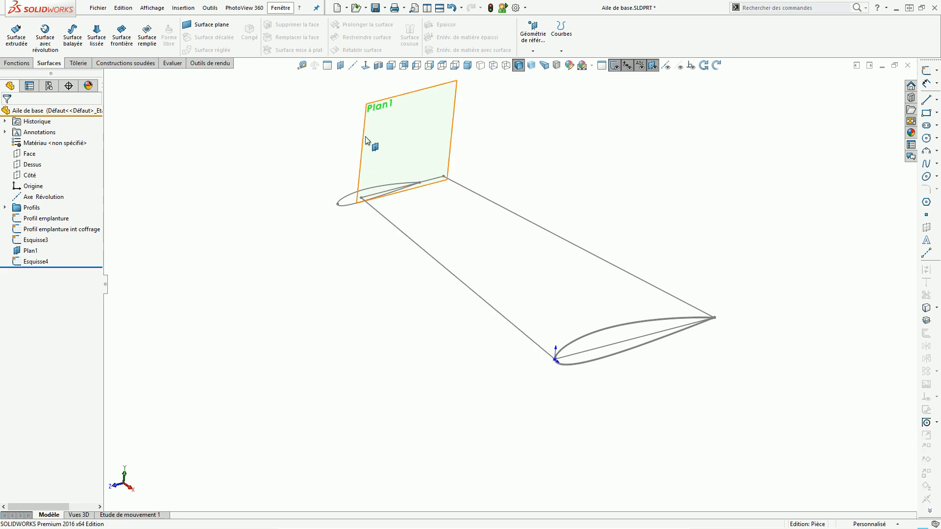
# Step: Edit Esquisse4 and draw a slanted line about 270 mm long at about 10° from the planform's front tip corner
pyautogui.click(37, 262)
pyautogui.click(39, 256)
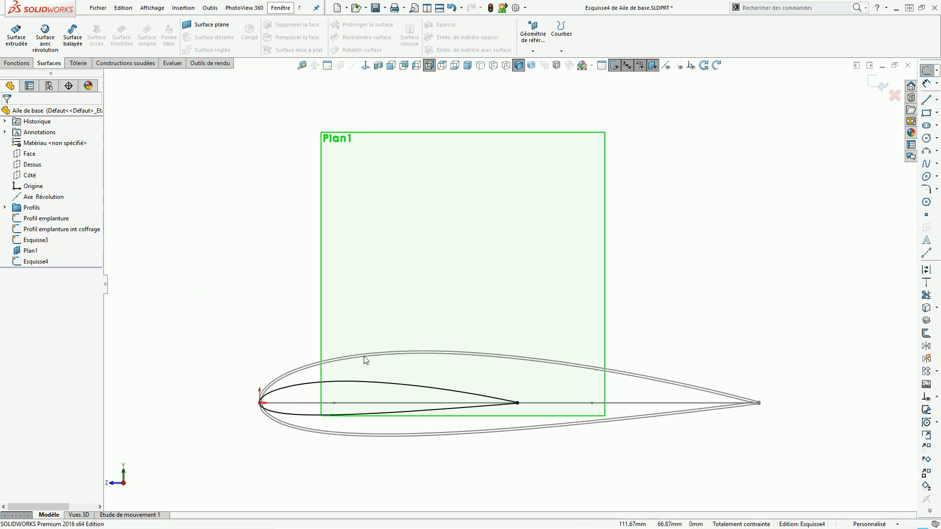
pyautogui.scroll(3, 388, 400)
pyautogui.scroll(-3, 414, 356)
pyautogui.moveTo(375, 349); pyautogui.dragTo(366, 298, button='middle')
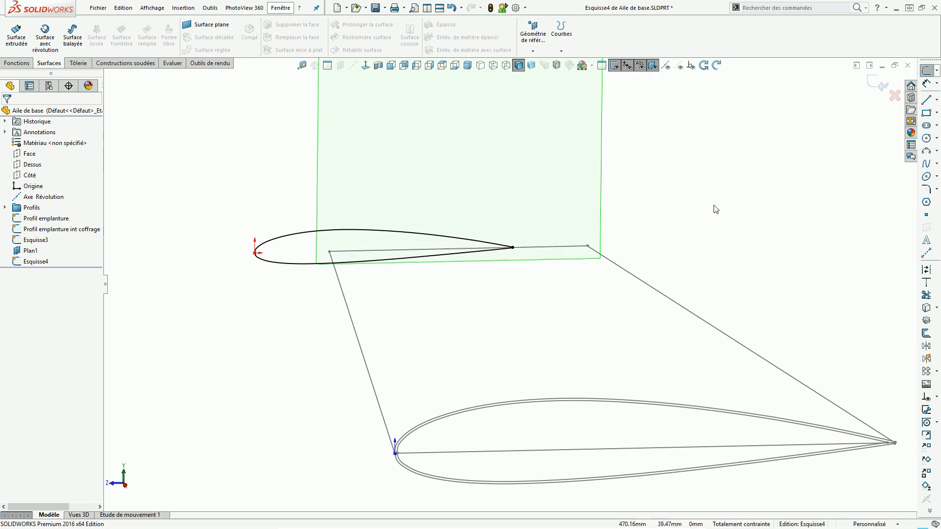
pyautogui.click(927, 99)
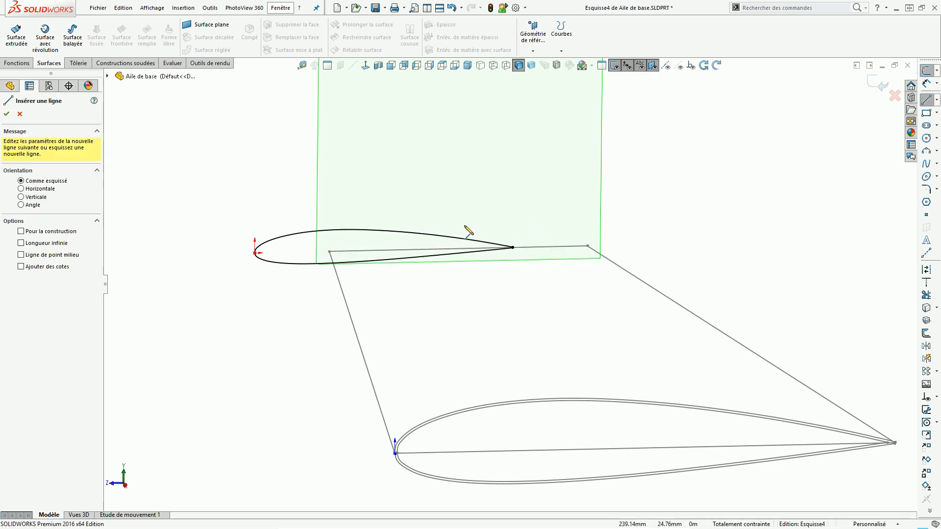
pyautogui.moveTo(329, 251)
pyautogui.mouseDown()
pyautogui.moveTo(535, 228)
pyautogui.moveTo(579, 204)
pyautogui.mouseUp()
pyautogui.press('Escape')
# Step: Dimension the slanted tip line's length to 276 mm and place the dimension above the line
pyautogui.click(926, 84)
pyautogui.click(515, 216)
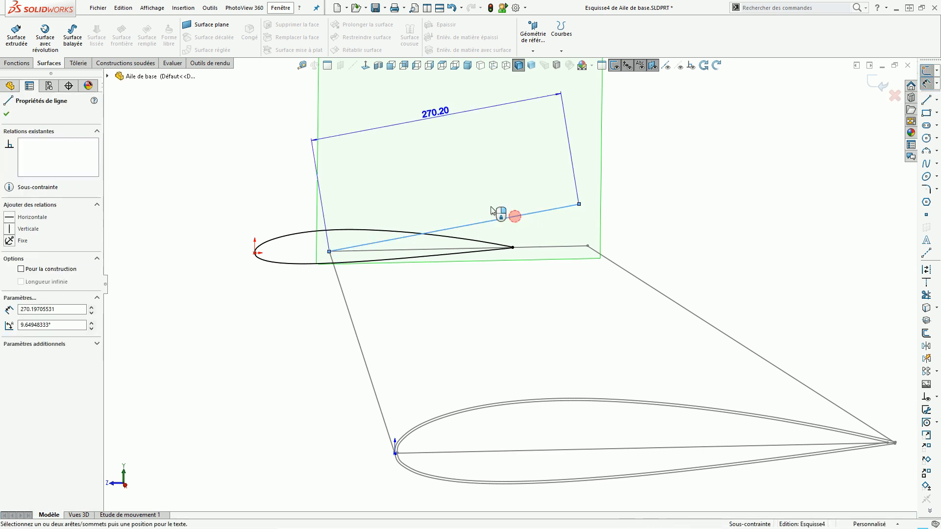
pyautogui.click(292, 183)
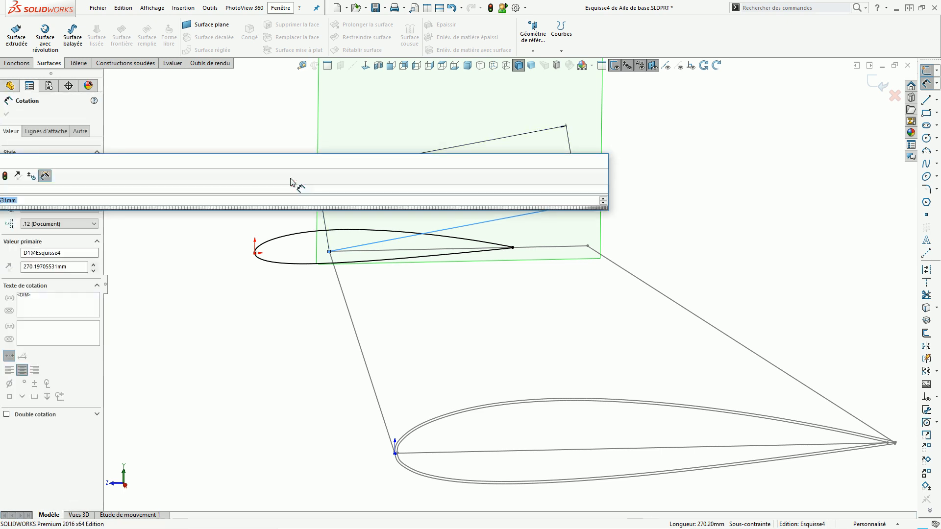
pyautogui.write('276')
pyautogui.press('Return')
pyautogui.moveTo(290, 179); pyautogui.dragTo(447, 158)
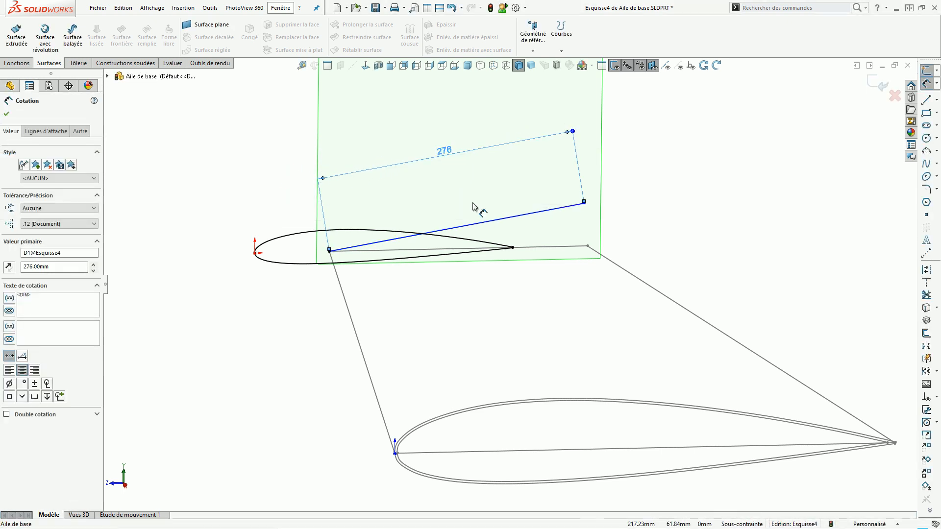
# Step: Dimension the angle between the slanted line and the planform's tip line to 2°
pyautogui.click(534, 250)
pyautogui.click(539, 211)
pyautogui.click(637, 219)
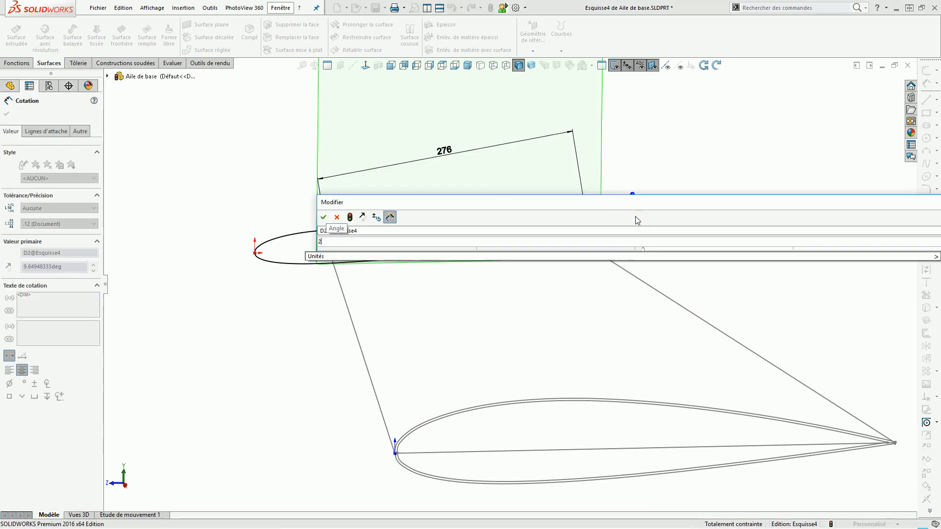
pyautogui.write('2')
pyautogui.press('Return')
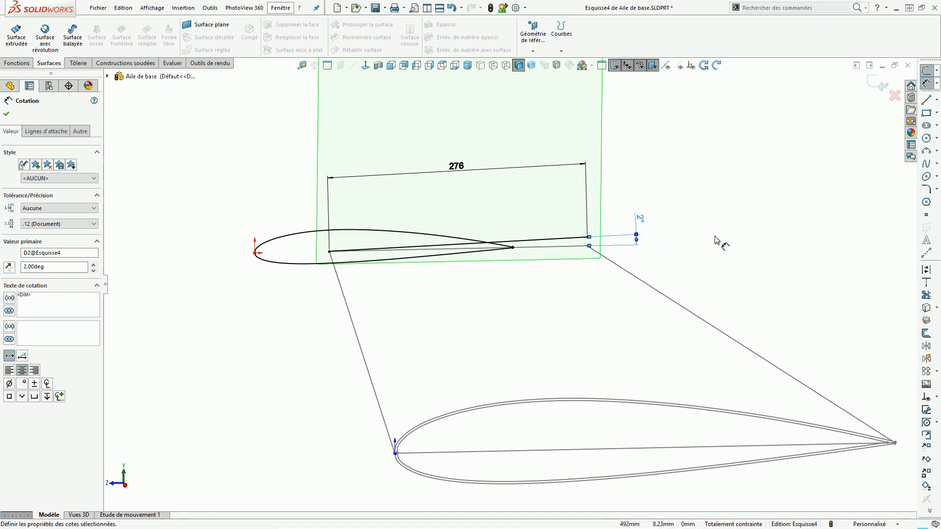
pyautogui.click(716, 240)
pyautogui.scroll(-2, 630, 287)
pyautogui.scroll(2, 561, 231)
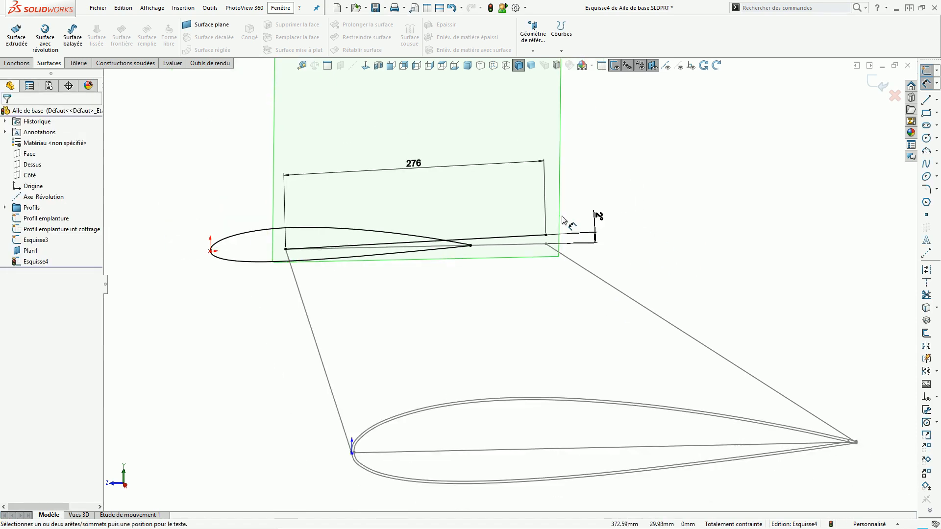
pyautogui.press('Escape')
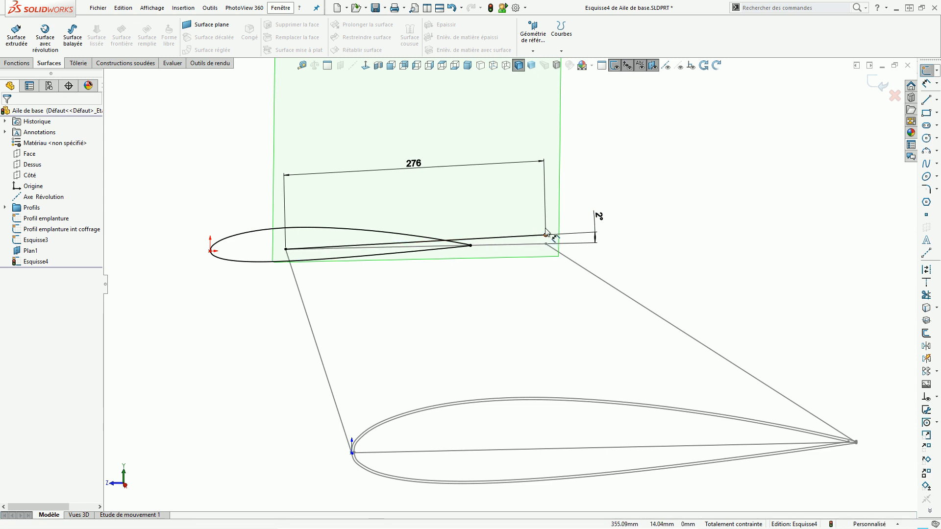
# Step: Delete the "Sur arête 0" relation from the upper spline of the tip profile
pyautogui.scroll(-2, 349, 290)
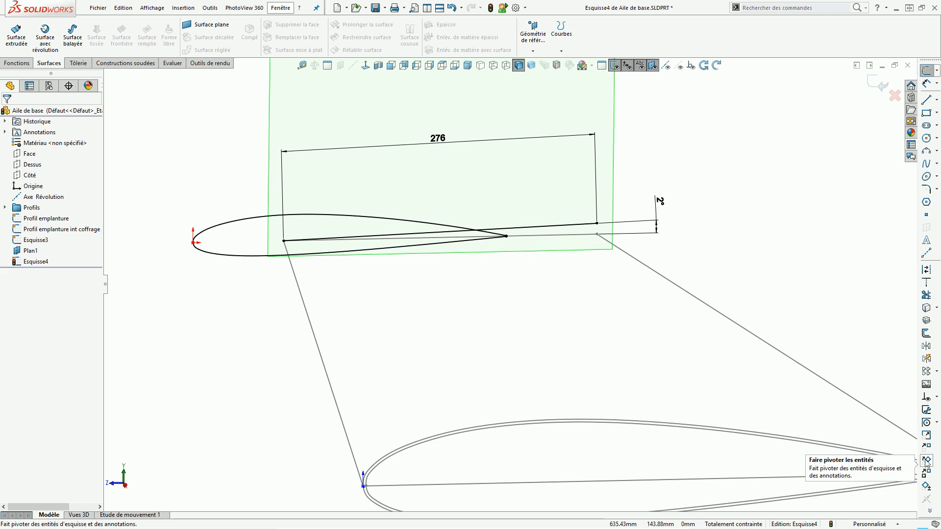
pyautogui.click(240, 222)
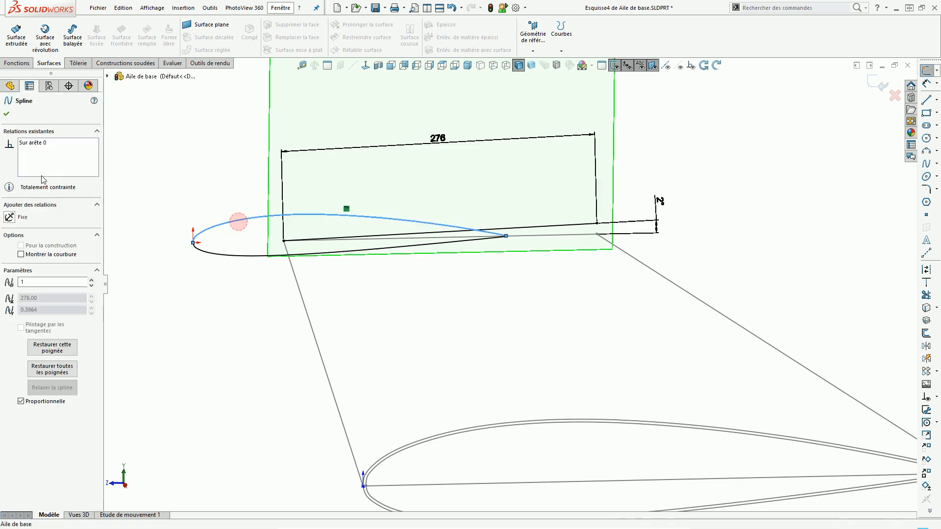
pyautogui.click(23, 144)
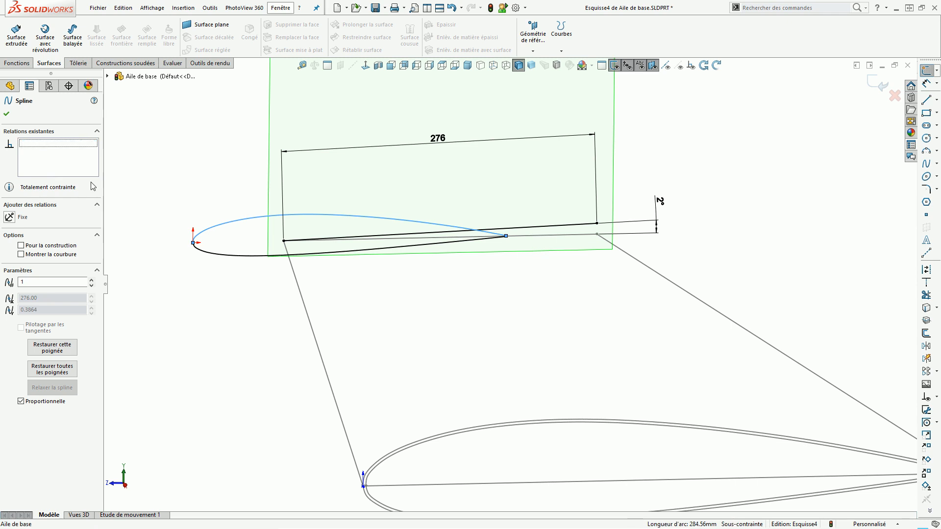
# Step: Delete the on-edge relation from the lower spline of the tip profile
pyautogui.click(153, 196)
pyautogui.click(230, 255)
pyautogui.click(41, 145)
pyautogui.press('Delete')
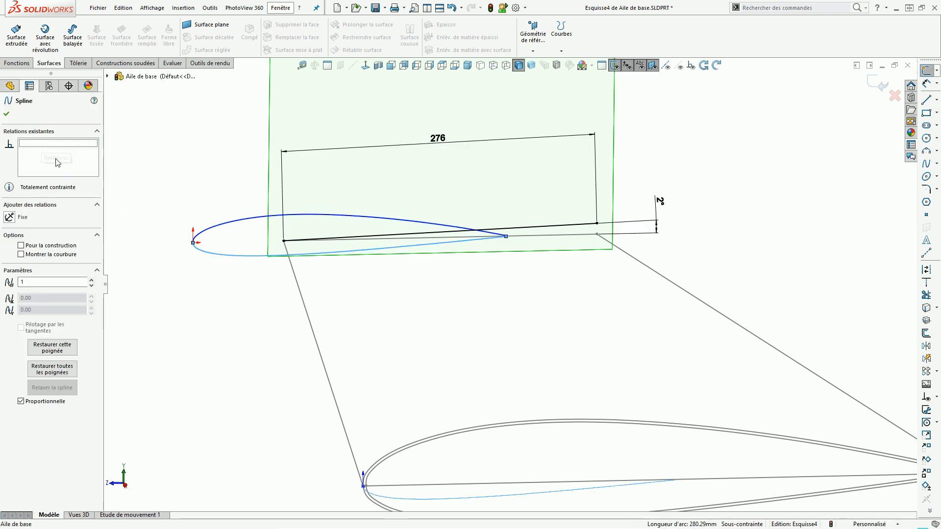
pyautogui.click(150, 178)
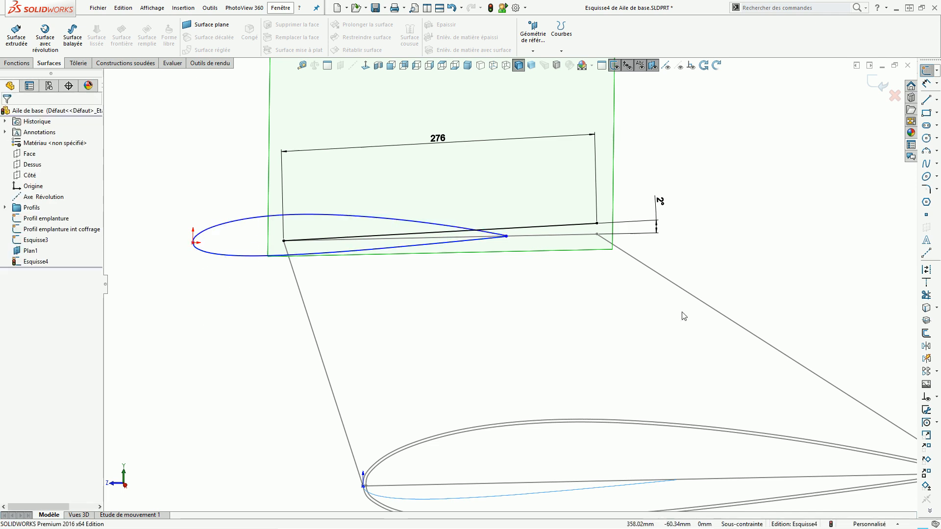
# Step: Move both tip profile splines from their leading-edge point to the planform's front tip corner, without keeping relations
pyautogui.click(927, 448)
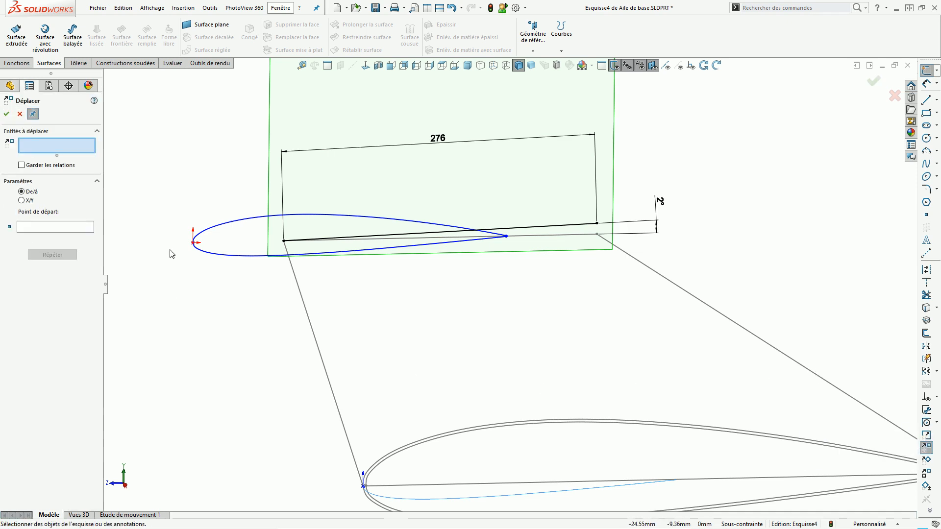
pyautogui.click(211, 227)
pyautogui.click(223, 254)
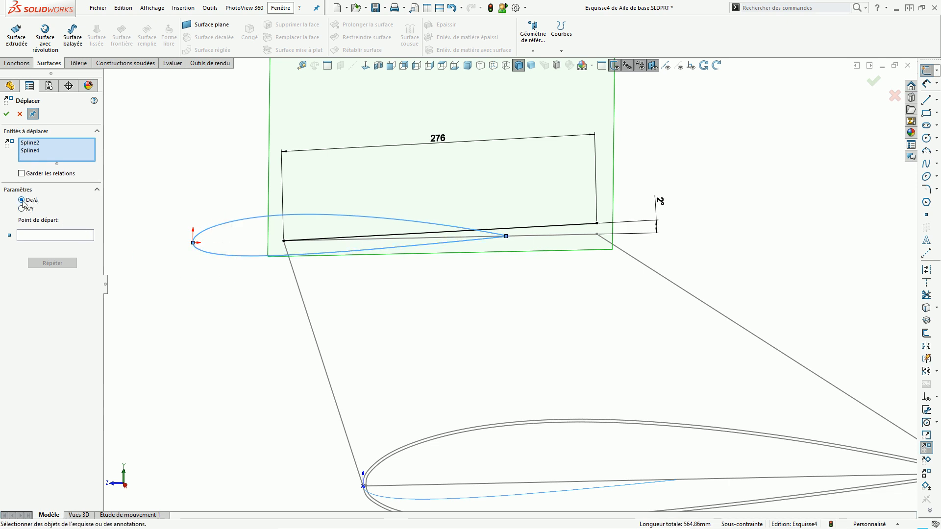
pyautogui.click(38, 238)
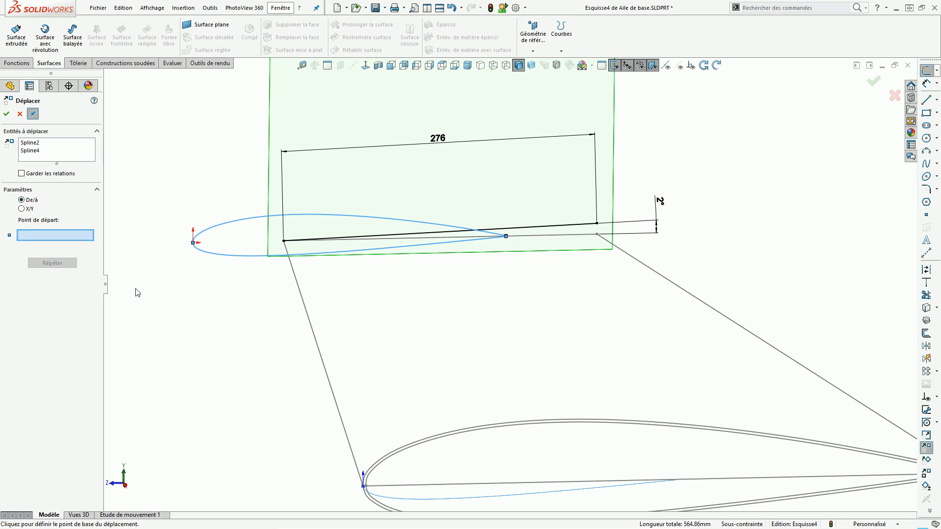
pyautogui.click(192, 242)
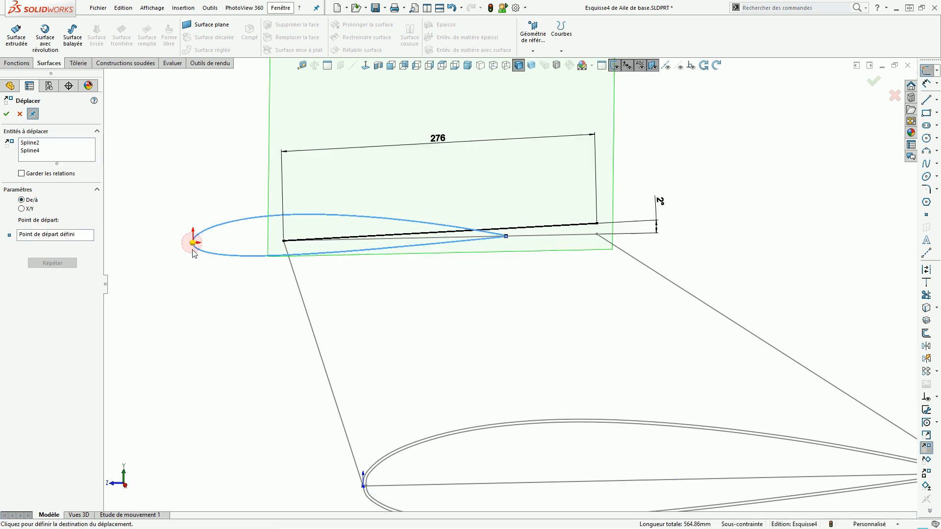
pyautogui.click(284, 242)
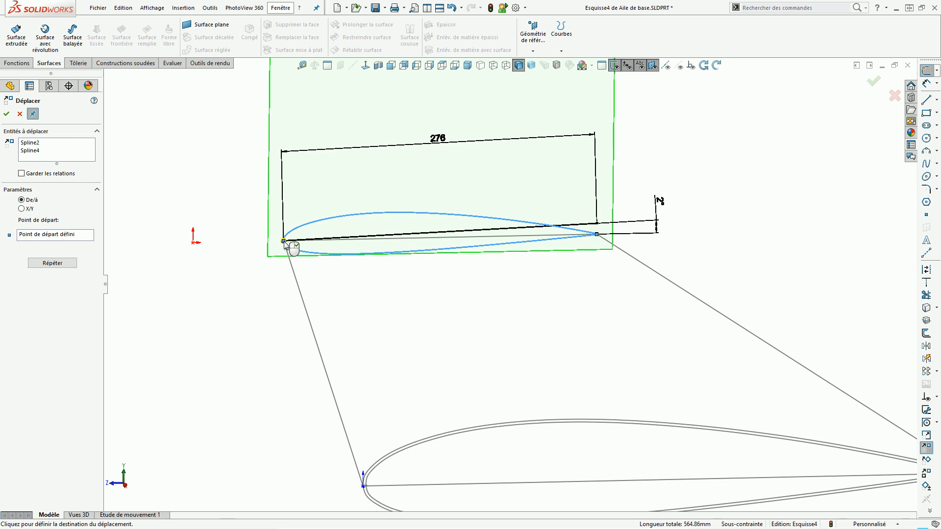
pyautogui.press('Escape')
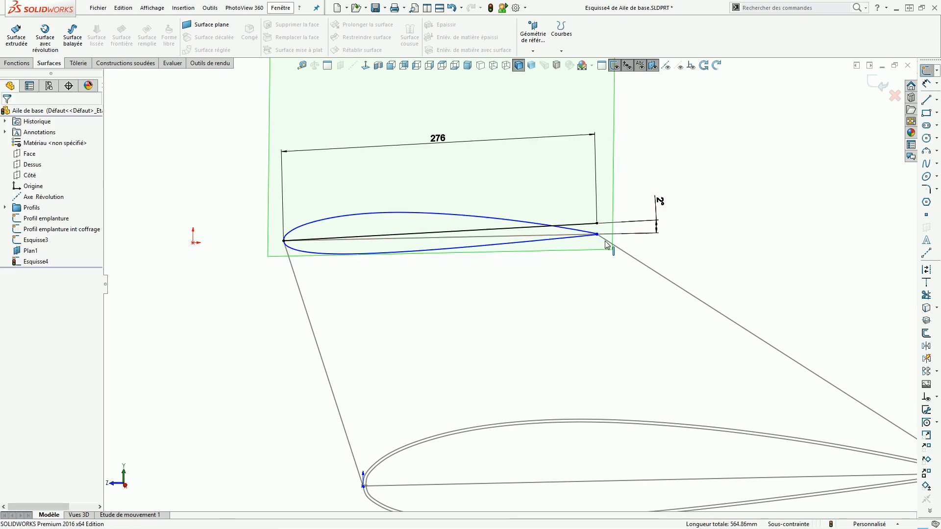
# Step: Rotate both tip profile splines by 2° about their leading-edge point so they follow the slanted chord line
pyautogui.scroll(-2, 571, 259)
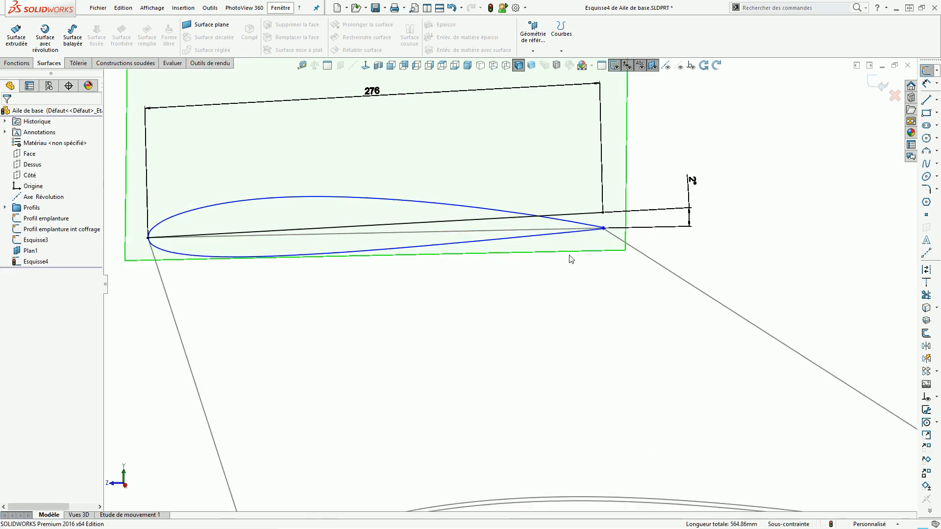
pyautogui.click(927, 461)
pyautogui.click(196, 216)
pyautogui.click(193, 257)
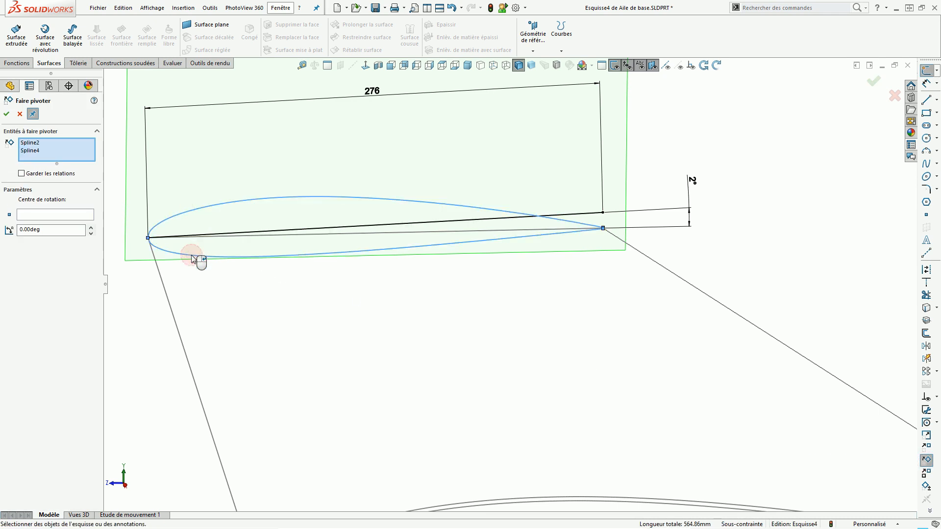
pyautogui.click(22, 215)
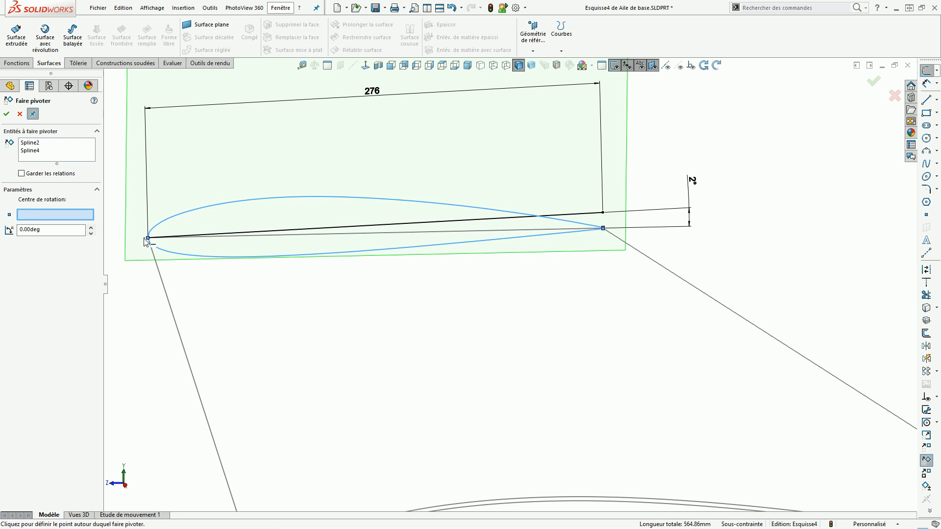
pyautogui.click(148, 238)
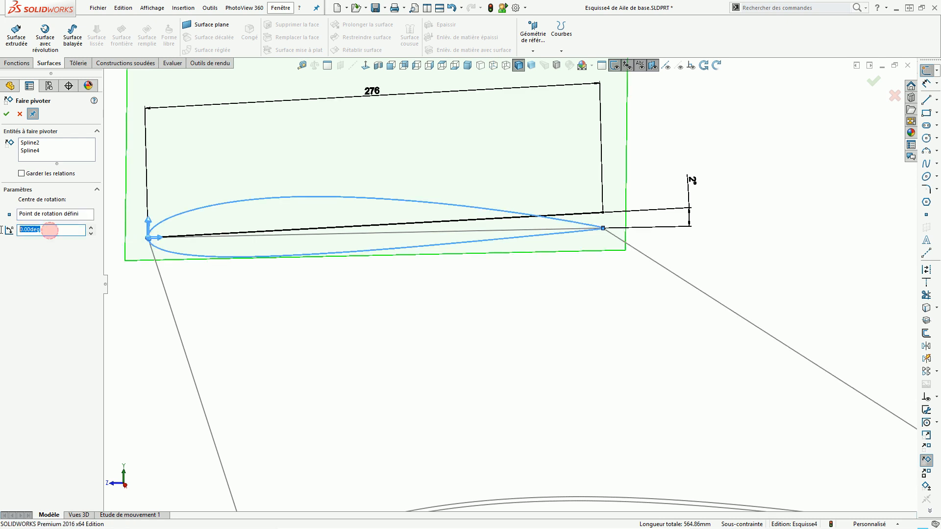
pyautogui.press('Return')
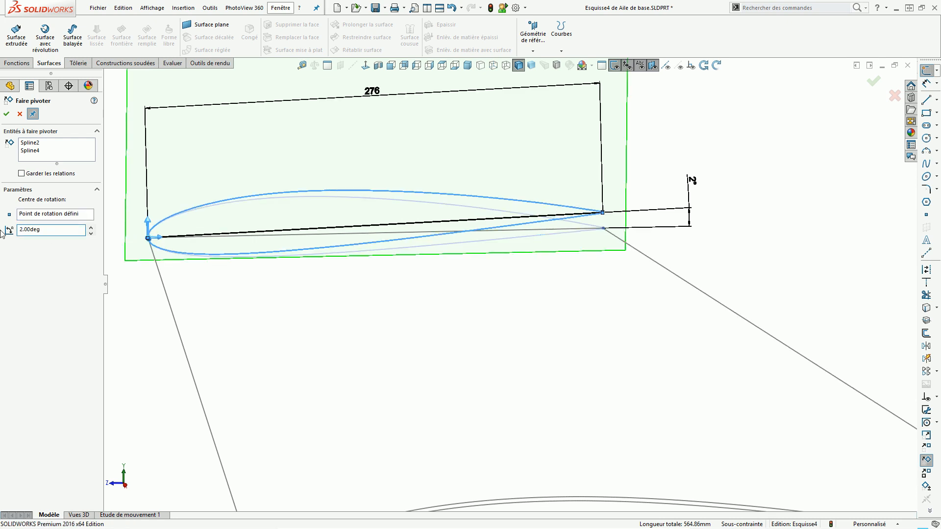
pyautogui.click(6, 116)
pyautogui.click(763, 246)
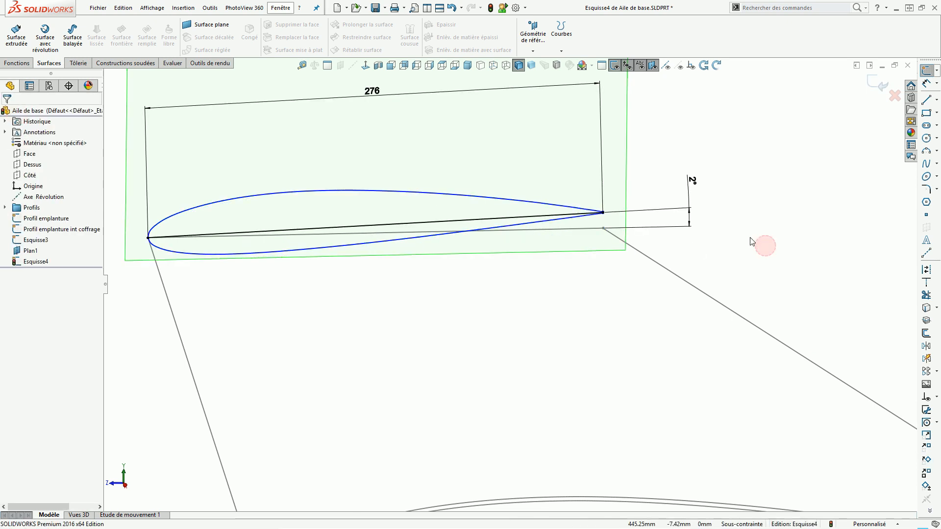
# Step: Measure the gap between the upper and lower spline endpoints at the tip profile's trailing edge
pyautogui.moveTo(560, 223); pyautogui.dragTo(576, 204, button='middle')
pyautogui.scroll(-5, 546, 145)
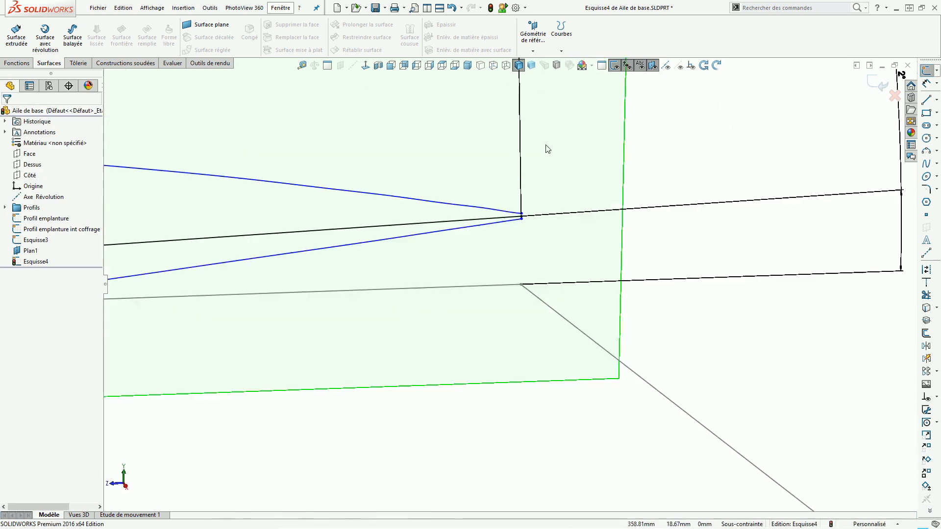
pyautogui.moveTo(483, 288); pyautogui.dragTo(514, 273, button='middle')
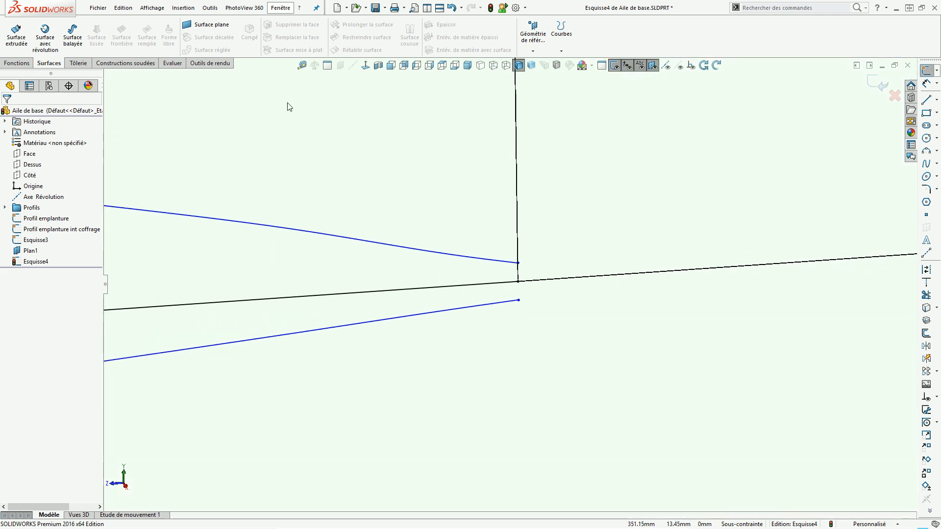
pyautogui.click(302, 65)
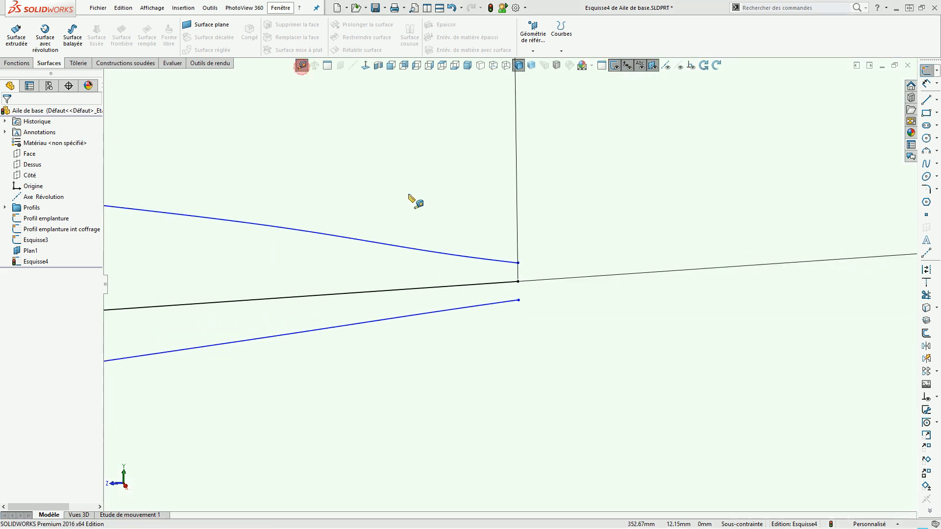
pyautogui.click(519, 263)
pyautogui.click(518, 300)
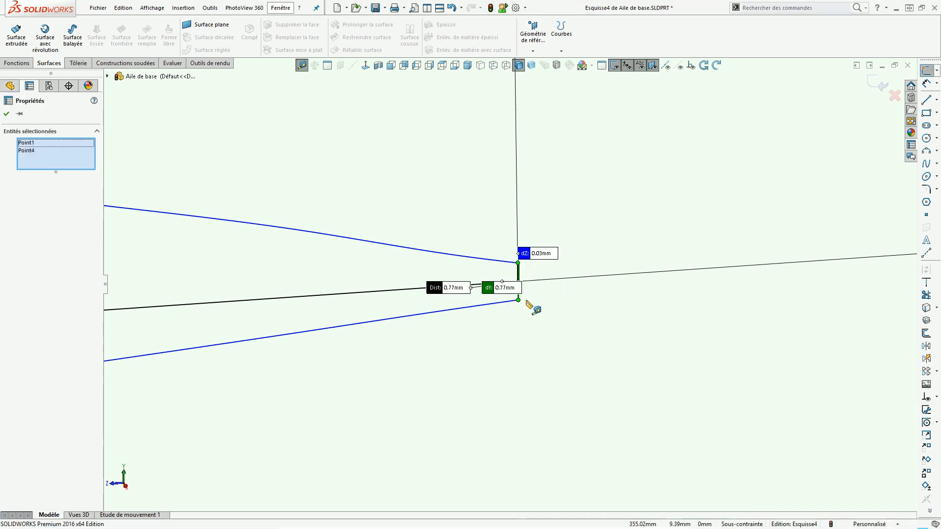
pyautogui.press('Escape')
# Step: Draw a line about 9 mm long behind the trailing edge and constrain its midpoint to the chord line's rear endpoint
pyautogui.moveTo(632, 309)
pyautogui.mouseDown(button='middle')
pyautogui.moveTo(539, 277)
pyautogui.moveTo(487, 291)
pyautogui.moveTo(499, 282)
pyautogui.mouseUp(button='middle')
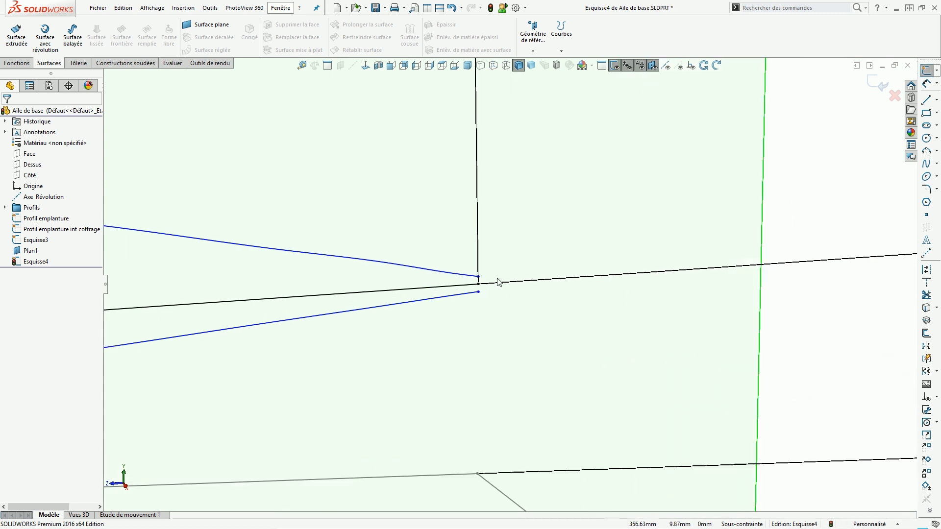
pyautogui.click(927, 100)
pyautogui.moveTo(536, 199)
pyautogui.mouseDown()
pyautogui.moveTo(536, 372)
pyautogui.moveTo(541, 380)
pyautogui.moveTo(578, 372)
pyautogui.mouseUp()
pyautogui.press('Escape')
pyautogui.click(567, 327)
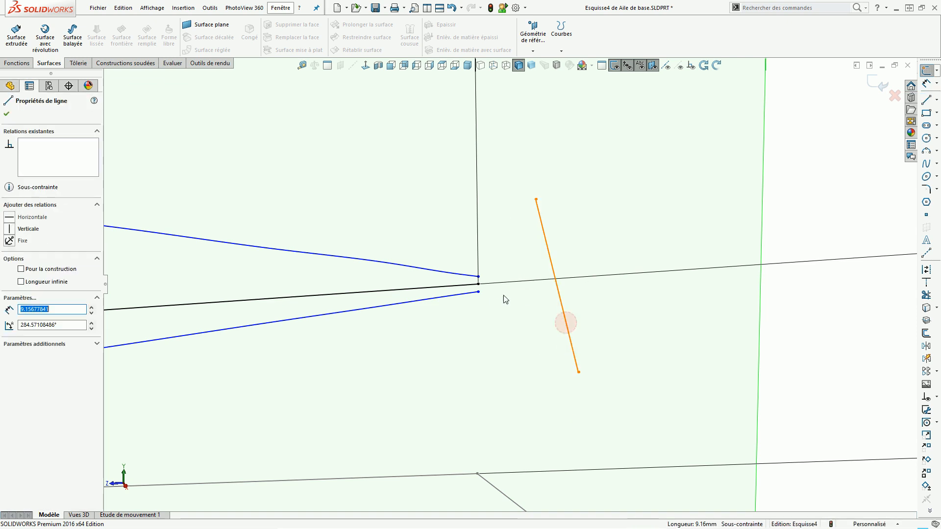
pyautogui.keyDown('ctrl'); pyautogui.click(479, 284); pyautogui.keyUp('ctrl')
pyautogui.click(25, 272)
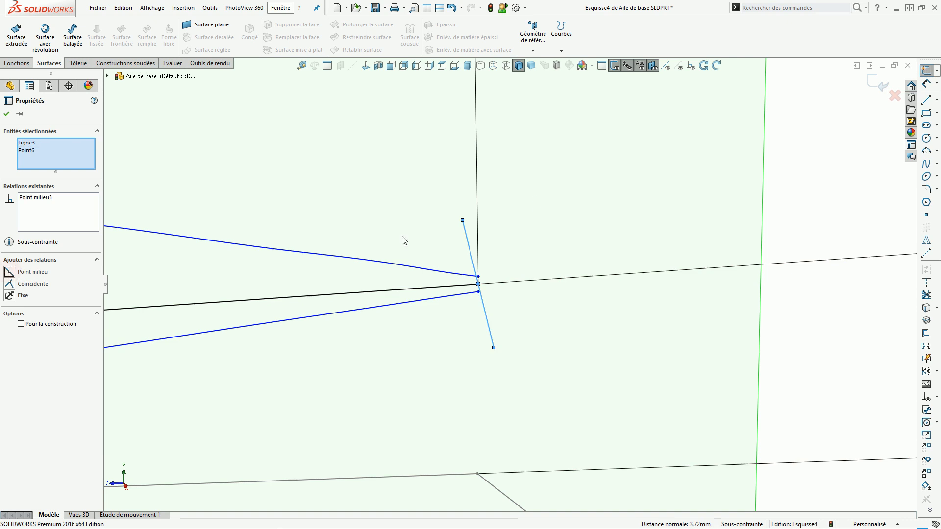
pyautogui.click(594, 219)
# Step: Make the short trailing-edge line perpendicular to the slanted chord line
pyautogui.click(437, 288)
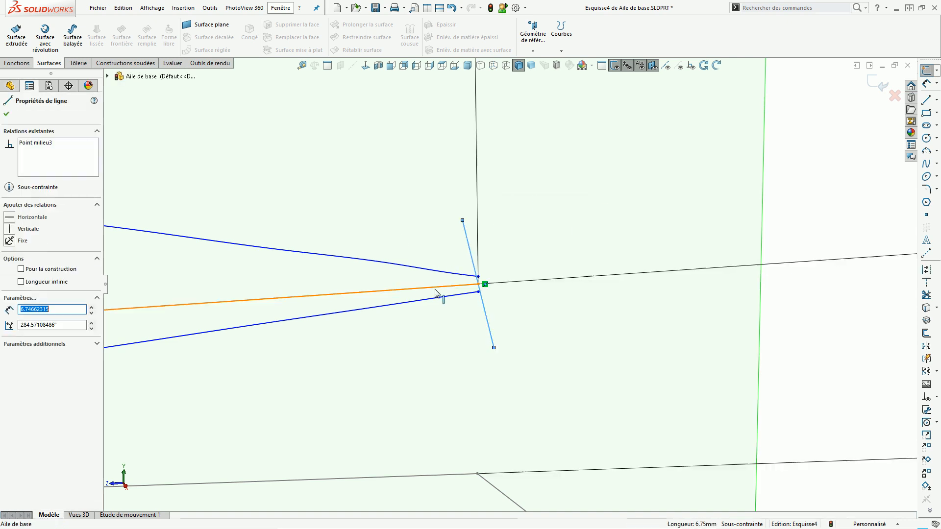
pyautogui.keyDown('ctrl'); pyautogui.click(436, 291); pyautogui.keyUp('ctrl')
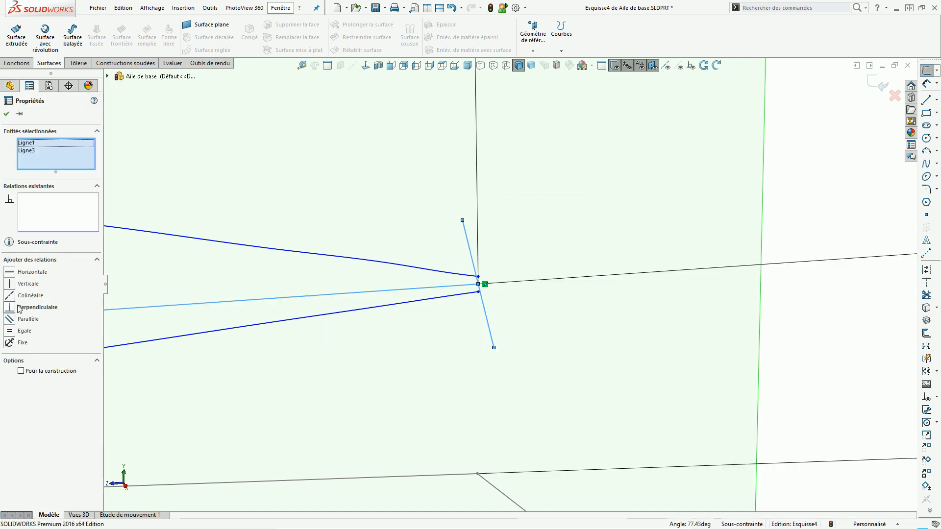
pyautogui.click(9, 308)
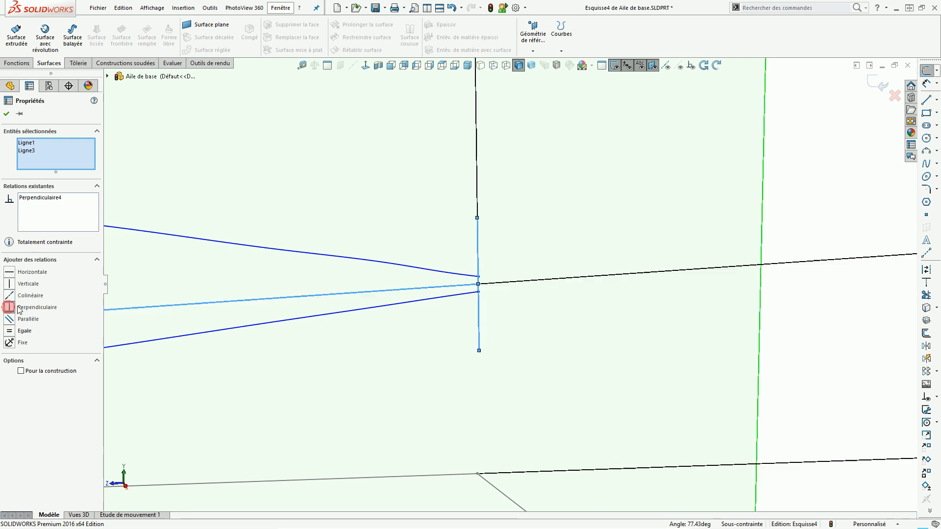
pyautogui.click(541, 233)
# Step: Dimension the trailing-edge line's length to 1 mm, placing the dimension behind the profile
pyautogui.click(927, 86)
pyautogui.click(478, 219)
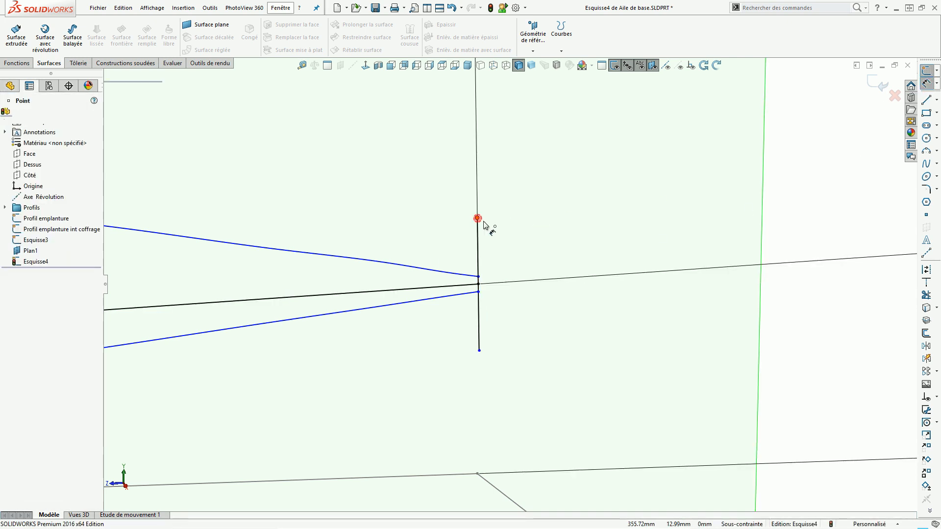
pyautogui.click(479, 350)
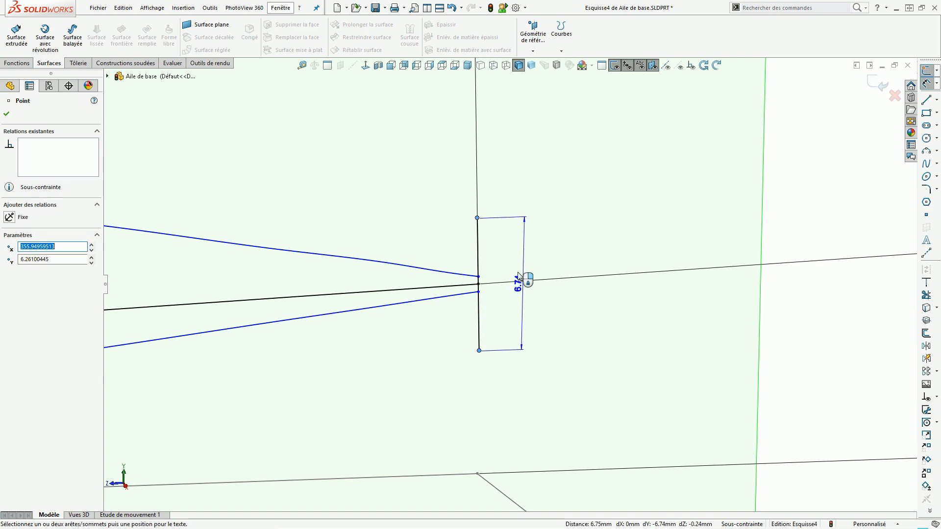
pyautogui.click(519, 184)
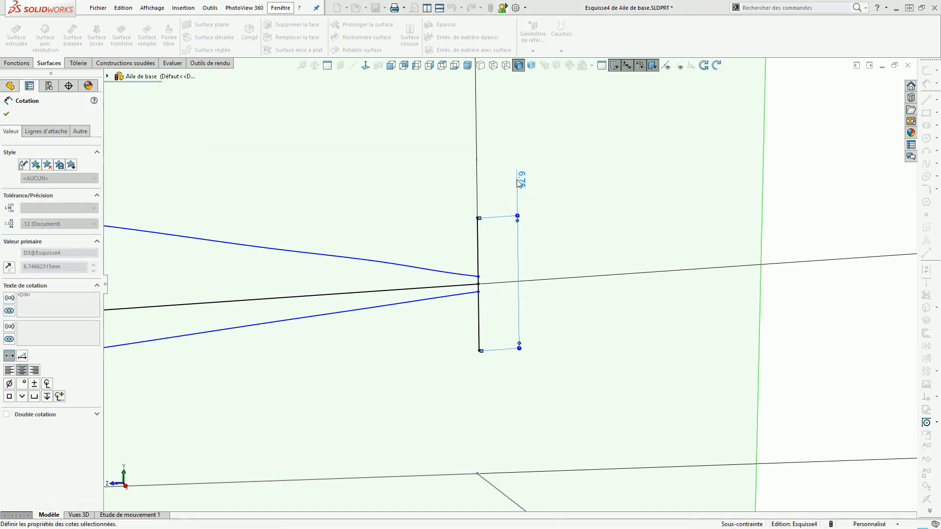
pyautogui.write('1')
pyautogui.press('Return')
pyautogui.click(549, 326)
pyautogui.scroll(1, 549, 326)
pyautogui.scroll(-1, 493, 300)
pyautogui.press('Escape')
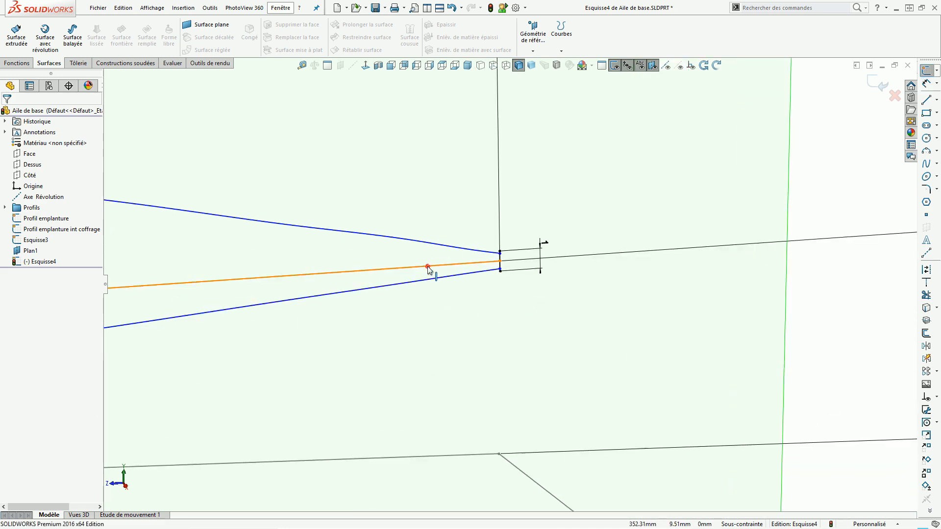
# Step: Convert the slanted 276 mm chord line to construction geometry
pyautogui.click(428, 269)
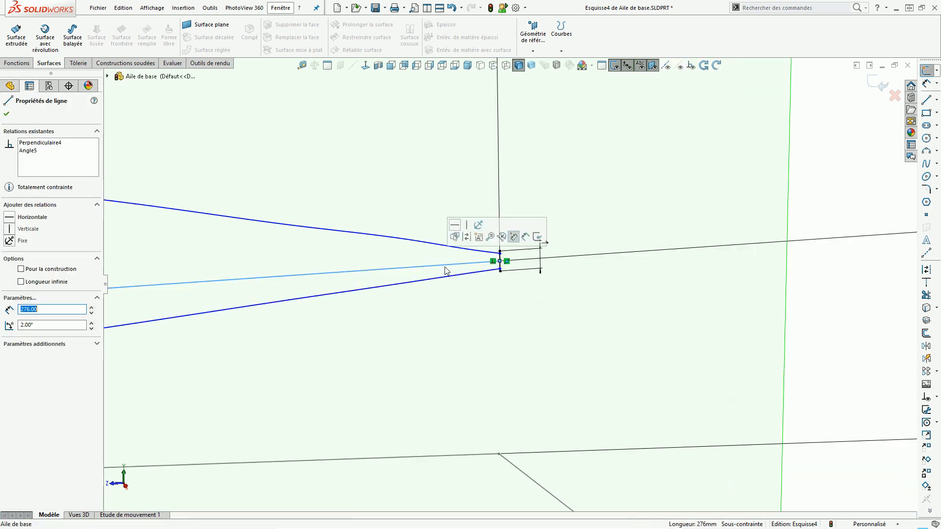
pyautogui.click(926, 295)
pyautogui.click(548, 343)
# Step: Attach the rear endpoints of the upper and lower splines to the corresponding ends of the 1 mm trailing-edge line
pyautogui.scroll(1, 550, 340)
pyautogui.scroll(6, 544, 338)
pyautogui.scroll(-3, 448, 304)
pyautogui.scroll(-6, 769, 255)
pyautogui.scroll(-4, 614, 251)
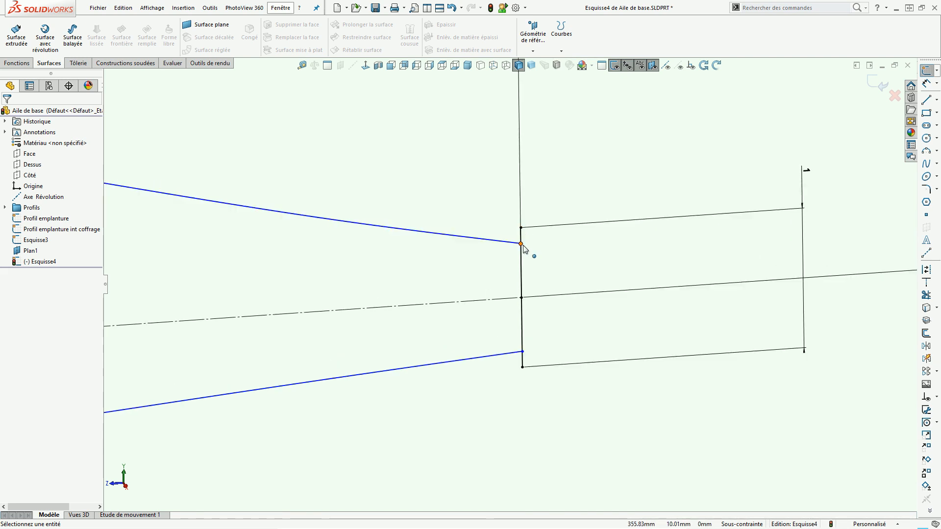
pyautogui.moveTo(521, 243); pyautogui.dragTo(524, 231)
pyautogui.moveTo(523, 352); pyautogui.dragTo(523, 367)
pyautogui.scroll(5, 532, 288)
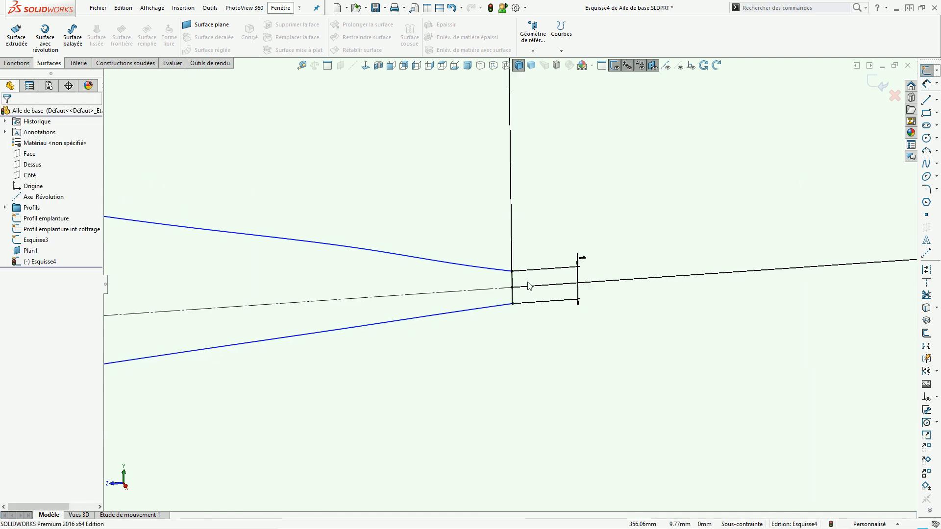
# Step: Add a Fixe relation to the leading-edge point of the tip profile
pyautogui.scroll(8, 531, 287)
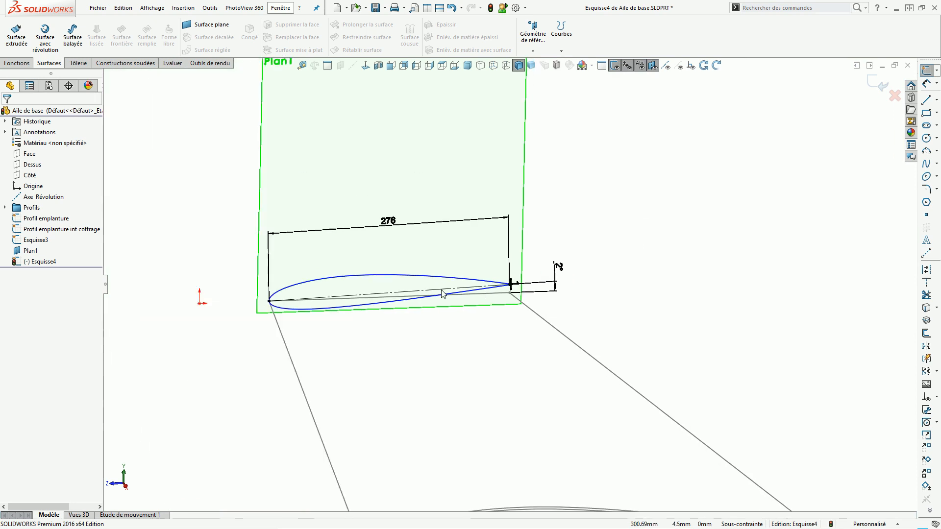
pyautogui.scroll(-3, 306, 298)
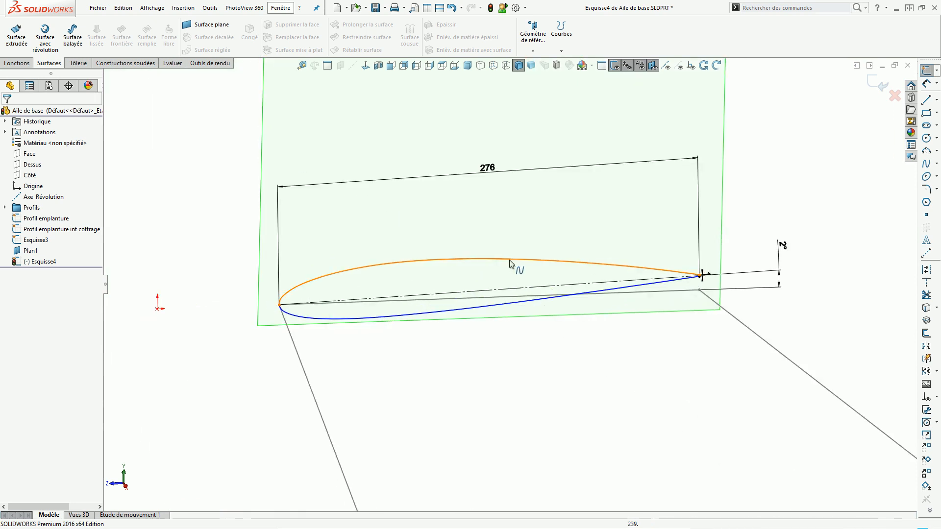
pyautogui.click(792, 326)
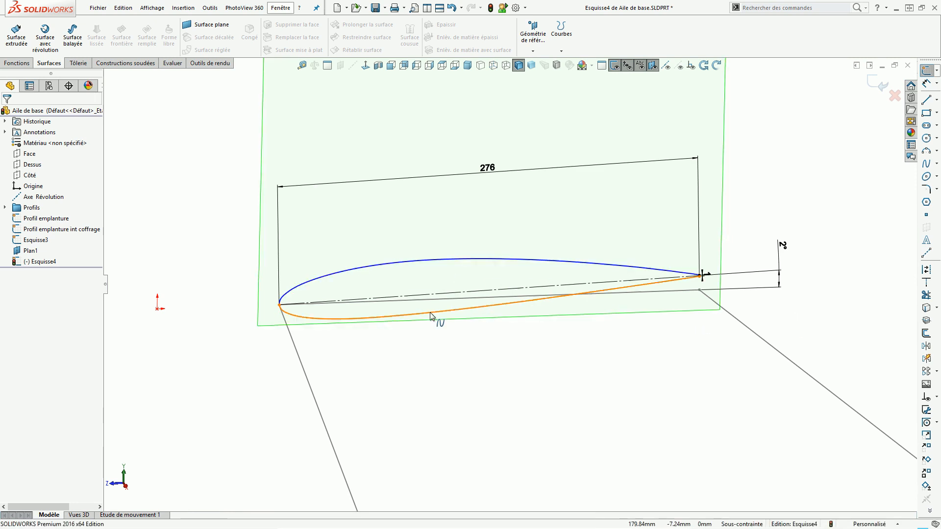
pyautogui.click(279, 306)
pyautogui.click(9, 217)
pyautogui.click(167, 240)
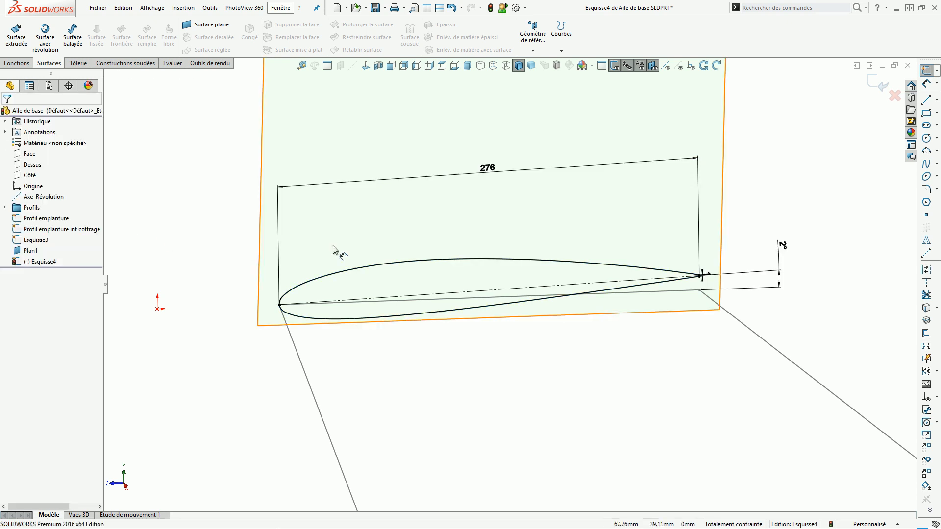
# Step: Finish the tip profile sketch and rename it "Profil marginal"
pyautogui.click(880, 86)
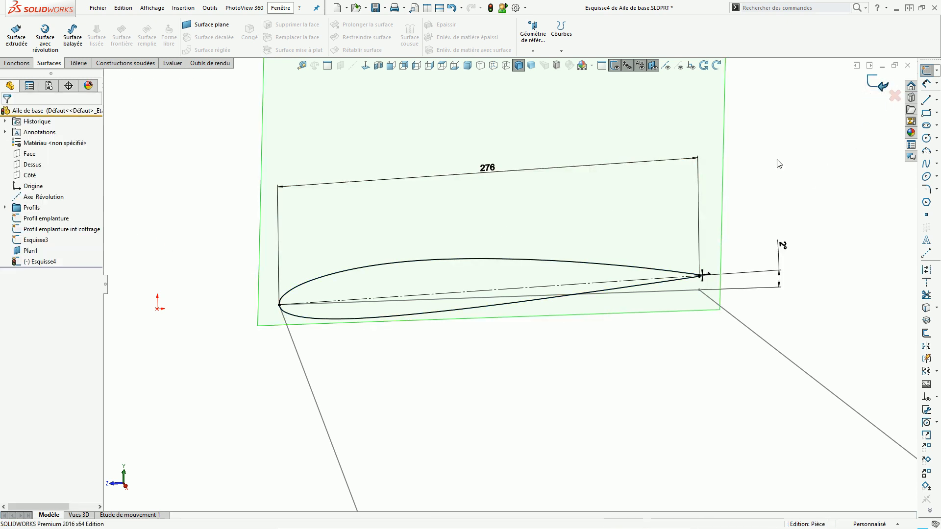
pyautogui.scroll(2, 690, 292)
pyautogui.scroll(-2, 641, 283)
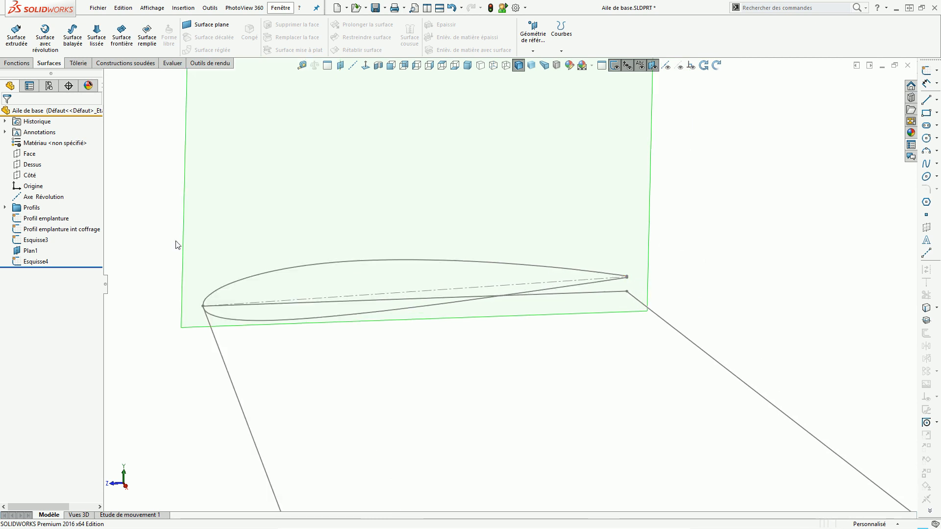
pyautogui.click(38, 261)
pyautogui.click(34, 260)
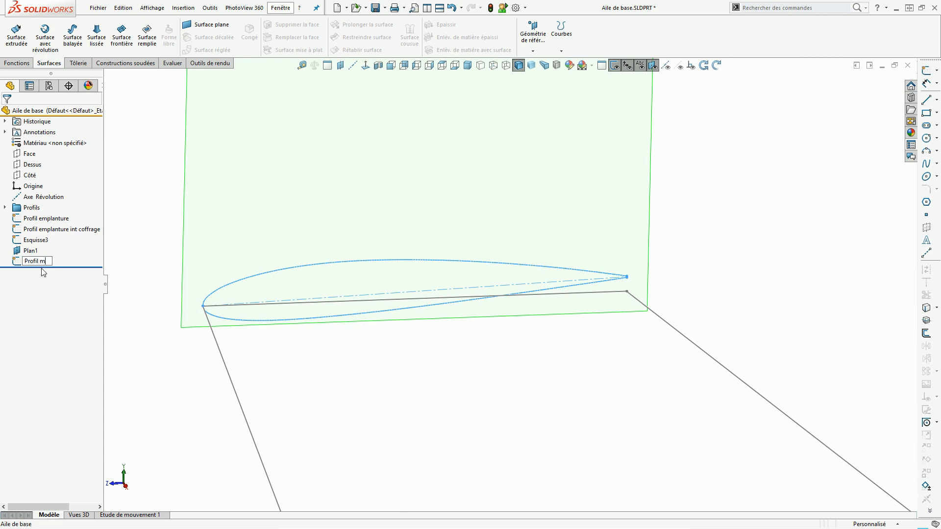
pyautogui.write('Profil marginal')
pyautogui.press('Return')
pyautogui.click(179, 297)
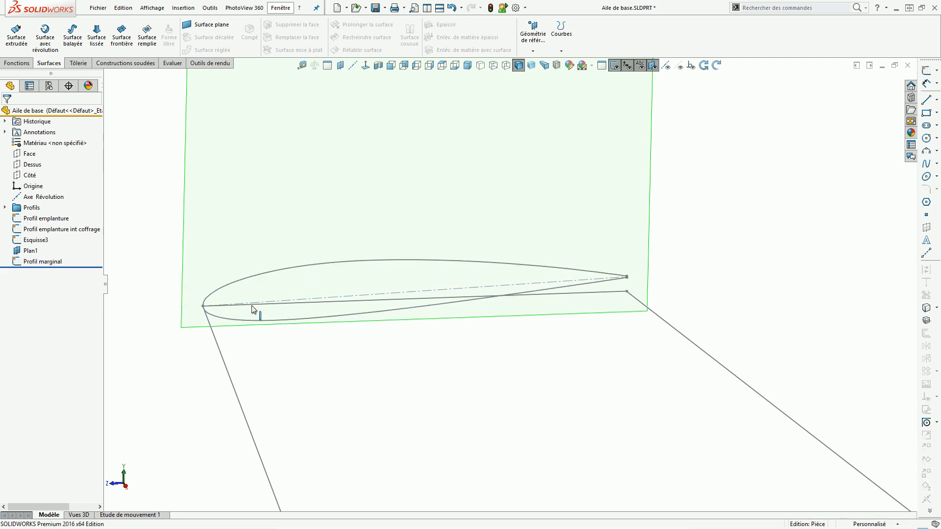
# Step: Create a new sketch on Plan1 containing the closed tip profile offset 2.50 mm inward, and finish the sketch
pyautogui.press('z')
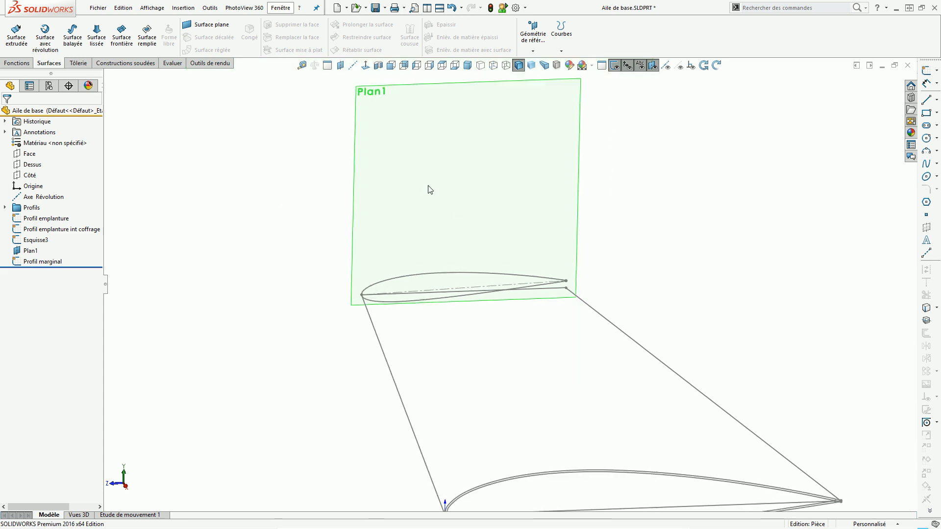
pyautogui.click(399, 100)
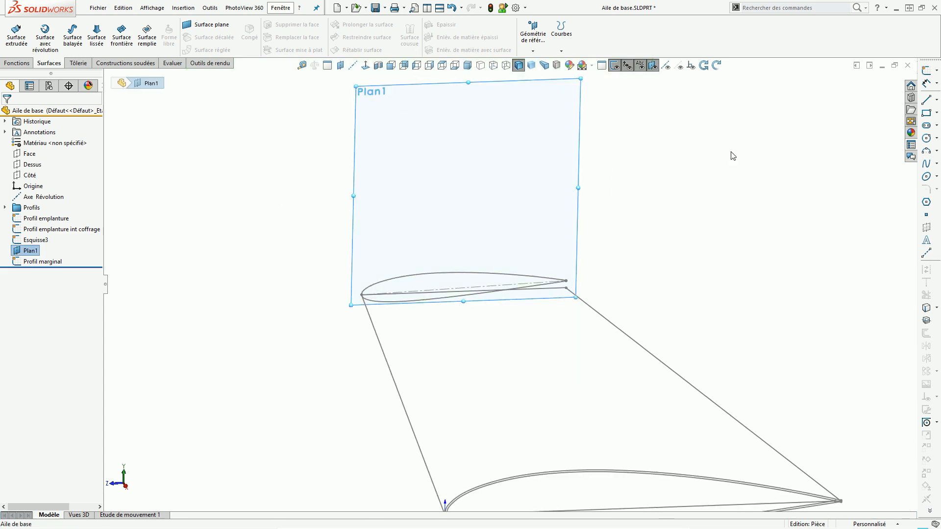
pyautogui.click(927, 73)
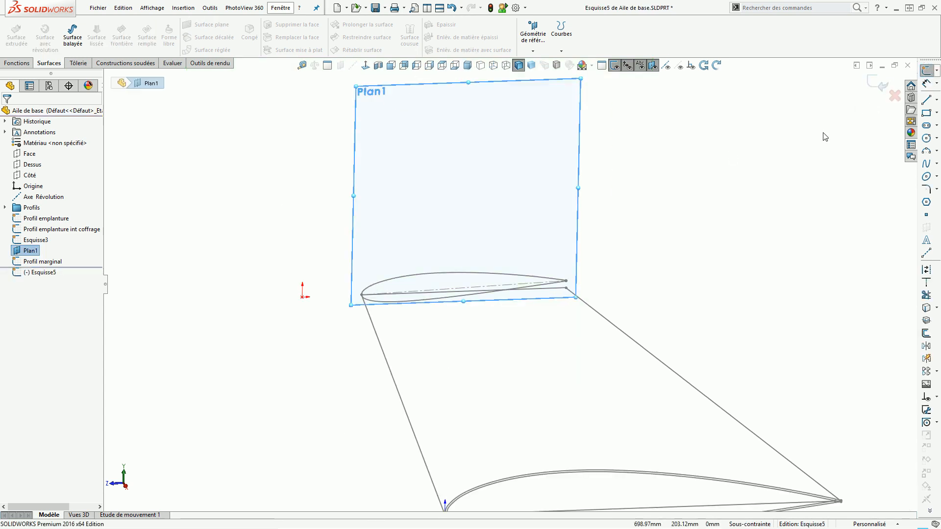
pyautogui.scroll(-2, 497, 296)
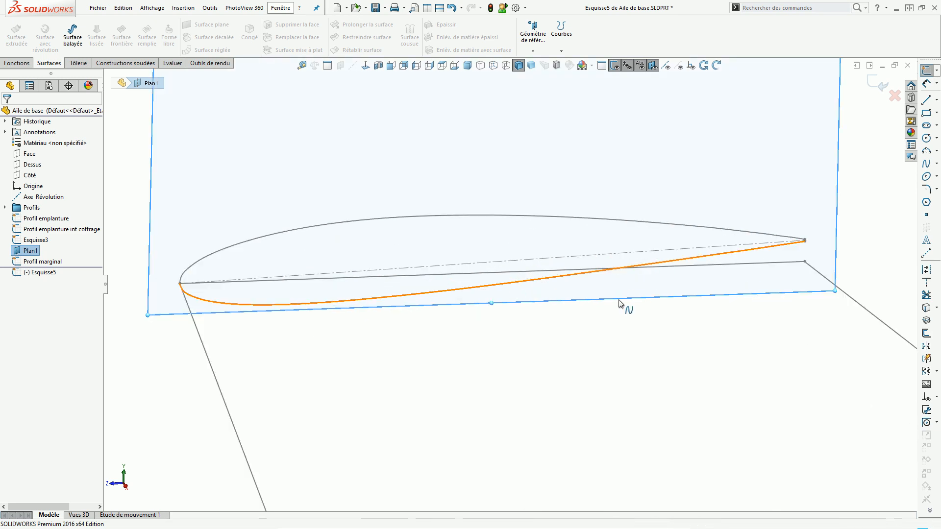
pyautogui.click(927, 334)
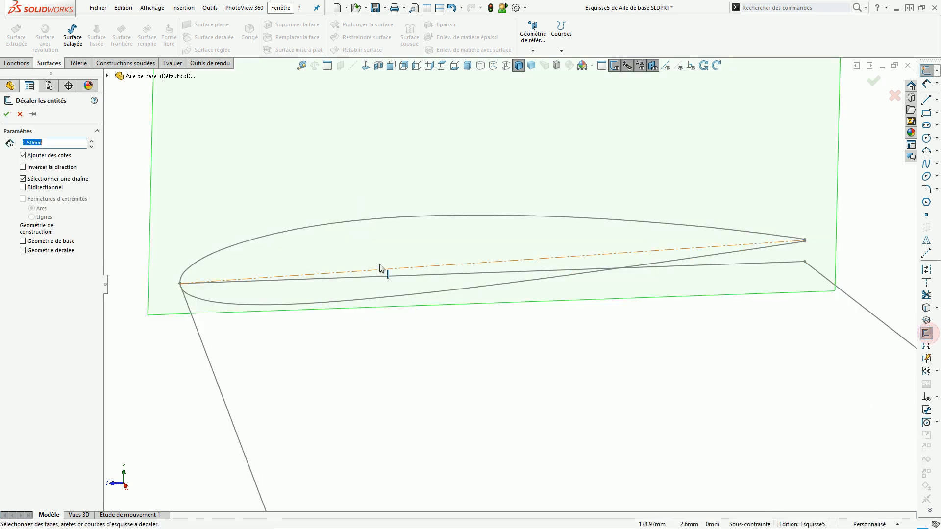
pyautogui.click(275, 237)
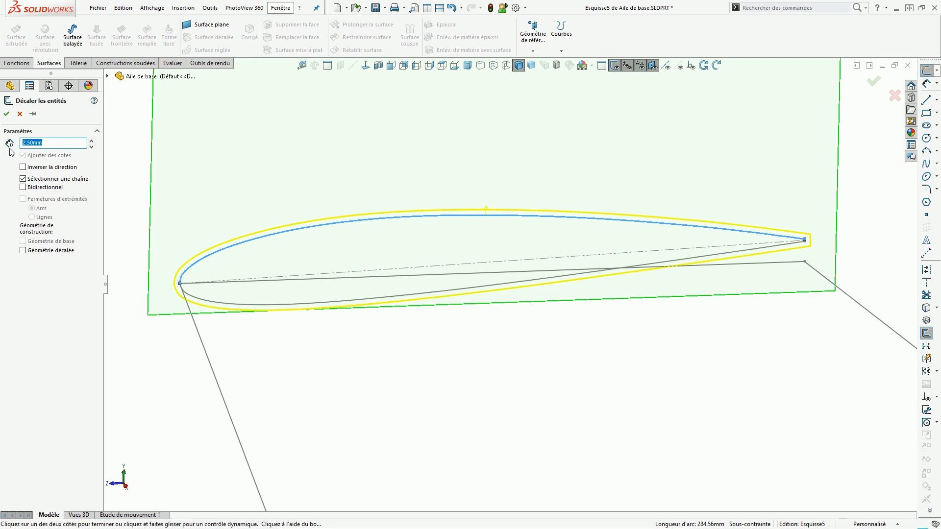
pyautogui.click(278, 268)
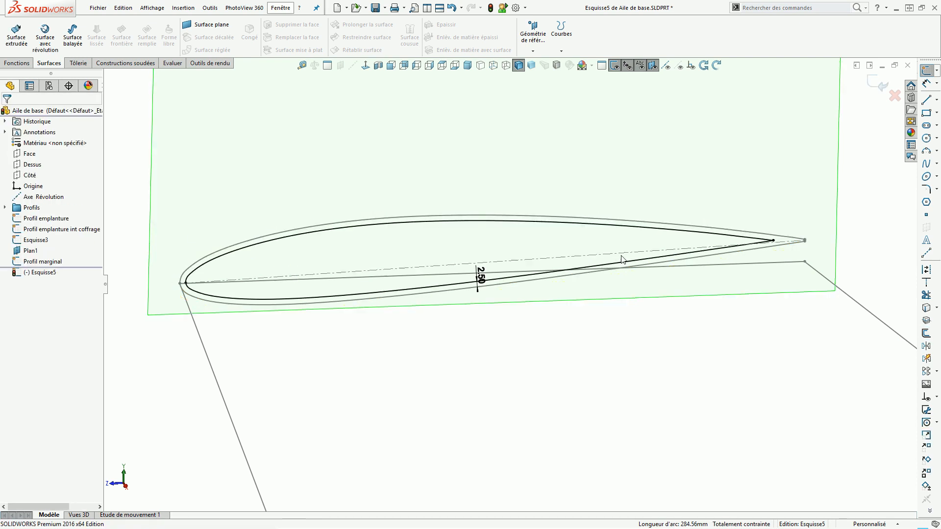
pyautogui.scroll(4, 809, 249)
pyautogui.scroll(-5, 651, 255)
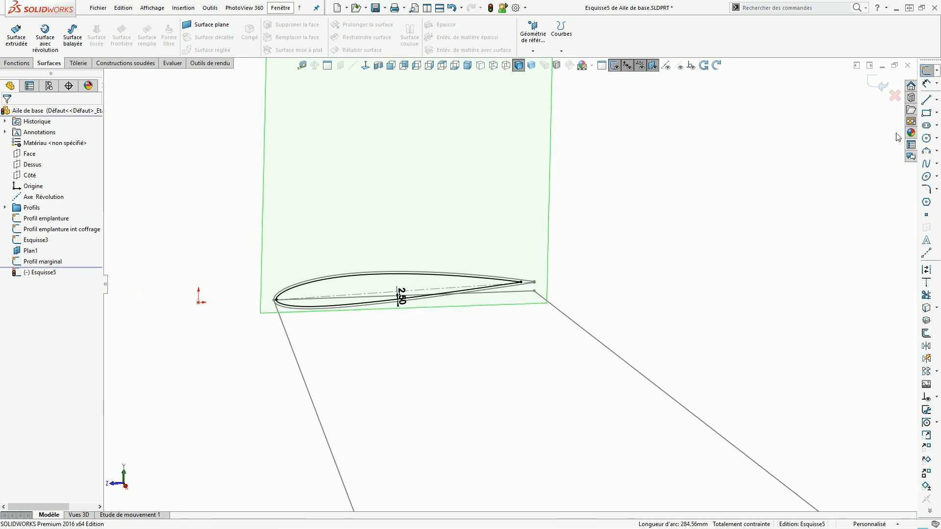
pyautogui.click(878, 87)
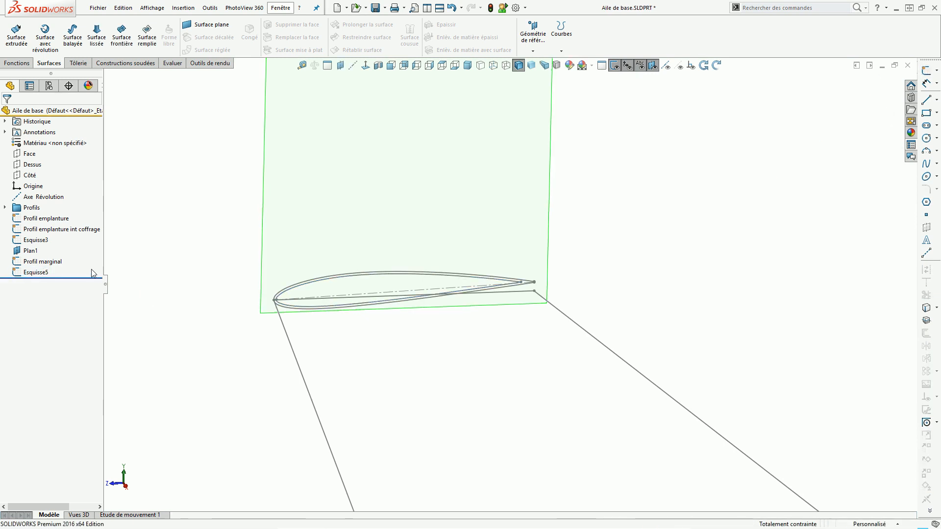
# Step: Rename the inward-offset tip sketch "Profil marginal int coffrage"
pyautogui.click(33, 273)
pyautogui.click(30, 273)
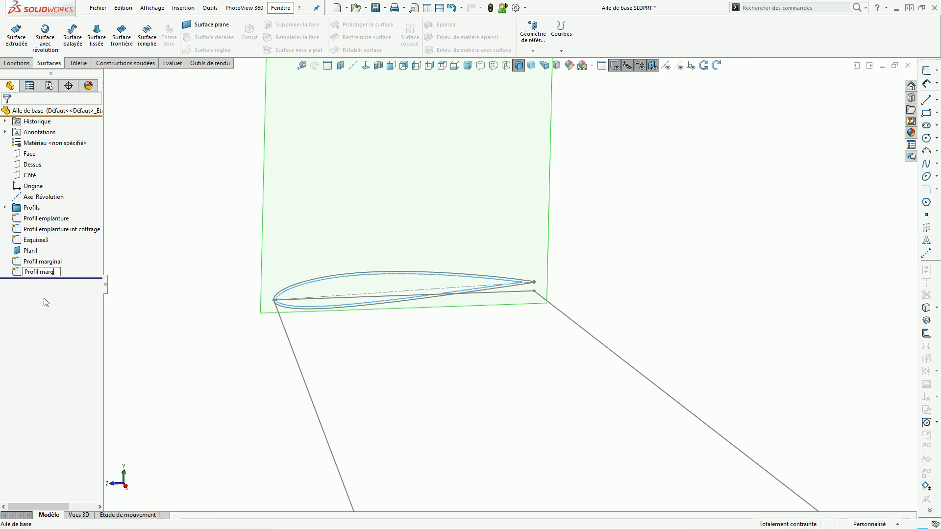
pyautogui.write('Profil marginal int coffrage')
pyautogui.press('Return')
pyautogui.click(180, 327)
# Step: Turn off the display of reference planes so that Plan1 is hidden around the wing sketches
pyautogui.scroll(-5, 283, 296)
pyautogui.moveTo(283, 296); pyautogui.dragTo(479, 326, button='middle')
pyautogui.scroll(-5, 545, 307)
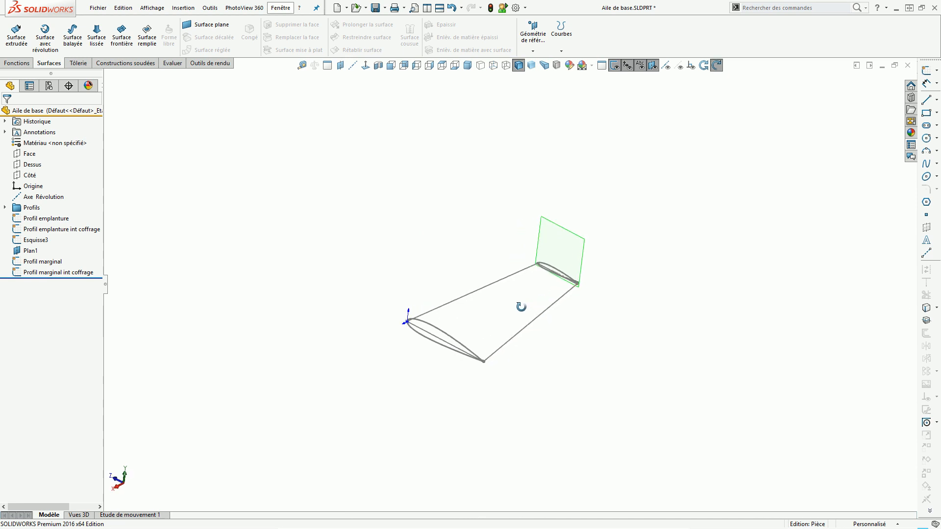
pyautogui.click(652, 65)
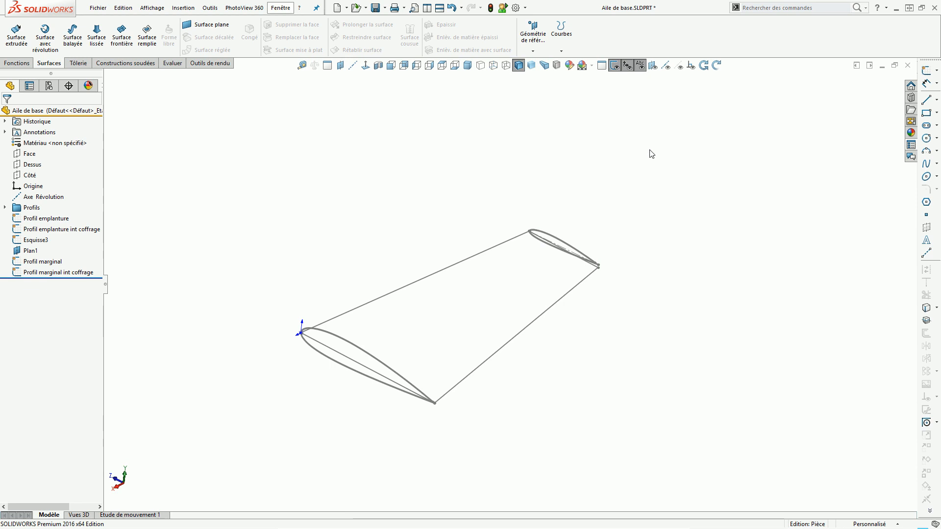
pyautogui.moveTo(535, 221); pyautogui.dragTo(512, 224, button='middle')
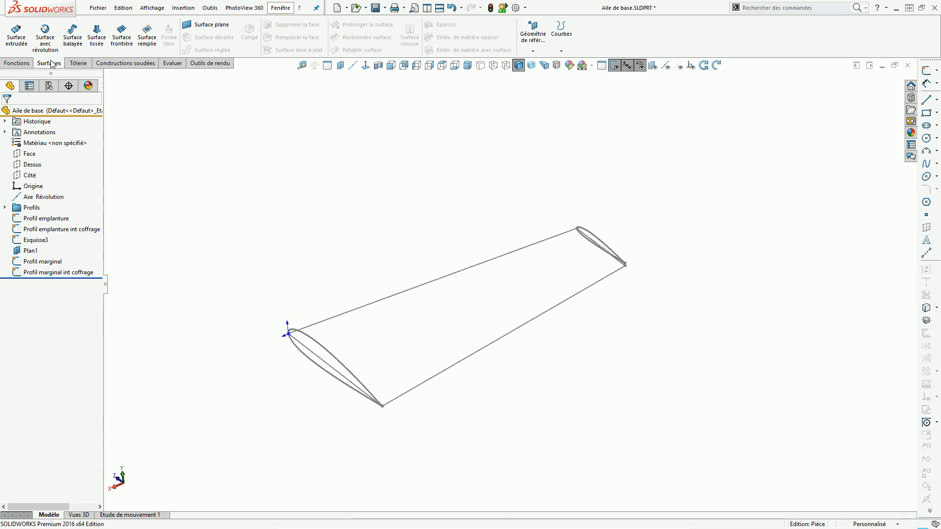
# Step: Create a lofted surface between the inner profiles "Profil emplanture int coffrage" and "Profil marginal int coffrage"
pyautogui.click(97, 35)
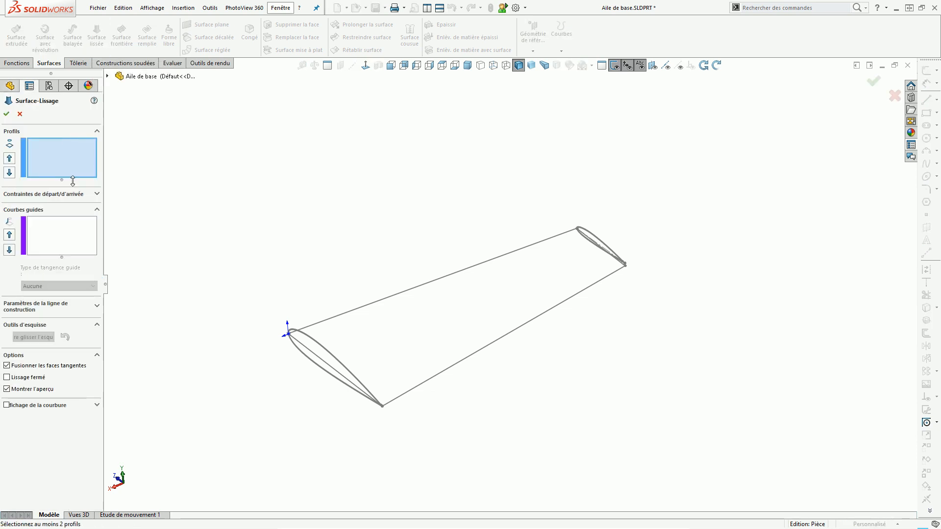
pyautogui.scroll(-5, 272, 277)
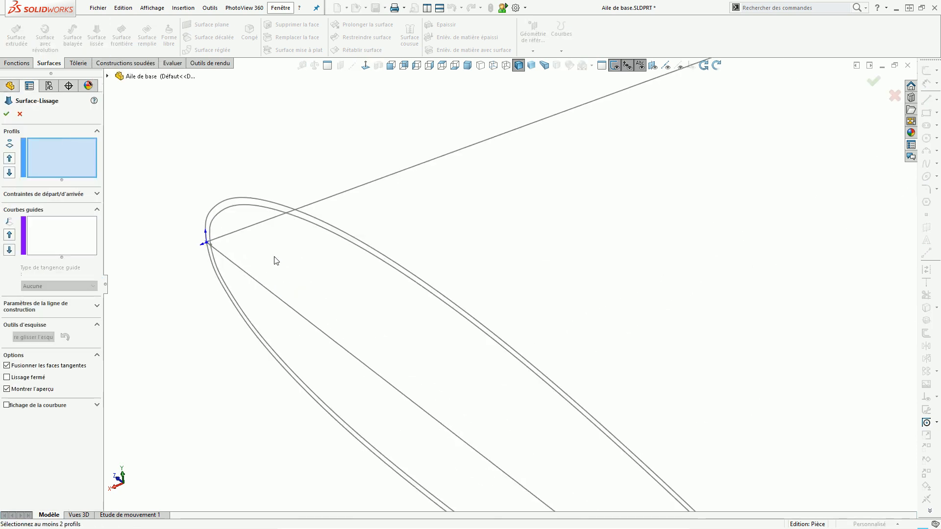
pyautogui.click(262, 208)
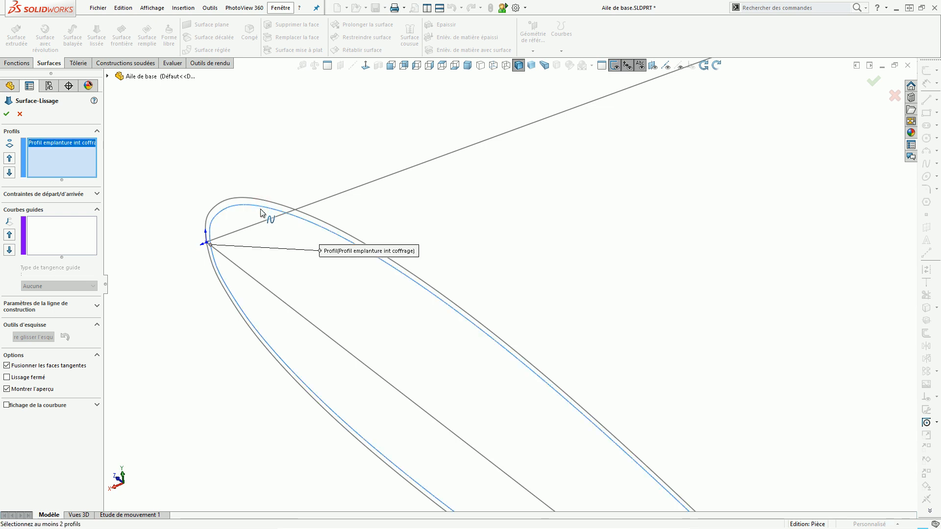
pyautogui.press('z')
pyautogui.press('z')
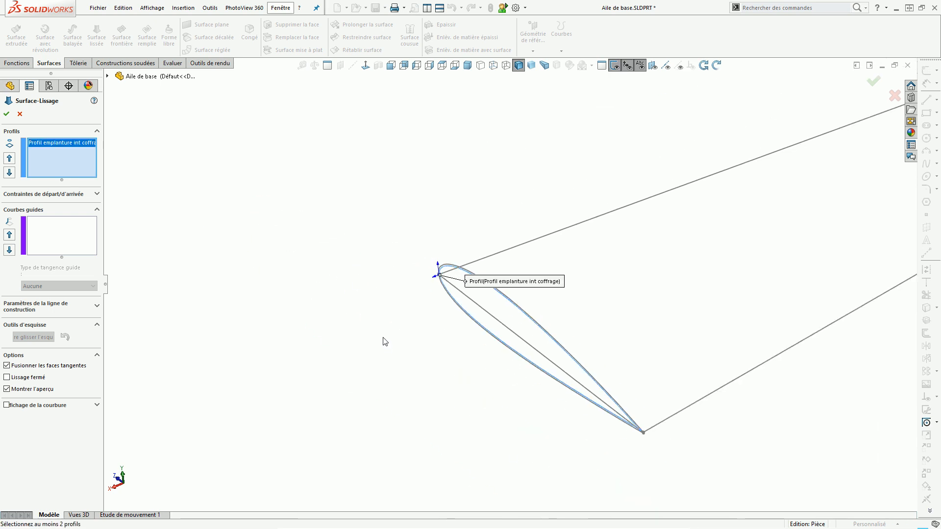
pyautogui.scroll(7, 490, 290)
pyautogui.scroll(-13, 576, 251)
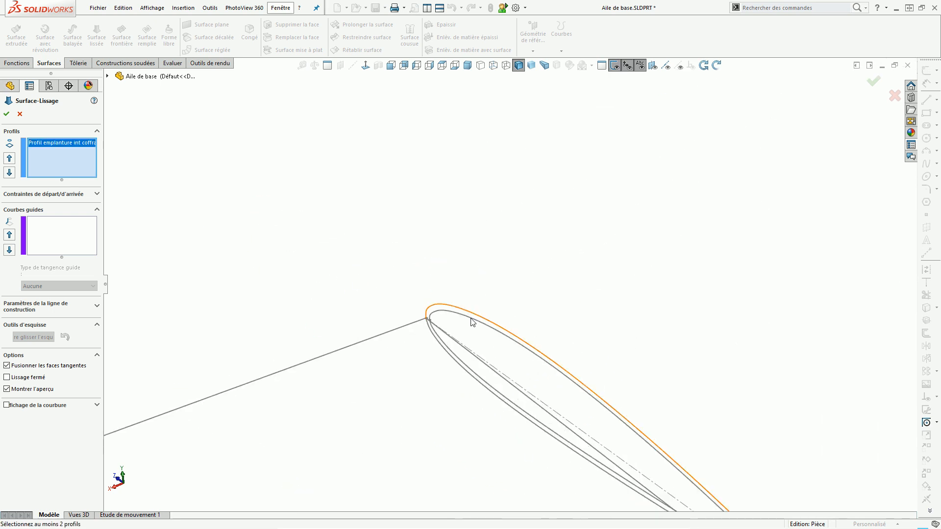
pyautogui.click(481, 276)
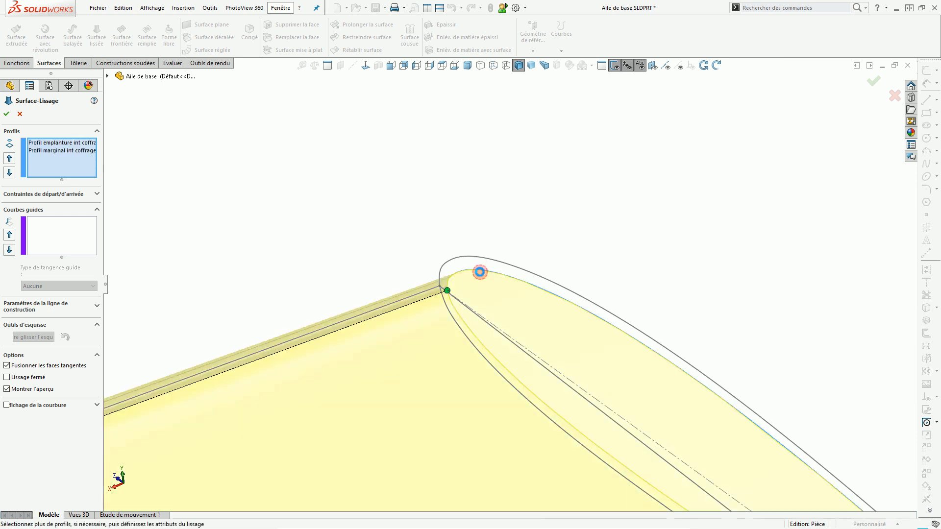
pyautogui.scroll(5, 484, 272)
pyautogui.moveTo(480, 335); pyautogui.dragTo(549, 348, button='middle')
pyautogui.moveTo(492, 365); pyautogui.dragTo(321, 408, button='middle')
pyautogui.scroll(-3, 332, 402)
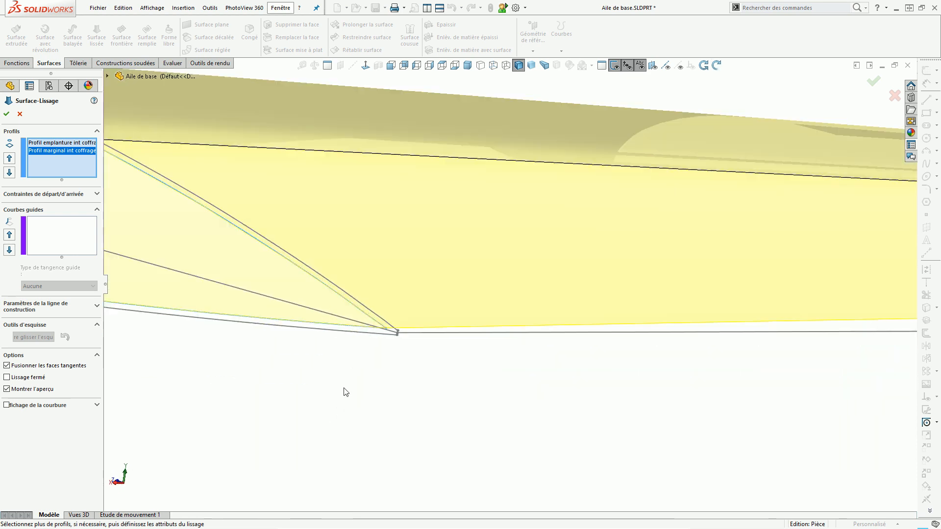
pyautogui.scroll(5, 395, 330)
pyautogui.moveTo(616, 353); pyautogui.dragTo(531, 286, button='middle')
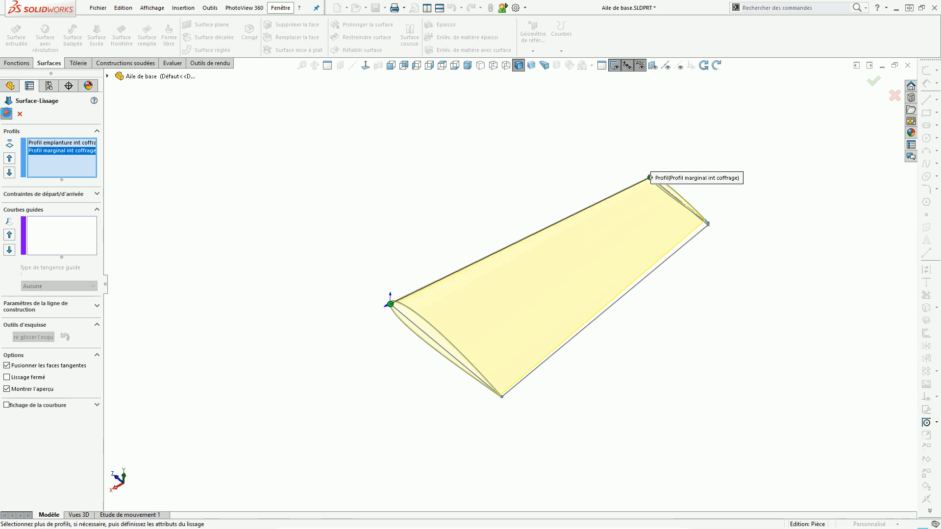
pyautogui.click(365, 233)
pyautogui.moveTo(483, 313); pyautogui.dragTo(491, 286, button='middle')
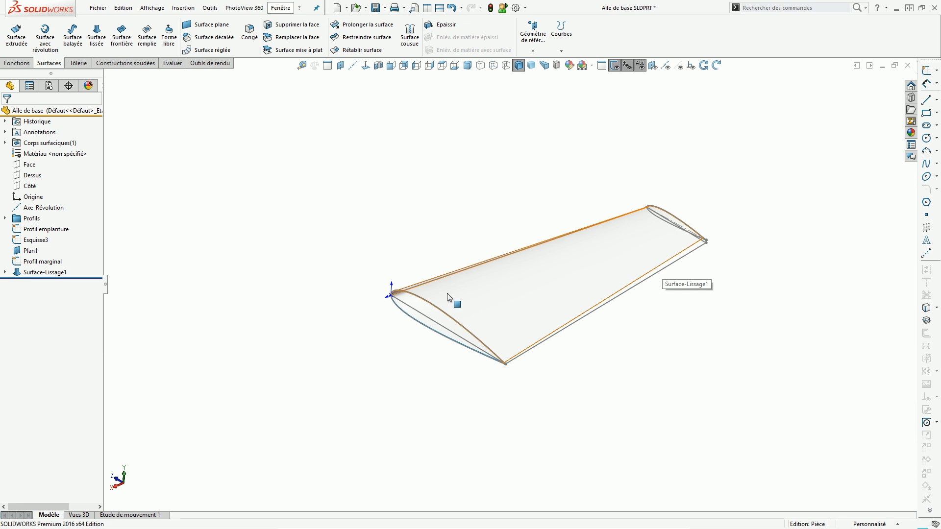
# Step: Give the lofted inner wing surface a light violet-blue colour with RGB 128, 128, 255
pyautogui.scroll(-2, 466, 293)
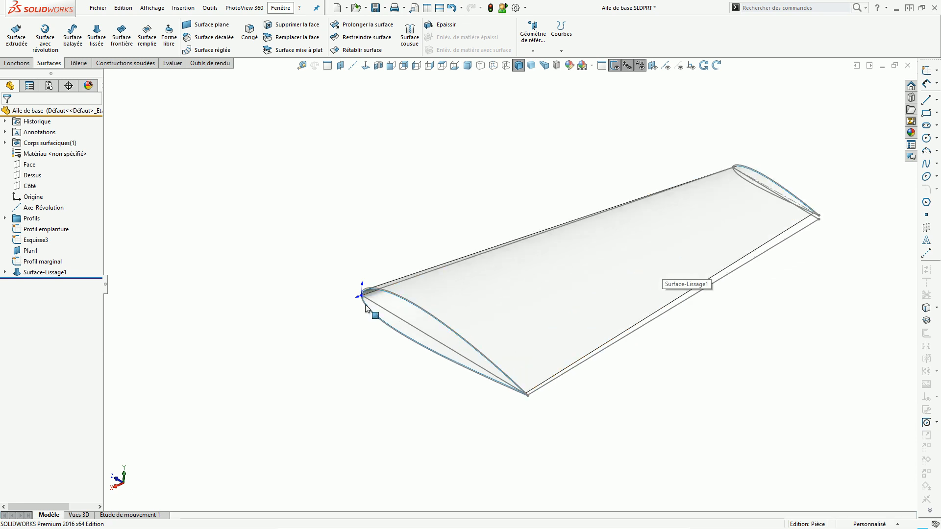
pyautogui.click(34, 272)
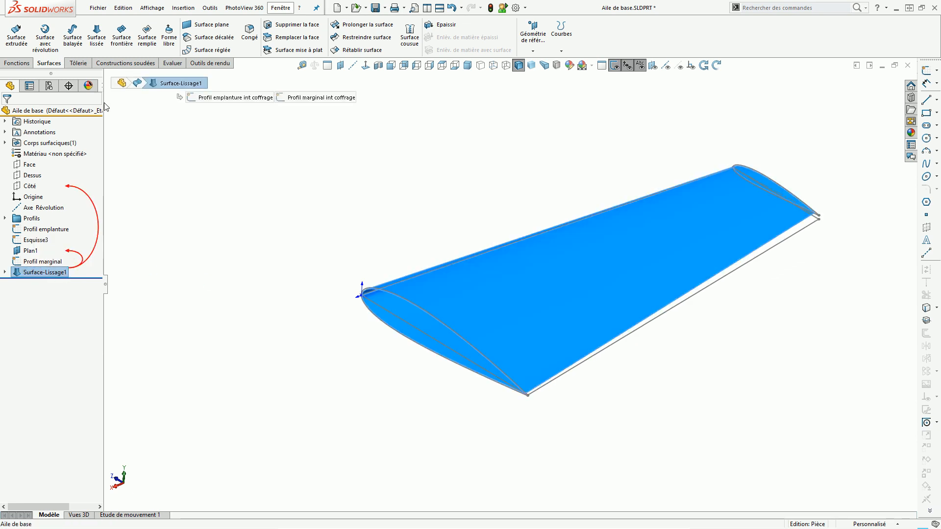
pyautogui.moveTo(103, 106); pyautogui.dragTo(117, 107)
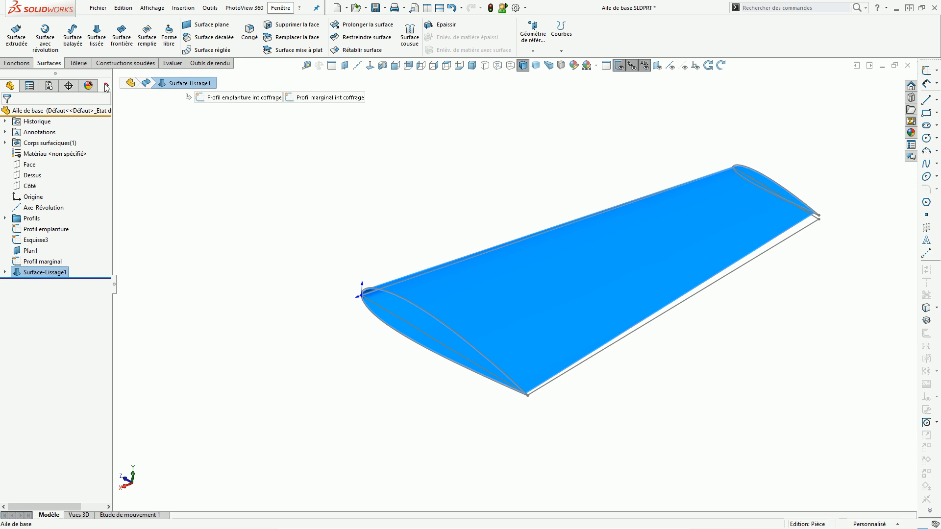
pyautogui.click(107, 87)
pyautogui.click(143, 272)
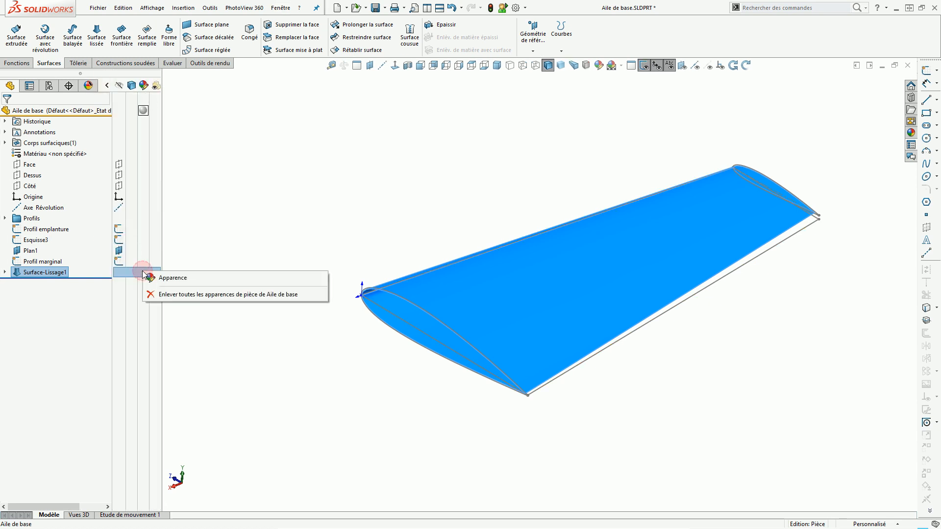
pyautogui.click(149, 277)
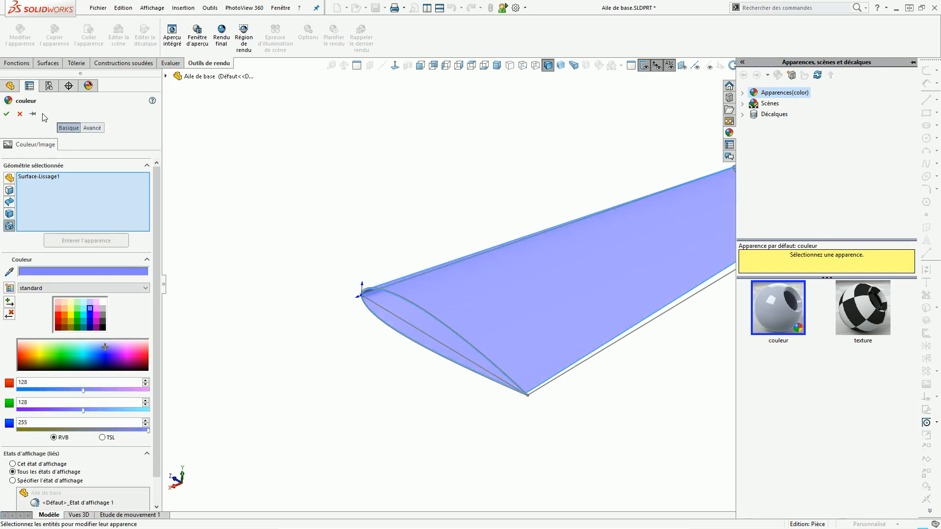
pyautogui.click(11, 114)
# Step: Set up a lofted surface between the outer root profile "Profil emplanture" and the outer tip profile "Profil marginal"
pyautogui.press('f')
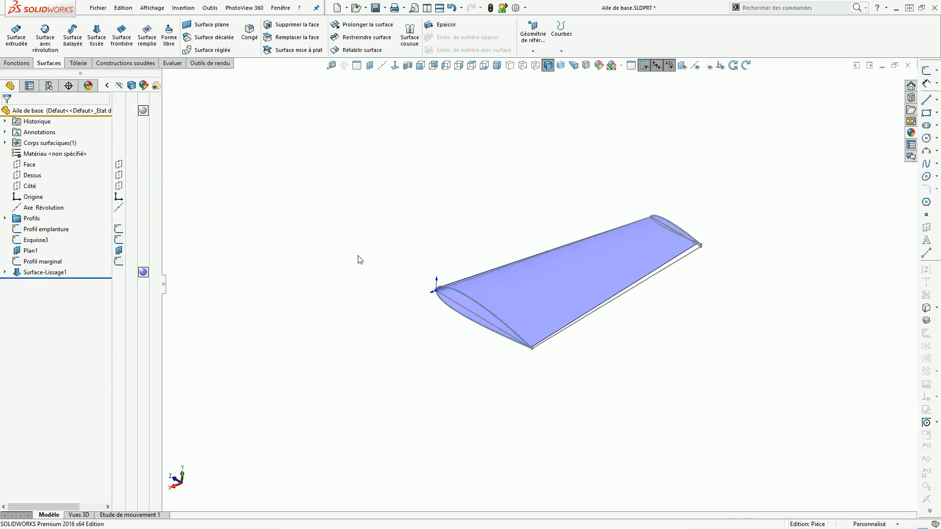
pyautogui.scroll(-3, 310, 278)
pyautogui.moveTo(307, 354); pyautogui.dragTo(259, 255, button='middle')
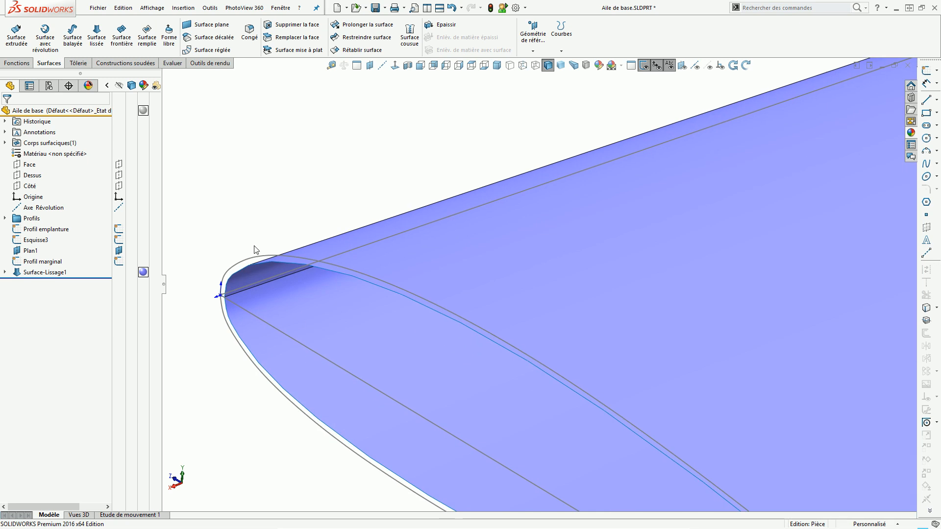
pyautogui.click(254, 261)
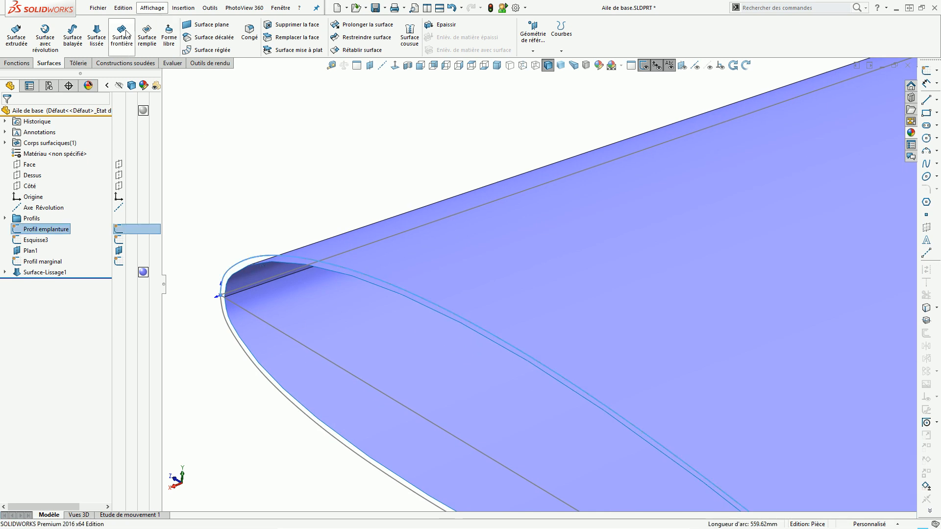
pyautogui.click(96, 37)
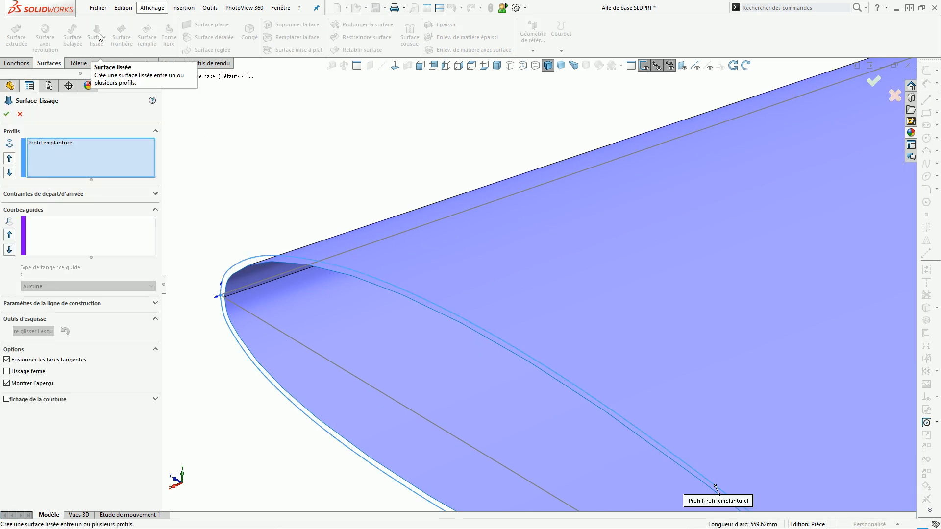
pyautogui.scroll(10, 270, 185)
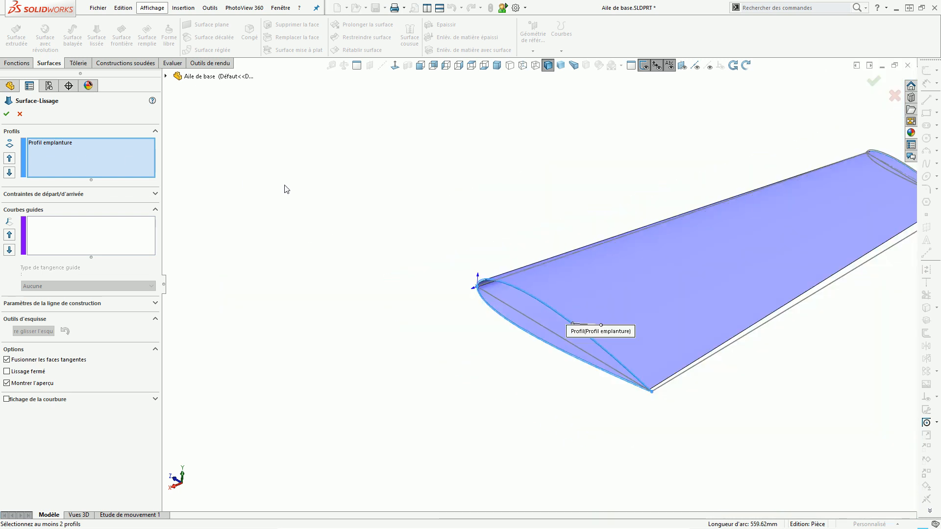
pyautogui.scroll(-7, 703, 222)
pyautogui.scroll(-3, 530, 232)
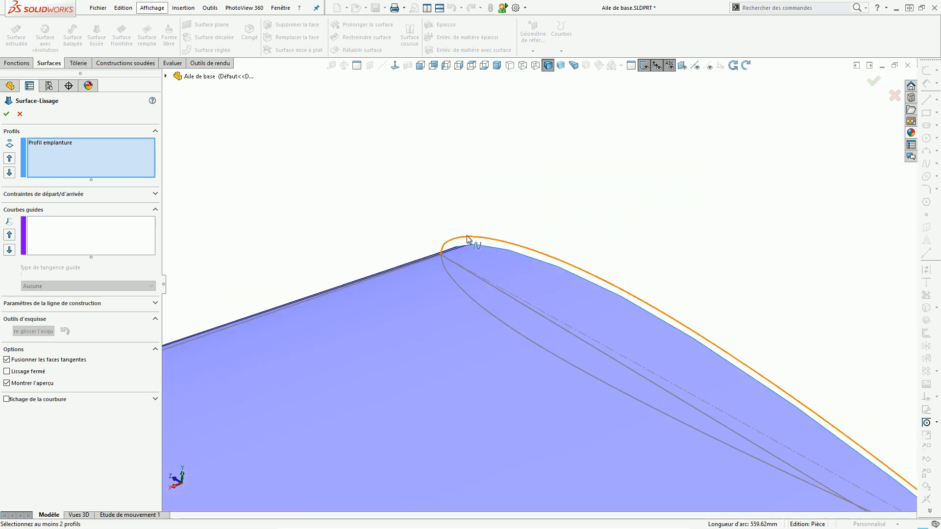
pyautogui.click(467, 235)
pyautogui.scroll(5, 374, 204)
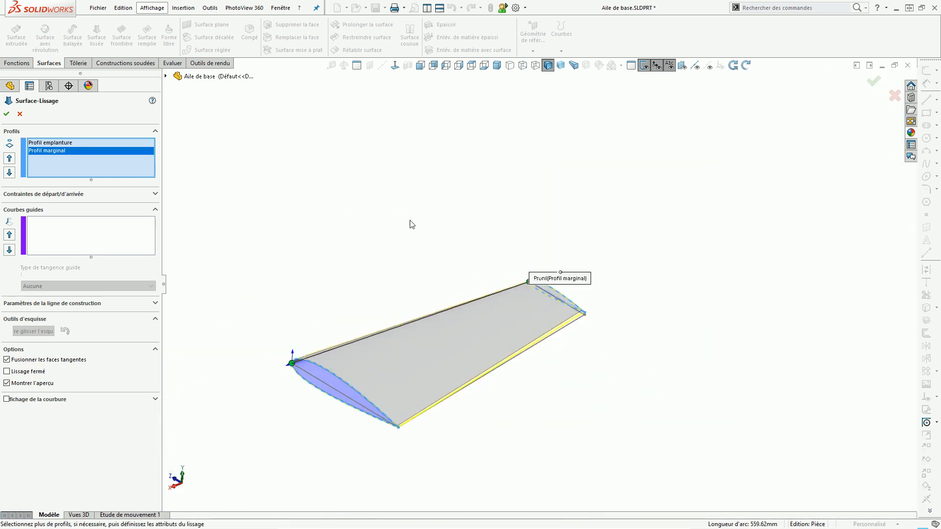
# Step: Check the loft preview along the leading edge and at both trailing-edge corners, and create the outer wing surface
pyautogui.moveTo(410, 220); pyautogui.dragTo(450, 301, button='middle')
pyautogui.scroll(-7, 441, 343)
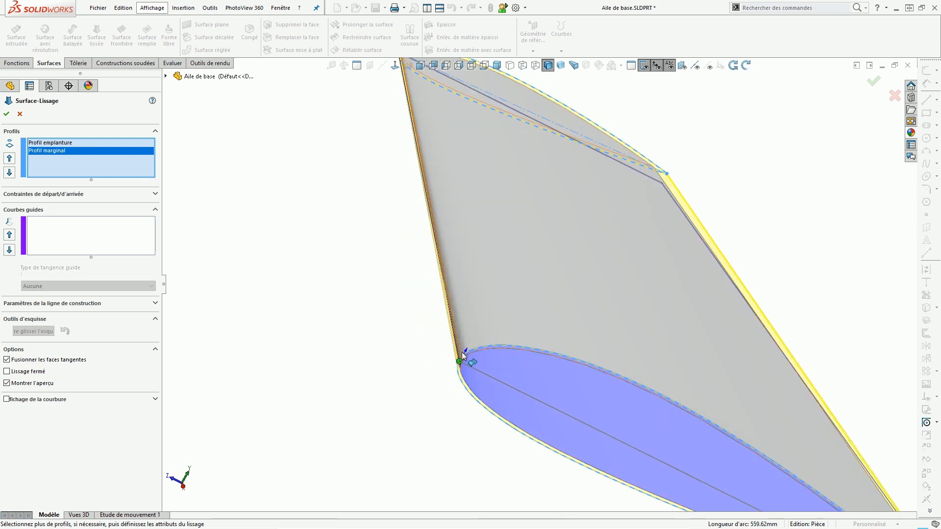
pyautogui.scroll(6, 457, 348)
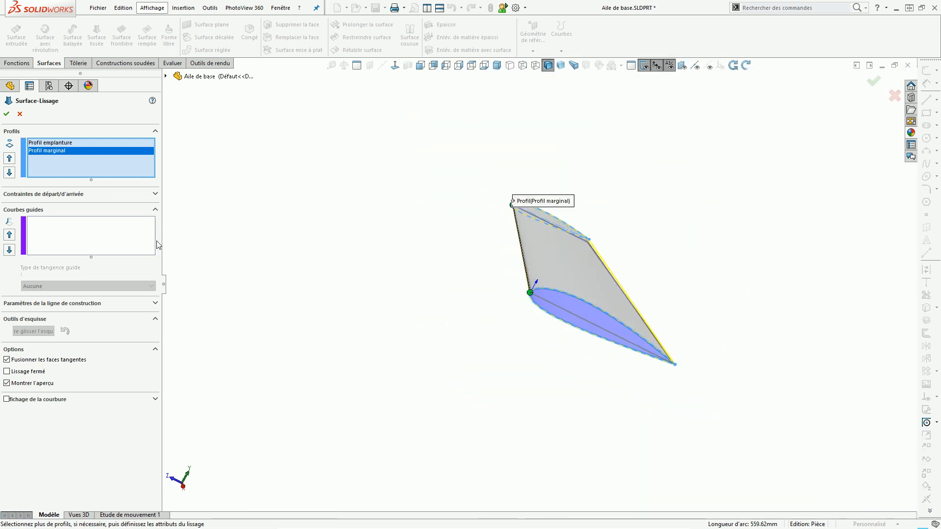
pyautogui.moveTo(436, 374); pyautogui.dragTo(435, 346, button='middle')
pyautogui.scroll(-8, 491, 343)
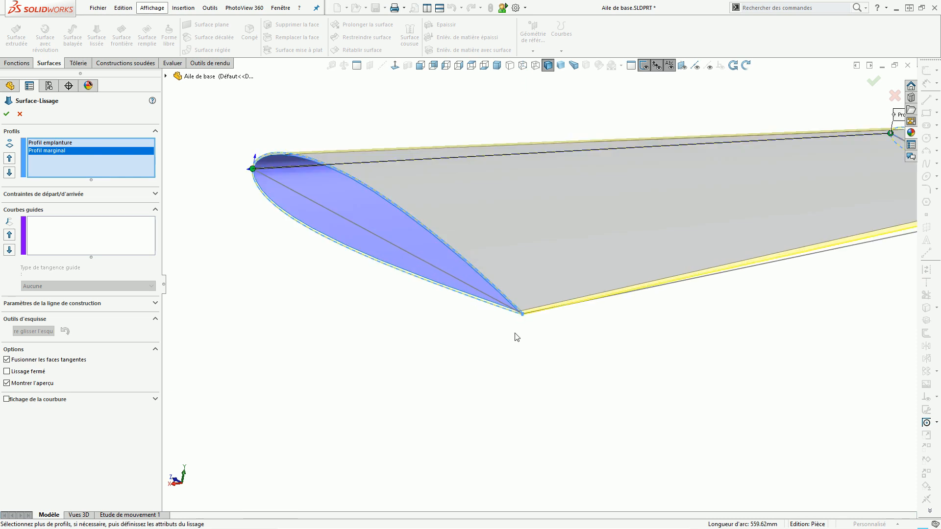
pyautogui.scroll(9, 432, 294)
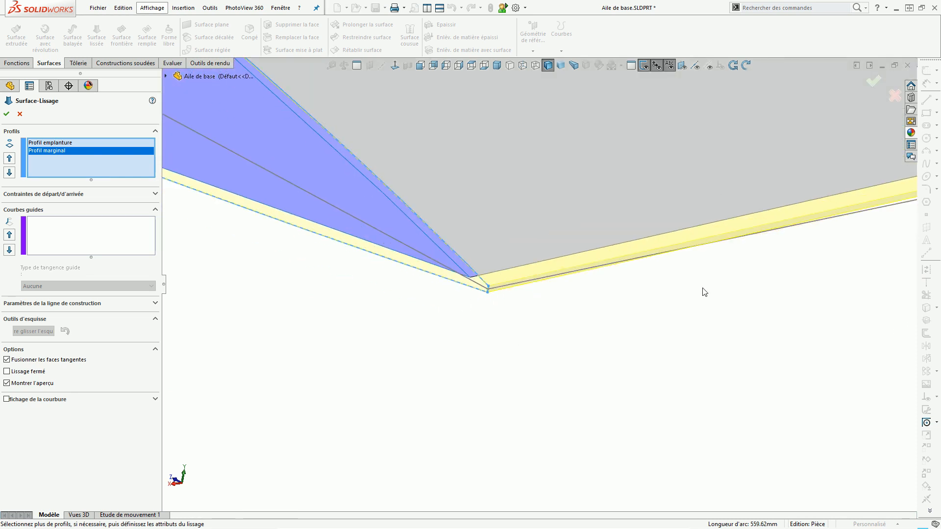
pyautogui.scroll(-8, 766, 251)
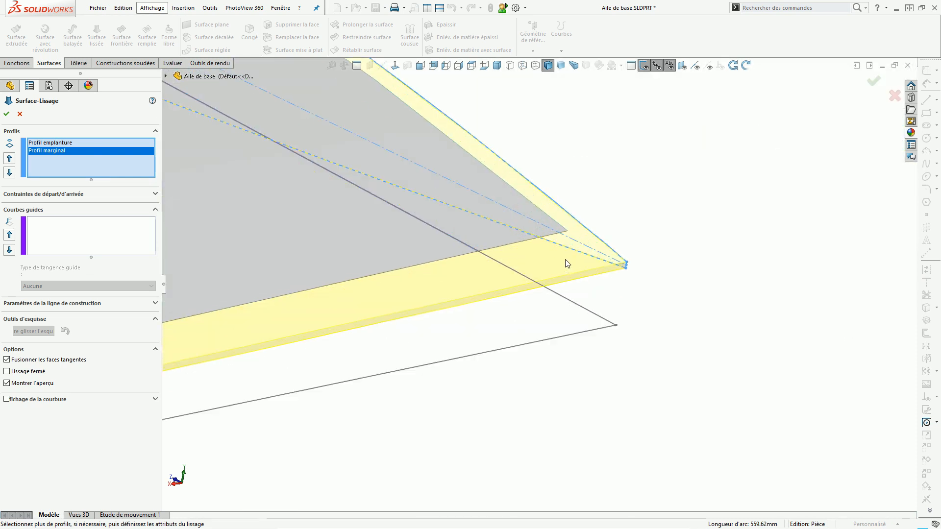
pyautogui.scroll(8, 658, 269)
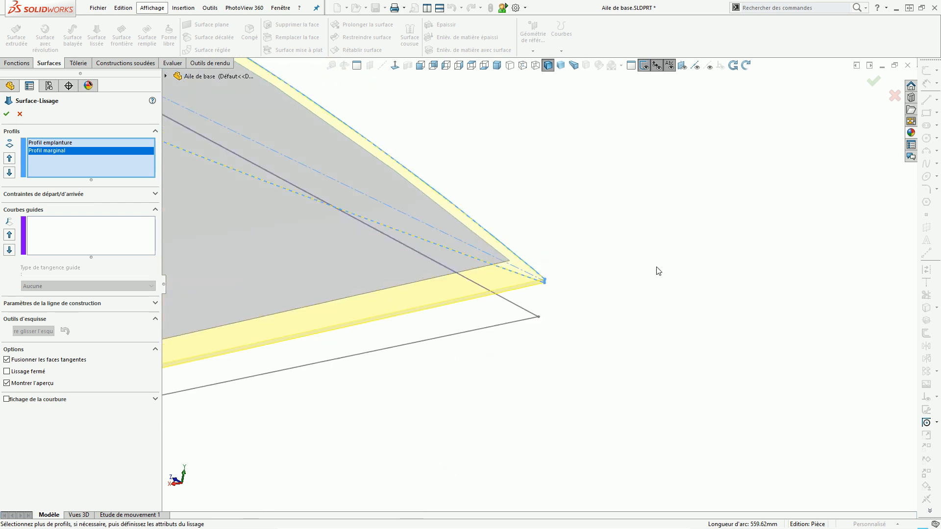
pyautogui.click(6, 113)
pyautogui.moveTo(236, 155); pyautogui.dragTo(275, 260, button='middle')
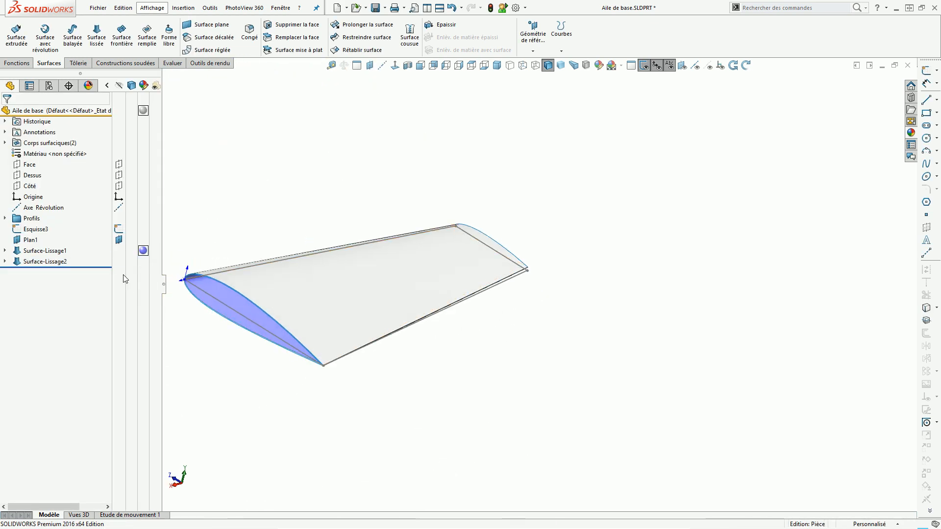
# Step: Give the outer lofted surface a bright yellow appearance from the standard colours
pyautogui.click(148, 264)
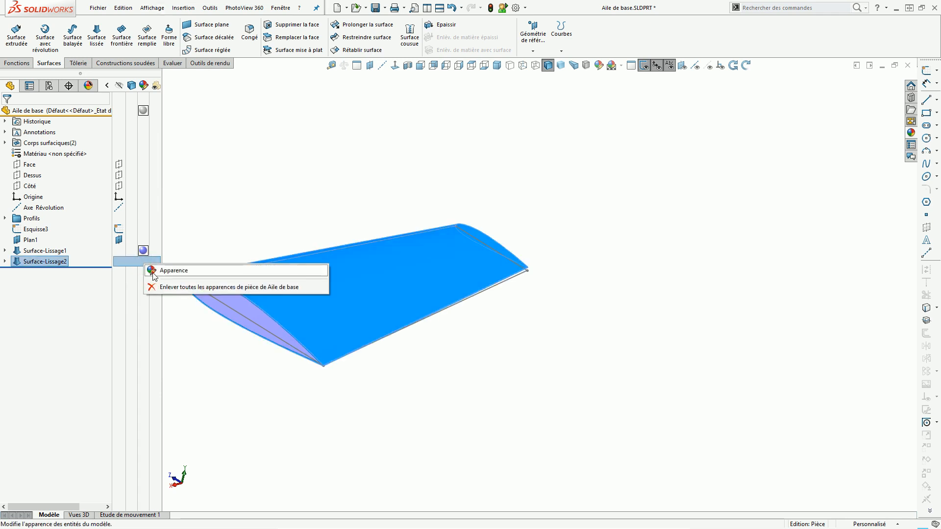
pyautogui.click(153, 273)
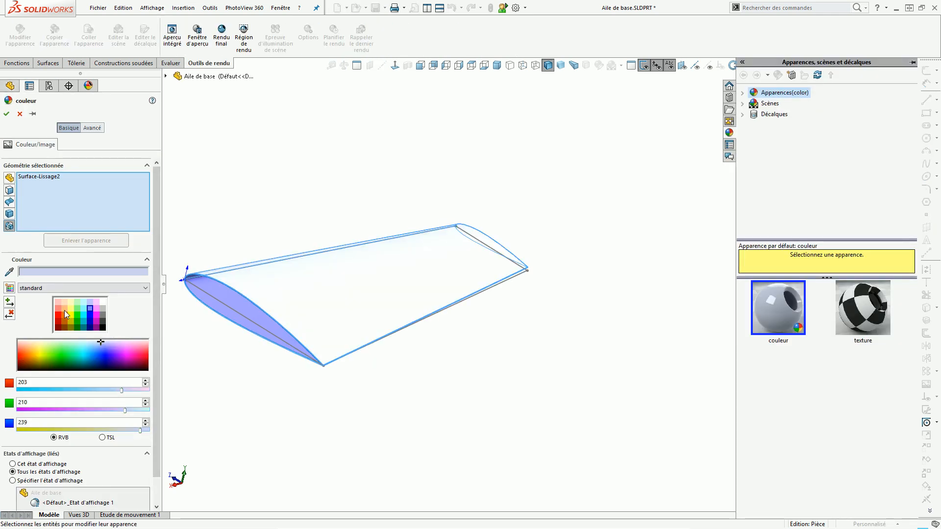
pyautogui.click(77, 315)
pyautogui.click(71, 318)
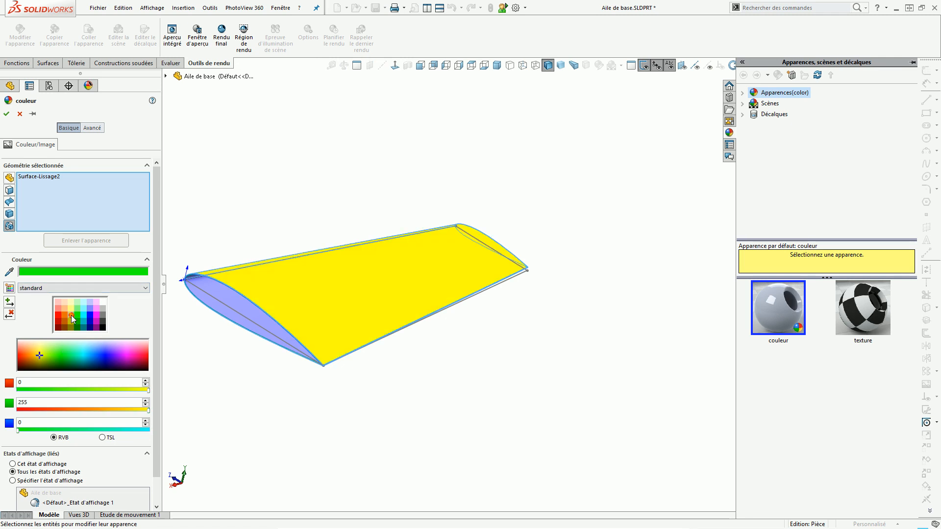
pyautogui.click(7, 114)
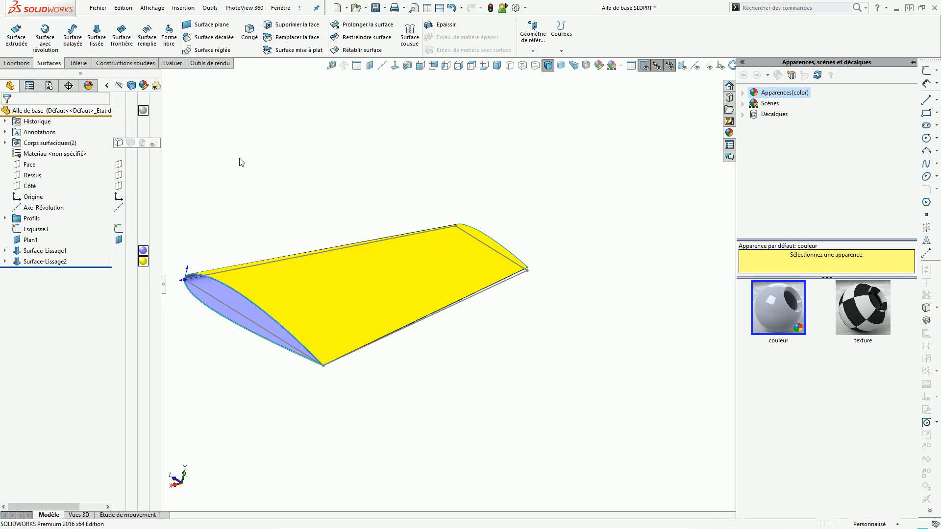
# Step: Inspect the yellow outer skin and violet inner skin of the wing from several sides and save the part
pyautogui.scroll(3, 353, 224)
pyautogui.scroll(-5, 457, 311)
pyautogui.moveTo(458, 311); pyautogui.dragTo(556, 242, button='middle')
pyautogui.scroll(-2, 549, 264)
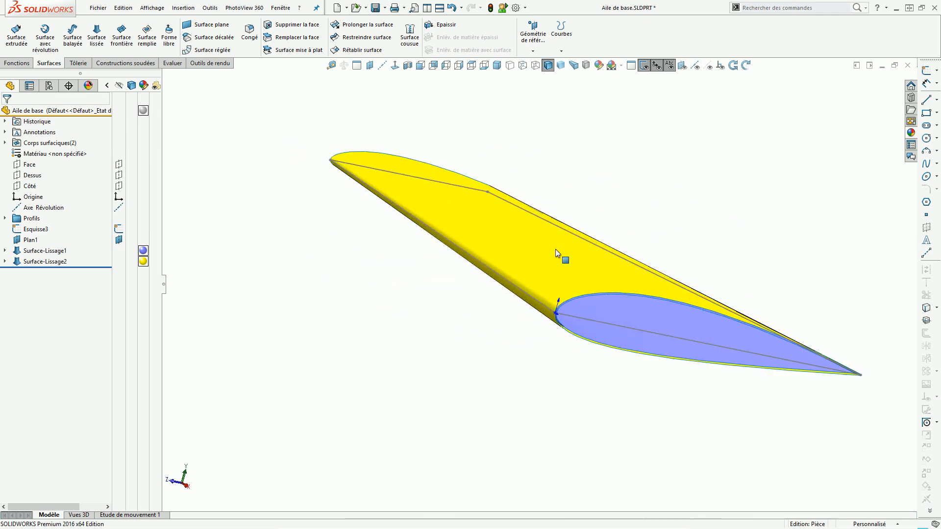
pyautogui.click(549, 263)
pyautogui.click(438, 333)
pyautogui.moveTo(470, 348); pyautogui.dragTo(407, 333, button='middle')
pyautogui.scroll(2, 593, 254)
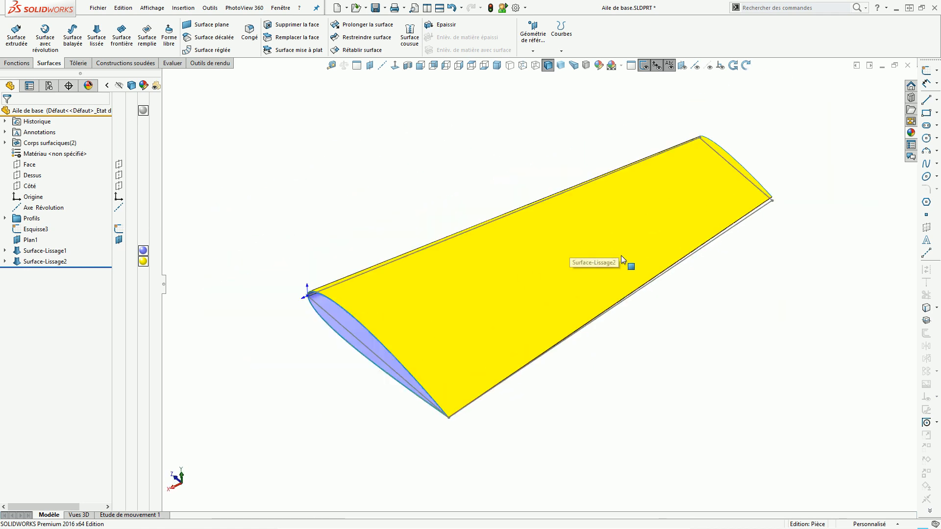
pyautogui.scroll(-2, 625, 249)
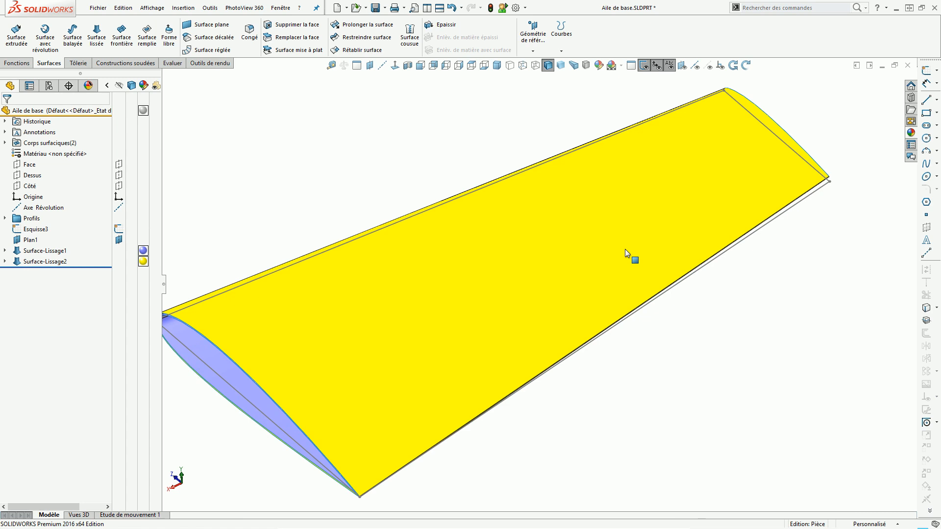
pyautogui.scroll(3, 625, 249)
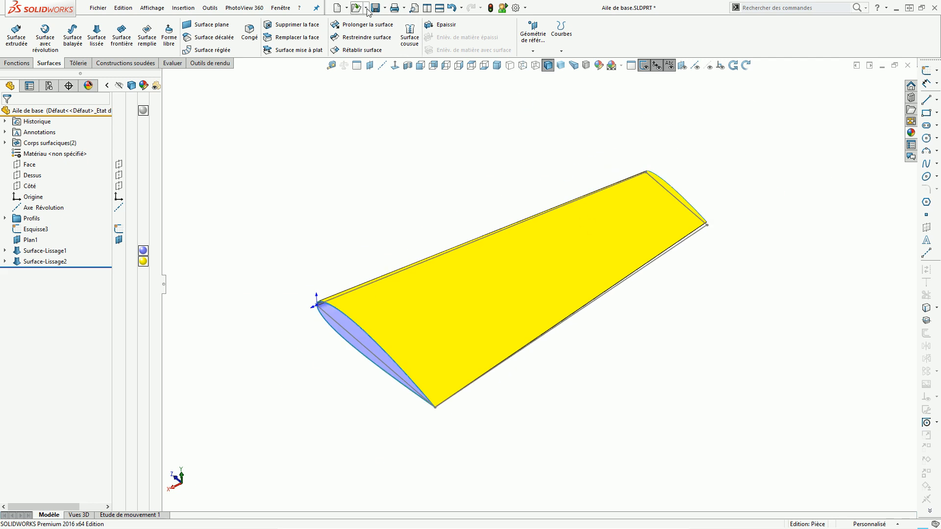
pyautogui.scroll(-2, 490, 272)
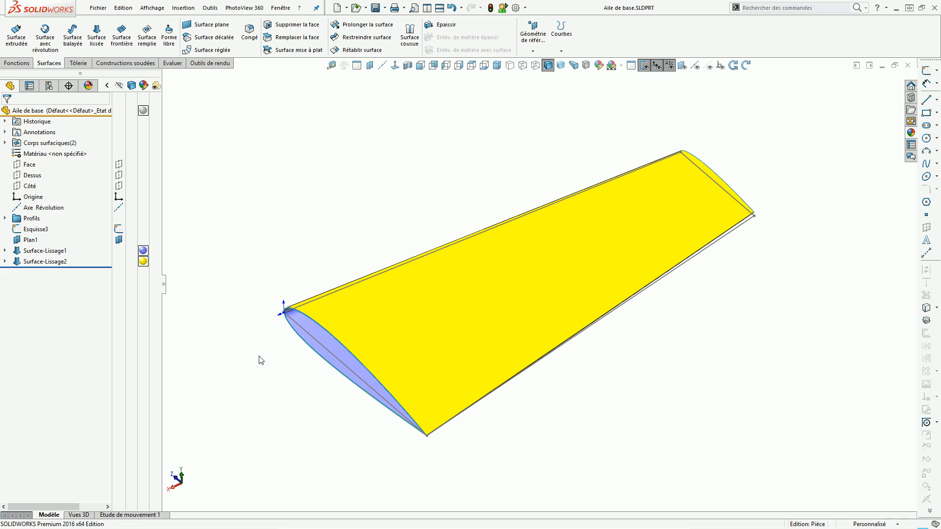
# Step: Create an assembly from the wing part using the template "2 - Assemblage" and place Aile de base at the origin
pyautogui.click(346, 8)
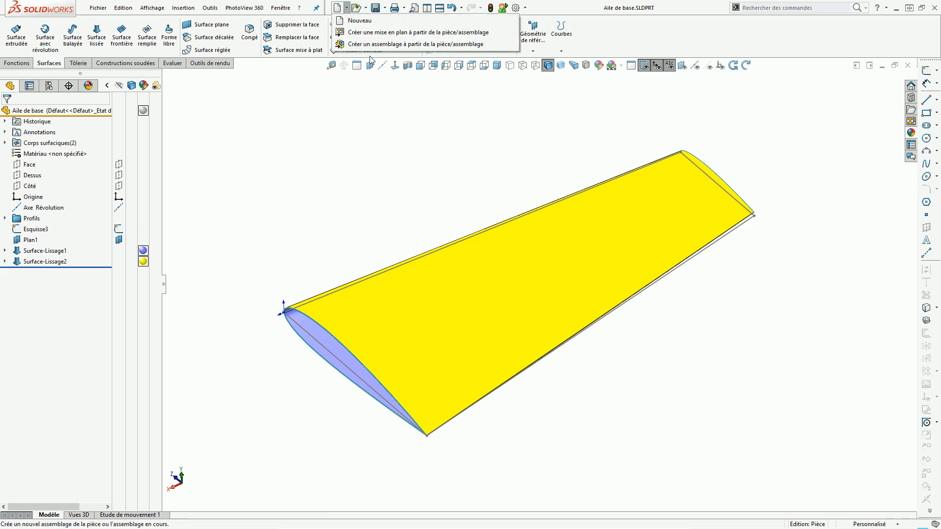
pyautogui.click(375, 45)
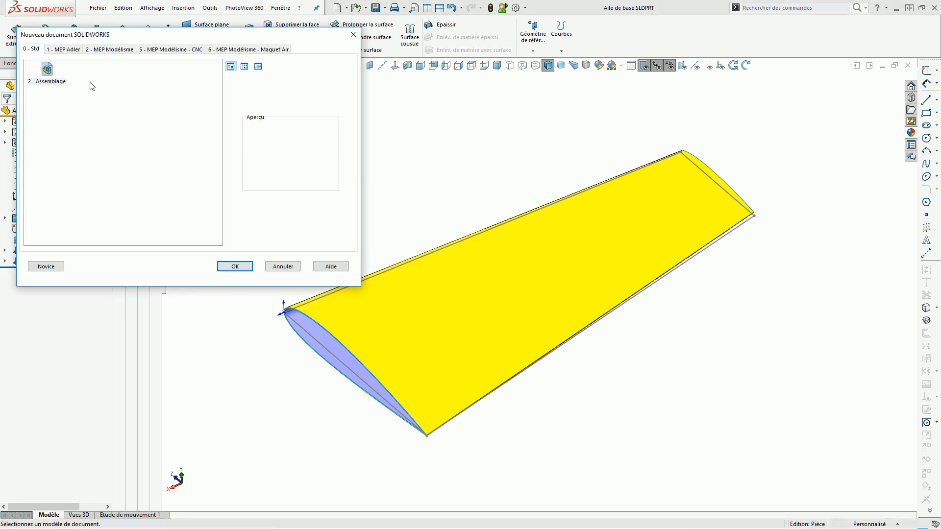
pyautogui.doubleClick(48, 70)
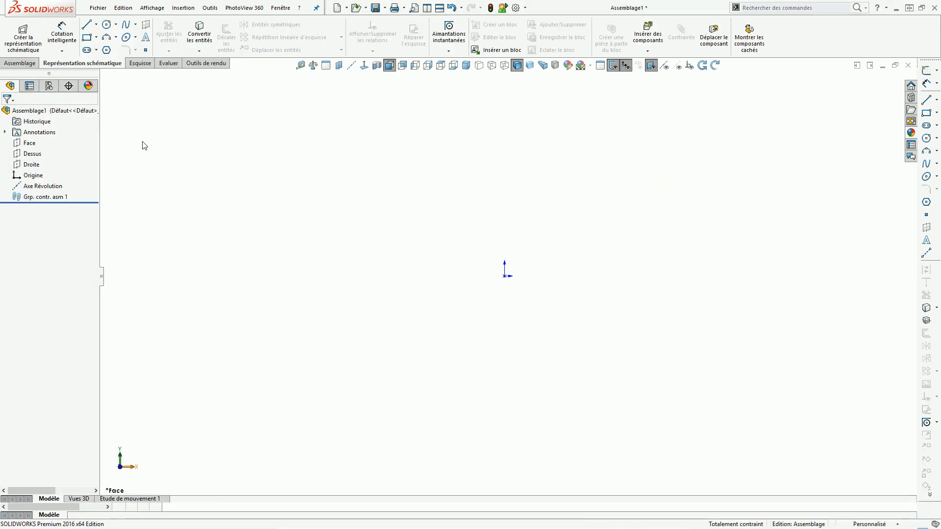
pyautogui.click(6, 117)
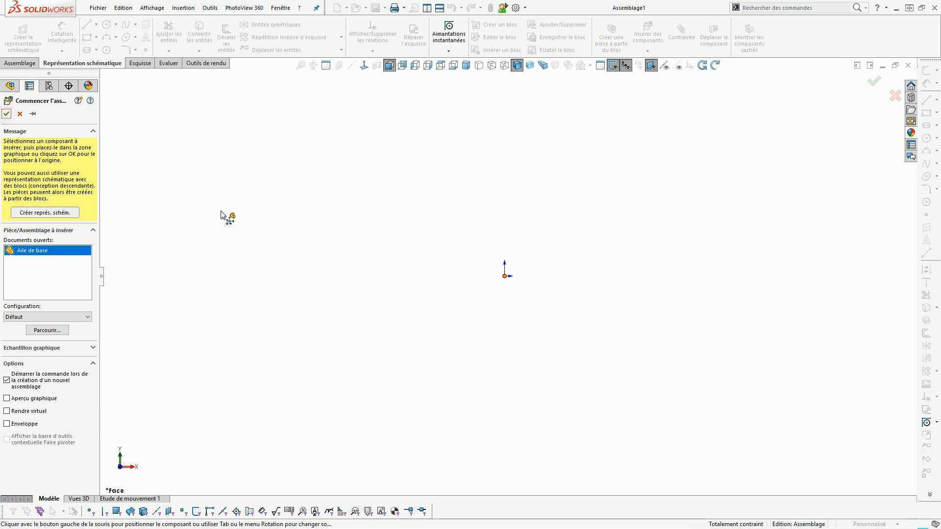
# Step: Turn off the display of reference planes, sketches and the origin so only the wing surfaces show in the assembly
pyautogui.moveTo(521, 325); pyautogui.dragTo(349, 328, button='middle')
pyautogui.scroll(-3, 380, 321)
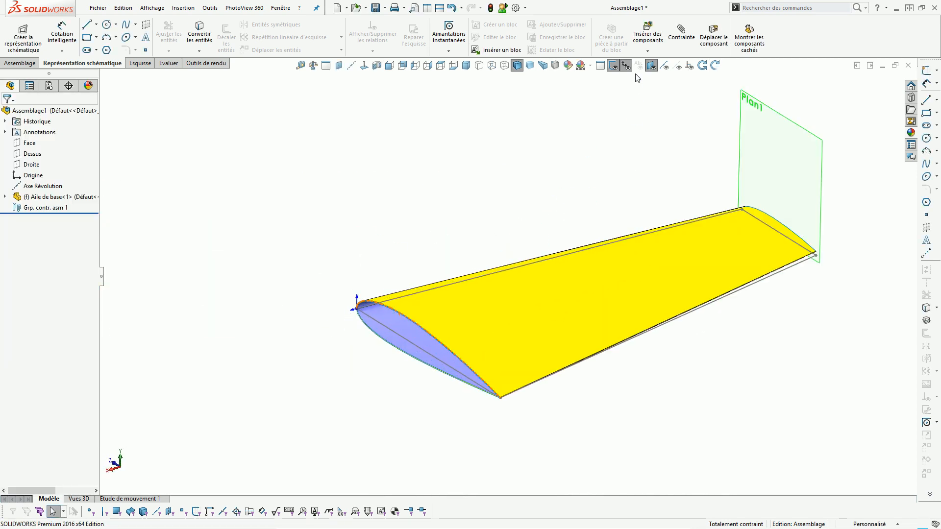
pyautogui.click(613, 65)
pyautogui.click(651, 66)
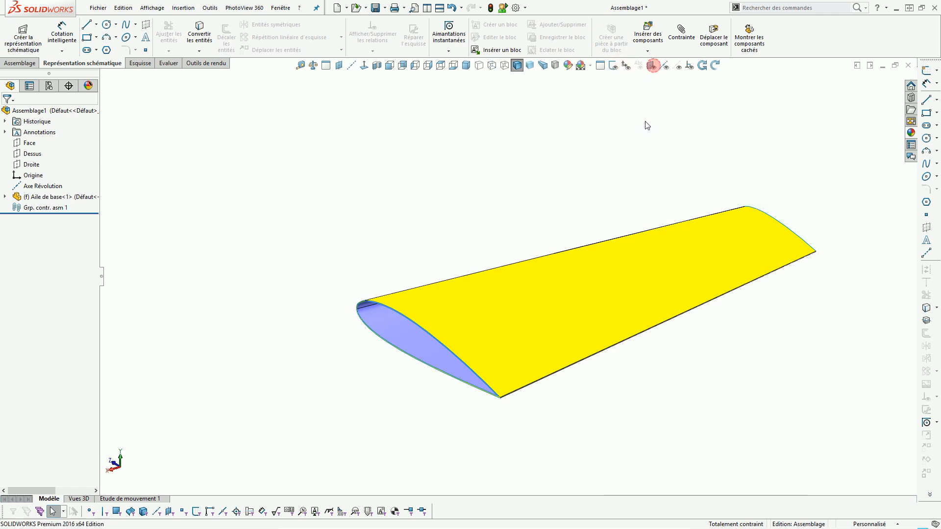
pyautogui.click(645, 122)
pyautogui.scroll(3, 643, 204)
pyautogui.moveTo(656, 214); pyautogui.dragTo(685, 234, button='middle')
pyautogui.scroll(-3, 688, 265)
pyautogui.moveTo(478, 349); pyautogui.dragTo(266, 306, button='middle')
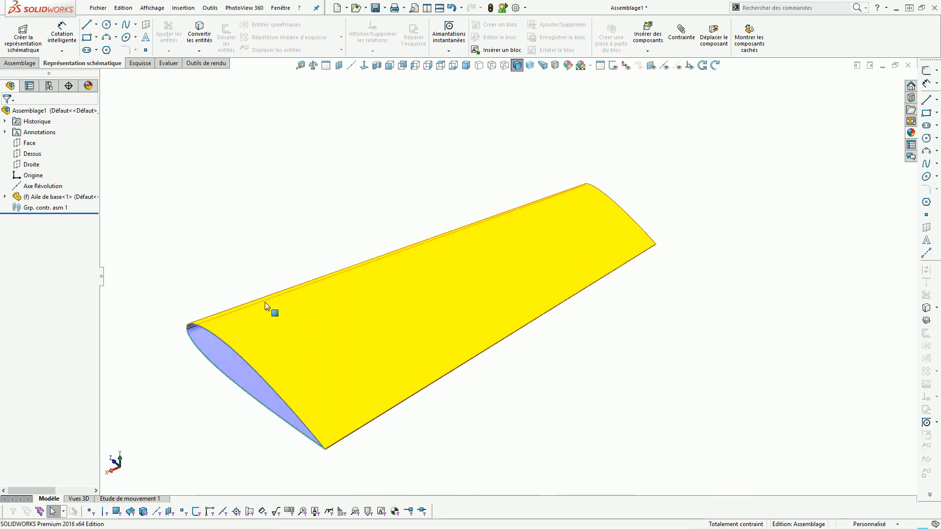
# Step: Put the Aile de base component into a new assembly tree folder named "Aile de base"
pyautogui.rightClick(43, 198)
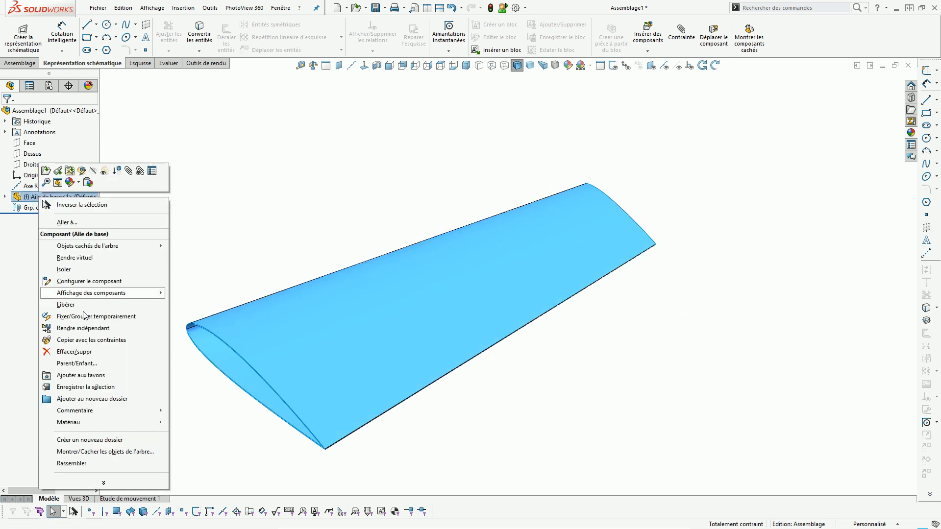
pyautogui.click(73, 399)
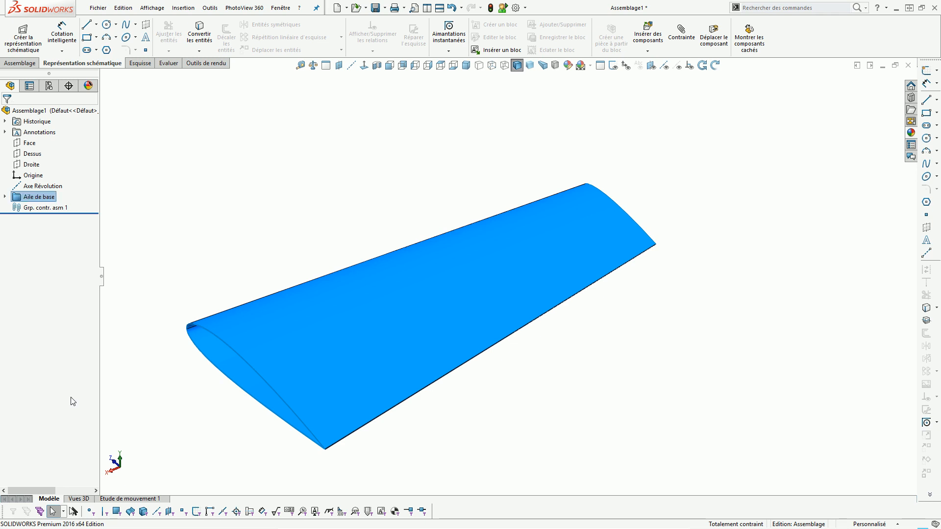
pyautogui.click(284, 243)
pyautogui.moveTo(377, 351); pyautogui.dragTo(243, 320, button='middle')
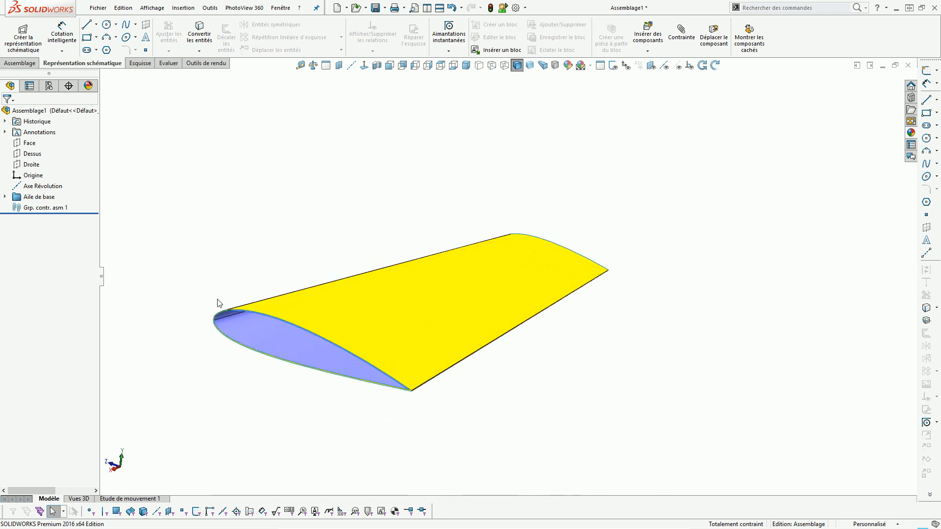
pyautogui.moveTo(399, 370); pyautogui.dragTo(237, 329, button='middle')
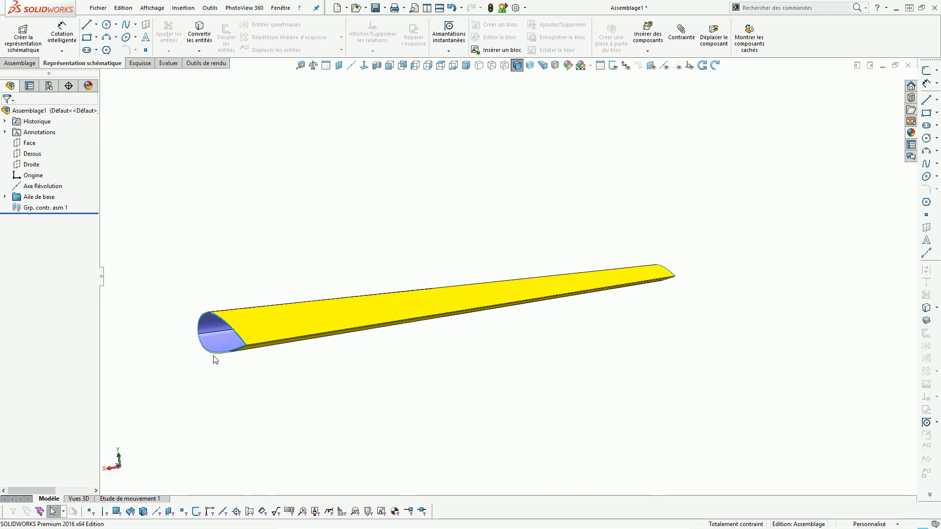
pyautogui.moveTo(223, 348); pyautogui.dragTo(373, 367, button='middle')
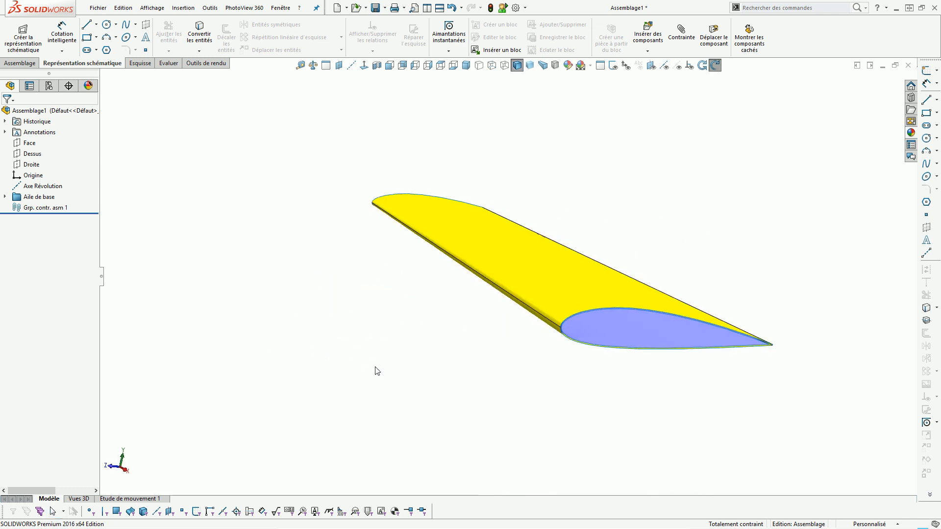
# Step: Inspect the wing's root end and both skins in the assembly from several angles
pyautogui.scroll(-3, 637, 363)
pyautogui.moveTo(630, 356); pyautogui.dragTo(684, 375, button='middle')
pyautogui.scroll(3, 824, 367)
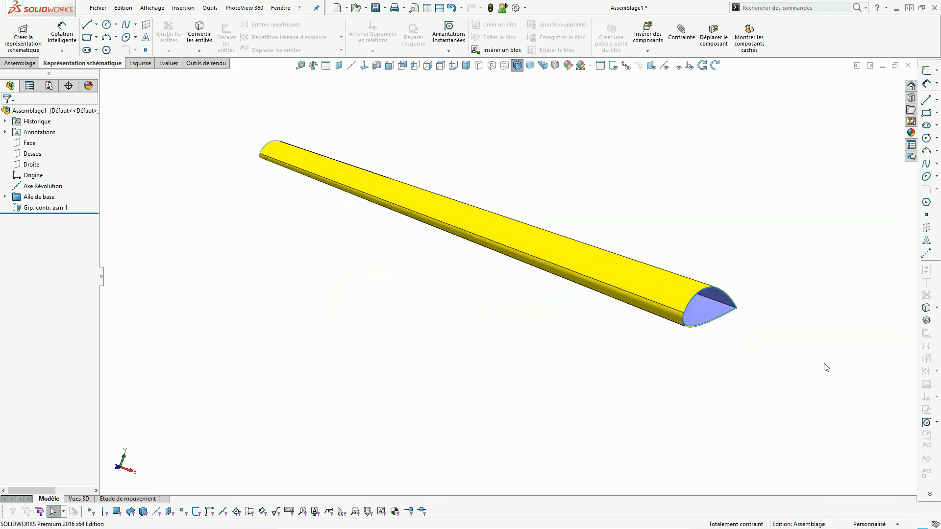
pyautogui.scroll(-6, 804, 338)
pyautogui.moveTo(543, 337); pyautogui.dragTo(522, 343, button='middle')
pyautogui.click(538, 333)
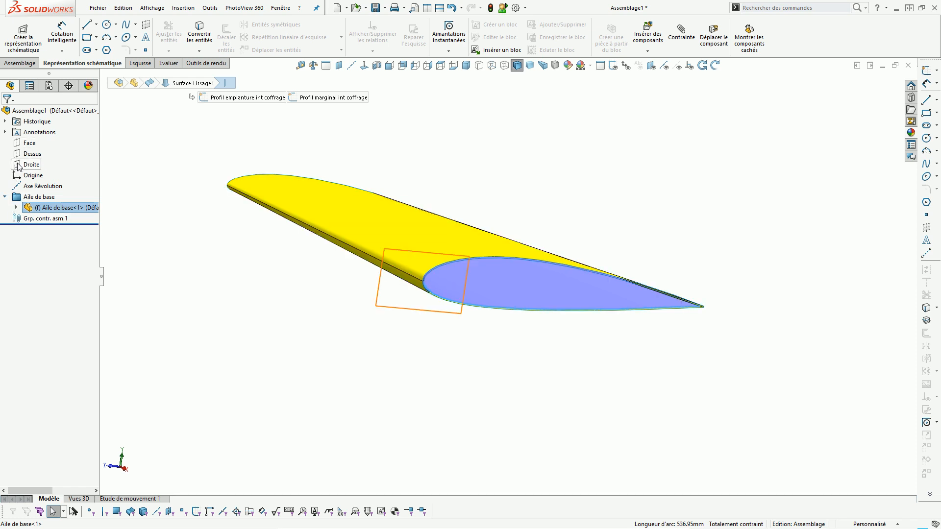
pyautogui.moveTo(231, 263)
pyautogui.mouseDown(button='middle')
pyautogui.moveTo(310, 272)
pyautogui.moveTo(233, 267)
pyautogui.mouseUp(button='middle')
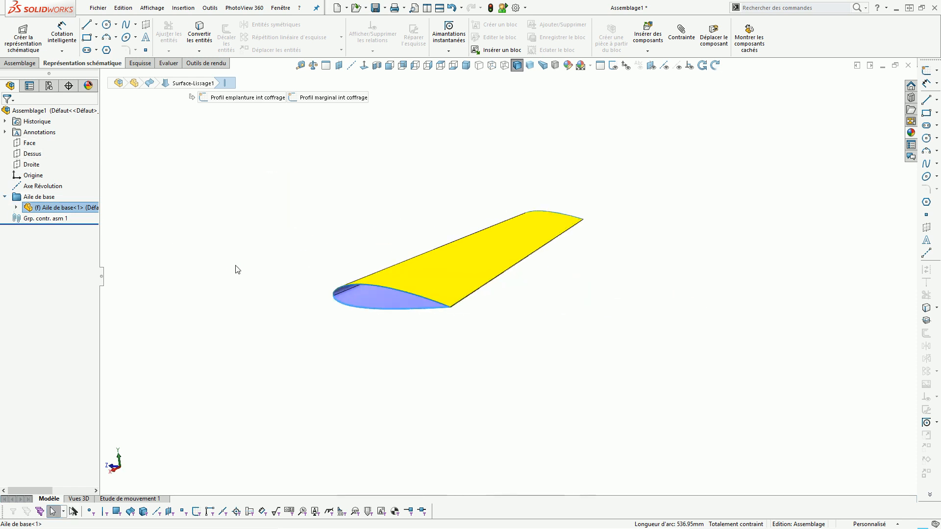
pyautogui.moveTo(239, 225); pyautogui.dragTo(246, 246, button='middle')
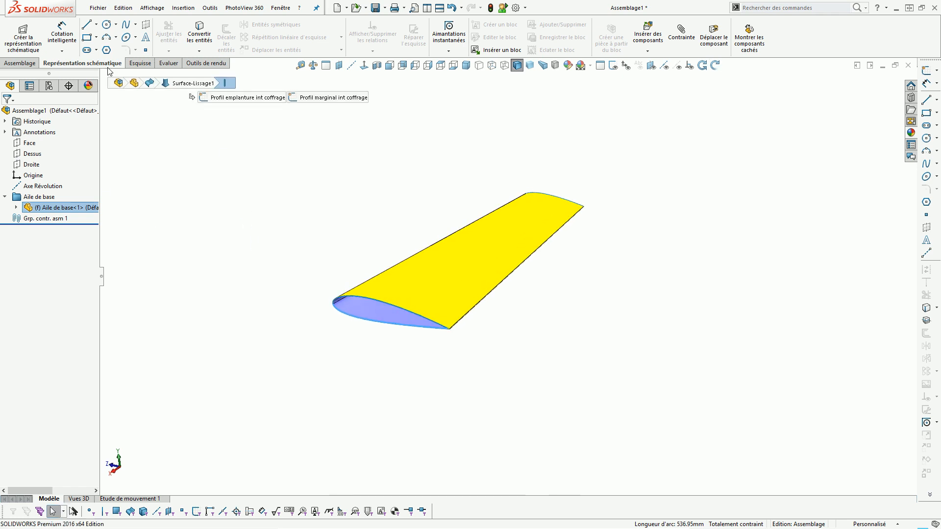
# Step: Insert a new part into the assembly and place it on the assembly's Droite plane
pyautogui.click(28, 64)
pyautogui.click(51, 51)
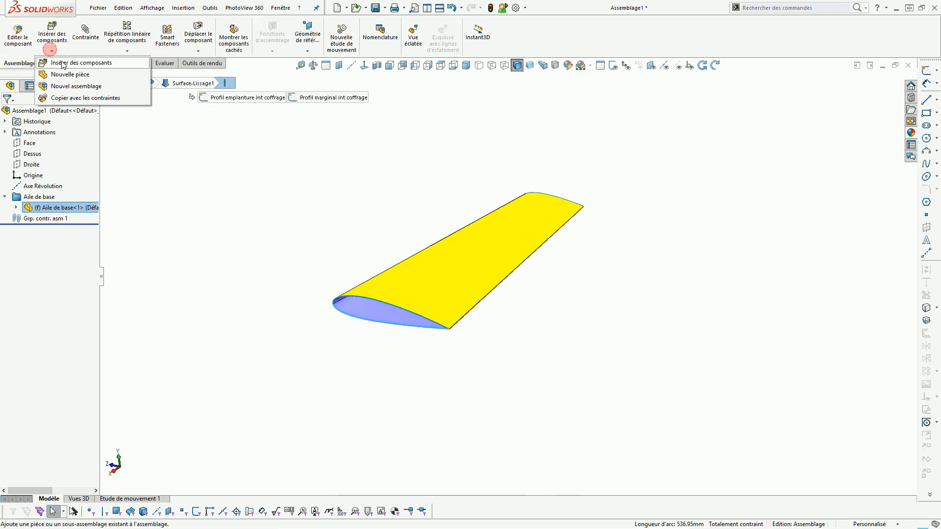
pyautogui.click(69, 74)
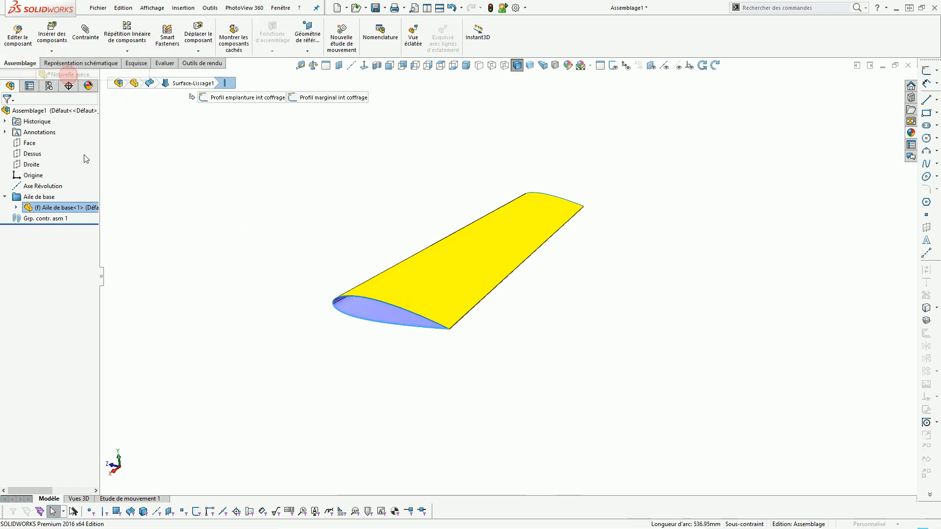
pyautogui.click(31, 166)
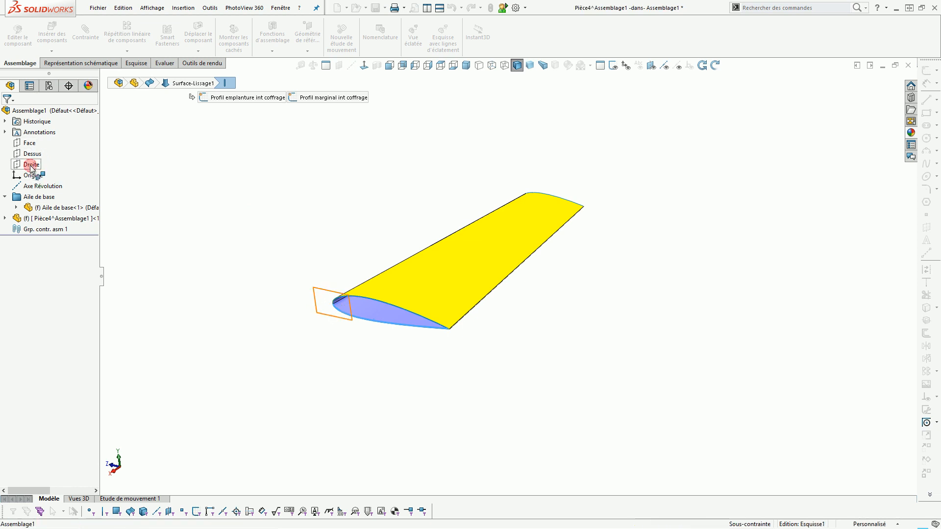
# Step: Sketch a horizontal line about 644 mm long below the wing's root profile, viewed normal to the sketch plane
pyautogui.click(364, 65)
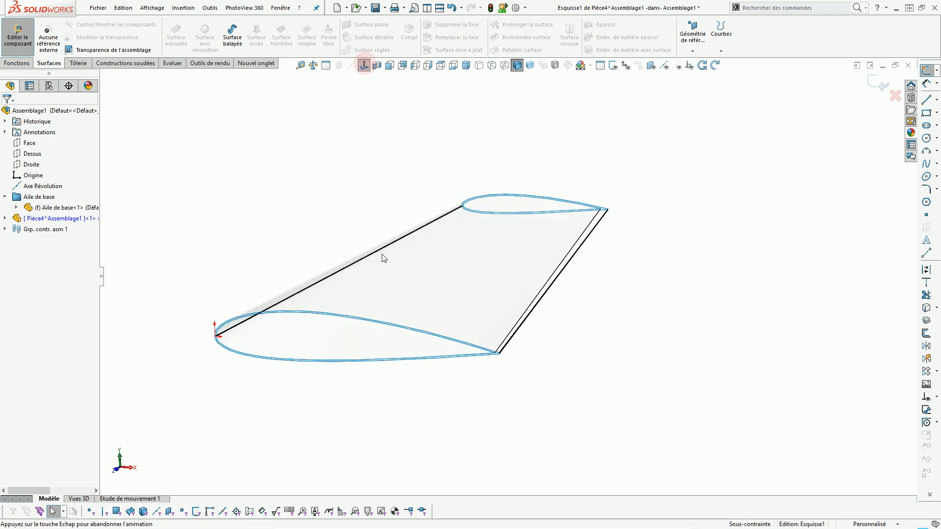
pyautogui.click(927, 101)
pyautogui.click(217, 341)
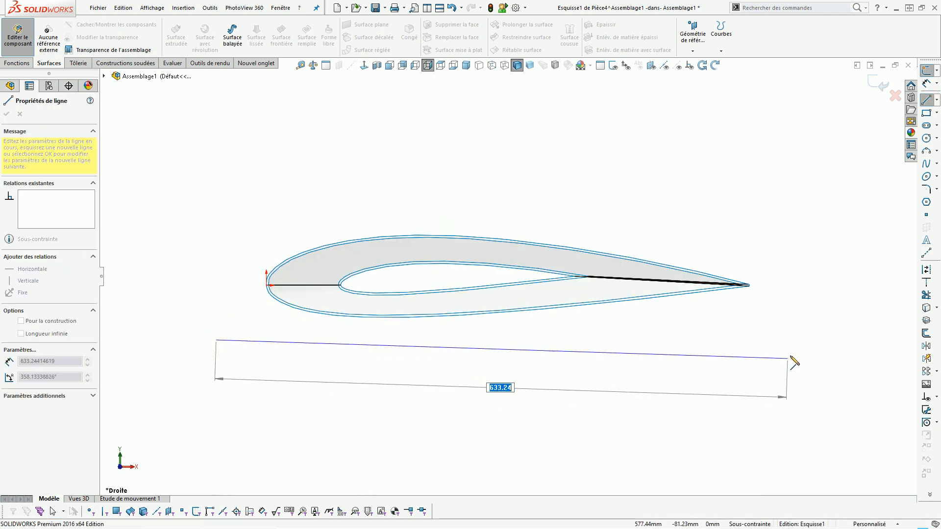
pyautogui.doubleClick(798, 339)
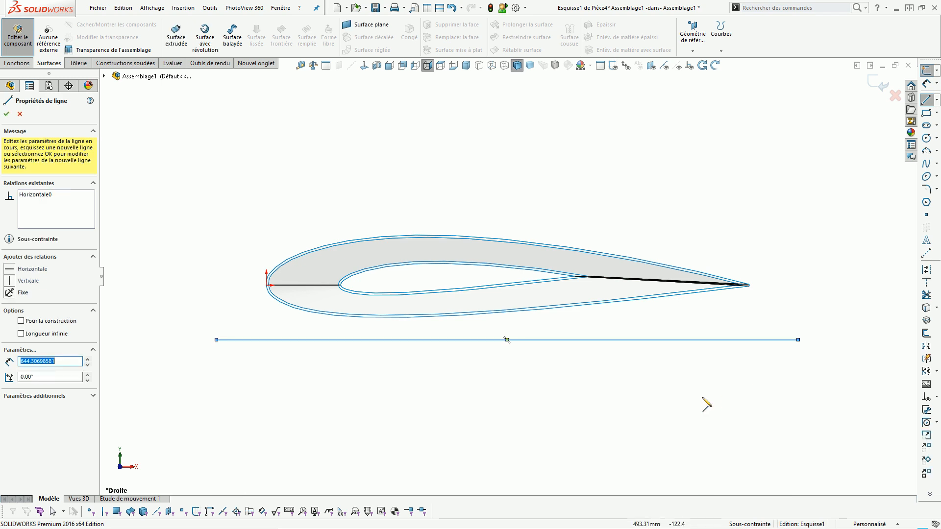
pyautogui.press('Escape')
pyautogui.scroll(3, 412, 373)
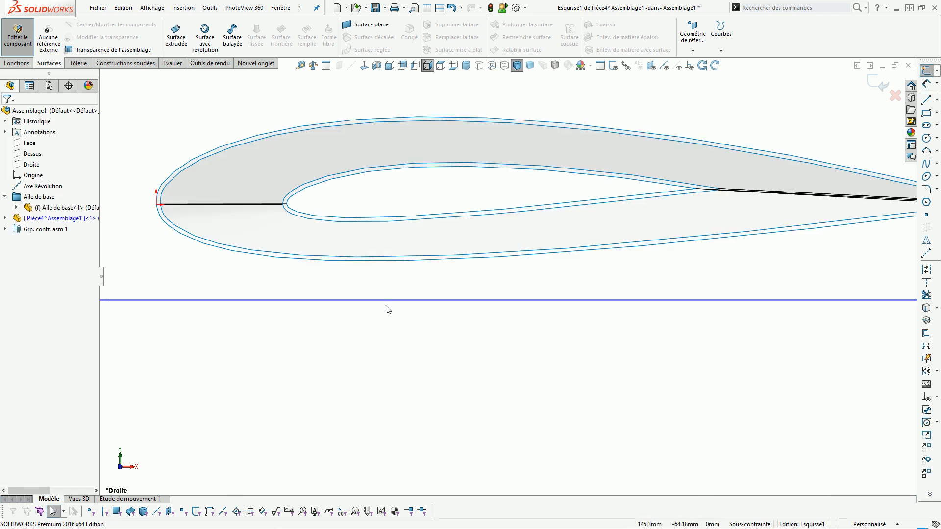
# Step: Make the horizontal line tangent to the underside of the outer root profile and close the sketch
pyautogui.click(388, 305)
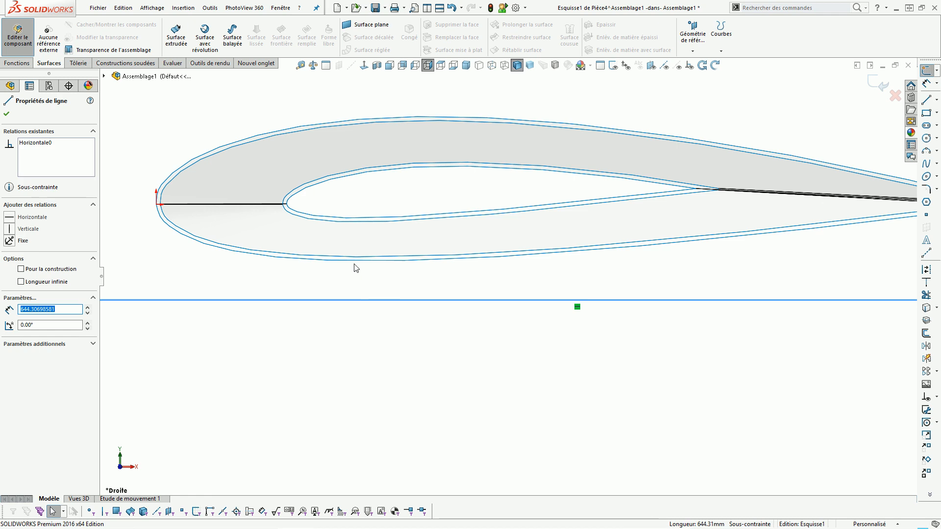
pyautogui.keyDown('ctrl'); pyautogui.click(357, 264); pyautogui.keyUp('ctrl')
pyautogui.click(9, 286)
pyautogui.click(413, 350)
pyautogui.scroll(-3, 445, 328)
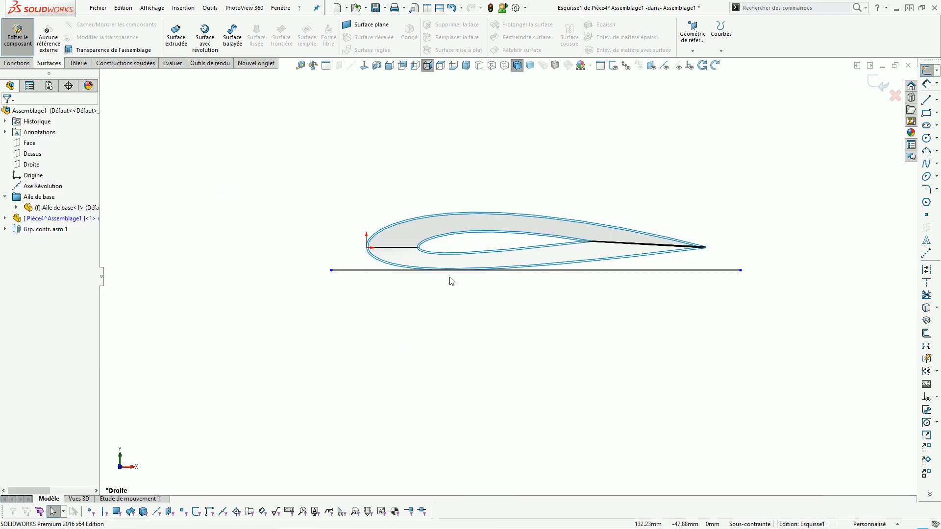
pyautogui.click(881, 84)
# Step: Turn on sketch display so the tangent line shows beneath the wing root
pyautogui.moveTo(669, 272); pyautogui.dragTo(663, 110, button='middle')
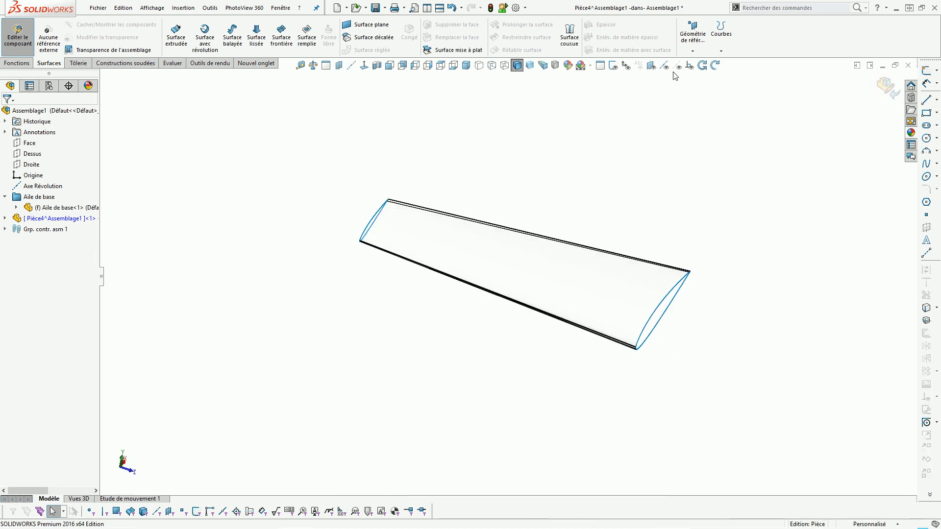
pyautogui.click(616, 68)
pyautogui.moveTo(613, 145)
pyautogui.mouseDown(button='middle')
pyautogui.moveTo(645, 220)
pyautogui.moveTo(544, 254)
pyautogui.moveTo(607, 255)
pyautogui.mouseUp(button='middle')
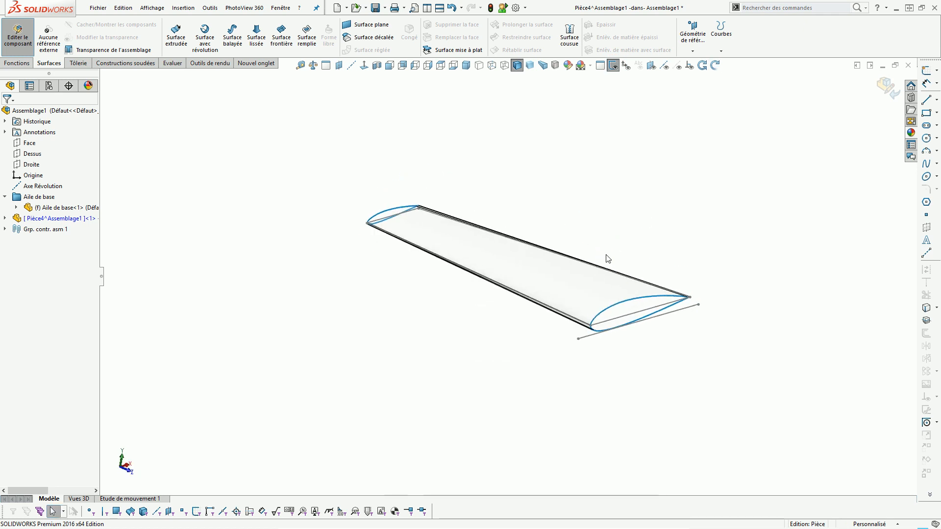
pyautogui.scroll(-3, 619, 299)
# Step: Create a reference plane through the tangent line at 4 degrees to the assembly's Droite plane, with the offset direction reversed
pyautogui.click(558, 356)
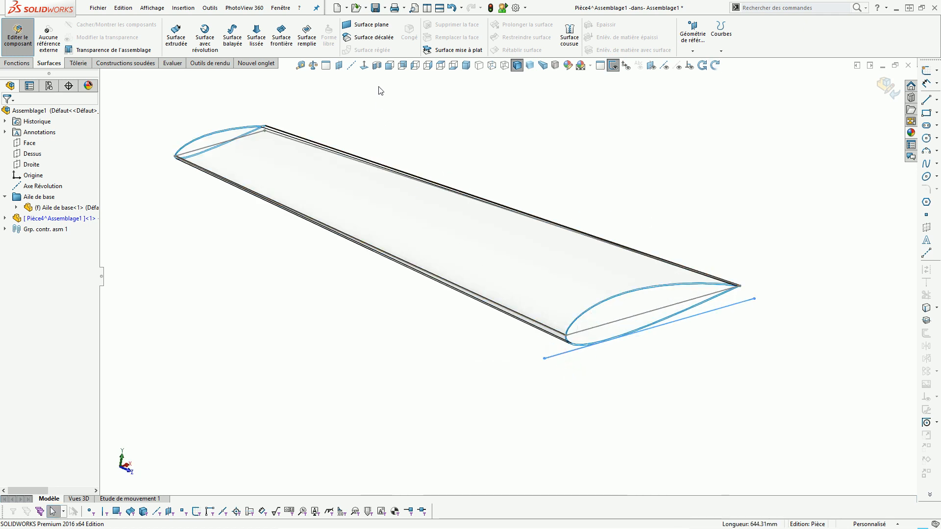
pyautogui.click(339, 65)
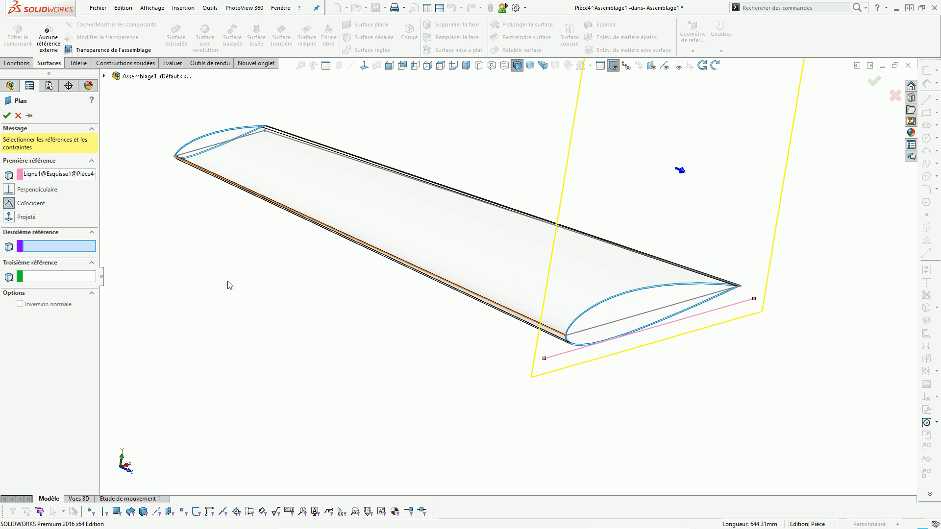
pyautogui.click(44, 246)
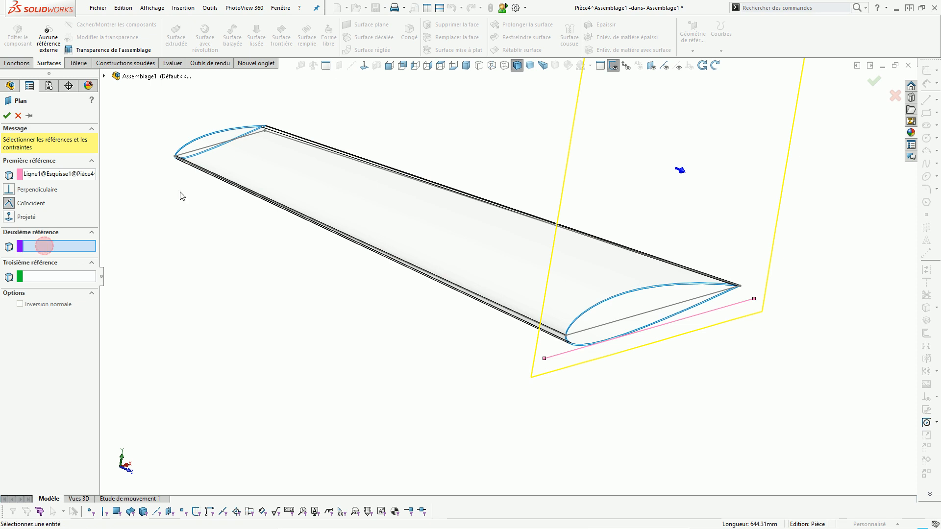
pyautogui.click(103, 76)
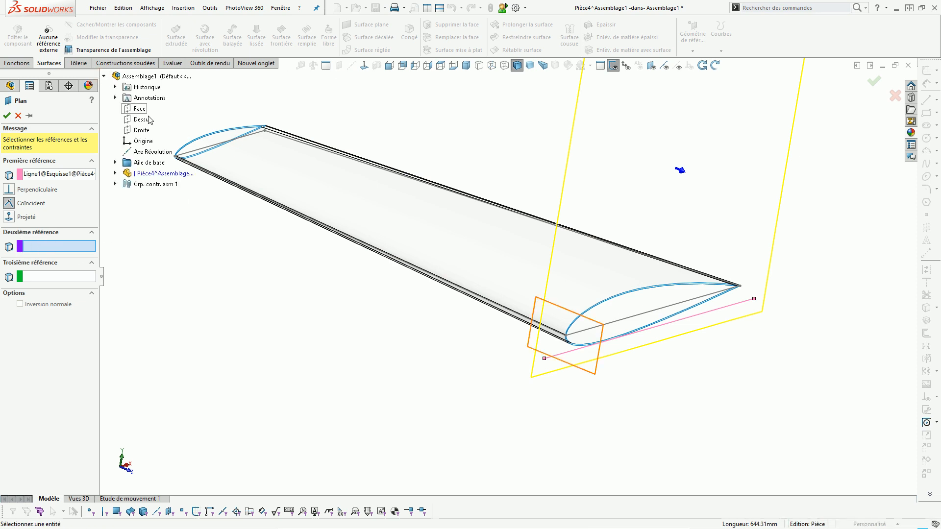
pyautogui.click(141, 130)
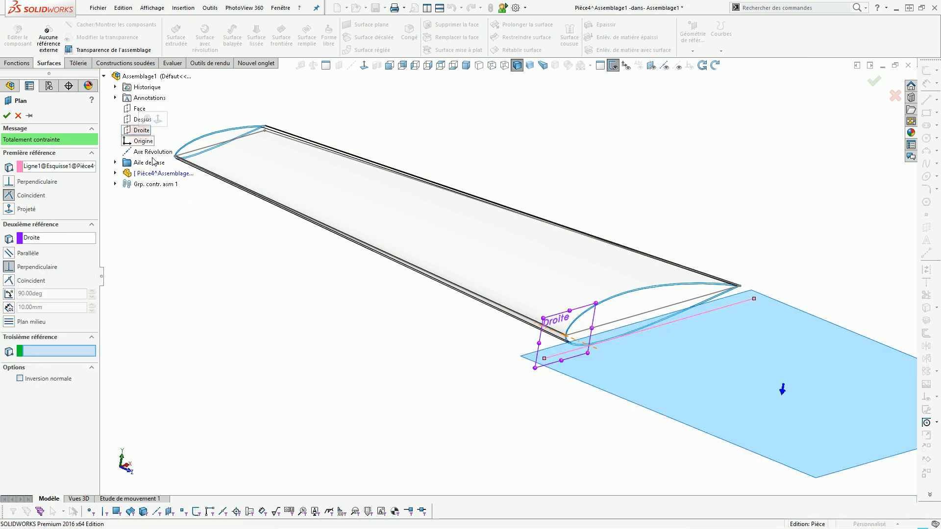
pyautogui.click(9, 295)
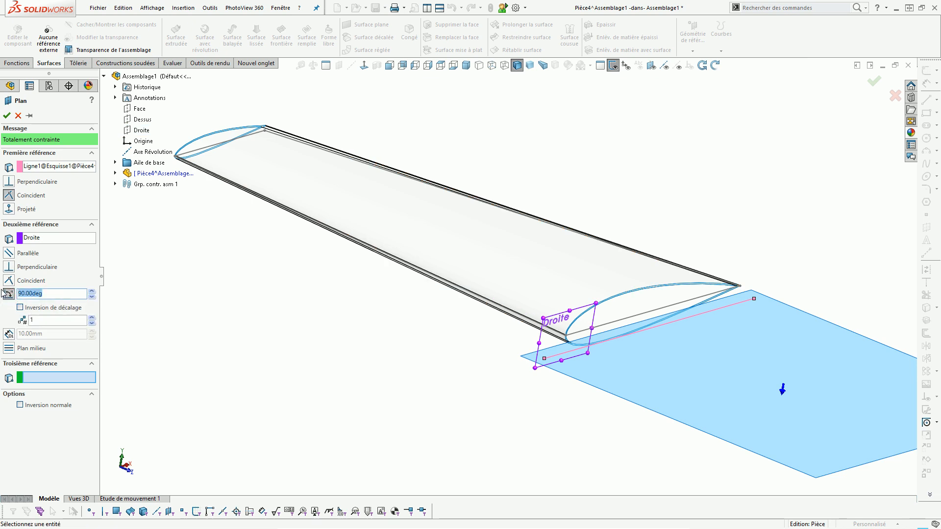
pyautogui.write('4')
pyautogui.moveTo(500, 421); pyautogui.dragTo(545, 413, button='middle')
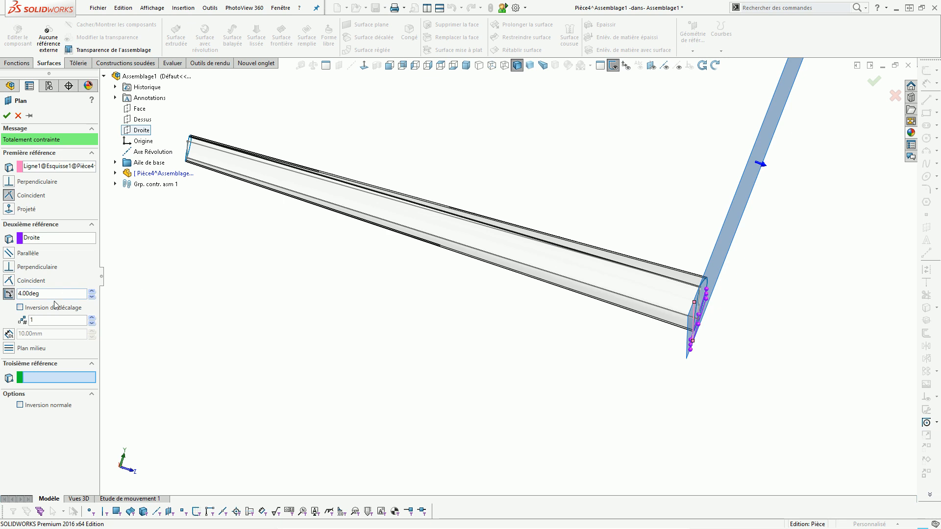
pyautogui.click(20, 307)
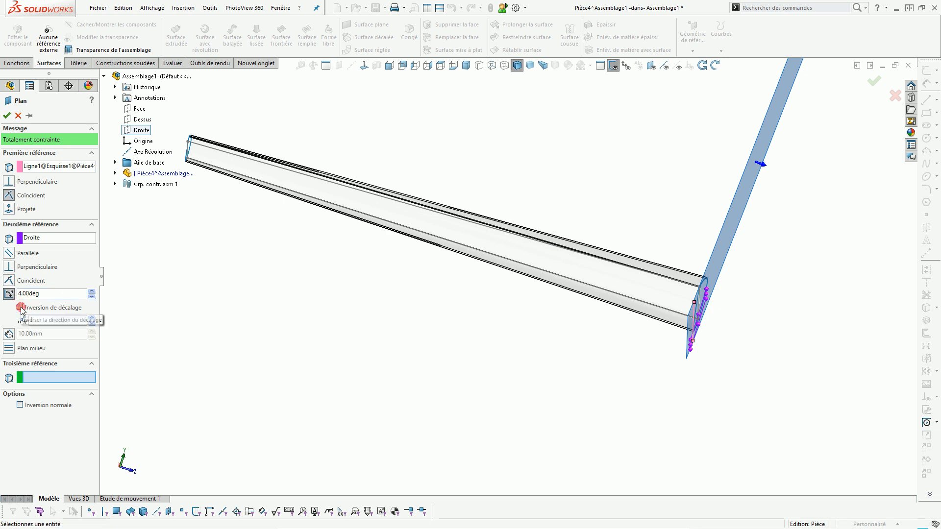
pyautogui.click(20, 307)
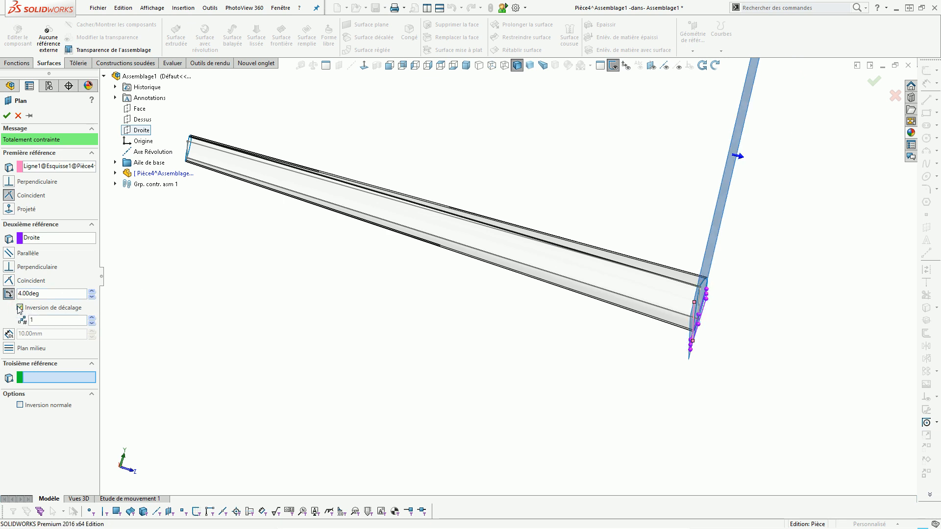
pyautogui.click(7, 115)
# Step: Shrink the displayed height of the angled plane so it fits closely around the root profile
pyautogui.moveTo(597, 163); pyautogui.dragTo(506, 245, button='middle')
pyautogui.scroll(-2, 513, 177)
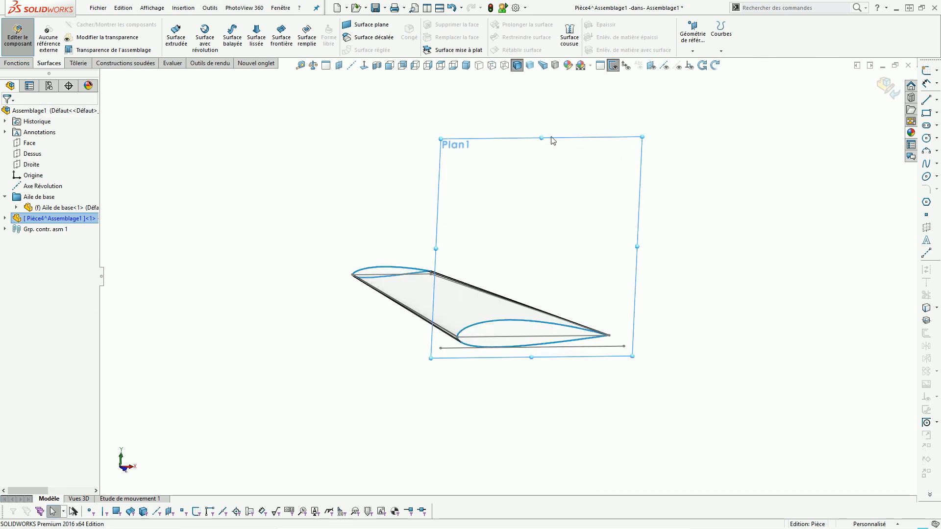
pyautogui.moveTo(544, 138); pyautogui.dragTo(533, 304)
pyautogui.moveTo(526, 351)
pyautogui.mouseDown(button='middle')
pyautogui.moveTo(603, 362)
pyautogui.moveTo(599, 352)
pyautogui.moveTo(528, 354)
pyautogui.mouseUp(button='middle')
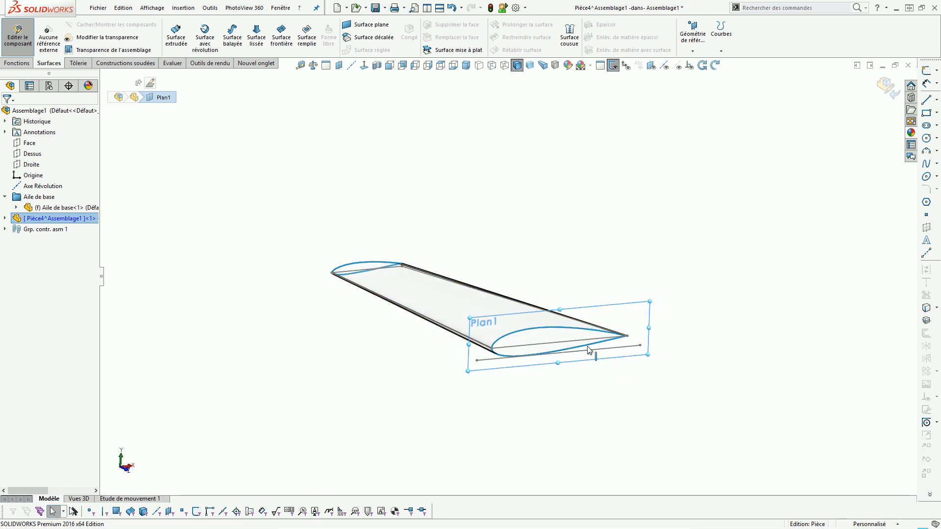
pyautogui.scroll(-3, 587, 346)
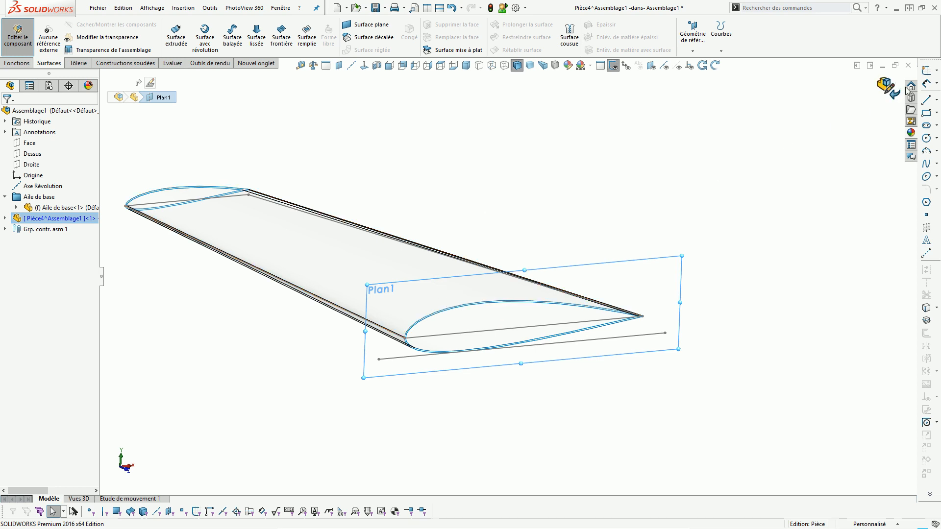
# Step: Start a new sketch on the angled plane Plan1 of the new part
pyautogui.click(385, 291)
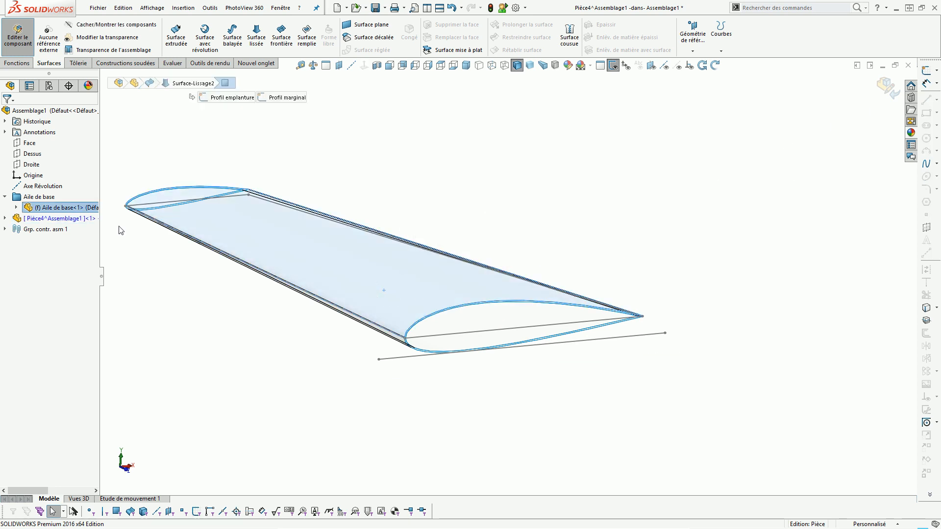
pyautogui.click(6, 219)
pyautogui.click(43, 337)
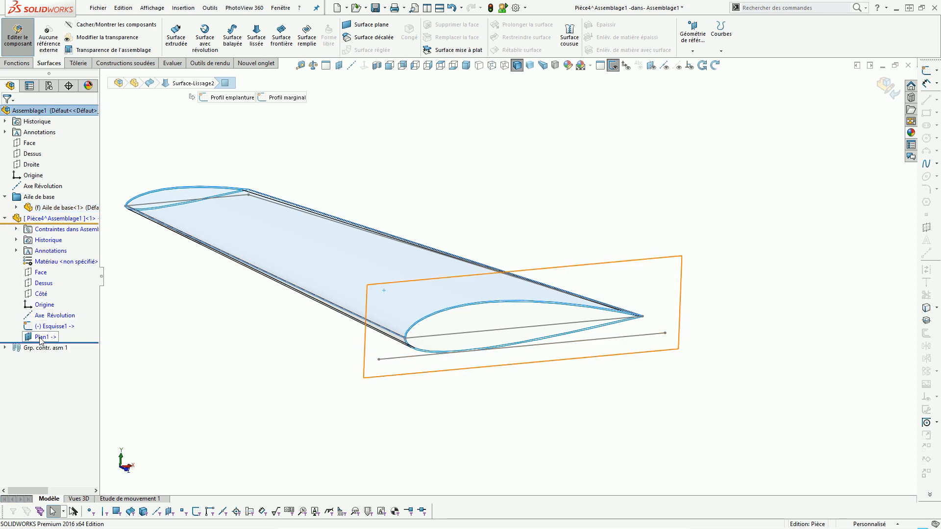
pyautogui.click(927, 70)
pyautogui.scroll(-3, 553, 289)
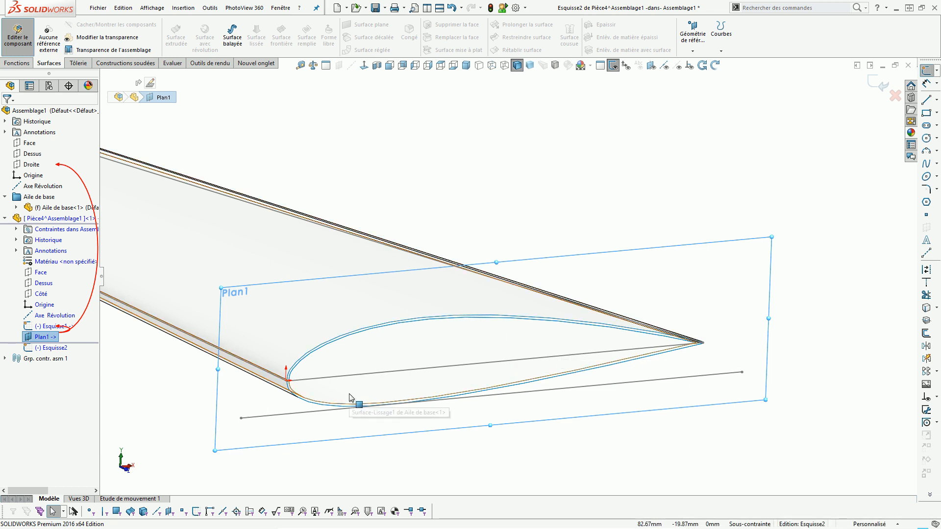
pyautogui.moveTo(350, 401); pyautogui.dragTo(383, 255, button='middle')
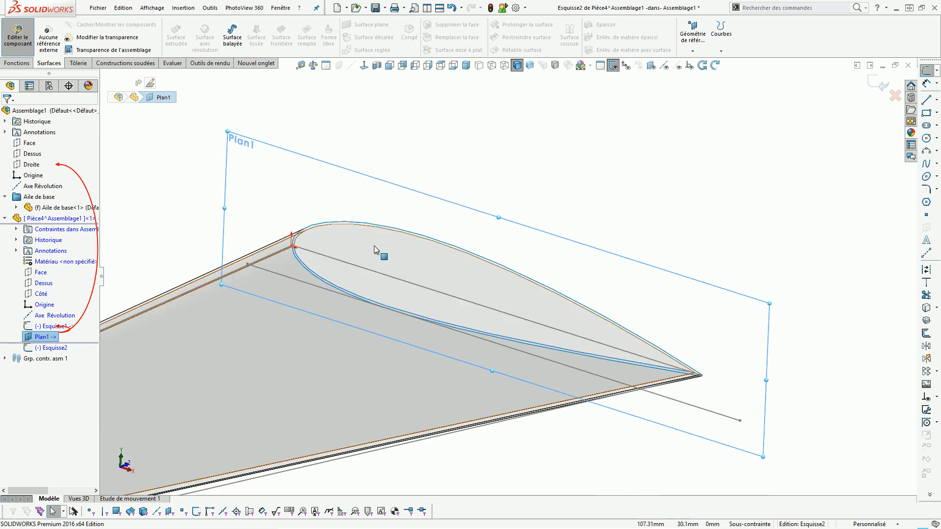
# Step: Add intersection curves to the sketch from the upper and lower faces of the wing's inner skin
pyautogui.click(926, 320)
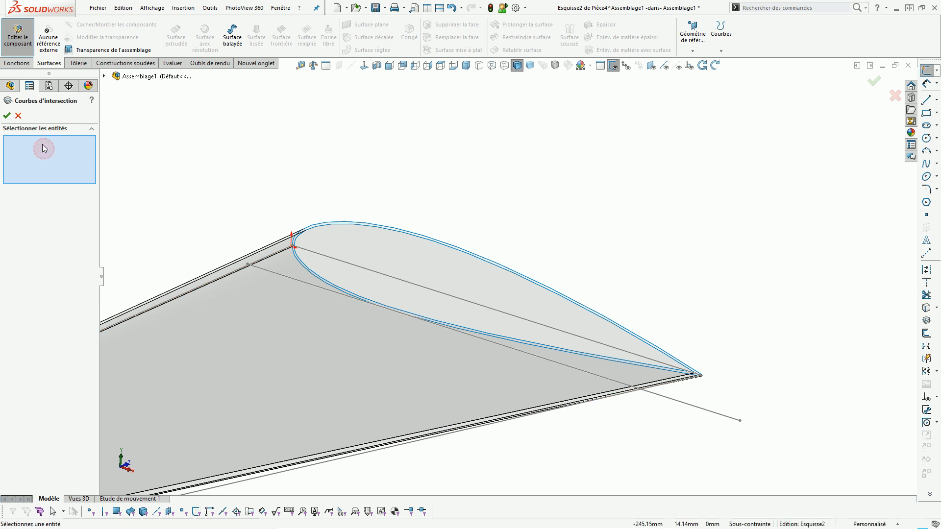
pyautogui.click(379, 260)
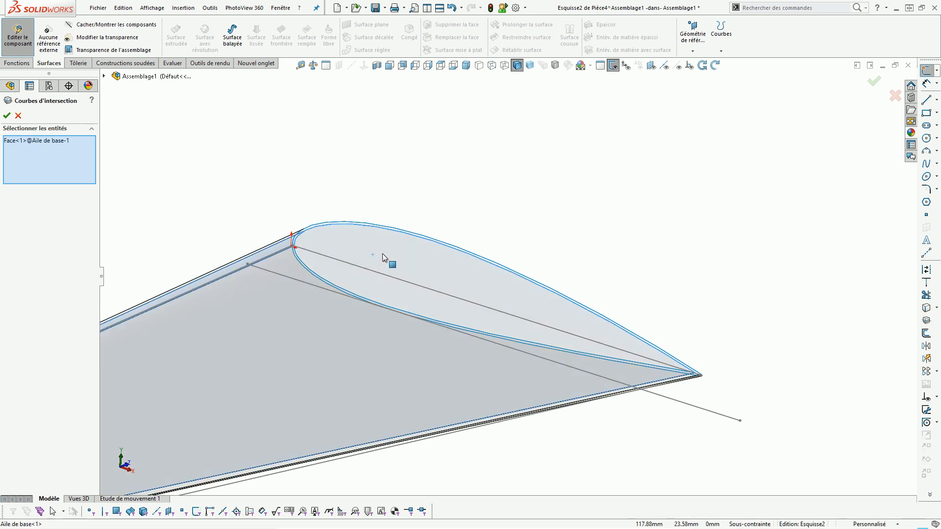
pyautogui.moveTo(383, 246); pyautogui.dragTo(358, 354, button='middle')
pyautogui.click(354, 349)
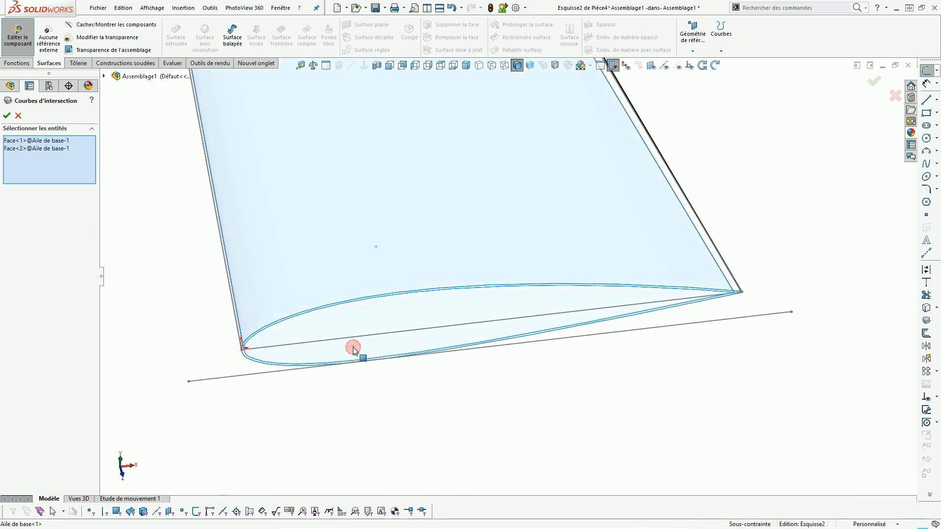
pyautogui.click(7, 116)
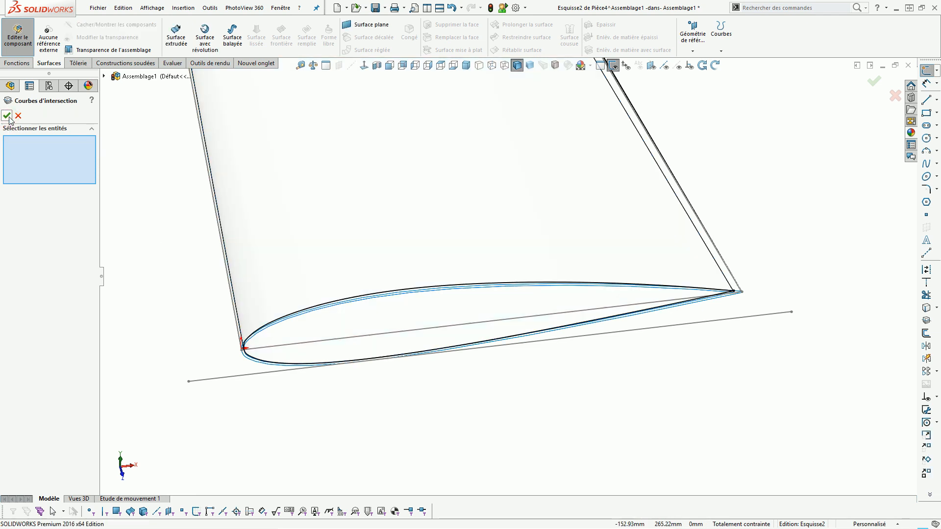
# Step: Examine the intersection curves along the root profile, from the leading edge to the trailing edge, against the wing skin
pyautogui.moveTo(404, 414); pyautogui.dragTo(431, 300, button='middle')
pyautogui.scroll(-5, 479, 281)
pyautogui.scroll(5, 440, 228)
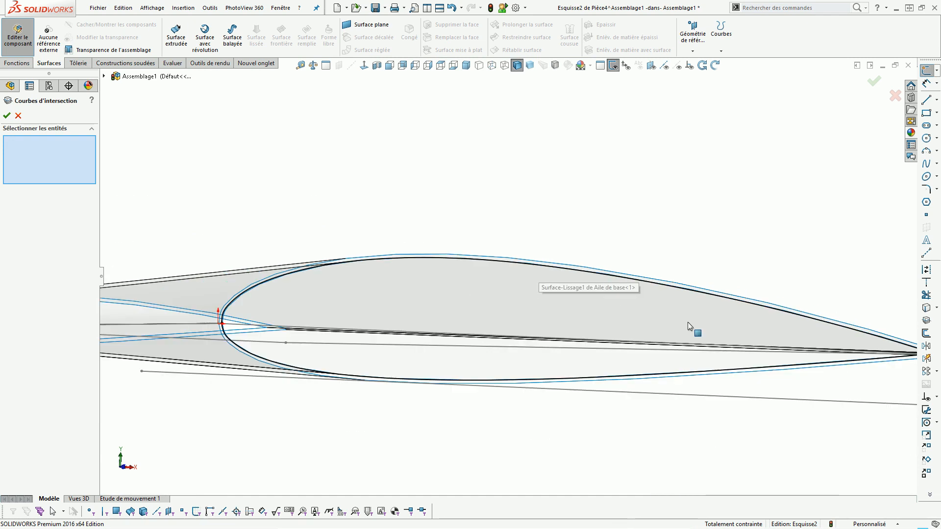
pyautogui.scroll(2, 781, 361)
pyautogui.moveTo(781, 361); pyautogui.dragTo(673, 325, button='middle')
pyautogui.moveTo(419, 327); pyautogui.dragTo(384, 315, button='middle')
pyautogui.scroll(-6, 464, 368)
pyautogui.moveTo(534, 385); pyautogui.dragTo(575, 302, button='middle')
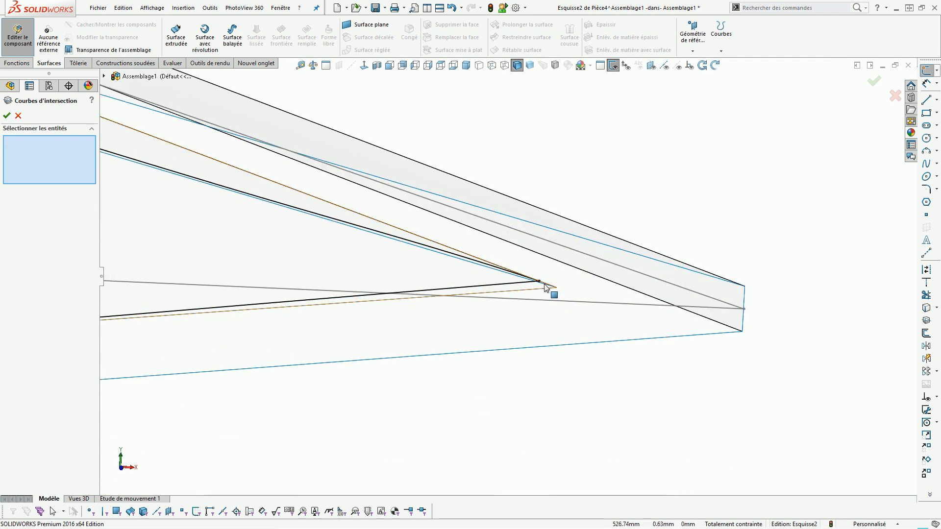
pyautogui.scroll(6, 574, 307)
pyautogui.scroll(8, 575, 309)
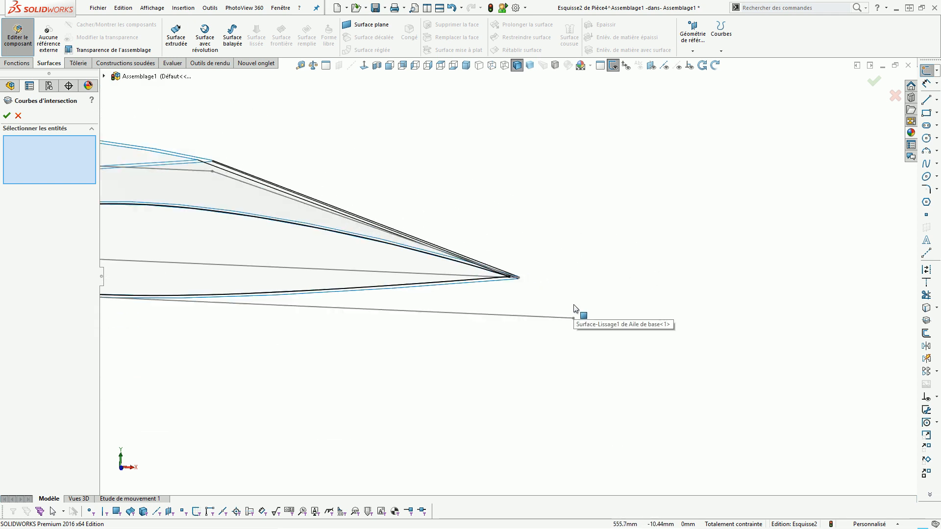
pyautogui.moveTo(525, 299); pyautogui.dragTo(397, 280, button='middle')
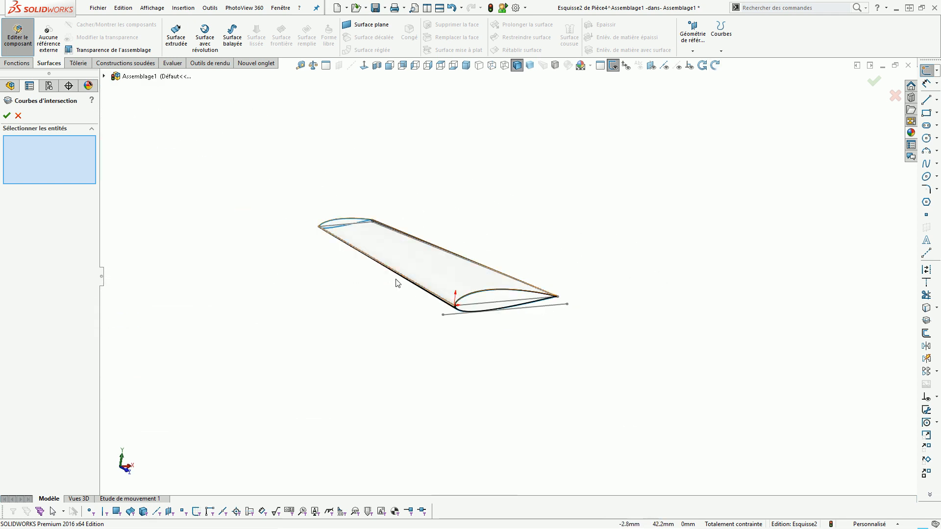
# Step: Close the intersection curve command, exit the sketch and the in-context part edit, and collapse the new part's feature list
pyautogui.click(18, 116)
pyautogui.click(876, 87)
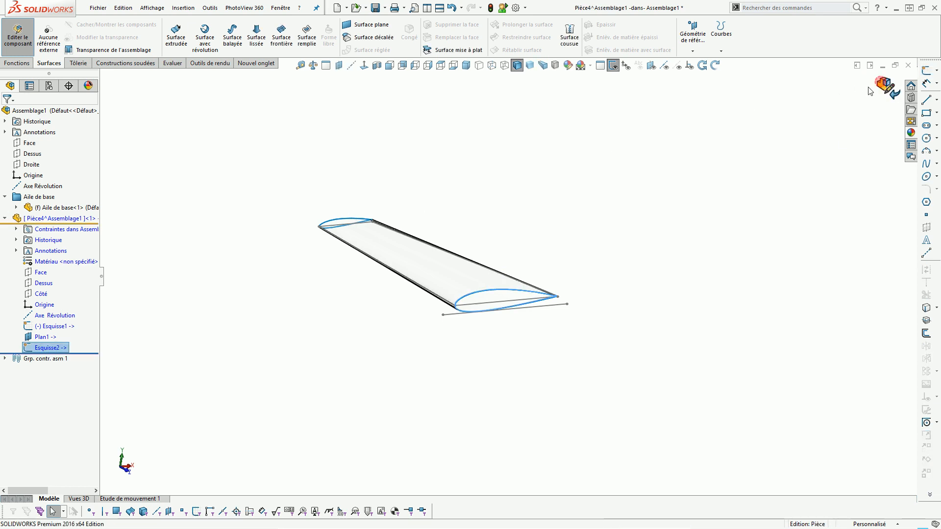
pyautogui.click(883, 86)
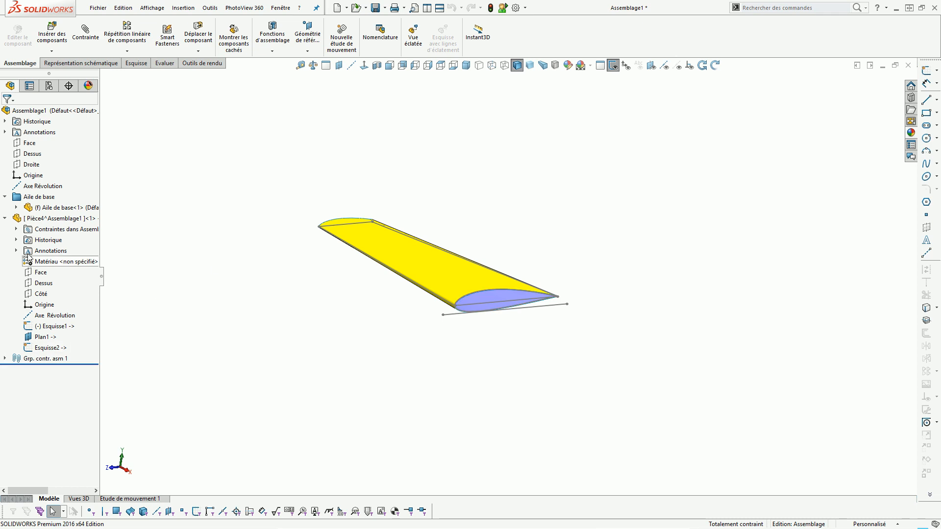
pyautogui.click(5, 218)
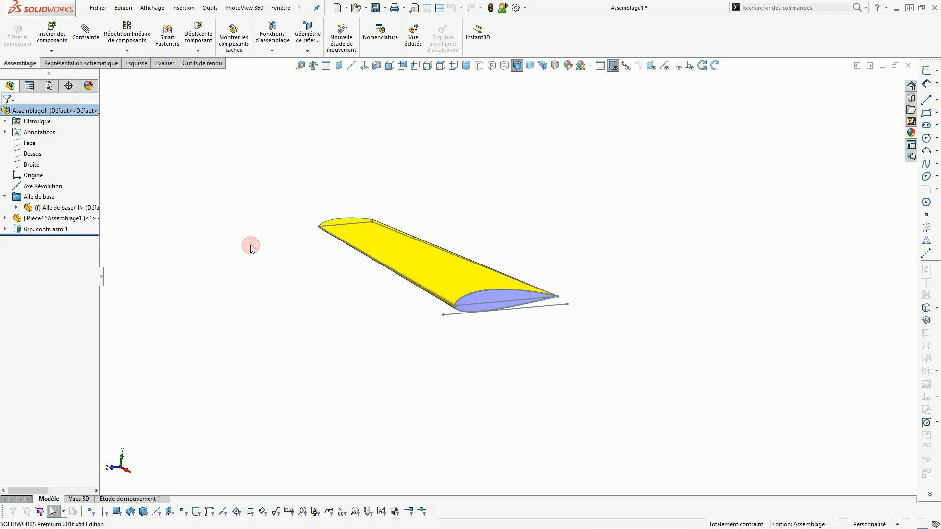
# Step: Save the assembly as Aile in the tutorial folder, accepting the warning about in-context parts
pyautogui.moveTo(250, 245); pyautogui.dragTo(271, 289, button='middle')
pyautogui.scroll(-1, 445, 243)
pyautogui.scroll(-1, 448, 241)
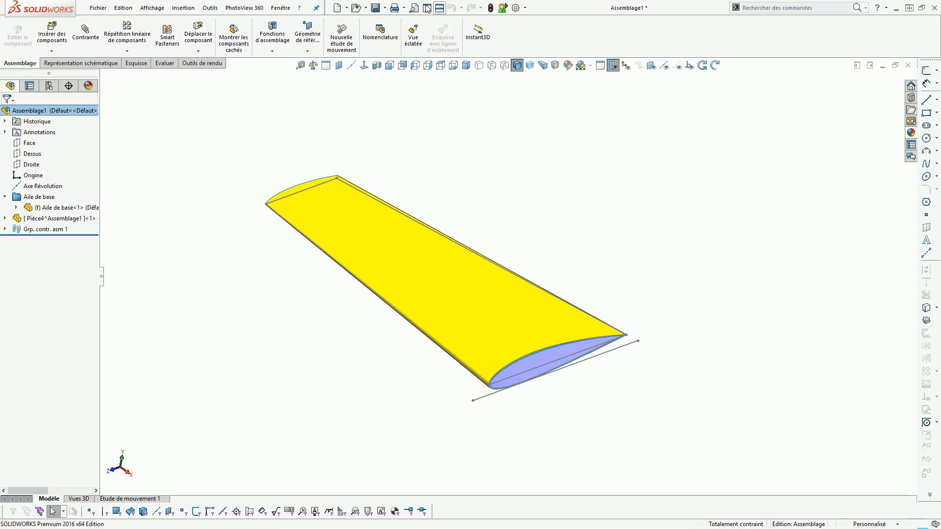
pyautogui.click(375, 8)
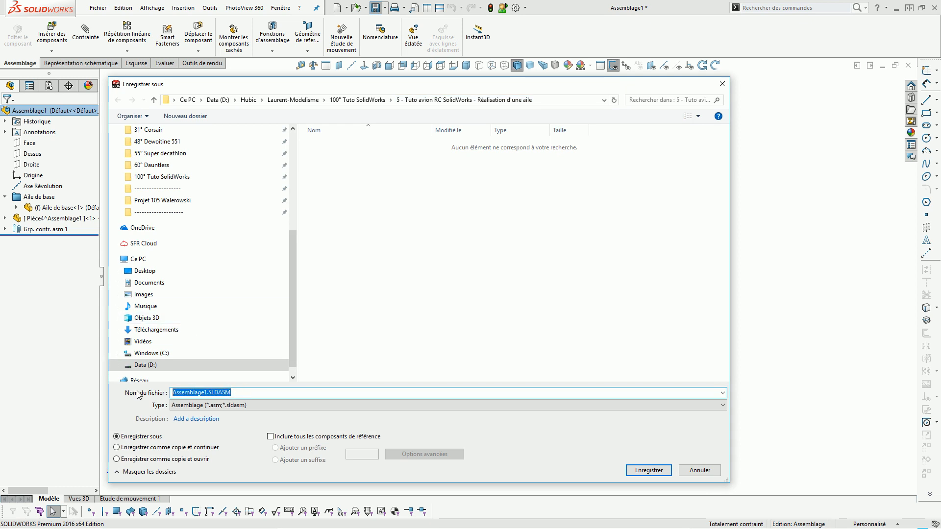
pyautogui.write('Aile')
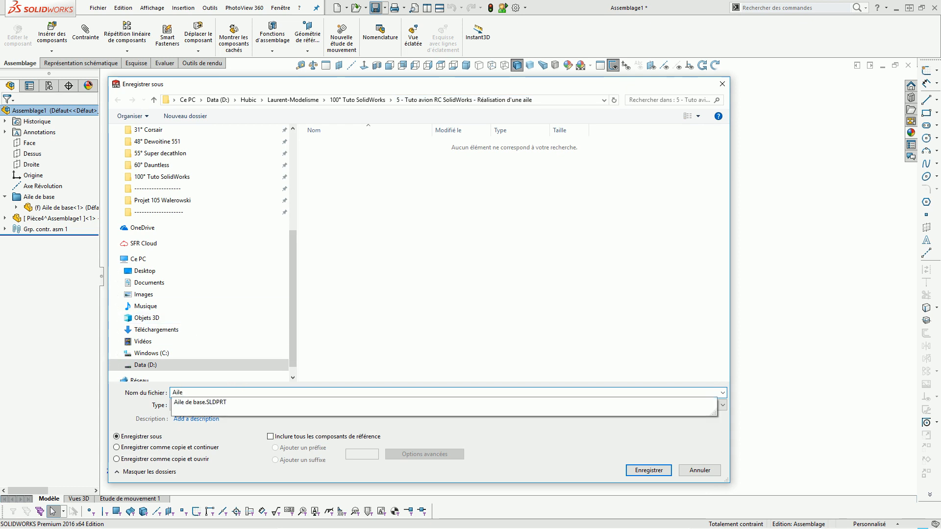
pyautogui.press('Return')
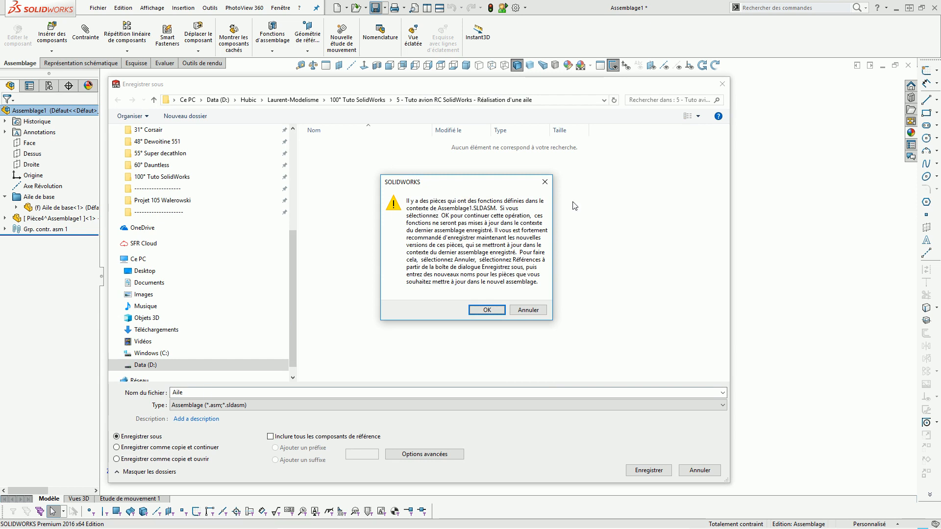
pyautogui.click(487, 311)
# Step: Rename the virtual part Pièce4 in the assembly as Nervure 1
pyautogui.click(31, 221)
pyautogui.click(30, 221)
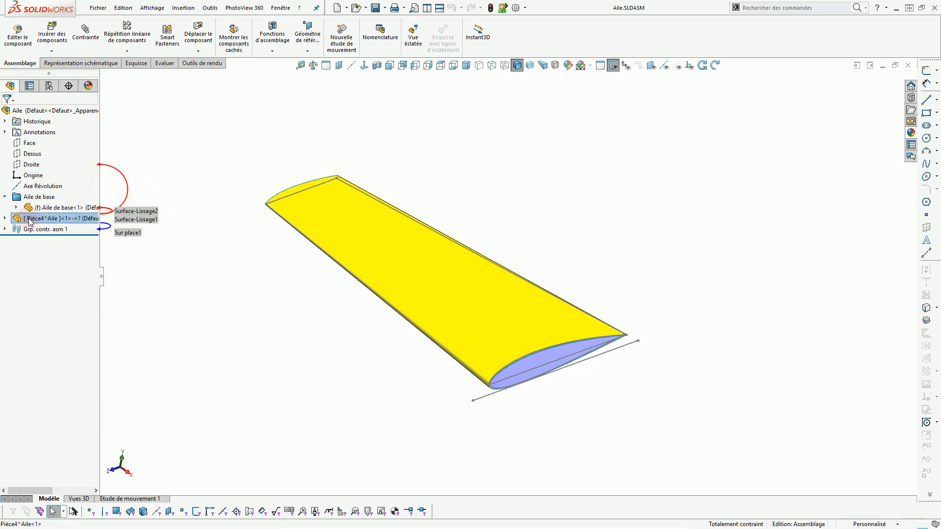
pyautogui.write('Nervure 1')
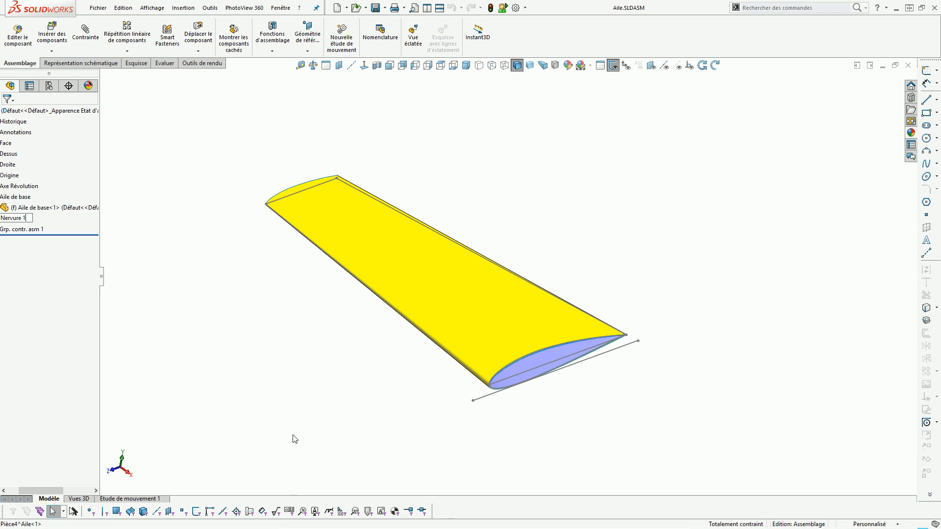
pyautogui.press('Return')
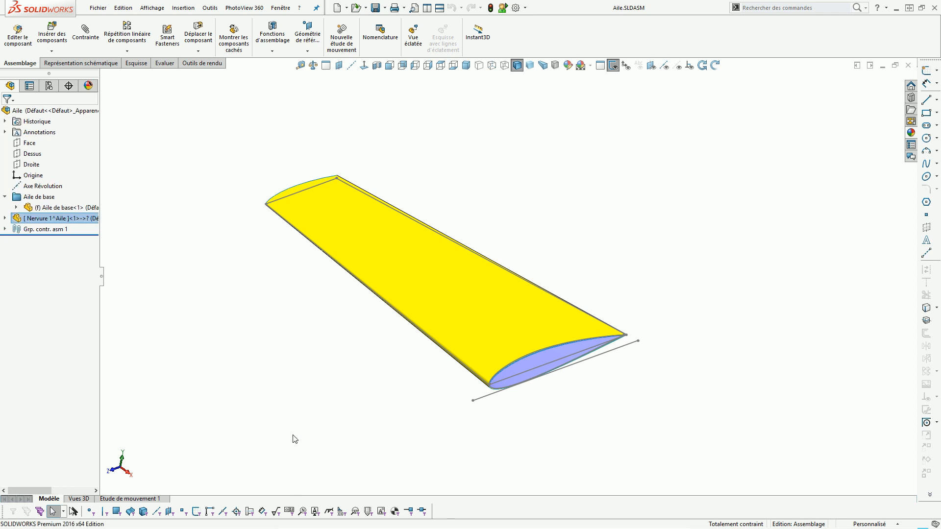
# Step: Save the Nervure 1 part to an external file in the same folder as the assembly
pyautogui.rightClick(27, 221)
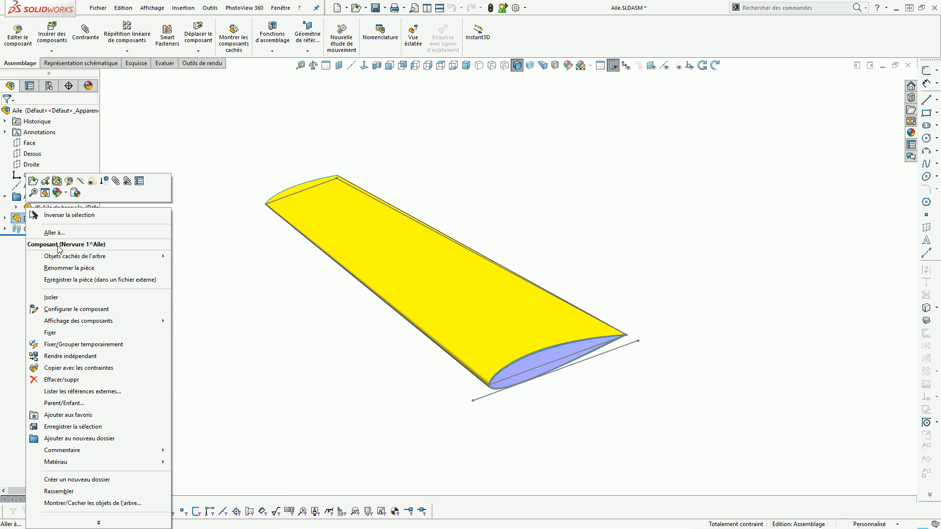
pyautogui.click(63, 280)
pyautogui.click(389, 288)
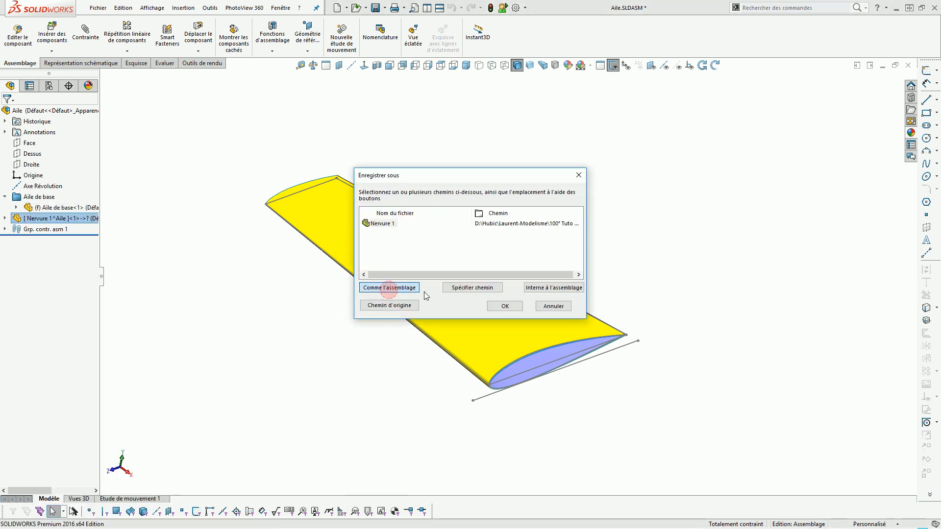
pyautogui.click(492, 304)
pyautogui.click(215, 263)
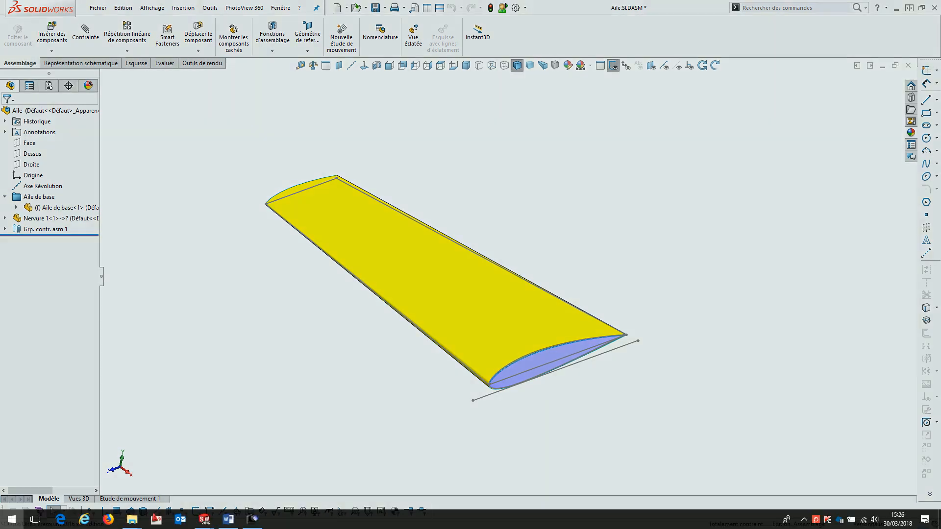
# Step: Switch to File Explorer and check the saved files in the wing tutorial folder
pyautogui.press('super')
pyautogui.moveTo(135, 517)
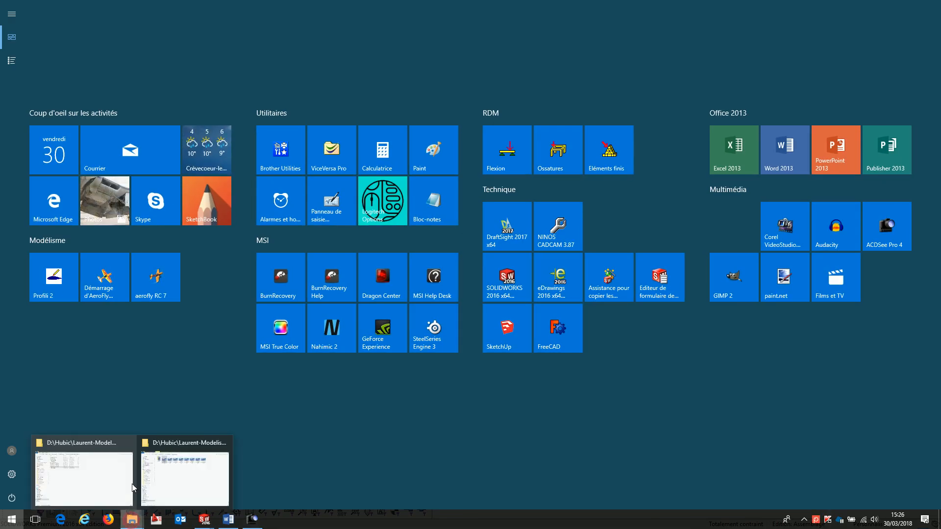
pyautogui.click(186, 469)
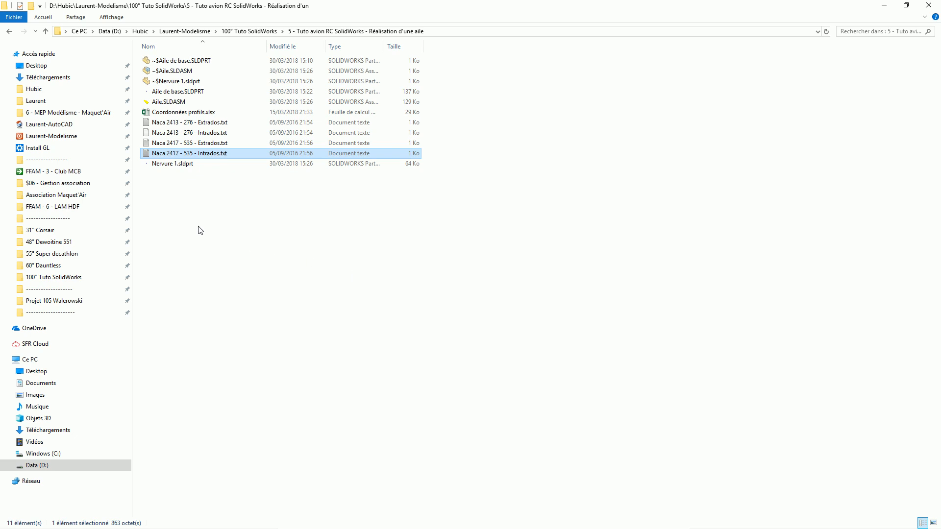
# Step: Switch to SOLIDWORKS, close the Aile de base part window and maximize the Aile assembly
pyautogui.click(170, 94)
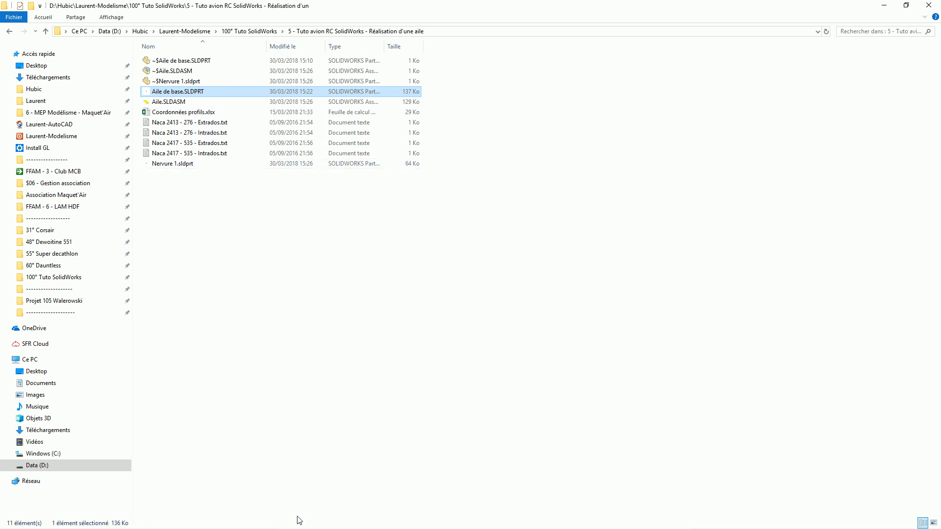
pyautogui.press('super')
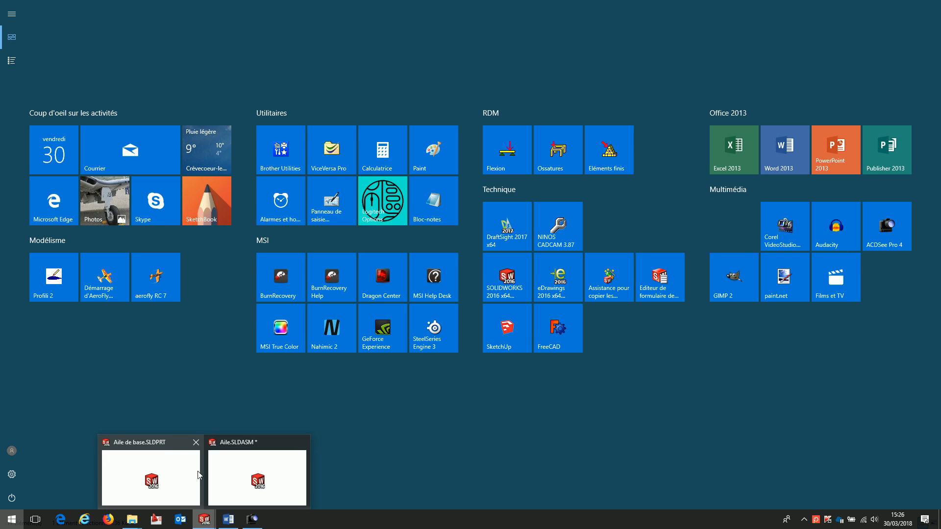
pyautogui.click(231, 479)
pyautogui.hotkey('ctrl', 'Tab')
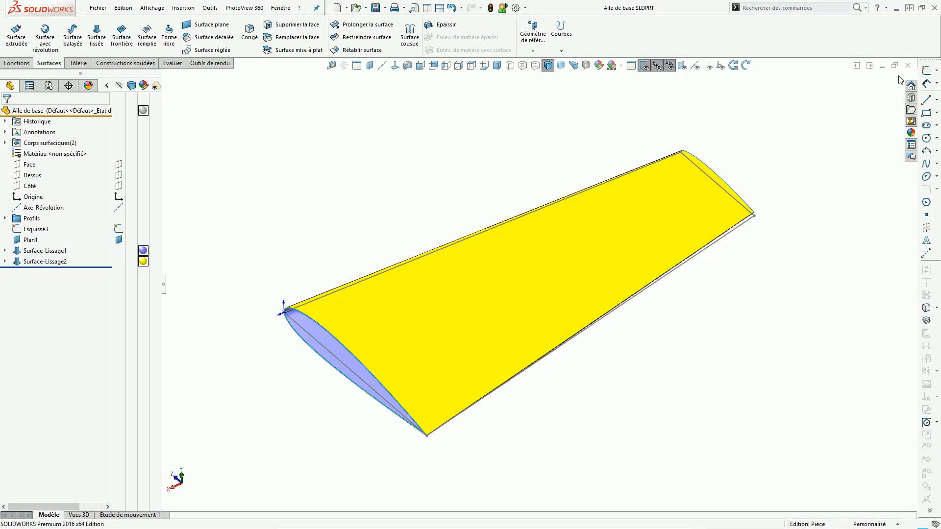
pyautogui.click(895, 65)
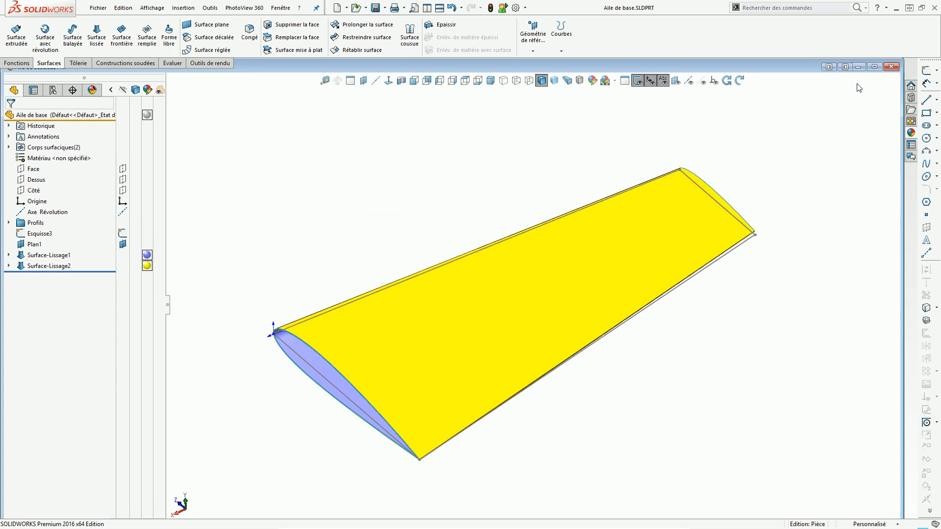
pyautogui.click(893, 68)
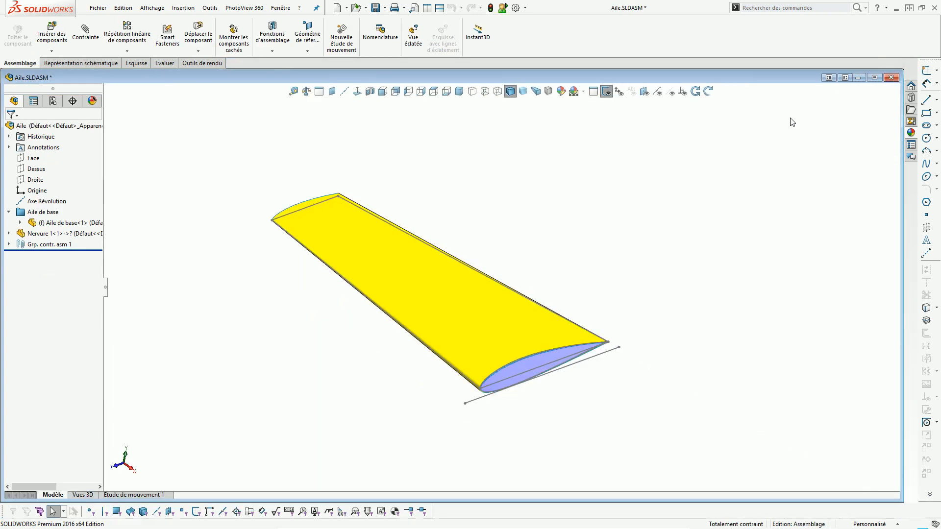
pyautogui.click(874, 78)
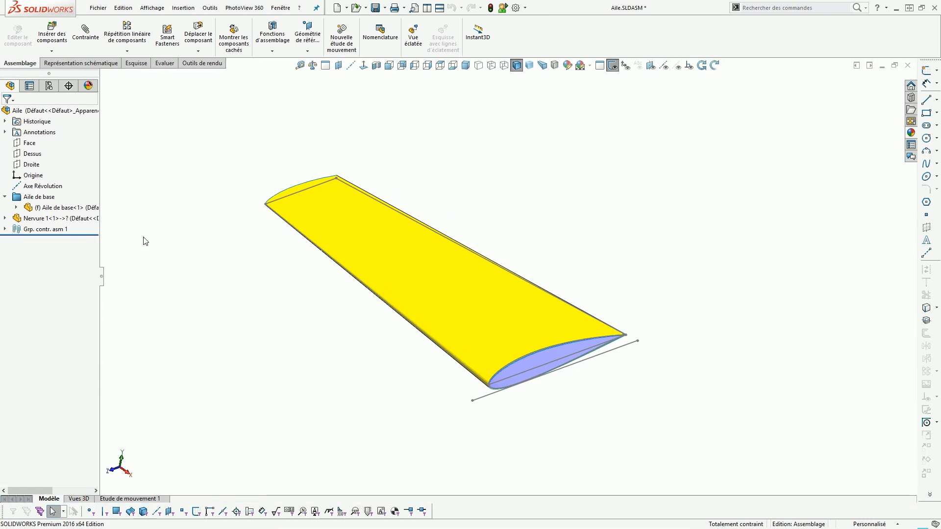
# Step: Open the Nervure 1 component of the Aile assembly in its own part window
pyautogui.click(54, 218)
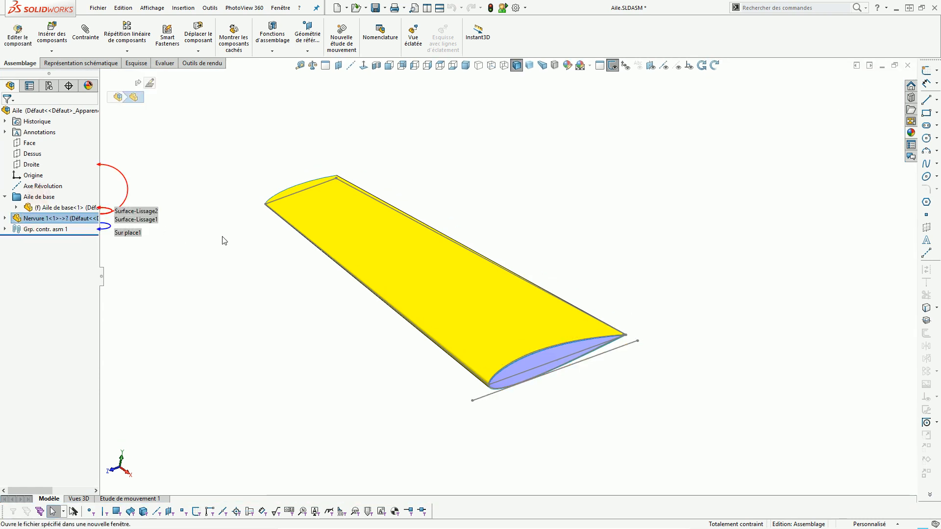
pyautogui.moveTo(260, 287)
pyautogui.mouseDown(button='middle')
pyautogui.moveTo(334, 287)
pyautogui.moveTo(413, 190)
pyautogui.moveTo(393, 246)
pyautogui.mouseUp(button='middle')
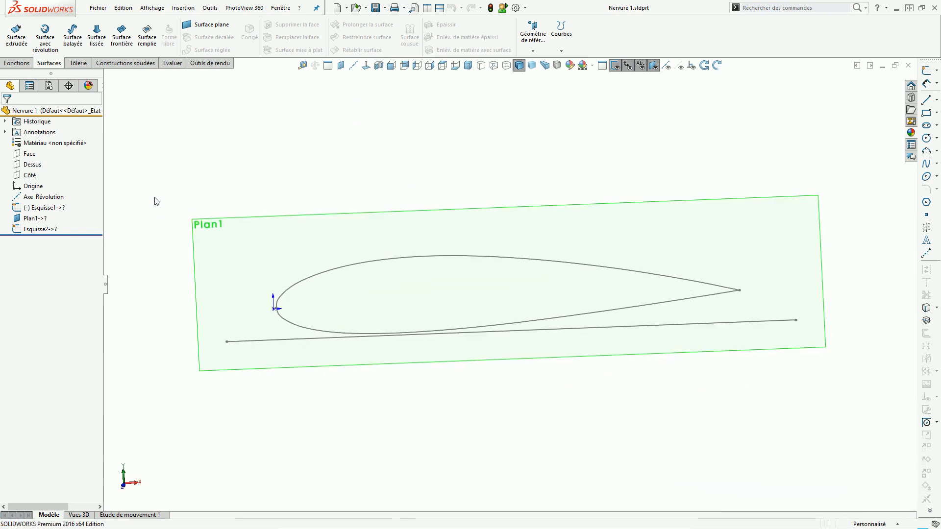
pyautogui.moveTo(154, 202); pyautogui.dragTo(179, 201, button='middle')
# Step: List the external references of Esquisse2 and move the dialog clear of the airfoil profile
pyautogui.click(38, 210)
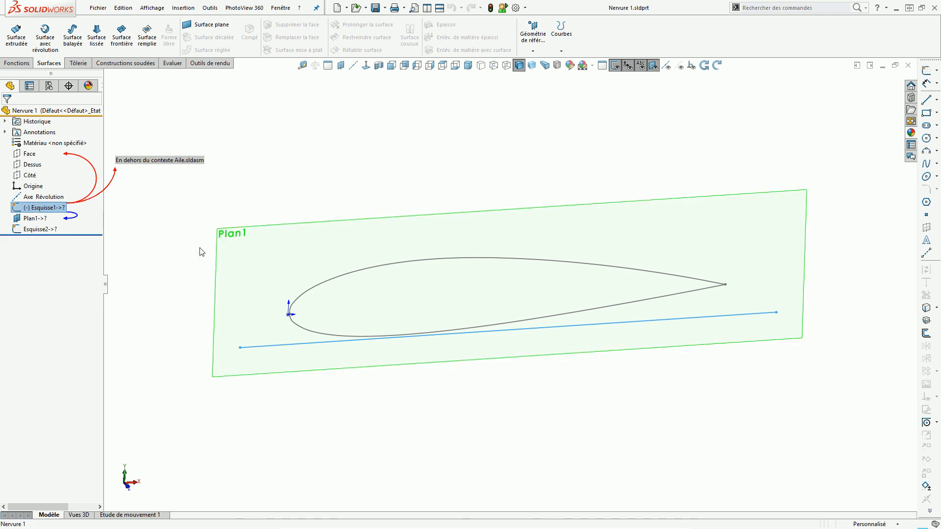
pyautogui.click(169, 256)
pyautogui.click(35, 231)
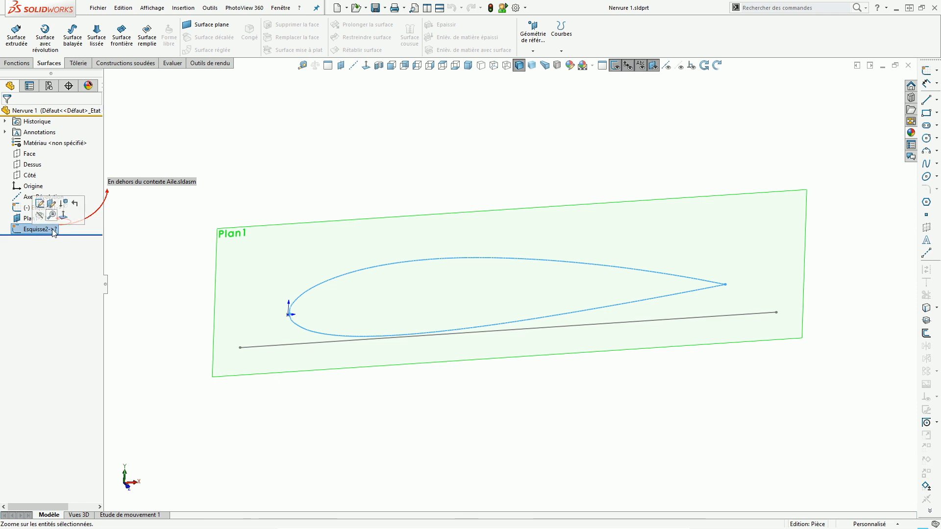
pyautogui.click(172, 242)
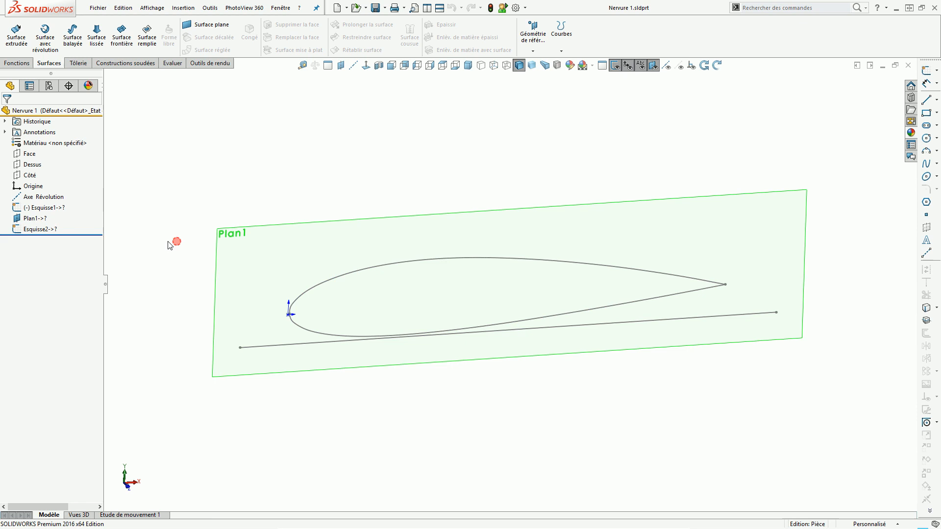
pyautogui.click(39, 232)
pyautogui.rightClick(39, 234)
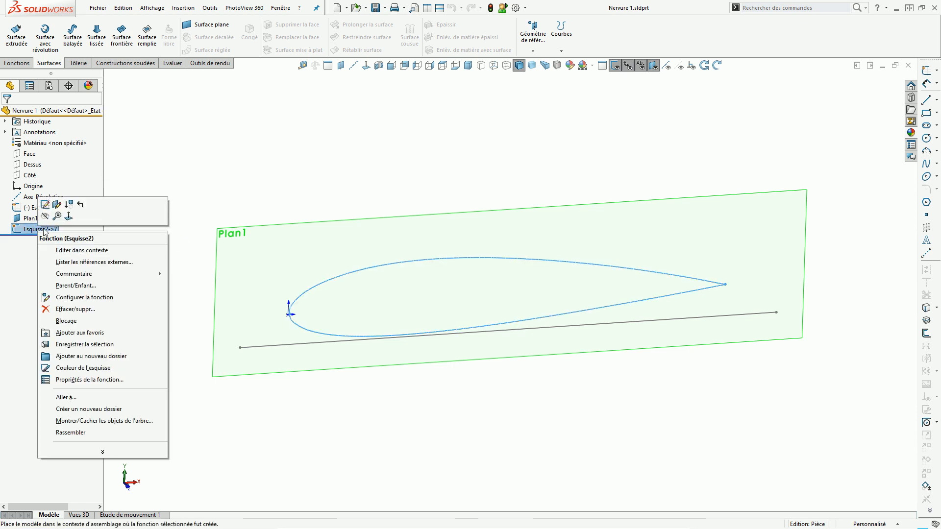
pyautogui.click(76, 262)
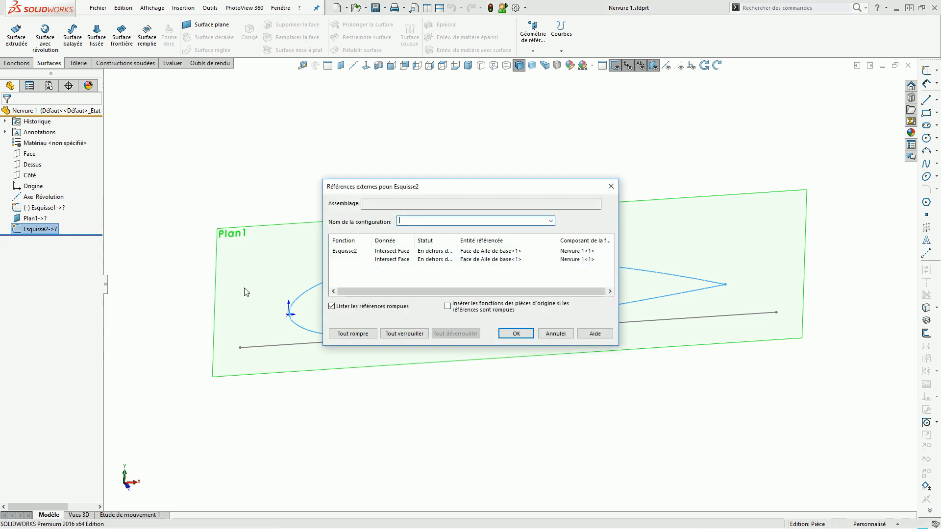
pyautogui.moveTo(456, 187)
pyautogui.mouseDown()
pyautogui.moveTo(307, 96)
pyautogui.moveTo(299, 232)
pyautogui.moveTo(322, 362)
pyautogui.moveTo(641, 383)
pyautogui.mouseUp()
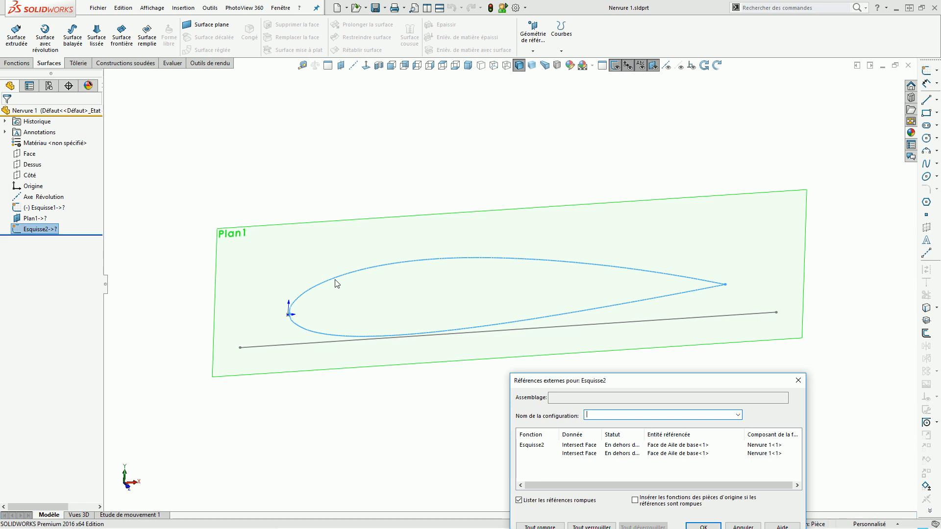
pyautogui.moveTo(623, 379); pyautogui.dragTo(729, 254)
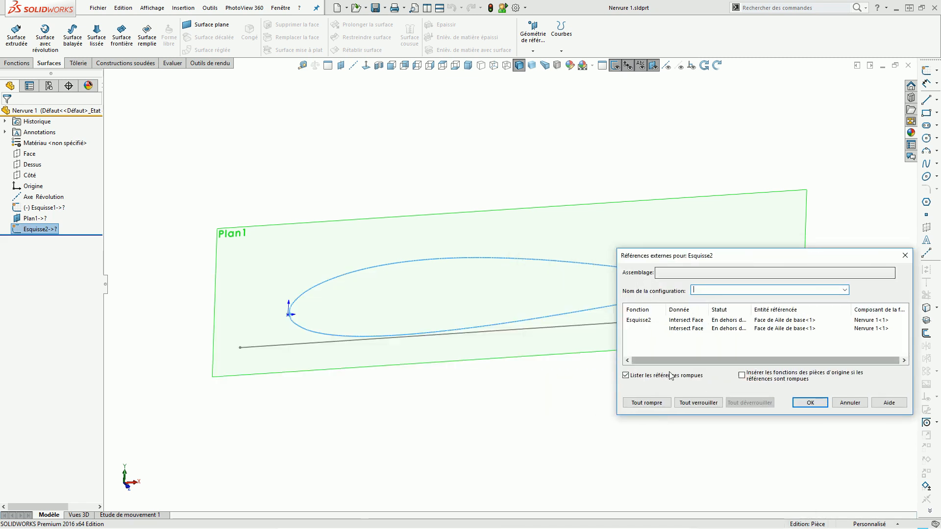
# Step: Break all external references of the Nervure 1 part and close the references list
pyautogui.click(643, 405)
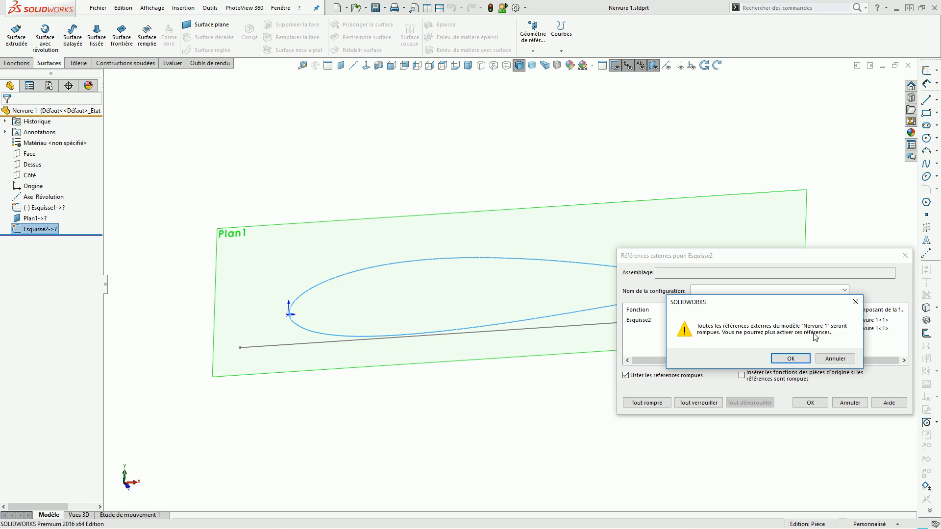
pyautogui.click(787, 360)
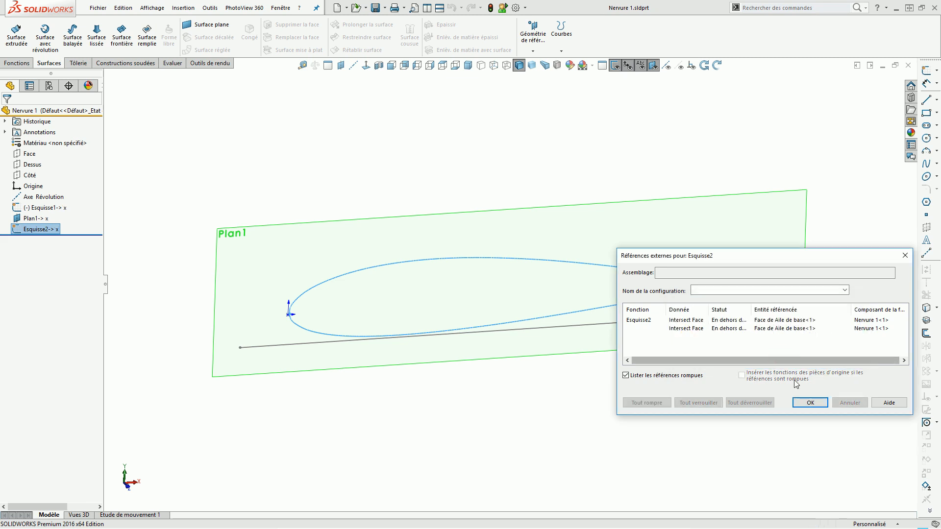
pyautogui.click(805, 404)
pyautogui.click(472, 413)
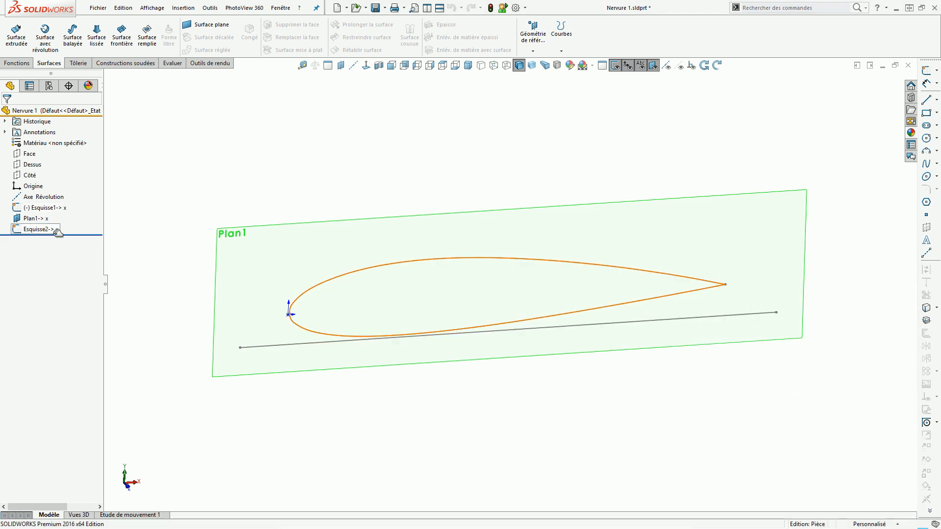
pyautogui.click(240, 200)
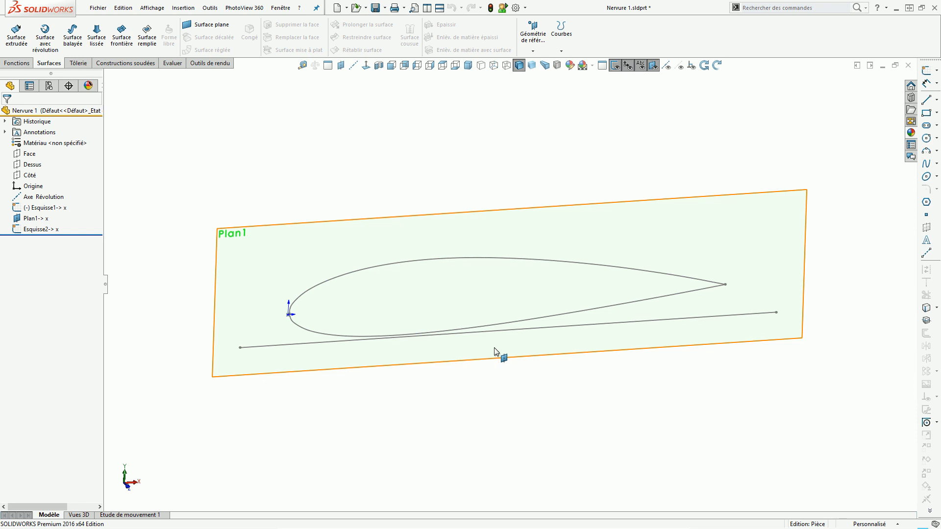
pyautogui.click(533, 260)
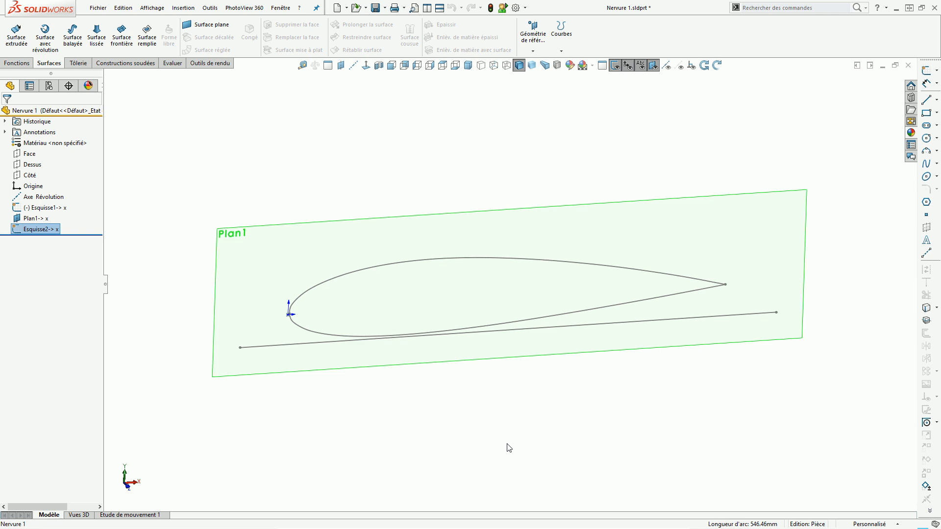
pyautogui.moveTo(478, 460)
pyautogui.mouseDown(button='middle')
pyautogui.moveTo(446, 414)
pyautogui.moveTo(452, 399)
pyautogui.mouseUp(button='middle')
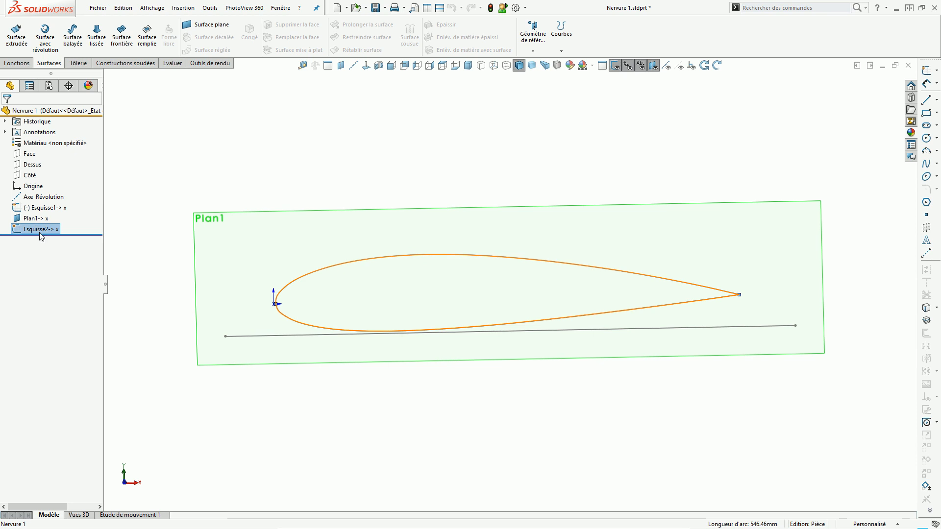
pyautogui.click(56, 230)
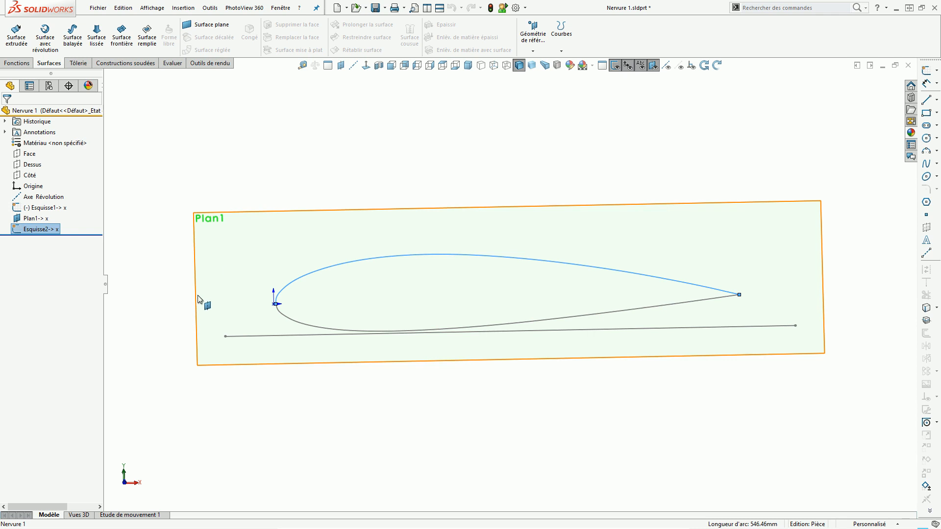
pyautogui.click(190, 284)
# Step: Extrude the airfoil sketch Esquisse2 as a blind boss 3 mm deep from the sketch plane
pyautogui.moveTo(418, 292); pyautogui.dragTo(366, 325, button='middle')
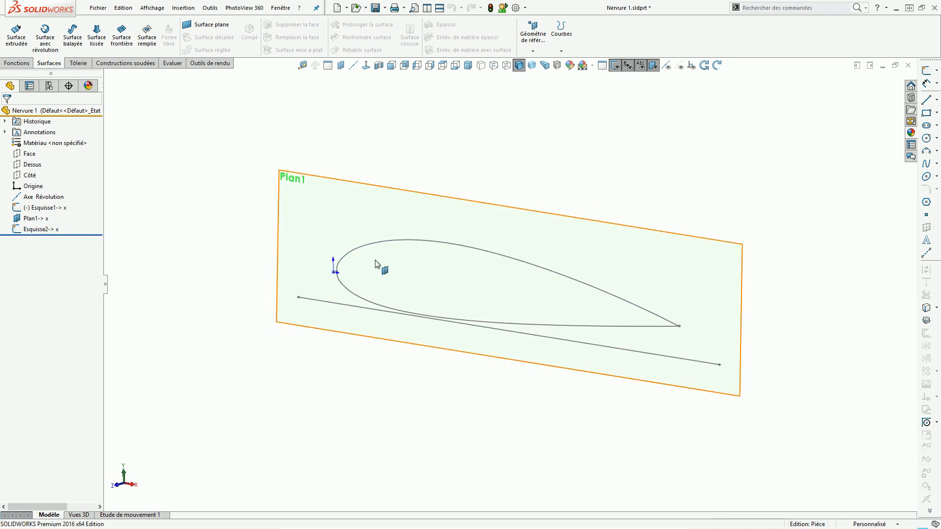
pyautogui.click(35, 231)
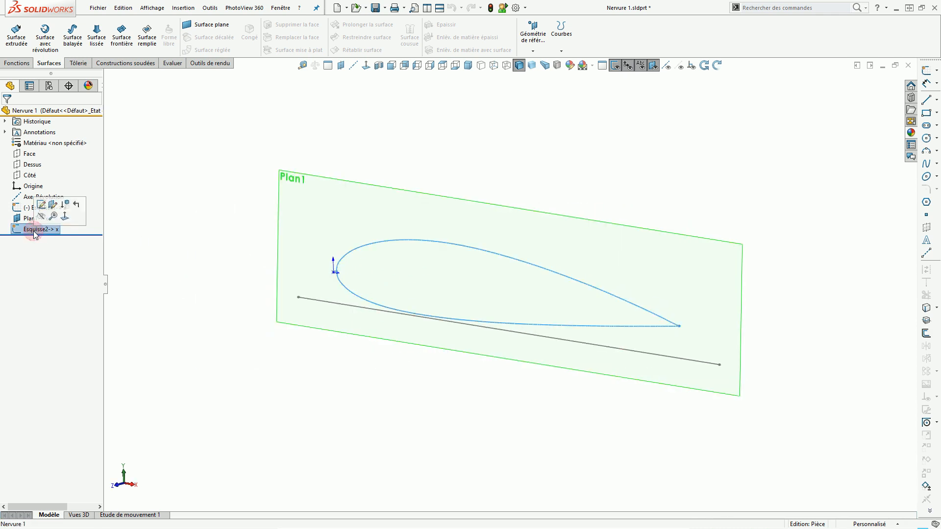
pyautogui.click(18, 64)
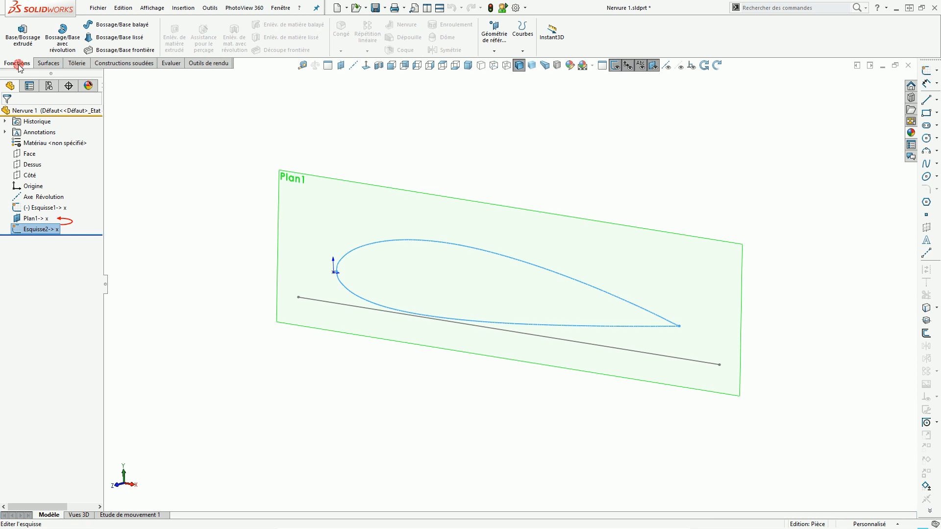
pyautogui.click(22, 32)
pyautogui.moveTo(302, 288); pyautogui.dragTo(464, 313, button='middle')
pyautogui.moveTo(454, 308); pyautogui.dragTo(582, 288)
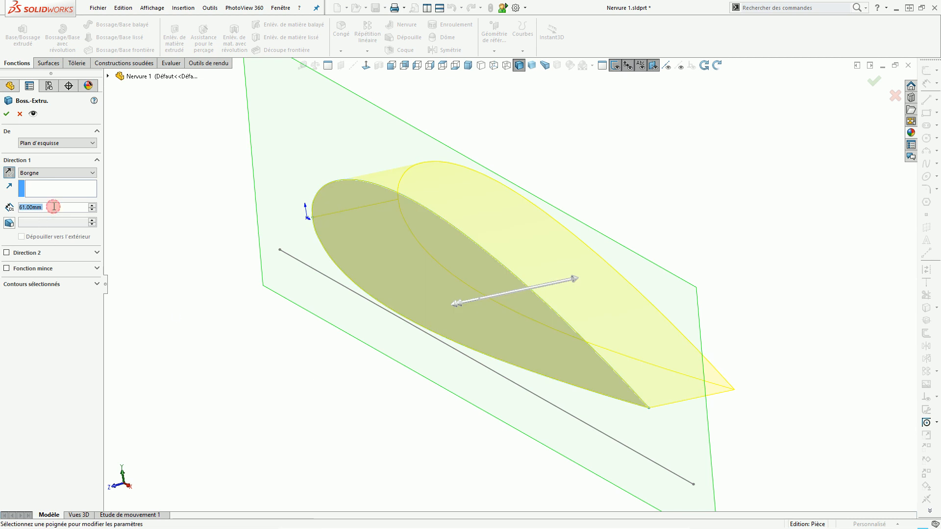
pyautogui.write('3')
pyautogui.press('Return')
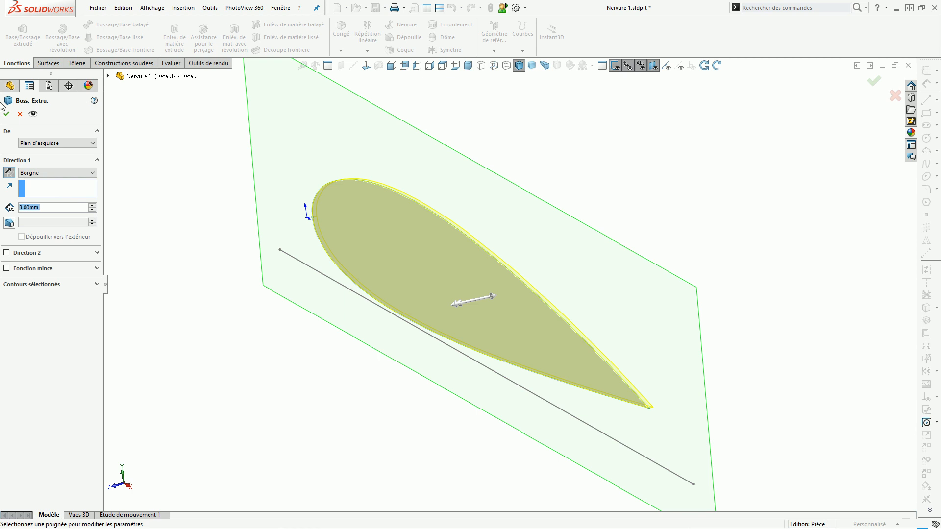
pyautogui.click(7, 114)
# Step: Hide the reference plane, the sketch line and the origin so only the rib body is displayed, in isometric view
pyautogui.click(606, 263)
pyautogui.hotkey('ctrl', '8')
pyautogui.click(653, 65)
pyautogui.click(636, 158)
pyautogui.hotkey('ctrl', '1')
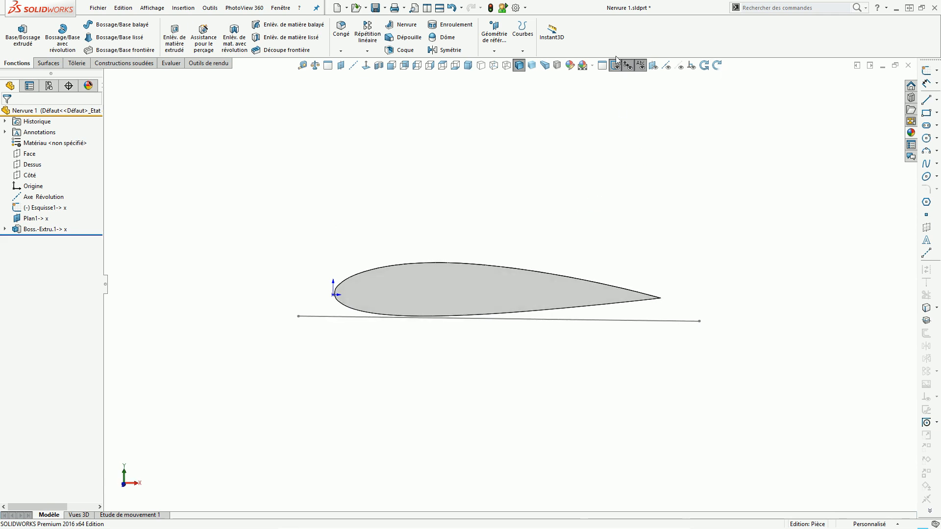
pyautogui.click(615, 66)
pyautogui.click(628, 66)
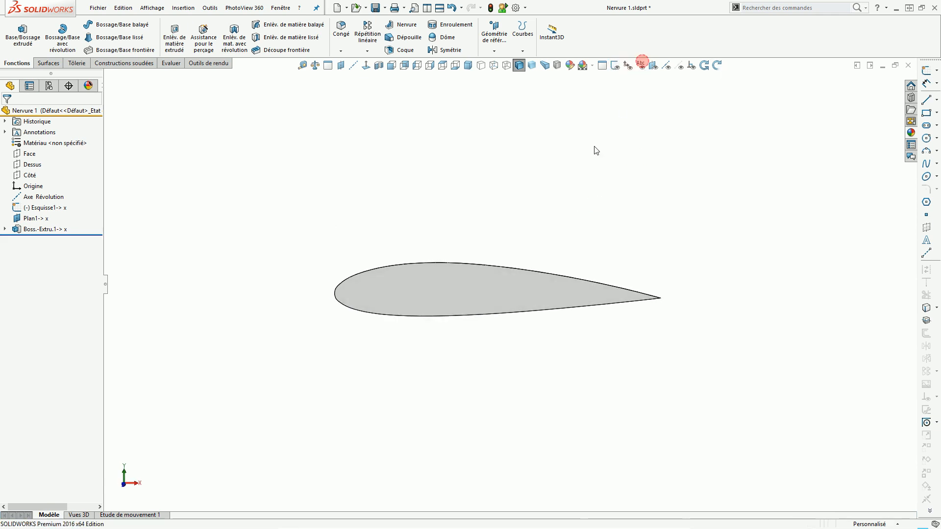
pyautogui.hotkey('ctrl', '7')
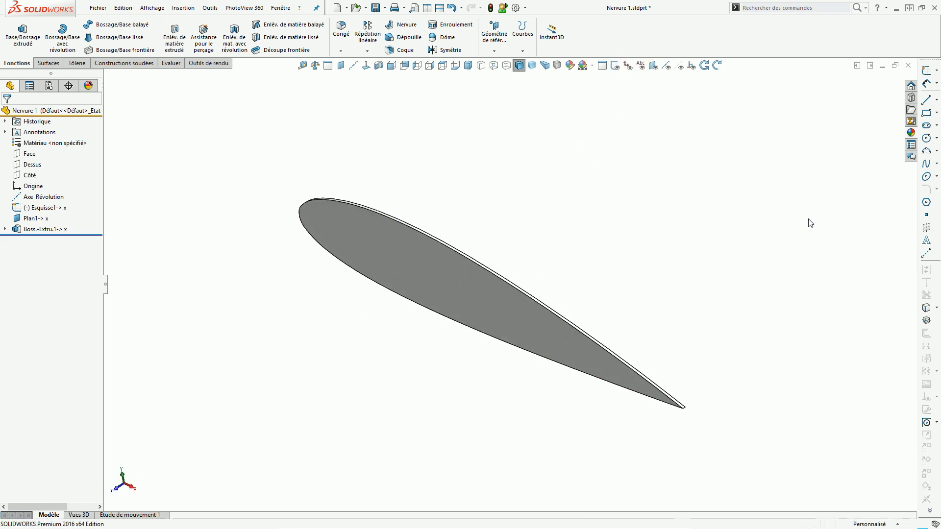
# Step: Fill in the part's custom properties with Nom_Piece "Nervure 1" and Type DXF, and apply them
pyautogui.click(910, 144)
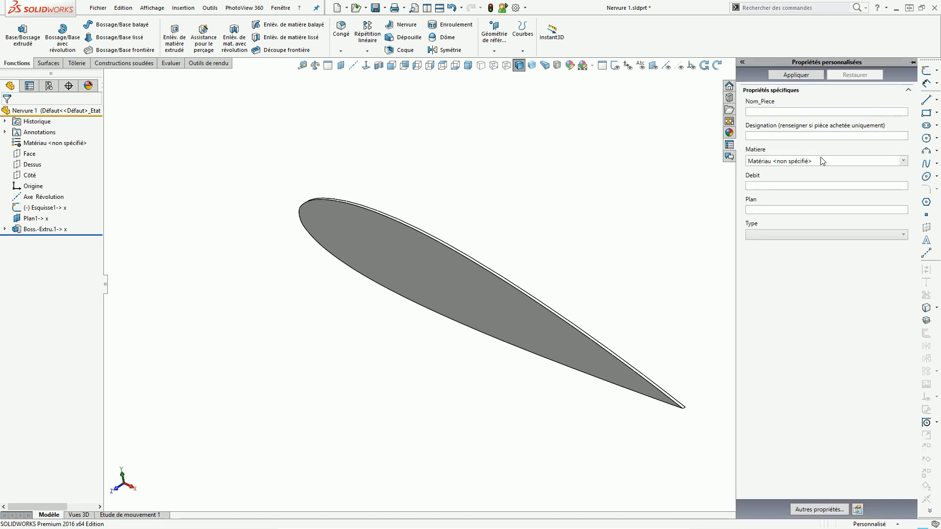
pyautogui.click(765, 112)
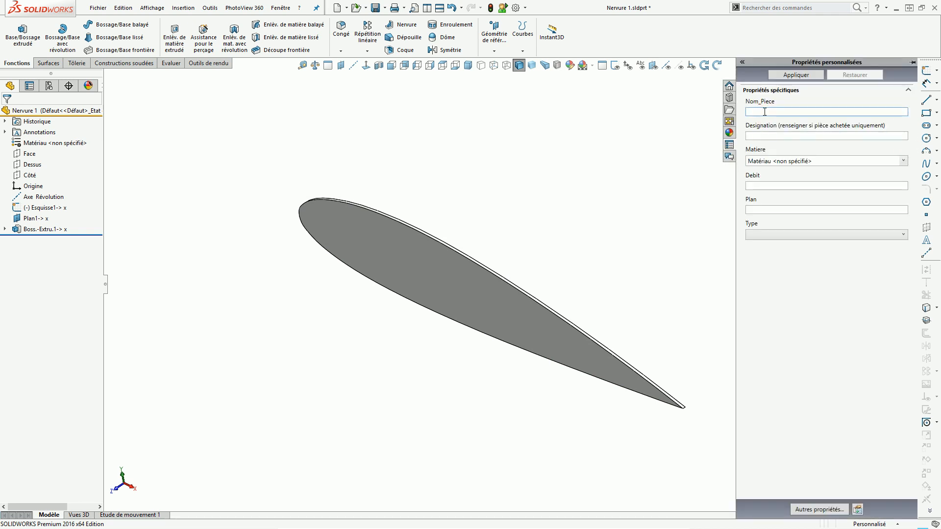
pyautogui.write('Nervure 1')
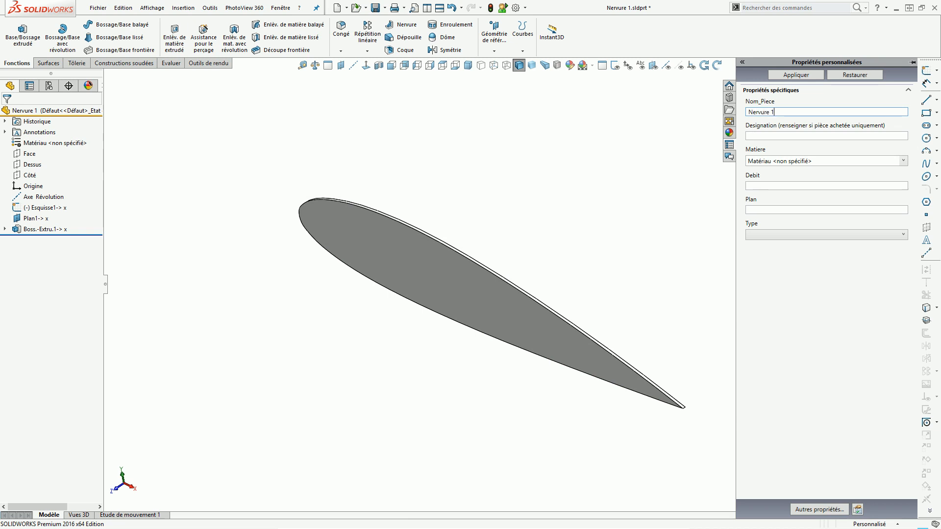
pyautogui.click(771, 134)
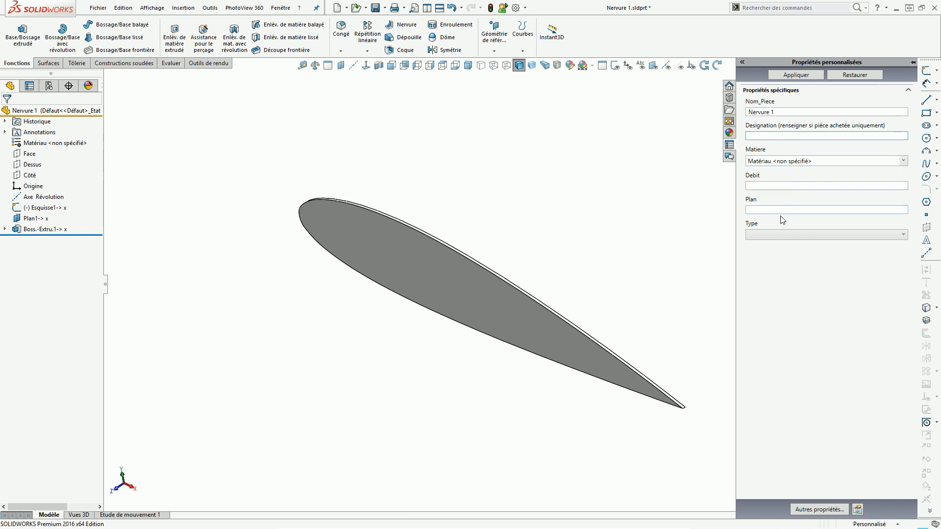
pyautogui.click(767, 238)
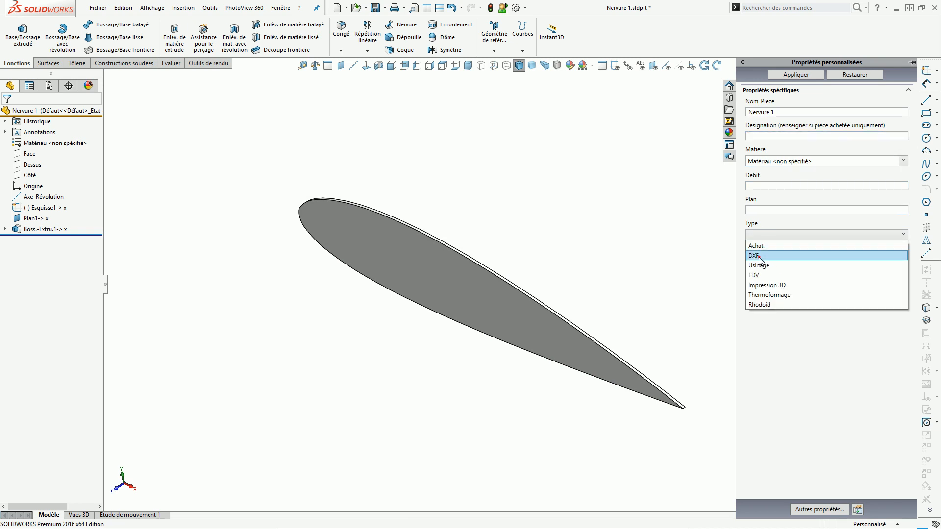
pyautogui.click(758, 256)
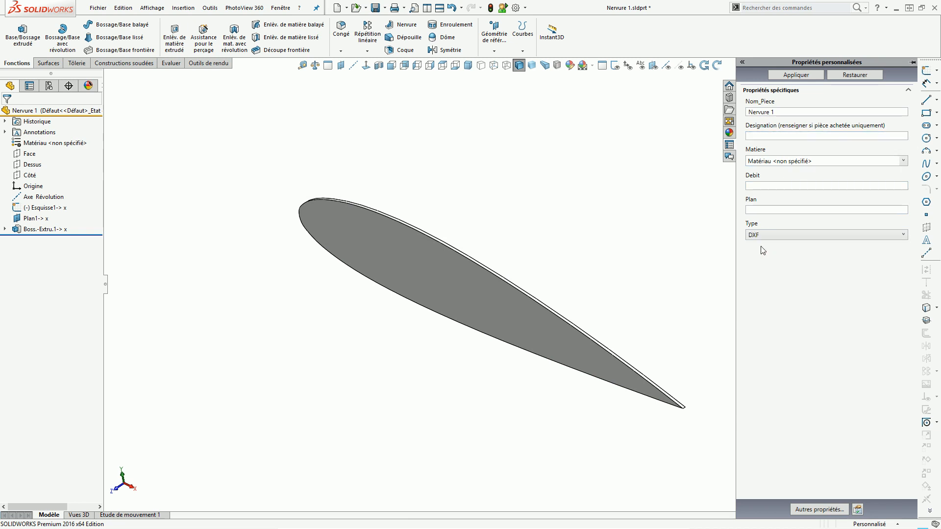
pyautogui.click(813, 76)
# Step: Assign the custom material CTP 30/10 from the CTP category of Matériaux personnalisés to the rib
pyautogui.click(903, 161)
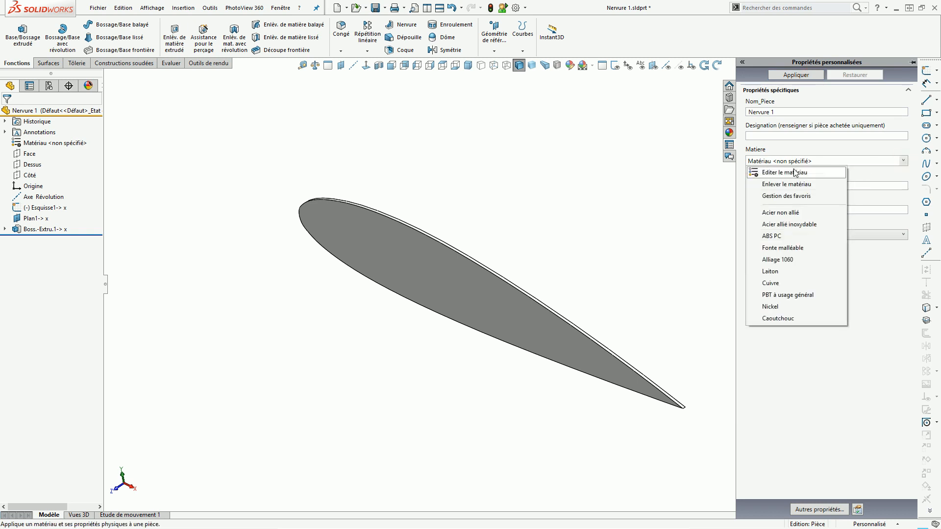
pyautogui.click(771, 170)
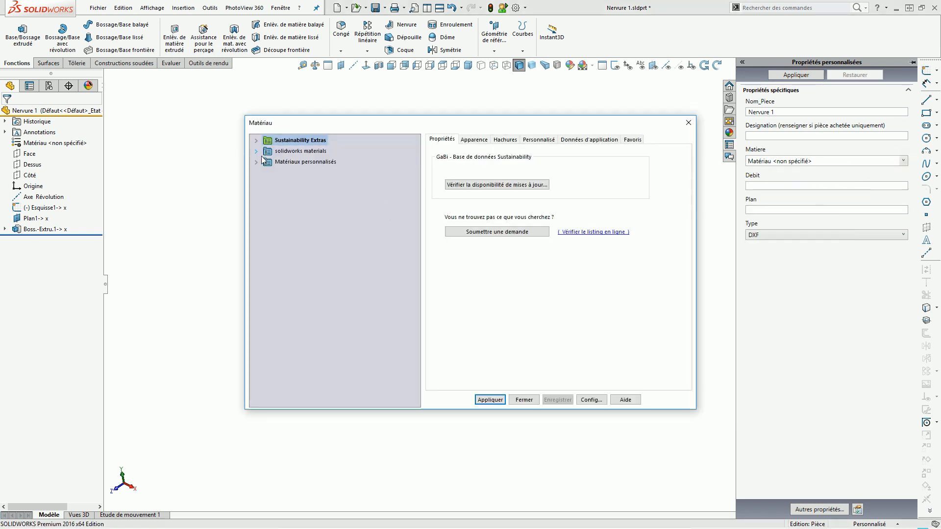
pyautogui.click(256, 162)
pyautogui.click(268, 195)
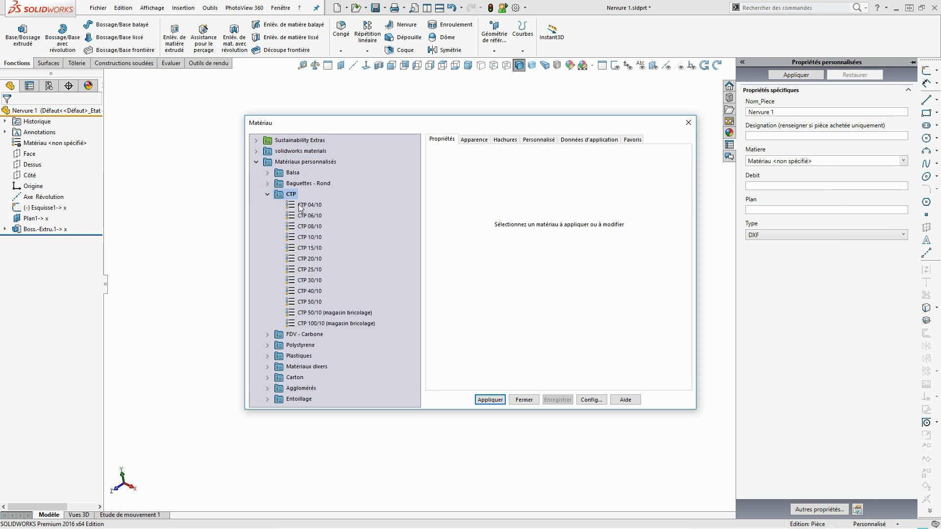
pyautogui.click(309, 280)
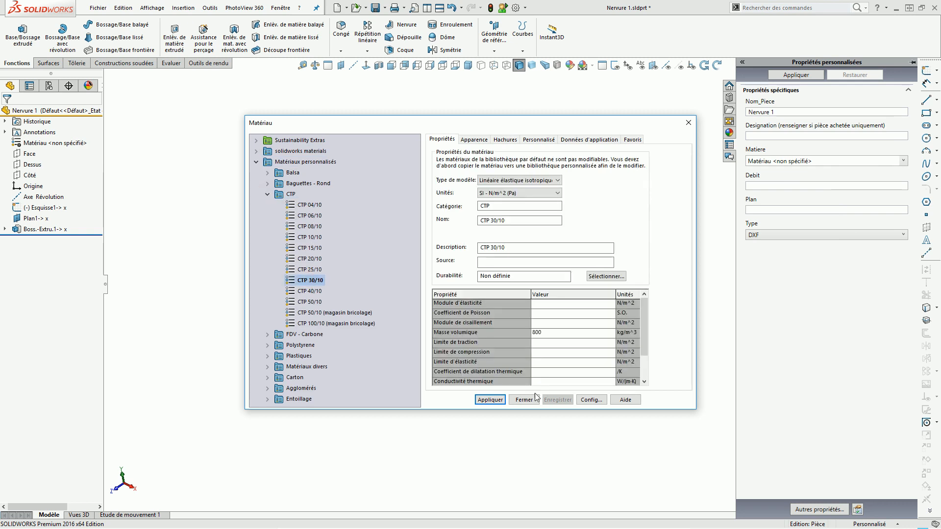
pyautogui.click(488, 400)
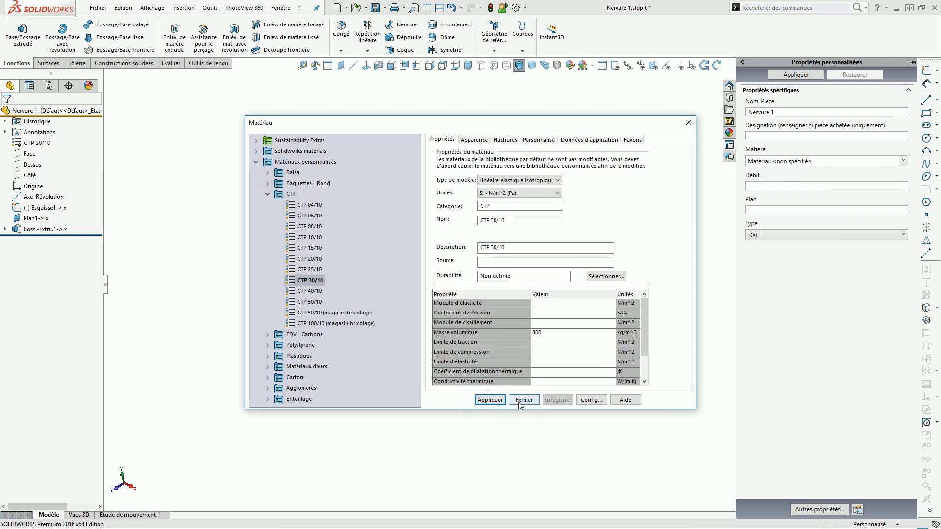
pyautogui.click(523, 400)
# Step: Inspect the wood texture on the rib and check its mass properties
pyautogui.moveTo(525, 361); pyautogui.dragTo(547, 258, button='middle')
pyautogui.scroll(-7, 390, 294)
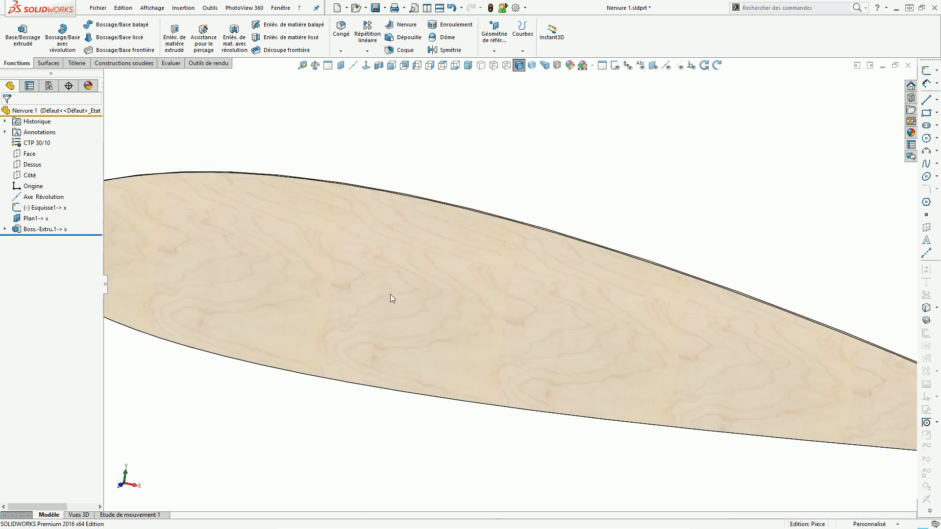
pyautogui.scroll(7, 418, 316)
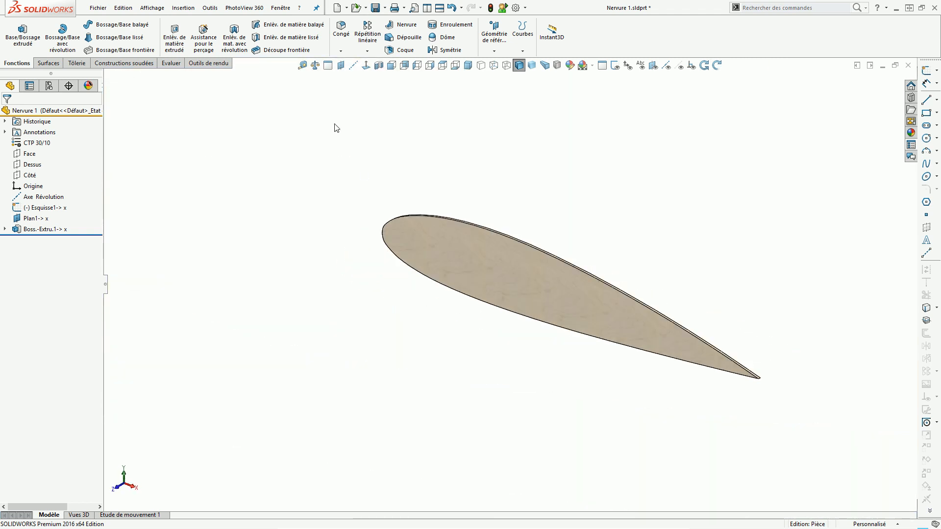
pyautogui.click(315, 65)
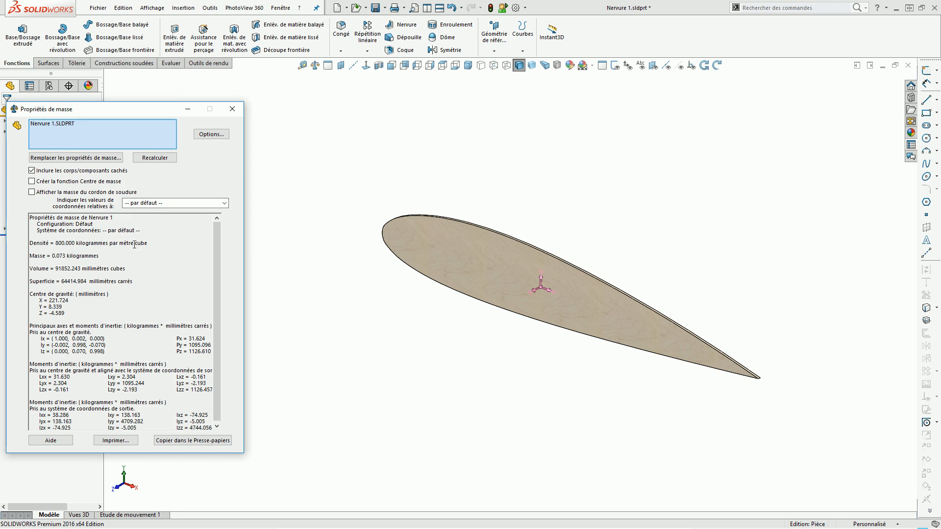
pyautogui.click(233, 109)
# Step: Save the Nervure 1 part and close it to return to the Aile assembly
pyautogui.click(375, 8)
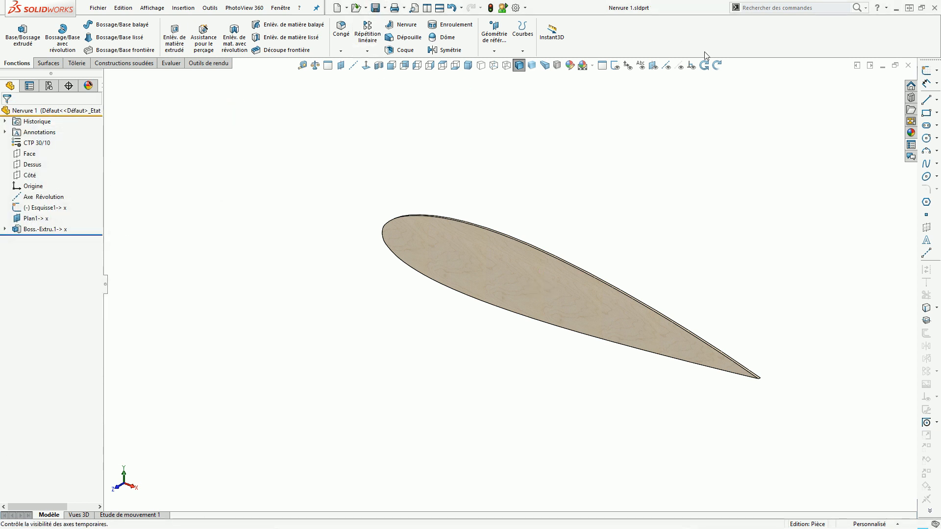
pyautogui.click(908, 65)
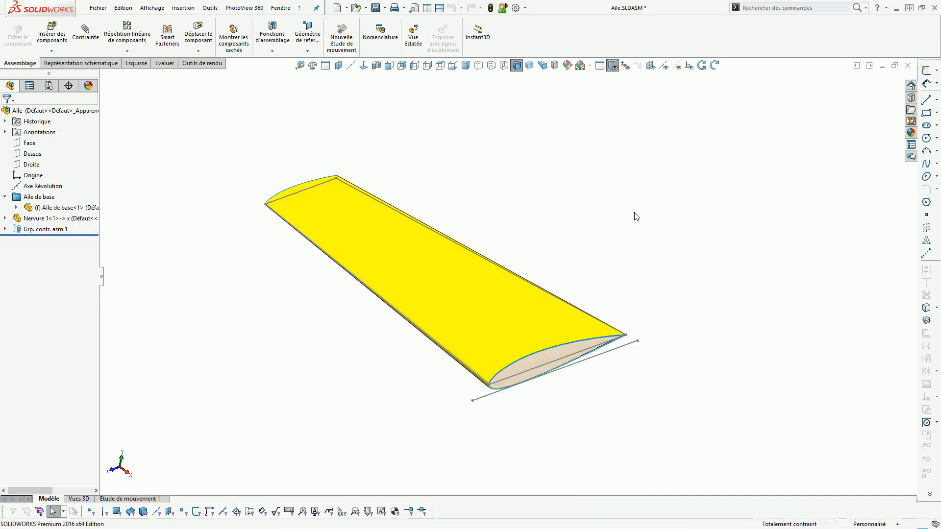
# Step: Examine the Aile de base wing surface and the Nervure 1 rib at its end from several angles
pyautogui.moveTo(560, 337); pyautogui.dragTo(556, 275, button='middle')
pyautogui.scroll(-5, 515, 318)
pyautogui.moveTo(572, 358); pyautogui.dragTo(492, 276, button='middle')
pyautogui.scroll(4, 492, 275)
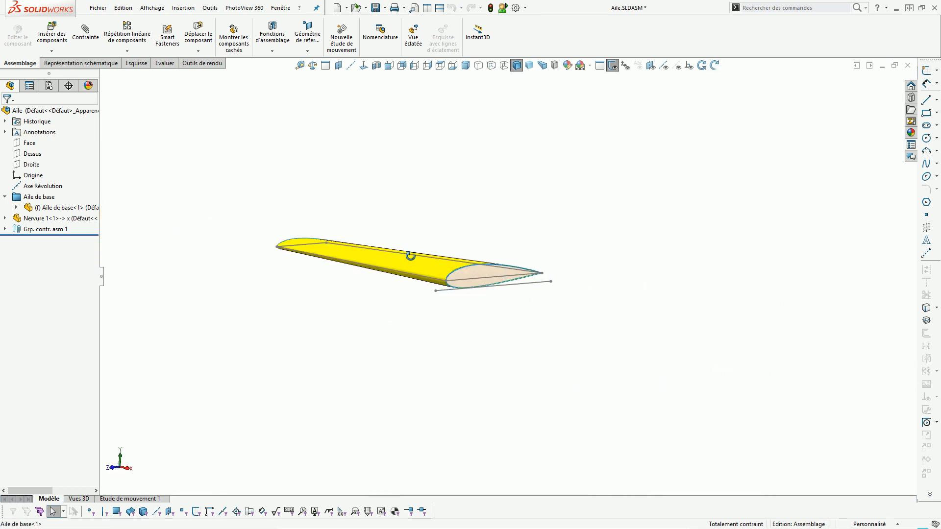
pyautogui.moveTo(410, 255); pyautogui.dragTo(393, 261, button='middle')
pyautogui.click(393, 260)
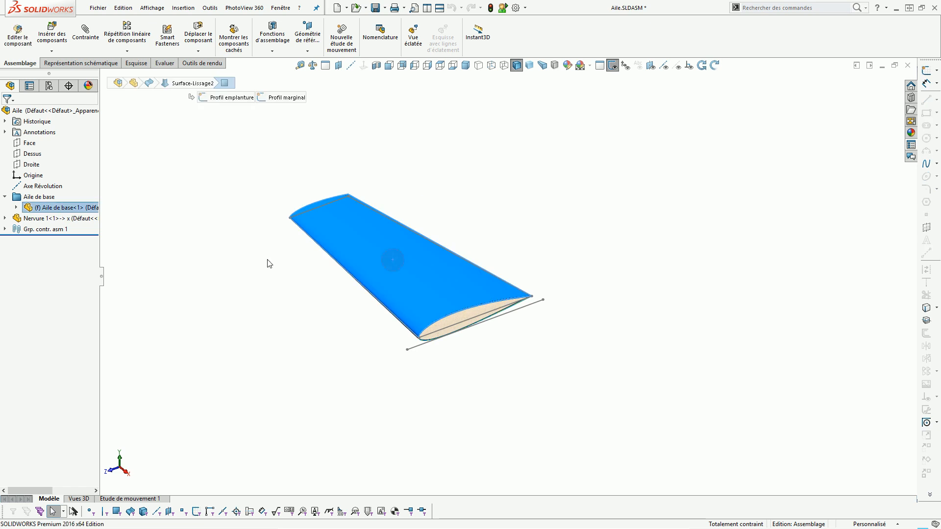
pyautogui.click(54, 207)
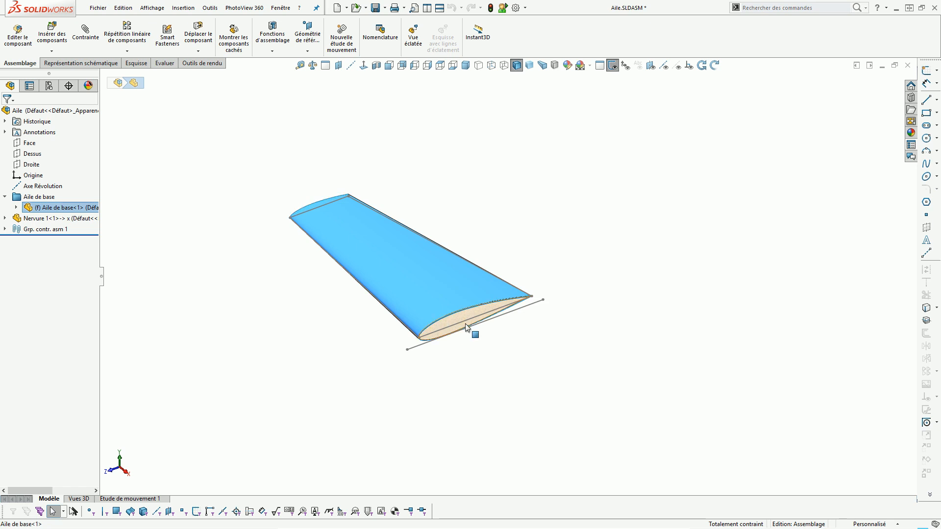
pyautogui.click(333, 354)
pyautogui.moveTo(351, 344); pyautogui.dragTo(378, 340, button='middle')
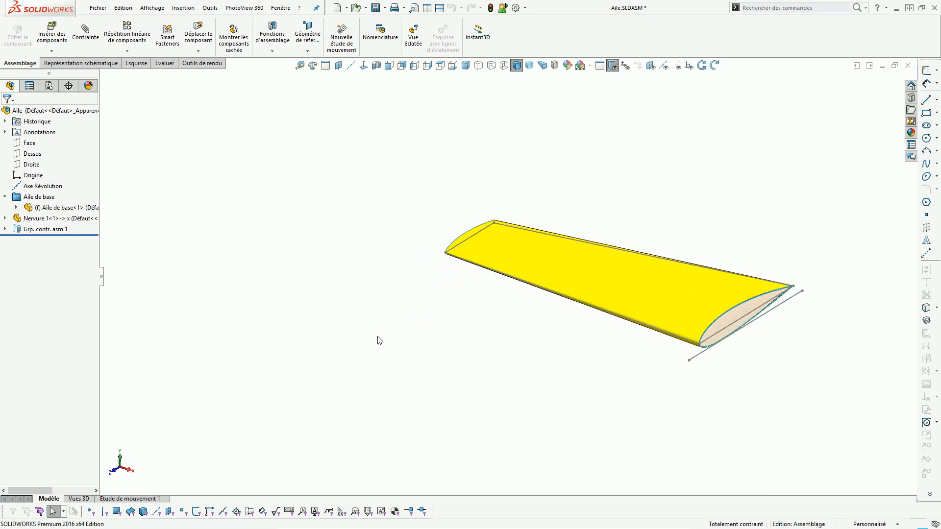
# Step: Examine the tip end of the Aile de base wing opposite the Nervure 1 rib, including its profile line
pyautogui.click(5, 198)
pyautogui.moveTo(297, 283); pyautogui.dragTo(562, 270, button='middle')
pyautogui.scroll(-6, 563, 270)
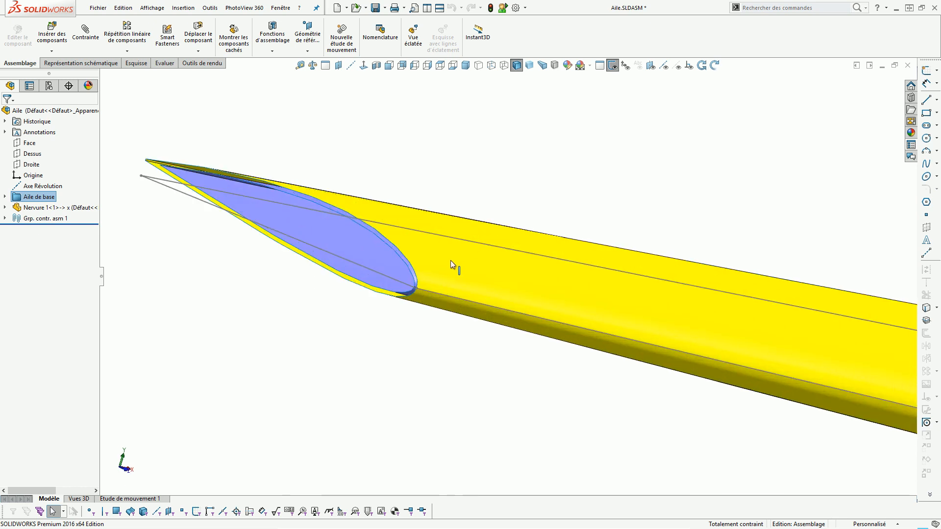
pyautogui.moveTo(428, 293)
pyautogui.mouseDown(button='middle')
pyautogui.moveTo(417, 313)
pyautogui.moveTo(426, 279)
pyautogui.mouseUp(button='middle')
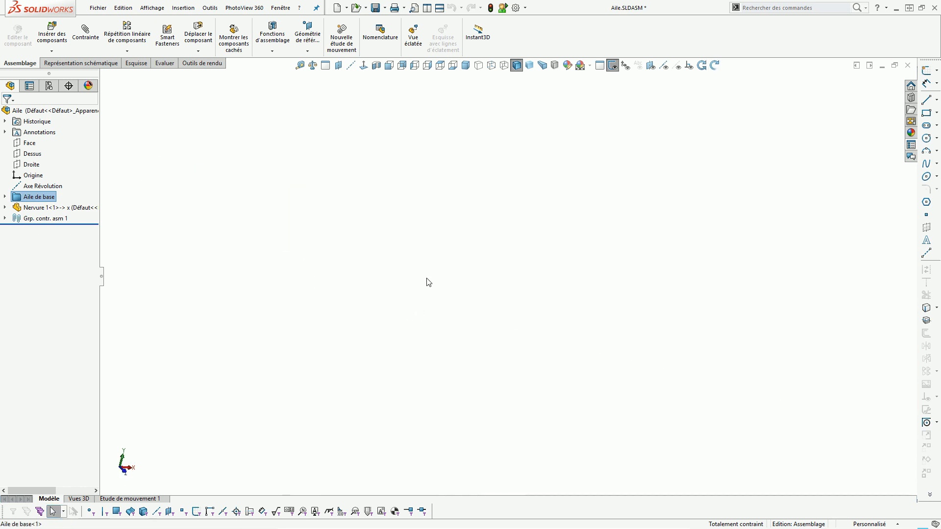
pyautogui.press('f')
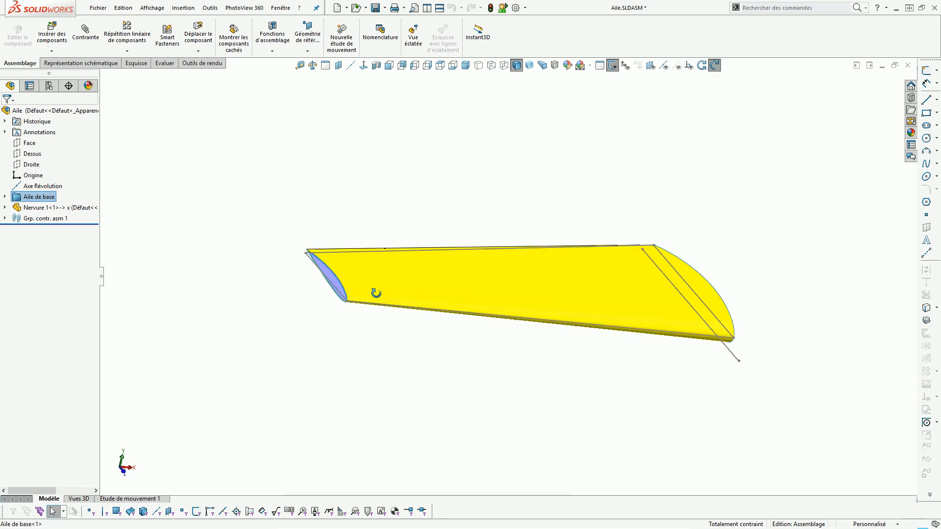
pyautogui.scroll(-4, 346, 312)
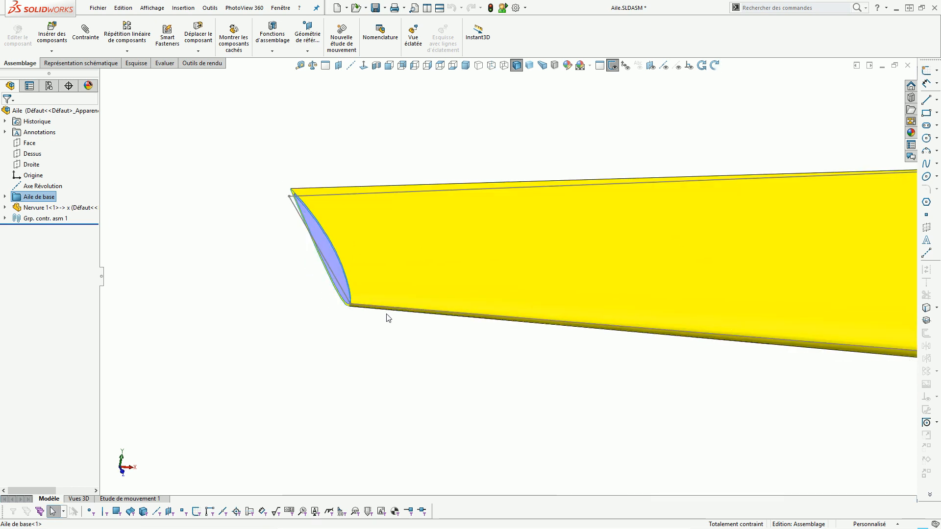
pyautogui.scroll(-3, 386, 301)
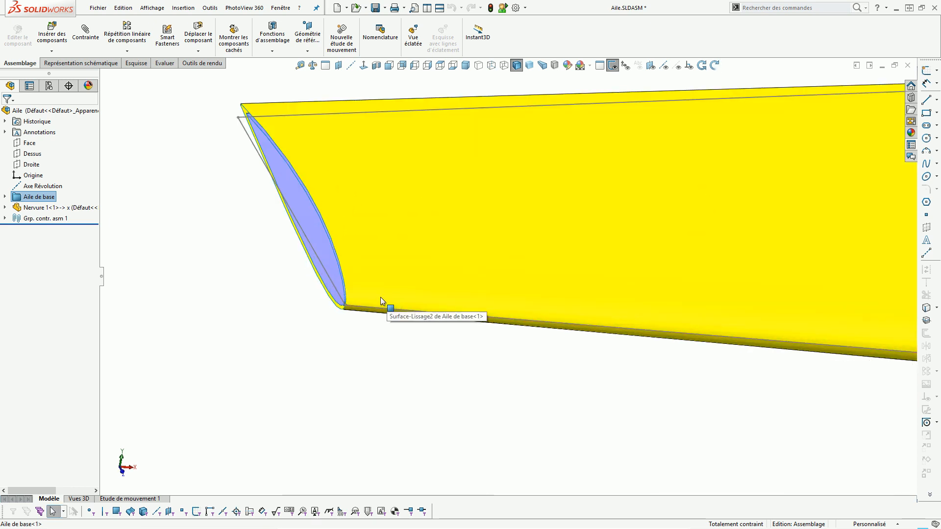
pyautogui.click(342, 299)
pyautogui.scroll(3, 275, 285)
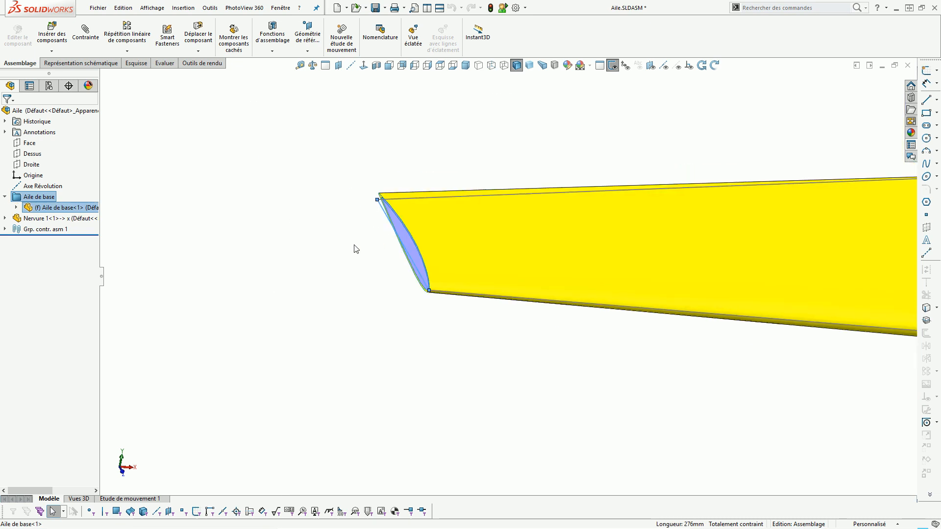
pyautogui.scroll(2, 332, 247)
pyautogui.moveTo(332, 247); pyautogui.dragTo(370, 293, button='middle')
pyautogui.click(378, 269)
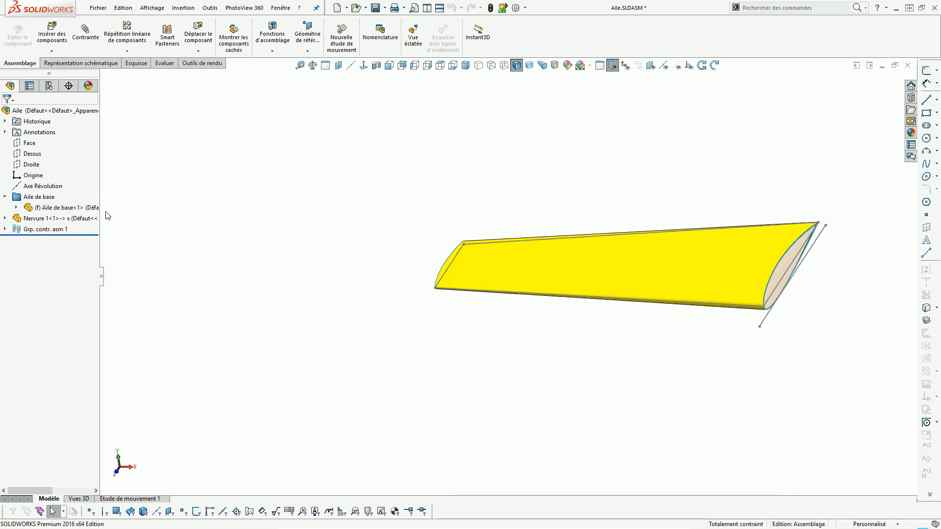
pyautogui.click(30, 165)
pyautogui.click(31, 165)
pyautogui.moveTo(434, 238); pyautogui.dragTo(443, 255, button='middle')
pyautogui.scroll(-3, 452, 291)
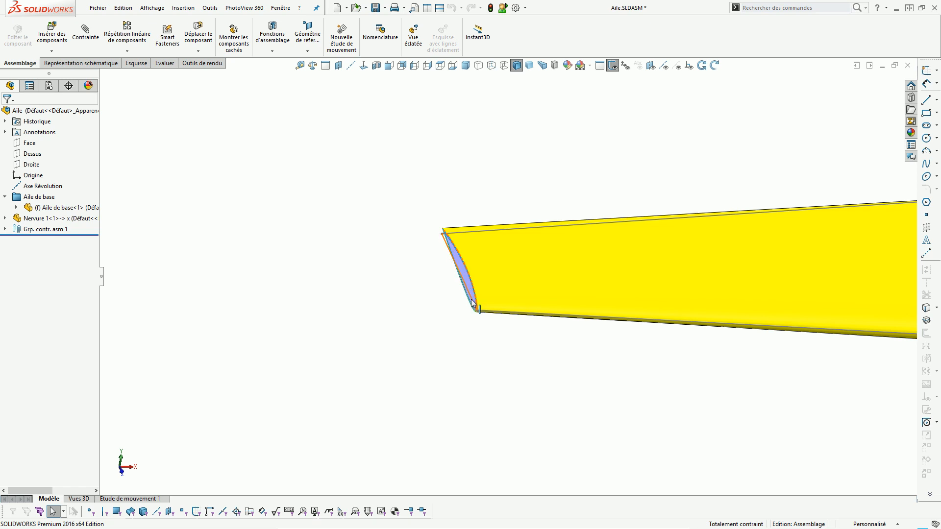
# Step: Hide the Aile de base component and inspect the Nervure 1 rib on its own
pyautogui.click(162, 228)
pyautogui.click(44, 211)
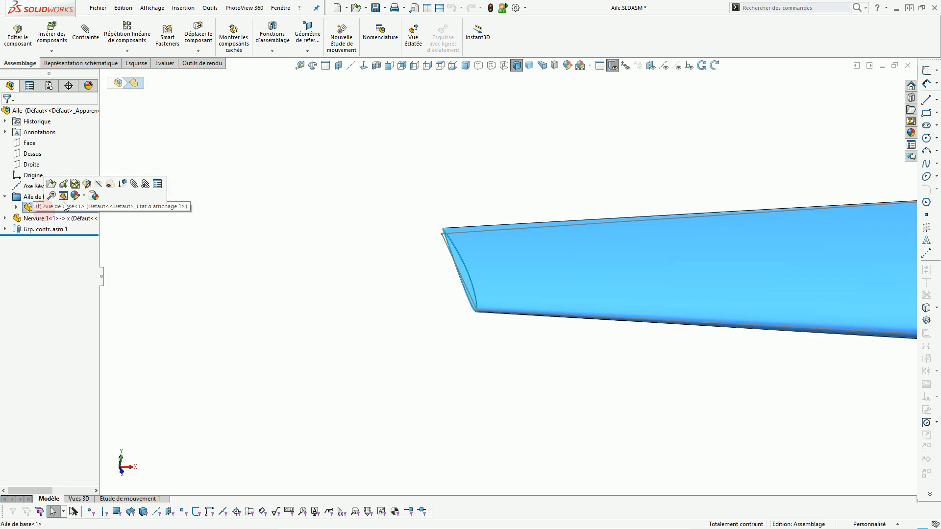
pyautogui.click(123, 190)
pyautogui.click(183, 204)
pyautogui.scroll(5, 455, 261)
pyautogui.moveTo(563, 255); pyautogui.dragTo(458, 238, button='middle')
pyautogui.scroll(-4, 645, 290)
pyautogui.scroll(-4, 646, 294)
pyautogui.click(428, 263)
pyautogui.scroll(3, 431, 264)
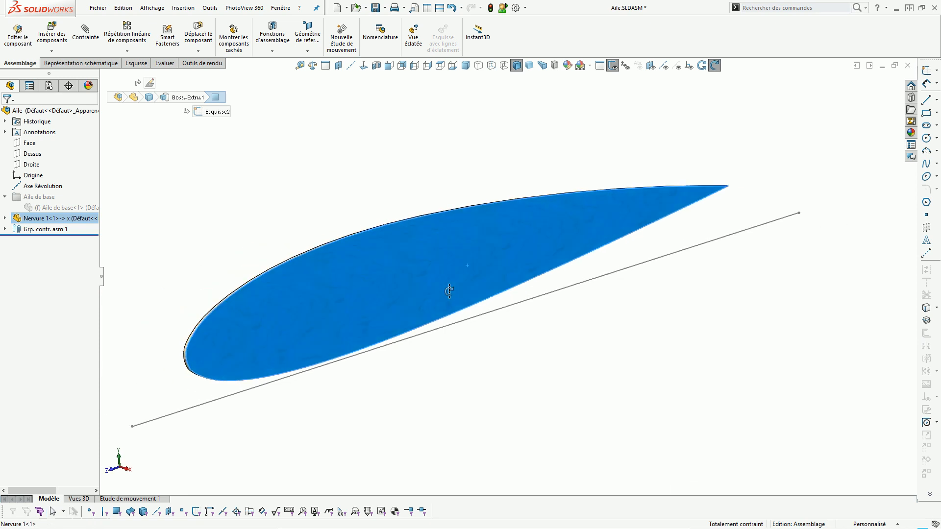
pyautogui.click(431, 201)
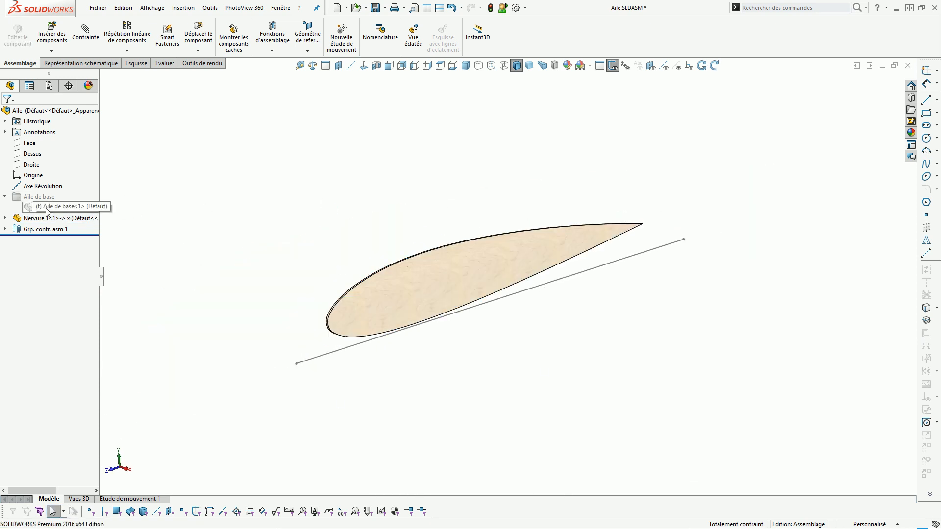
# Step: Show the Aile de base component again and view the complete wing from end to end
pyautogui.click(46, 211)
pyautogui.click(103, 186)
pyautogui.scroll(5, 411, 294)
pyautogui.scroll(-6, 279, 252)
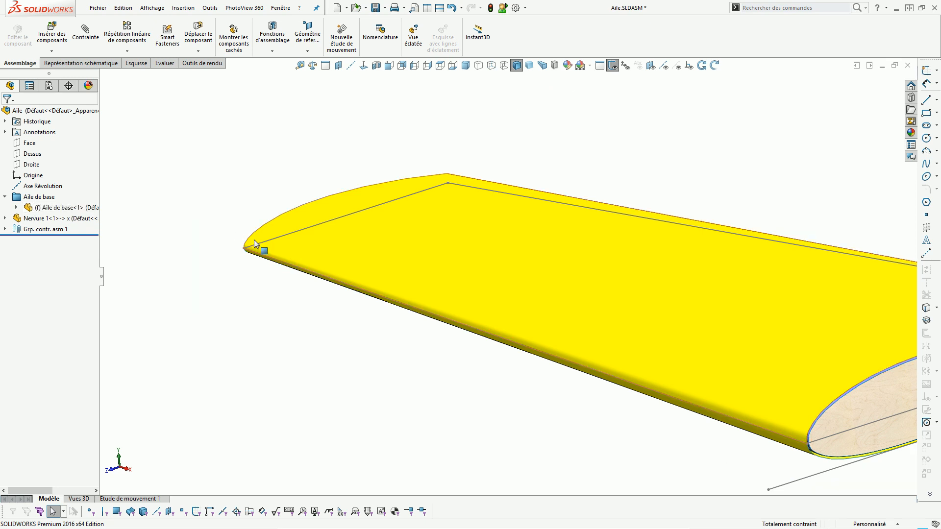
pyautogui.scroll(5, 257, 276)
pyautogui.moveTo(419, 308); pyautogui.dragTo(436, 340, button='middle')
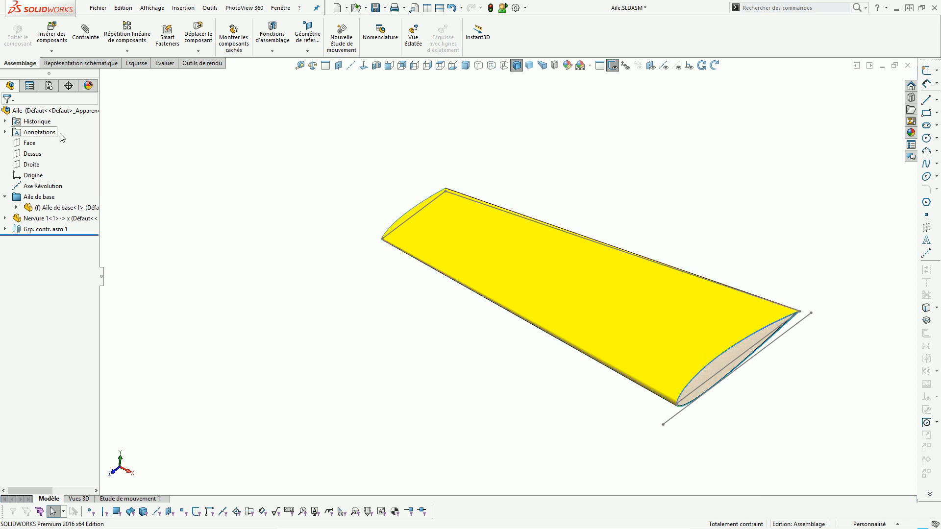
# Step: Create a reference plane offset 1000 mm from the Droite plane, with the offset reversed toward the wing tip
pyautogui.click(31, 172)
pyautogui.click(30, 165)
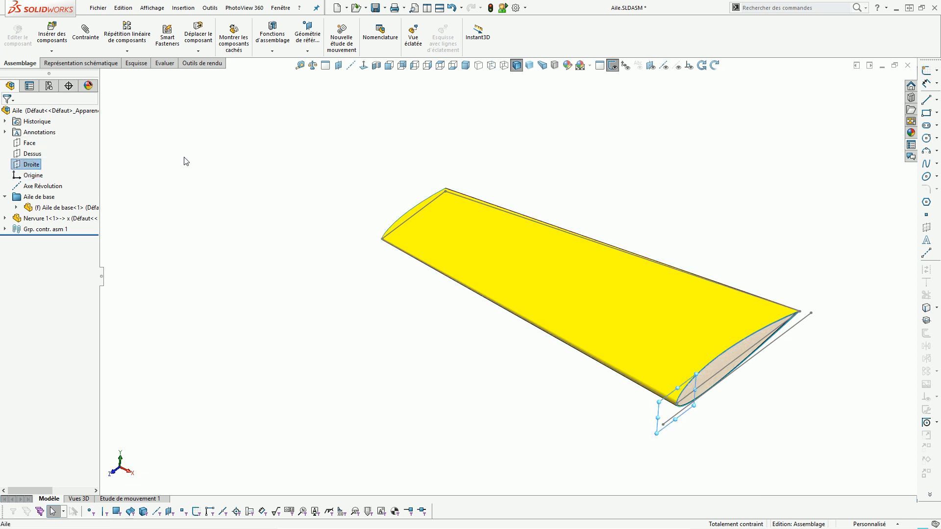
pyautogui.click(337, 67)
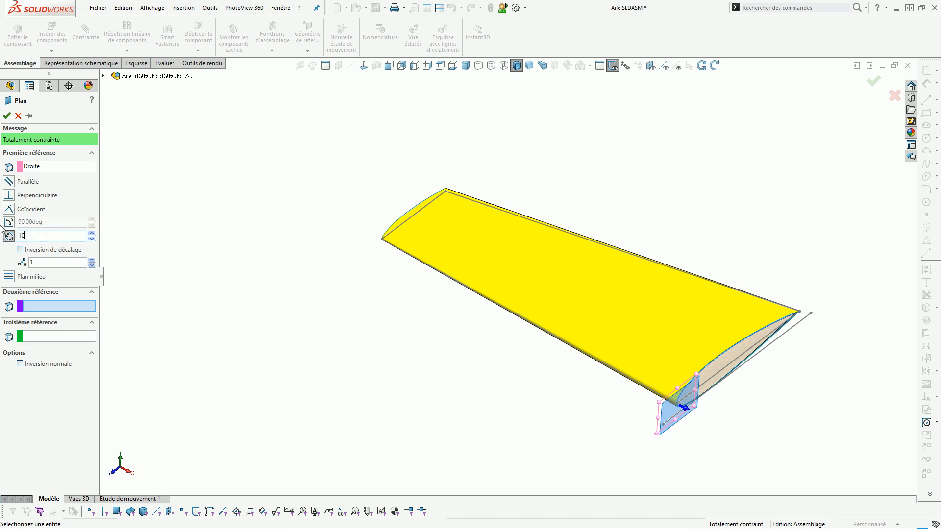
pyautogui.click(57, 254)
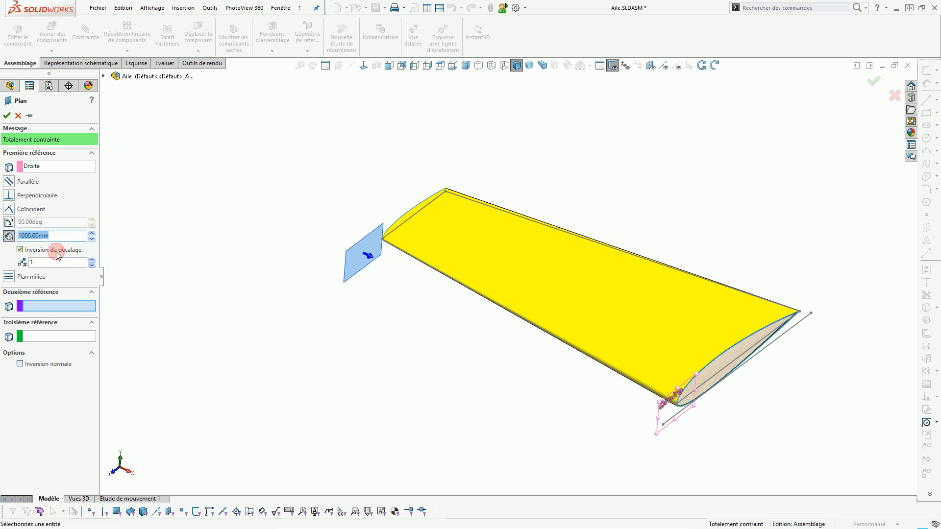
pyautogui.click(7, 115)
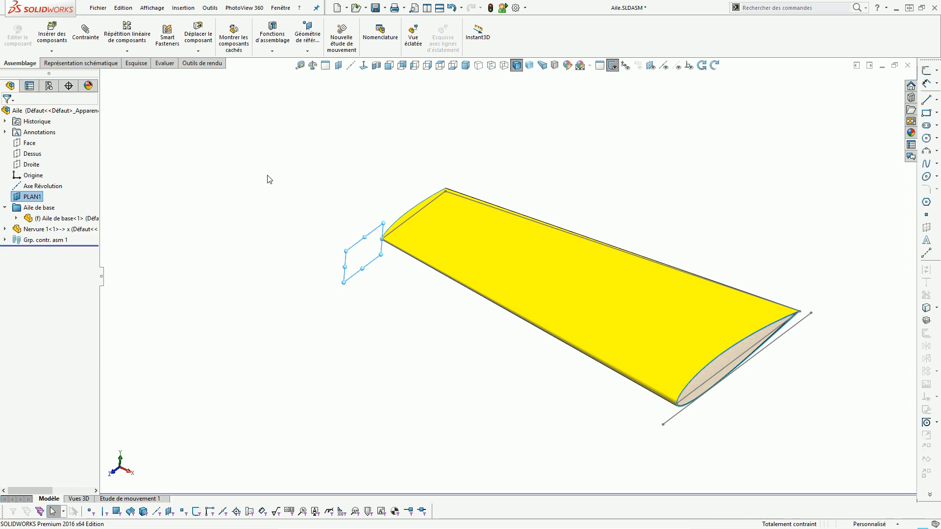
# Step: Stretch the border of PLAN1 so that it spans the full chord of the wing profile
pyautogui.click(364, 66)
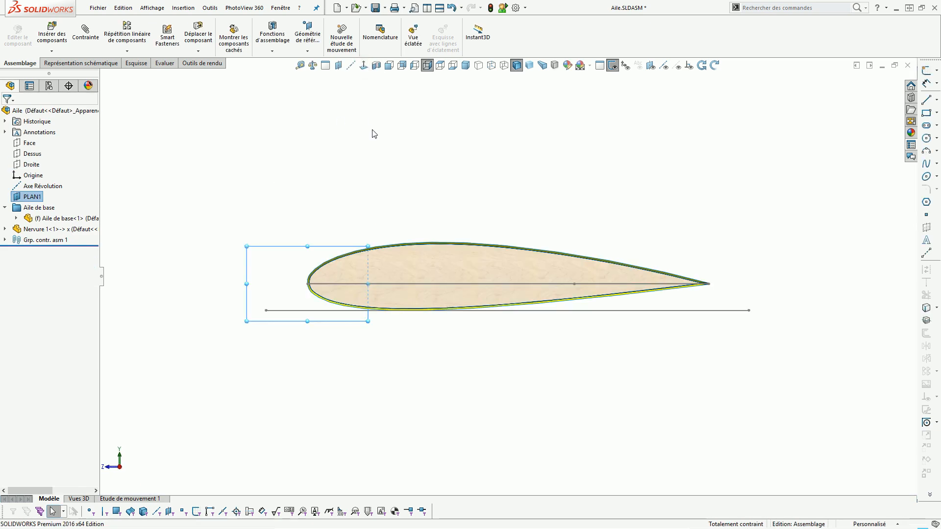
pyautogui.moveTo(368, 286); pyautogui.dragTo(771, 285)
pyautogui.scroll(4, 514, 195)
pyautogui.moveTo(514, 196); pyautogui.dragTo(459, 234, button='middle')
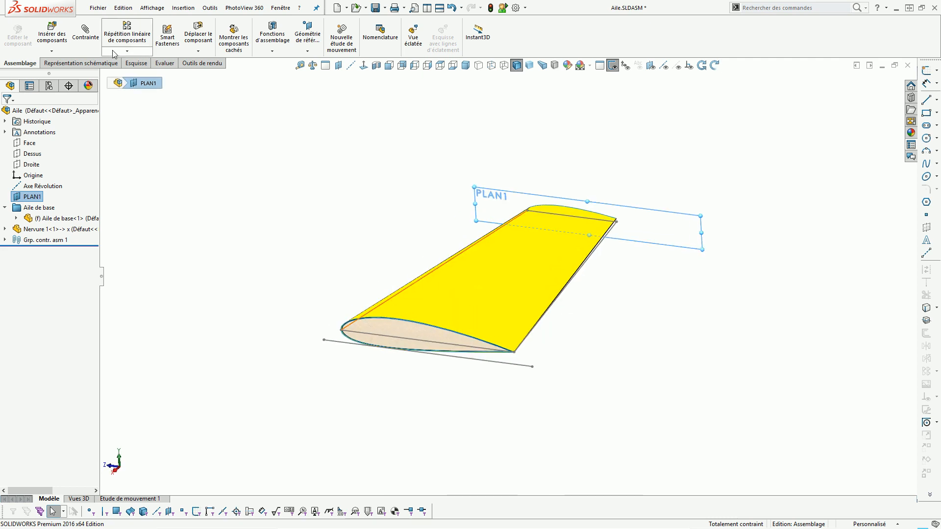
pyautogui.click(52, 51)
pyautogui.click(69, 77)
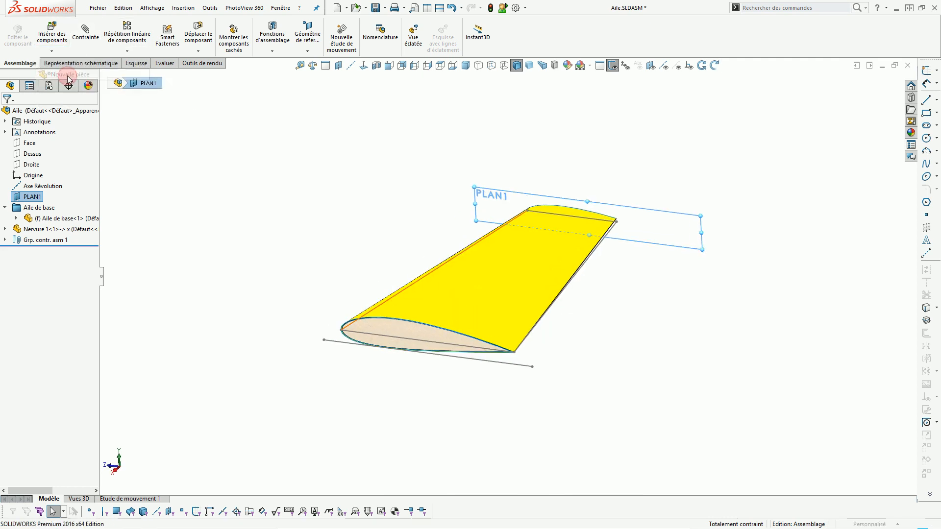
pyautogui.click(493, 197)
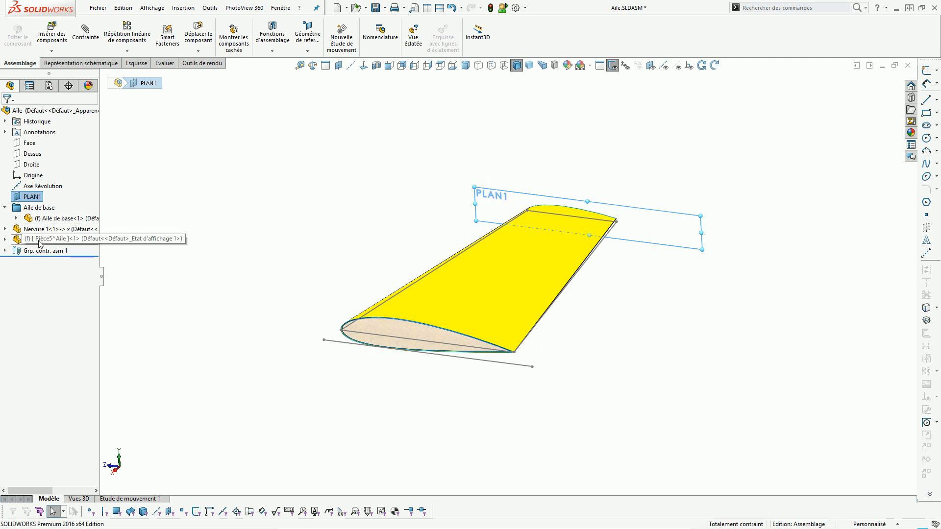
pyautogui.click(5, 241)
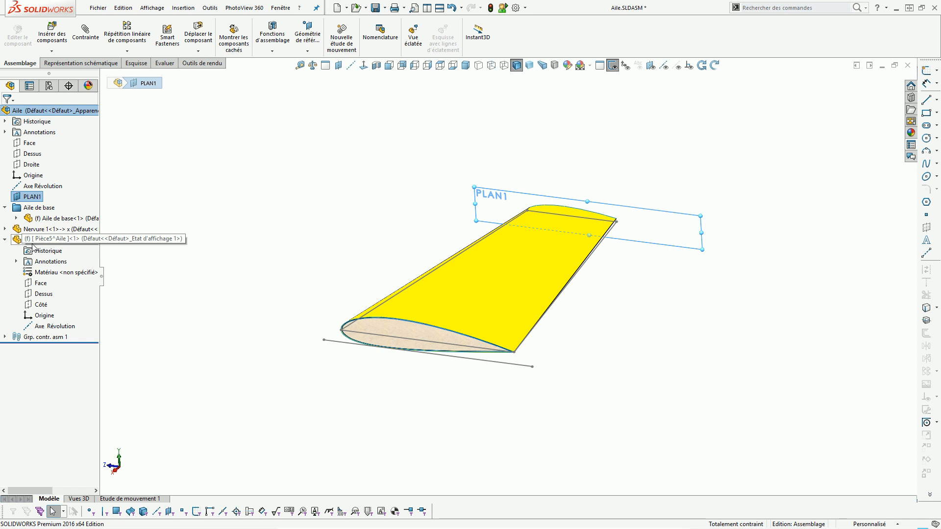
pyautogui.click(33, 243)
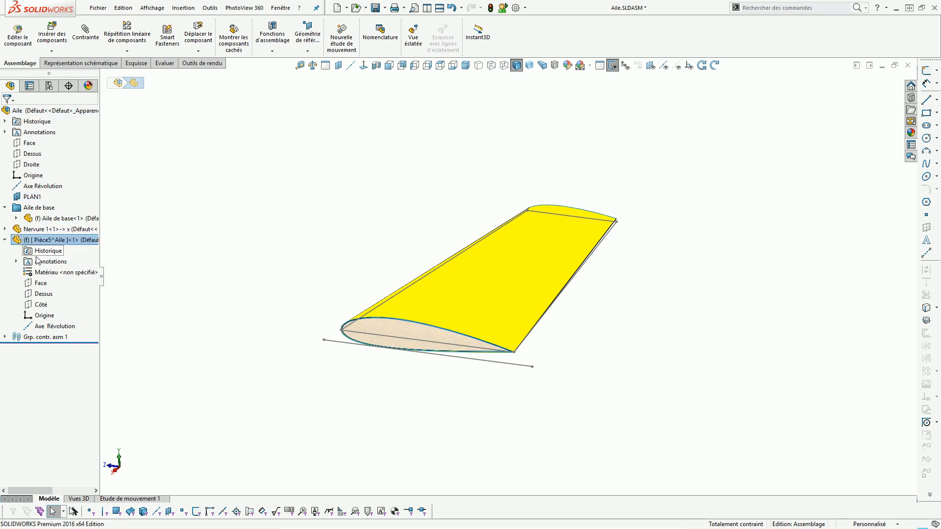
pyautogui.press('Delete')
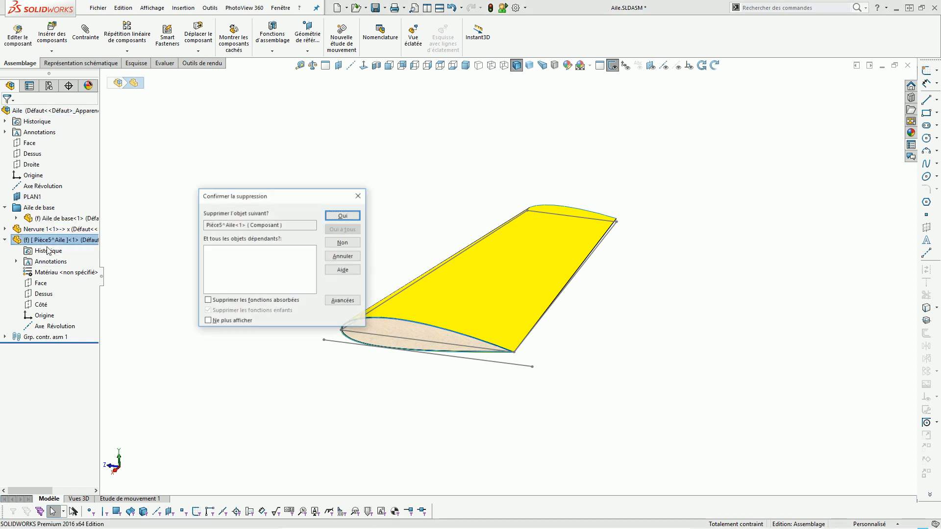
pyautogui.press('Return')
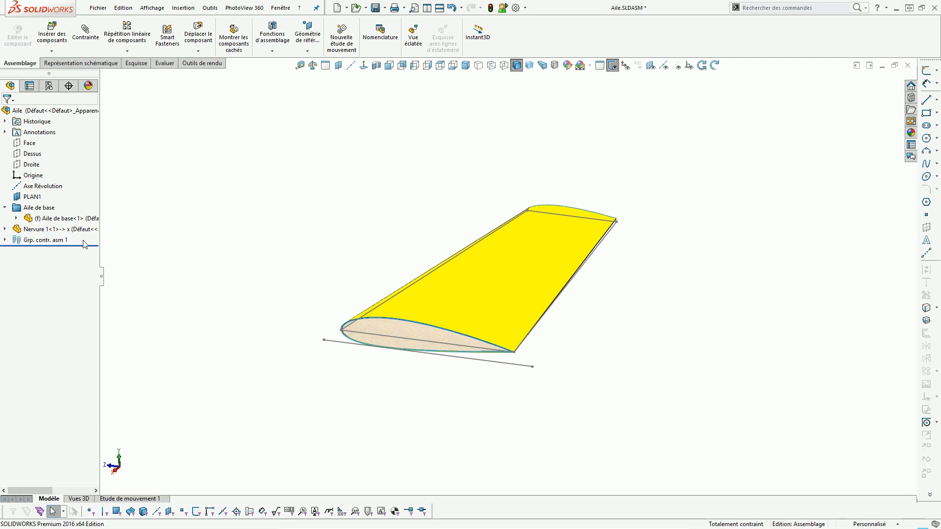
# Step: Insert a new part into the Aile assembly, placed on PLAN1
pyautogui.click(33, 197)
pyautogui.click(231, 205)
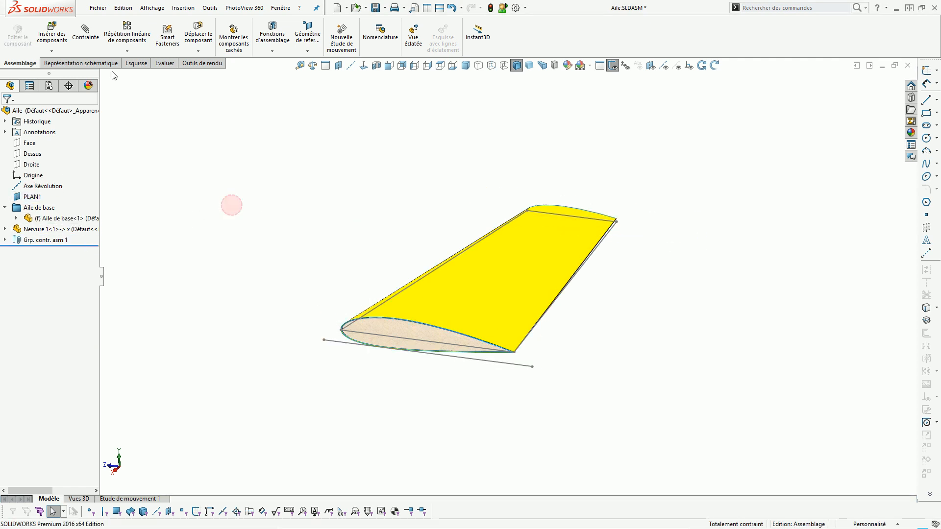
pyautogui.click(51, 51)
pyautogui.click(70, 74)
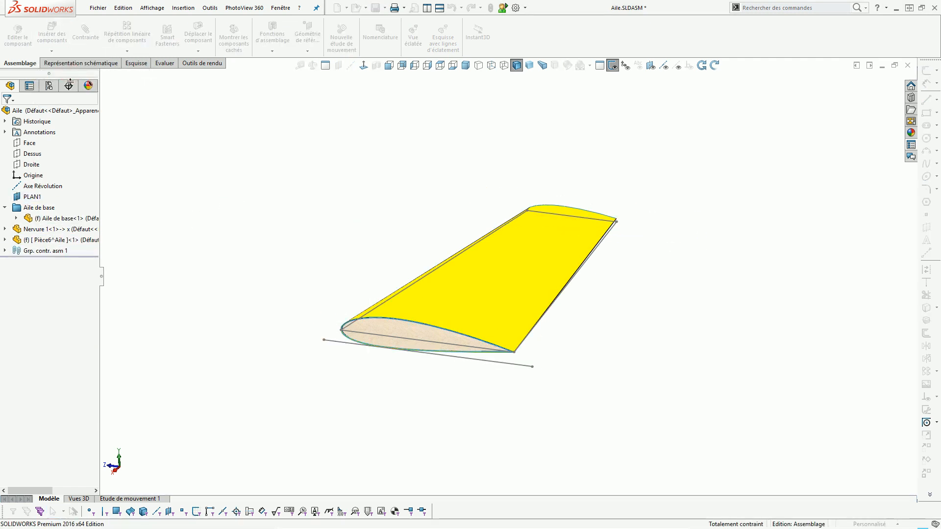
pyautogui.click(33, 197)
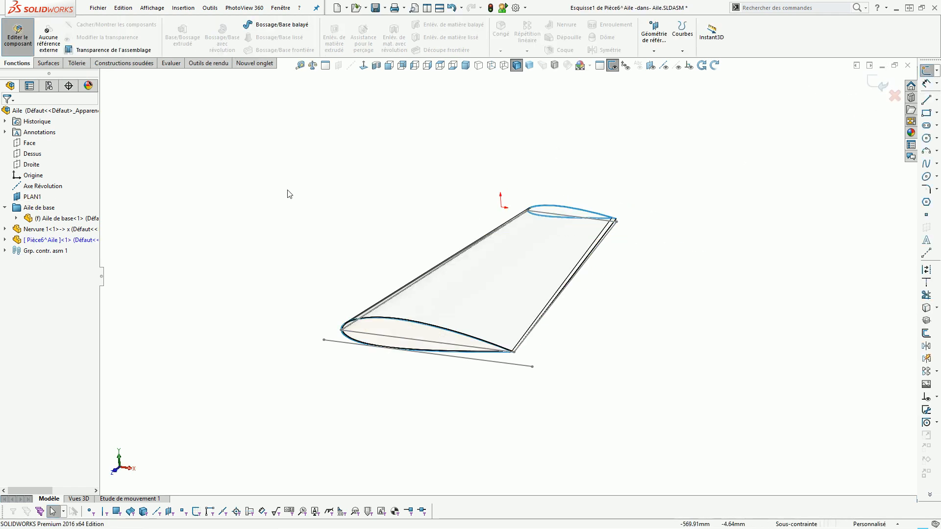
# Step: Convert the upper and lower inner edges of the wing tip profile into the new part's sketch, and return to the assembly
pyautogui.moveTo(520, 235); pyautogui.dragTo(530, 307, button='middle')
pyautogui.scroll(-4, 632, 325)
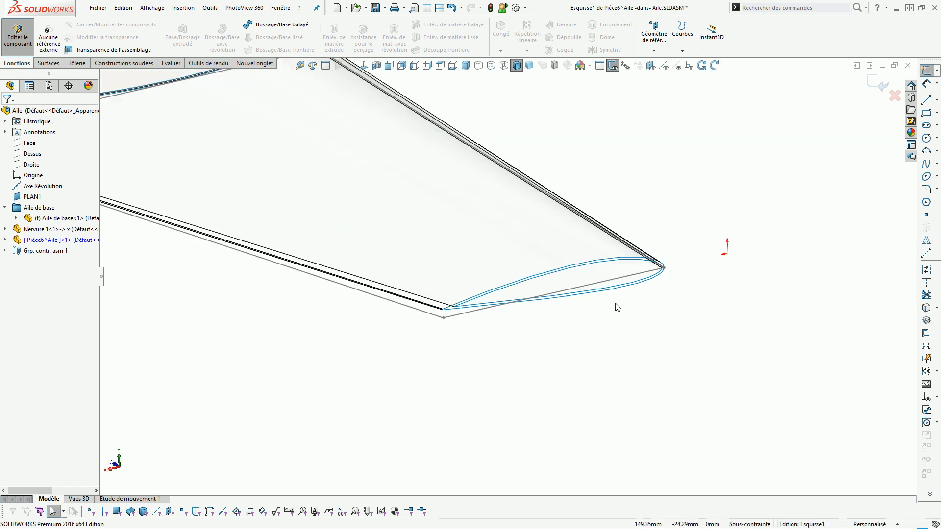
pyautogui.scroll(-3, 617, 308)
pyautogui.click(592, 198)
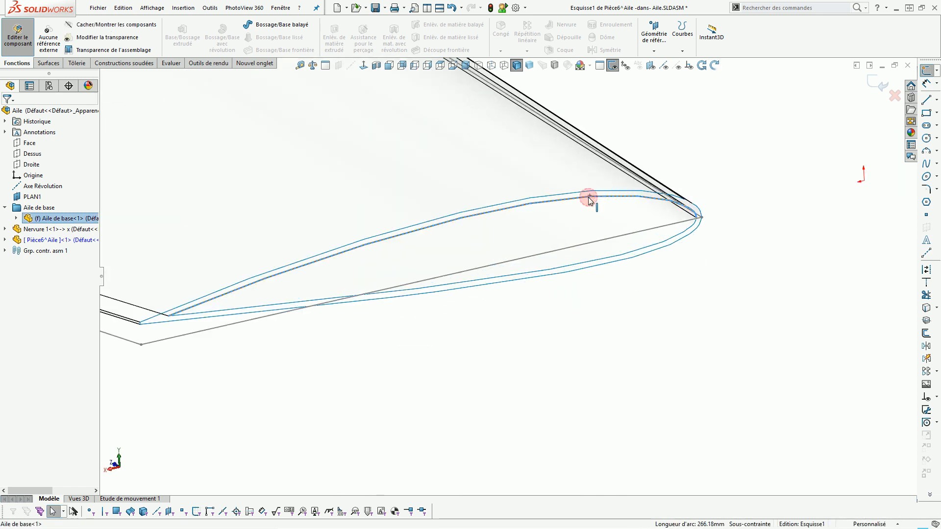
pyautogui.keyDown('ctrl'); pyautogui.click(602, 259); pyautogui.keyUp('ctrl')
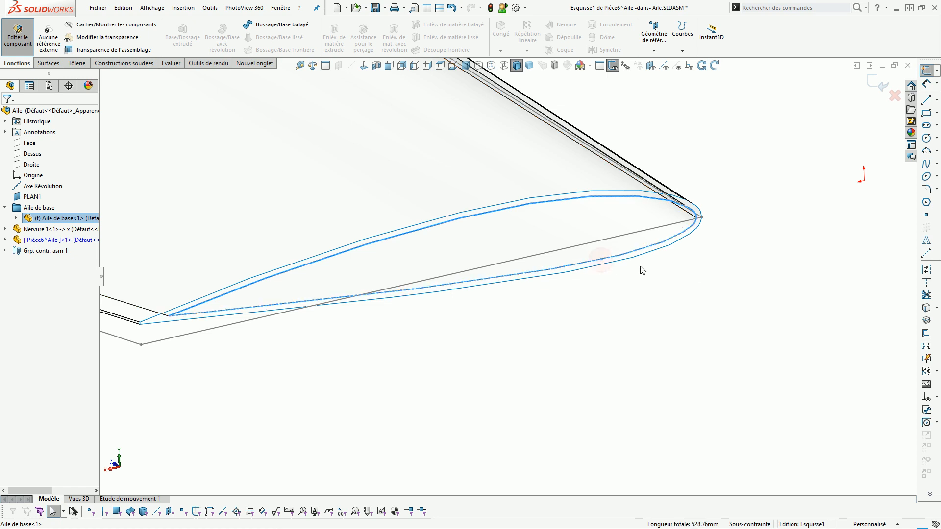
pyautogui.click(927, 308)
pyautogui.click(881, 85)
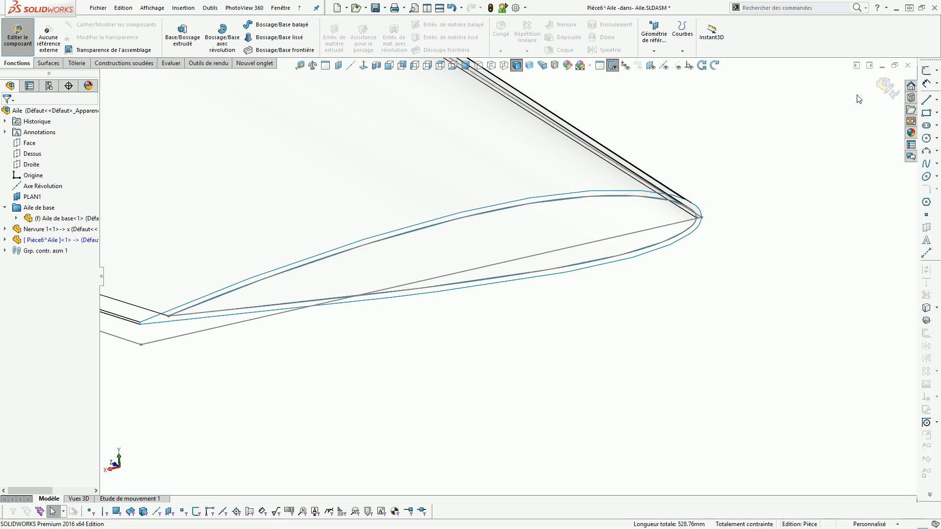
pyautogui.click(882, 84)
pyautogui.scroll(11, 783, 157)
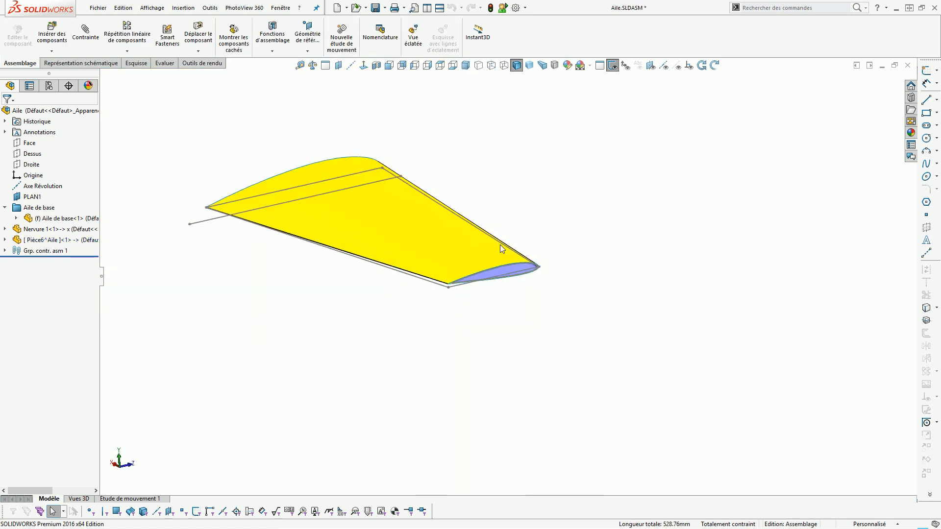
# Step: Rename the new rib part as Nervure 4
pyautogui.click(37, 238)
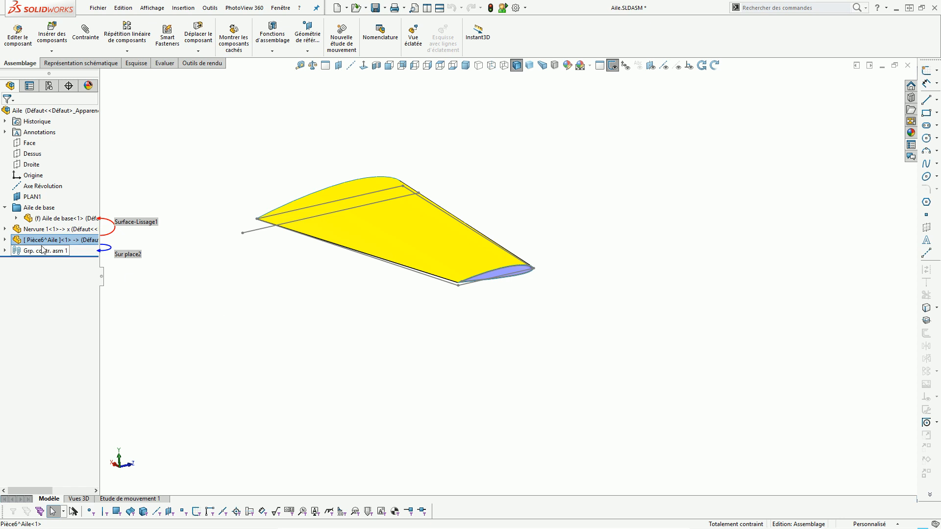
pyautogui.click(48, 250)
pyautogui.click(34, 243)
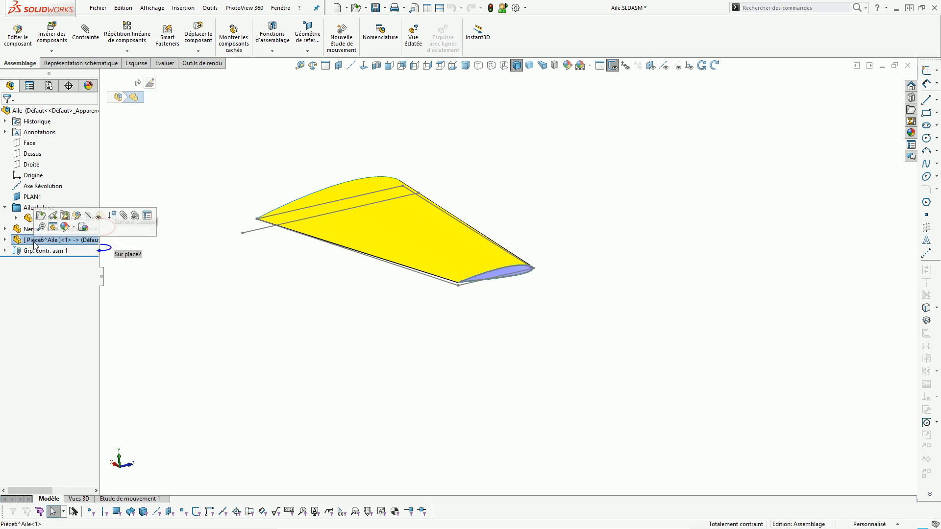
pyautogui.click(29, 242)
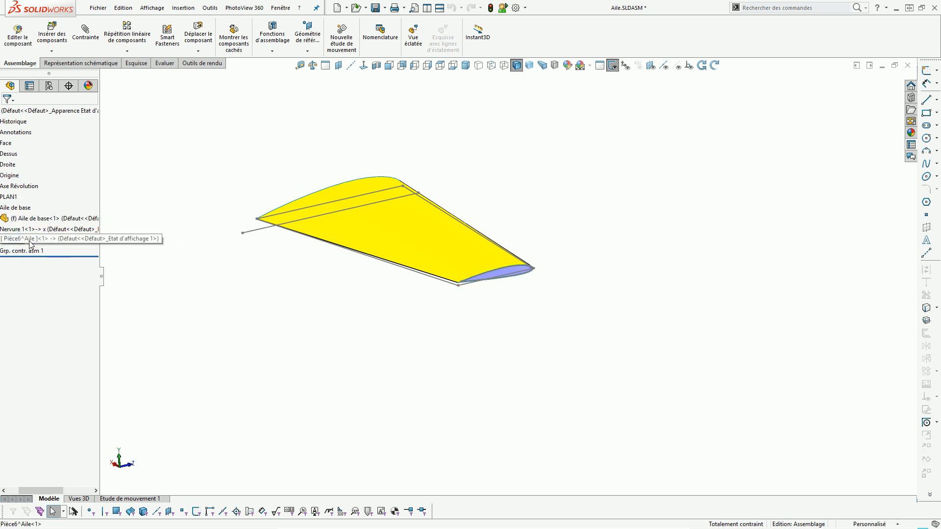
pyautogui.moveTo(30, 241)
pyautogui.write('Nervure')
pyautogui.press('Return')
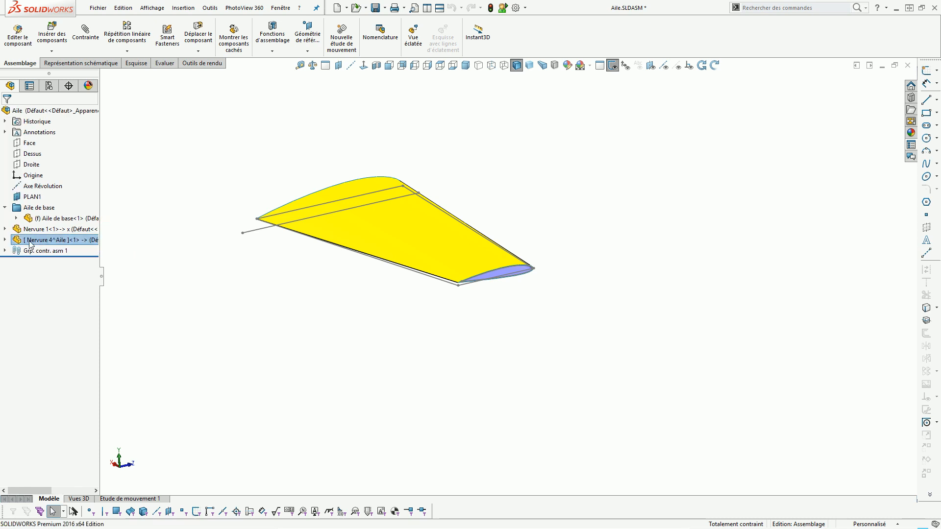
pyautogui.click(170, 284)
# Step: Save the Nervure 4 part to an external file
pyautogui.rightClick(29, 240)
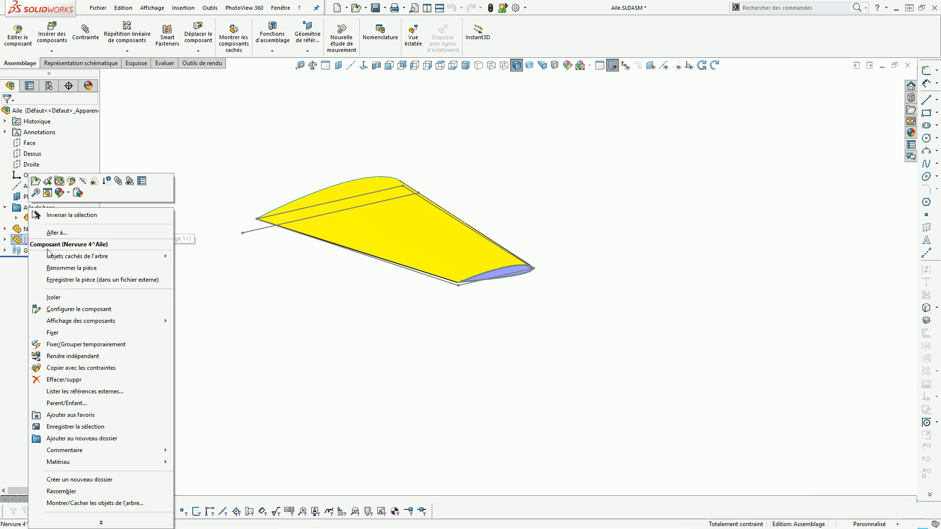
pyautogui.click(64, 280)
pyautogui.click(376, 288)
pyautogui.click(491, 306)
pyautogui.click(349, 290)
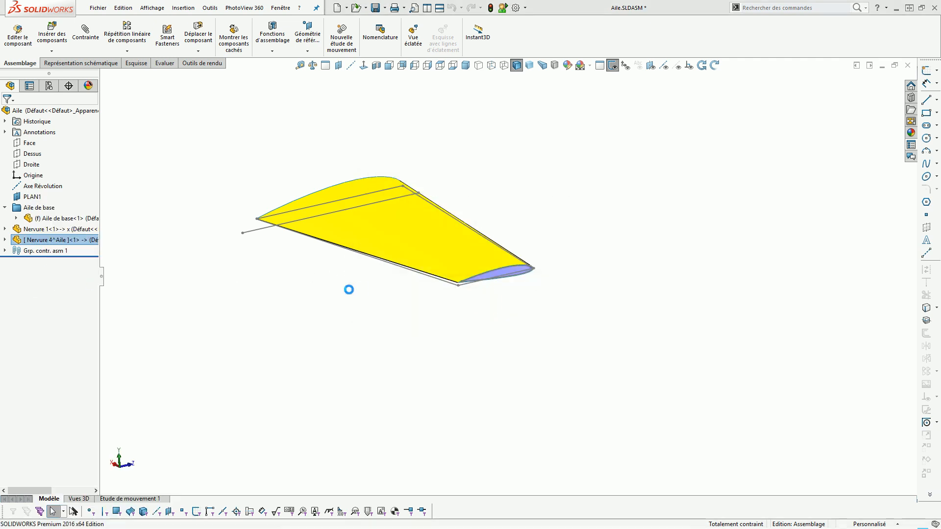
# Step: Open the Nervure 4 part in its own window
pyautogui.click(42, 241)
pyautogui.click(50, 220)
pyautogui.moveTo(359, 342)
pyautogui.mouseDown(button='middle')
pyautogui.moveTo(448, 363)
pyautogui.moveTo(498, 345)
pyautogui.mouseUp(button='middle')
# Step: Break all external references of Esquisse1 in Nervure 4
pyautogui.click(32, 207)
pyautogui.rightClick(32, 209)
pyautogui.click(74, 242)
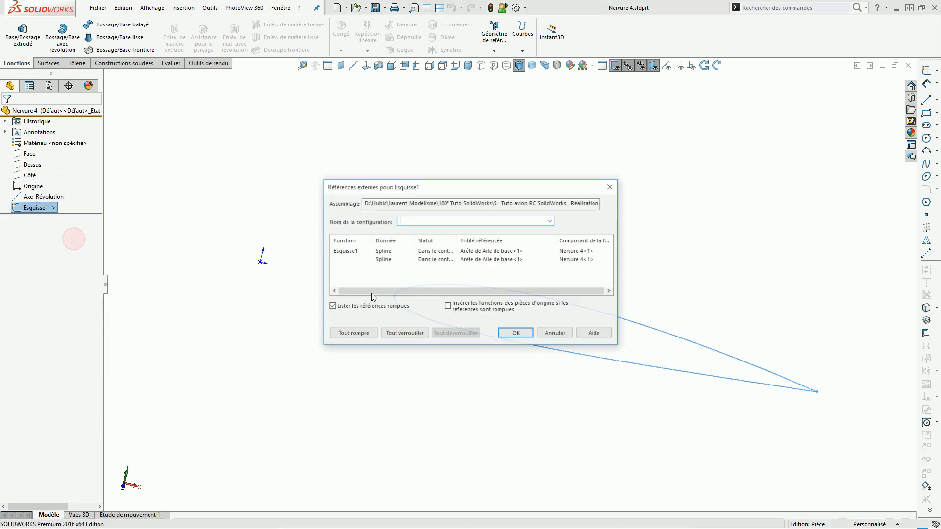
pyautogui.click(348, 332)
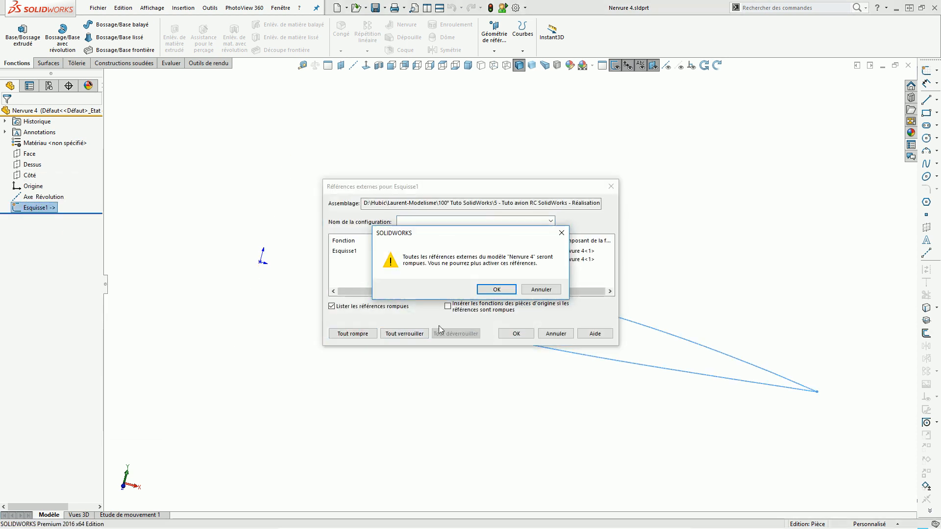
pyautogui.click(489, 292)
pyautogui.click(512, 333)
pyautogui.click(433, 352)
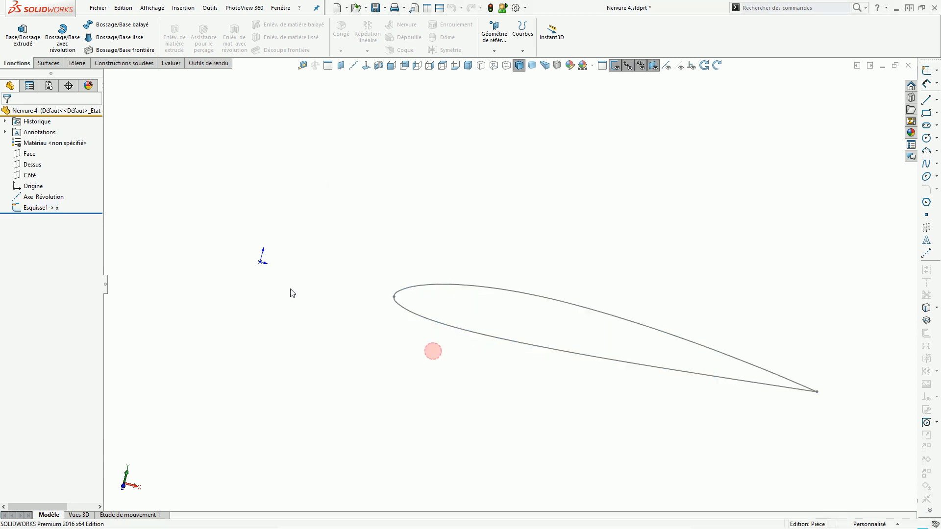
# Step: Extrude the Esquisse1 rib profile to a blind depth of 3 mm
pyautogui.click(25, 41)
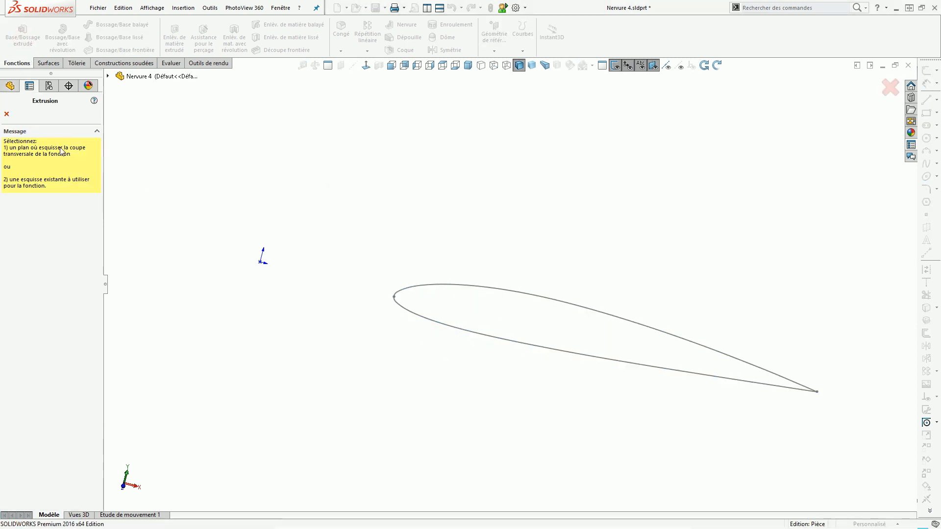
pyautogui.press('Escape')
pyautogui.click(39, 207)
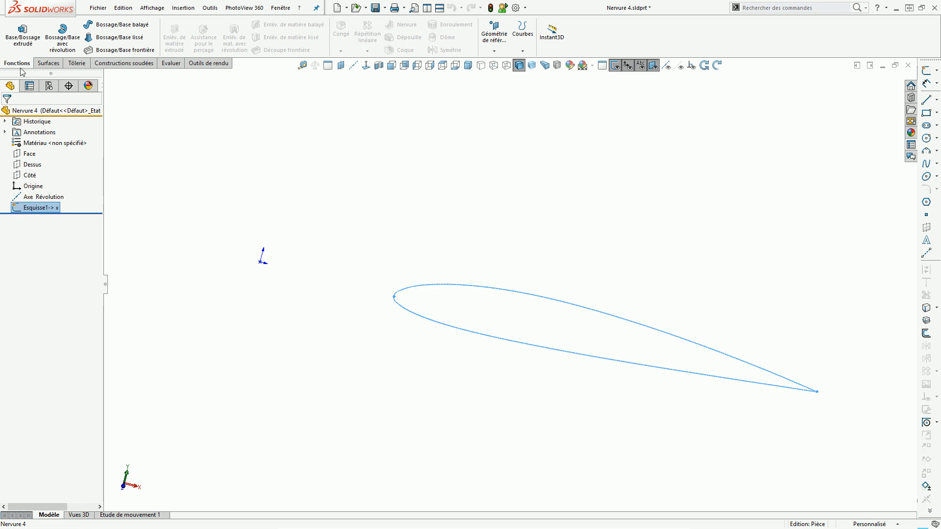
pyautogui.click(22, 43)
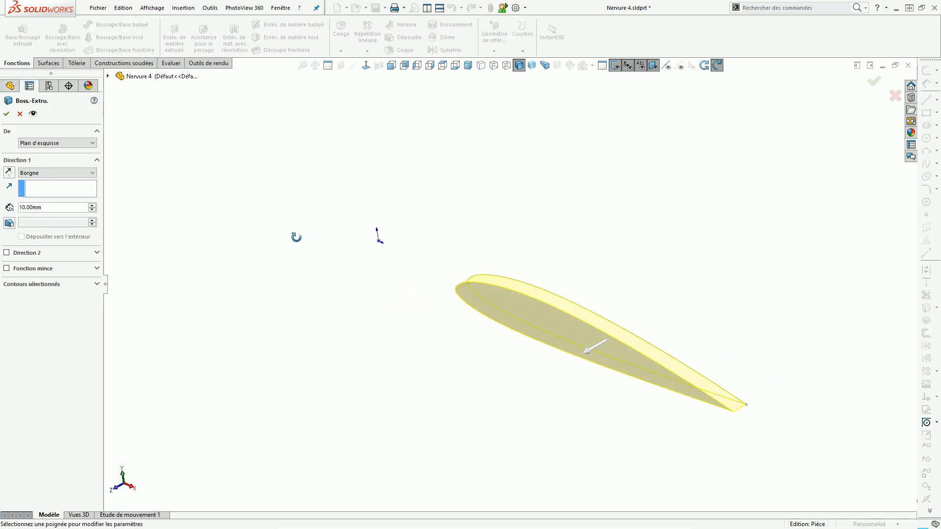
pyautogui.doubleClick(47, 208)
pyautogui.write('3')
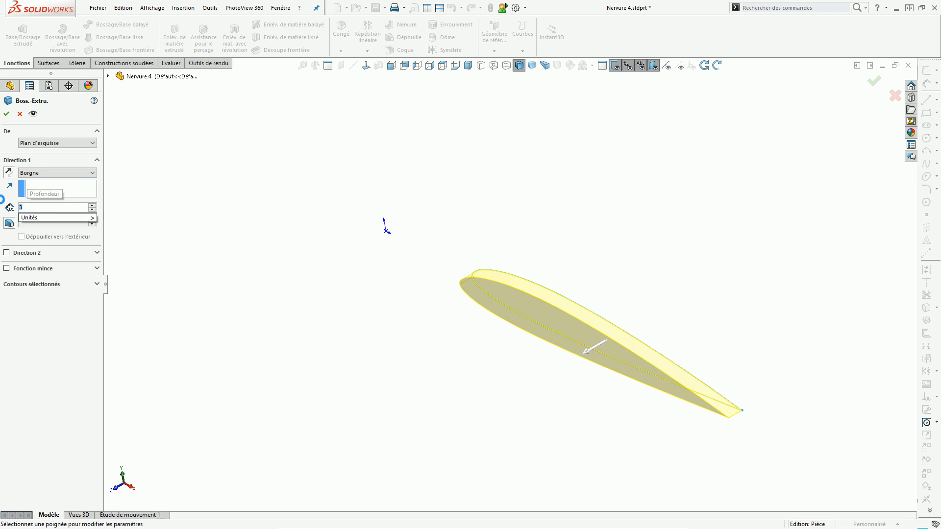
pyautogui.press('Return')
pyautogui.click(7, 114)
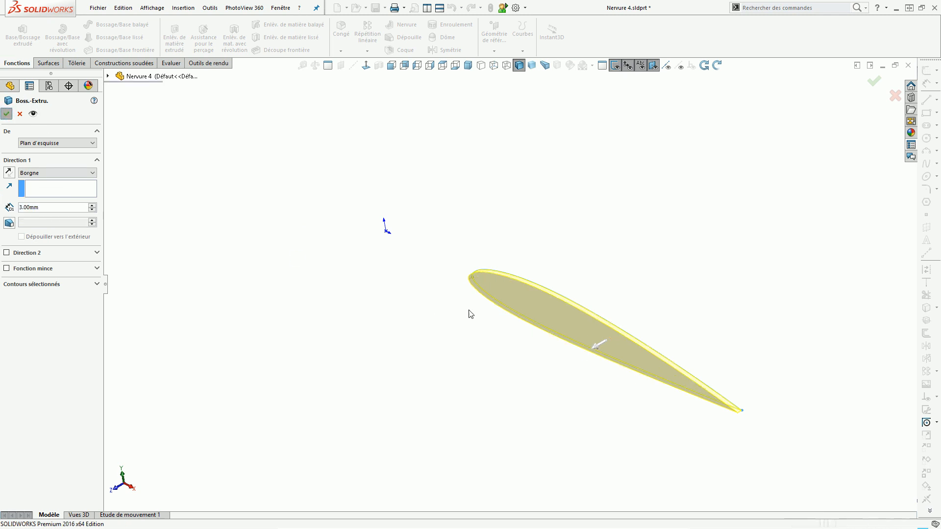
pyautogui.click(437, 278)
pyautogui.scroll(-3, 611, 352)
pyautogui.scroll(1, 664, 325)
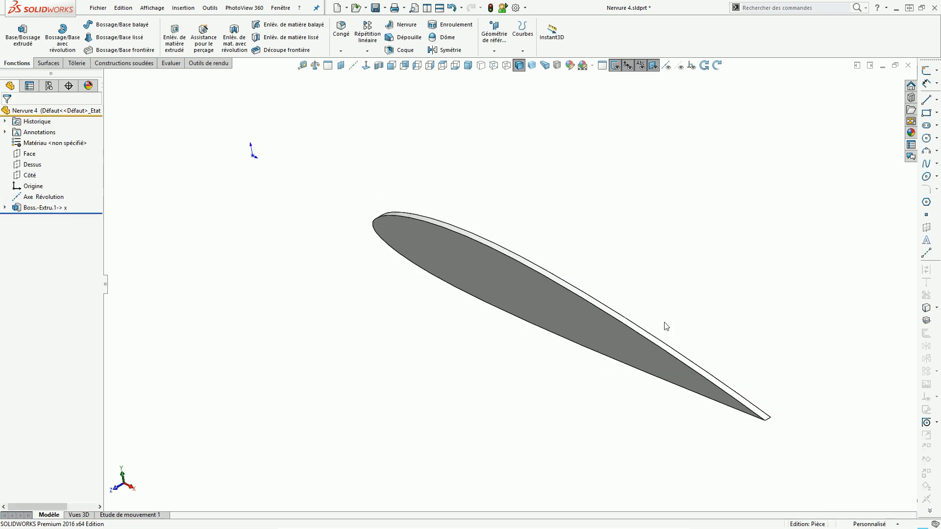
# Step: Set the part's custom properties to Nom_Piece "Nervure 4" and Type DXF, and apply them
pyautogui.click(912, 144)
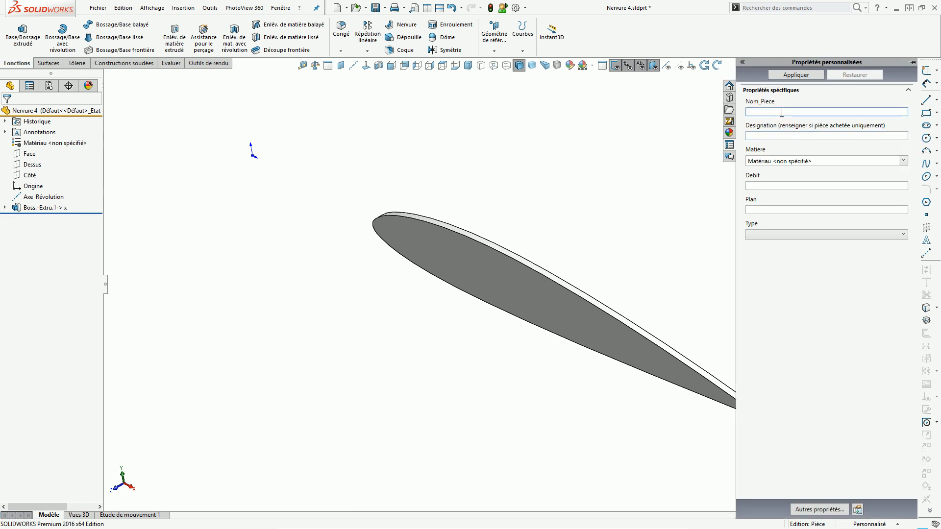
pyautogui.write('Nervure 4')
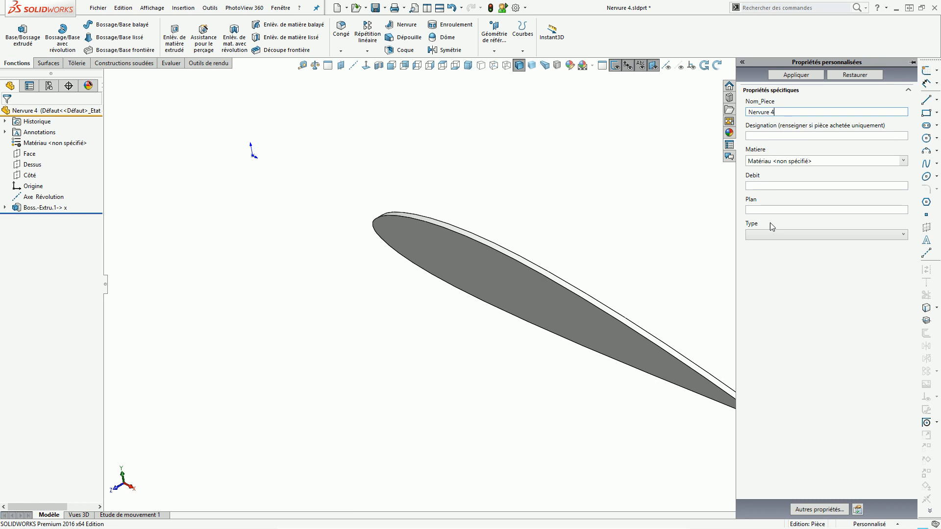
pyautogui.click(773, 235)
pyautogui.click(765, 255)
pyautogui.click(807, 74)
# Step: Assign the custom plywood material CTP 30/10 to the Nervure 4 part
pyautogui.click(904, 161)
pyautogui.click(668, 187)
pyautogui.click(256, 163)
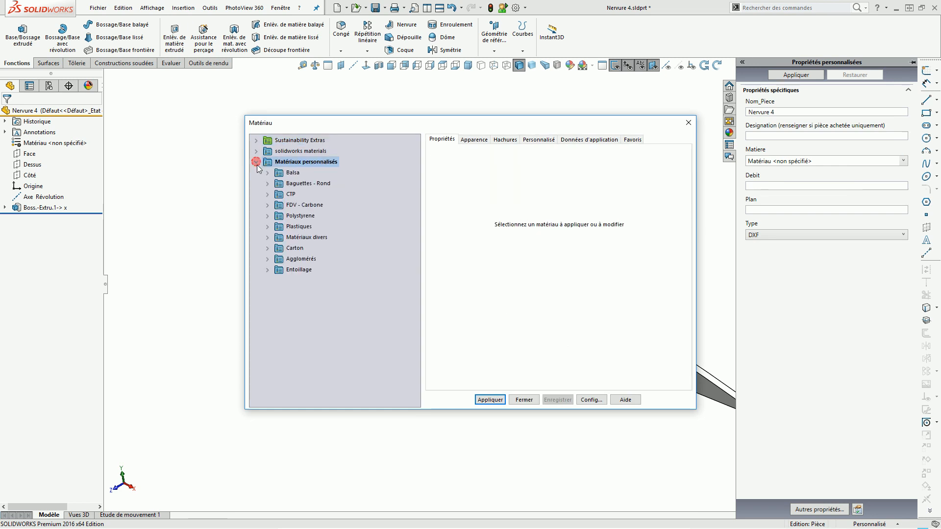
pyautogui.click(267, 194)
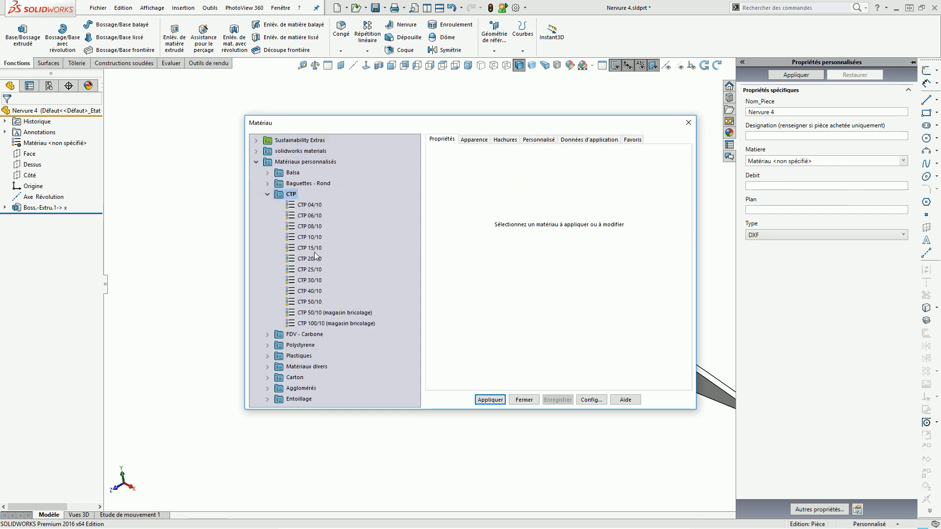
pyautogui.click(310, 280)
pyautogui.click(490, 400)
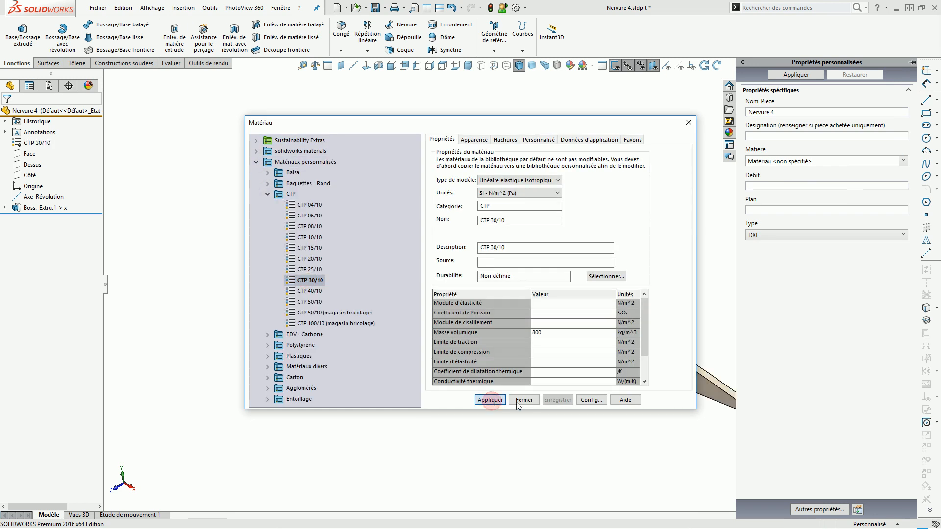
pyautogui.click(524, 400)
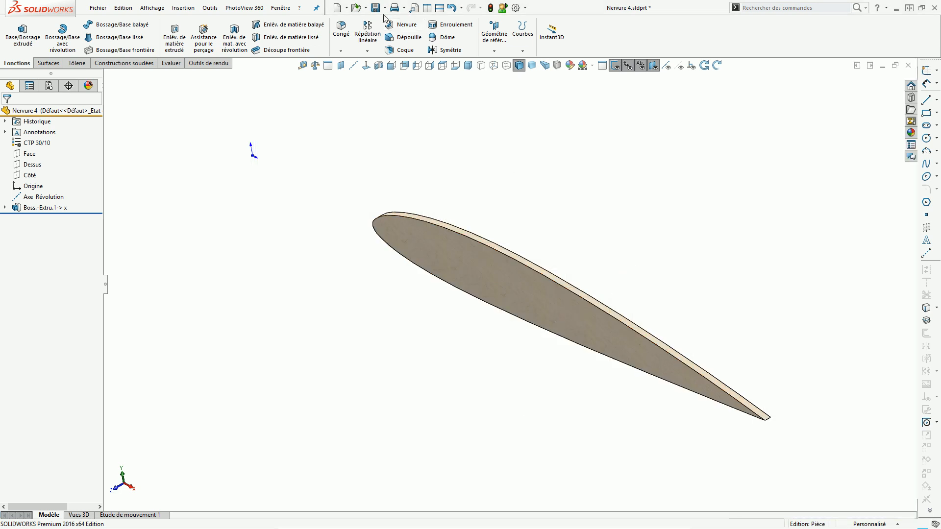
# Step: Close the Nervure 4 part and return to the Aile assembly
pyautogui.click(908, 65)
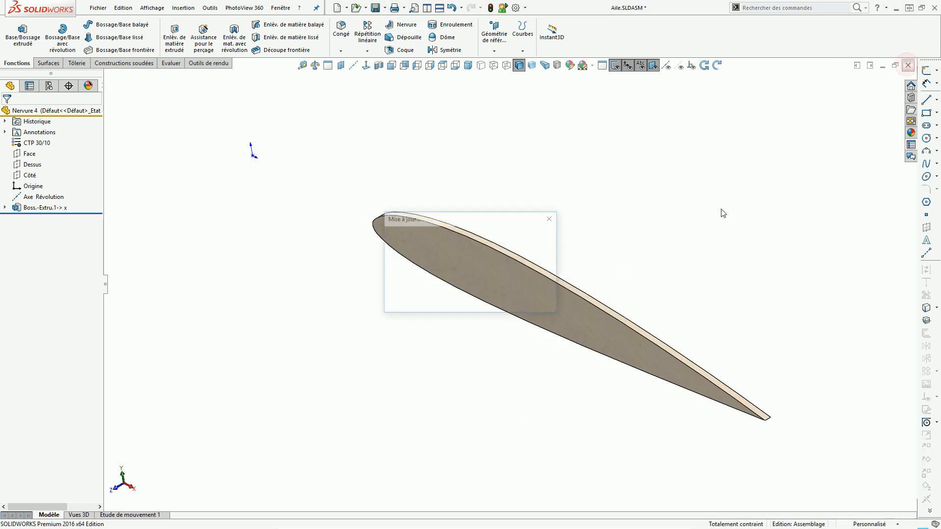
pyautogui.moveTo(521, 269); pyautogui.dragTo(583, 245, button='middle')
pyautogui.moveTo(455, 226); pyautogui.dragTo(286, 186, button='middle')
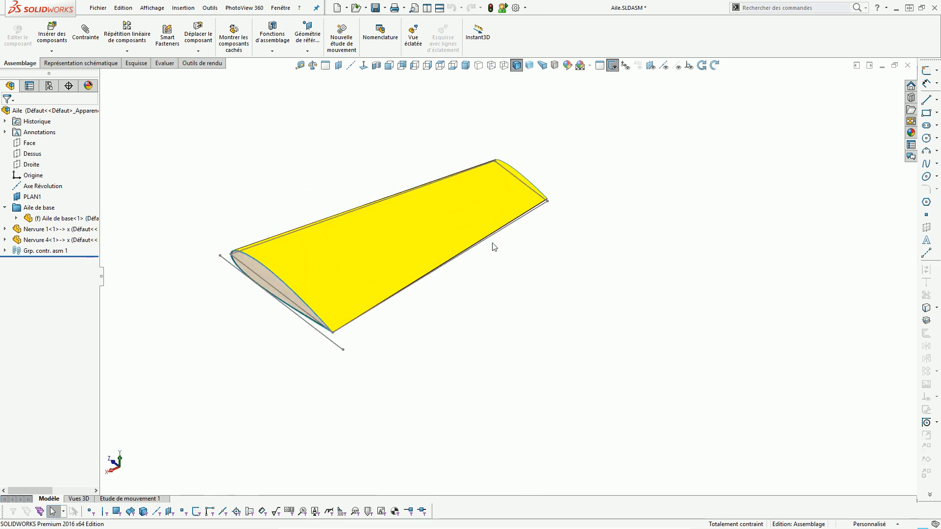
pyautogui.moveTo(485, 240); pyautogui.dragTo(127, 263, button='middle')
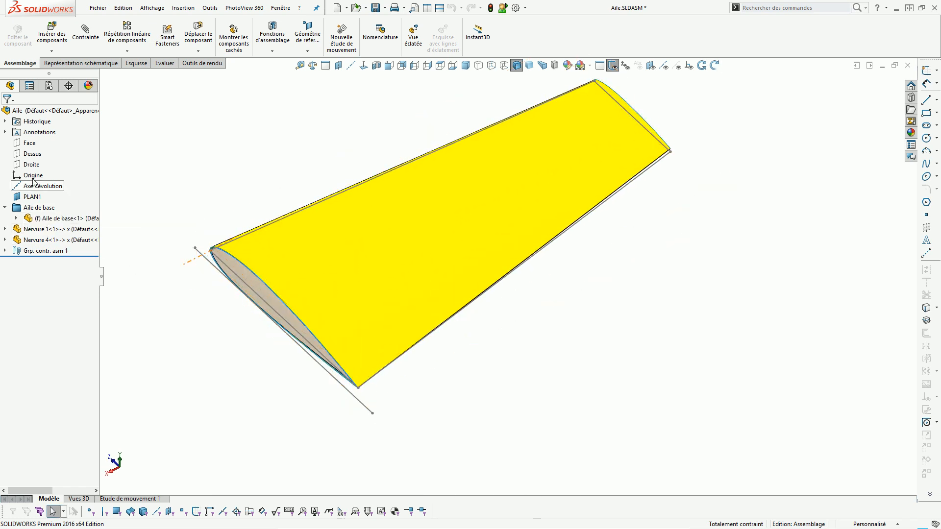
# Step: Create a reference plane offset 250 mm from the Droite plane, with the offset reversed toward the wing tip
pyautogui.click(34, 165)
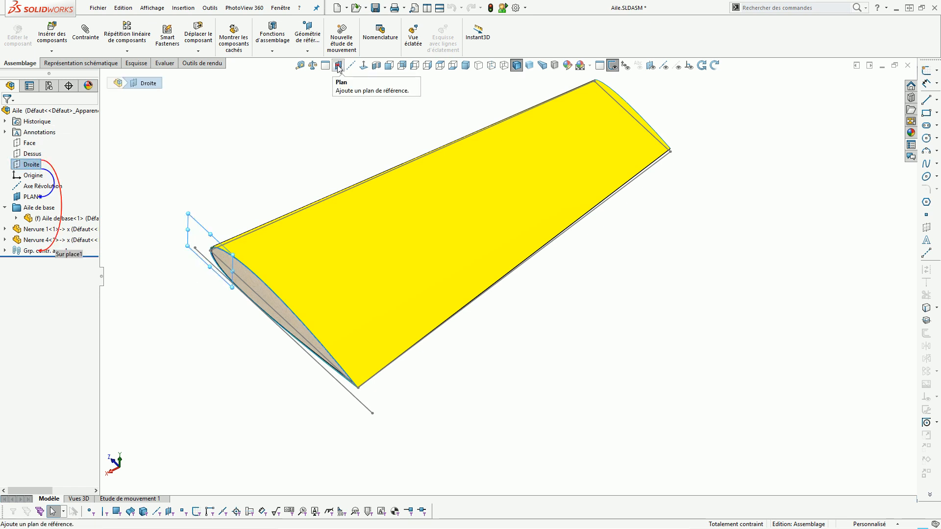
pyautogui.click(338, 66)
pyautogui.click(58, 236)
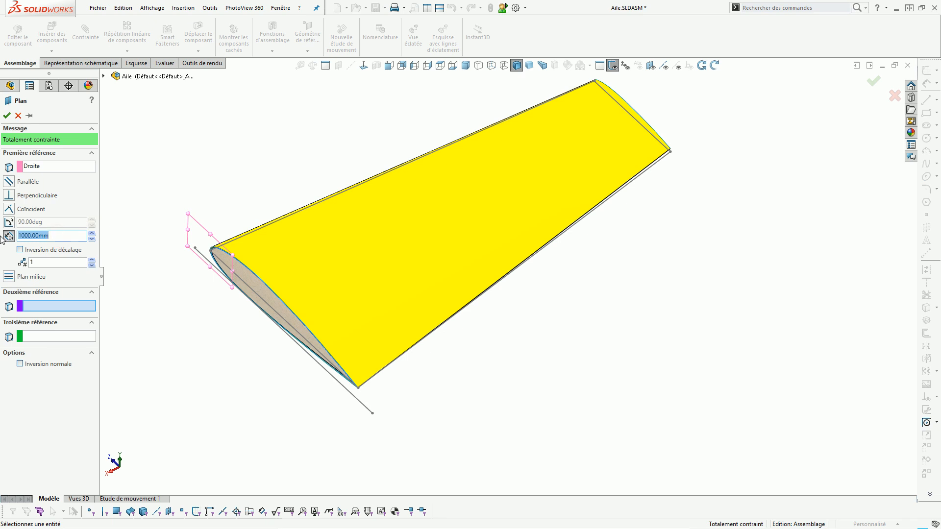
pyautogui.write('250')
pyautogui.press('Return')
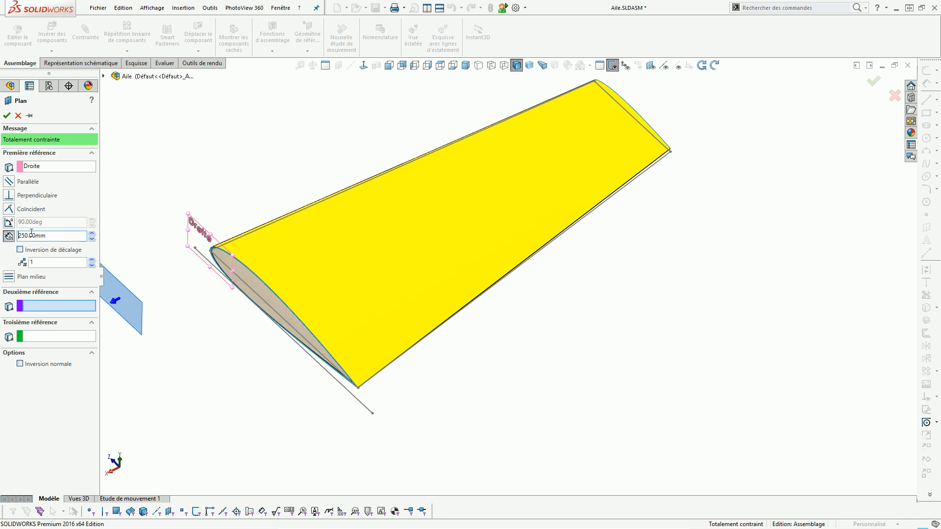
pyautogui.click(21, 249)
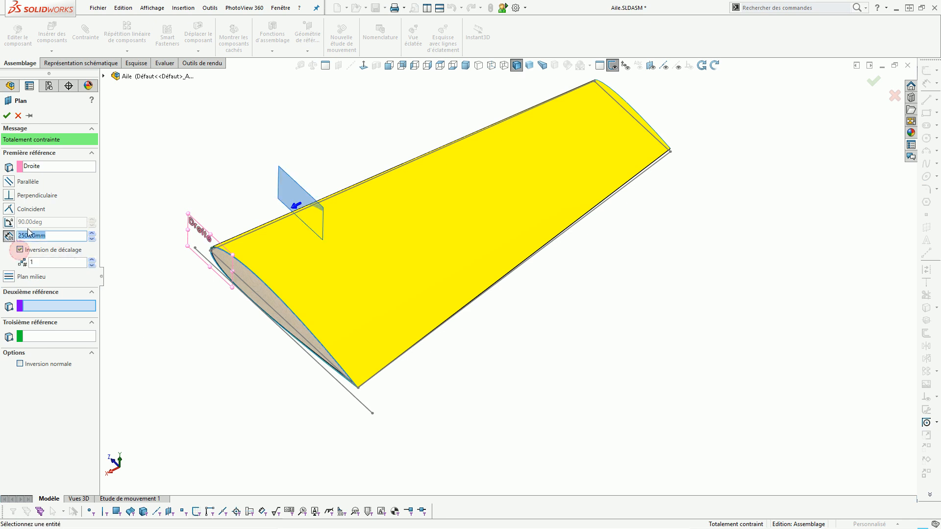
pyautogui.click(7, 117)
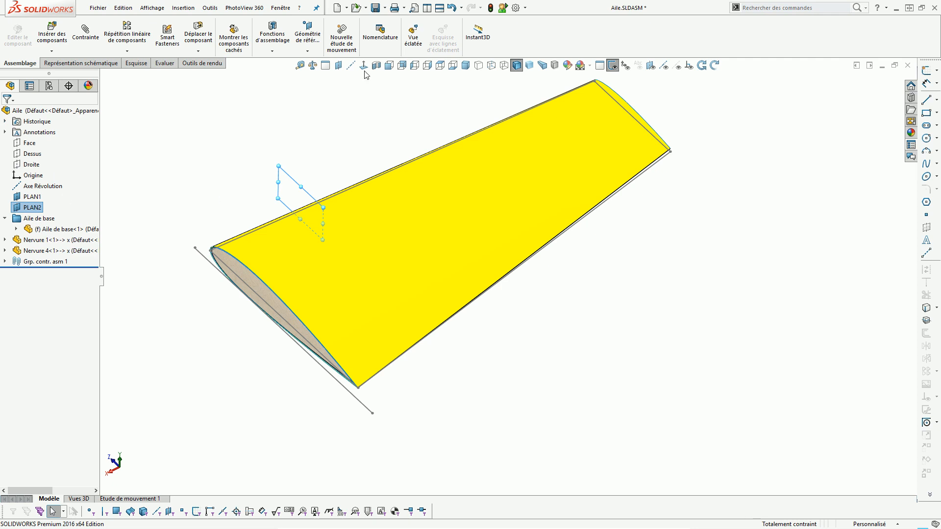
# Step: Create another reference plane offset 250 mm from PLAN2, with the offset reversed toward the wing tip
pyautogui.click(351, 65)
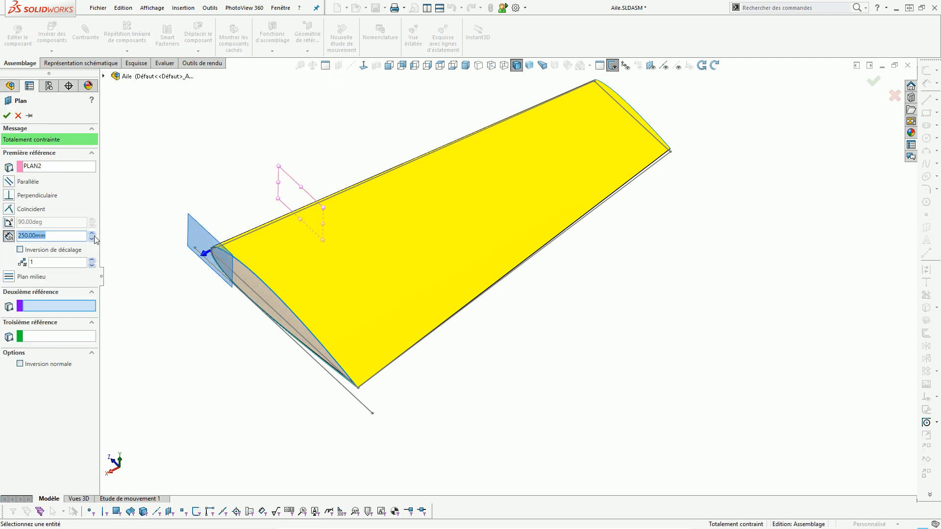
pyautogui.click(20, 249)
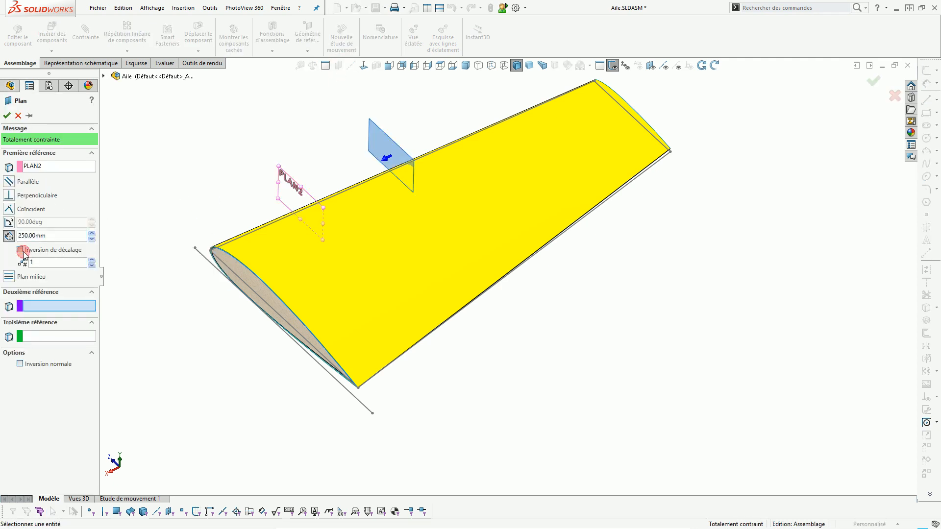
pyautogui.click(7, 116)
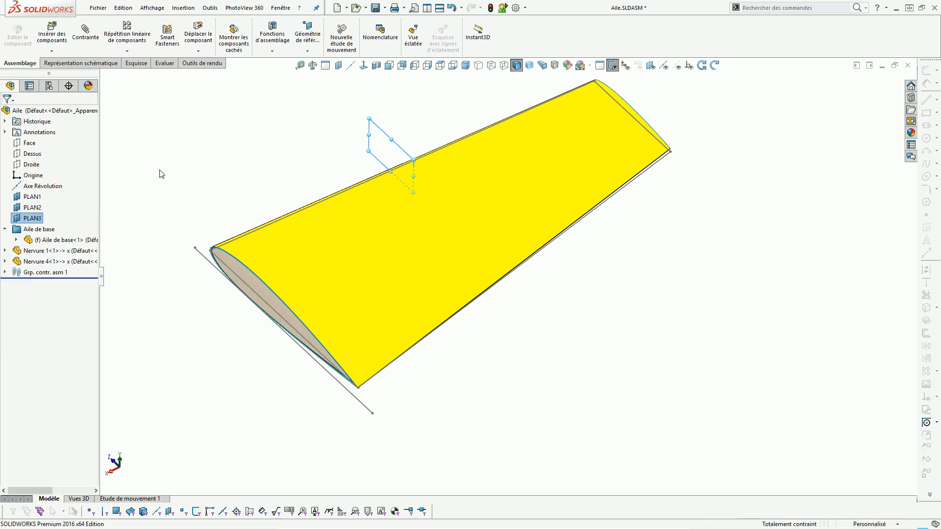
# Step: Insert a new part into the Aile assembly and place its first sketch on PLAN2
pyautogui.click(52, 52)
pyautogui.click(62, 72)
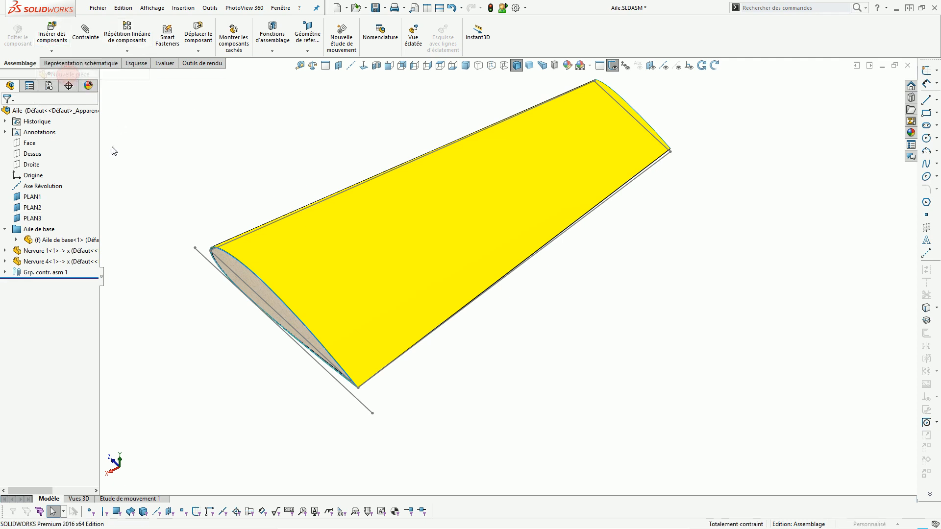
pyautogui.click(29, 208)
# Step: Examine the inner and outer skin surfaces of the wing around the root rib's leading edge
pyautogui.scroll(-10, 203, 255)
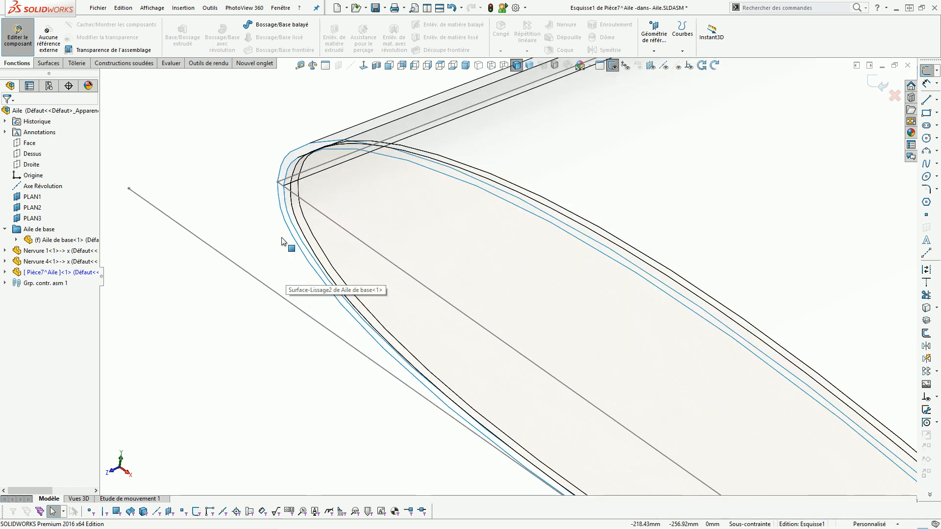
pyautogui.scroll(10, 421, 230)
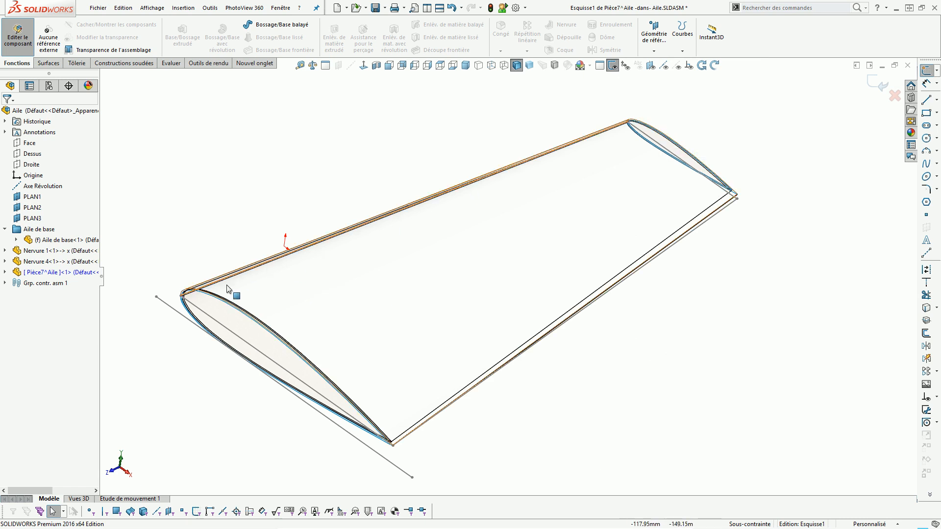
pyautogui.scroll(-5, 206, 312)
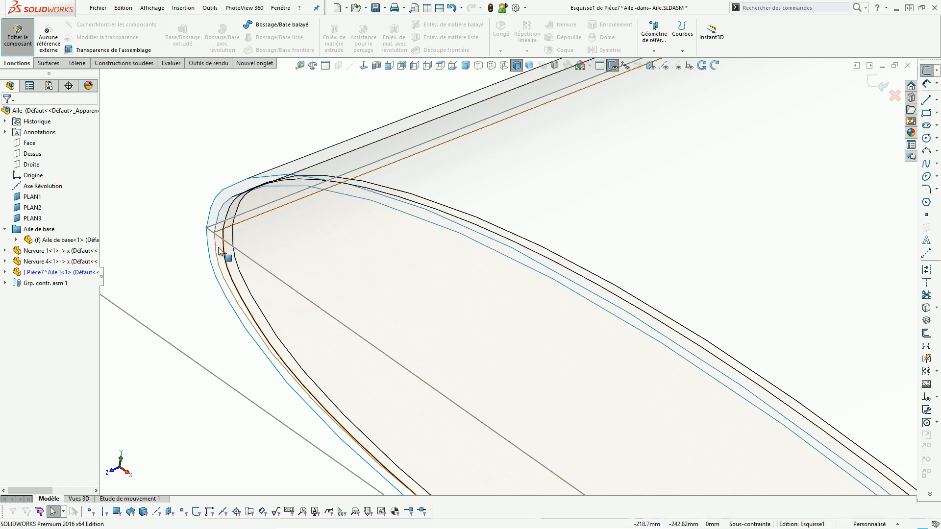
pyautogui.scroll(3, 225, 252)
pyautogui.scroll(5, 480, 298)
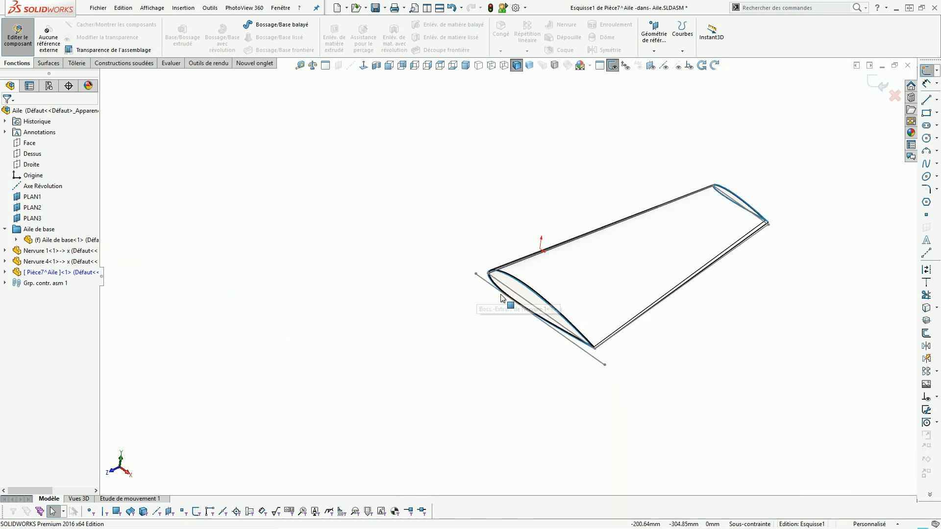
pyautogui.scroll(-3, 530, 315)
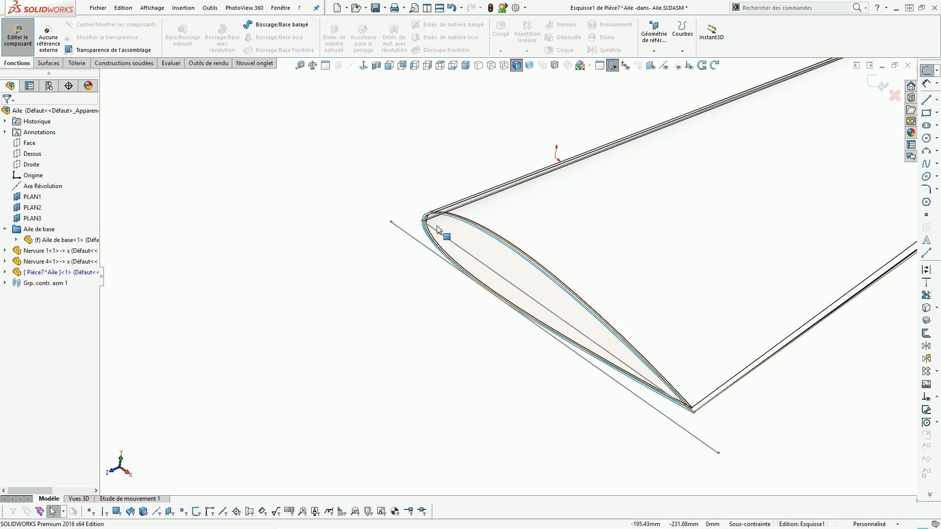
pyautogui.scroll(-4, 448, 237)
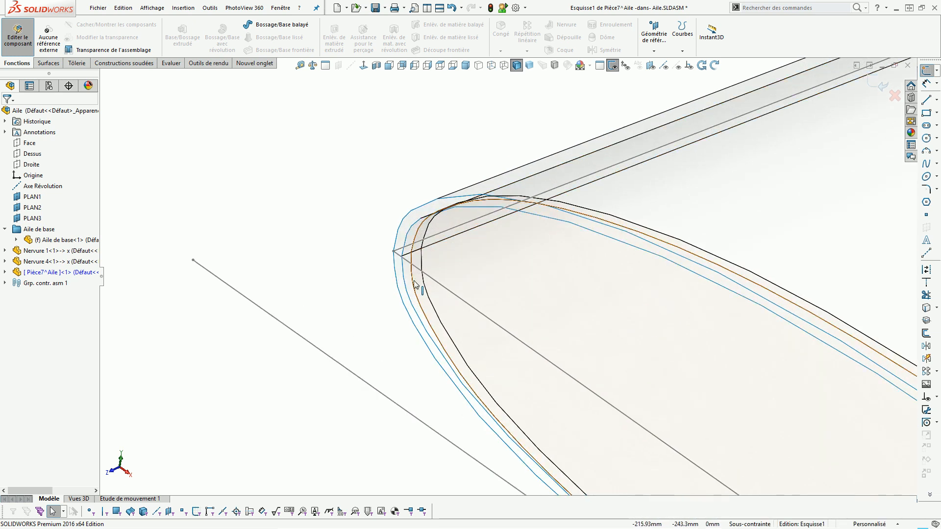
pyautogui.scroll(3, 409, 274)
pyautogui.scroll(4, 407, 280)
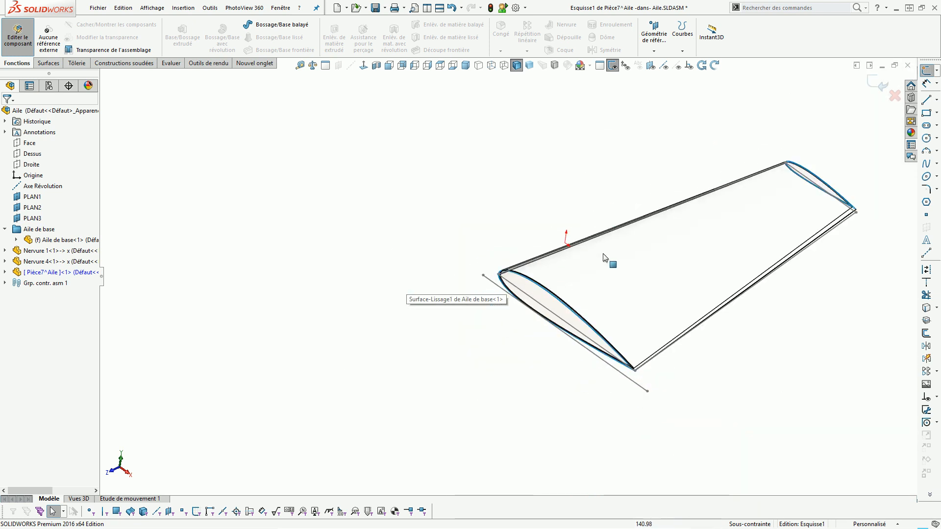
pyautogui.scroll(-3, 740, 312)
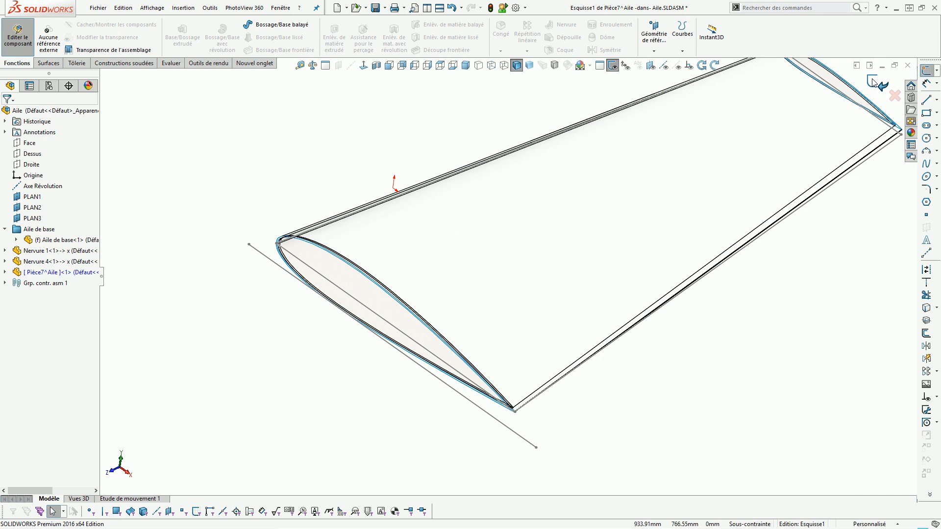
# Step: Create intersection curves in the sketch from the inner upper and lower surfaces of Aile de base
pyautogui.click(926, 322)
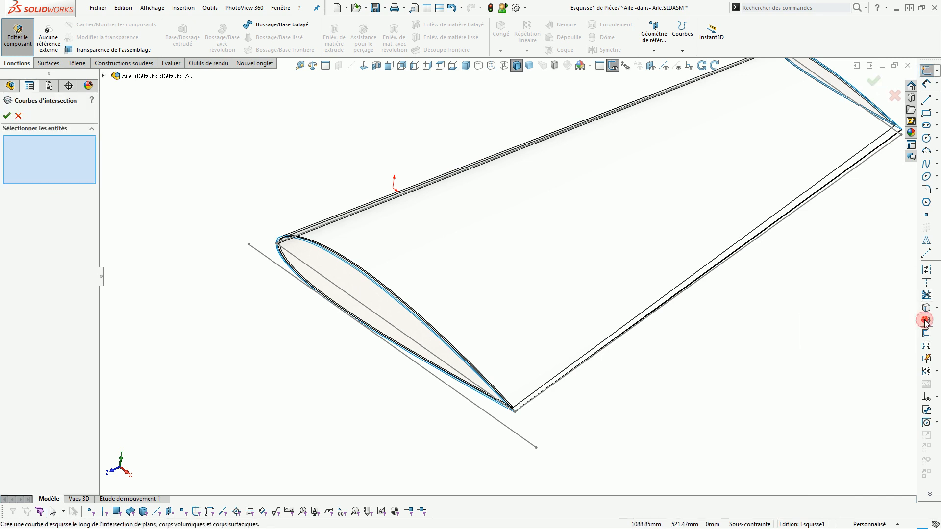
pyautogui.scroll(-1, 342, 219)
pyautogui.scroll(-5, 265, 255)
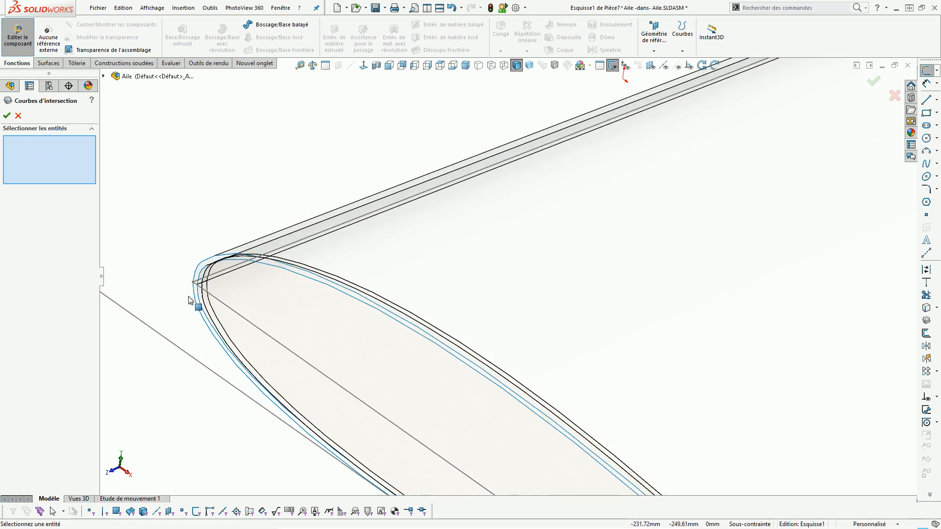
pyautogui.click(313, 283)
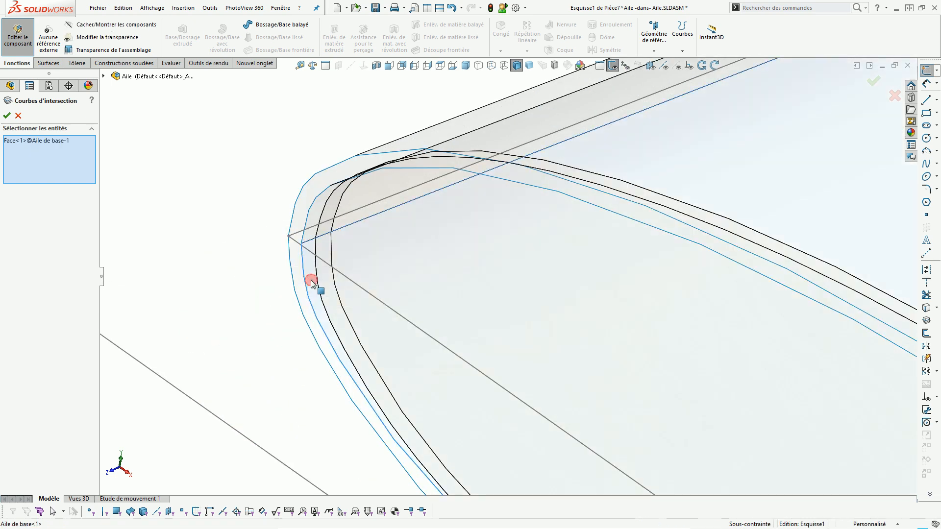
pyautogui.click(313, 223)
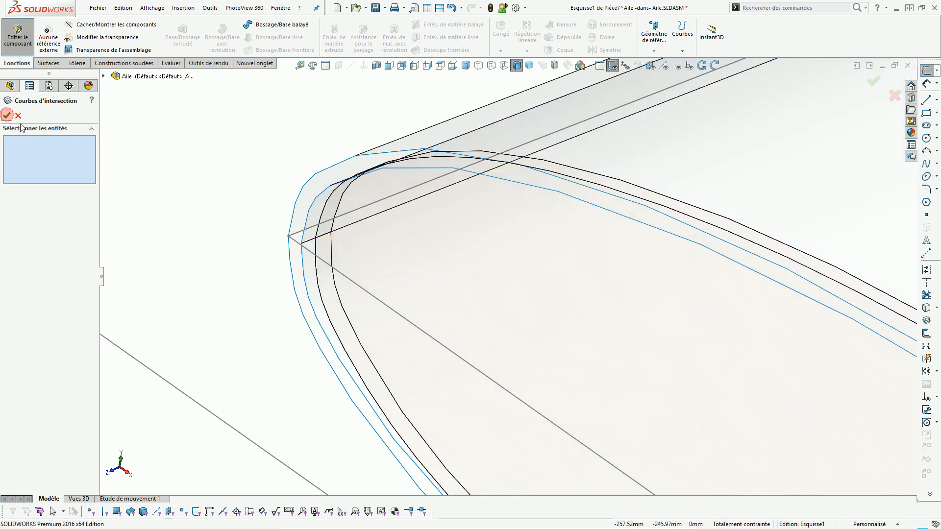
pyautogui.click(8, 116)
pyautogui.scroll(5, 263, 204)
pyautogui.scroll(3, 655, 225)
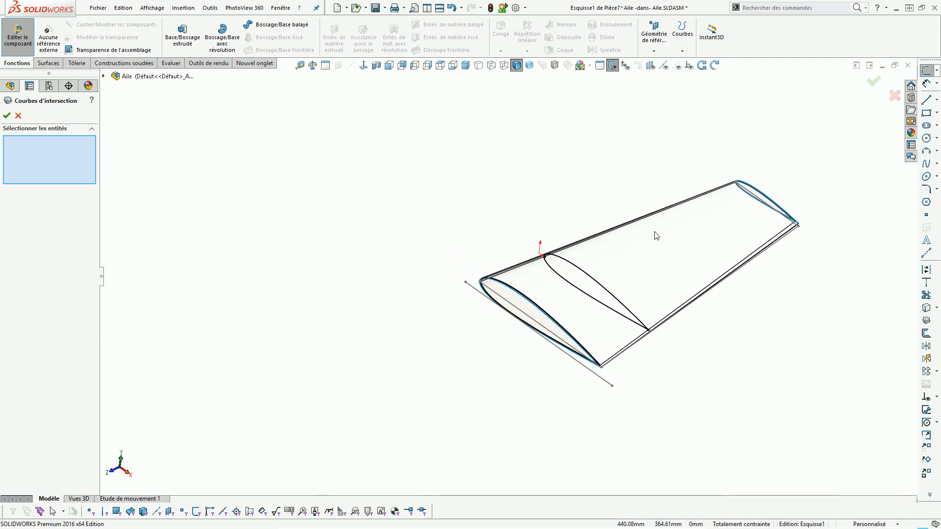
pyautogui.press('f')
pyautogui.press('Escape')
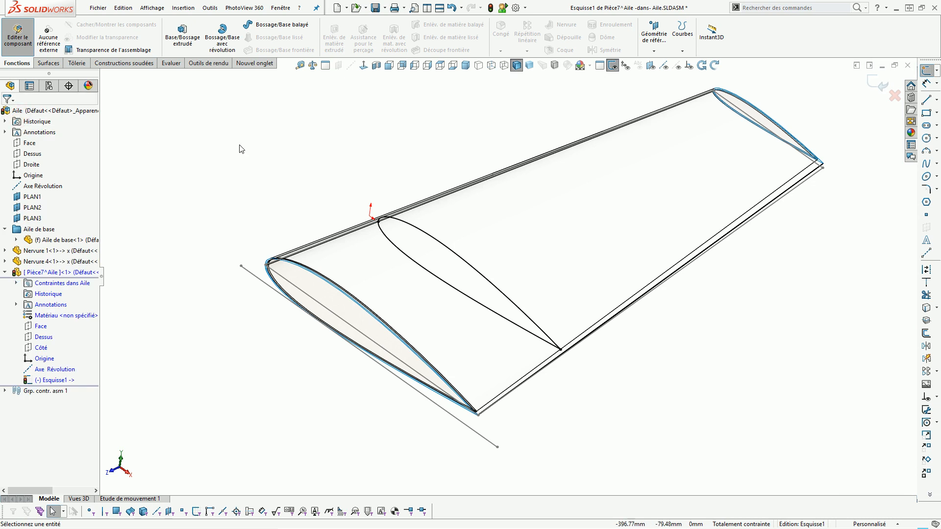
# Step: Exit the sketch and the in-context part editing, and select the new rib part in the assembly
pyautogui.click(876, 86)
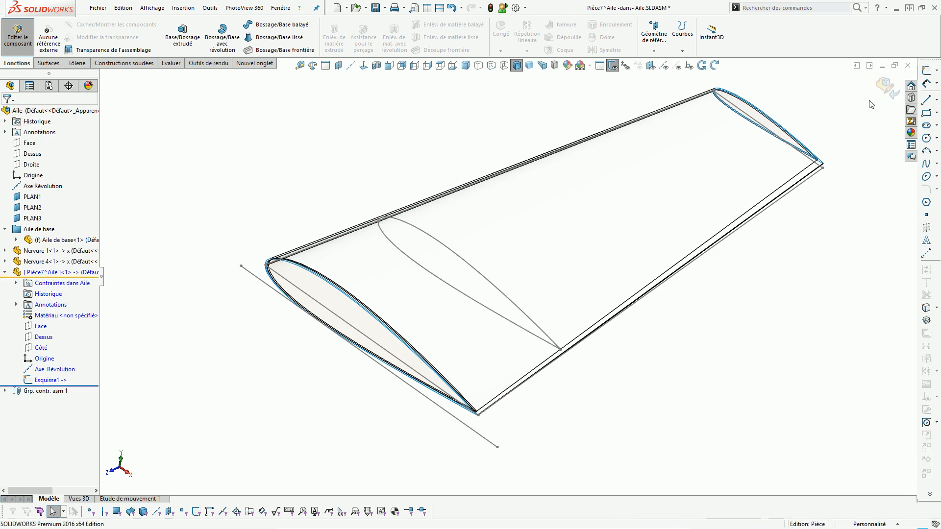
pyautogui.click(885, 86)
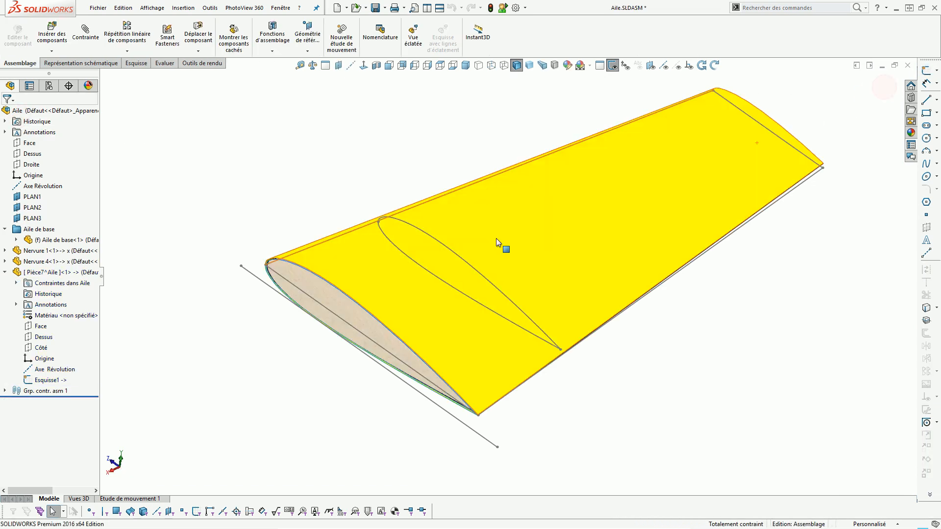
pyautogui.click(31, 274)
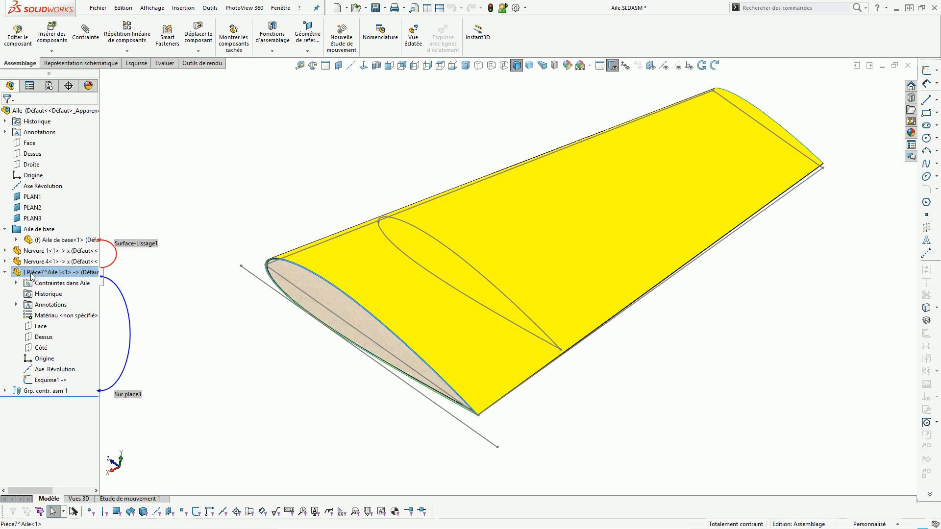
# Step: Rename the new rib part as Nervure 2 and save it to an external file
pyautogui.click(32, 275)
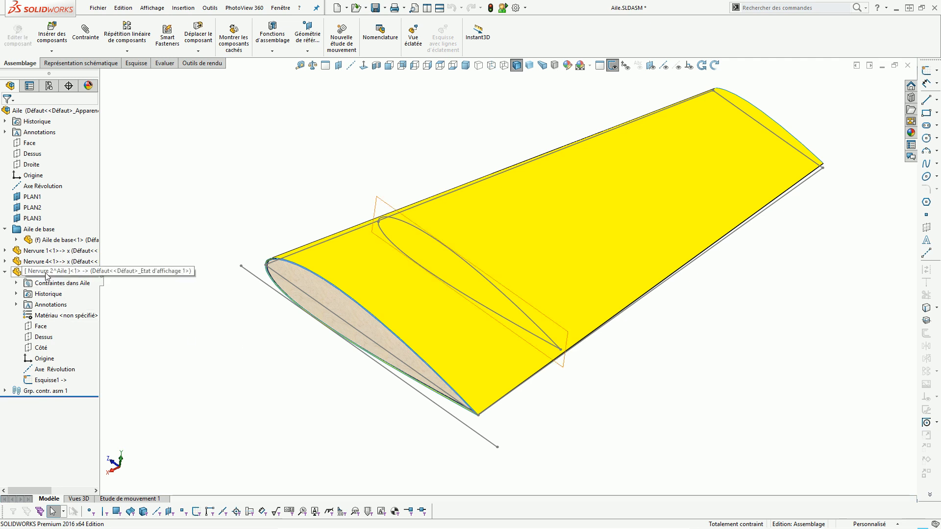
pyautogui.rightClick(49, 272)
pyautogui.click(86, 280)
pyautogui.click(388, 288)
pyautogui.click(505, 306)
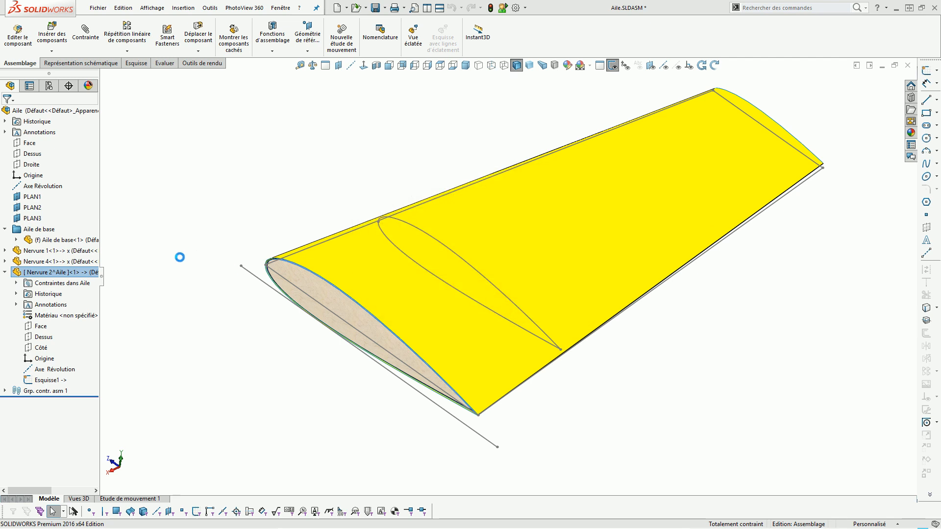
# Step: Open Nervure 2 in its own window and break all external references of Esquisse1
pyautogui.click(65, 274)
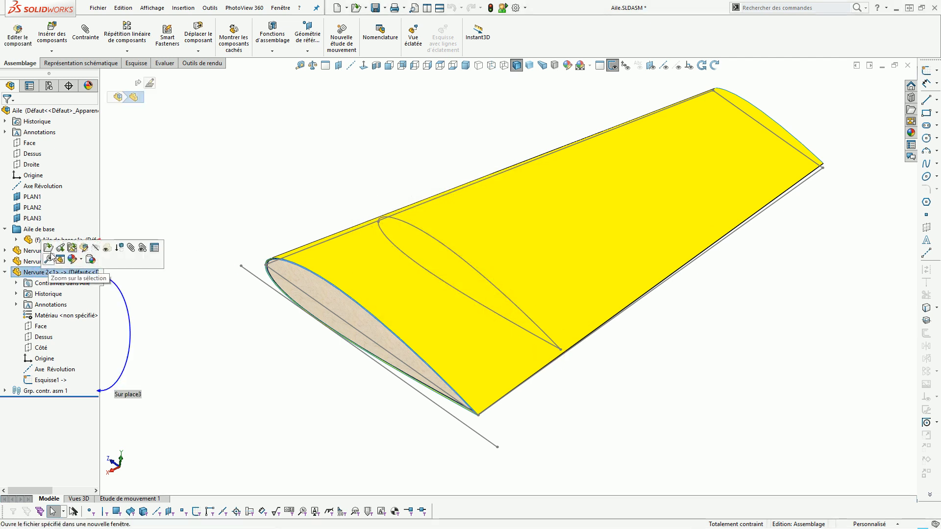
pyautogui.click(50, 252)
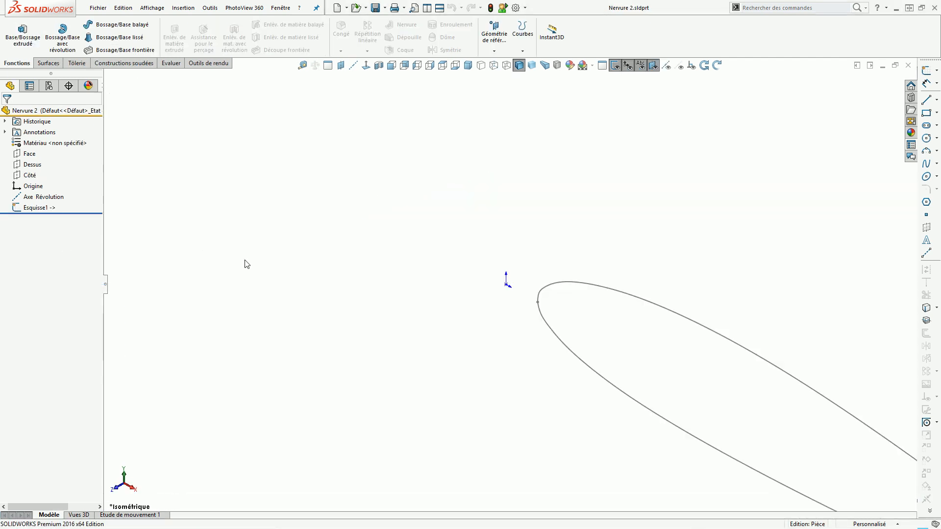
pyautogui.rightClick(35, 208)
pyautogui.click(84, 241)
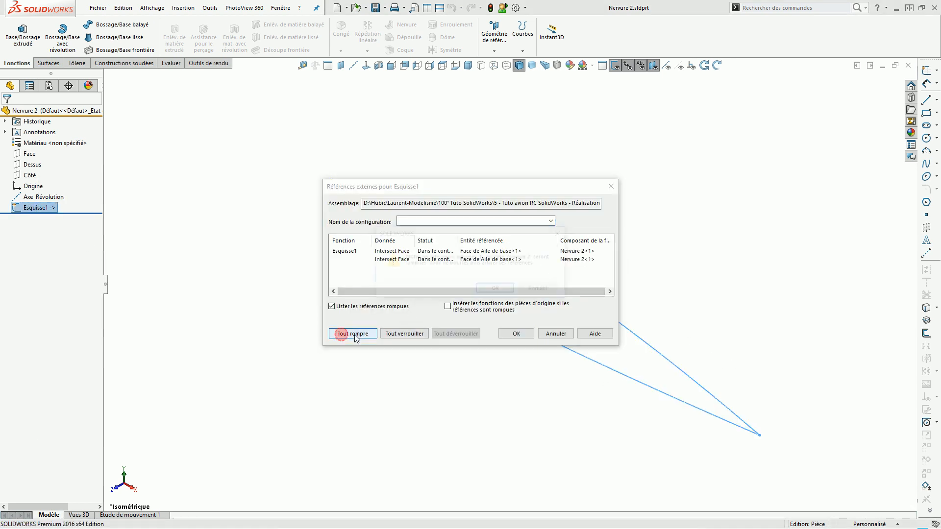
pyautogui.click(344, 334)
pyautogui.click(496, 289)
pyautogui.click(516, 333)
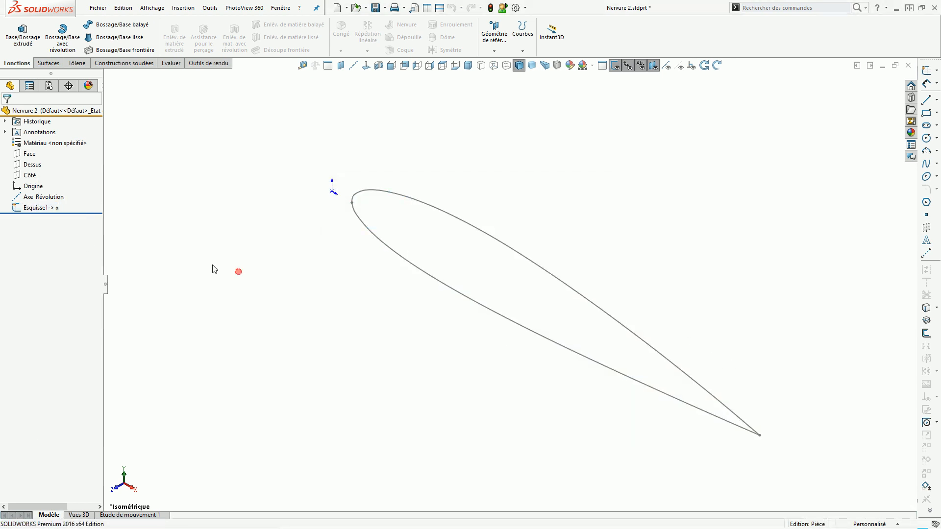
# Step: Extrude the airfoil profile in Esquisse1 to a blind depth of 3 mm
pyautogui.click(43, 208)
pyautogui.click(23, 30)
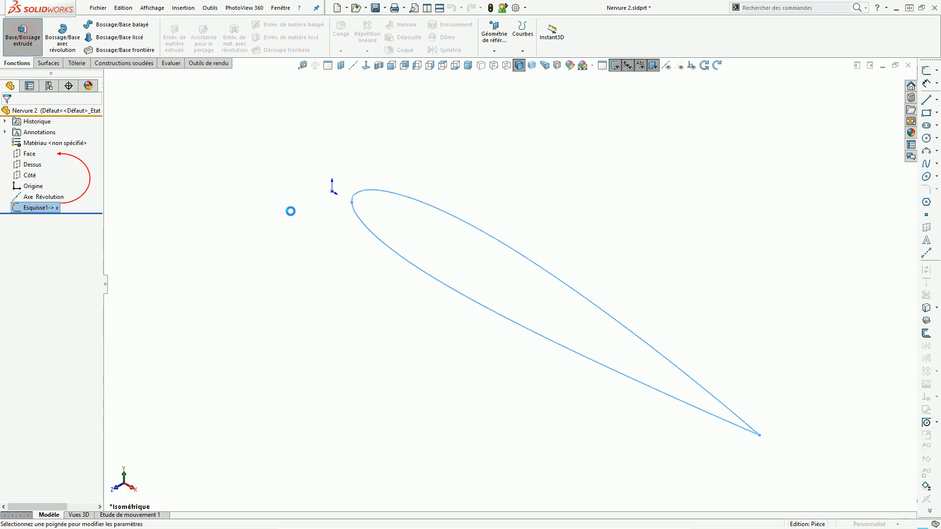
pyautogui.moveTo(325, 252); pyautogui.dragTo(274, 192, button='middle')
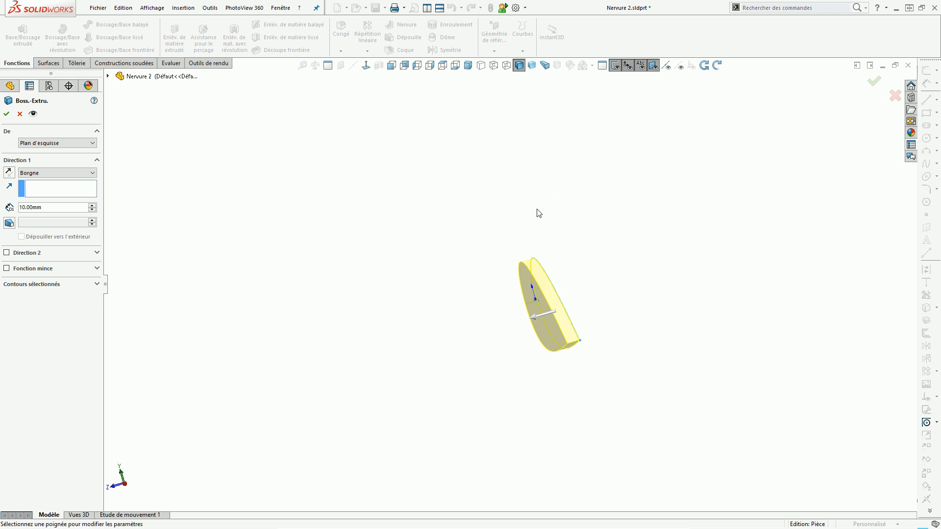
pyautogui.moveTo(535, 319); pyautogui.dragTo(568, 293)
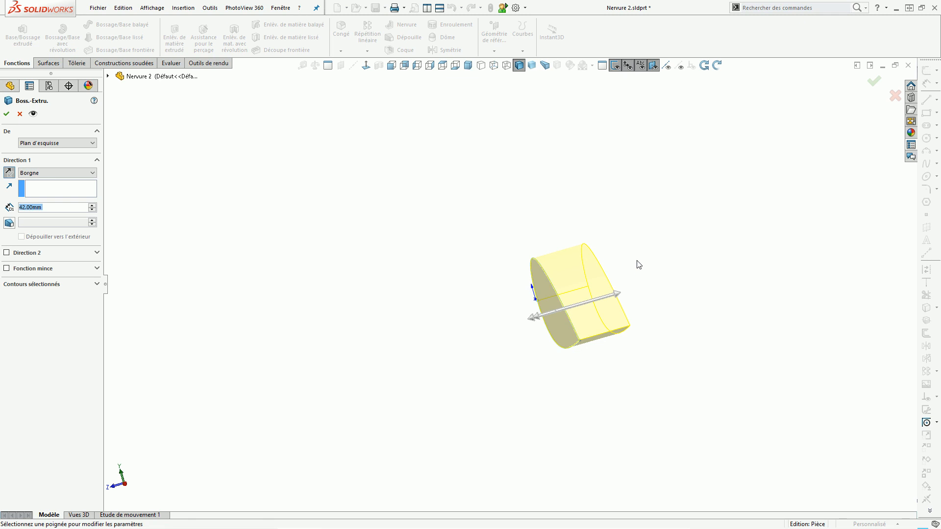
pyautogui.moveTo(620, 296)
pyautogui.mouseDown()
pyautogui.moveTo(616, 311)
pyautogui.moveTo(461, 337)
pyautogui.mouseUp()
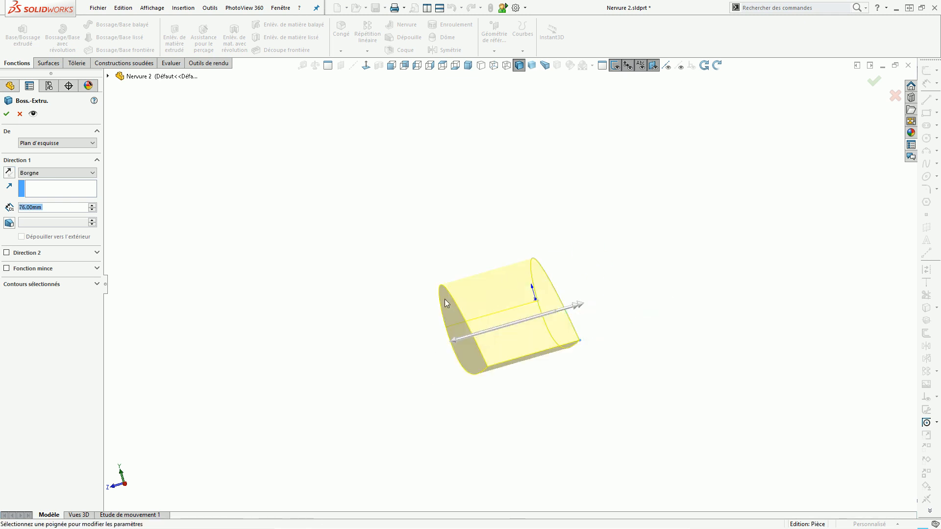
pyautogui.moveTo(420, 355); pyautogui.dragTo(354, 311, button='middle')
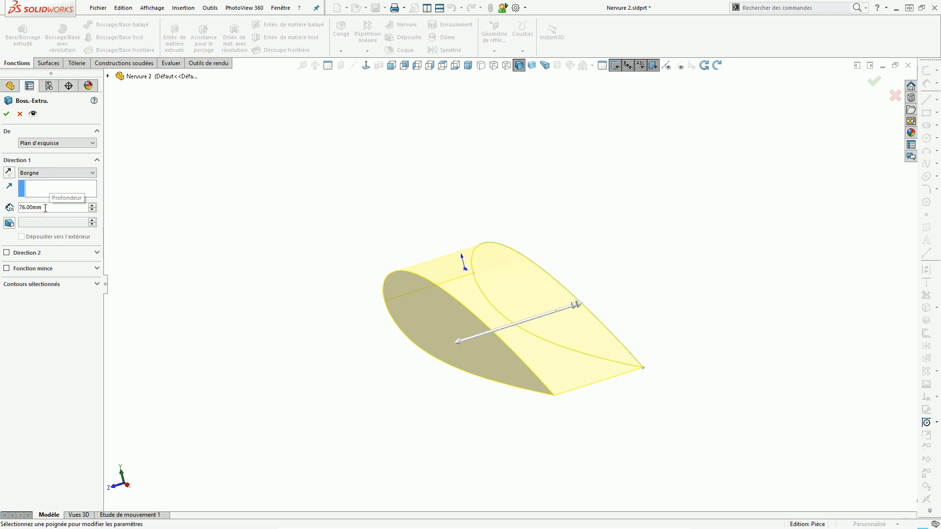
pyautogui.moveTo(47, 209); pyautogui.dragTo(2, 209)
pyautogui.write('3')
pyautogui.press('Return')
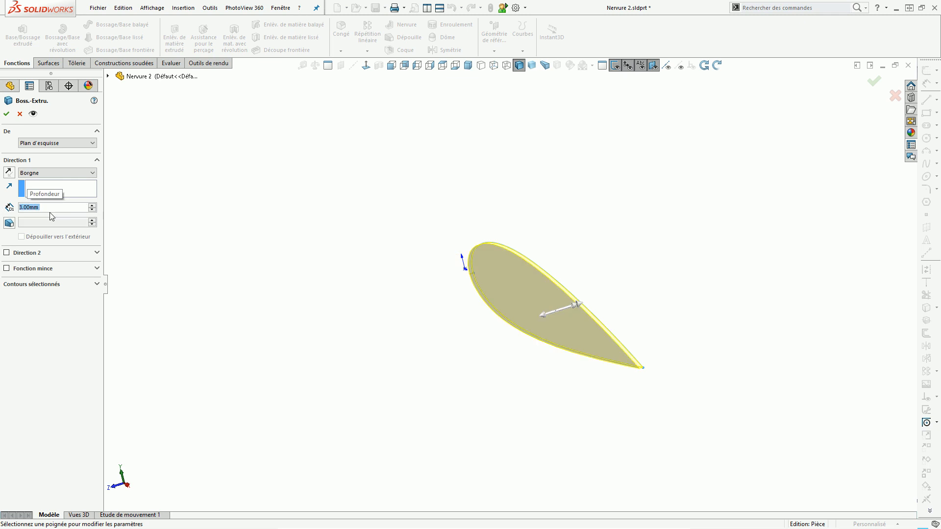
pyautogui.click(7, 115)
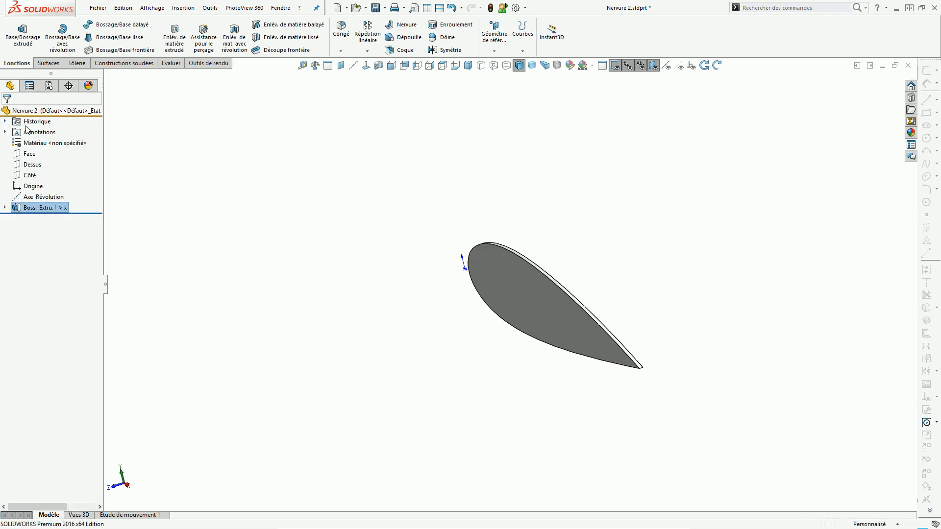
# Step: Set the custom properties of the rib with Nom_Piece Nervure 2 and Type DXF, and apply them
pyautogui.click(910, 144)
pyautogui.click(765, 112)
pyautogui.write('Nervure 2')
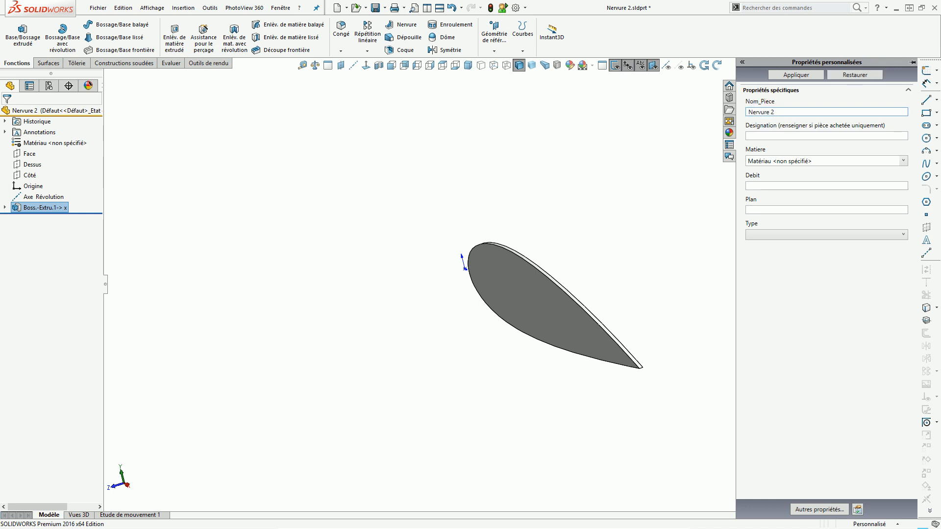
pyautogui.click(787, 236)
pyautogui.click(768, 252)
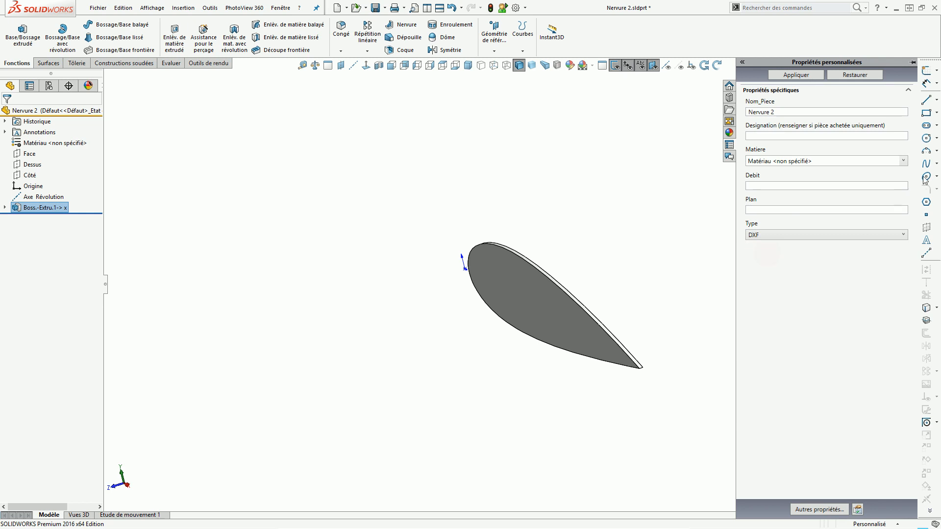
pyautogui.click(808, 76)
# Step: Assign the custom material CTP 30/10 to the rib, and save and close the part
pyautogui.click(903, 161)
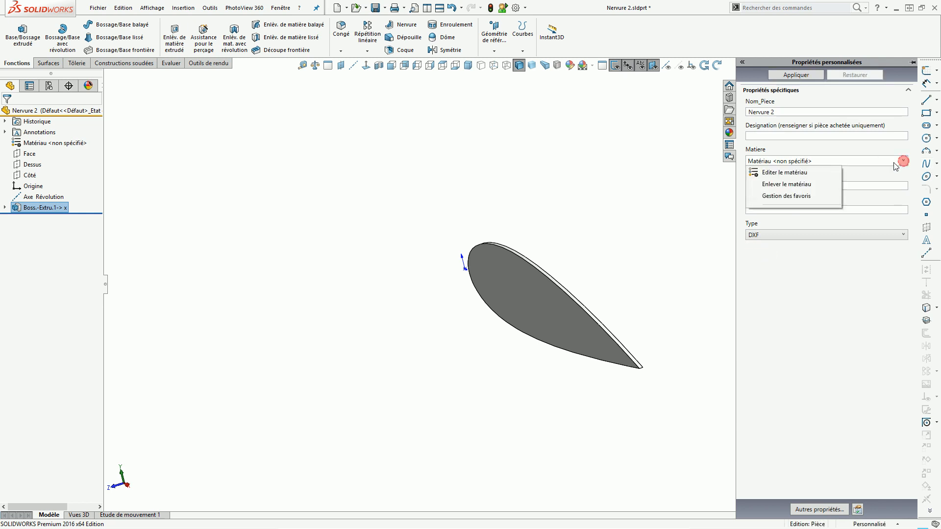
pyautogui.click(771, 175)
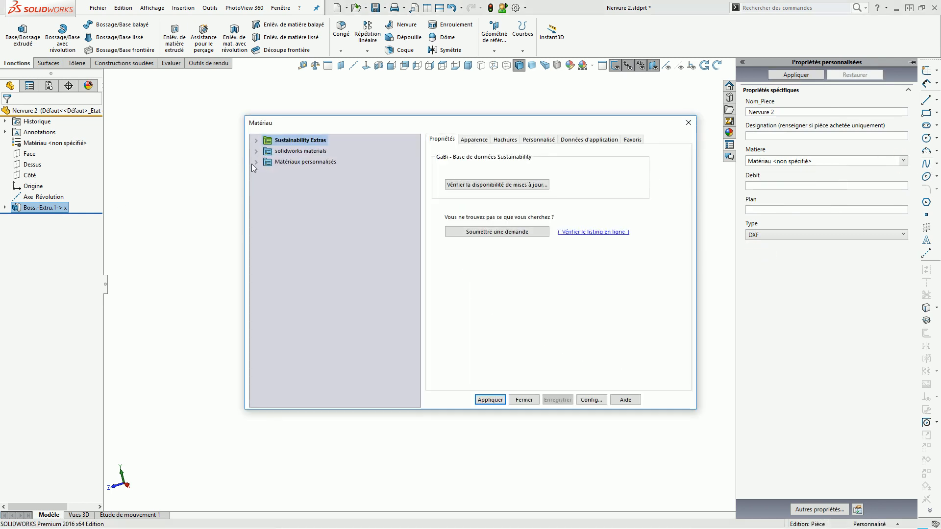
pyautogui.click(256, 162)
pyautogui.click(267, 194)
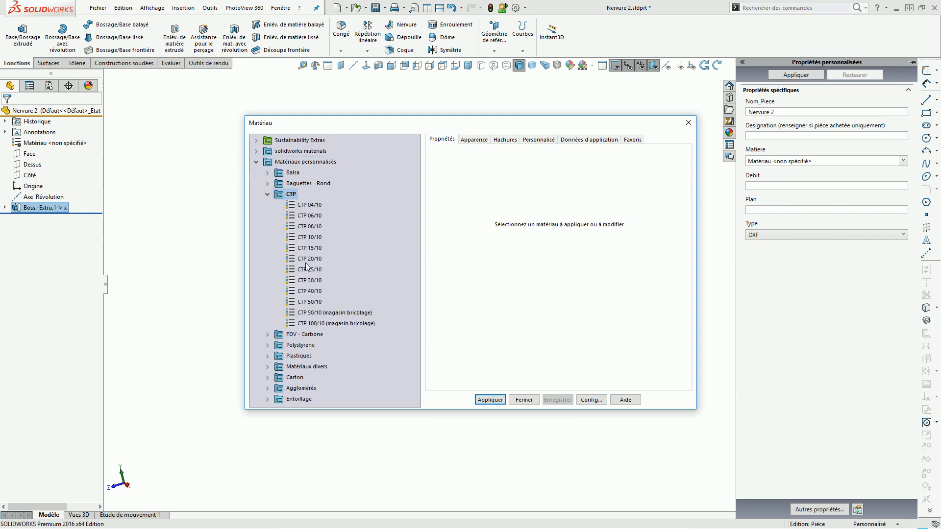
pyautogui.click(308, 281)
pyautogui.click(490, 400)
pyautogui.click(524, 400)
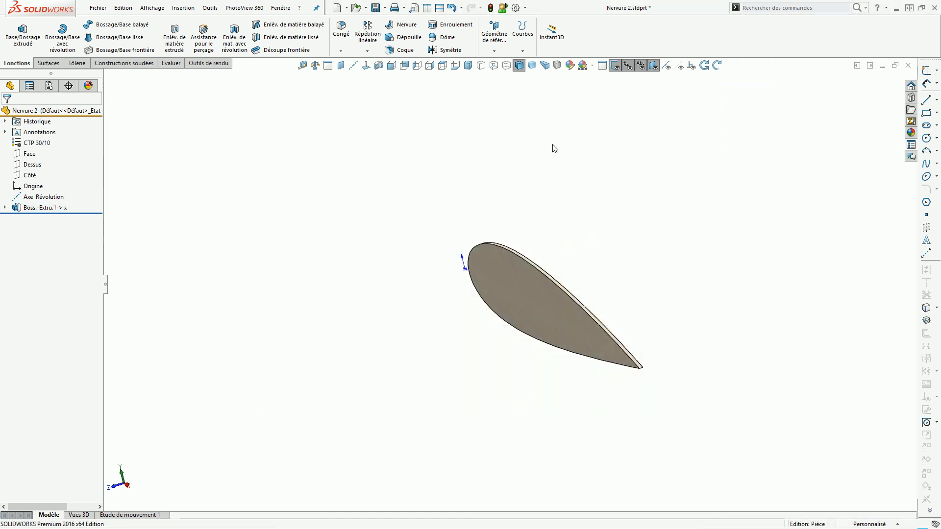
pyautogui.click(375, 8)
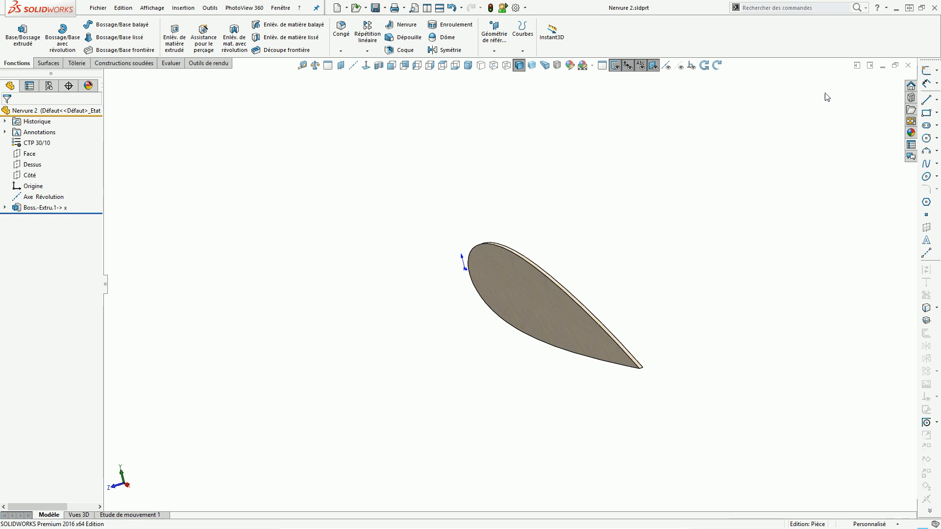
pyautogui.click(908, 65)
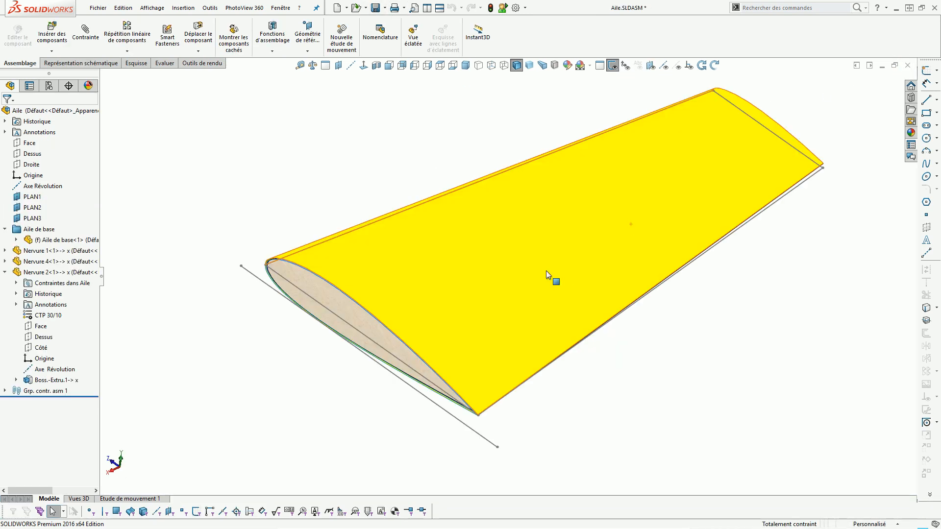
# Step: Suppress the Aile de base part in the assembly to expose the ribs inside the wing
pyautogui.click(56, 241)
pyautogui.click(133, 214)
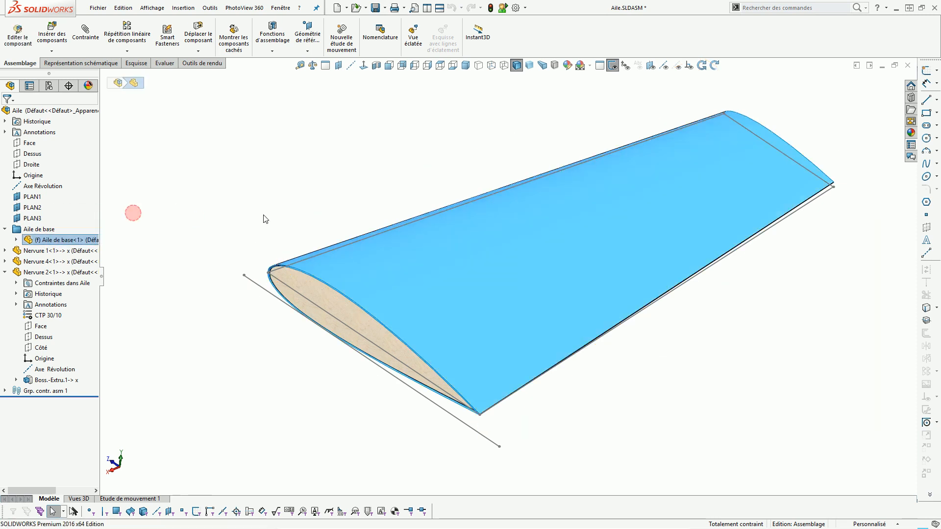
pyautogui.moveTo(286, 224); pyautogui.dragTo(578, 289, button='middle')
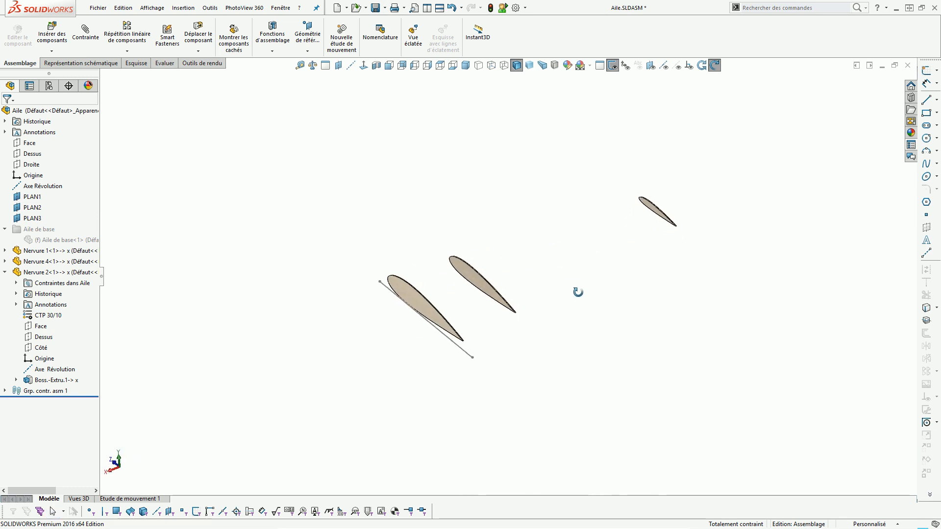
# Step: Check whether the Nervure 1 and Nervure 2 ribs can move, and inspect the mates of Nervure 2
pyautogui.click(5, 272)
pyautogui.moveTo(426, 307); pyautogui.dragTo(437, 313)
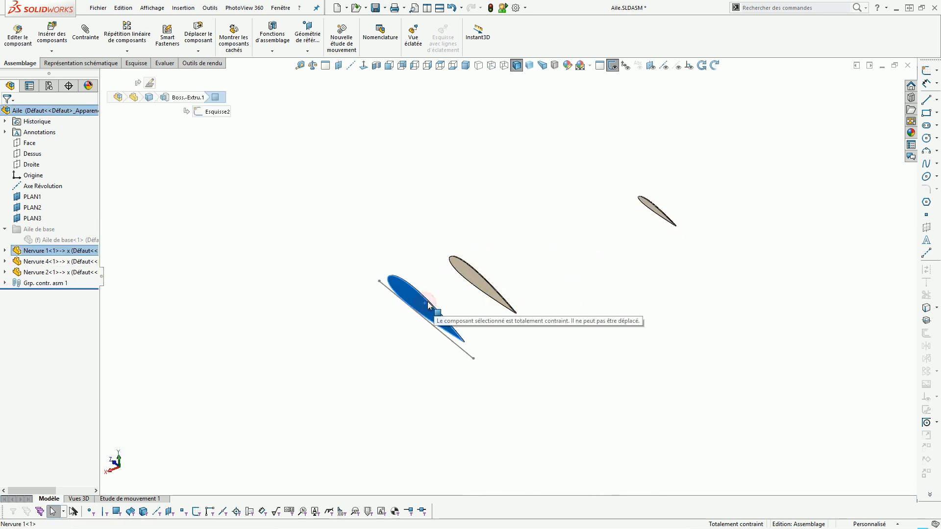
pyautogui.moveTo(479, 282); pyautogui.dragTo(641, 228)
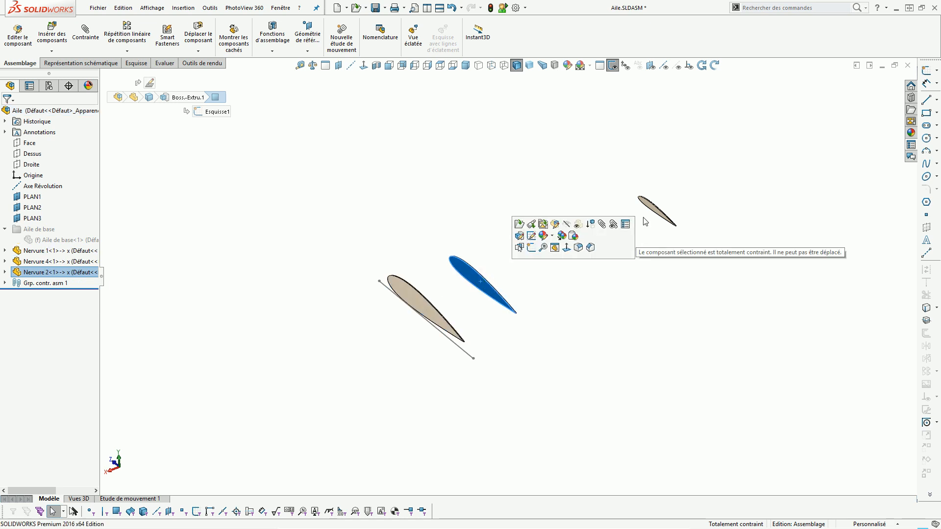
pyautogui.click(4, 272)
pyautogui.moveTo(99, 256); pyautogui.dragTo(207, 257)
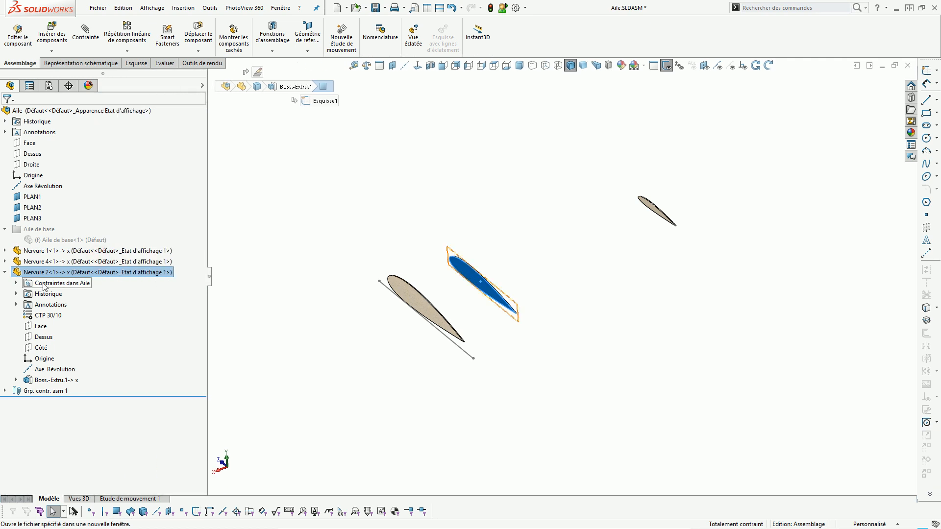
pyautogui.click(17, 283)
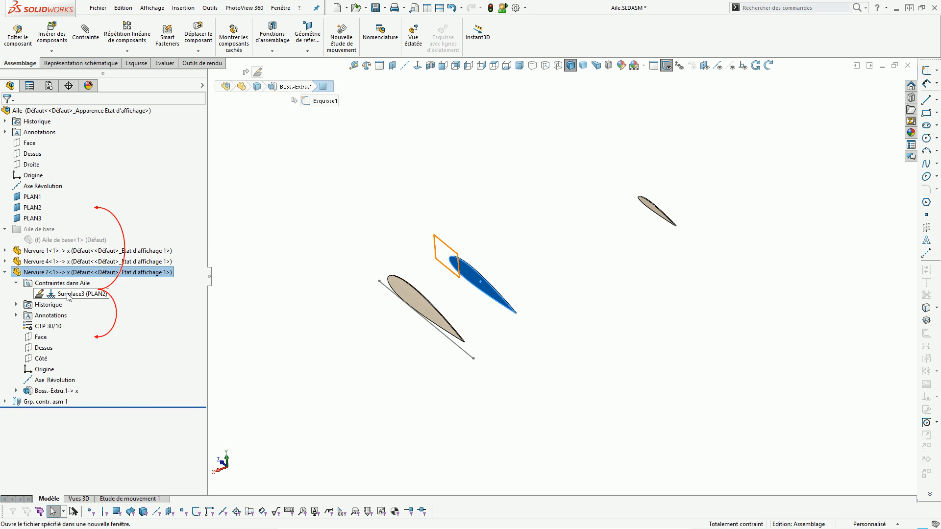
pyautogui.click(5, 272)
pyautogui.click(310, 315)
pyautogui.scroll(-3, 470, 274)
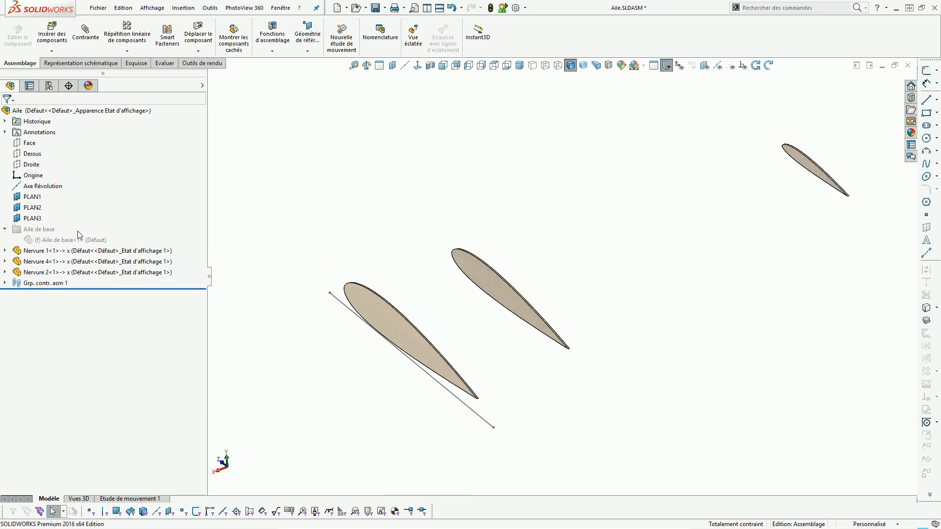
# Step: Unsuppress the Aile de base part and suppress the Nervure 1 root rib
pyautogui.click(54, 239)
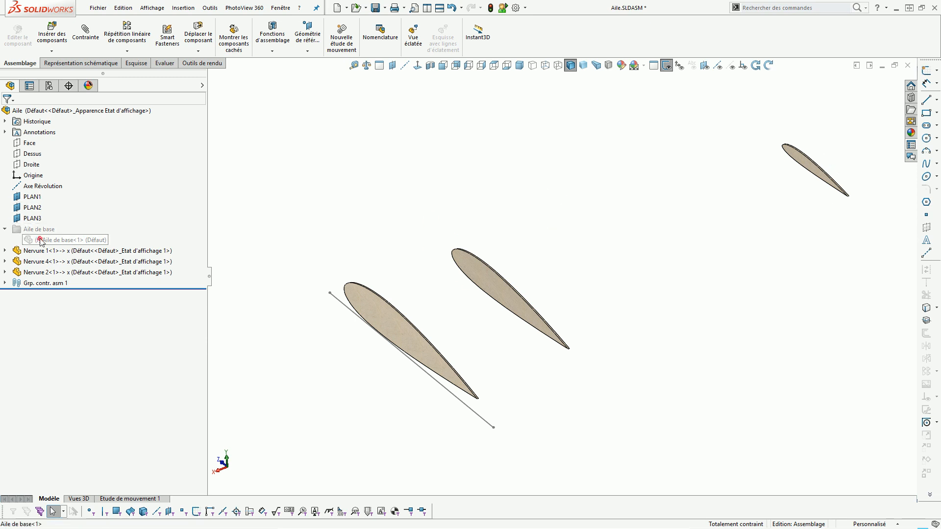
pyautogui.click(99, 211)
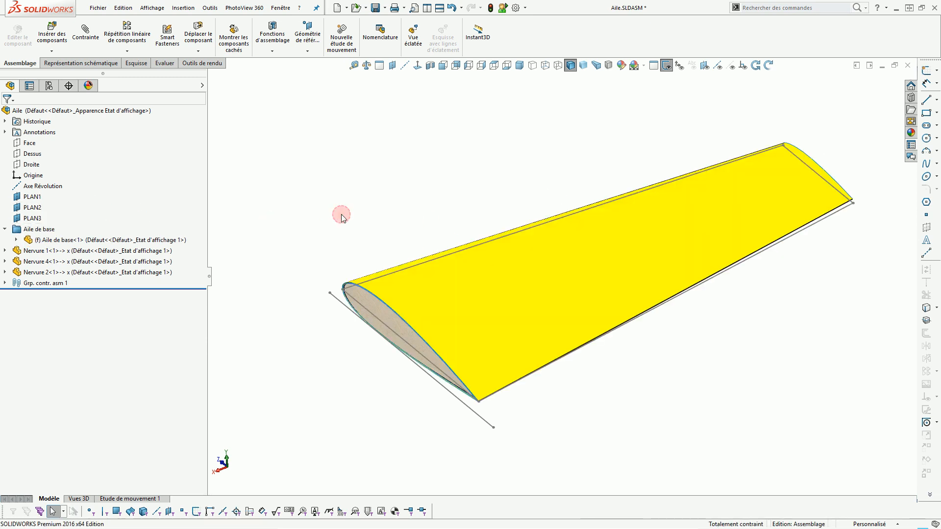
pyautogui.click(49, 253)
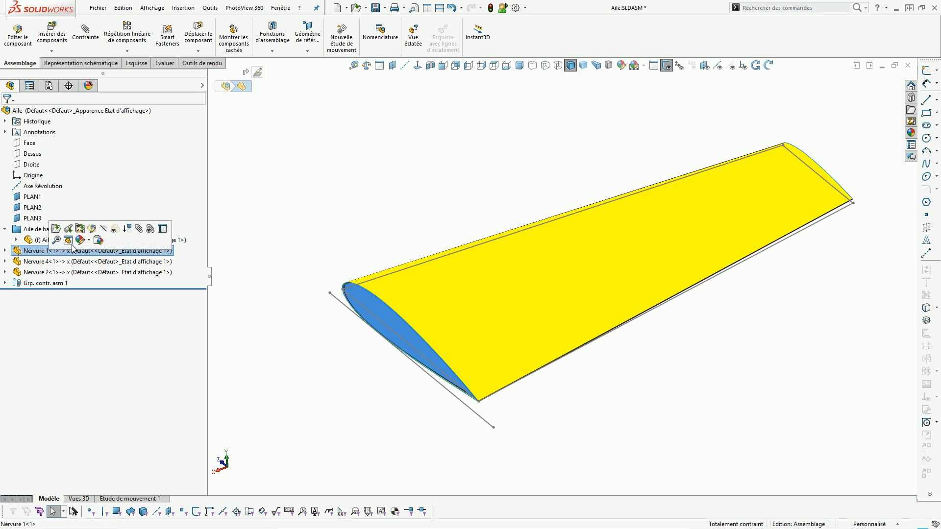
pyautogui.click(127, 228)
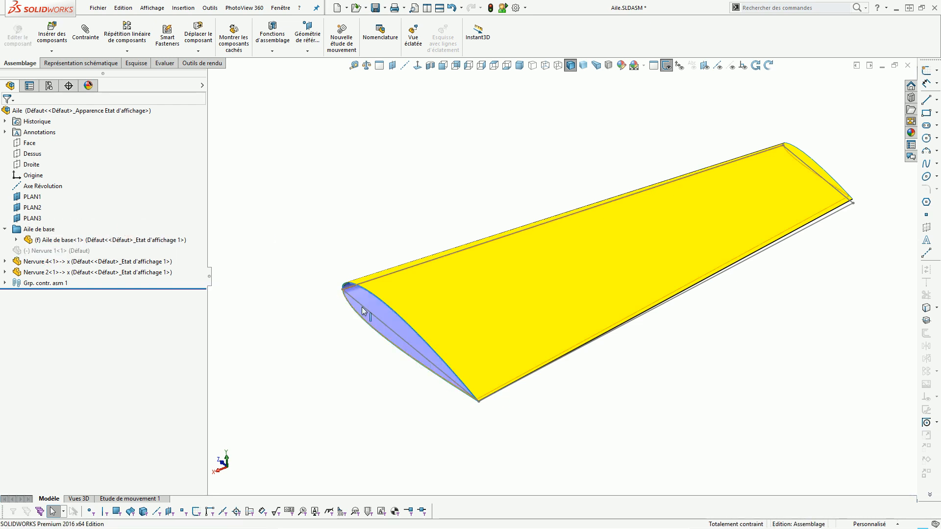
pyautogui.click(379, 315)
pyautogui.moveTo(378, 315); pyautogui.dragTo(320, 294, button='middle')
pyautogui.click(435, 223)
pyautogui.moveTo(563, 287); pyautogui.dragTo(637, 263, button='middle')
pyautogui.click(278, 171)
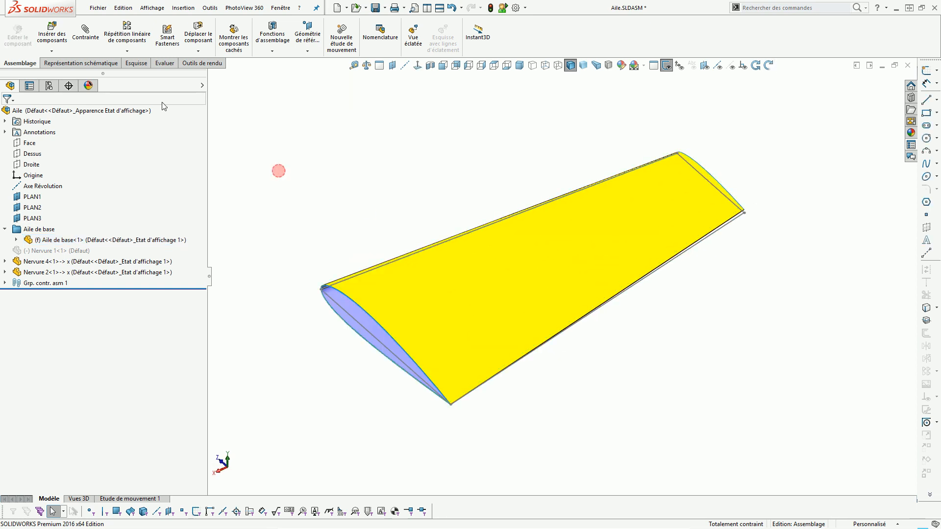
# Step: Insert a new part into the Aile assembly, placed on PLAN3
pyautogui.click(52, 51)
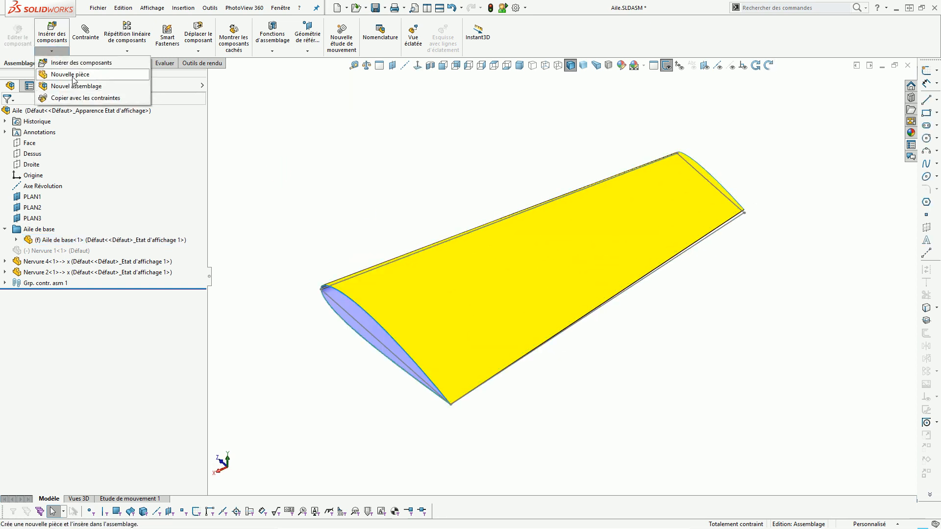
pyautogui.click(73, 75)
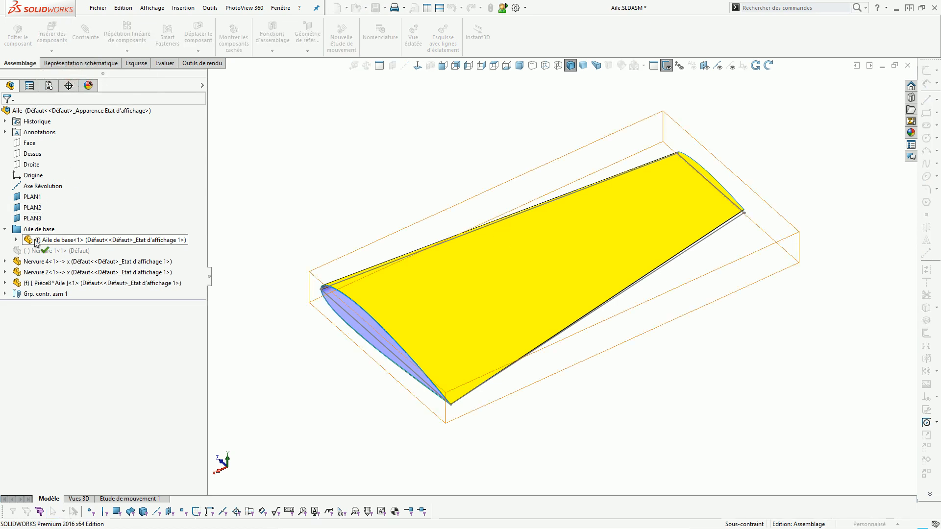
pyautogui.click(31, 218)
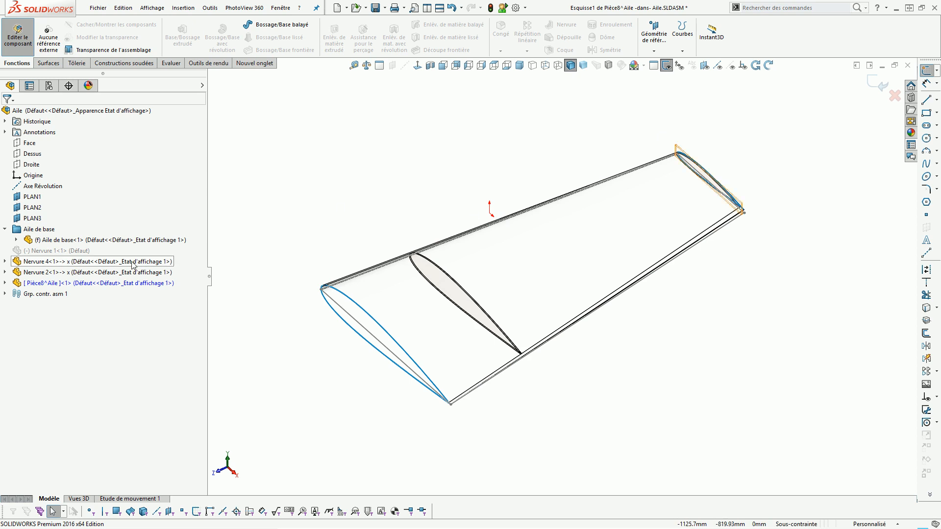
# Step: Sketch the rib profile as intersection curves with both lofted faces of Aile de base, and finish editing the new part
pyautogui.scroll(2, 507, 258)
pyautogui.scroll(1, 508, 258)
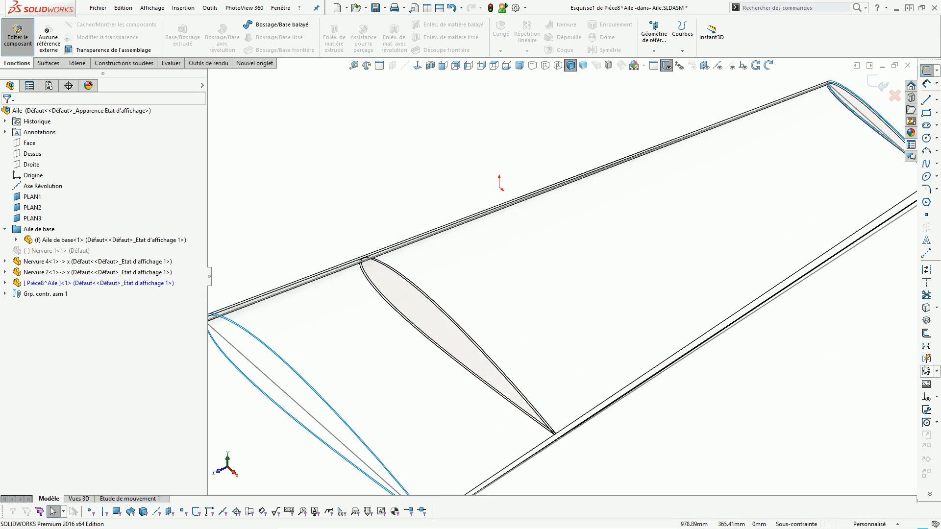
pyautogui.click(926, 333)
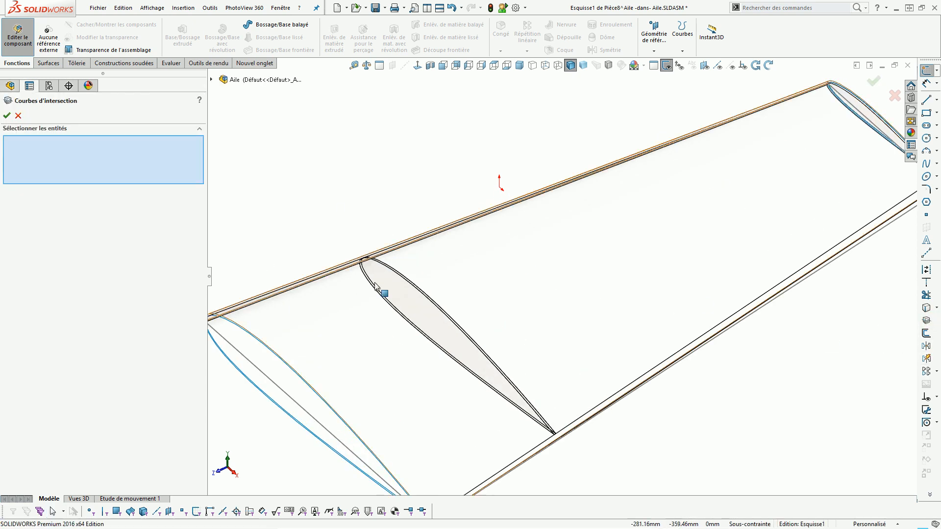
pyautogui.scroll(-4, 383, 324)
pyautogui.scroll(2, 385, 330)
pyautogui.scroll(3, 462, 321)
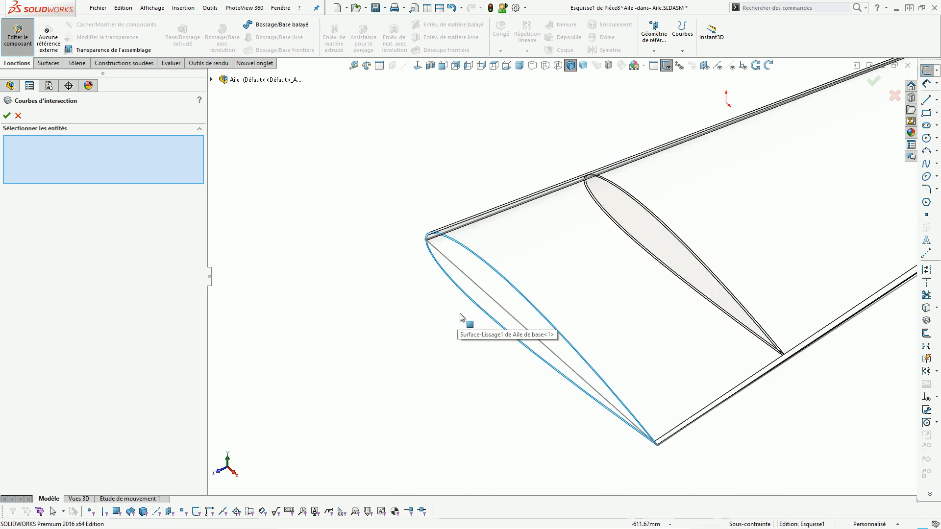
pyautogui.click(474, 301)
pyautogui.moveTo(475, 297); pyautogui.dragTo(488, 208, button='middle')
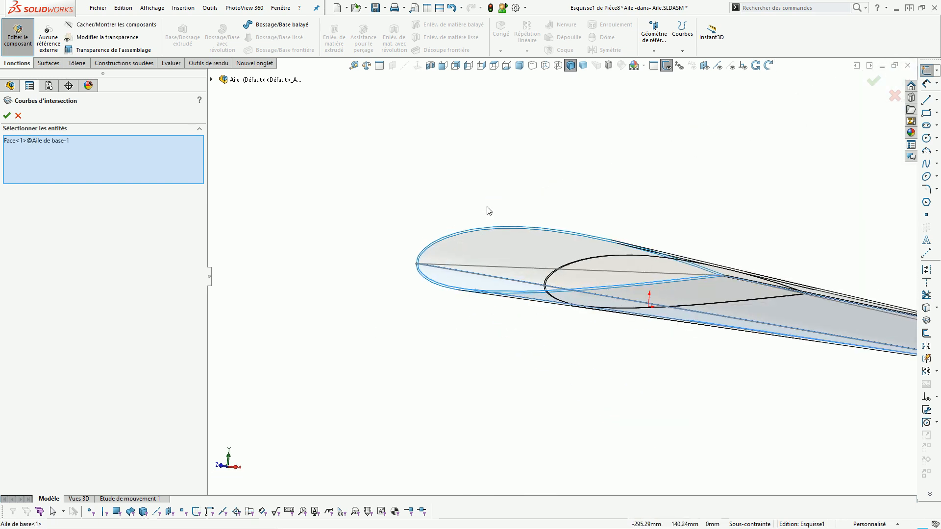
pyautogui.click(480, 252)
pyautogui.click(9, 114)
pyautogui.scroll(4, 498, 237)
pyautogui.moveTo(498, 237); pyautogui.dragTo(479, 300, button='middle')
pyautogui.scroll(-6, 664, 273)
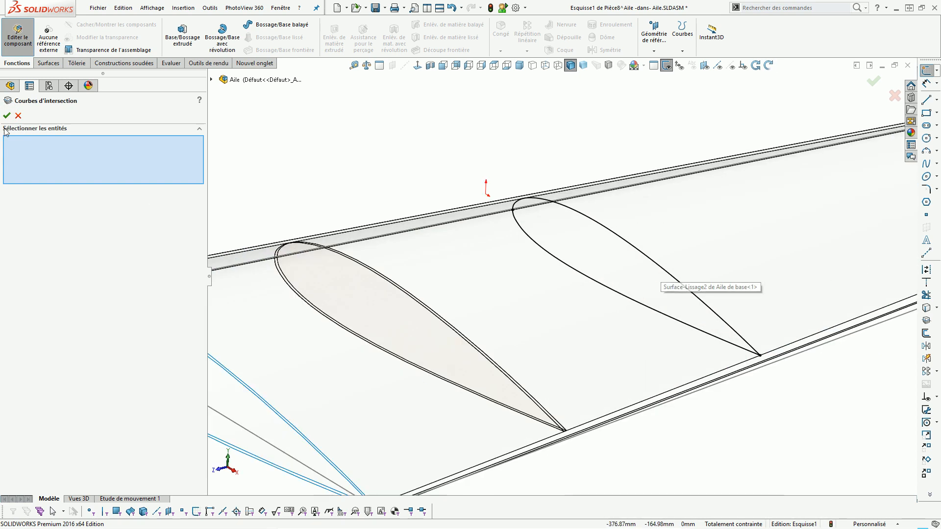
pyautogui.click(18, 115)
pyautogui.click(388, 140)
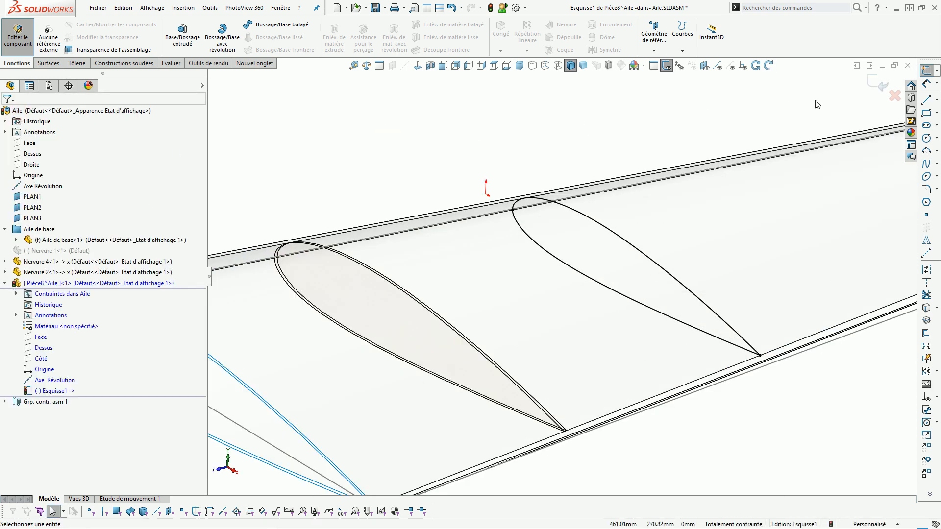
pyautogui.click(875, 88)
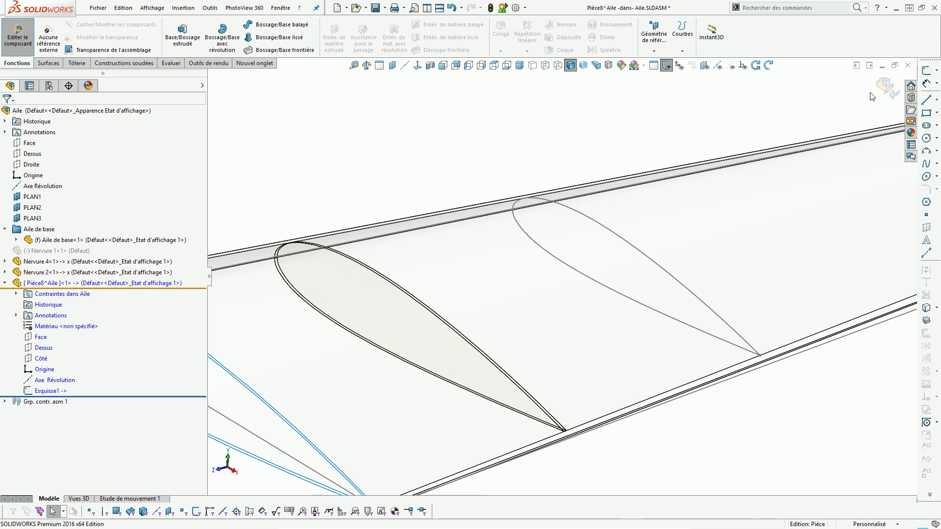
pyautogui.click(879, 87)
# Step: Rename the new part Nervure 3 and save it to an external file beside the assembly
pyautogui.press('f')
pyautogui.click(38, 284)
pyautogui.click(37, 285)
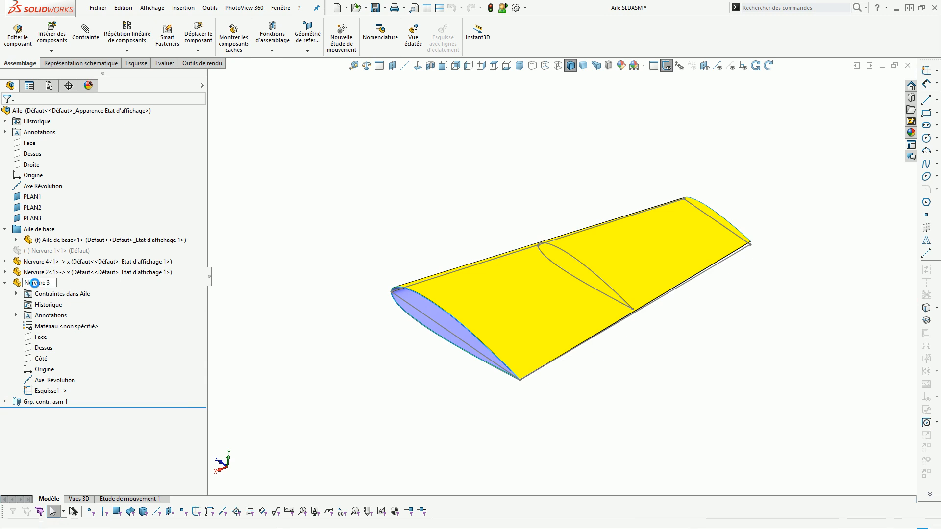
pyautogui.rightClick(35, 283)
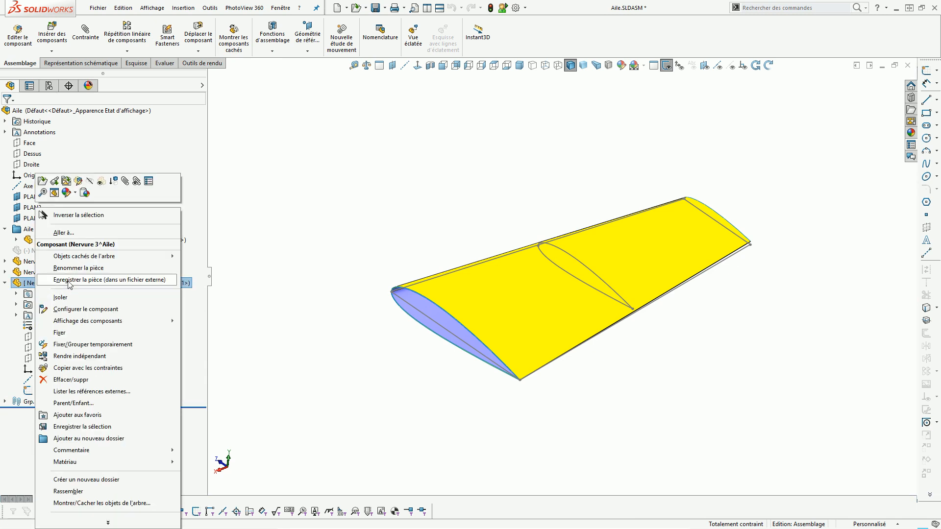
pyautogui.click(69, 280)
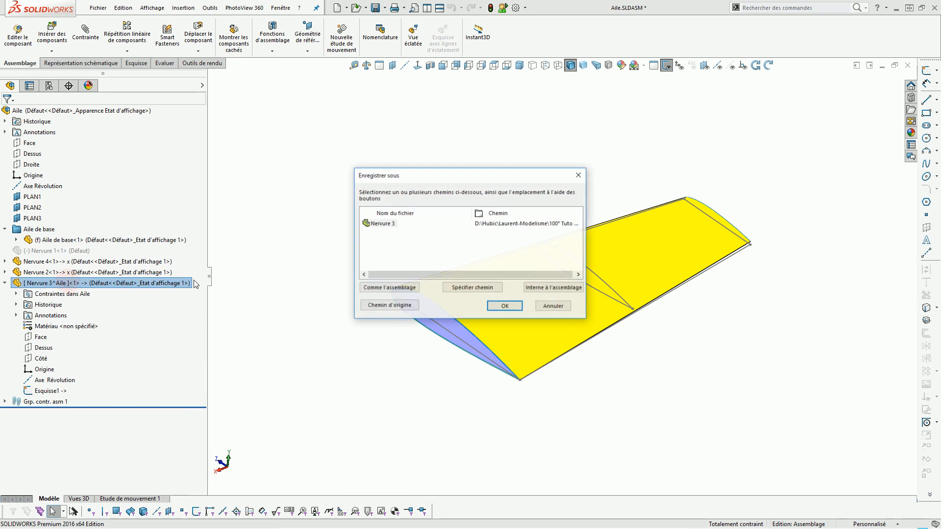
pyautogui.click(505, 305)
# Step: Open Nervure 3 on its own and break all external references of its profile sketch
pyautogui.click(22, 282)
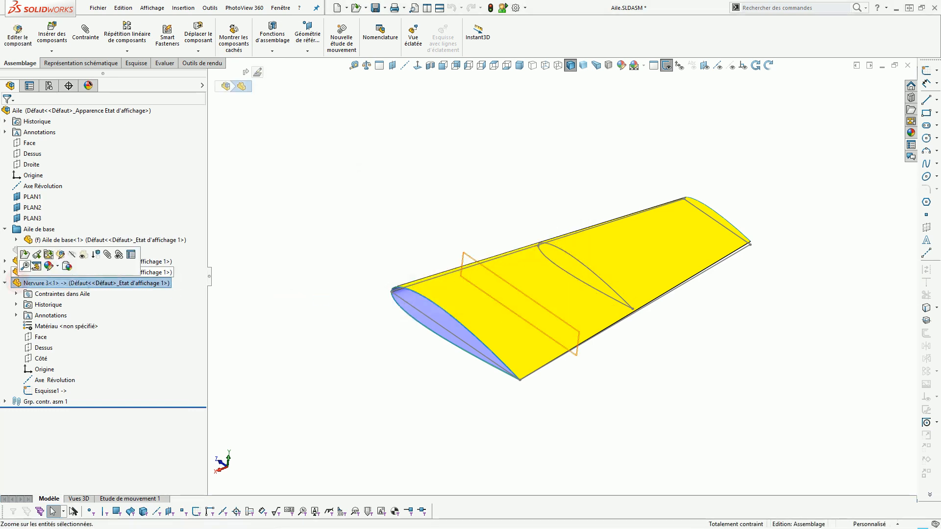
pyautogui.click(25, 254)
pyautogui.click(36, 207)
pyautogui.rightClick(35, 208)
pyautogui.click(89, 241)
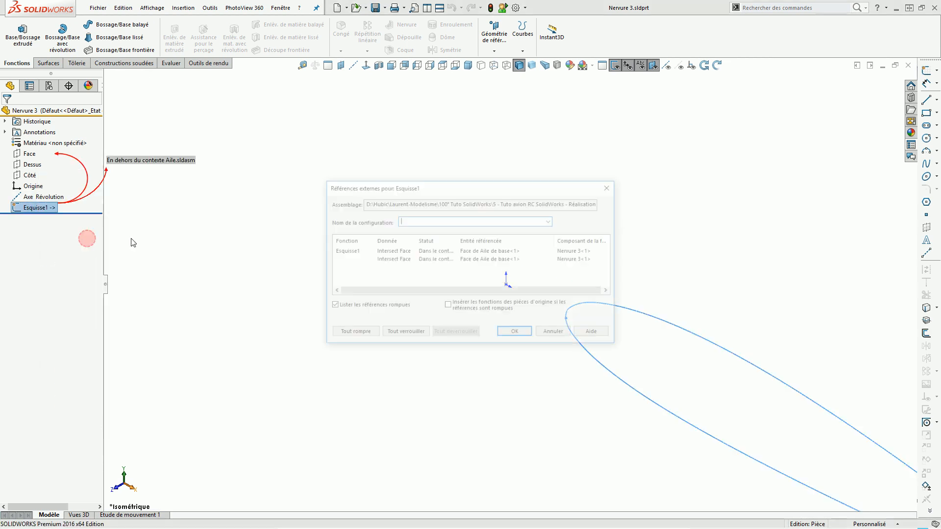
pyautogui.click(354, 333)
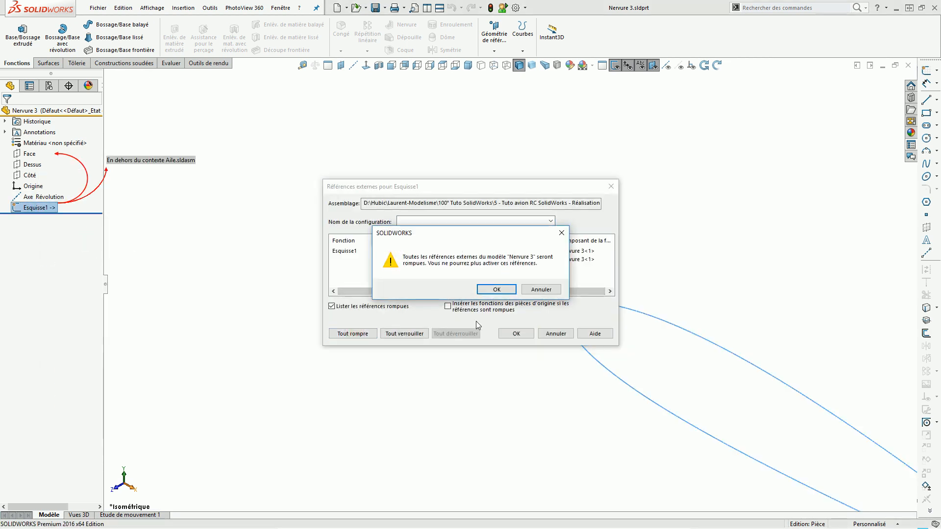
pyautogui.click(495, 291)
pyautogui.click(515, 334)
# Step: Extrude the rib's profile sketch to a depth of 2 mm
pyautogui.scroll(-3, 706, 381)
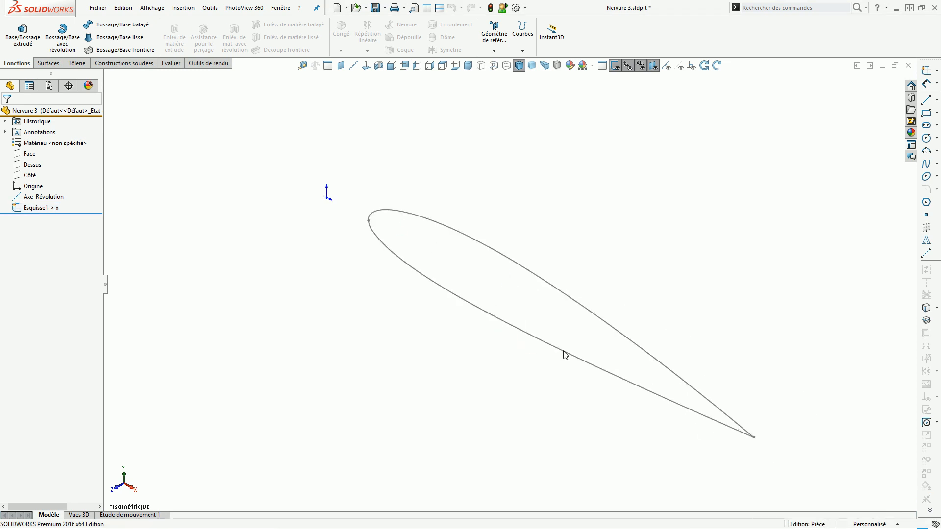
pyautogui.click(31, 208)
pyautogui.click(36, 37)
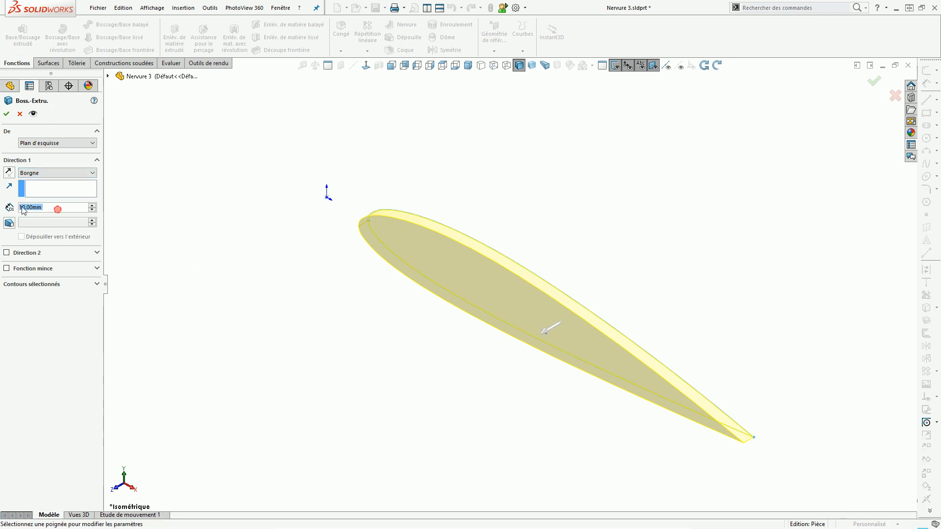
pyautogui.write('2')
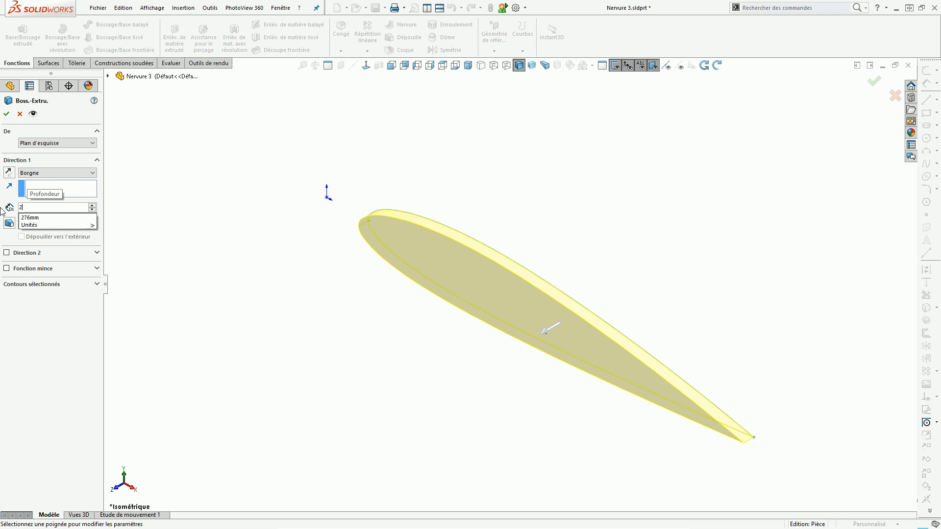
pyautogui.press('Return')
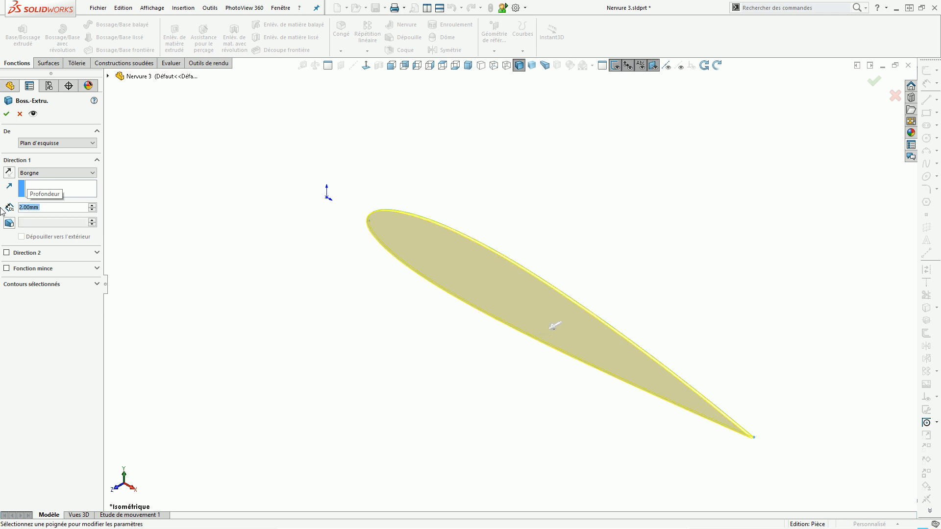
pyautogui.click(6, 114)
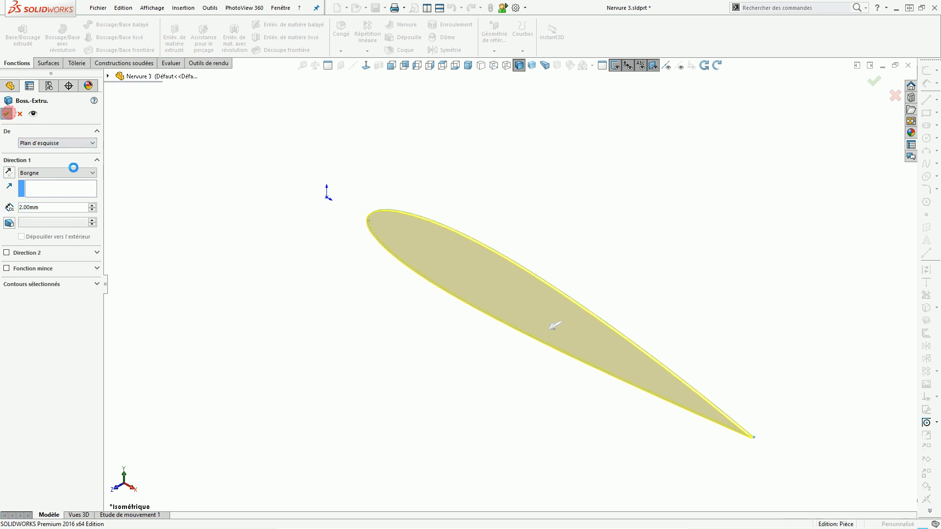
pyautogui.click(515, 214)
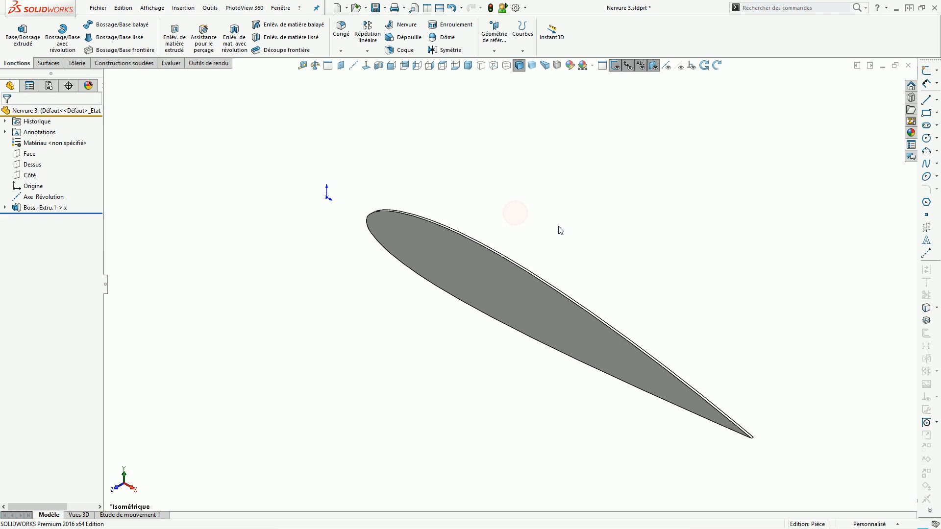
# Step: Fill in the rib's custom properties with Nom_Piece Nervure 3 and Type DXF, and apply them
pyautogui.click(912, 146)
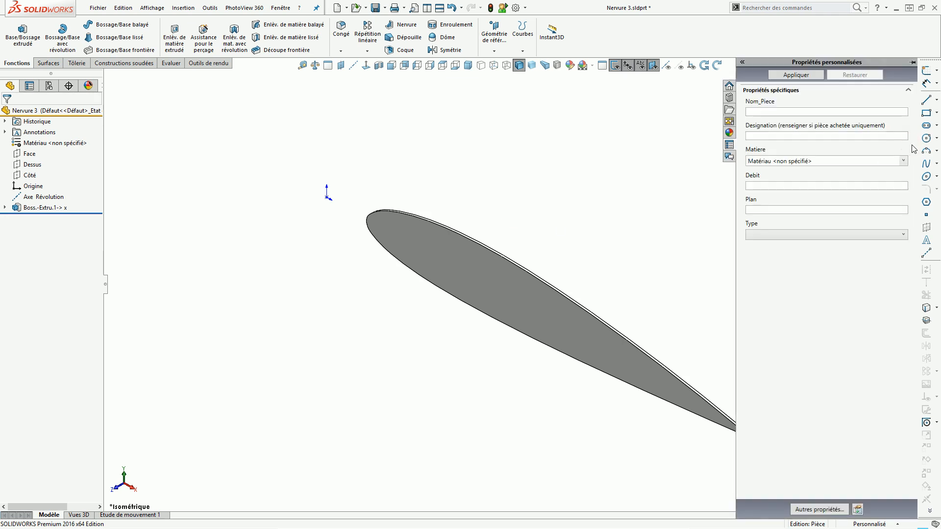
pyautogui.click(787, 112)
pyautogui.write('Nervure 3')
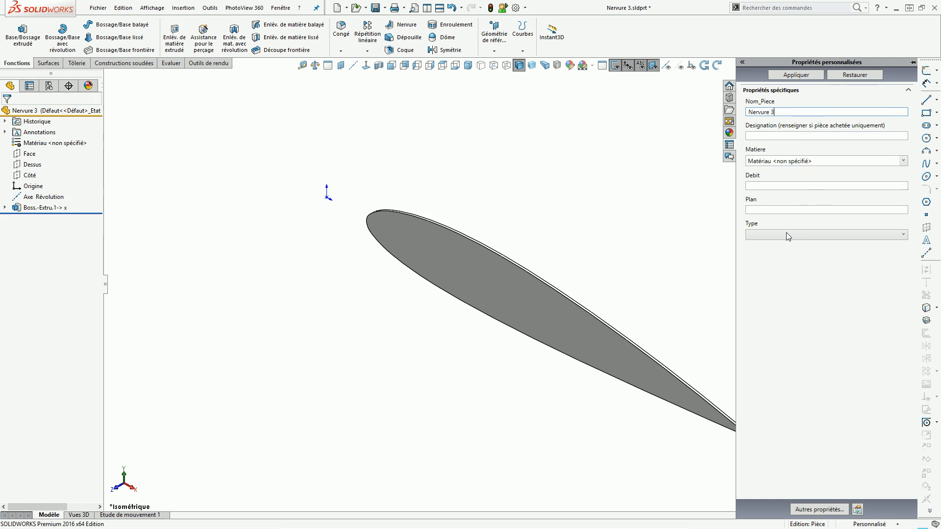
pyautogui.click(788, 237)
pyautogui.click(767, 254)
pyautogui.click(796, 75)
# Step: Assign the custom material Balsa 20/10 to the rib
pyautogui.click(903, 161)
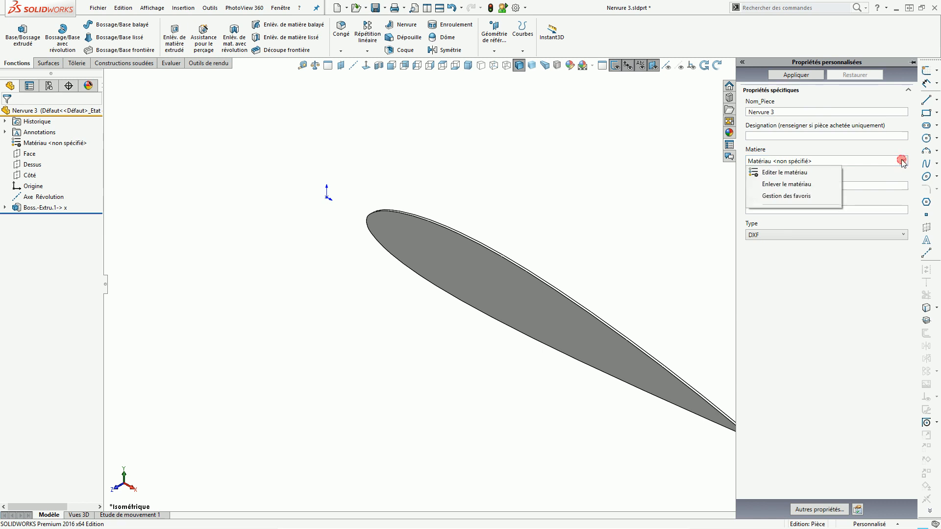
pyautogui.click(773, 173)
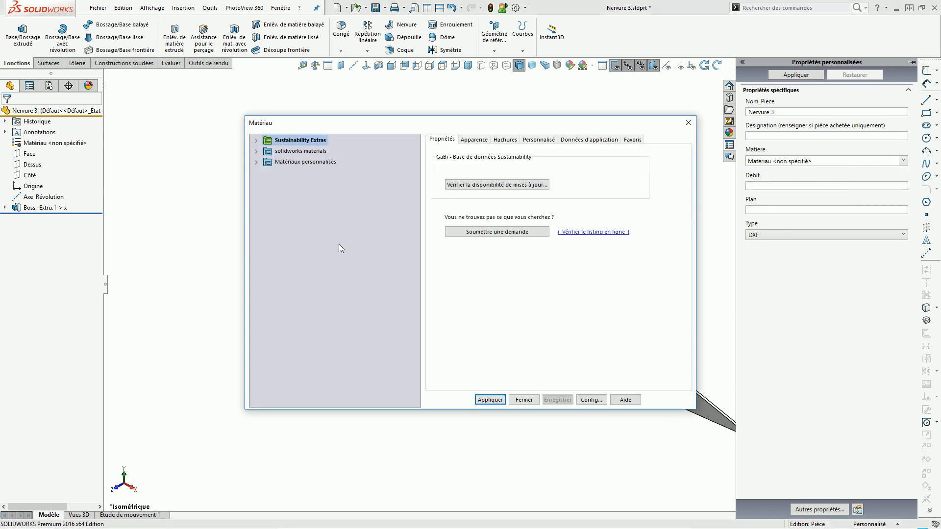
pyautogui.click(256, 162)
pyautogui.click(267, 173)
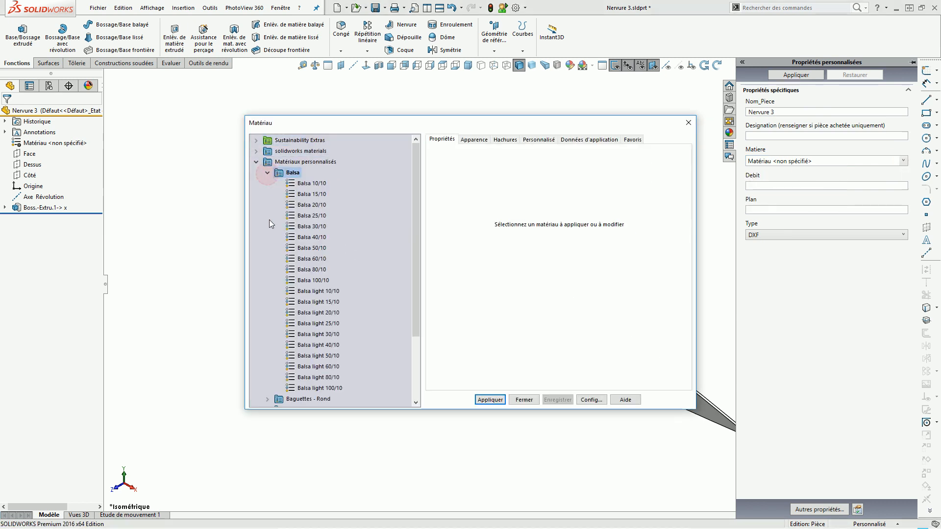
pyautogui.click(309, 206)
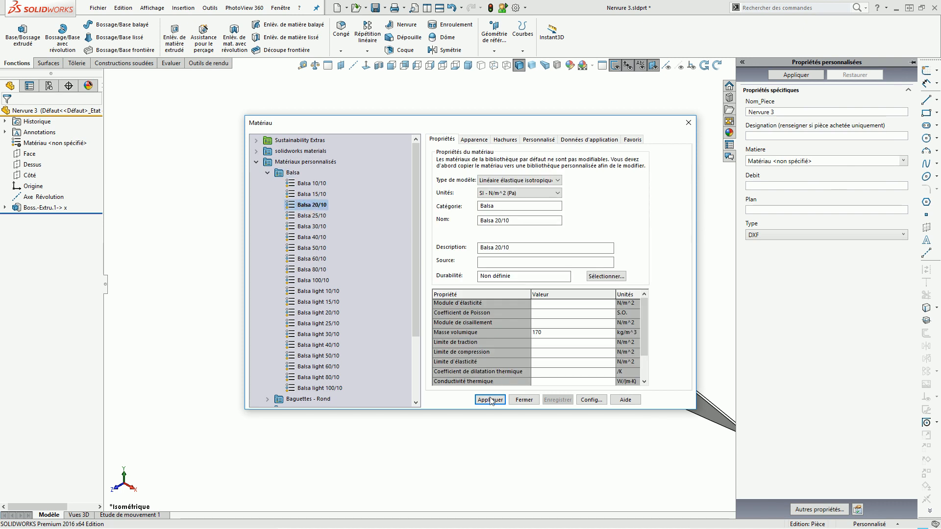
pyautogui.click(524, 400)
# Step: Inspect the balsa rib from several angles and check its mass properties
pyautogui.scroll(-5, 561, 326)
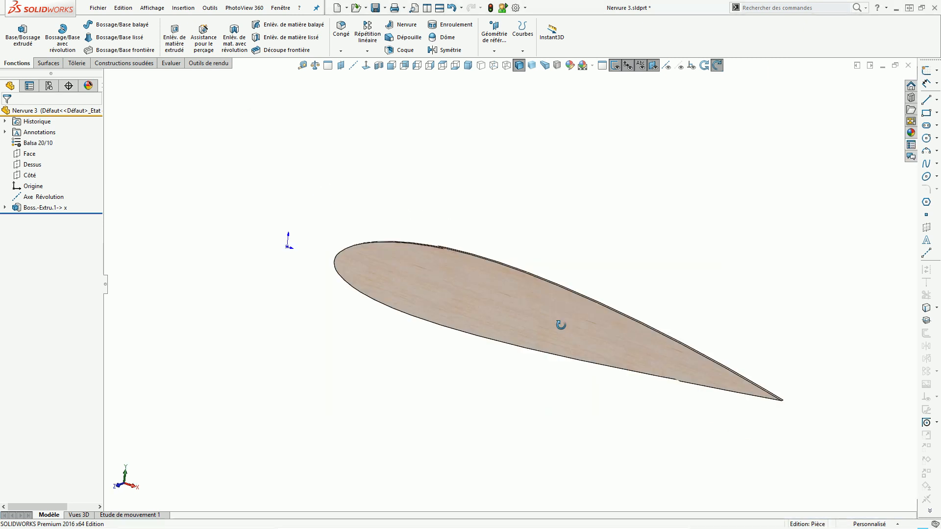
pyautogui.scroll(-2, 481, 318)
pyautogui.scroll(5, 505, 282)
pyautogui.moveTo(505, 282); pyautogui.dragTo(578, 287, button='middle')
pyautogui.press('f')
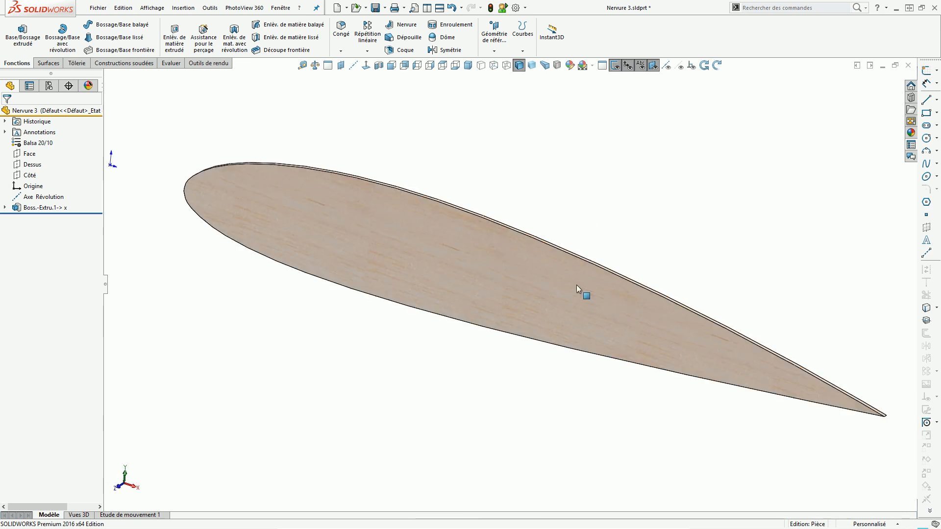
pyautogui.click(315, 65)
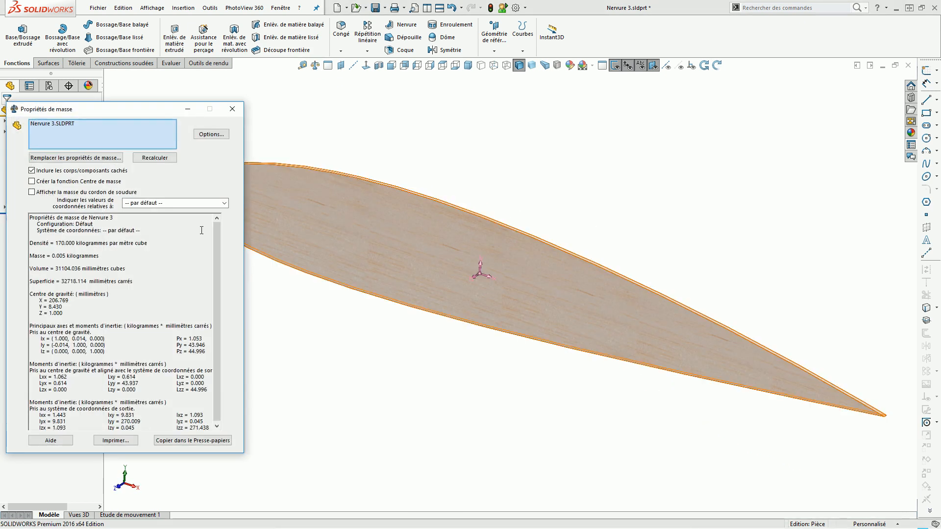
pyautogui.click(235, 104)
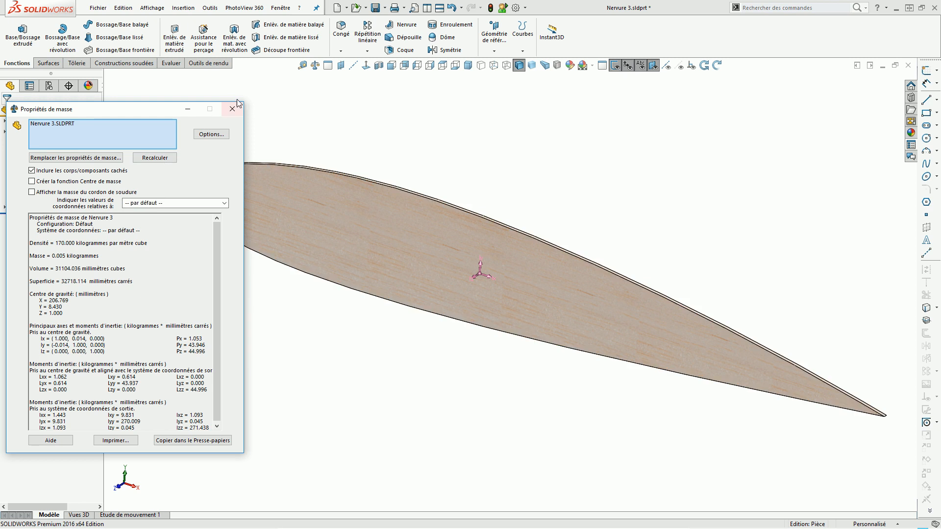
pyautogui.click(230, 112)
# Step: Save and close the Nervure 3 part, returning to the Aile assembly
pyautogui.scroll(4, 538, 237)
pyautogui.scroll(-2, 550, 262)
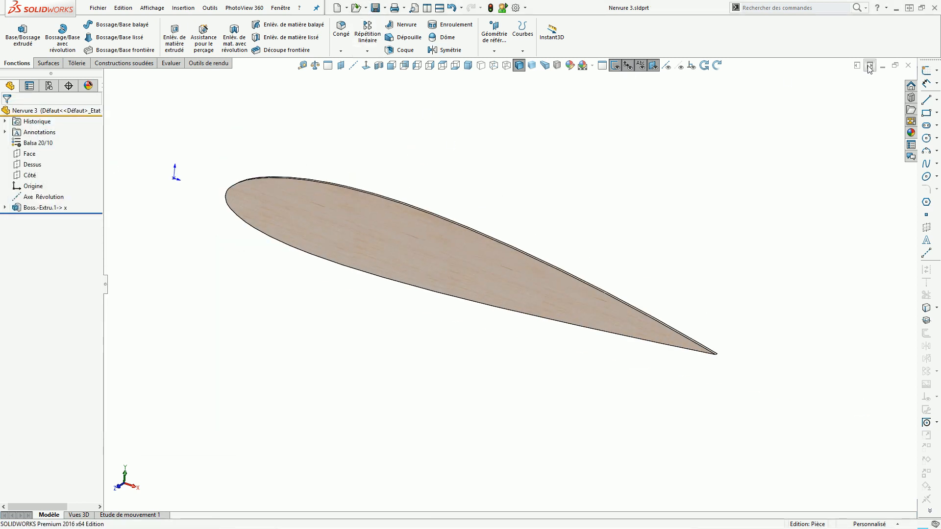
pyautogui.click(908, 65)
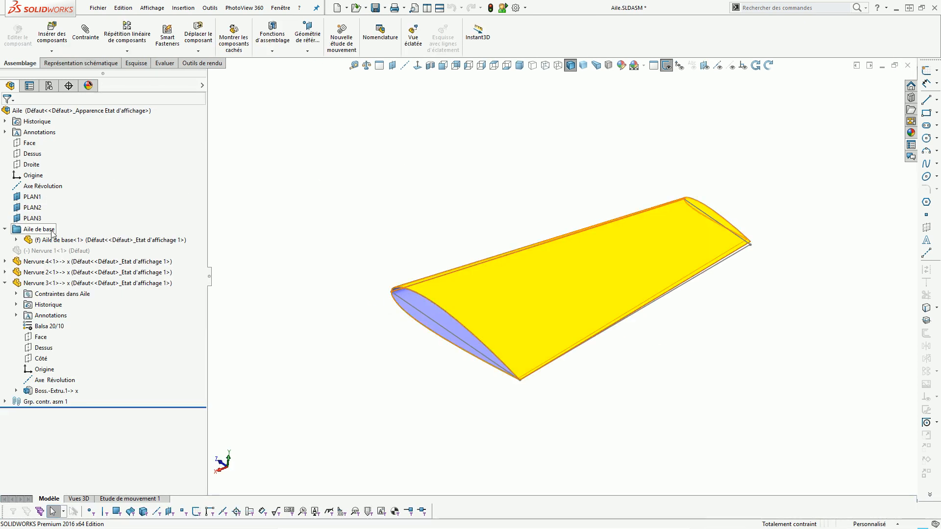
# Step: Suppress the Aile de base part in the assembly to expose the three ribs
pyautogui.click(47, 240)
pyautogui.click(129, 211)
pyautogui.click(325, 245)
pyautogui.moveTo(500, 303); pyautogui.dragTo(501, 309, button='middle')
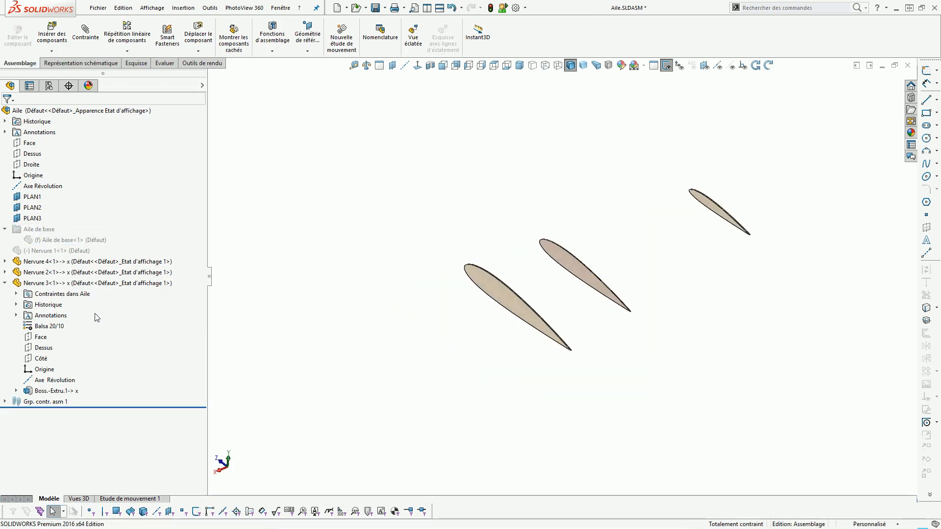
# Step: Unsuppress Nervure 1 and reorder the component tree so the ribs run in sequence from Nervure 1 to Nervure 4
pyautogui.click(58, 251)
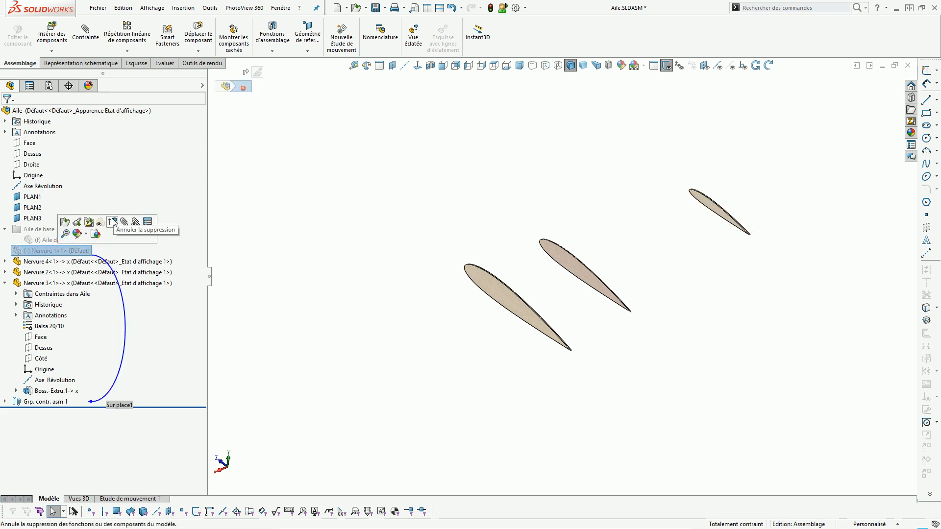
pyautogui.click(112, 218)
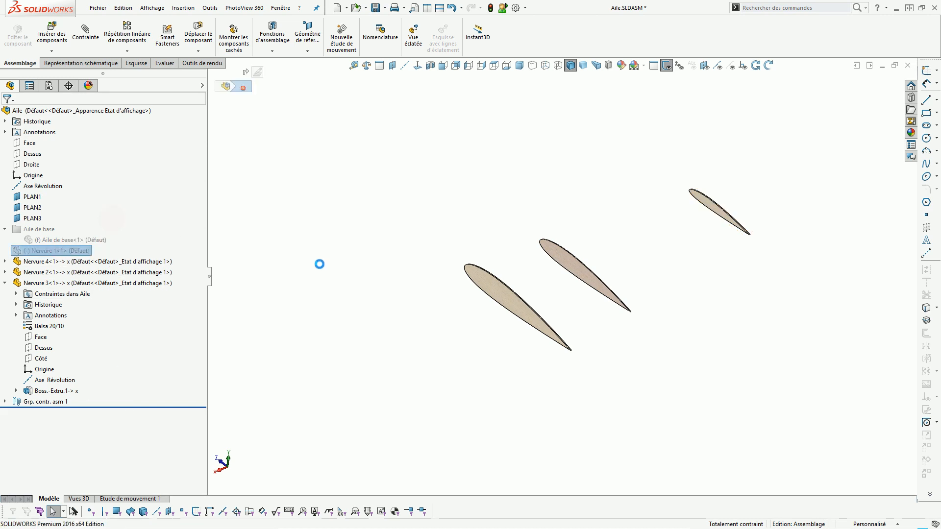
pyautogui.click(5, 283)
pyautogui.moveTo(44, 261); pyautogui.dragTo(15, 284)
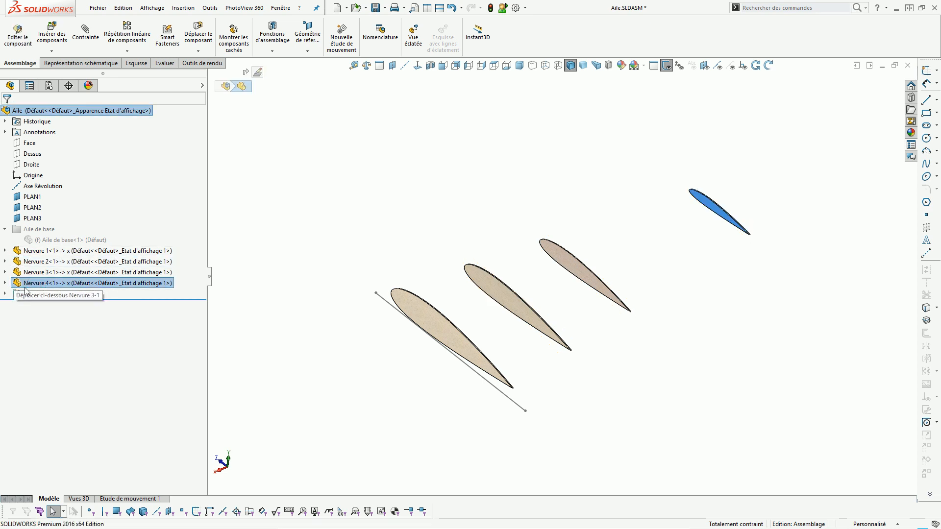
pyautogui.click(245, 318)
# Step: Examine the four ribs together and their spacing along the wing from several angles
pyautogui.moveTo(647, 281); pyautogui.dragTo(641, 260, button='middle')
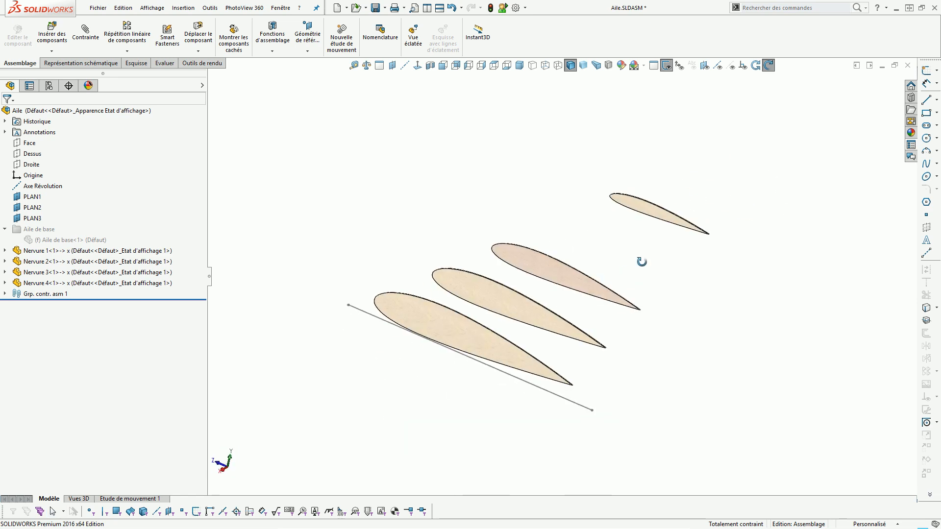
pyautogui.scroll(-3, 595, 299)
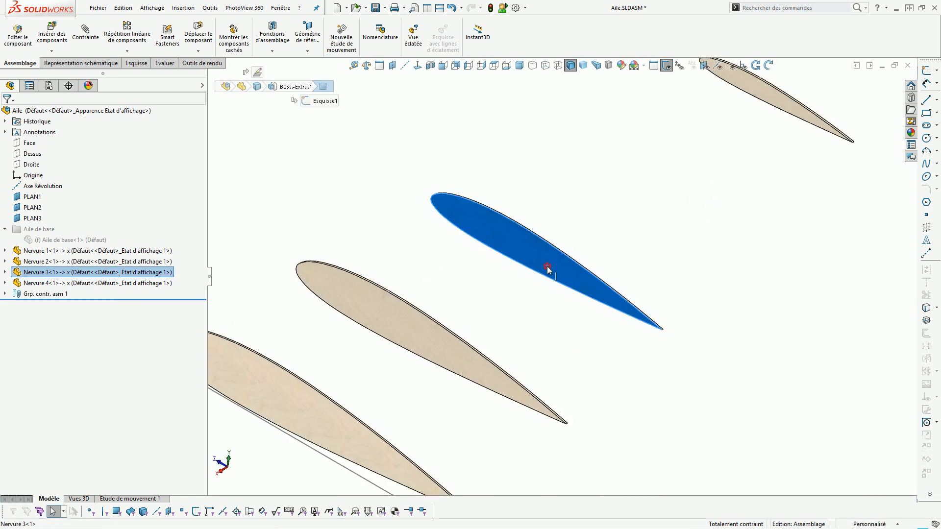
pyautogui.click(547, 267)
pyautogui.scroll(4, 549, 276)
pyautogui.click(620, 307)
pyautogui.moveTo(617, 320)
pyautogui.mouseDown(button='middle')
pyautogui.moveTo(613, 345)
pyautogui.moveTo(609, 307)
pyautogui.mouseUp(button='middle')
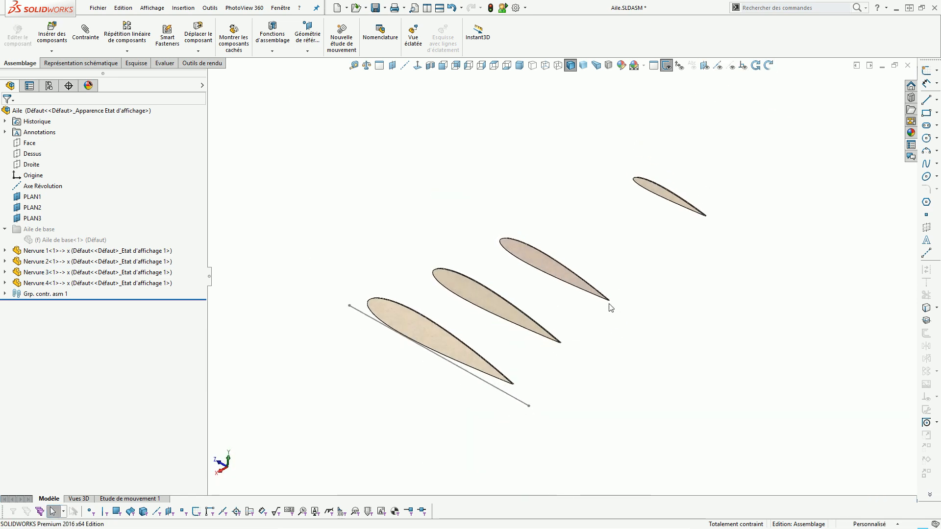
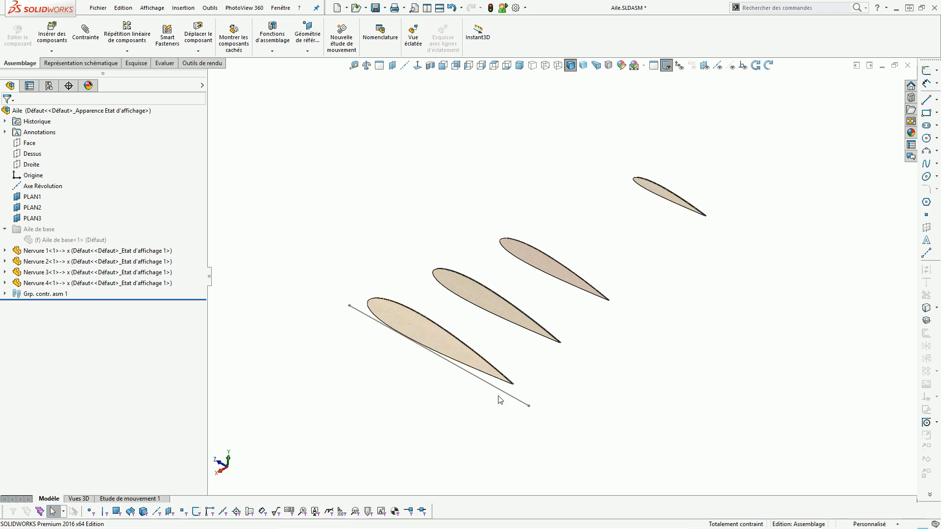
pyautogui.moveTo(500, 401); pyautogui.dragTo(569, 376, button='middle')
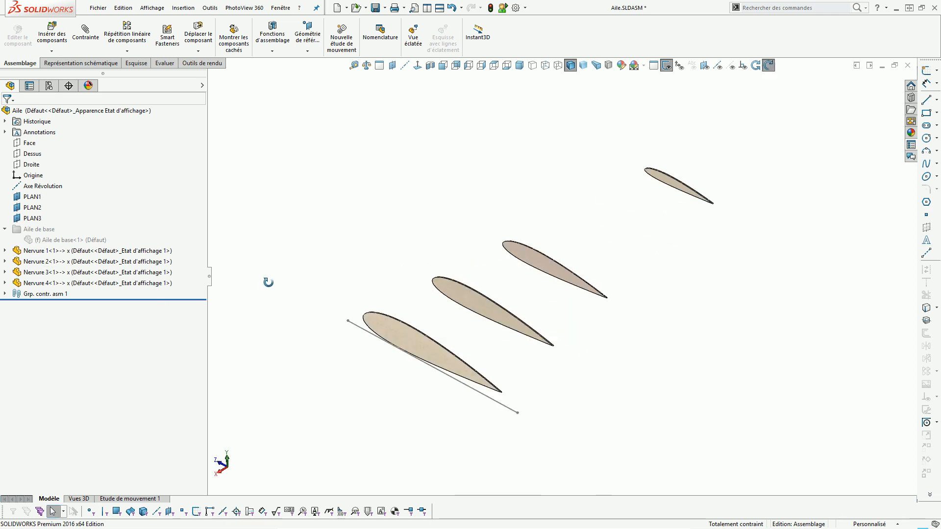
# Step: Unsuppress the Aile de base part to bring back the wing skin, and collapse its folder
pyautogui.click(69, 239)
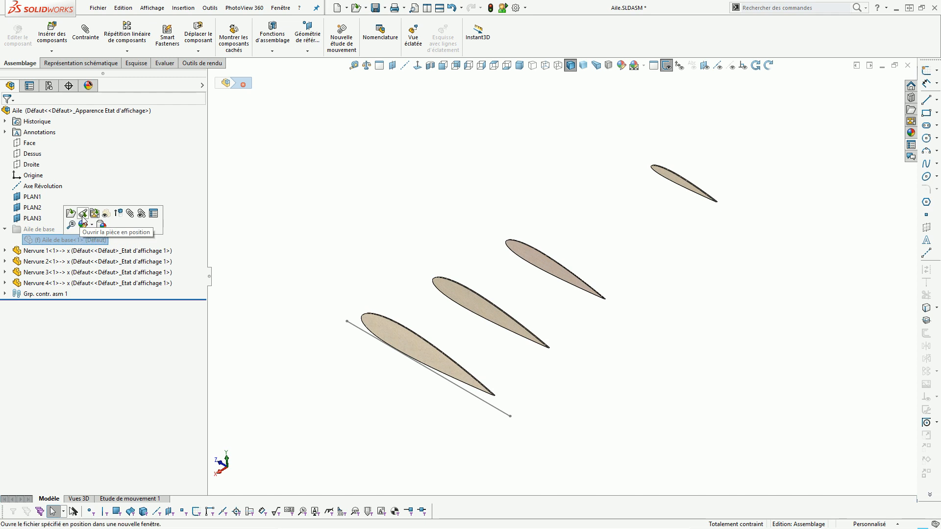
pyautogui.click(118, 212)
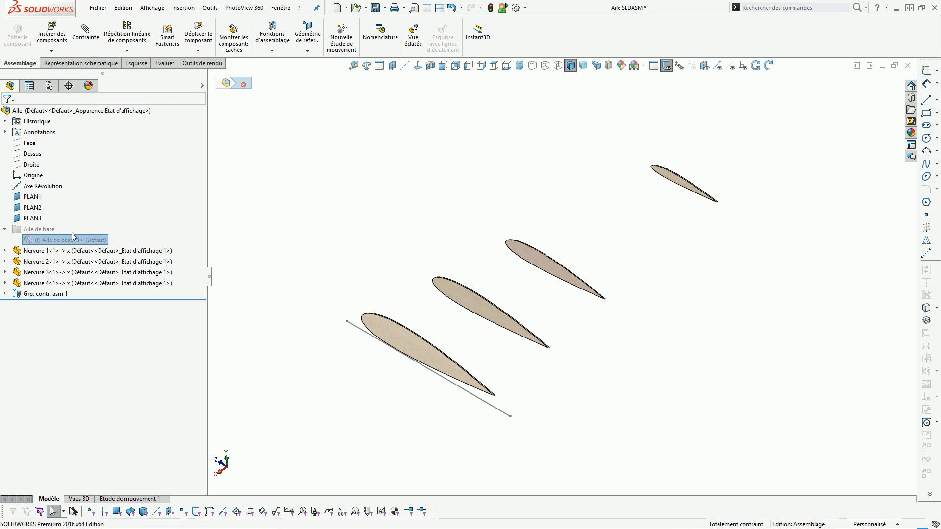
pyautogui.click(5, 229)
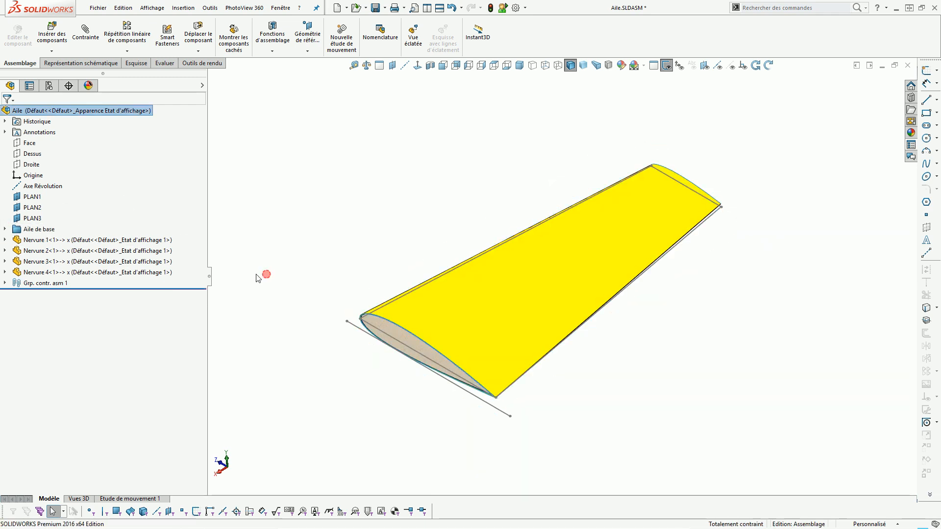
# Step: Group Nervure 1 through Nervure 4 in a new component tree folder named Nervures
pyautogui.click(32, 273)
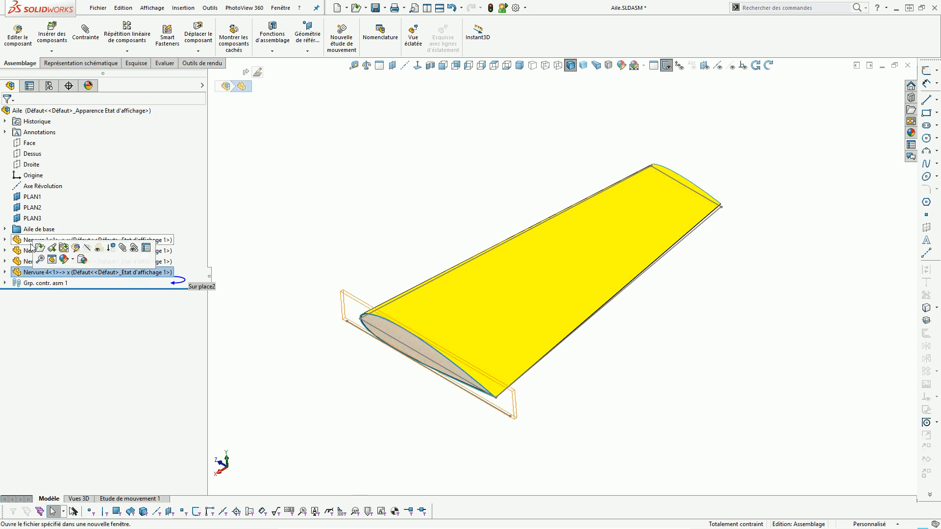
pyautogui.keyDown('shift'); pyautogui.click(26, 241); pyautogui.keyUp('shift')
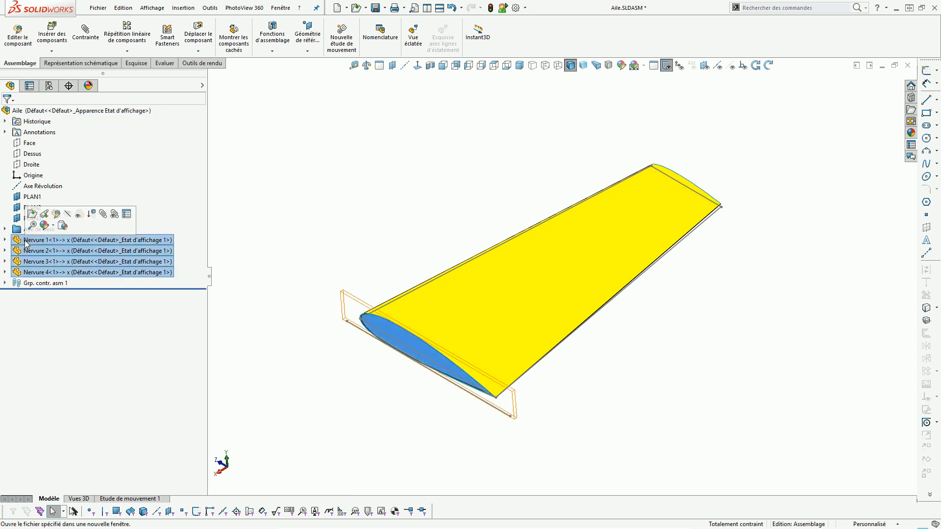
pyautogui.rightClick(27, 241)
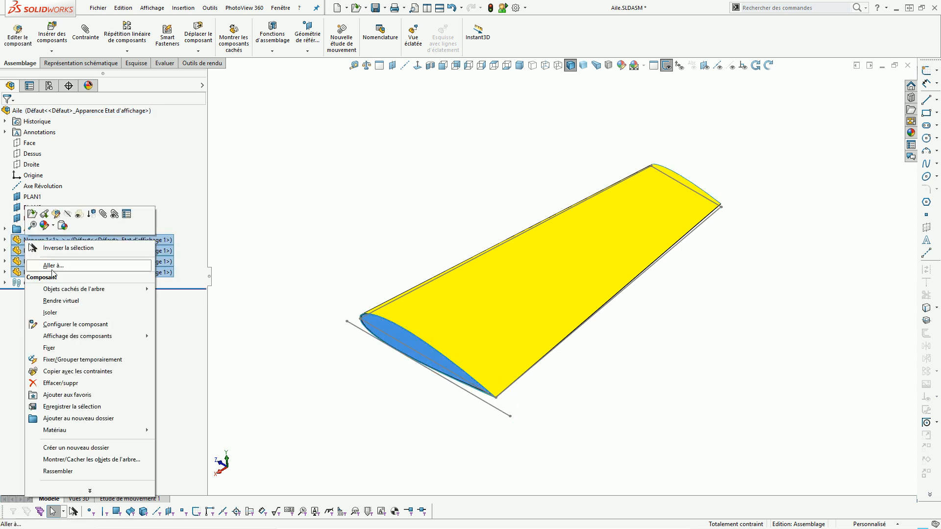
pyautogui.click(42, 418)
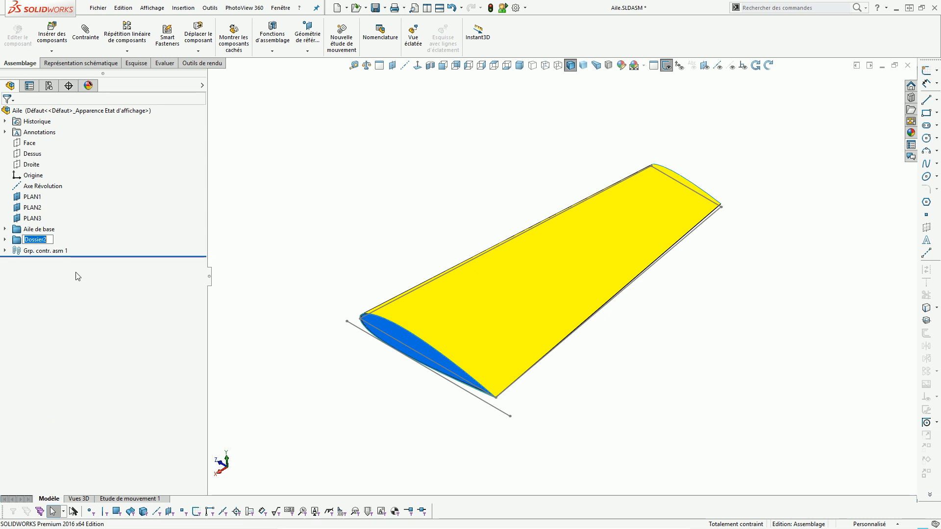
pyautogui.write('Nervures')
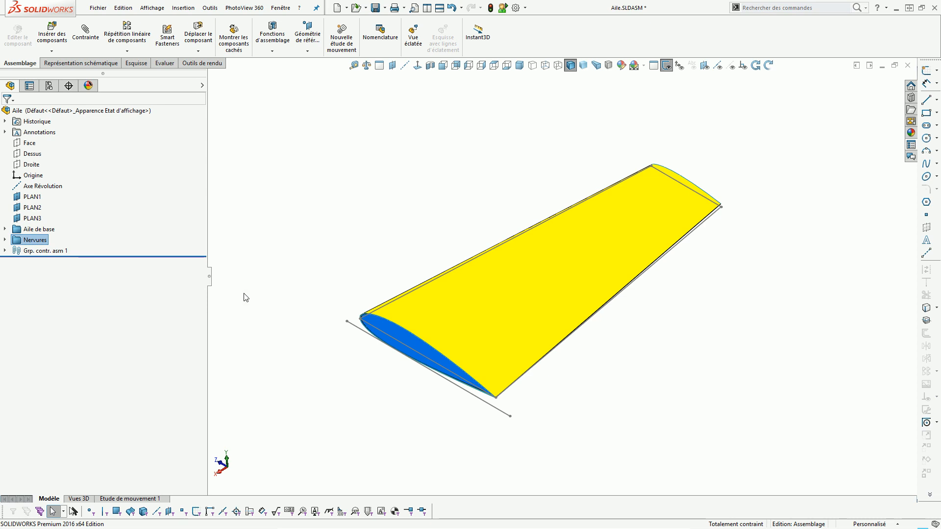
pyautogui.click(265, 294)
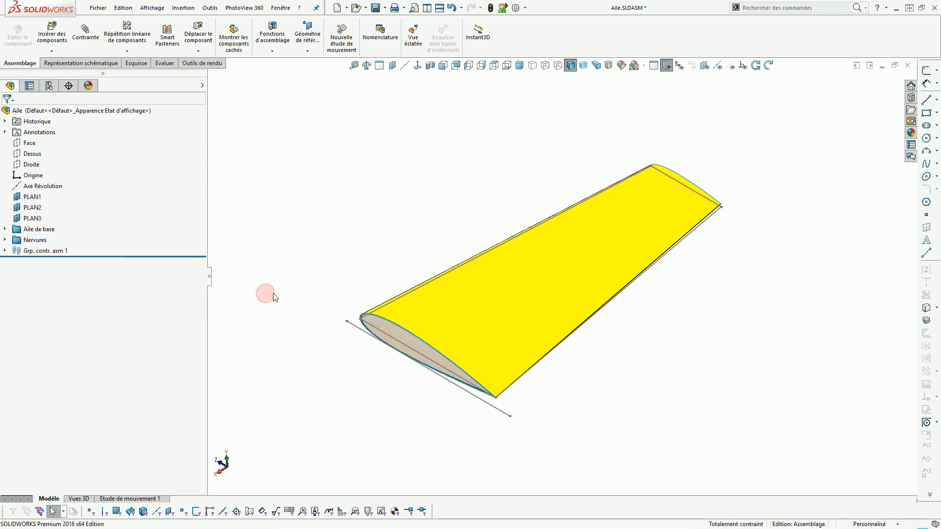
pyautogui.click(4, 240)
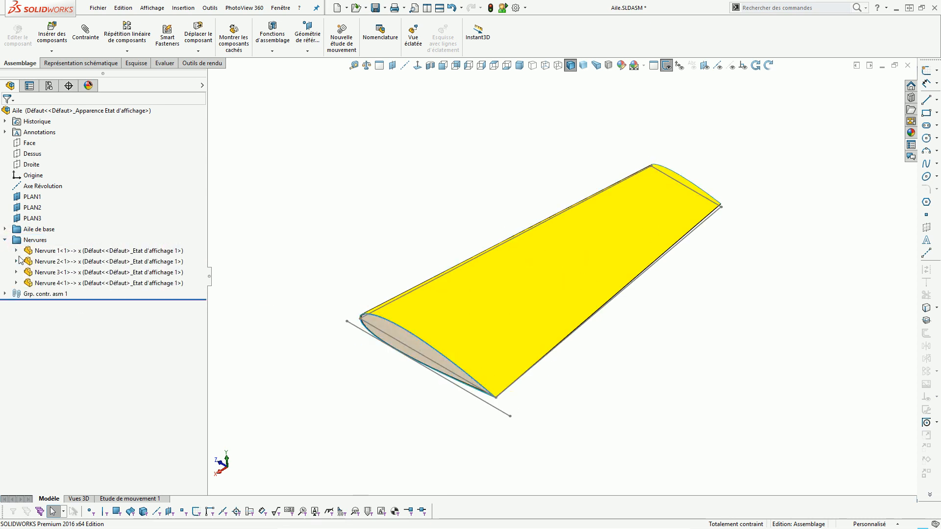
pyautogui.click(5, 240)
# Step: Examine how the root rib Nervure 1 fits inside the wing skin, close up and from several angles
pyautogui.moveTo(333, 276); pyautogui.dragTo(427, 248, button='middle')
pyautogui.scroll(-5, 479, 284)
pyautogui.scroll(5, 411, 216)
pyautogui.scroll(-5, 346, 265)
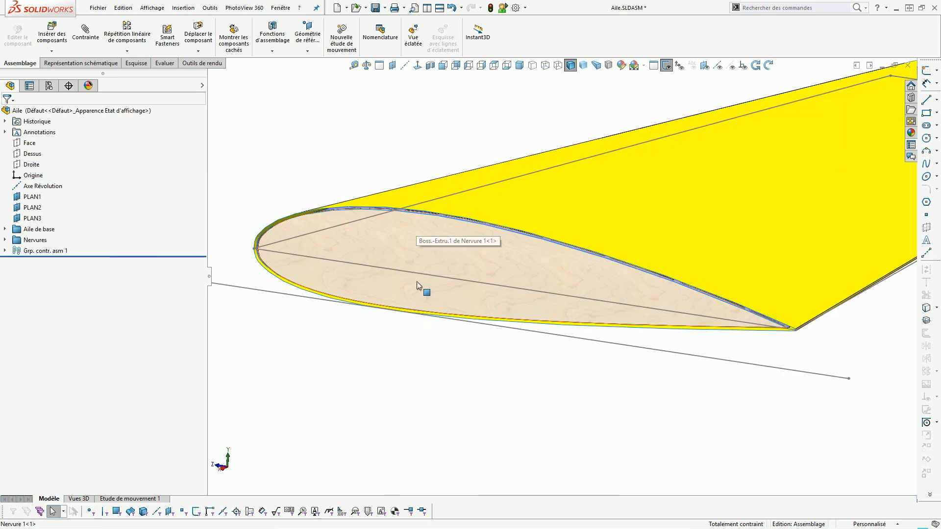
pyautogui.scroll(4, 441, 272)
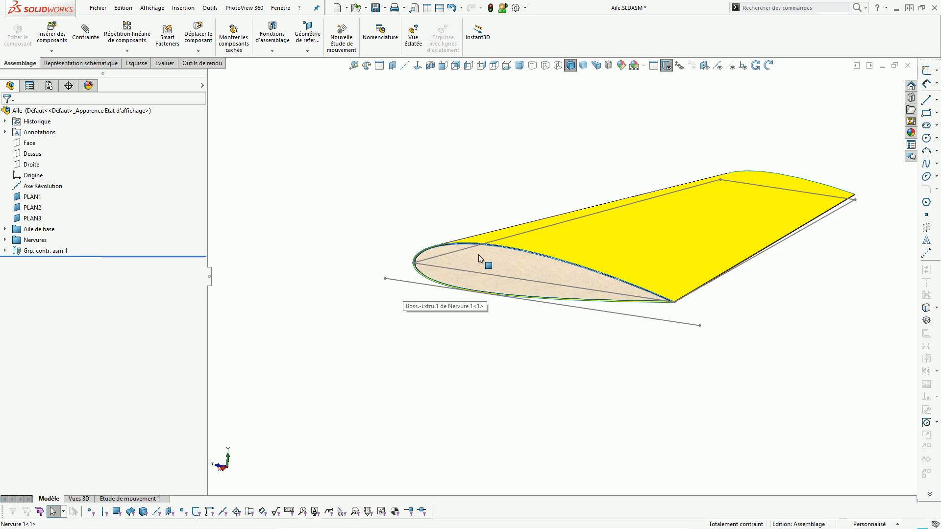
pyautogui.scroll(-4, 592, 234)
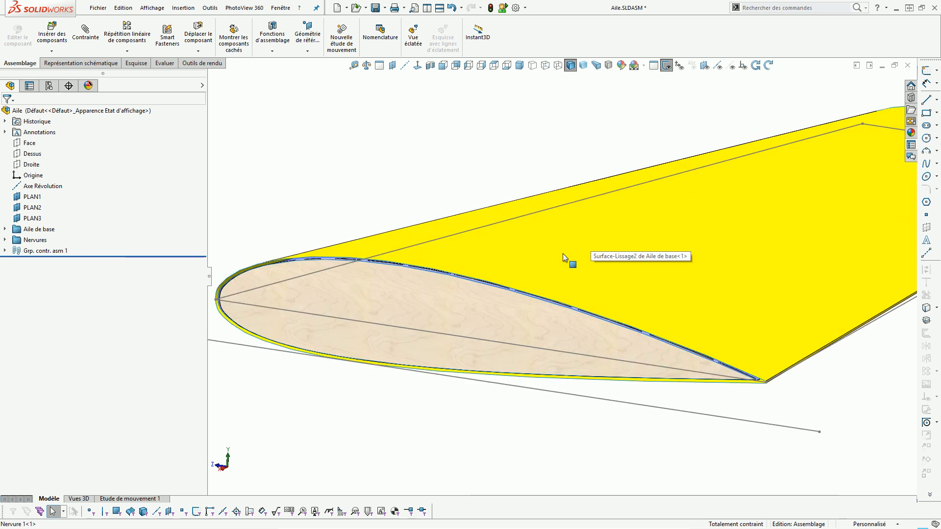
pyautogui.scroll(3, 534, 276)
pyautogui.moveTo(534, 276); pyautogui.dragTo(567, 266, button='middle')
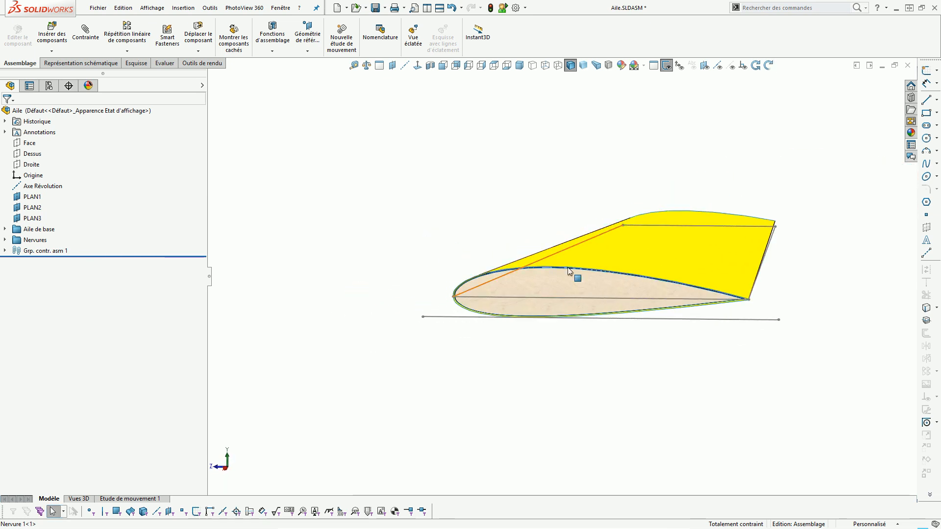
pyautogui.scroll(-3, 567, 267)
pyautogui.scroll(2, 514, 272)
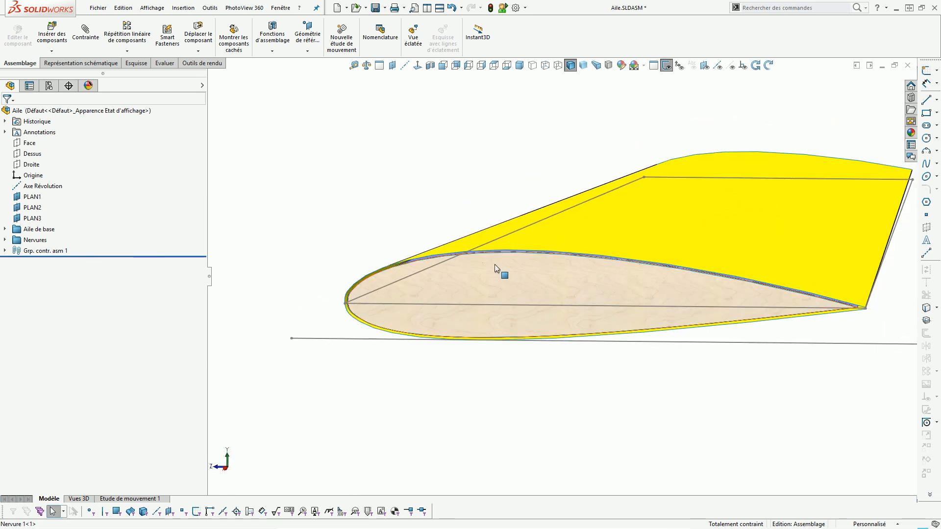
pyautogui.moveTo(498, 342); pyautogui.dragTo(521, 288, button='middle')
pyautogui.click(516, 279)
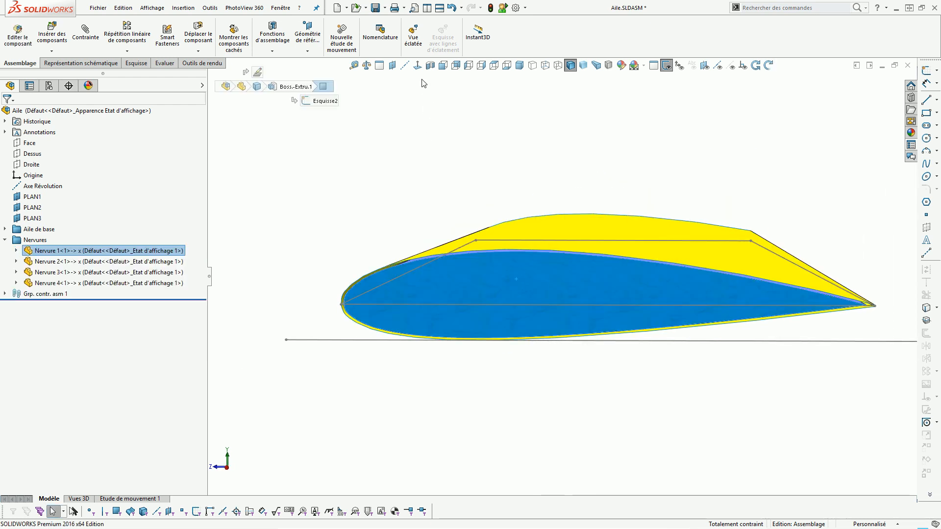
pyautogui.scroll(-3, 505, 341)
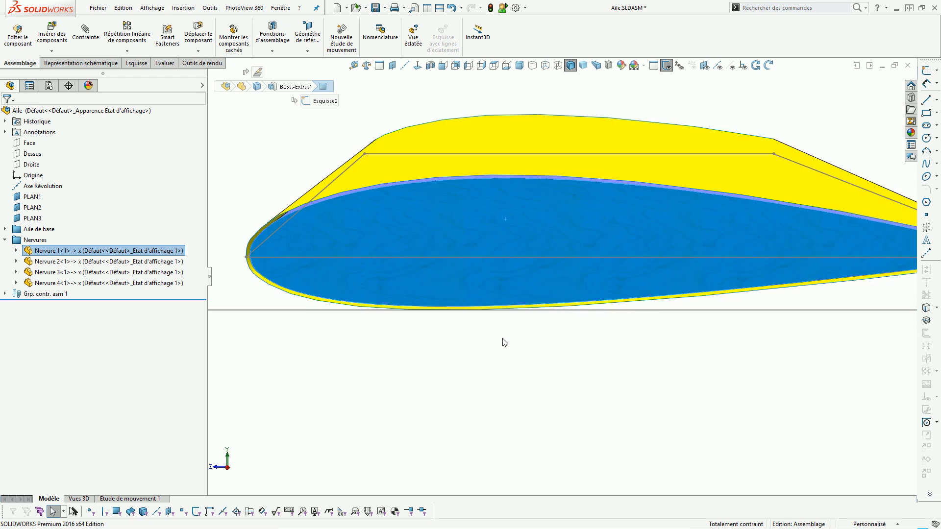
pyautogui.scroll(3, 489, 265)
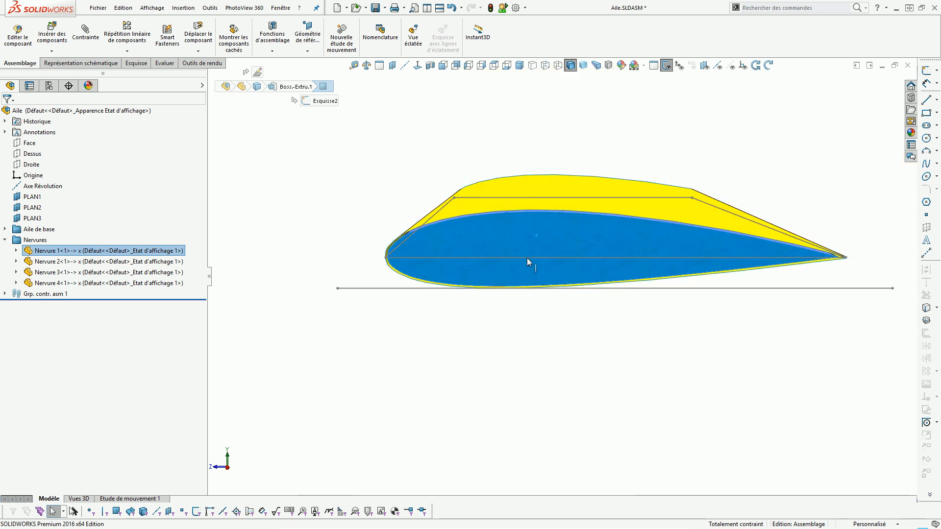
pyautogui.moveTo(526, 294); pyautogui.dragTo(410, 287, button='middle')
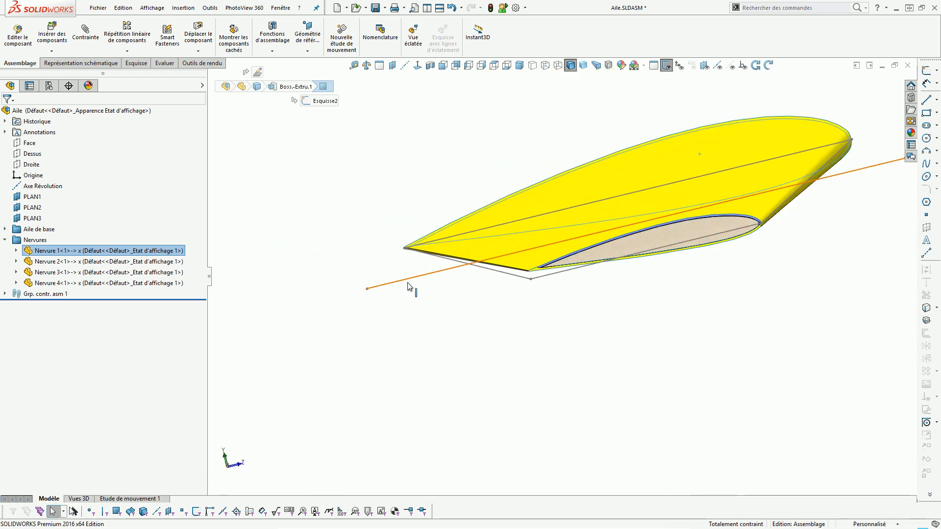
pyautogui.moveTo(654, 233)
pyautogui.mouseDown(button='middle')
pyautogui.moveTo(696, 225)
pyautogui.moveTo(669, 228)
pyautogui.mouseUp(button='middle')
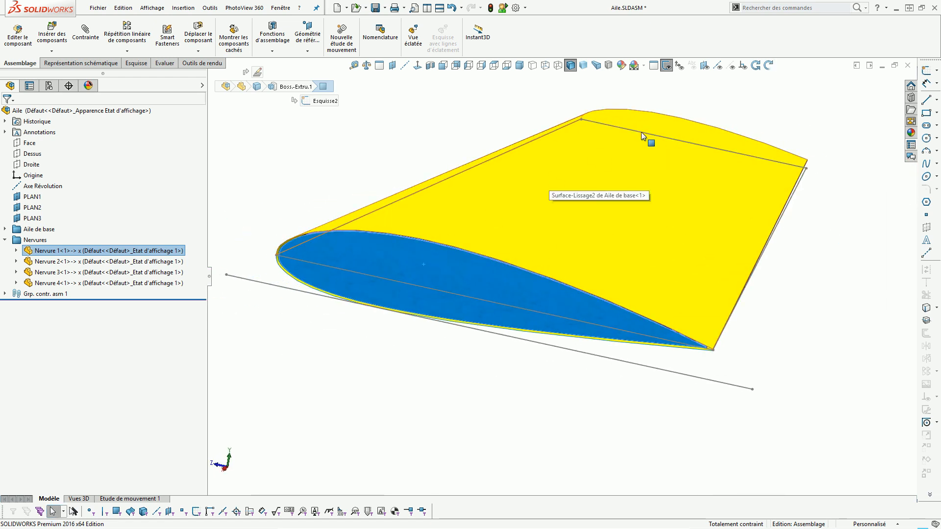
pyautogui.moveTo(564, 227)
pyautogui.mouseDown(button='middle')
pyautogui.moveTo(560, 211)
pyautogui.moveTo(562, 228)
pyautogui.mouseUp(button='middle')
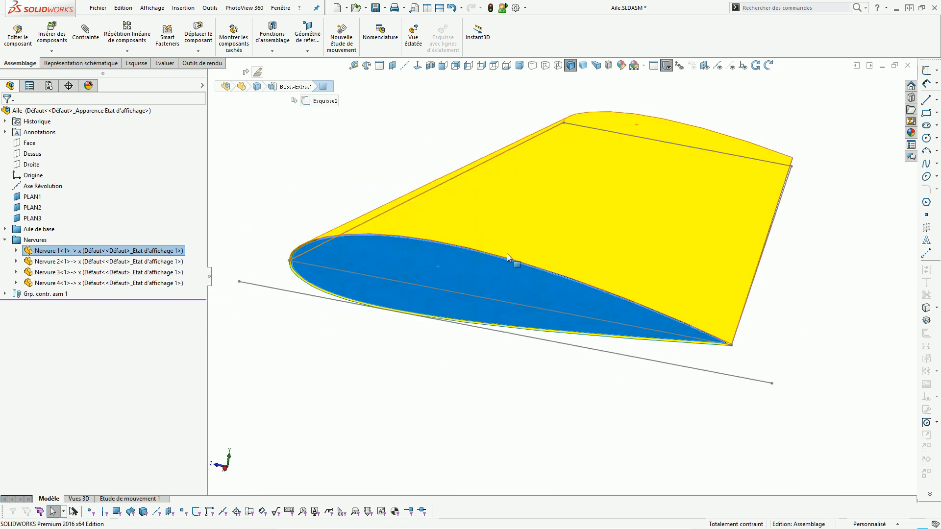
pyautogui.scroll(-1, 424, 294)
pyautogui.scroll(-2, 424, 294)
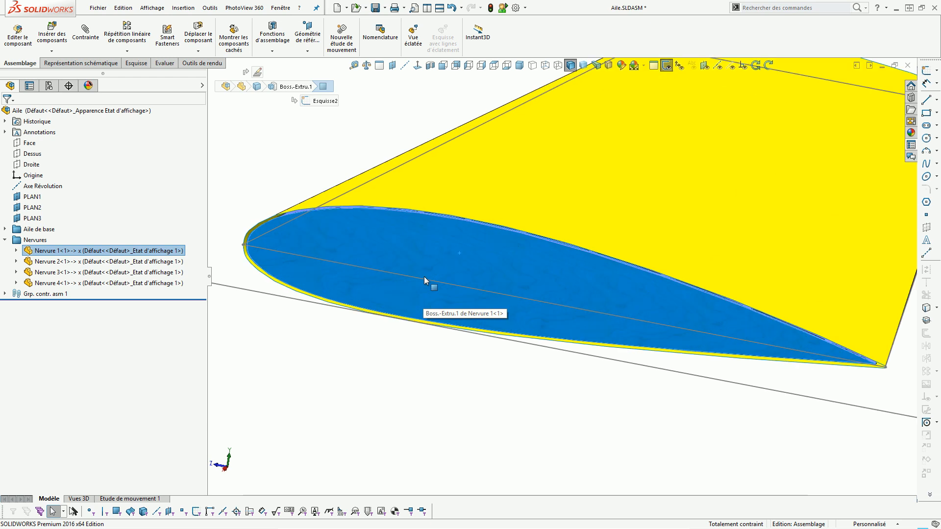
pyautogui.scroll(2, 424, 276)
pyautogui.moveTo(425, 277); pyautogui.dragTo(396, 267, button='middle')
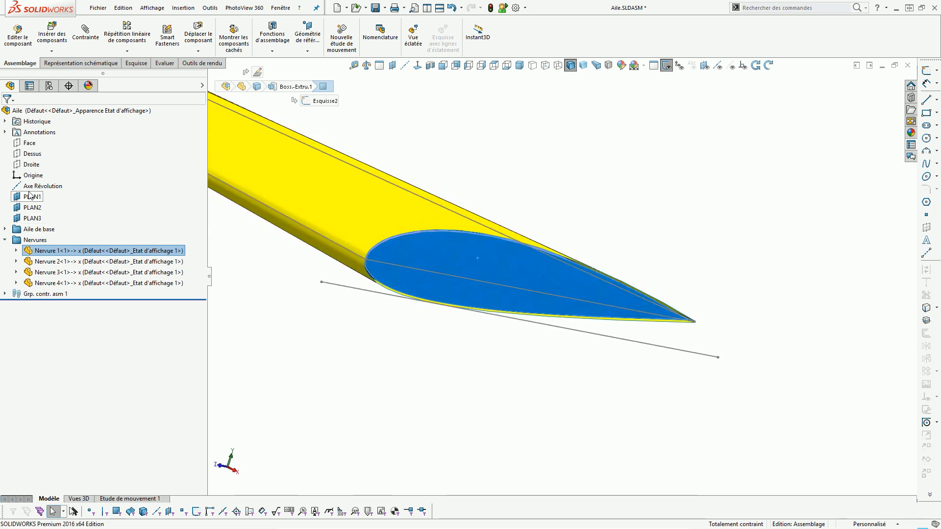
pyautogui.click(32, 167)
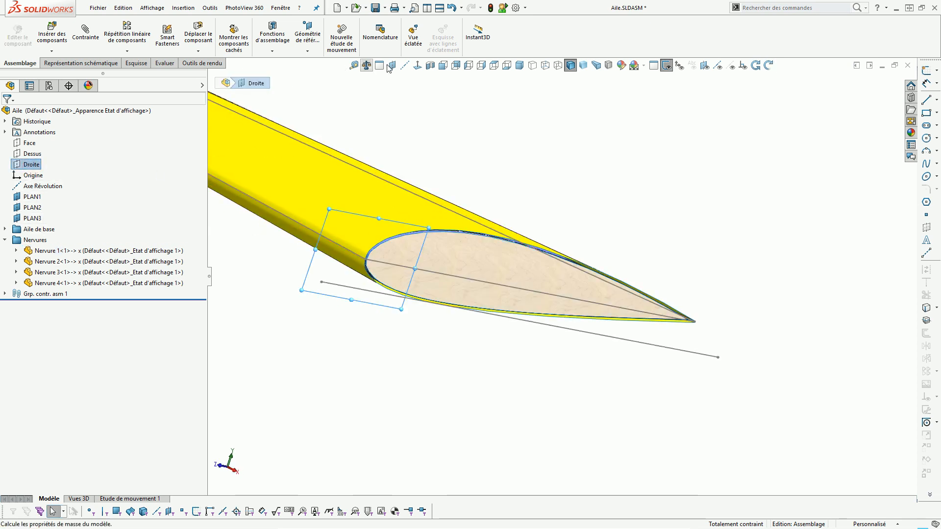
pyautogui.click(417, 65)
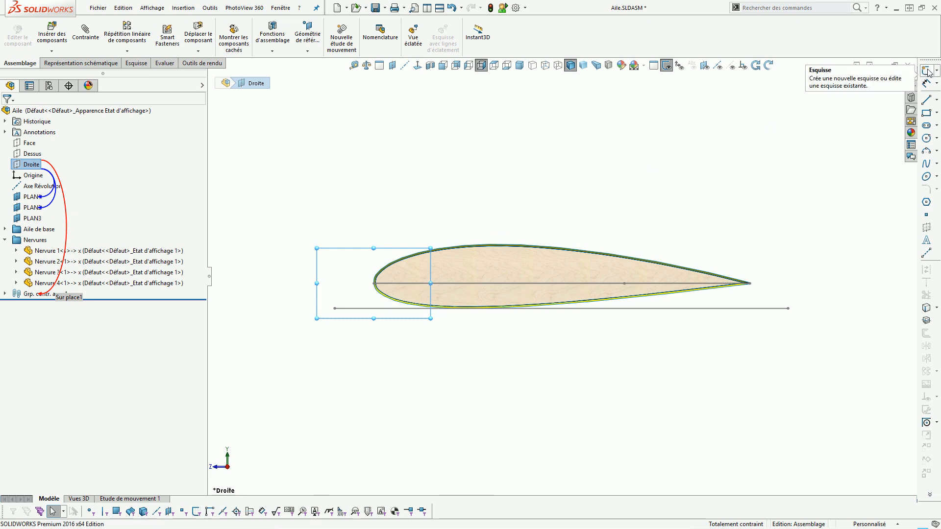
pyautogui.click(560, 221)
pyautogui.moveTo(498, 267); pyautogui.dragTo(453, 292, button='middle')
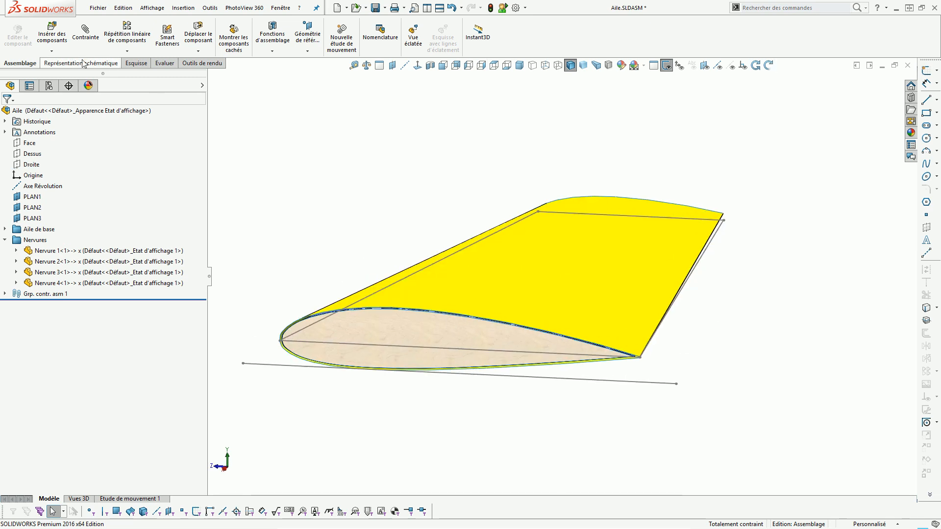
# Step: Insert a new part in the Aile assembly on the Droite plane, then leave its sketch and return to the assembly
pyautogui.click(51, 51)
pyautogui.click(69, 74)
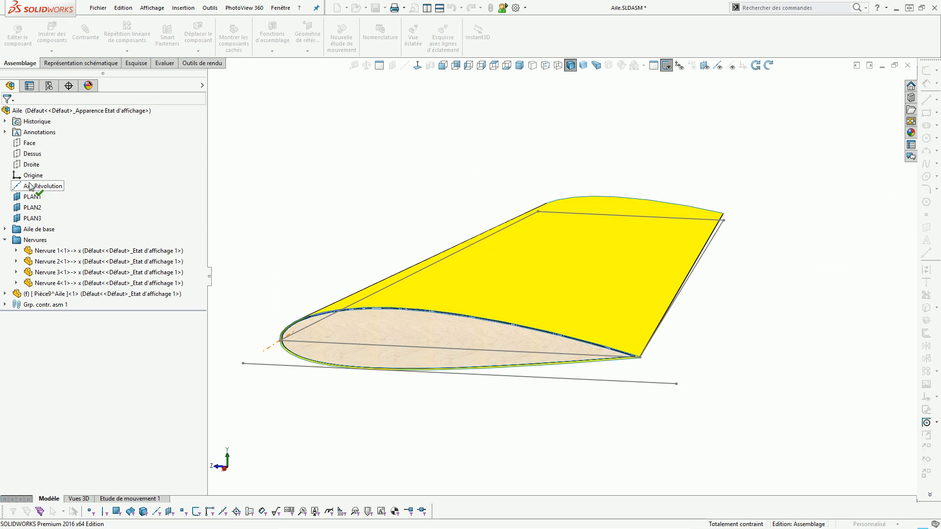
pyautogui.click(30, 165)
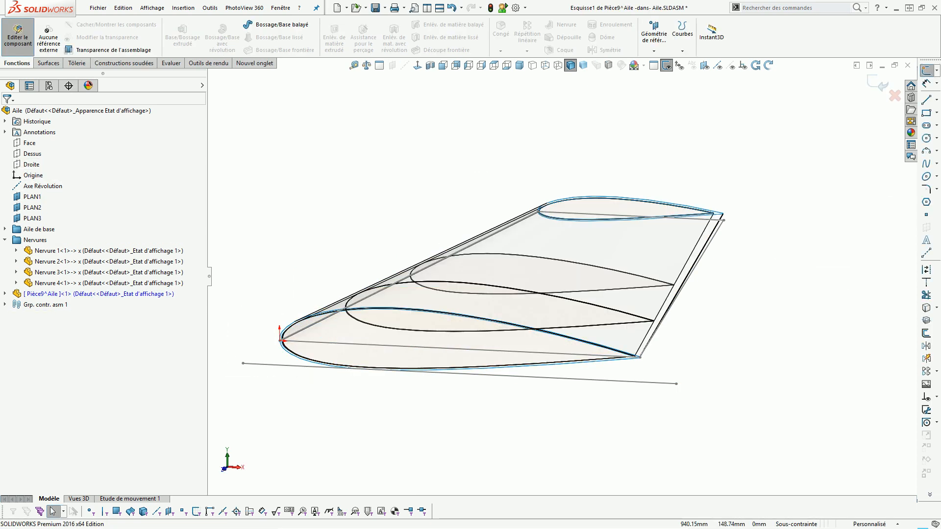
pyautogui.click(877, 88)
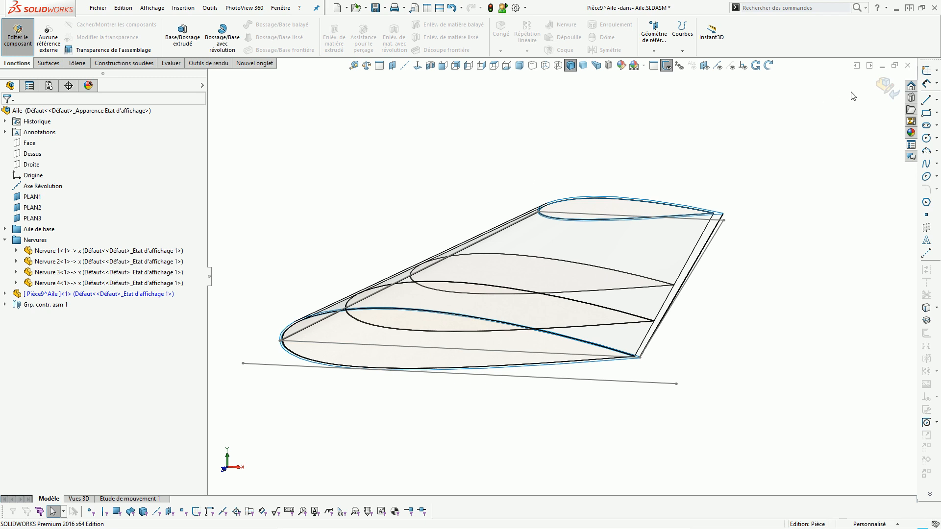
pyautogui.click(886, 87)
# Step: Rename the new part Longeron 1 and save it as an external file
pyautogui.click(34, 294)
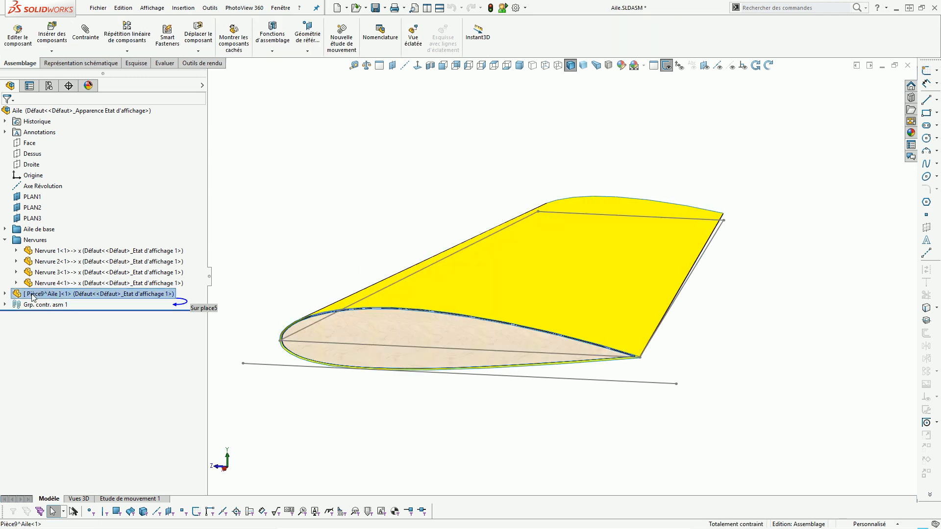
pyautogui.click(32, 295)
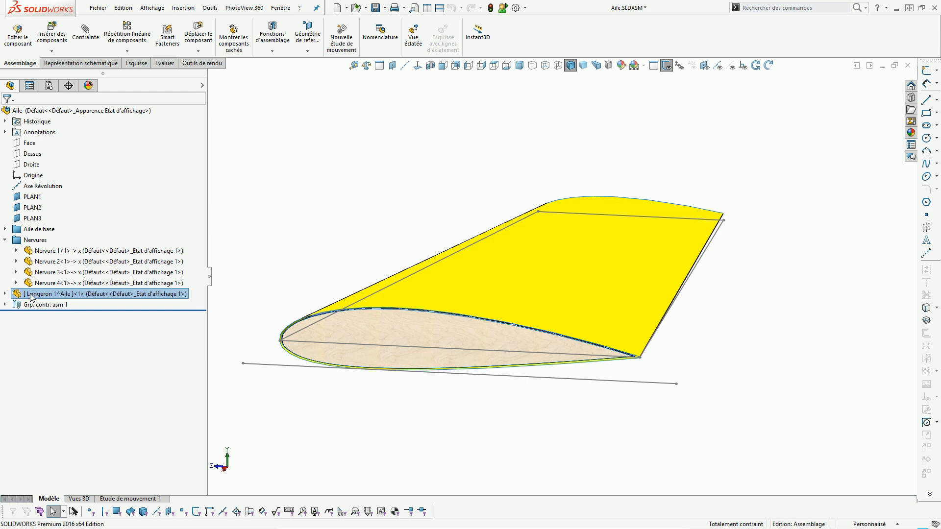
pyautogui.rightClick(31, 297)
pyautogui.click(55, 293)
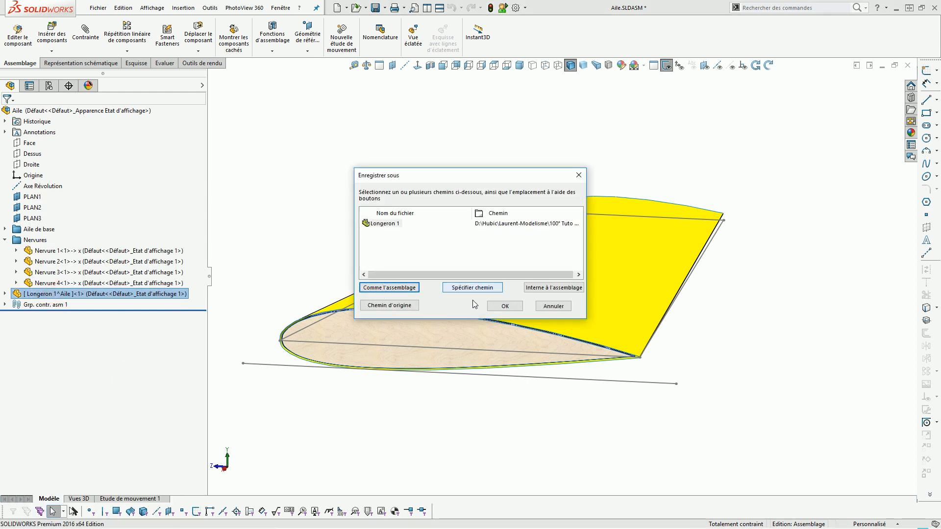
pyautogui.click(494, 308)
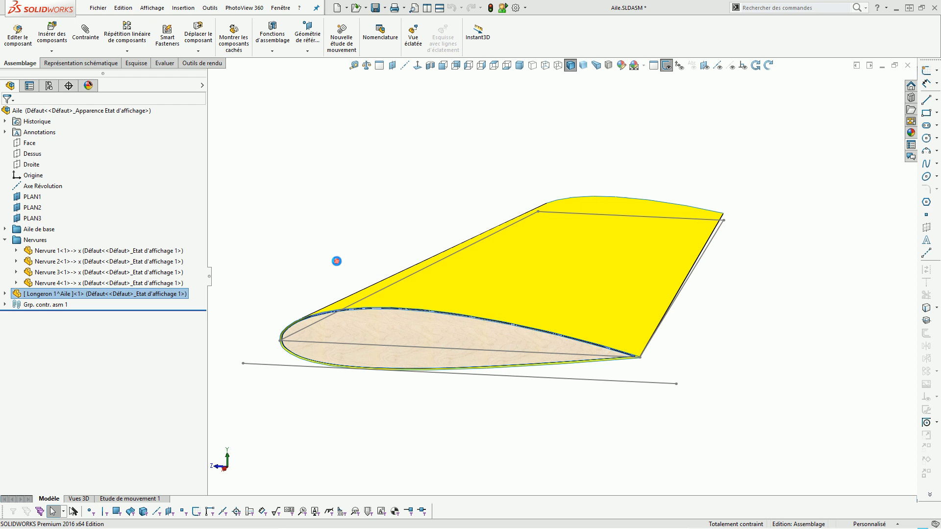
# Step: Edit Longeron 1 within the assembly and start a sketch on its Face plane, viewed normal to the plane
pyautogui.click(43, 294)
pyautogui.click(44, 266)
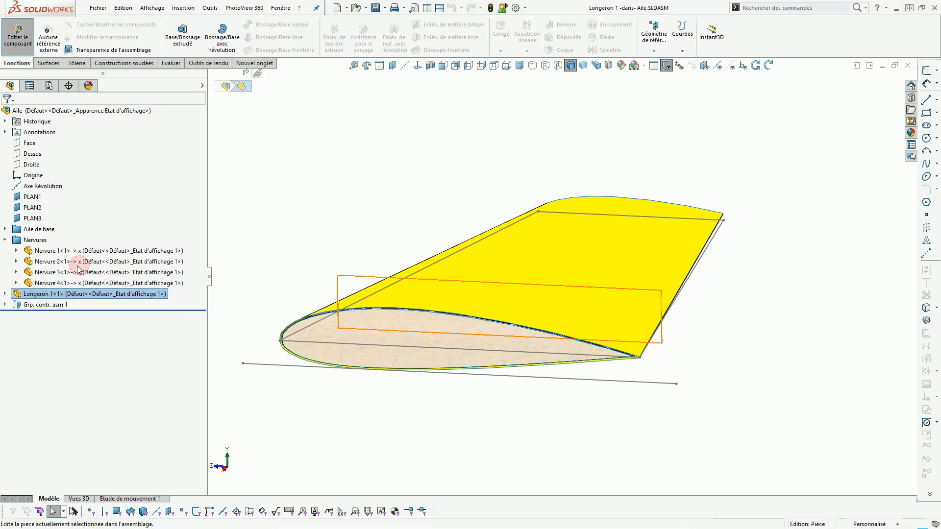
pyautogui.click(5, 294)
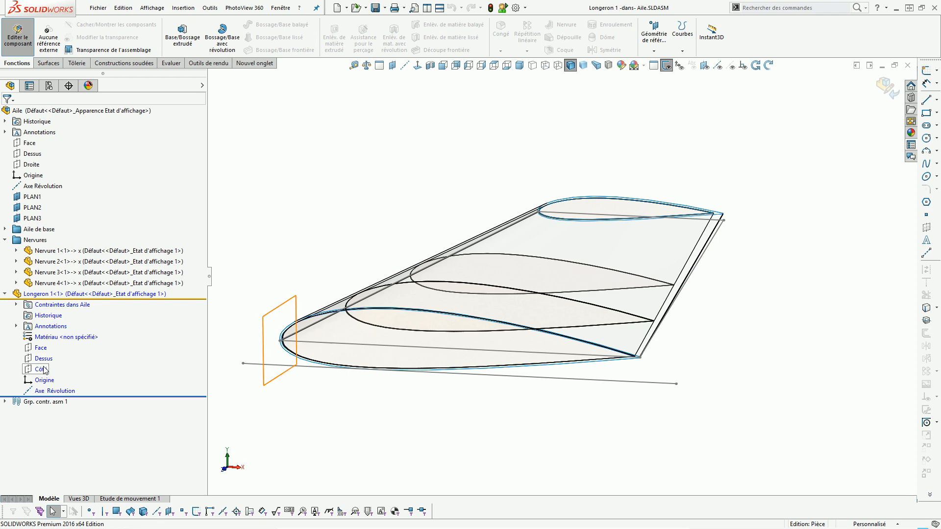
pyautogui.click(41, 347)
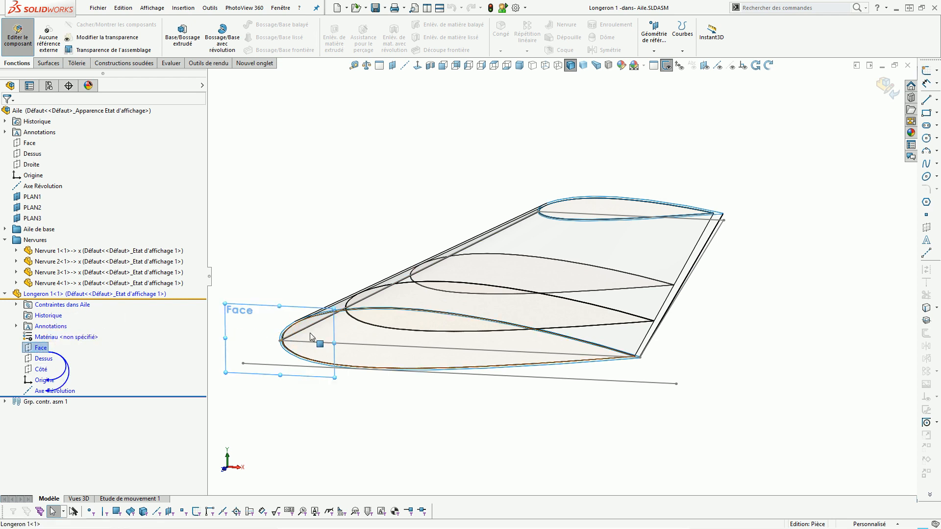
pyautogui.moveTo(309, 334); pyautogui.dragTo(280, 363, button='middle')
pyautogui.scroll(5, 294, 370)
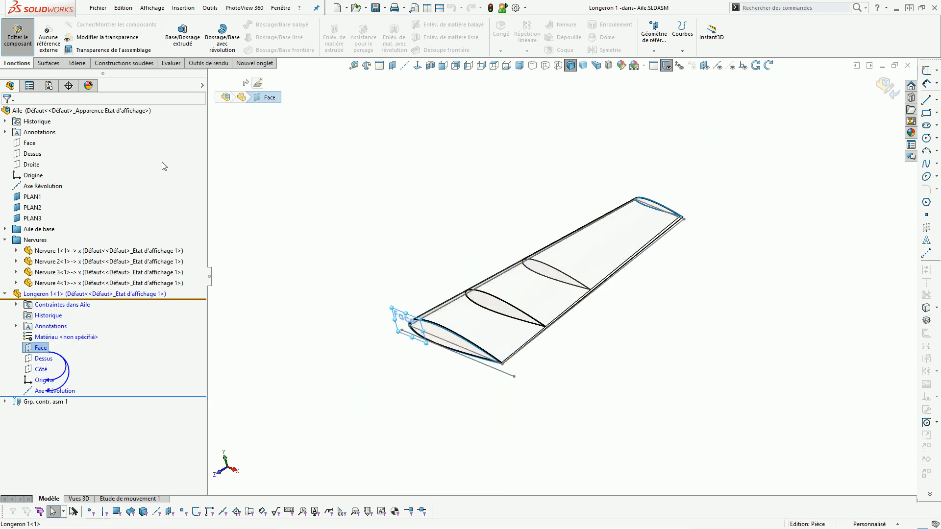
pyautogui.scroll(-3, 458, 294)
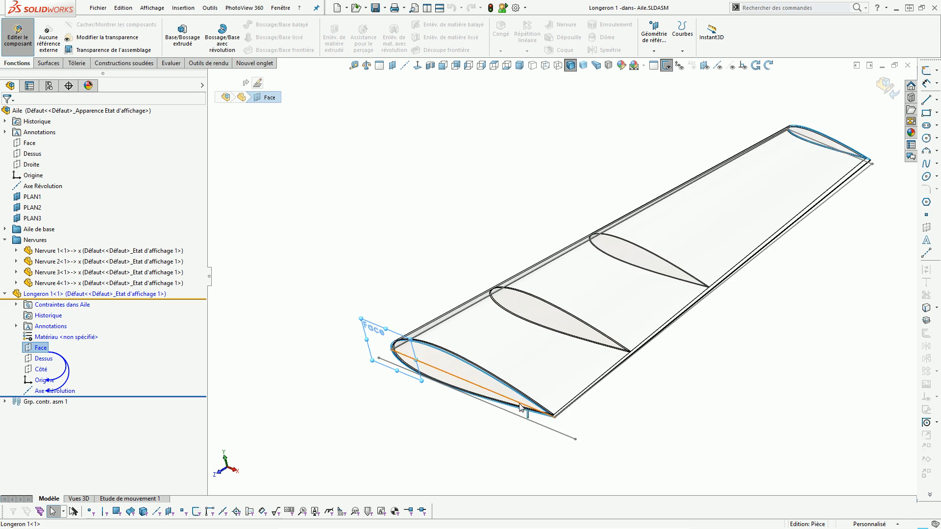
pyautogui.scroll(-2, 521, 407)
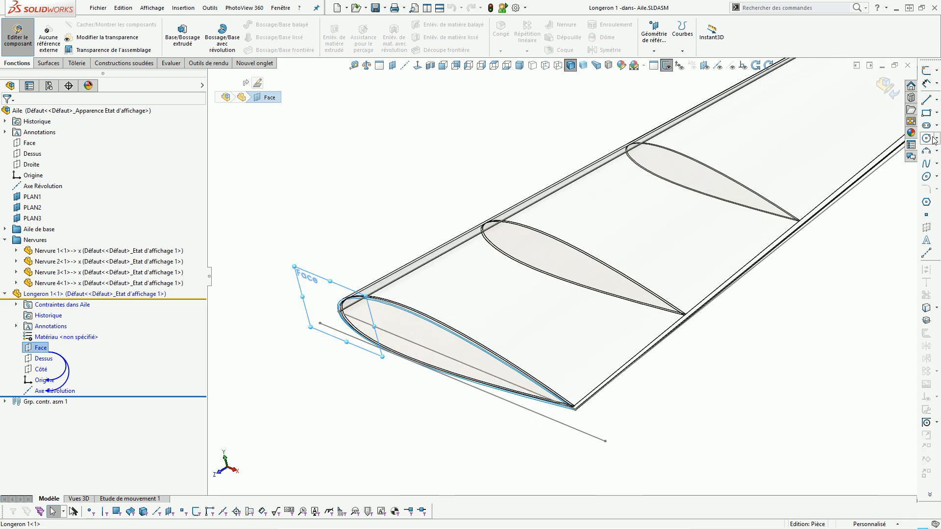
pyautogui.click(925, 71)
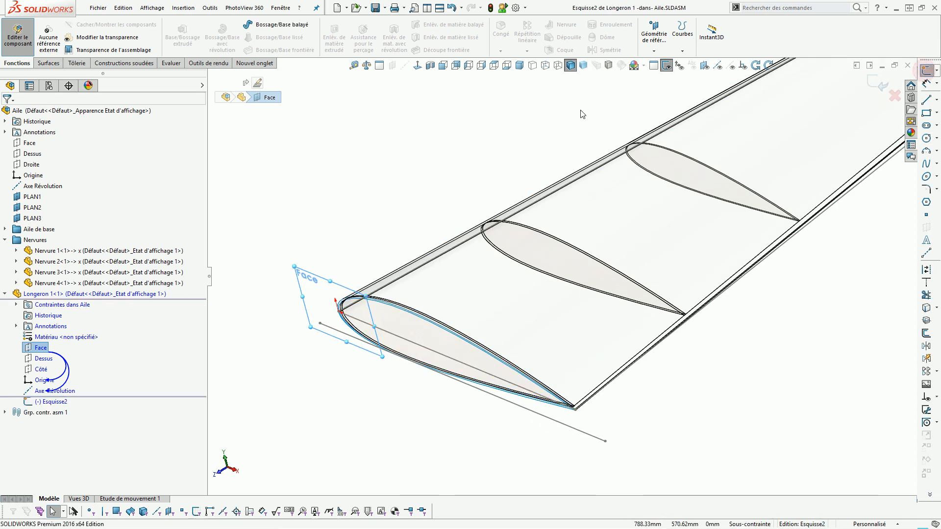
pyautogui.click(417, 65)
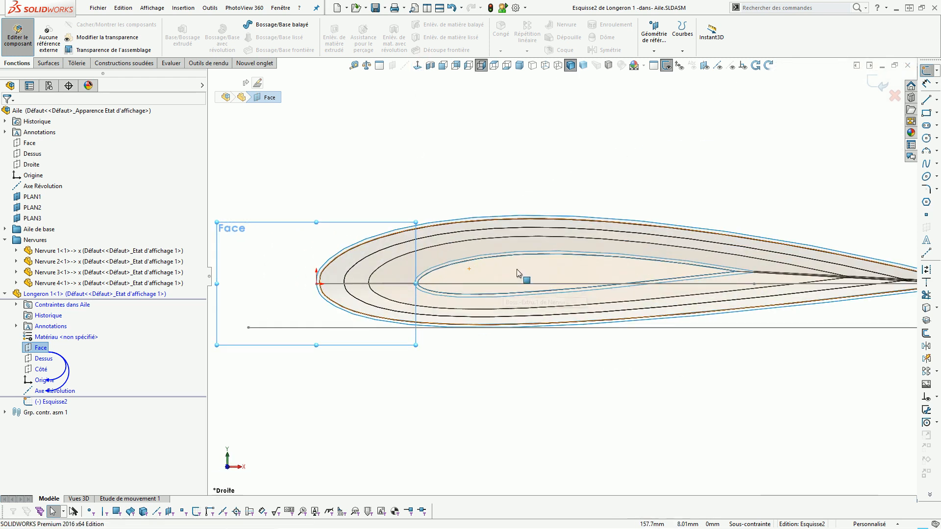
# Step: Sketch a horizontal line about 488 mm long above the wing profile
pyautogui.scroll(2, 588, 275)
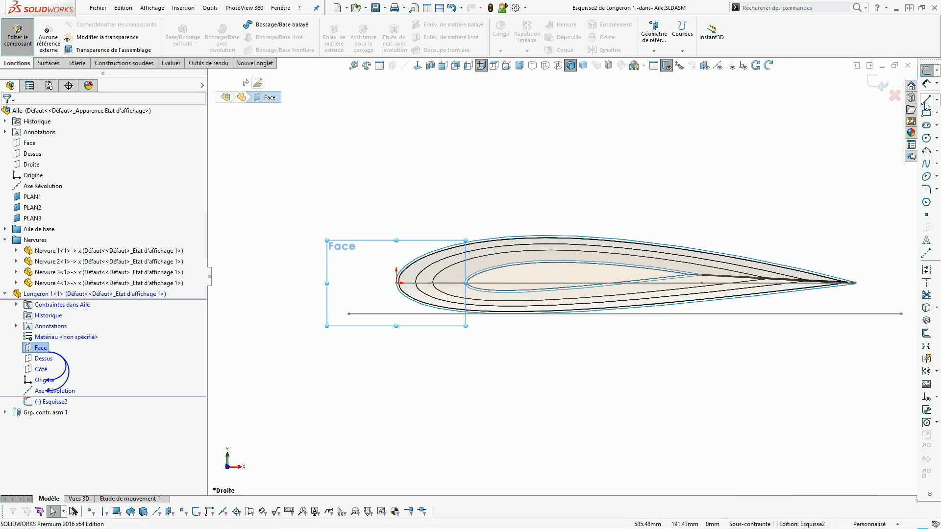
pyautogui.click(374, 194)
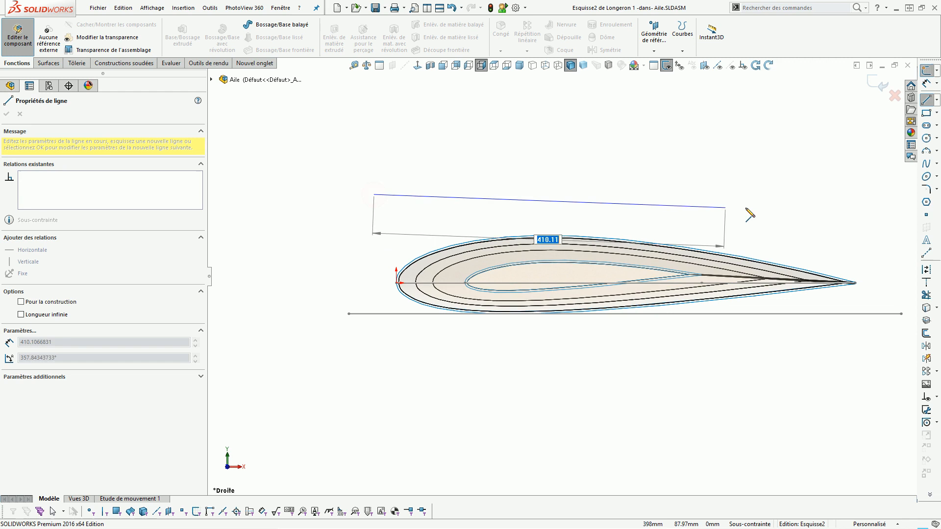
pyautogui.click(793, 196)
pyautogui.scroll(-4, 490, 252)
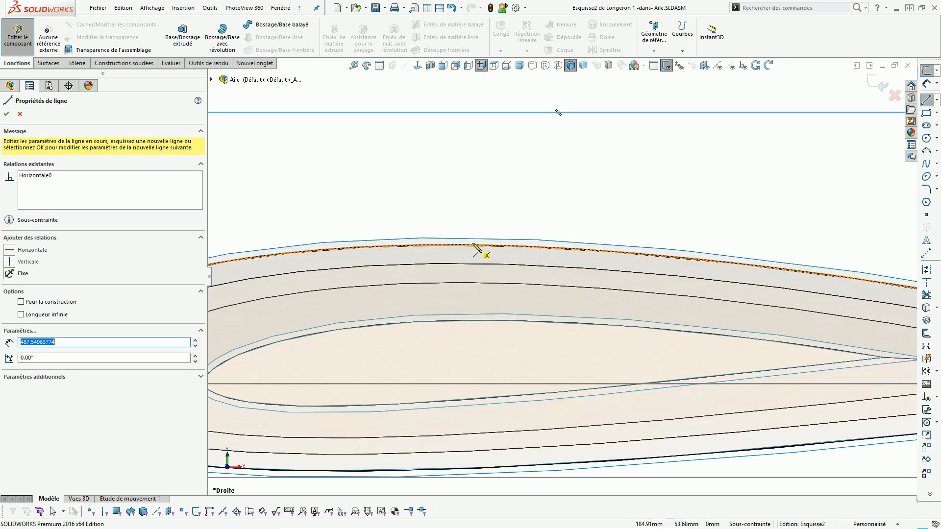
pyautogui.press('Escape')
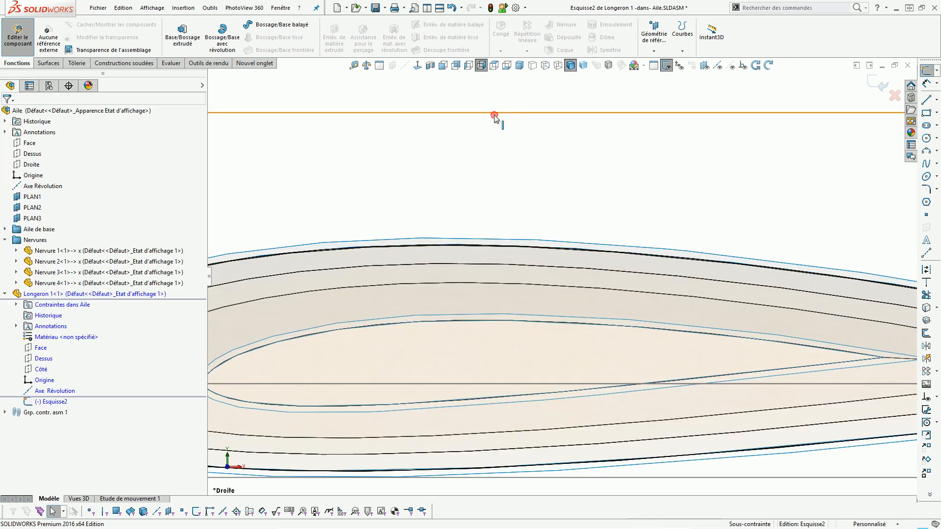
# Step: Make the horizontal line tangent to the upper profile edge of Aile de base
pyautogui.click(494, 116)
pyautogui.keyDown('ctrl'); pyautogui.click(447, 246); pyautogui.keyUp('ctrl')
pyautogui.scroll(3, 446, 272)
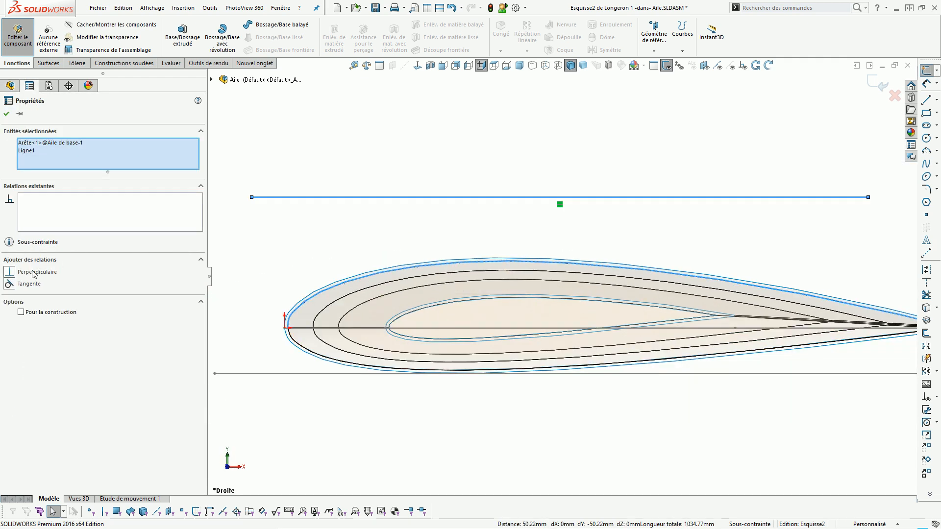
pyautogui.click(10, 284)
pyautogui.click(447, 174)
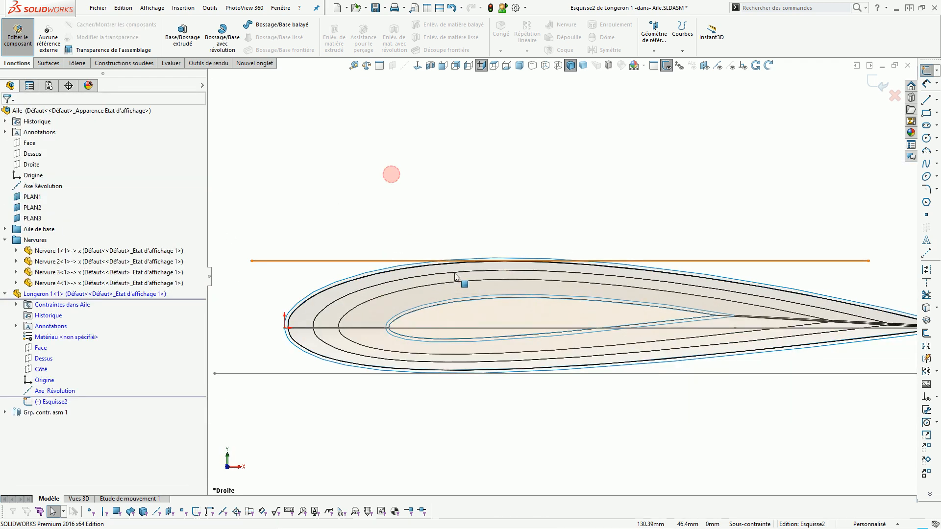
# Step: Sketch a vertical line from the tangent line down through the front part of the profile, ending below it
pyautogui.click(927, 100)
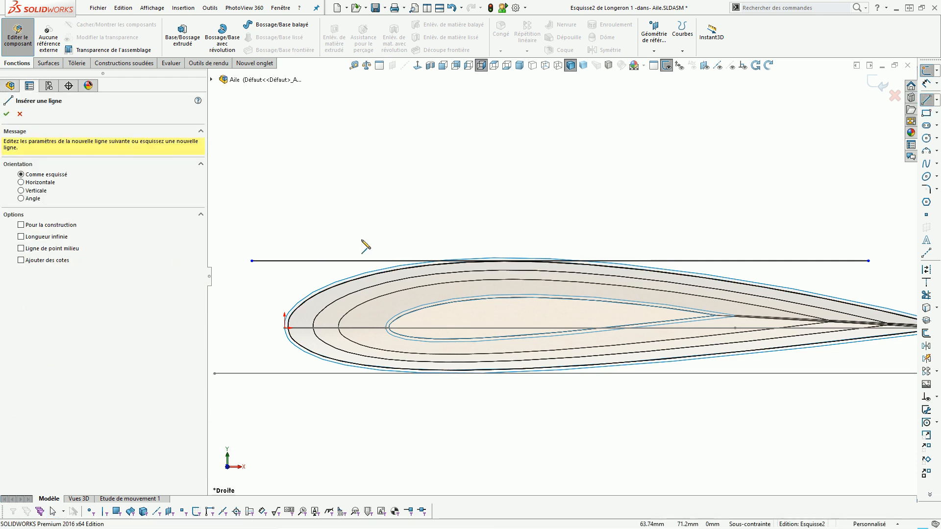
pyautogui.click(351, 261)
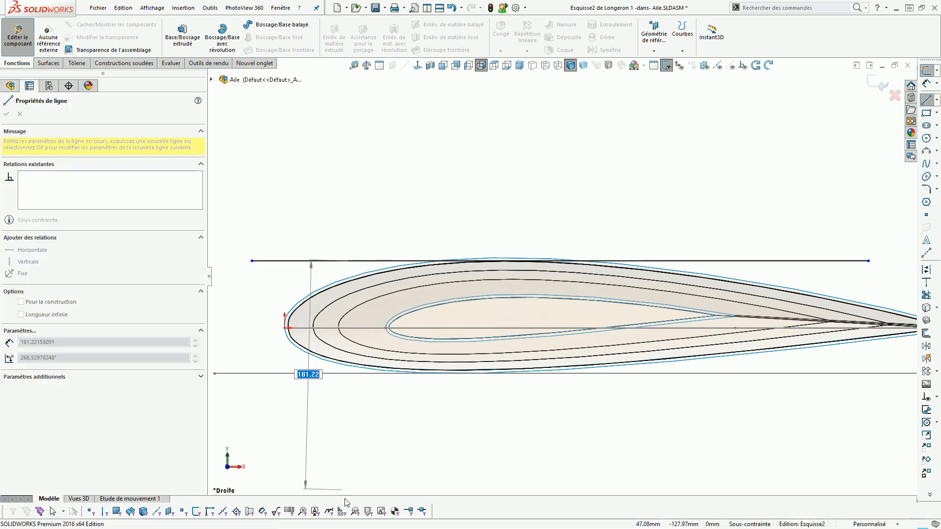
pyautogui.click(351, 450)
pyautogui.scroll(-3, 351, 449)
pyautogui.press('Escape')
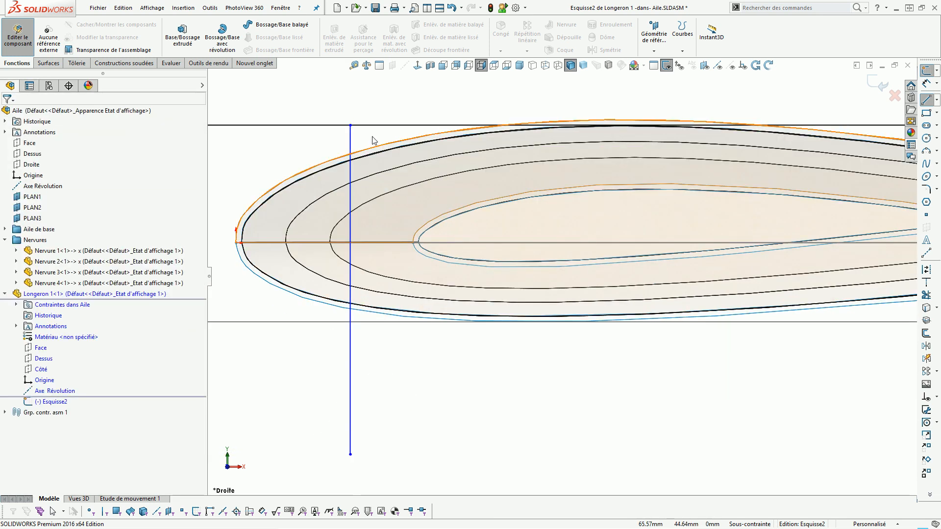
# Step: Try to make the vertical line's upper endpoint coincident with the upper edge of Nervure 1
pyautogui.click(351, 126)
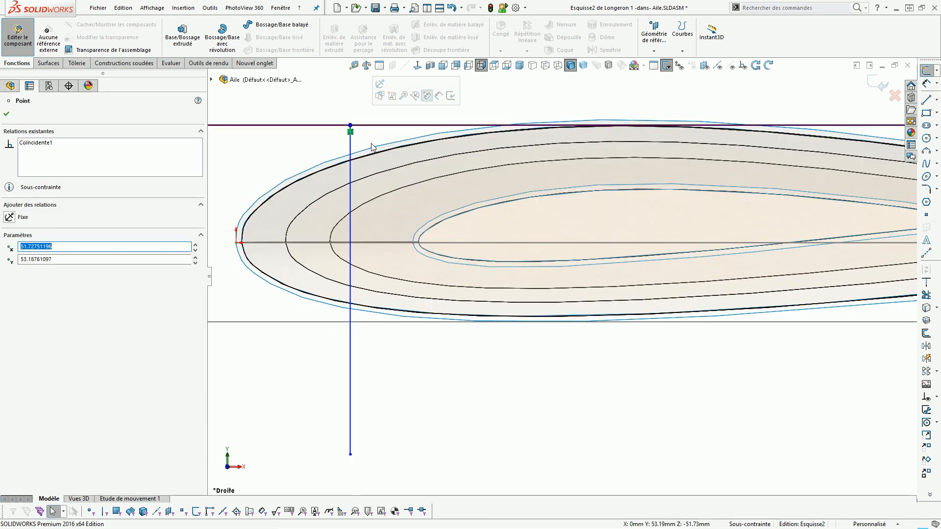
pyautogui.keyDown('ctrl'); pyautogui.click(383, 158); pyautogui.keyUp('ctrl')
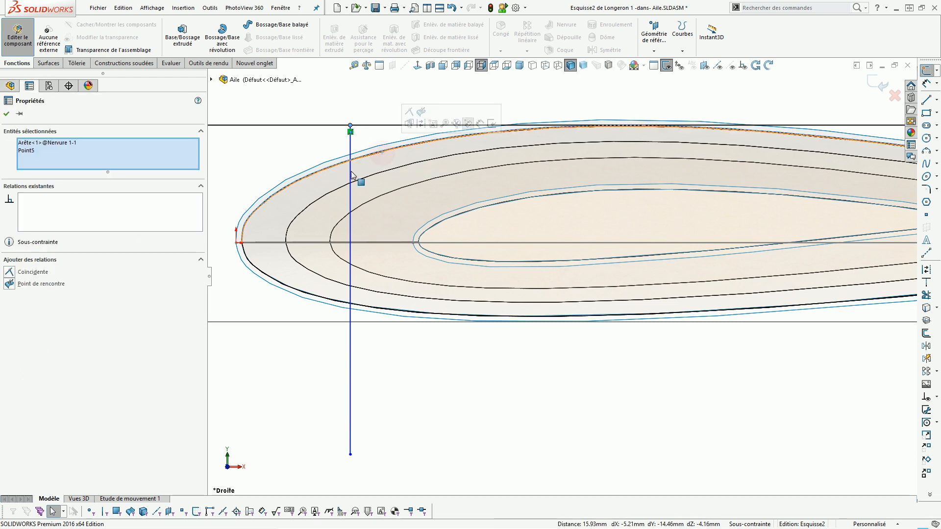
pyautogui.click(9, 272)
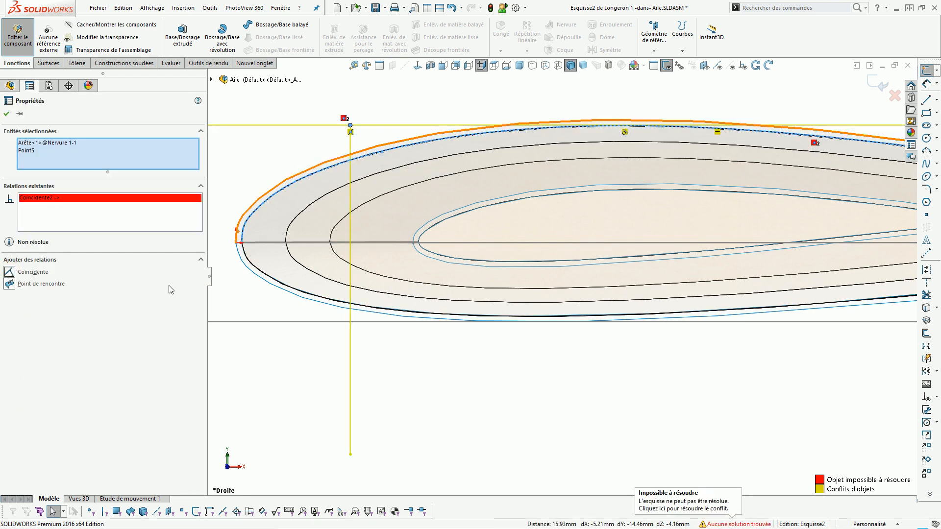
pyautogui.hotkey('ctrl', 'z')
# Step: Convert the upper profile edge of Aile de base into the sketch and hide the other sketches
pyautogui.scroll(-6, 371, 169)
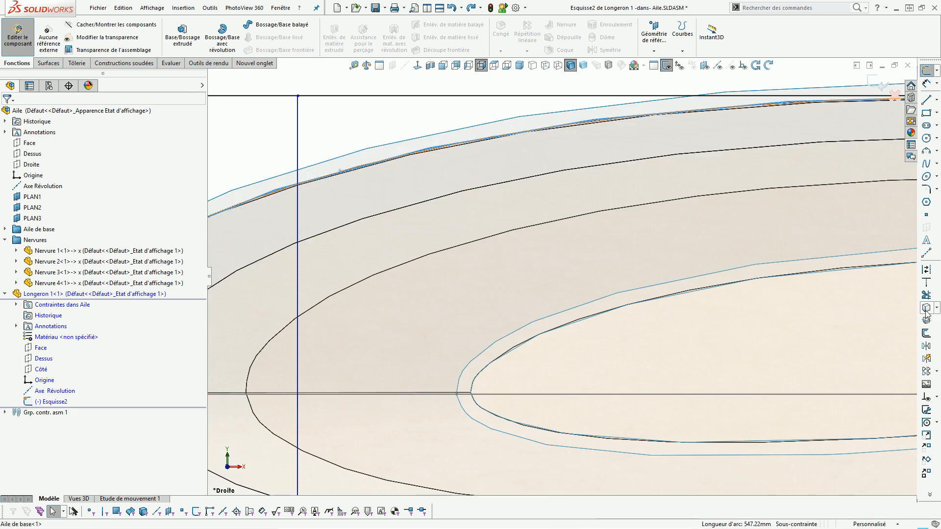
pyautogui.click(494, 201)
pyautogui.scroll(5, 539, 192)
pyautogui.moveTo(586, 173); pyautogui.dragTo(611, 235, button='middle')
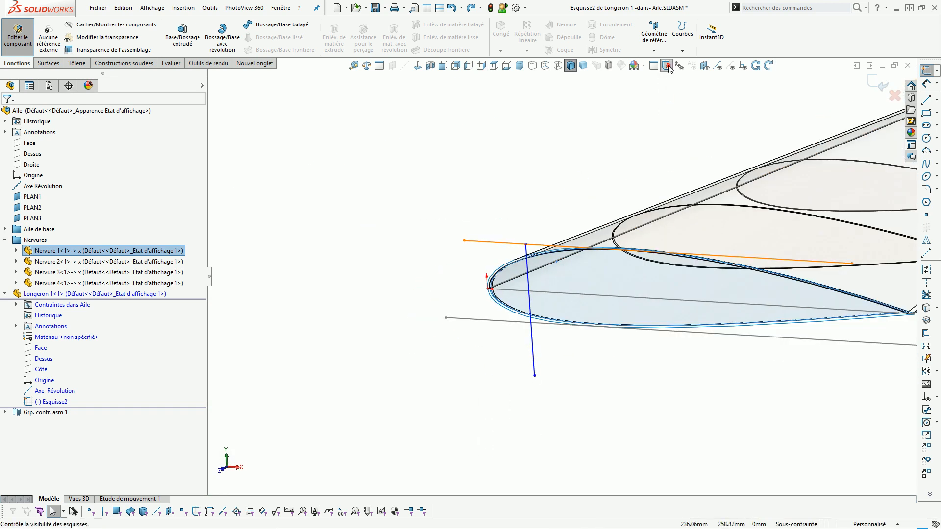
pyautogui.click(641, 140)
# Step: Make the vertical line's upper endpoint coincident with the converted profile spline
pyautogui.scroll(-5, 567, 273)
pyautogui.moveTo(568, 274); pyautogui.dragTo(364, 223, button='middle')
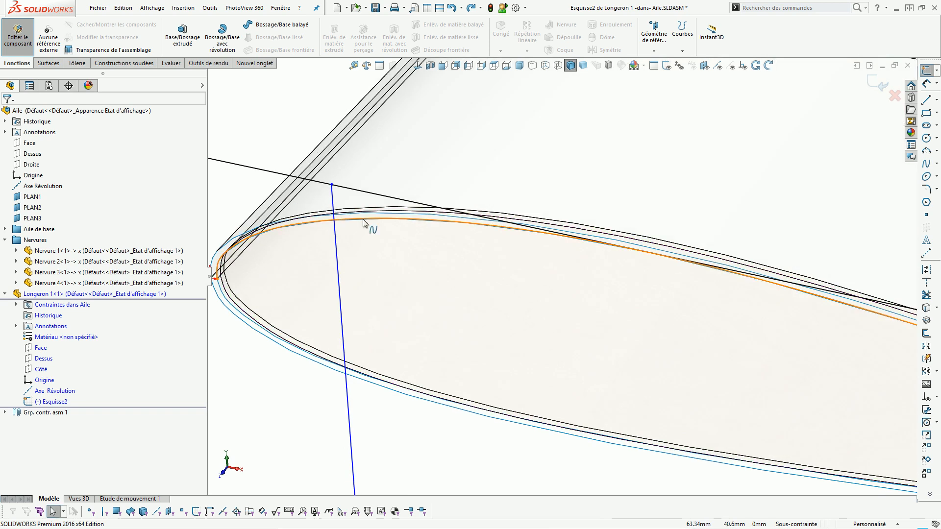
pyautogui.click(364, 223)
pyautogui.keyDown('ctrl'); pyautogui.click(332, 186); pyautogui.keyUp('ctrl')
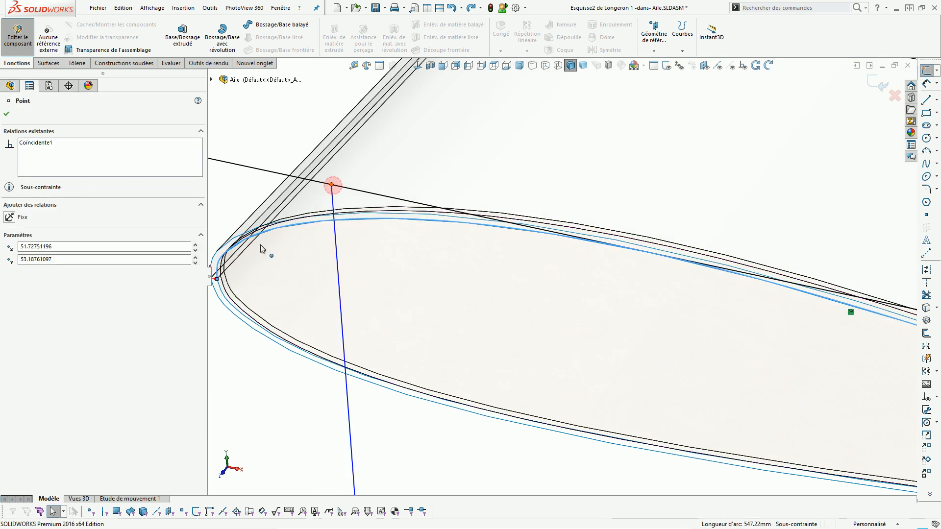
pyautogui.click(8, 274)
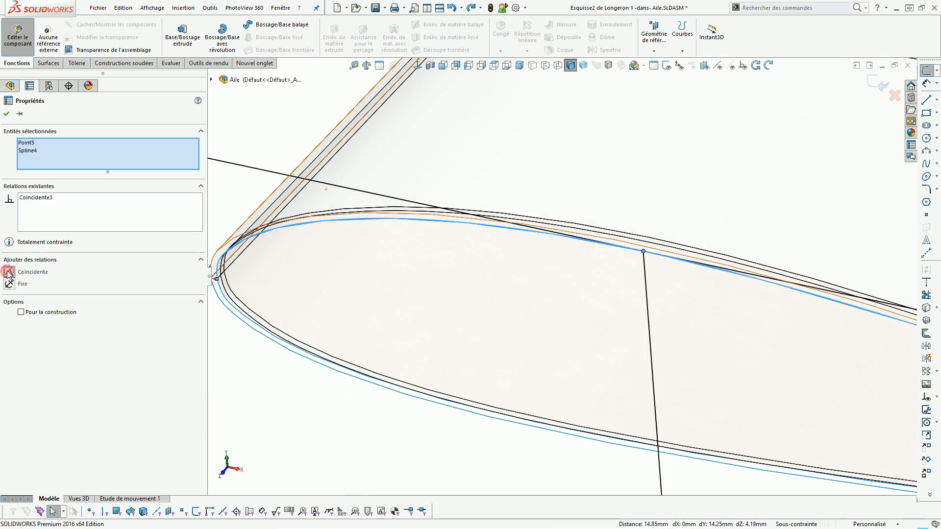
pyautogui.click(424, 285)
# Step: Turn the horizontal tangent line and the vertical line into construction geometry
pyautogui.scroll(6, 436, 287)
pyautogui.moveTo(436, 289)
pyautogui.mouseDown(button='middle')
pyautogui.moveTo(533, 283)
pyautogui.moveTo(548, 237)
pyautogui.moveTo(597, 273)
pyautogui.moveTo(590, 248)
pyautogui.moveTo(588, 267)
pyautogui.moveTo(553, 307)
pyautogui.moveTo(320, 315)
pyautogui.mouseUp(button='middle')
pyautogui.scroll(-3, 585, 276)
pyautogui.scroll(2, 586, 267)
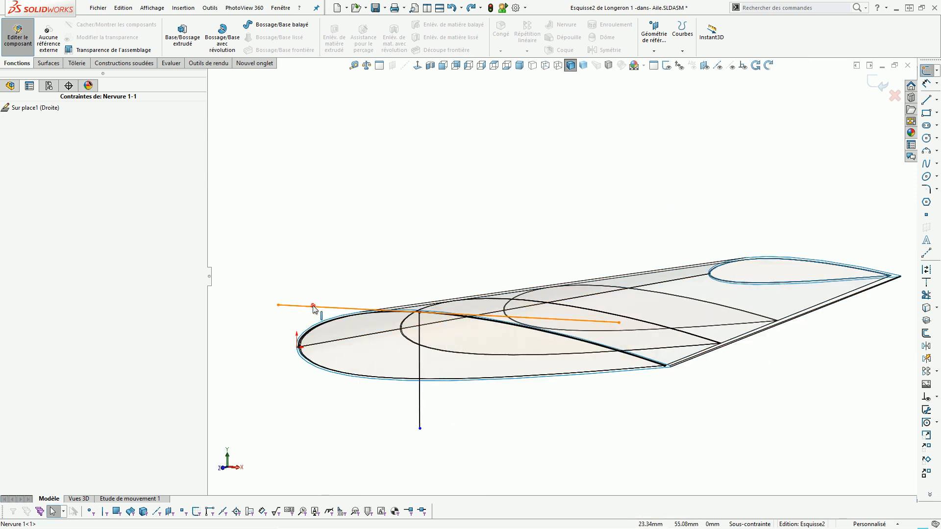
pyautogui.click(314, 309)
pyautogui.keyDown('ctrl'); pyautogui.click(419, 415); pyautogui.keyUp('ctrl')
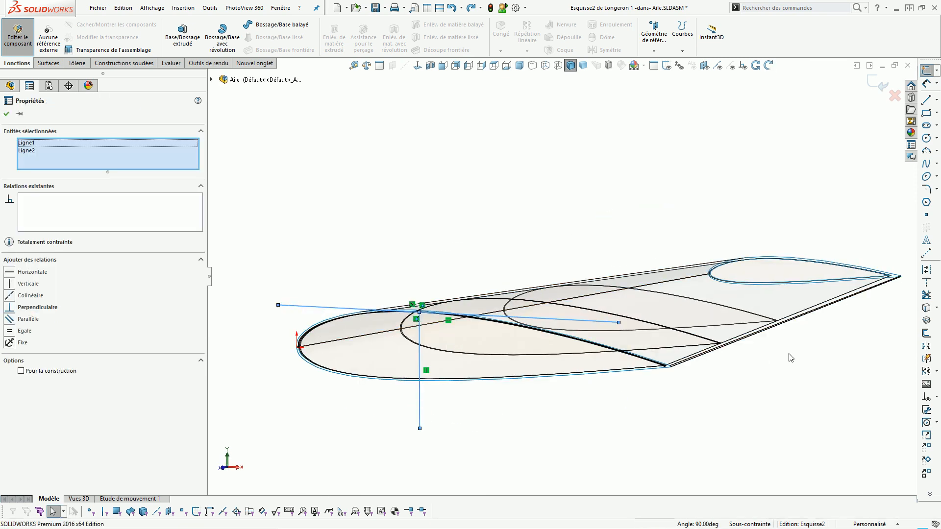
pyautogui.click(926, 284)
pyautogui.click(603, 211)
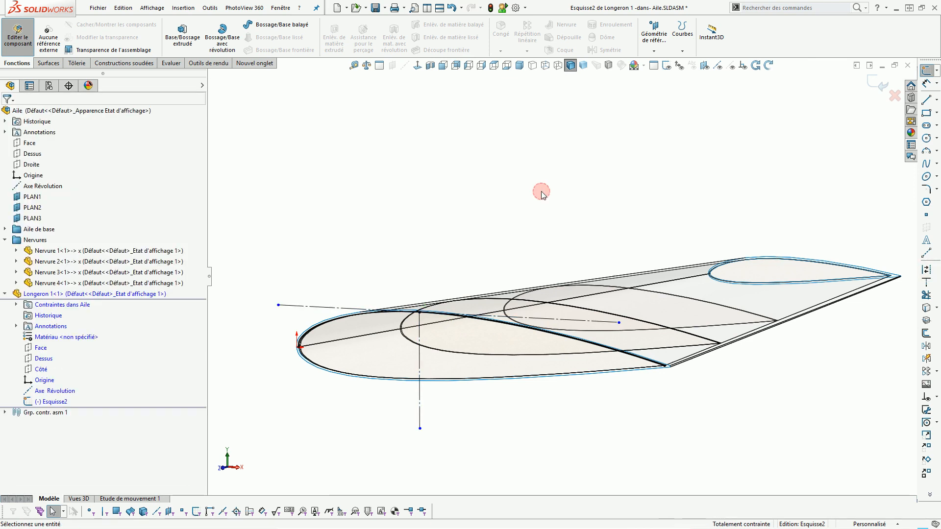
# Step: Draw a corner rectangle about 9.9 by 5.2 mm starting at the profile's highest point, where the tangent and vertical lines meet
pyautogui.click(419, 65)
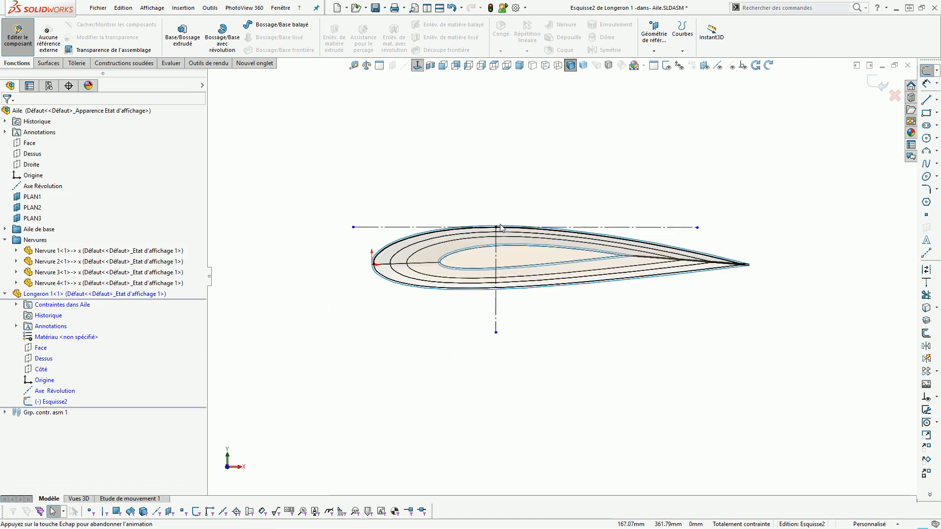
pyautogui.scroll(-6, 451, 273)
pyautogui.scroll(-2, 588, 230)
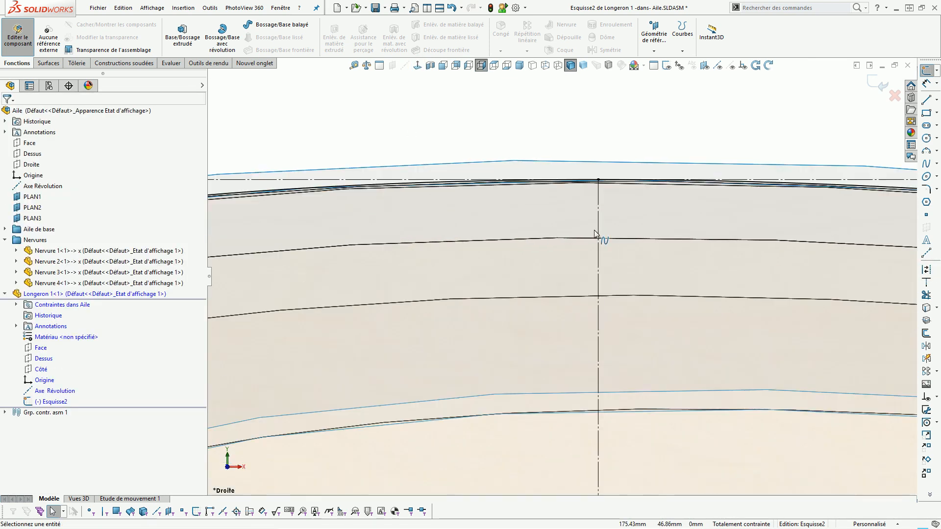
pyautogui.click(927, 113)
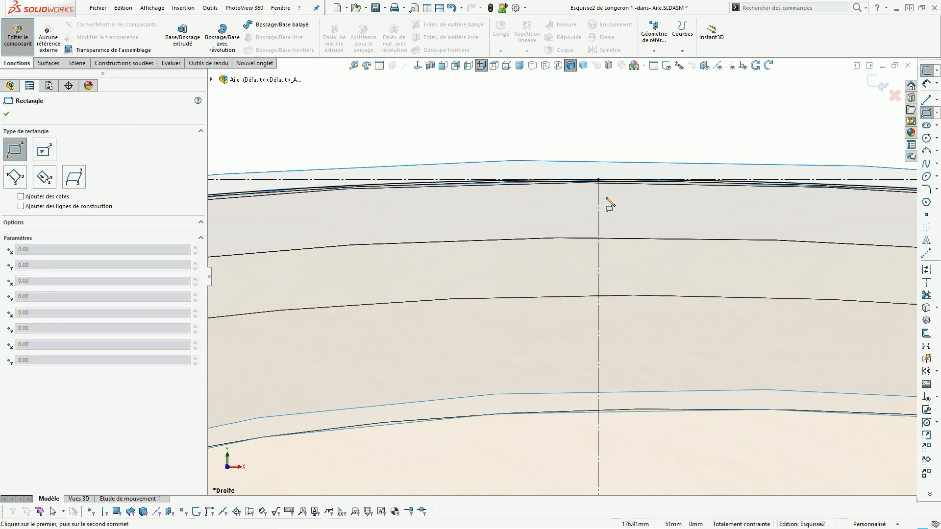
pyautogui.click(598, 180)
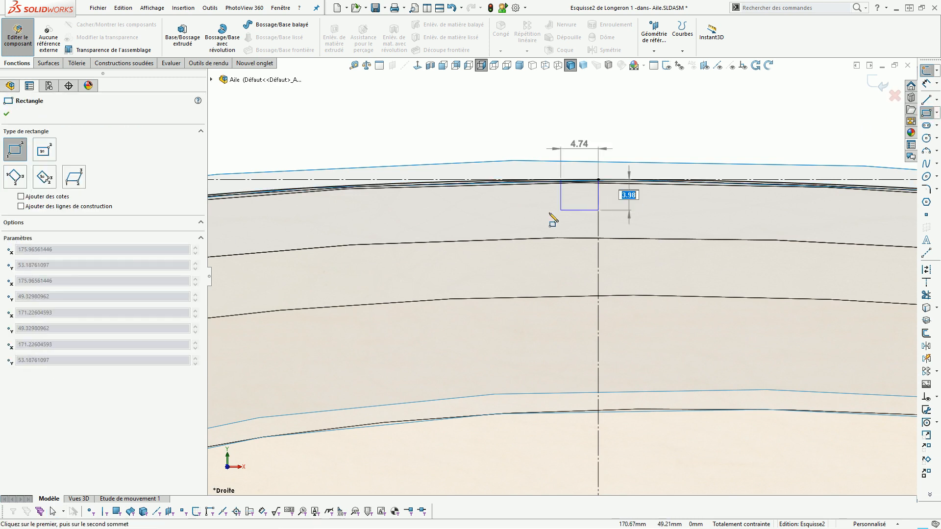
pyautogui.click(521, 221)
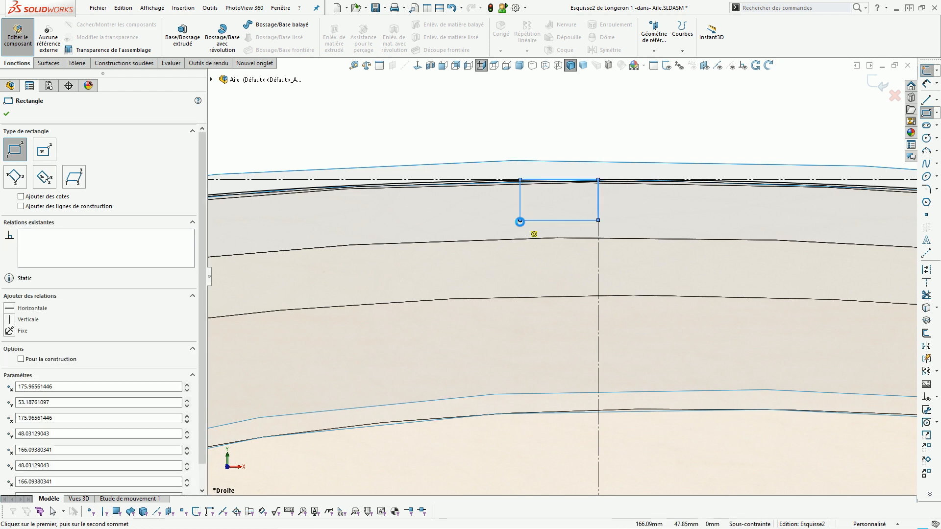
pyautogui.press('Escape')
pyautogui.moveTo(532, 216); pyautogui.dragTo(632, 296, button='middle')
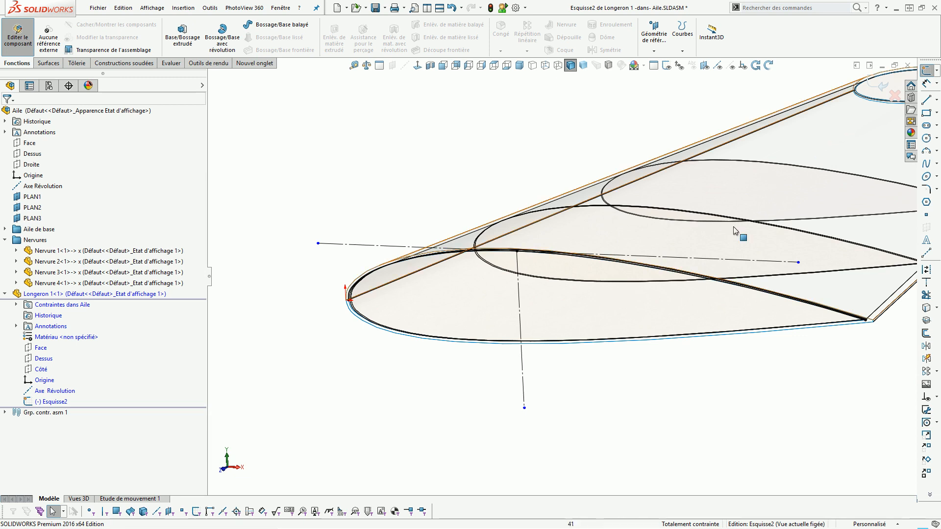
# Step: Undo the rectangle and the construction-geometry conversion of the two lines, and exit the sketch
pyautogui.hotkey('ctrl', 'z')
pyautogui.hotkey('ctrl', 'z')
pyautogui.hotkey('ctrl', 'z')
pyautogui.click(363, 231)
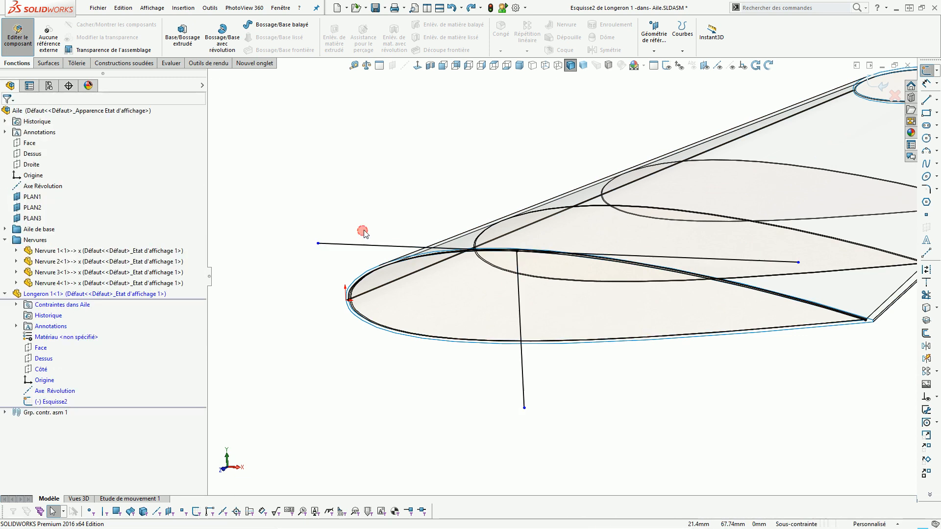
pyautogui.scroll(4, 400, 258)
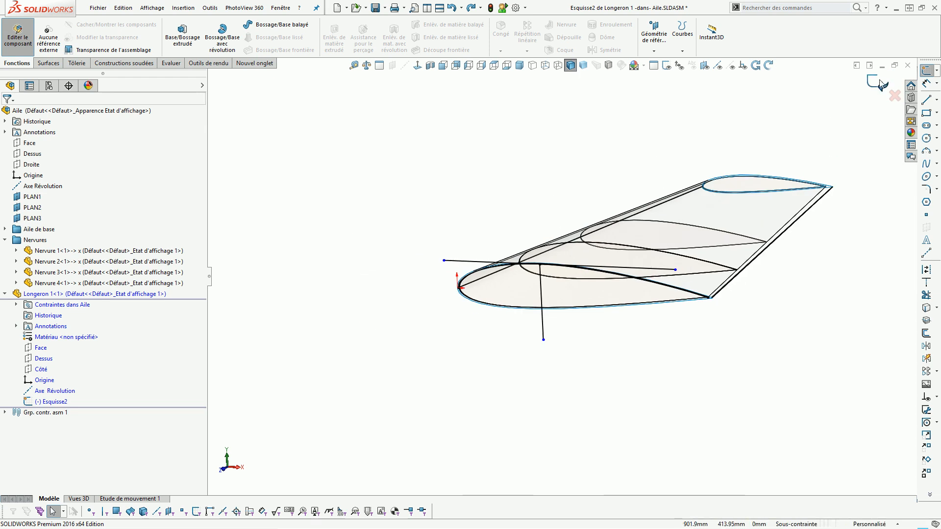
pyautogui.moveTo(613, 294)
pyautogui.mouseDown(button='middle')
pyautogui.moveTo(643, 281)
pyautogui.moveTo(635, 278)
pyautogui.mouseUp(button='middle')
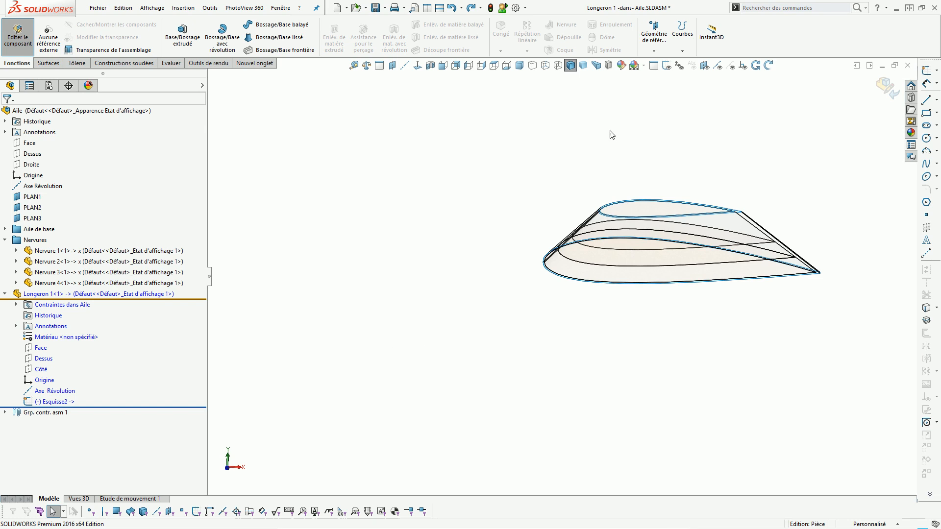
# Step: Show the sketches and create a reference plane coincident with the upper wing-tip profile edge of Aile de base
pyautogui.click(668, 69)
pyautogui.moveTo(640, 235)
pyautogui.mouseDown(button='middle')
pyautogui.moveTo(607, 263)
pyautogui.moveTo(461, 244)
pyautogui.moveTo(723, 280)
pyautogui.moveTo(766, 273)
pyautogui.mouseUp(button='middle')
pyautogui.scroll(-6, 760, 270)
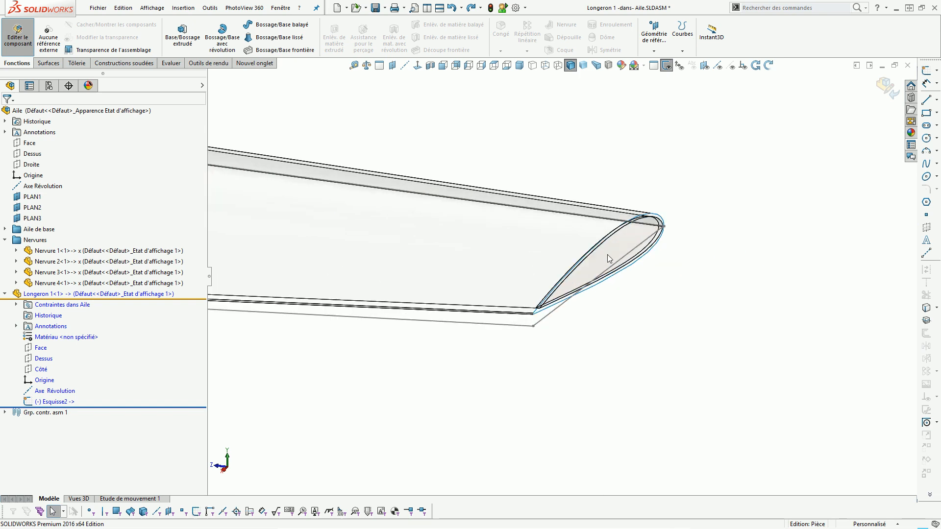
pyautogui.scroll(4, 613, 247)
pyautogui.scroll(4, 566, 287)
pyautogui.scroll(-1, 489, 281)
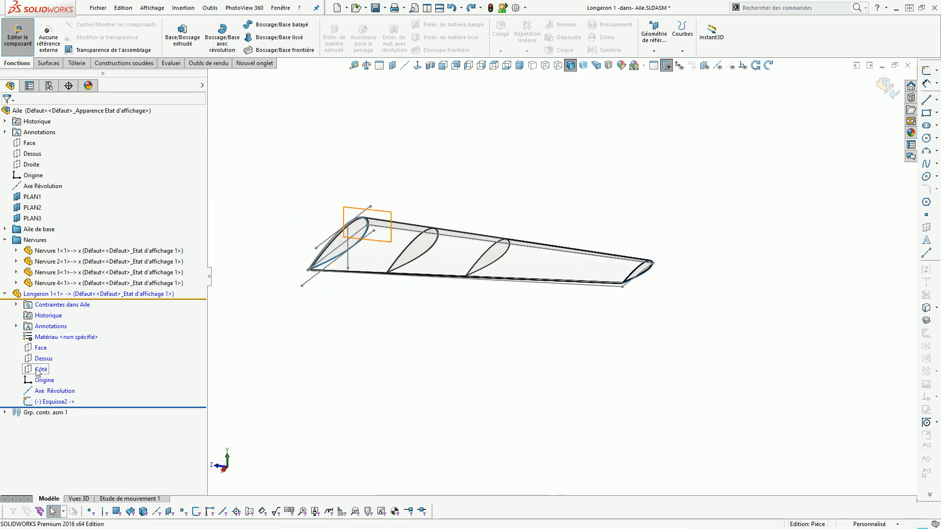
pyautogui.scroll(-5, 556, 288)
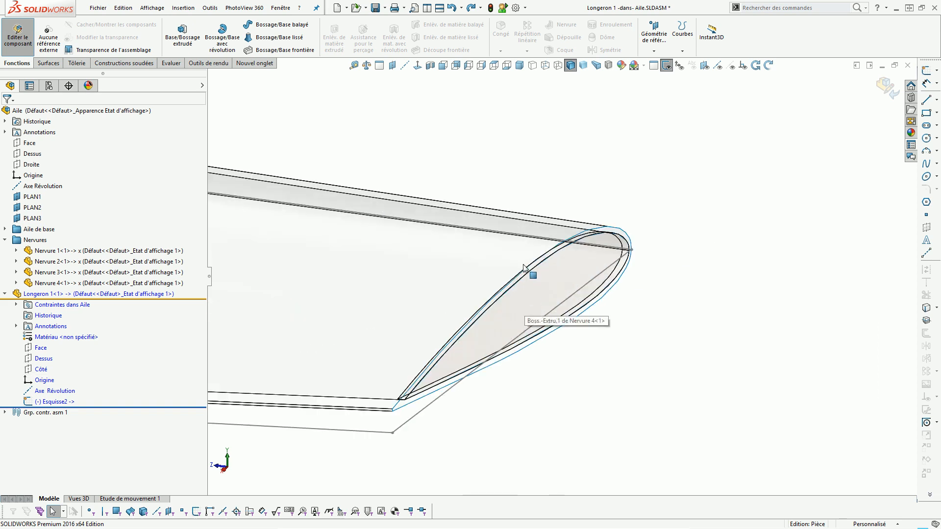
pyautogui.click(536, 267)
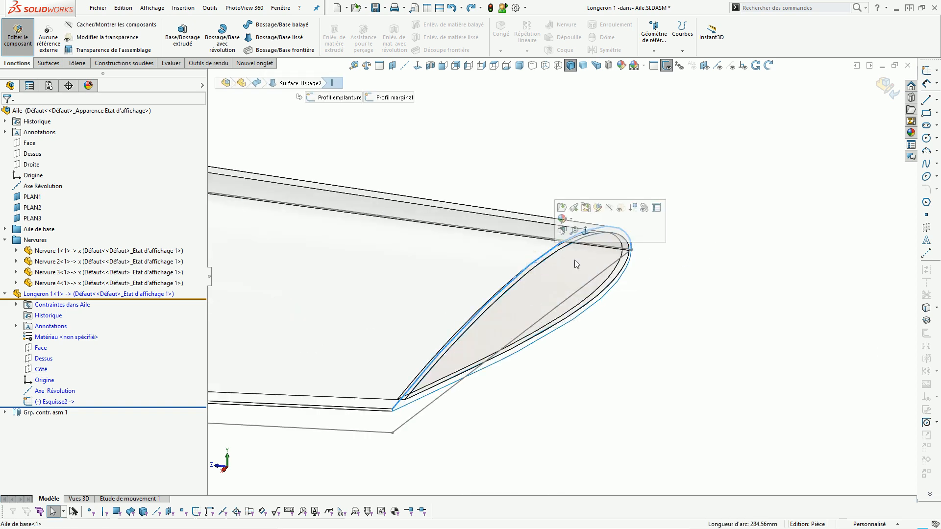
pyautogui.click(392, 66)
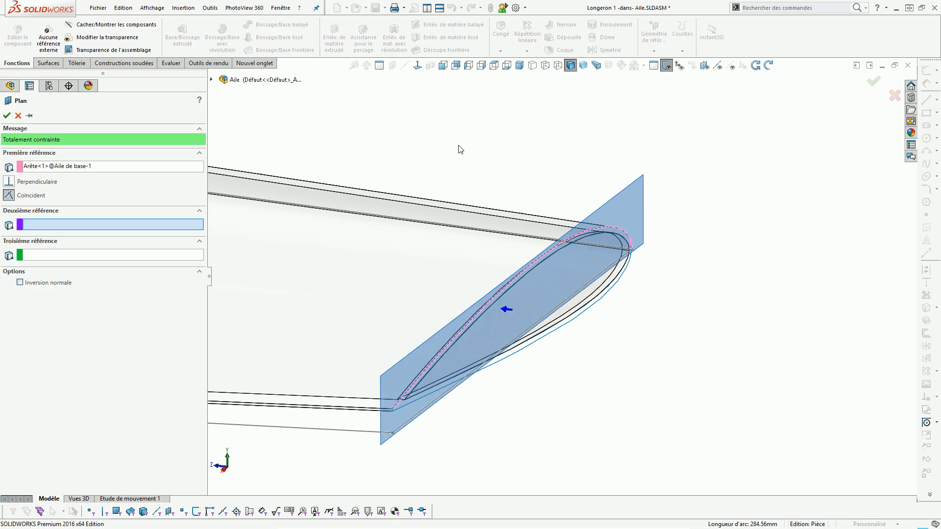
pyautogui.click(7, 115)
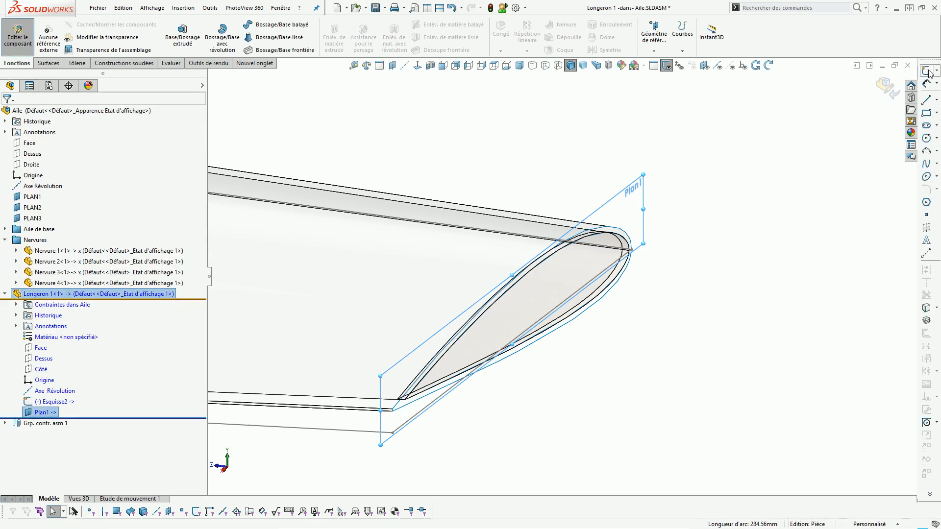
# Step: Start a new sketch on the wing-tip plane and orient the view normal to it
pyautogui.click(926, 70)
pyautogui.click(417, 65)
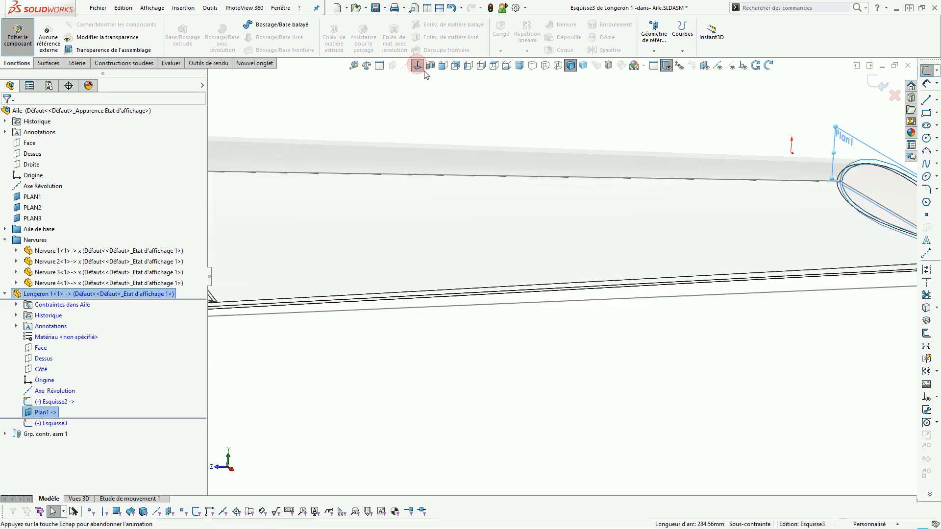
pyautogui.click(417, 65)
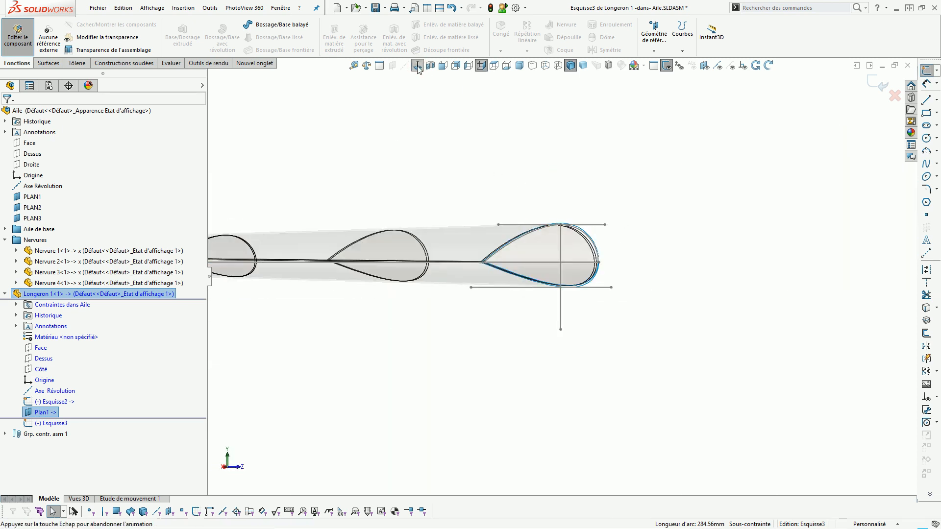
pyautogui.scroll(-5, 589, 245)
pyautogui.moveTo(590, 244)
pyautogui.mouseDown(button='middle')
pyautogui.moveTo(664, 299)
pyautogui.moveTo(647, 275)
pyautogui.moveTo(633, 305)
pyautogui.moveTo(730, 240)
pyautogui.mouseUp(button='middle')
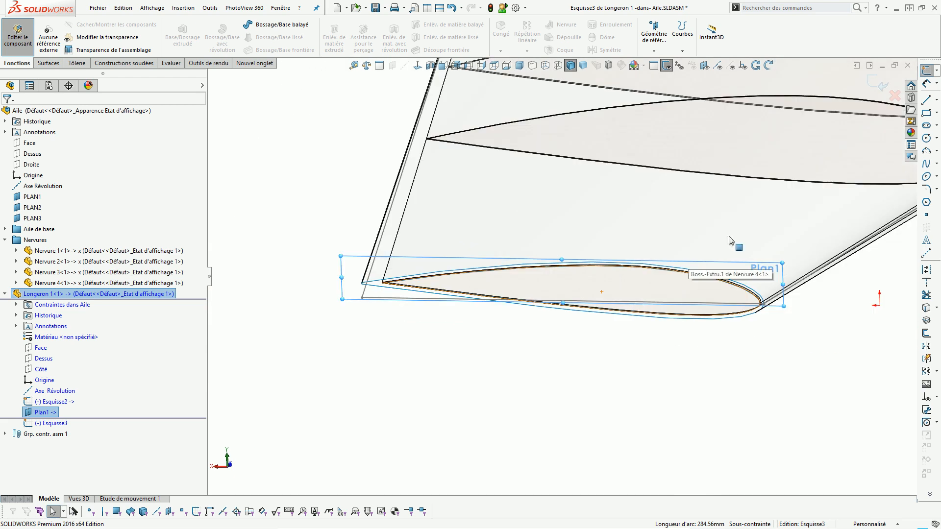
# Step: Sketch a line about 258 mm long above the tip rib's airfoil profile
pyautogui.click(928, 101)
pyautogui.click(353, 174)
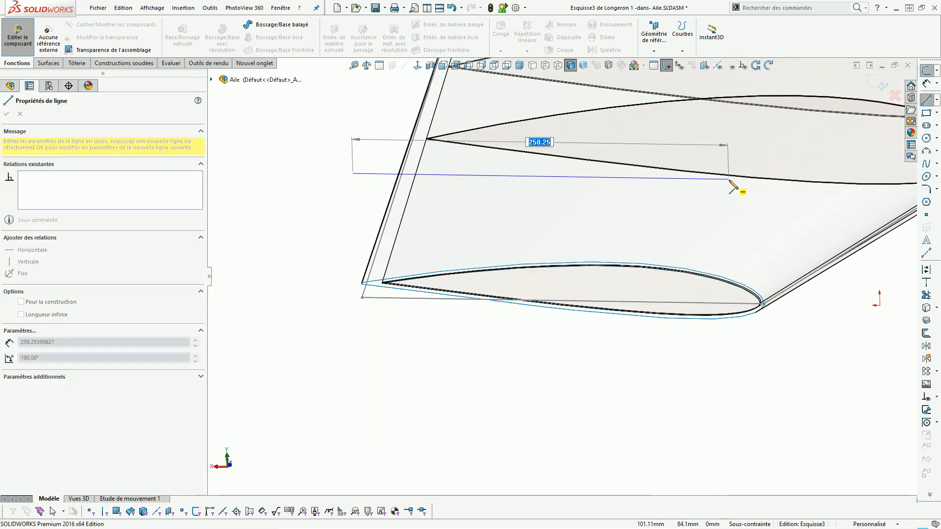
pyautogui.click(729, 179)
pyautogui.scroll(-4, 662, 221)
pyautogui.press('Escape')
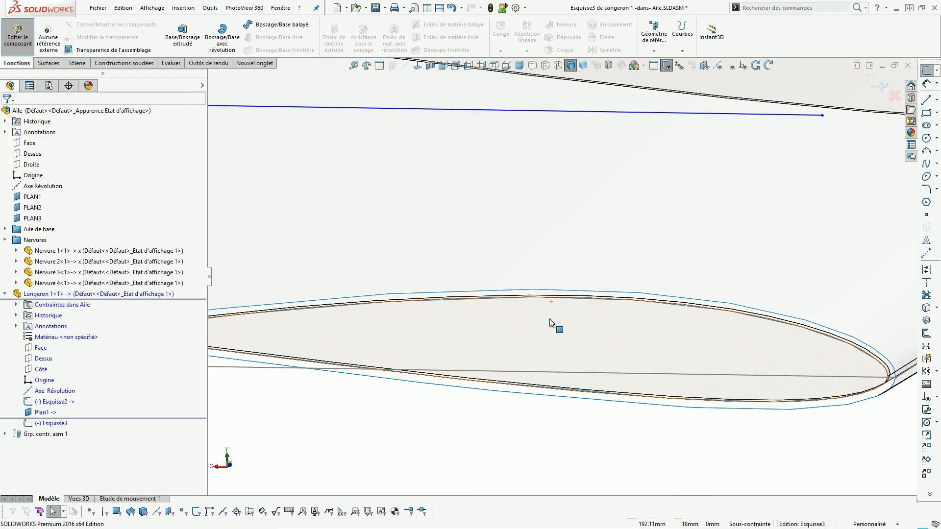
# Step: Make the new line tangent to the upper edge of the tip rib (Nervure 4)
pyautogui.scroll(-4, 553, 303)
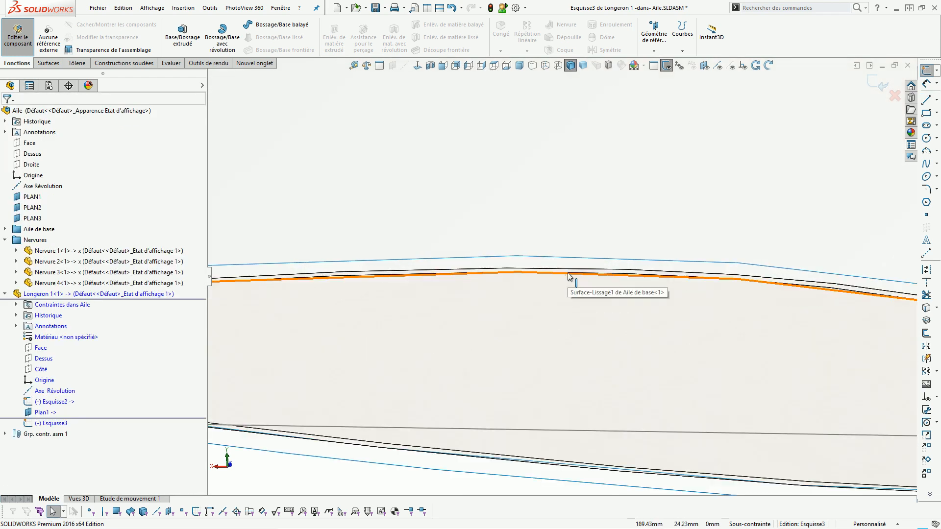
pyautogui.moveTo(570, 303)
pyautogui.mouseDown(button='middle')
pyautogui.moveTo(577, 248)
pyautogui.moveTo(563, 284)
pyautogui.moveTo(552, 277)
pyautogui.moveTo(492, 312)
pyautogui.moveTo(498, 252)
pyautogui.moveTo(473, 281)
pyautogui.moveTo(476, 273)
pyautogui.mouseUp(button='middle')
pyautogui.click(497, 243)
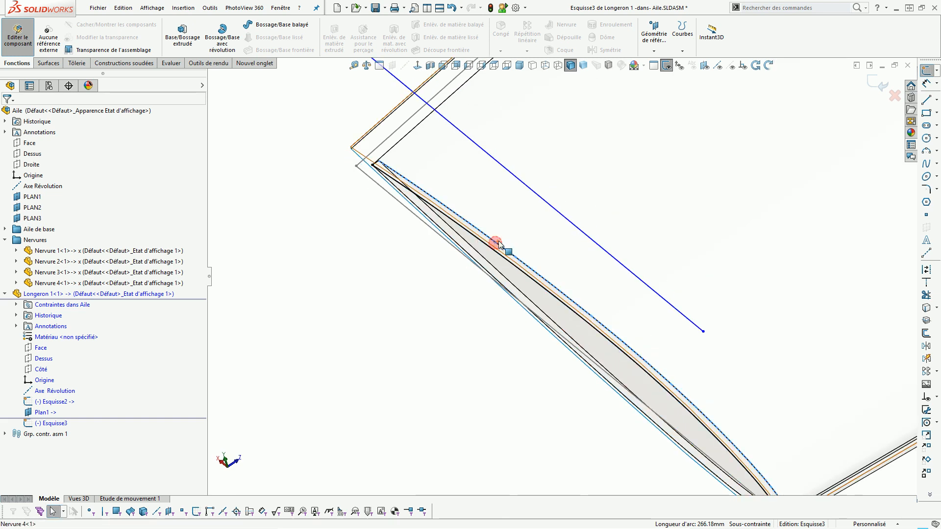
pyautogui.keyDown('ctrl'); pyautogui.click(521, 186); pyautogui.keyUp('ctrl')
pyautogui.click(12, 283)
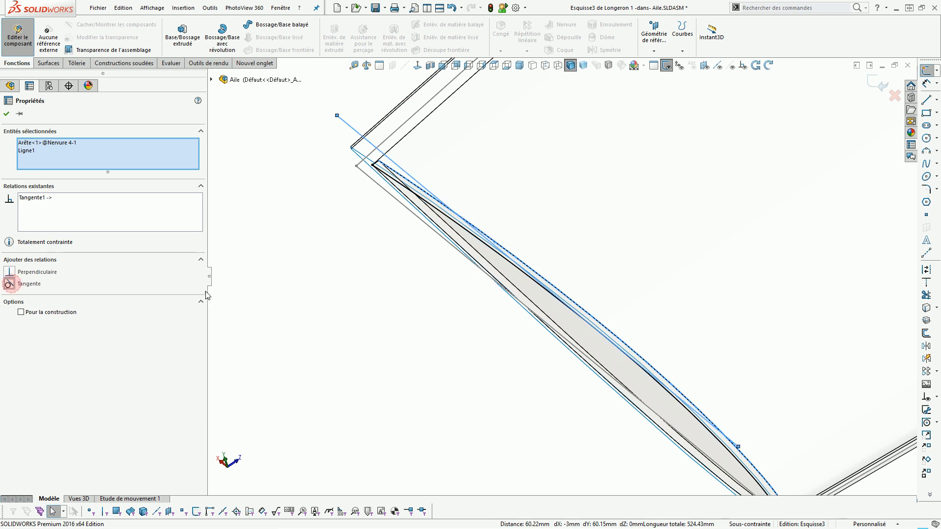
pyautogui.click(418, 322)
# Step: Sketch a second line starting on the tangent line and running perpendicular to it, down past the tip rib profile
pyautogui.moveTo(418, 321)
pyautogui.mouseDown(button='middle')
pyautogui.moveTo(461, 184)
pyautogui.moveTo(502, 231)
pyautogui.moveTo(520, 211)
pyautogui.mouseUp(button='middle')
pyautogui.click(926, 101)
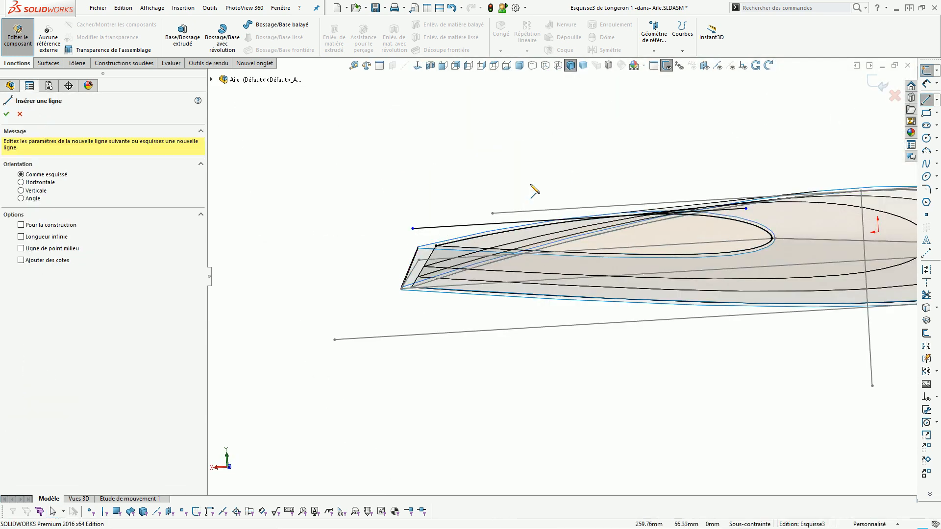
pyautogui.click(488, 224)
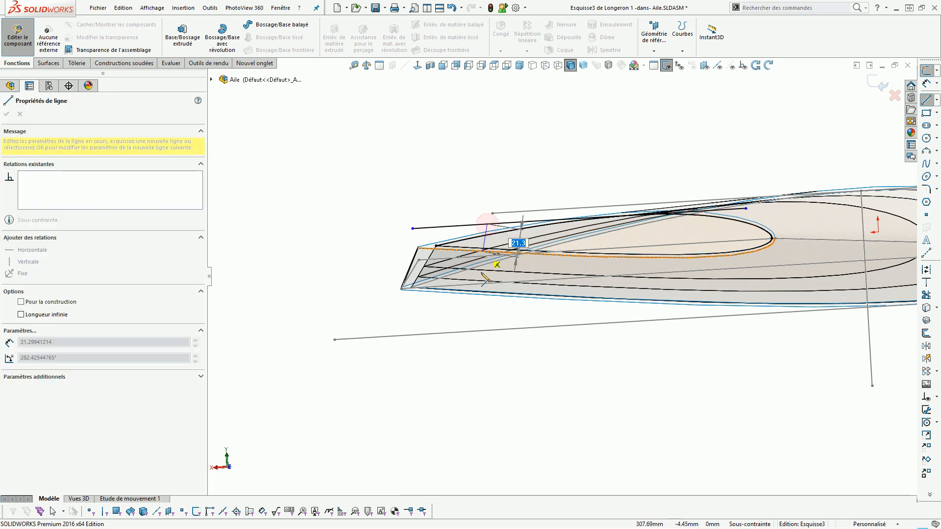
pyautogui.click(493, 312)
pyautogui.scroll(-5, 535, 277)
pyautogui.press('Escape')
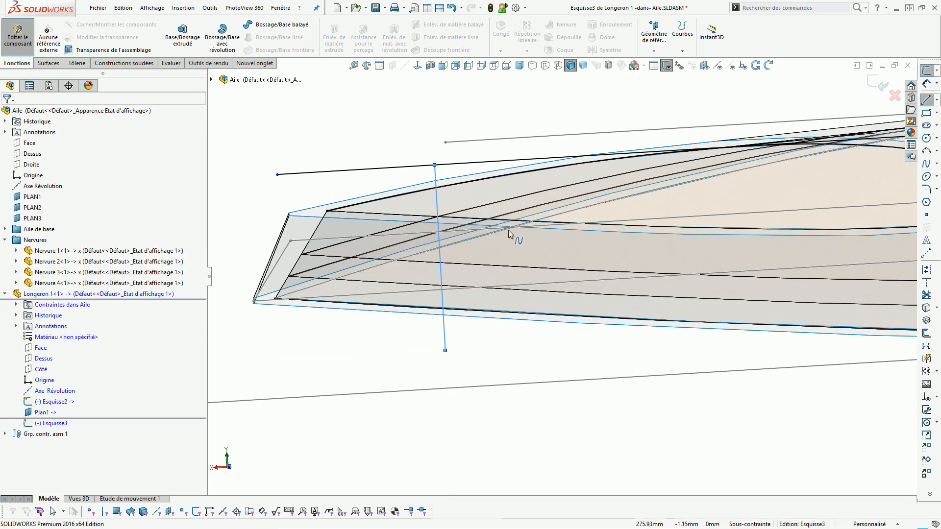
# Step: Make the perpendicular line's upper endpoint coincident with the tip rib's upper profile spline and close the sketch
pyautogui.moveTo(509, 230); pyautogui.dragTo(511, 226, button='middle')
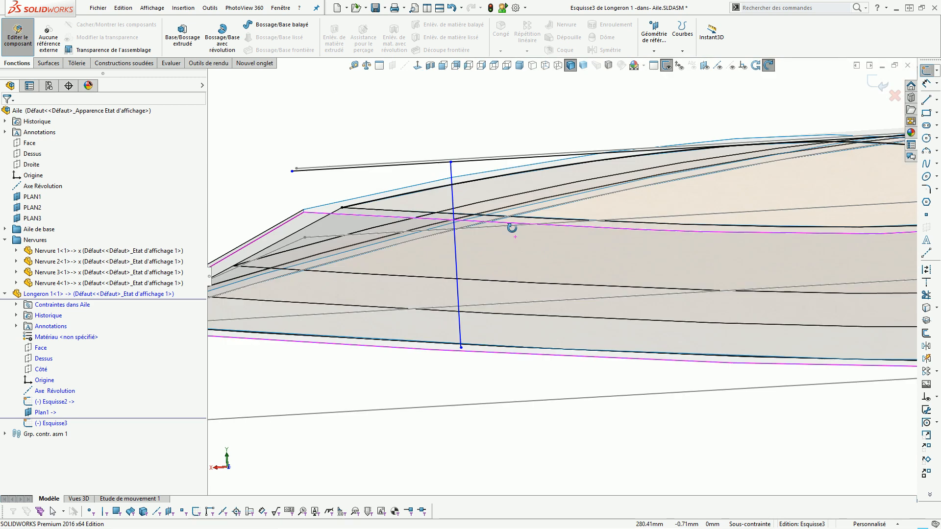
pyautogui.click(480, 184)
pyautogui.keyDown('ctrl'); pyautogui.click(451, 163); pyautogui.keyUp('ctrl')
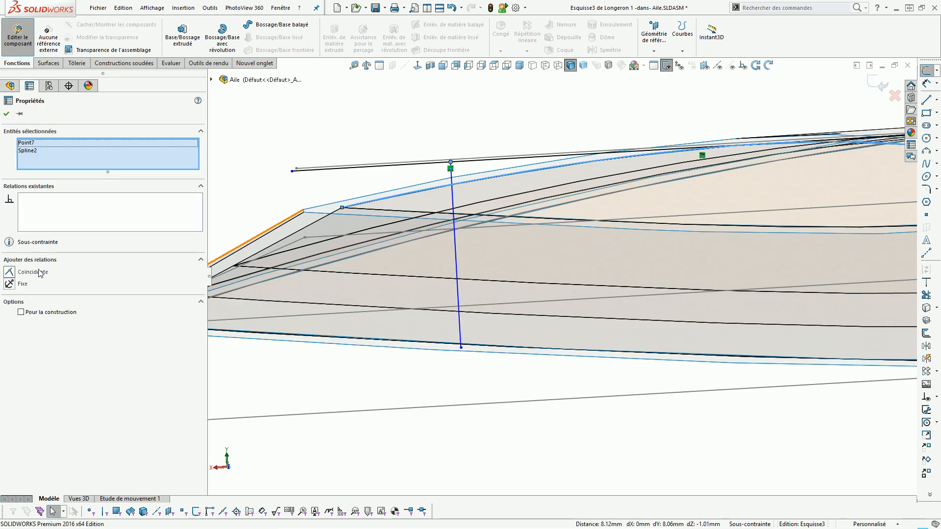
pyautogui.click(10, 272)
pyautogui.click(417, 119)
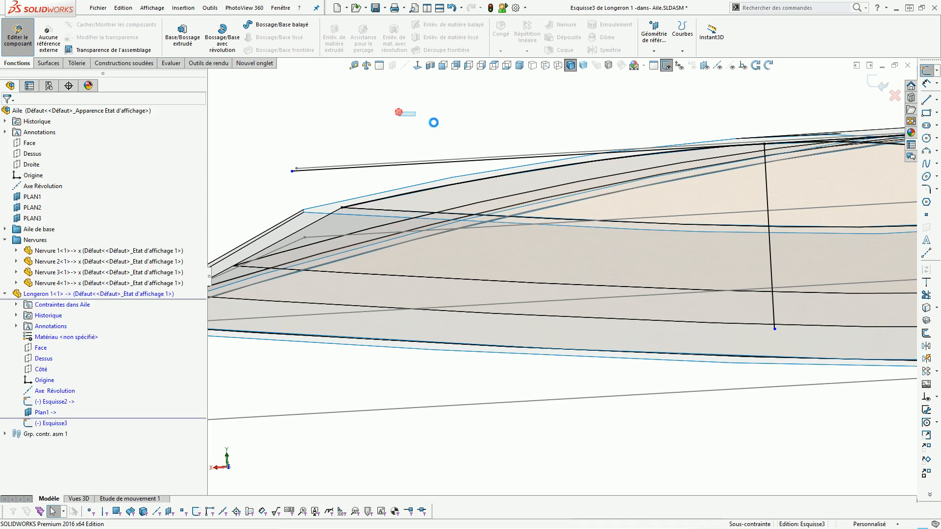
pyautogui.scroll(8, 590, 201)
pyautogui.moveTo(685, 182); pyautogui.dragTo(699, 255, button='middle')
pyautogui.click(875, 82)
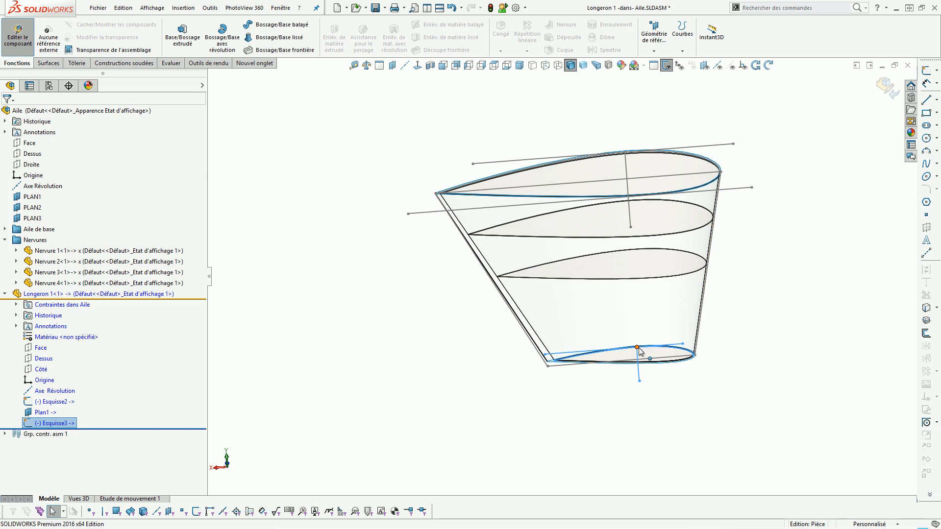
# Step: Create a 3D sketch with a line joining the upper endpoints of the perpendicular lines at the tip and root ribs
pyautogui.moveTo(626, 154); pyautogui.dragTo(764, 223, button='middle')
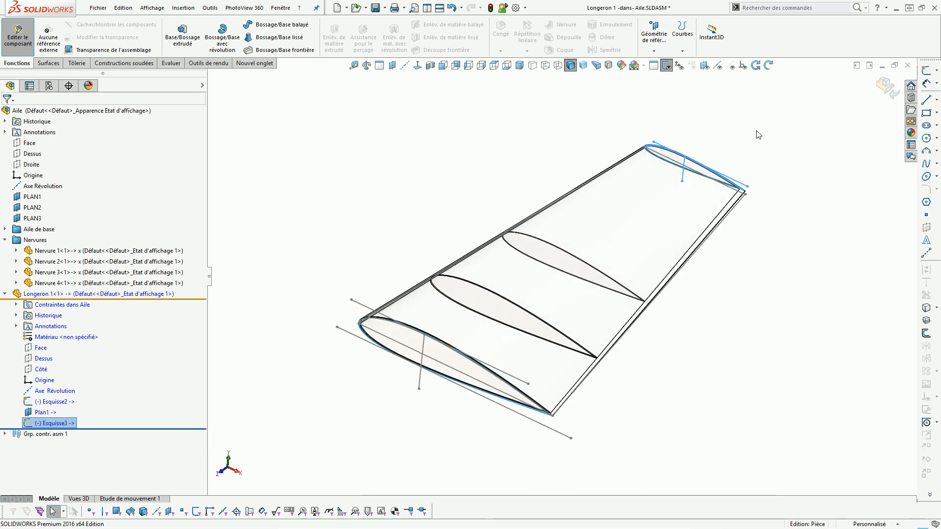
pyautogui.click(842, 173)
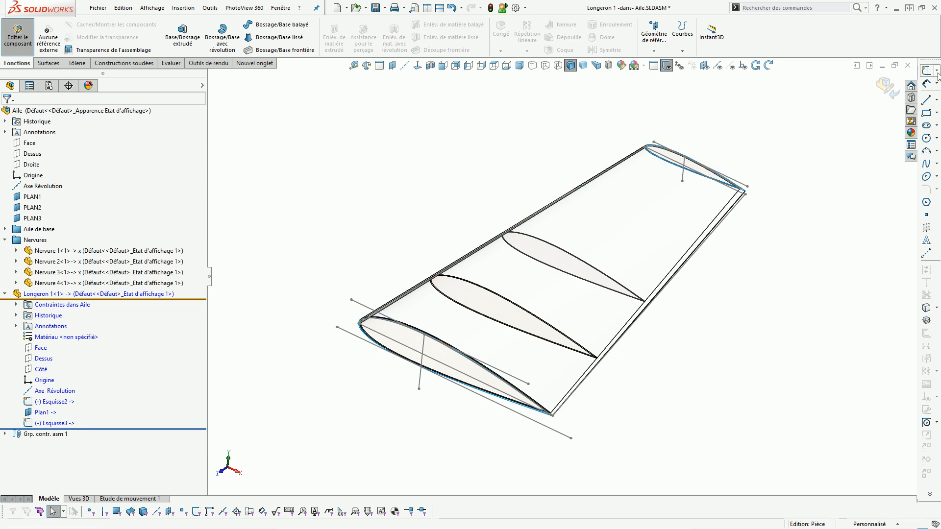
pyautogui.click(937, 72)
pyautogui.click(884, 82)
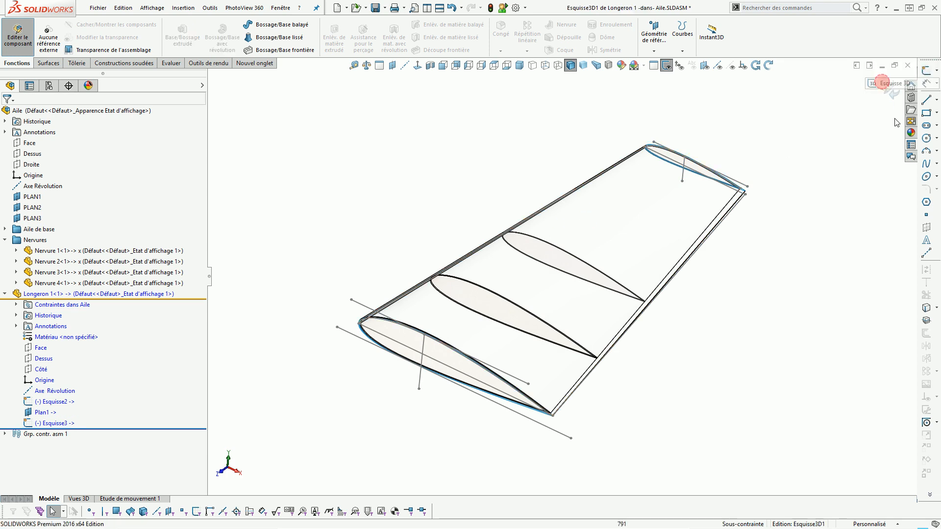
pyautogui.click(928, 101)
pyautogui.scroll(-10, 715, 163)
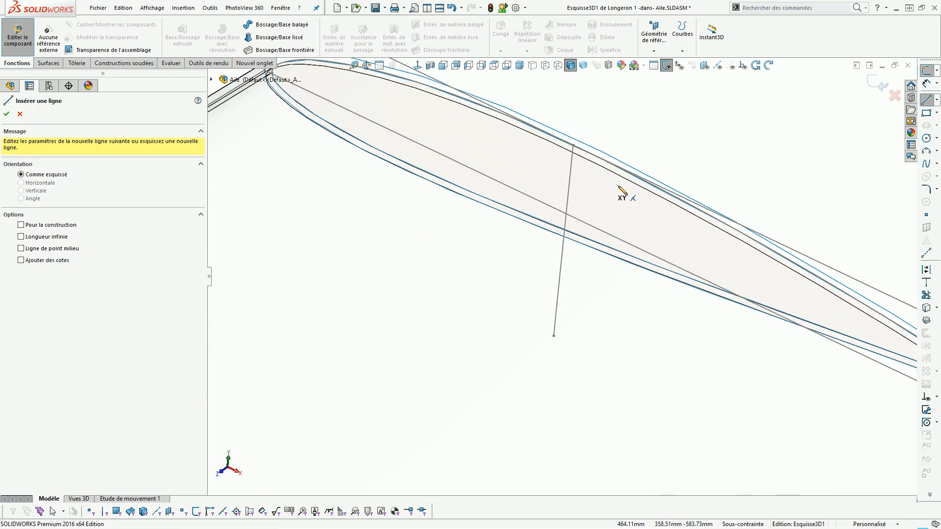
pyautogui.click(562, 142)
pyautogui.moveTo(562, 142); pyautogui.dragTo(528, 172, button='middle')
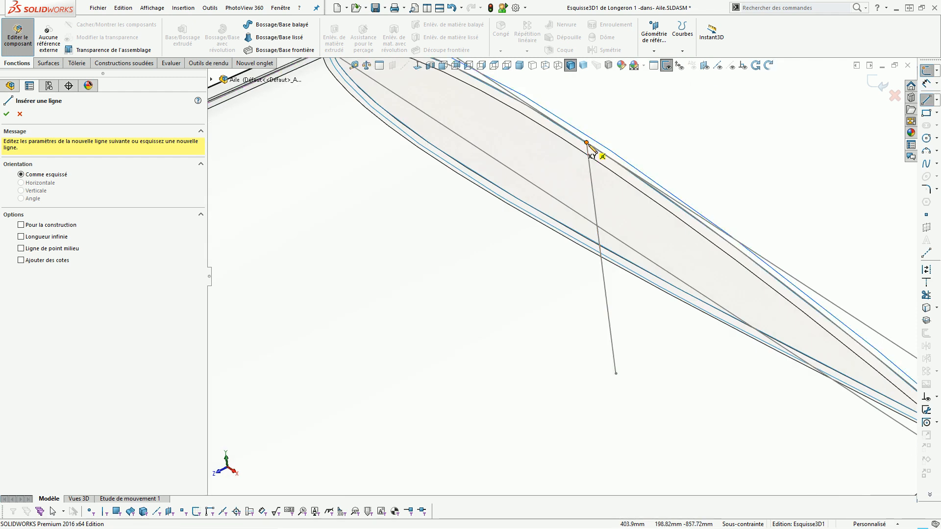
pyautogui.click(587, 143)
pyautogui.scroll(12, 590, 172)
pyautogui.scroll(-3, 273, 430)
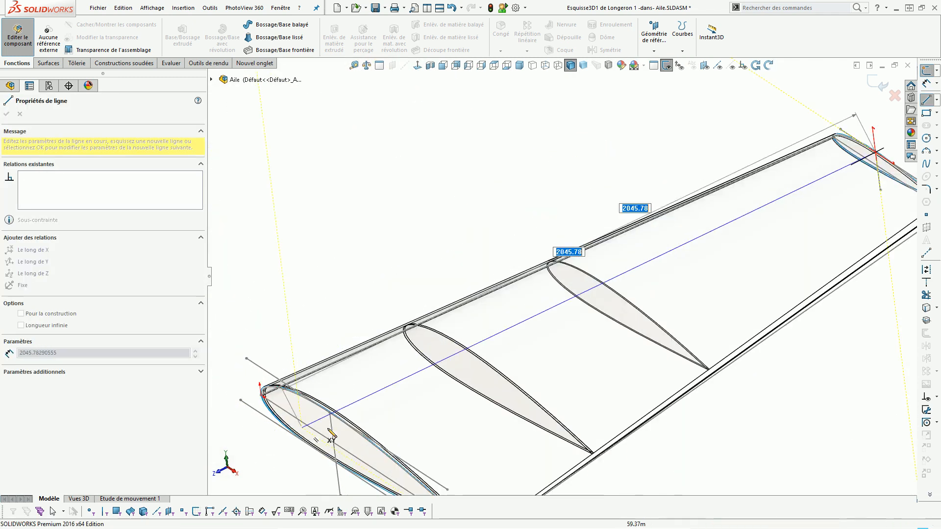
pyautogui.scroll(-8, 382, 380)
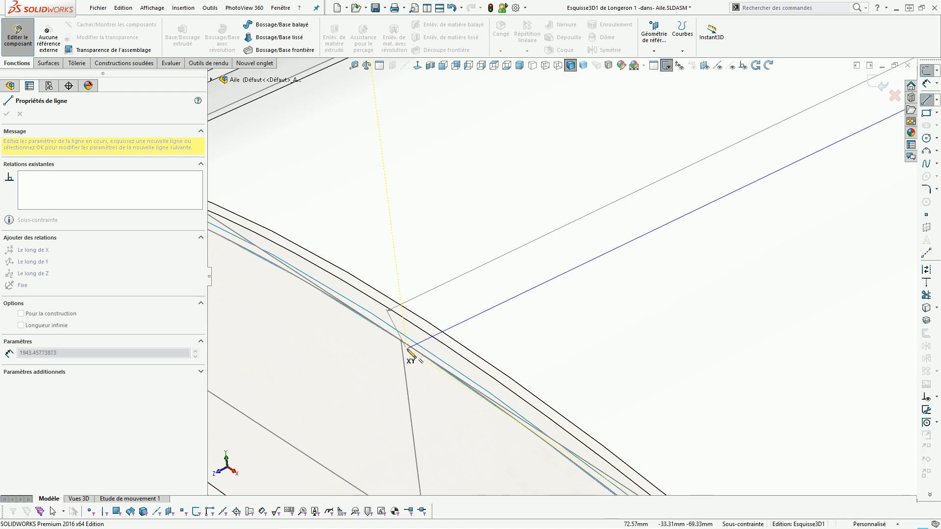
pyautogui.click(402, 341)
pyautogui.press('Escape')
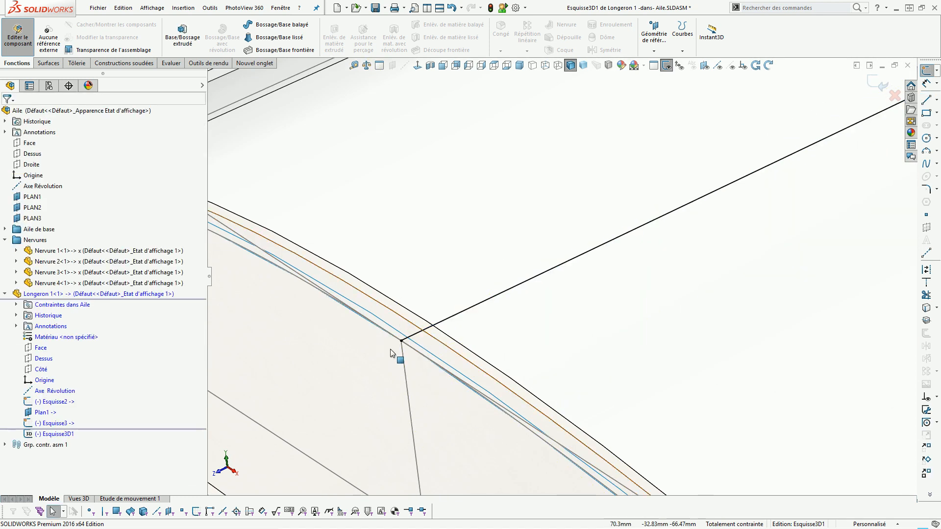
pyautogui.scroll(10, 393, 351)
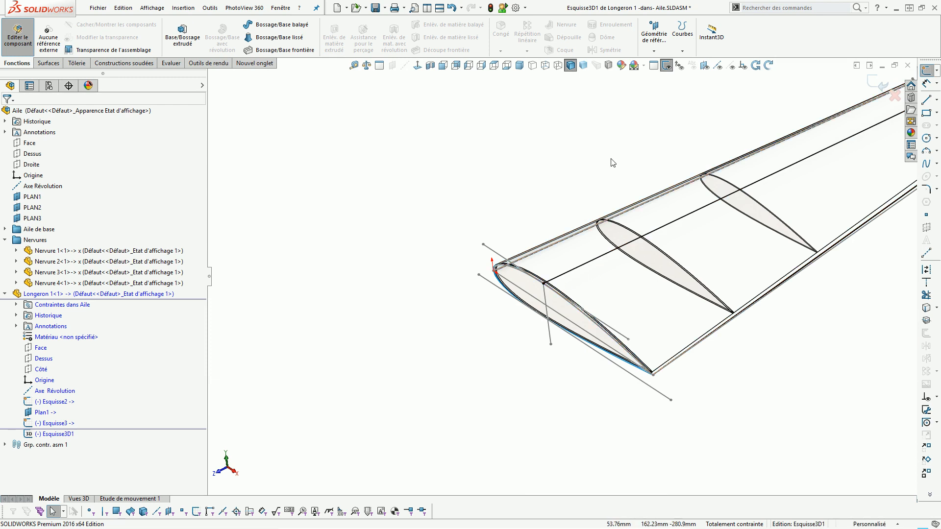
pyautogui.click(877, 84)
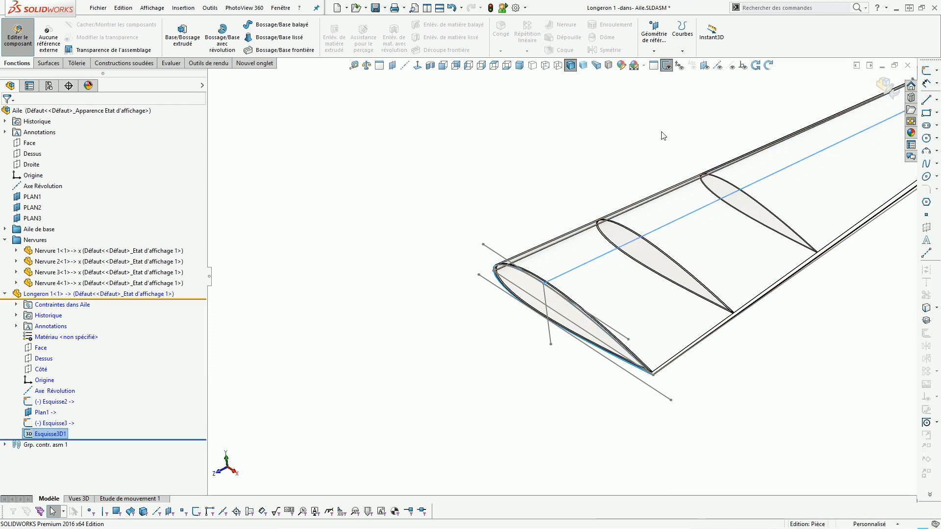
# Step: Create a reference plane through the root endpoint of the 3D line and perpendicular to that line
pyautogui.click(545, 285)
pyautogui.click(394, 67)
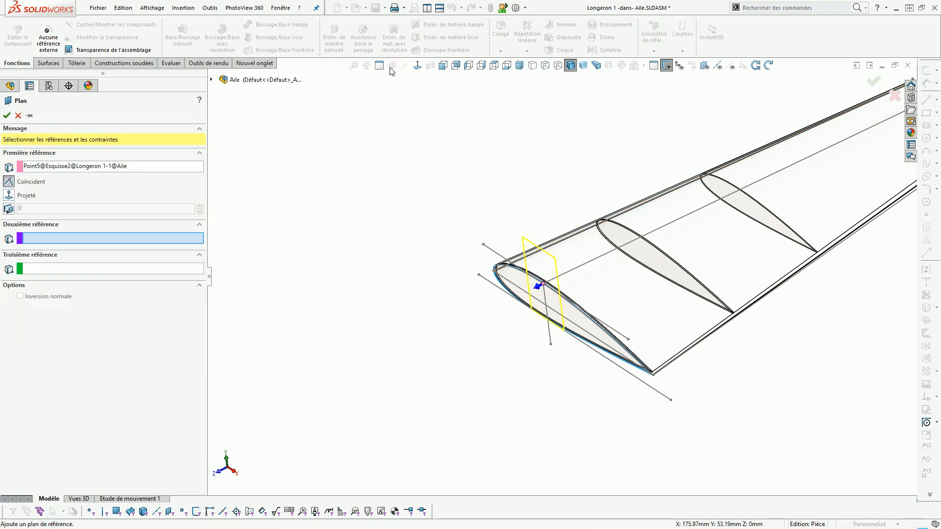
pyautogui.click(554, 282)
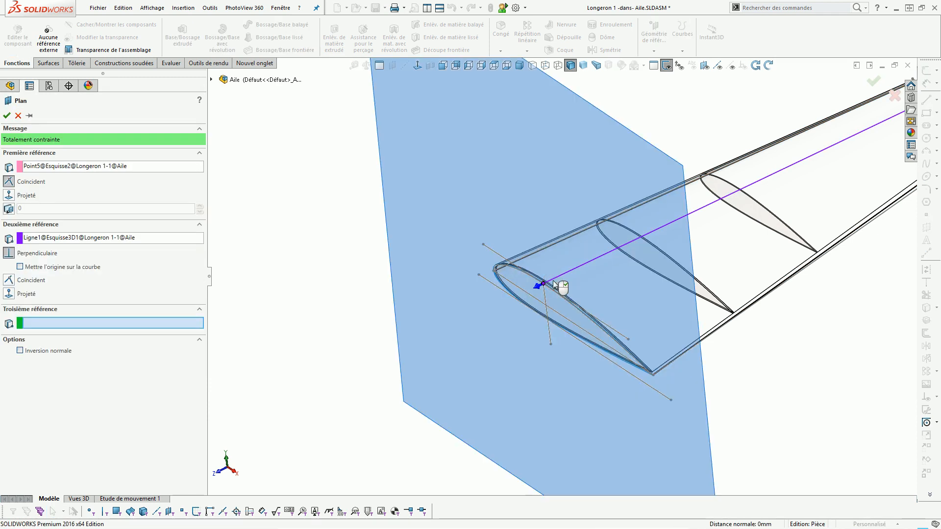
pyautogui.moveTo(485, 283); pyautogui.dragTo(471, 370, button='middle')
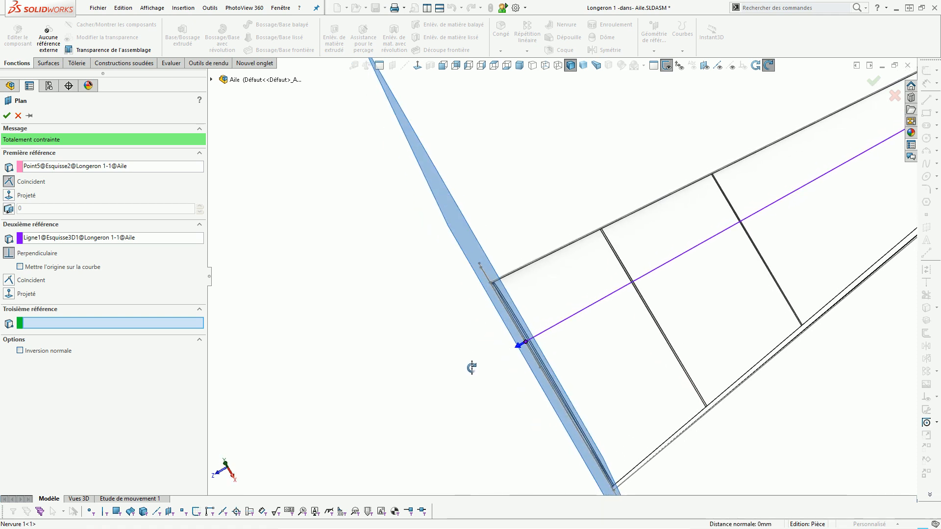
pyautogui.scroll(4, 504, 329)
pyautogui.moveTo(575, 340); pyautogui.dragTo(609, 287, button='middle')
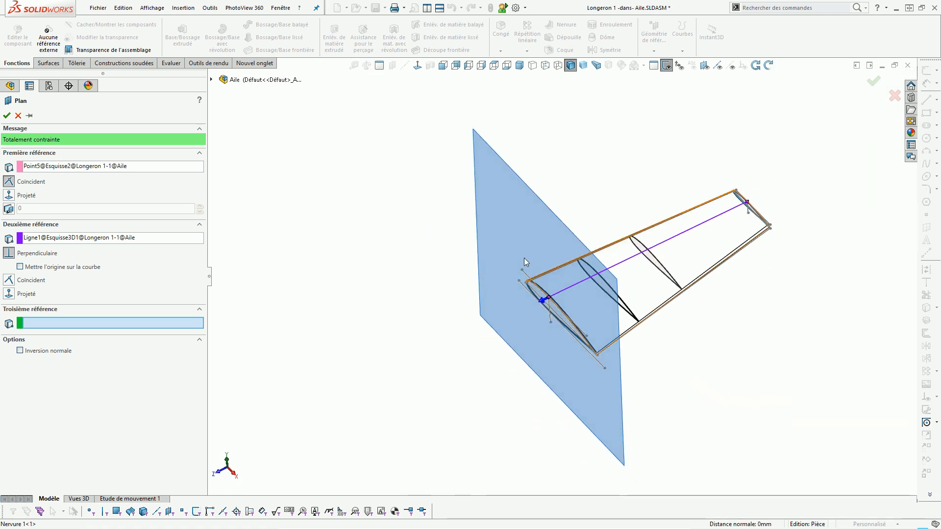
pyautogui.click(7, 115)
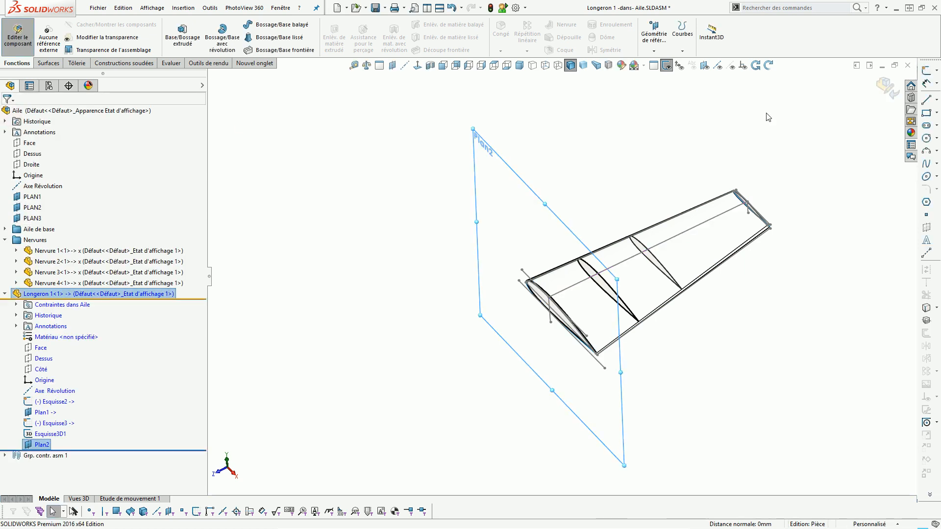
# Step: On the new plane, sketch a corner rectangle about 19.4 by 12.2 mm with one corner at the 3D line's root endpoint
pyautogui.click(927, 71)
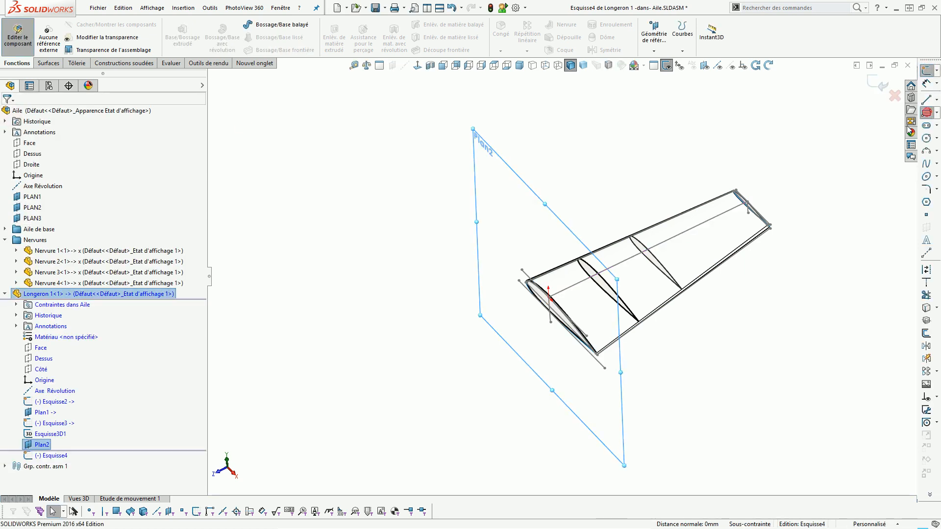
pyautogui.click(927, 112)
pyautogui.scroll(-8, 592, 261)
pyautogui.scroll(-3, 449, 216)
pyautogui.click(454, 213)
pyautogui.click(233, 219)
pyautogui.scroll(1, 357, 233)
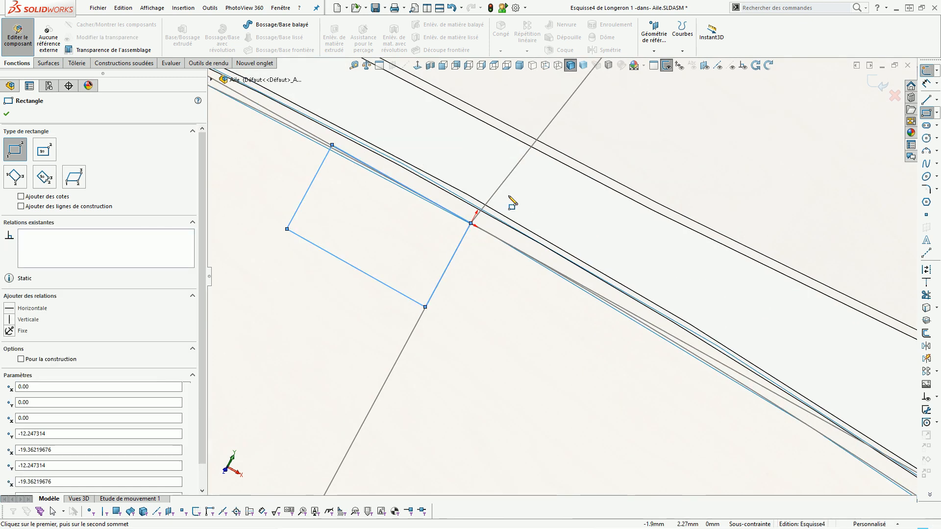
pyautogui.press('Escape')
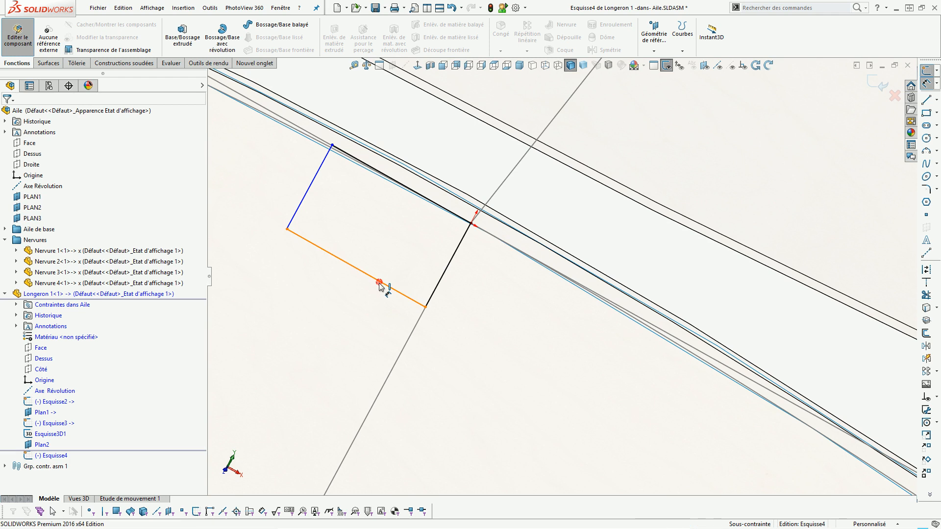
# Step: Dimension the rectangle's lower long side to 10 mm
pyautogui.click(379, 284)
pyautogui.click(352, 300)
pyautogui.write('15')
pyautogui.press('Return')
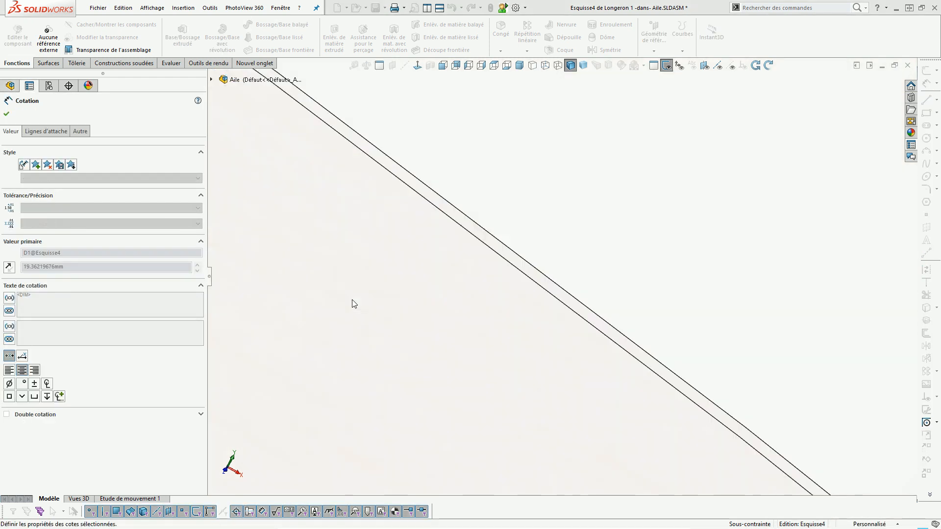
pyautogui.press('f')
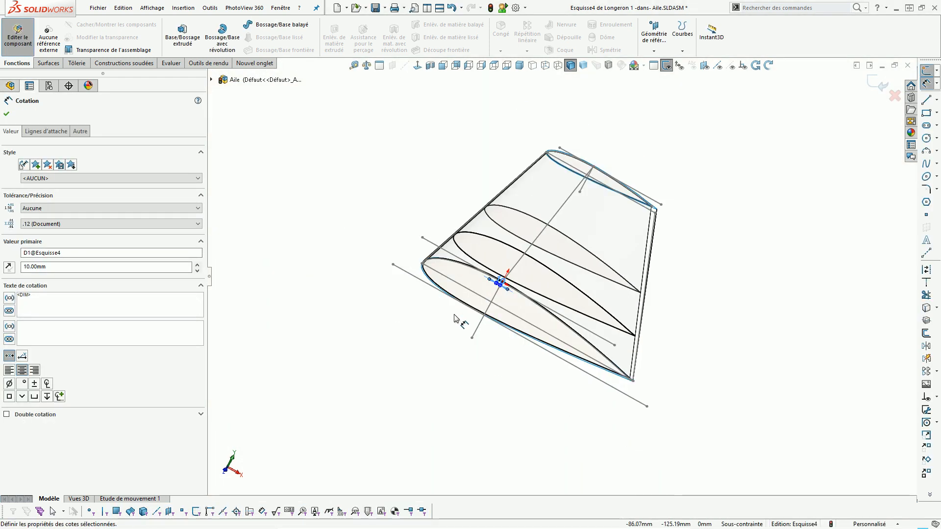
# Step: Dimension the rectangle's short side to 6 mm
pyautogui.scroll(-10, 498, 274)
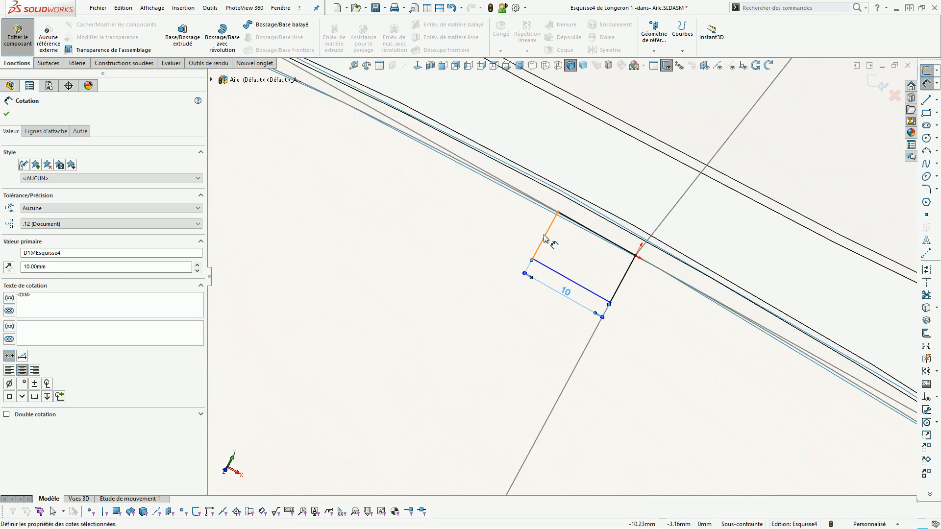
pyautogui.click(546, 239)
pyautogui.click(495, 219)
pyautogui.press('Return')
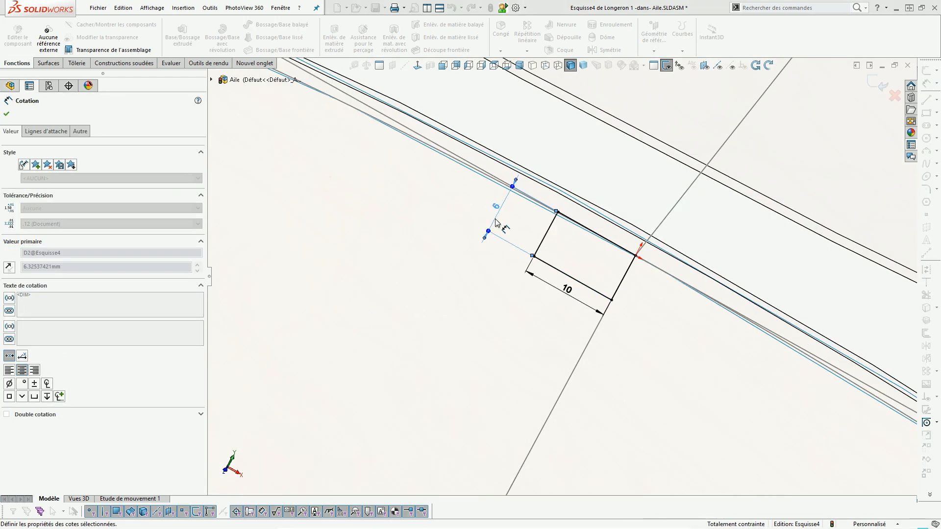
pyautogui.scroll(1, 472, 245)
pyautogui.scroll(12, 471, 245)
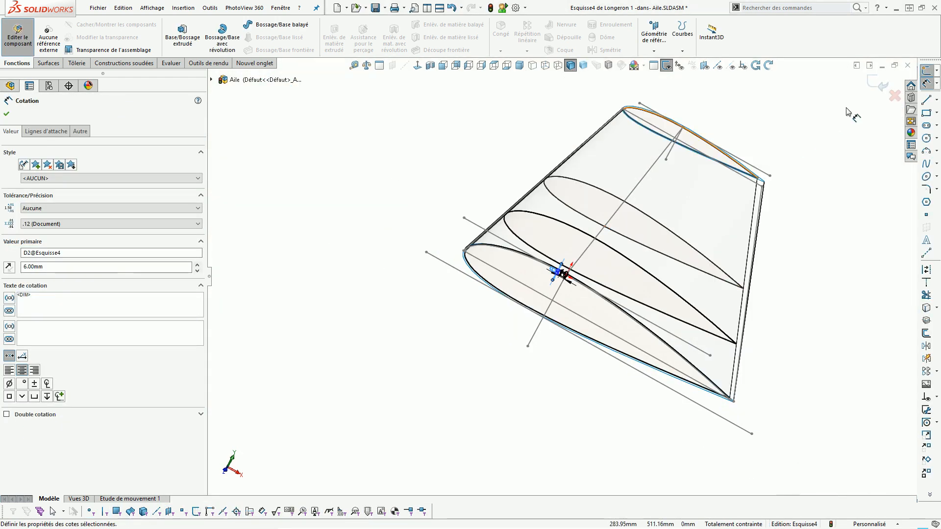
# Step: Sweep the rectangular sketch profile along the 3D line between the end ribs and finish editing the spar in the assembly
pyautogui.click(874, 80)
pyautogui.moveTo(794, 169); pyautogui.dragTo(722, 198, button='middle')
pyautogui.scroll(4, 721, 200)
pyautogui.scroll(-4, 719, 201)
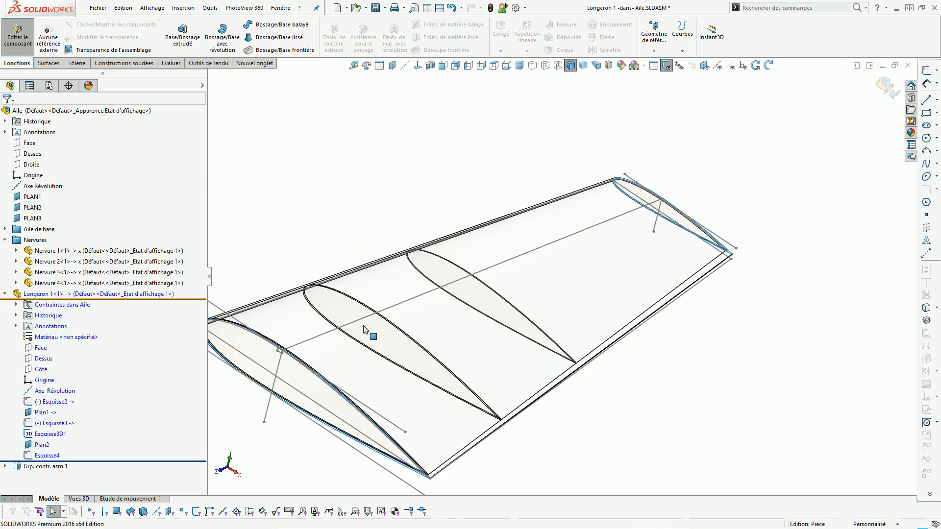
pyautogui.scroll(2, 368, 330)
pyautogui.scroll(-2, 381, 330)
pyautogui.scroll(-2, 383, 330)
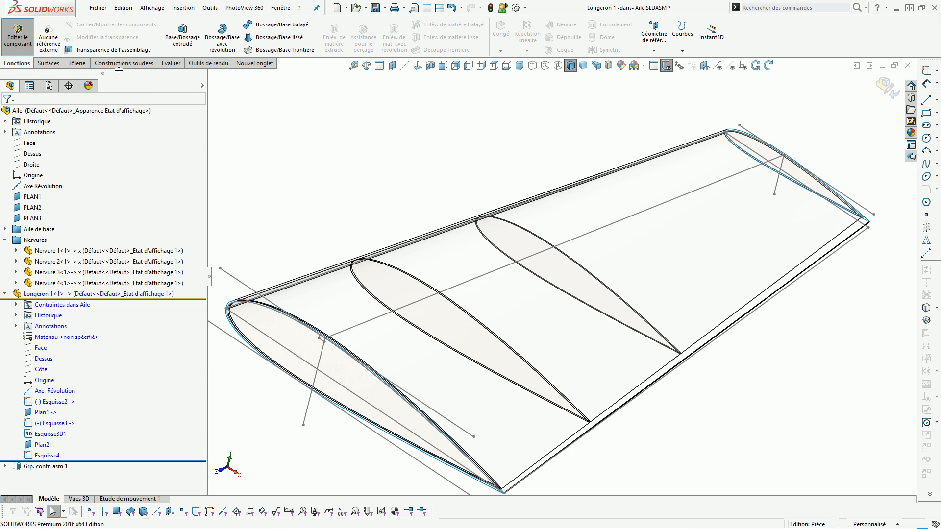
pyautogui.click(275, 24)
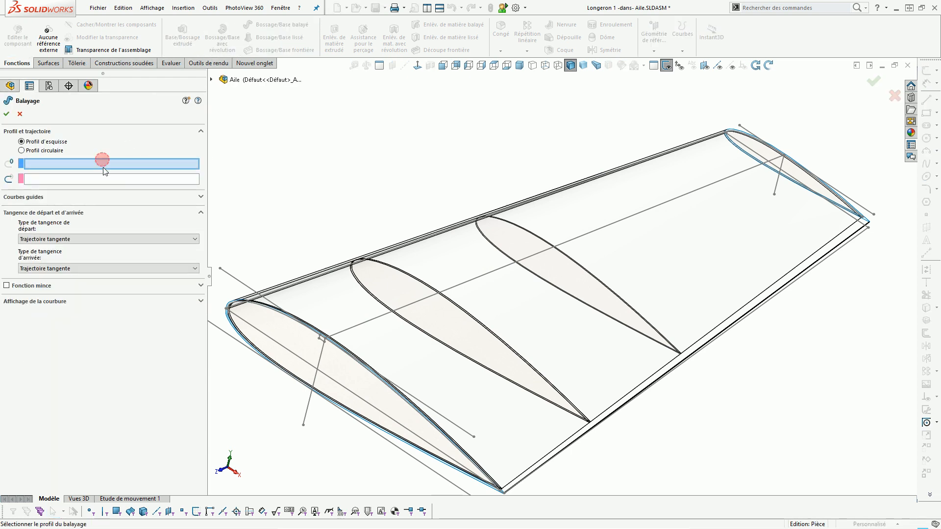
pyautogui.scroll(-8, 294, 343)
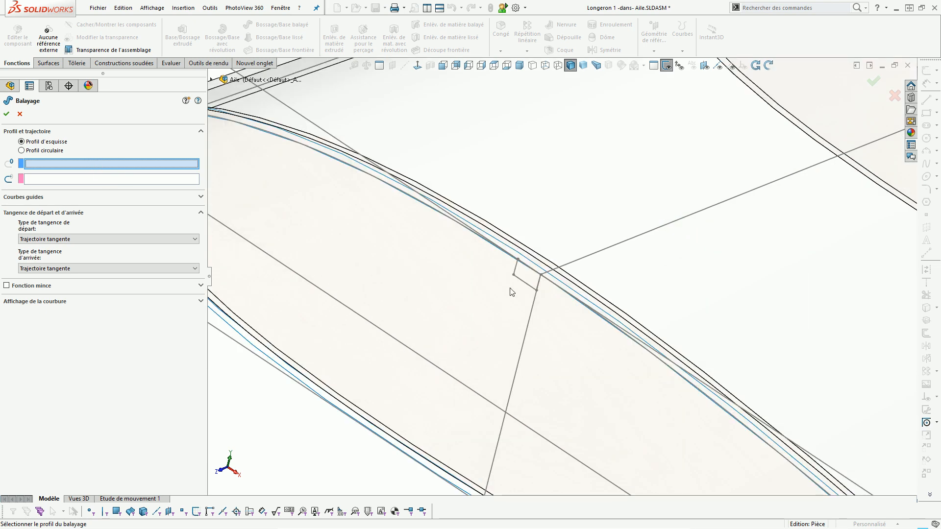
pyautogui.click(520, 284)
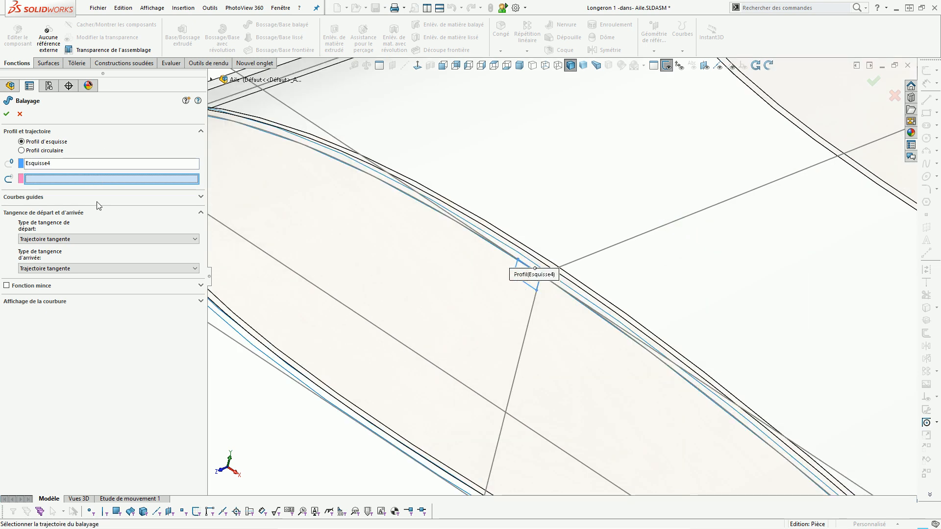
pyautogui.scroll(8, 559, 272)
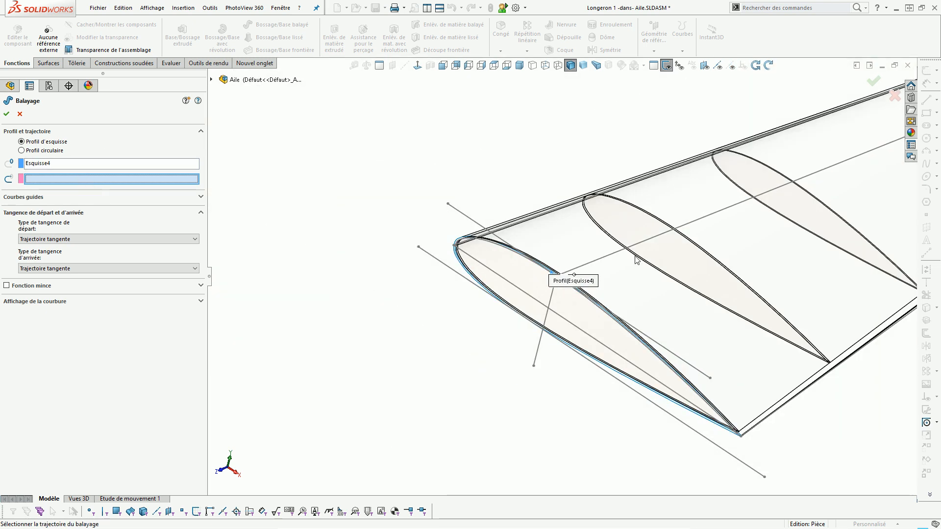
pyautogui.click(613, 256)
pyautogui.scroll(3, 613, 258)
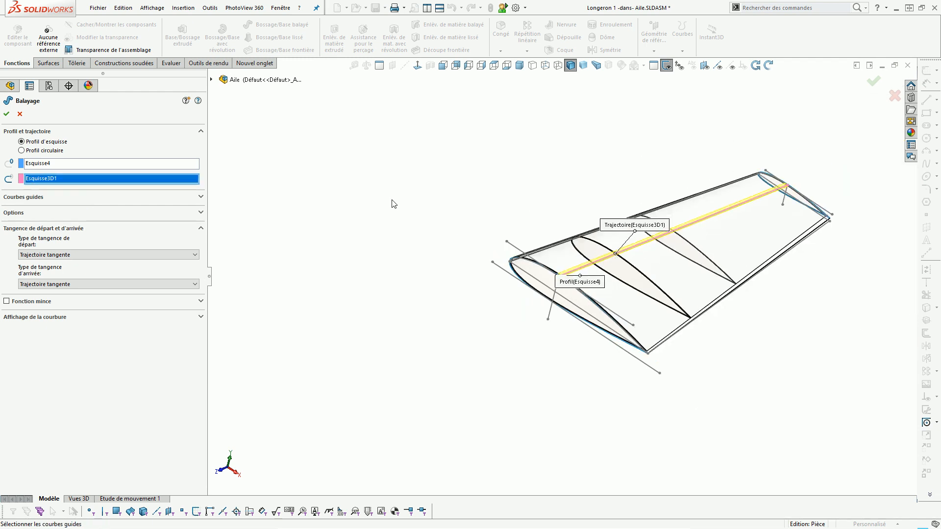
pyautogui.click(7, 113)
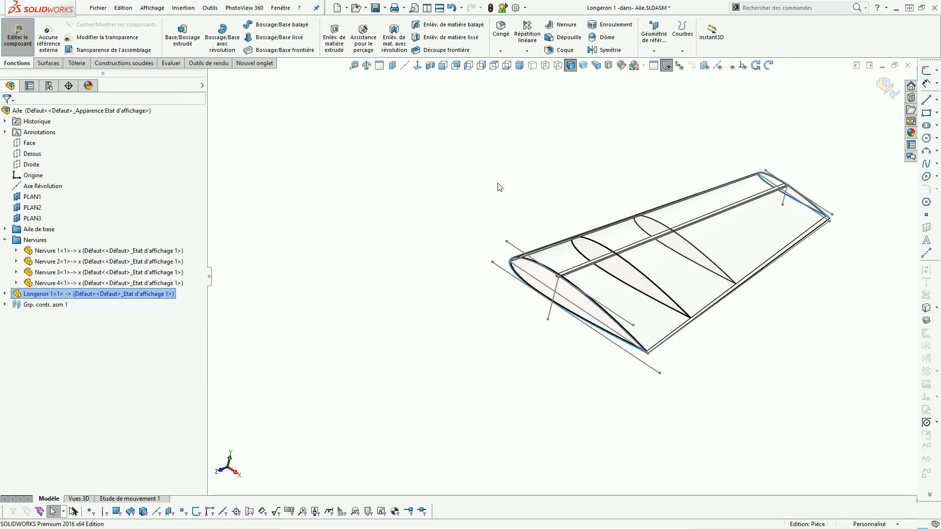
pyautogui.click(887, 87)
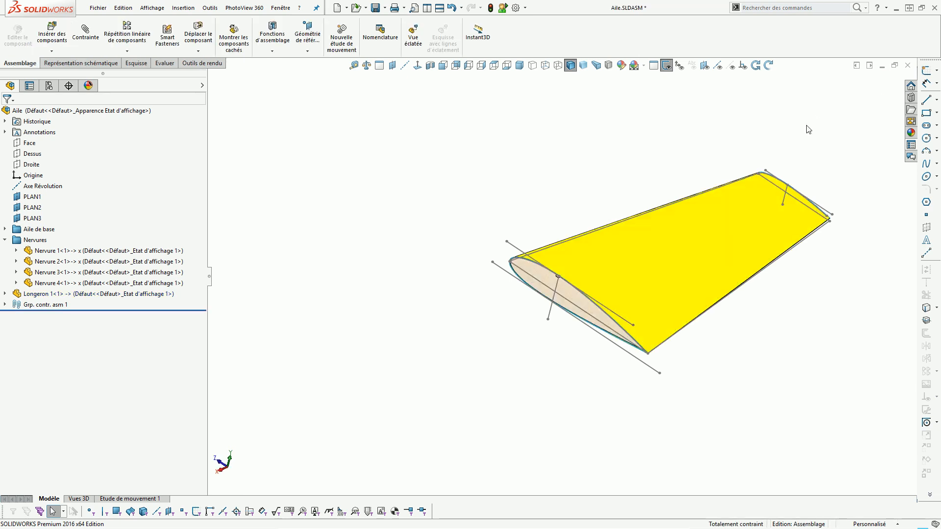
# Step: Open the Longeron 1 part on its own and hide its sketches and origin so only the bar shows
pyautogui.click(54, 296)
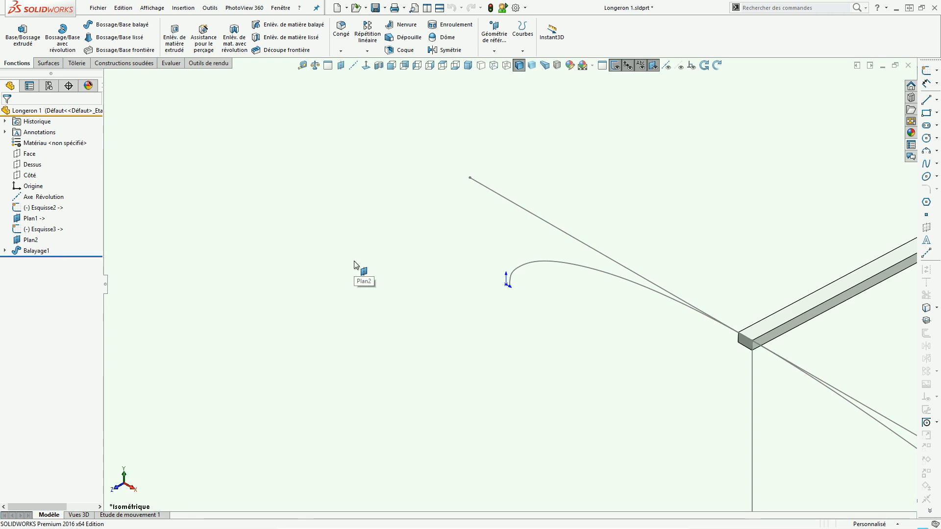
pyautogui.press('f')
pyautogui.click(654, 67)
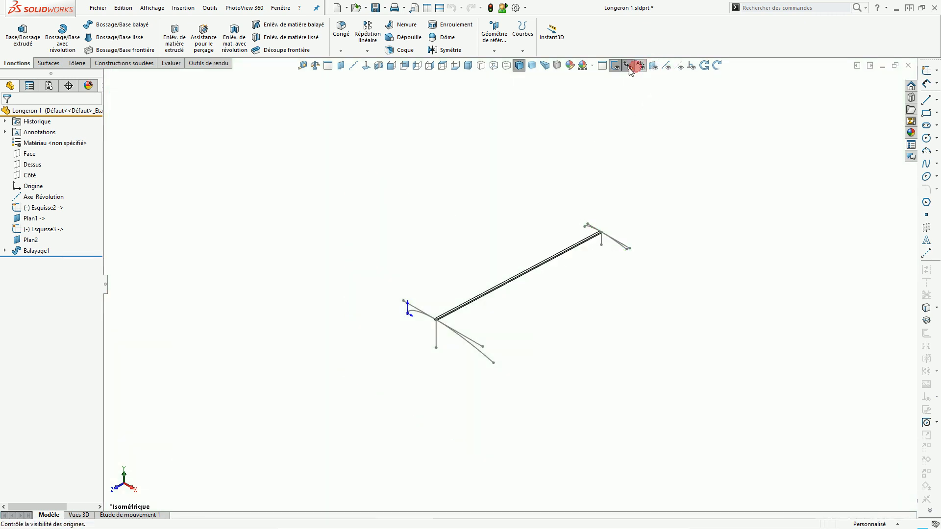
pyautogui.click(628, 66)
pyautogui.press('f')
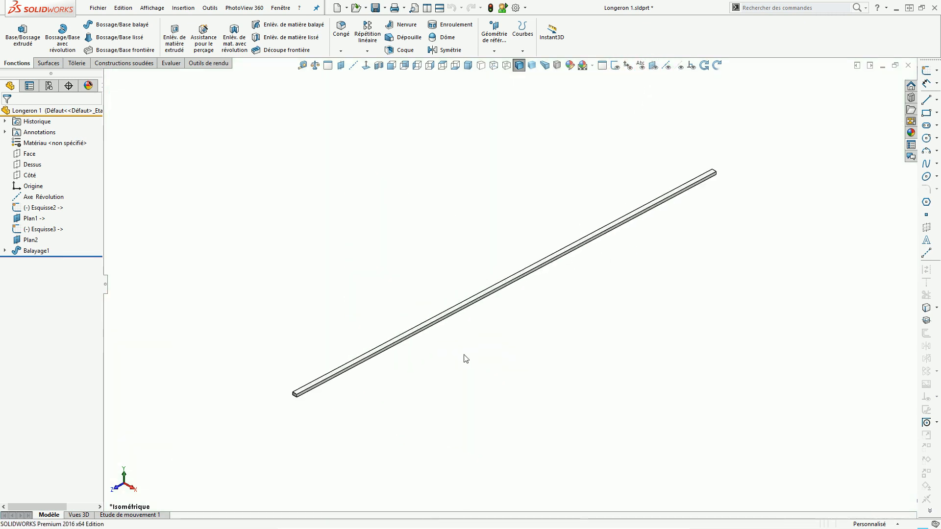
# Step: Check the lengths of the spar's end-face edge and its long upper edge
pyautogui.scroll(-5, 416, 365)
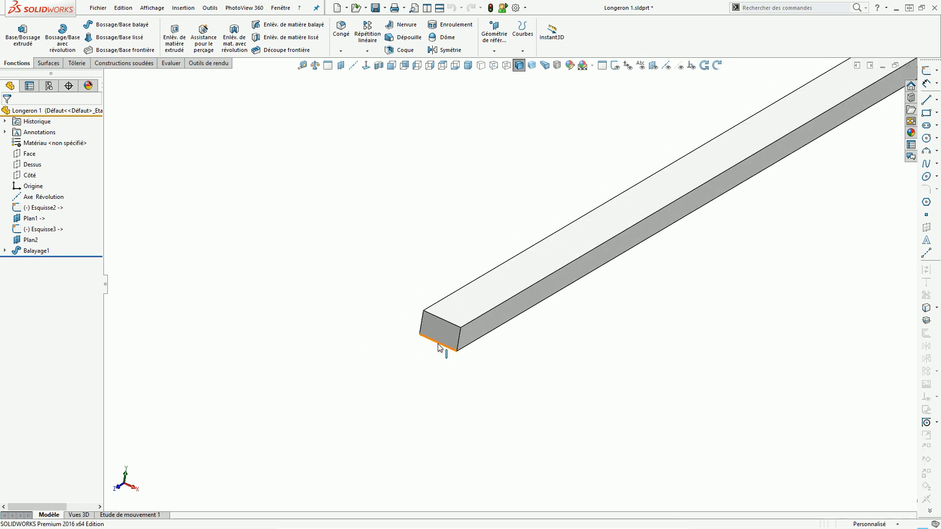
pyautogui.click(439, 341)
pyautogui.click(457, 341)
pyautogui.click(500, 306)
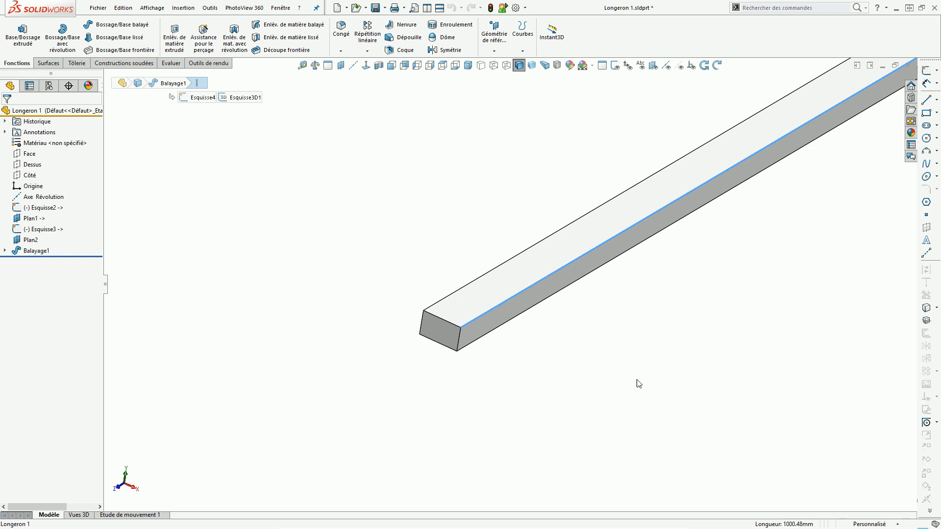
pyautogui.scroll(8, 536, 252)
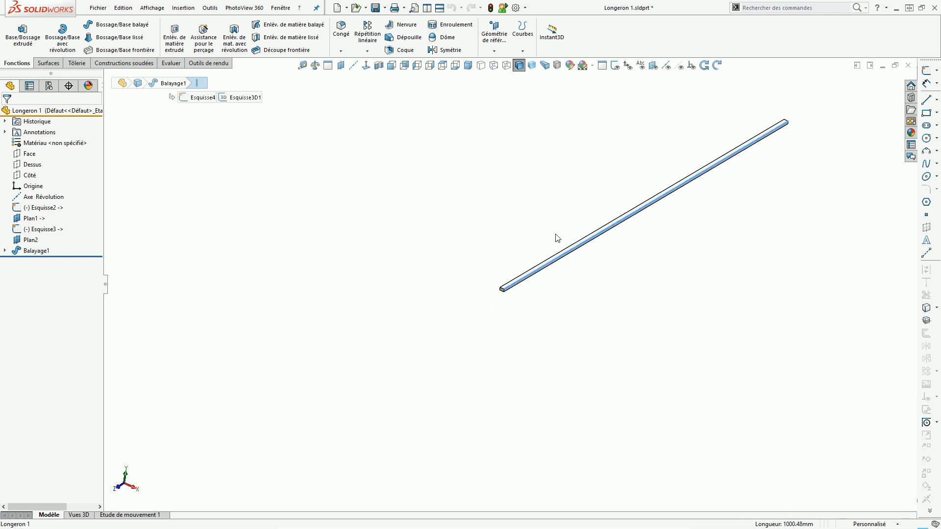
pyautogui.click(550, 324)
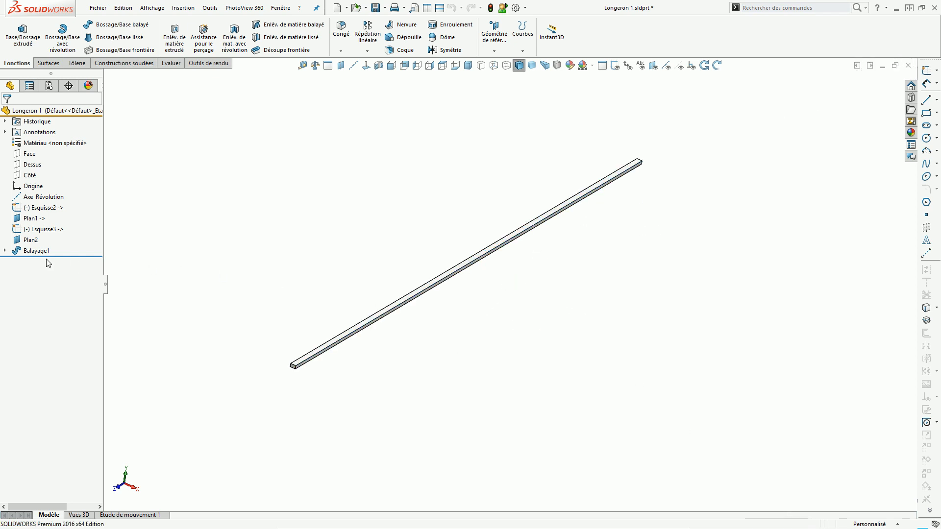
# Step: List the external references of sketch Esquisse3 and break all of the part's external references
pyautogui.rightClick(60, 230)
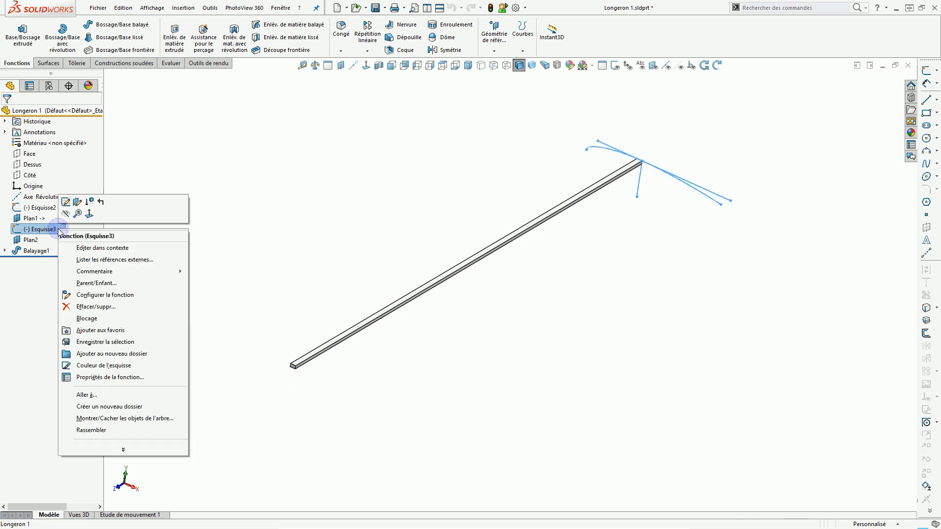
pyautogui.click(110, 259)
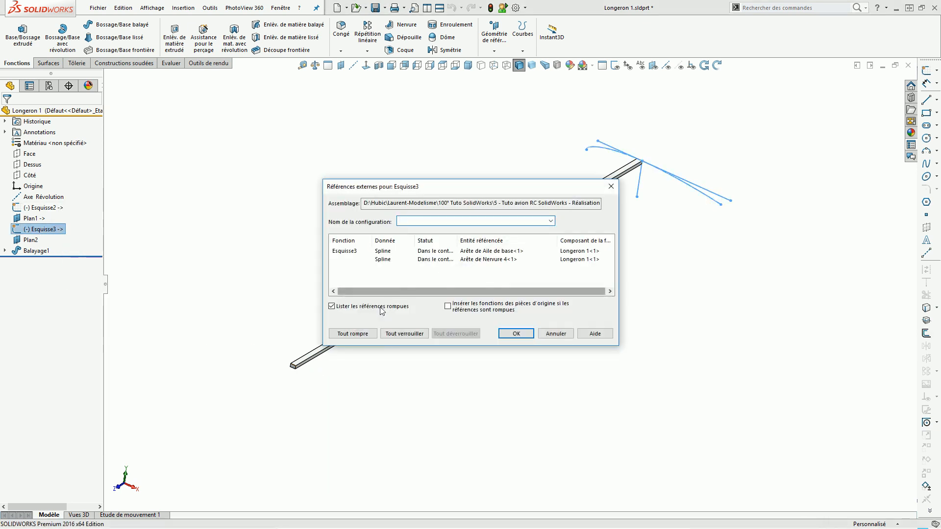
pyautogui.click(366, 333)
pyautogui.click(499, 290)
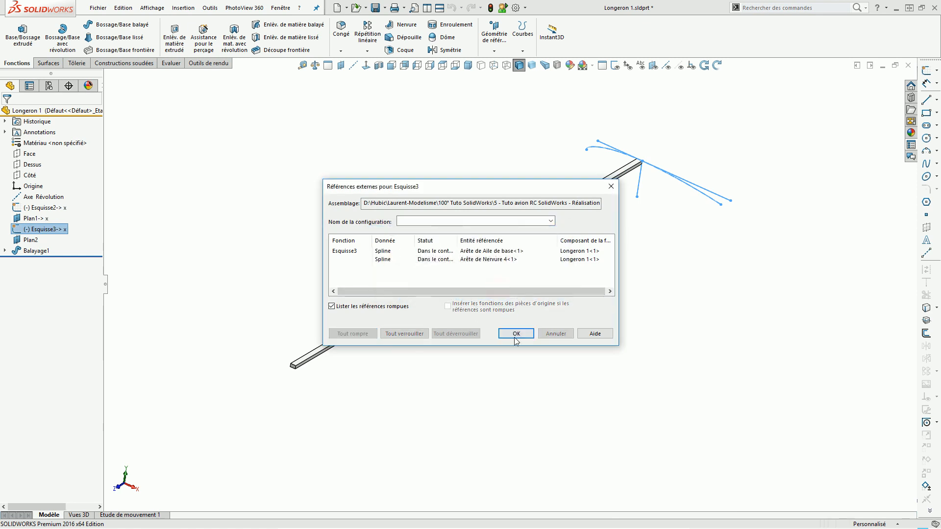
pyautogui.click(512, 333)
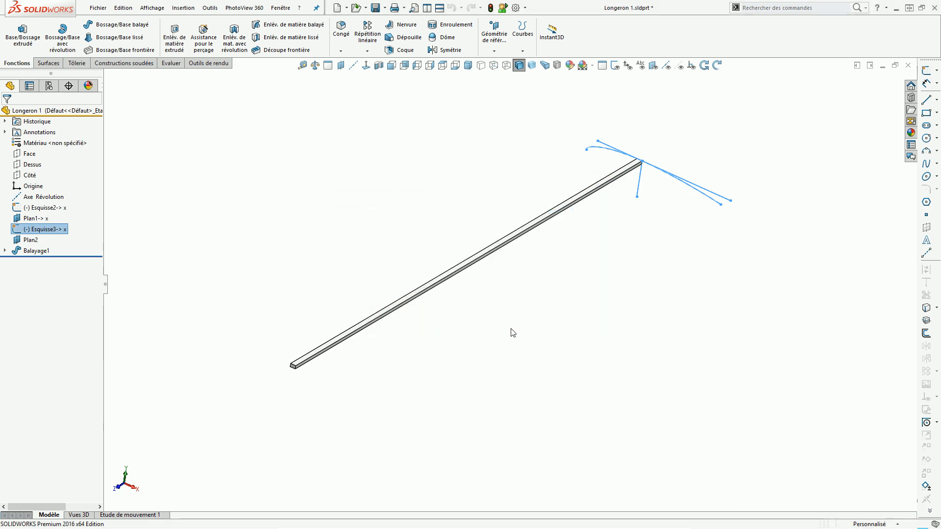
# Step: Set the part's custom property Type to Achat and apply the properties
pyautogui.click(912, 147)
pyautogui.click(778, 112)
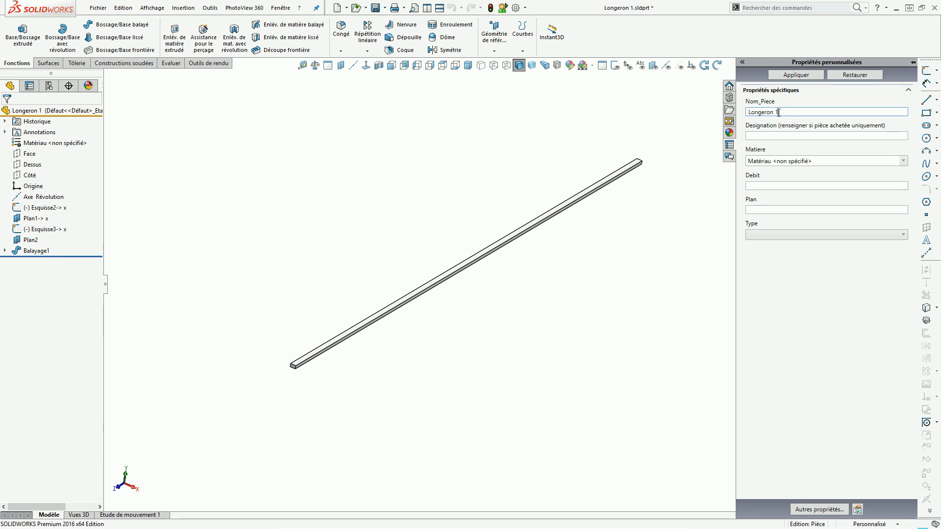
pyautogui.click(789, 235)
pyautogui.click(767, 245)
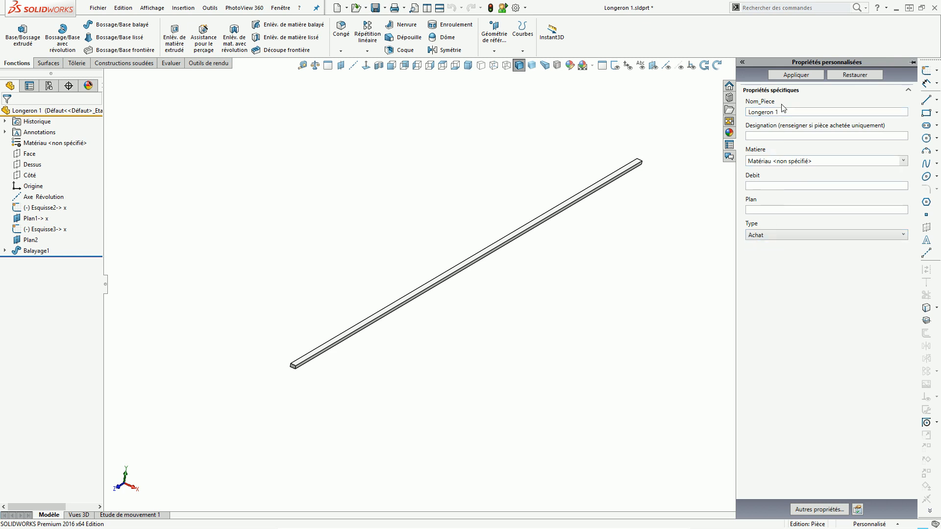
pyautogui.click(790, 77)
# Step: Assign the custom material Baguette bois dur from the Baguettes - Rond category to the spar
pyautogui.click(905, 161)
pyautogui.click(773, 175)
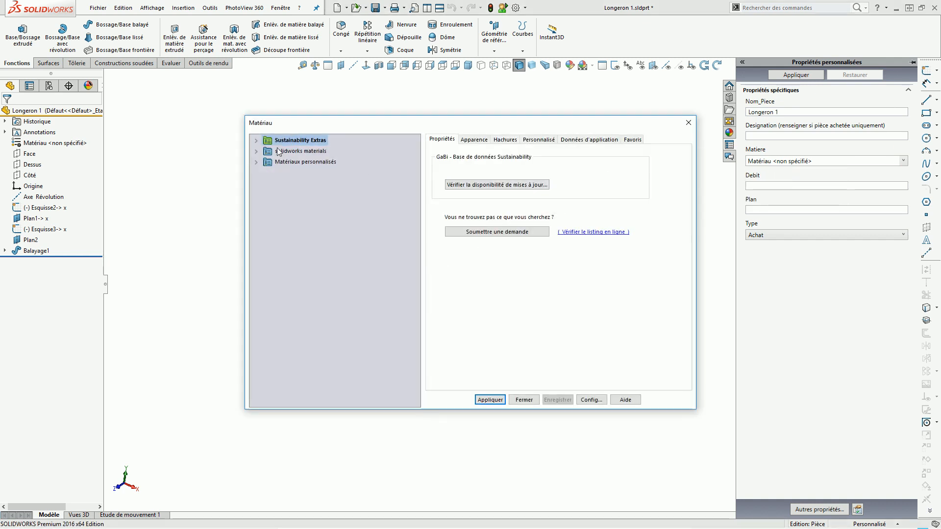
pyautogui.click(255, 162)
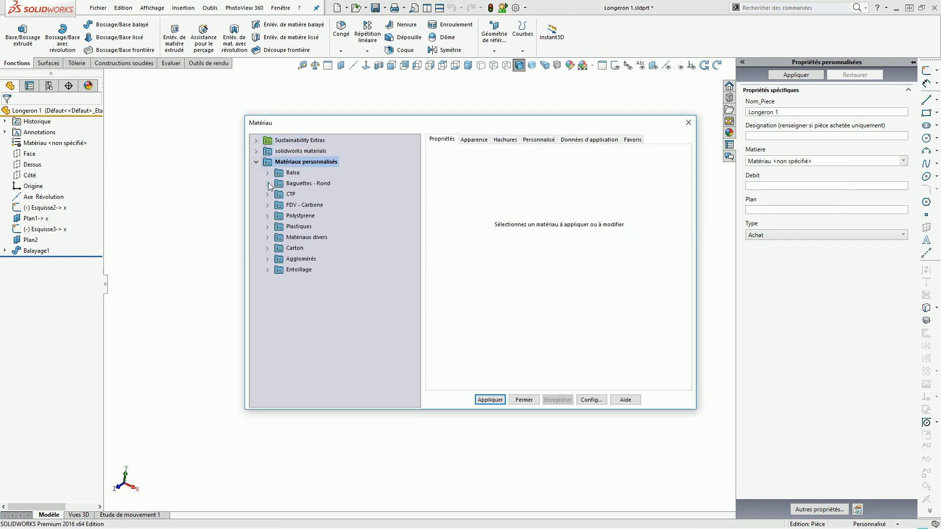
pyautogui.click(268, 184)
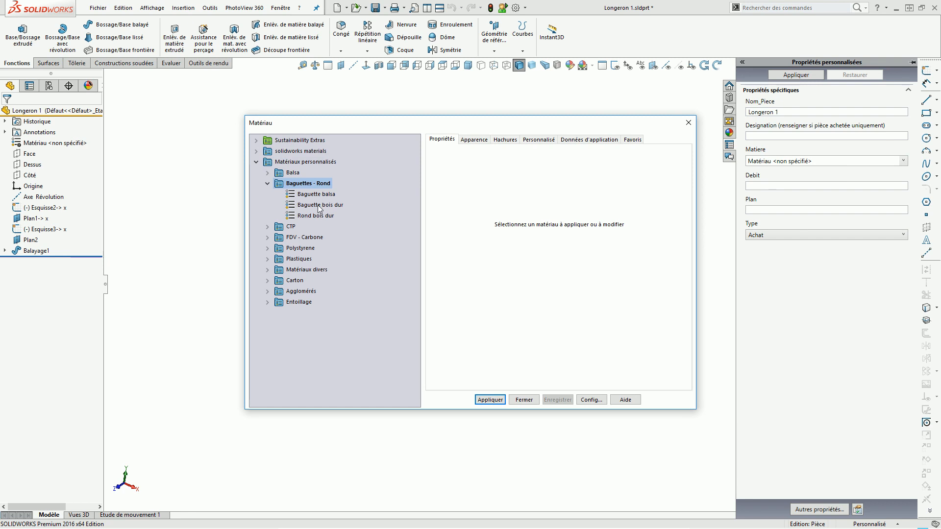
pyautogui.click(320, 205)
pyautogui.click(492, 400)
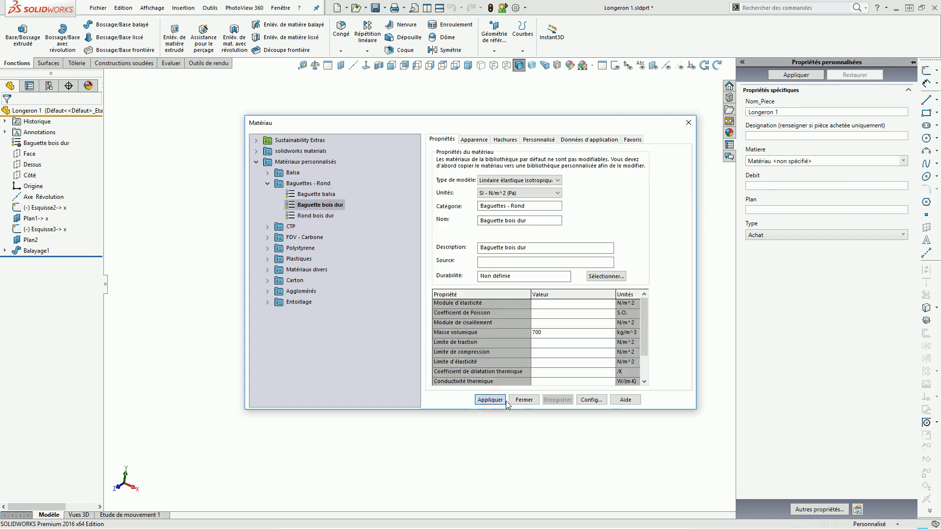
pyautogui.click(524, 400)
# Step: Inspect the spar's wood appearance and check its mass properties
pyautogui.scroll(-8, 362, 329)
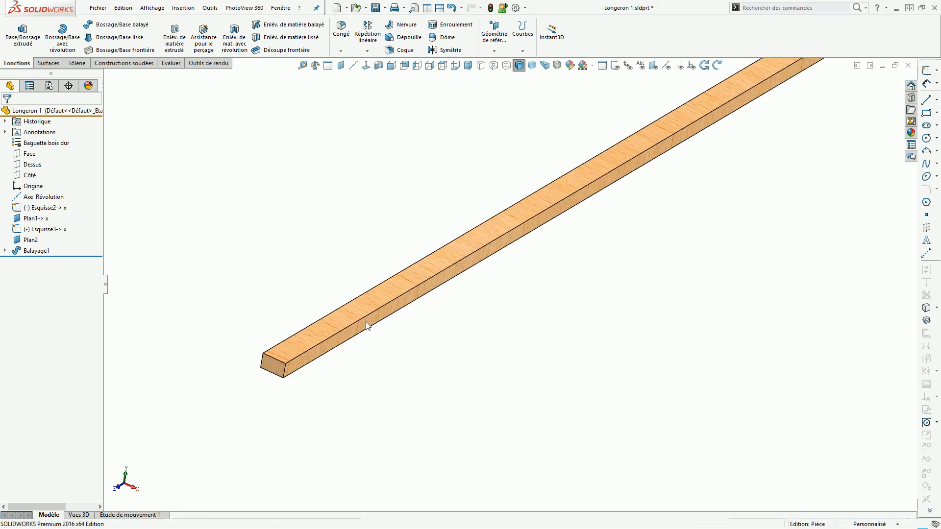
pyautogui.scroll(8, 343, 314)
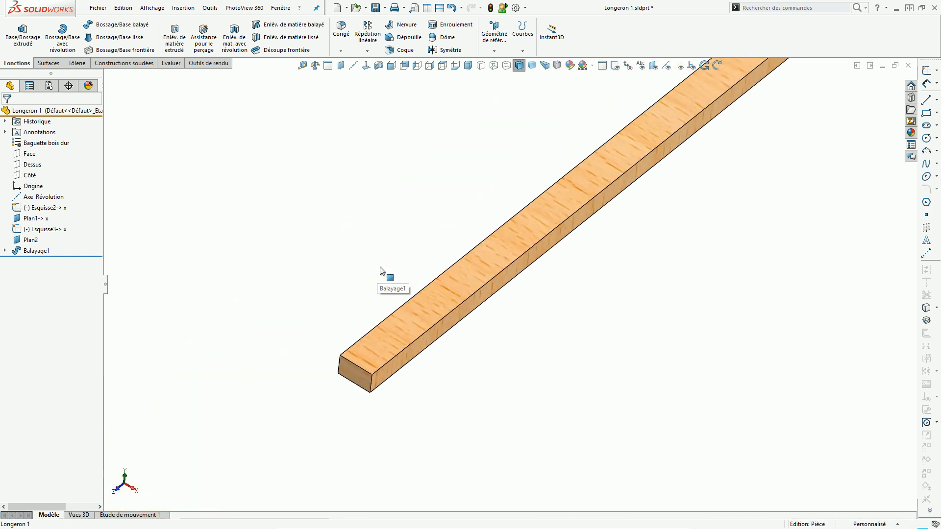
pyautogui.scroll(5, 571, 238)
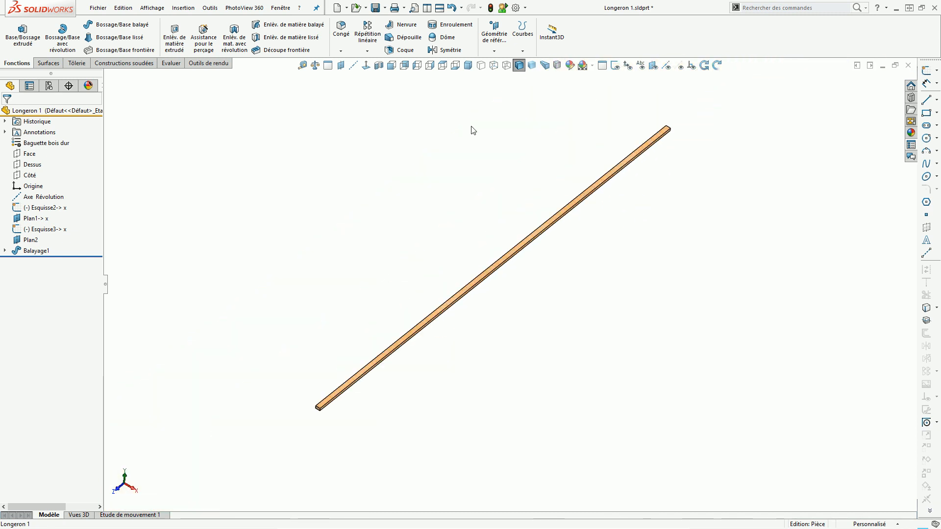
pyautogui.click(316, 66)
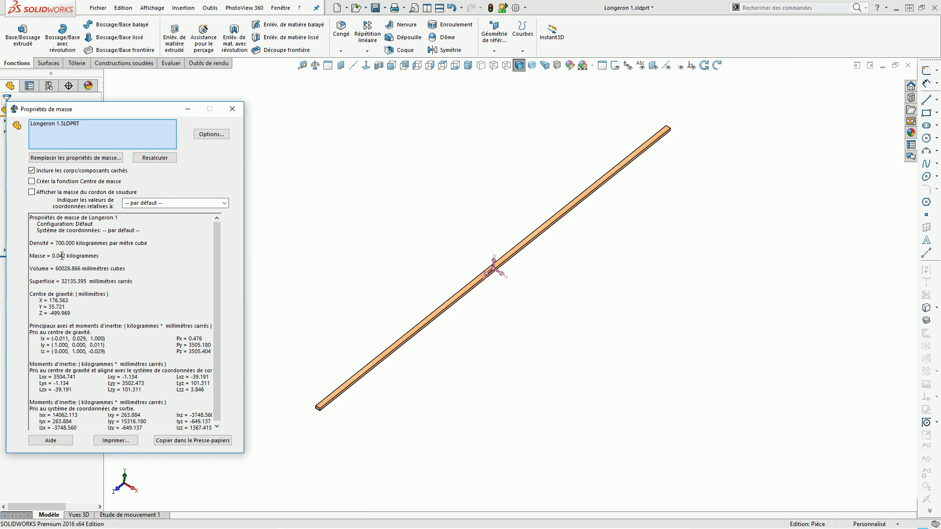
pyautogui.click(235, 111)
pyautogui.scroll(2, 532, 206)
pyautogui.scroll(-2, 603, 248)
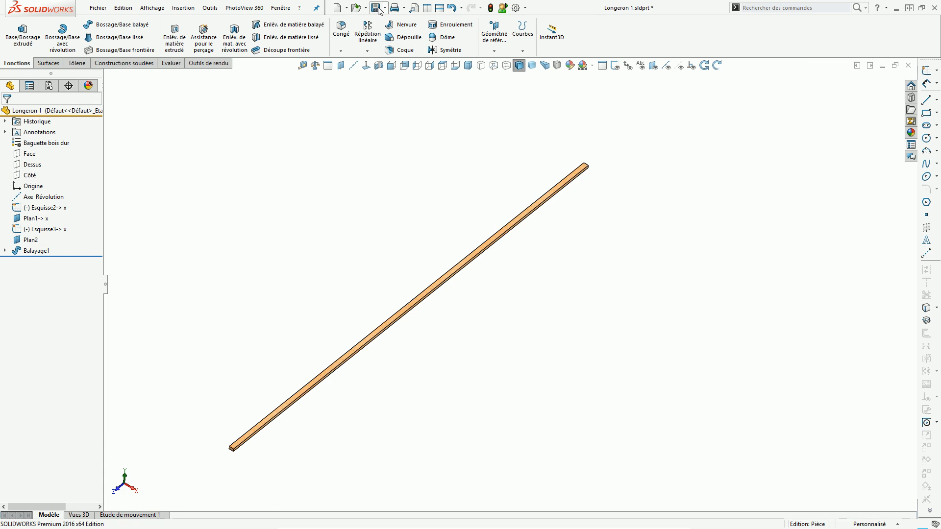
# Step: Close the part to return to the wing assembly and inspect how the spar's end sits in the root rib
pyautogui.click(910, 67)
pyautogui.moveTo(492, 294); pyautogui.dragTo(601, 247, button='middle')
pyautogui.scroll(-6, 601, 246)
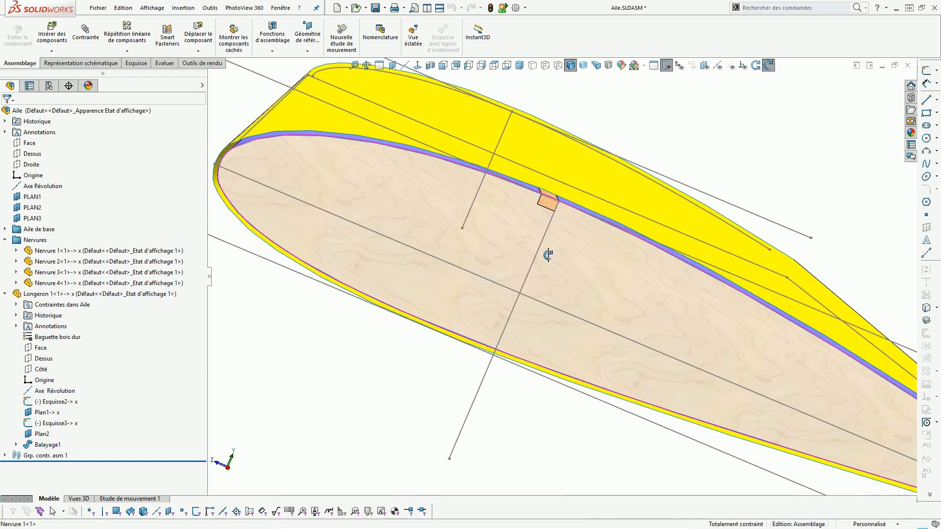
pyautogui.scroll(5, 543, 215)
pyautogui.moveTo(543, 216); pyautogui.dragTo(555, 240, button='middle')
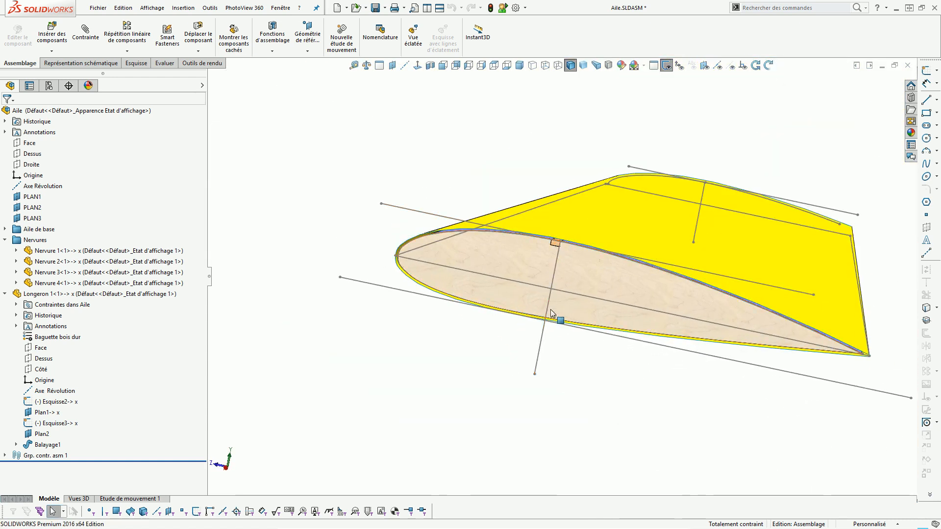
pyautogui.moveTo(541, 303); pyautogui.dragTo(609, 269, button='middle')
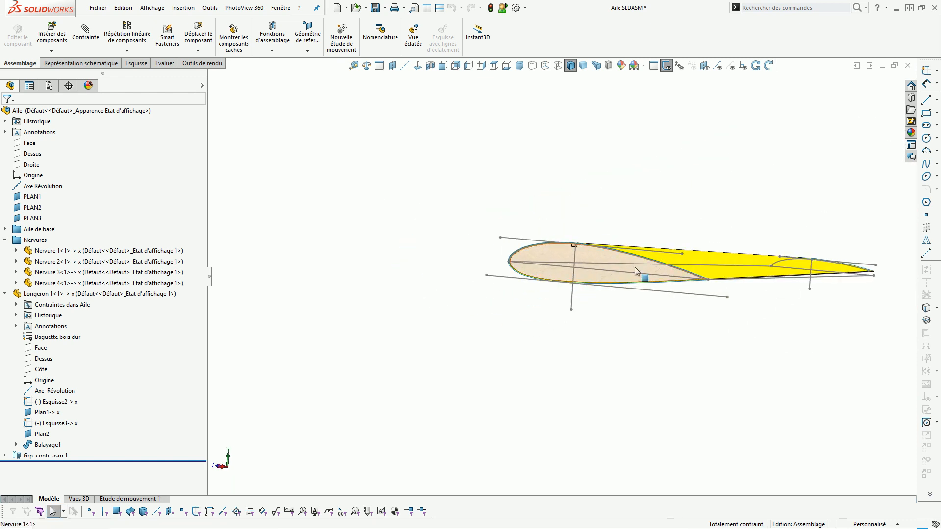
pyautogui.scroll(-3, 598, 269)
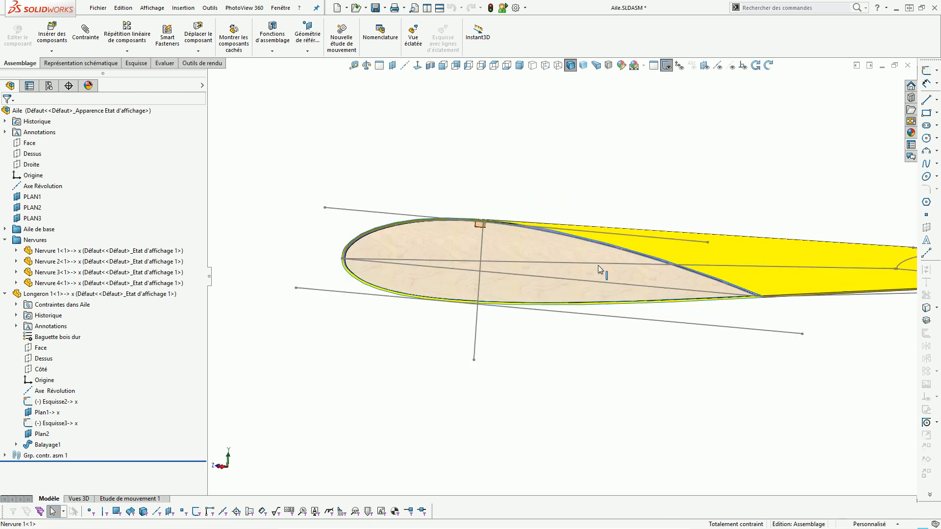
# Step: Insert a new part into the wing assembly on the Droite plane and exit its automatically started sketch
pyautogui.click(46, 52)
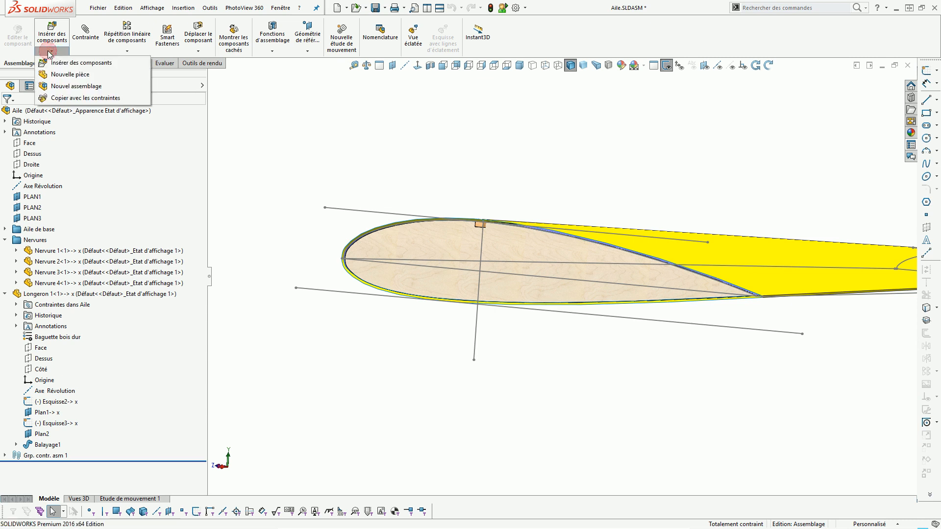
pyautogui.click(70, 75)
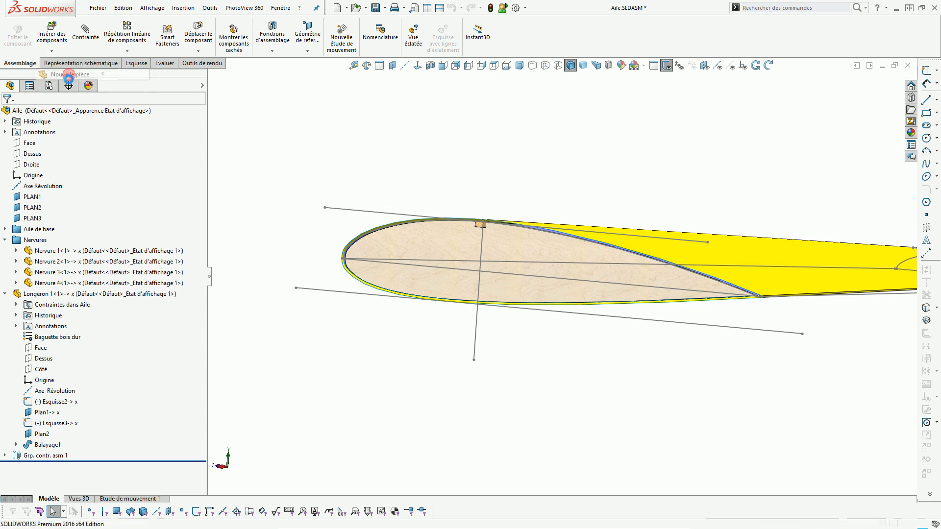
pyautogui.click(30, 167)
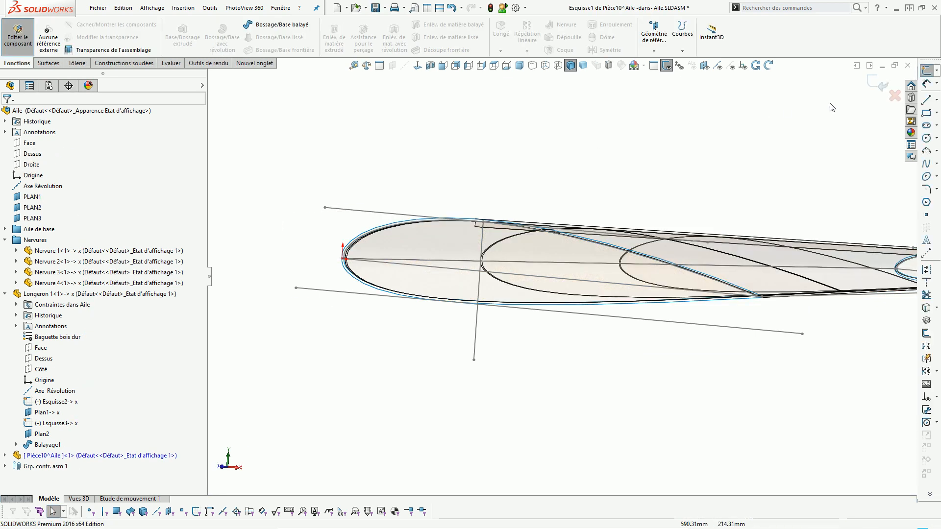
pyautogui.click(881, 89)
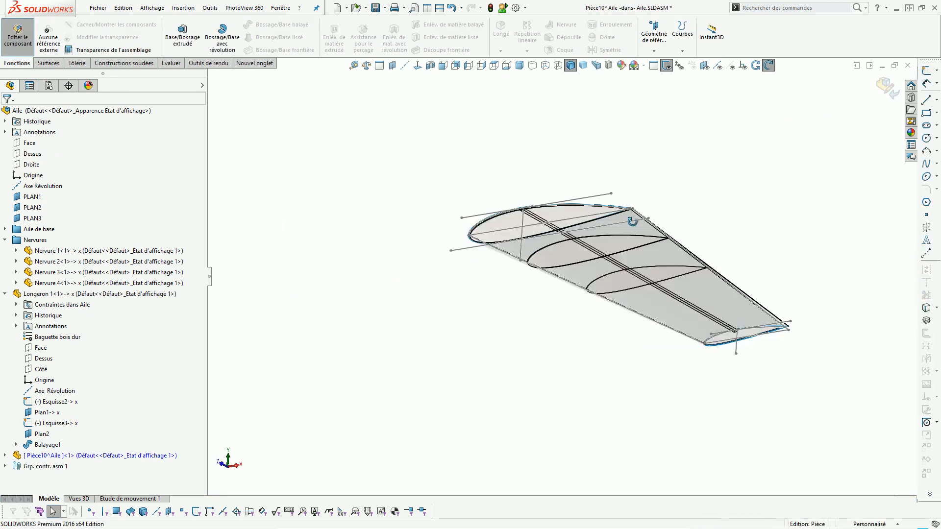
# Step: In a new 3D sketch, draw a line from the root profile's vertical construction line to the one at the wing tip
pyautogui.click(928, 71)
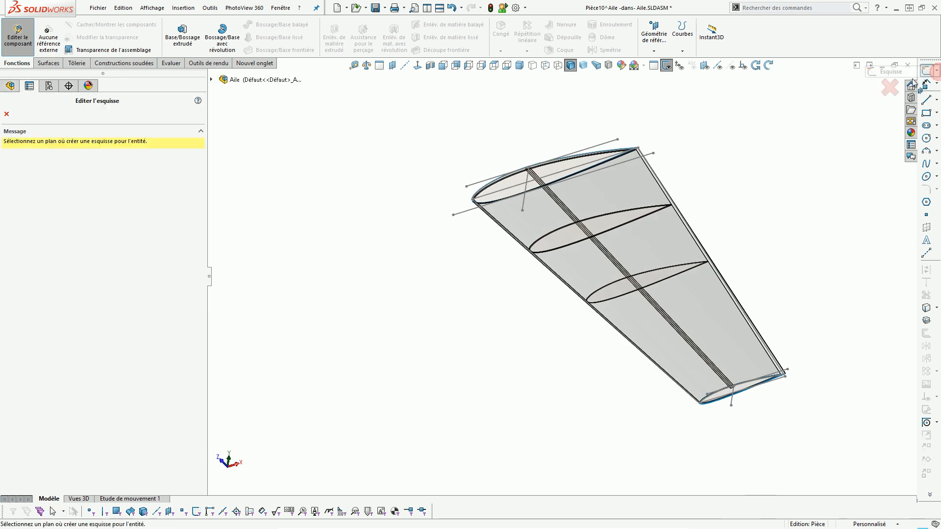
pyautogui.click(890, 89)
pyautogui.click(937, 71)
pyautogui.click(882, 82)
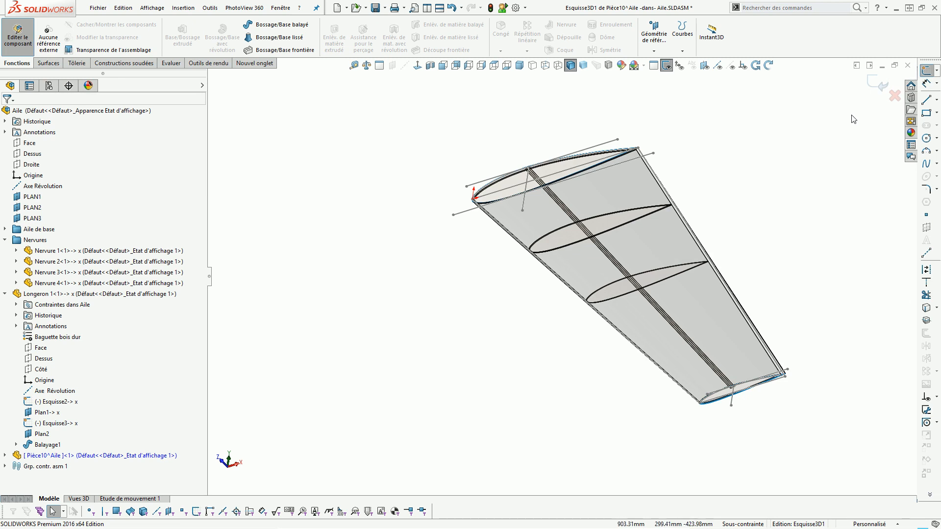
pyautogui.scroll(-4, 867, 116)
pyautogui.click(926, 101)
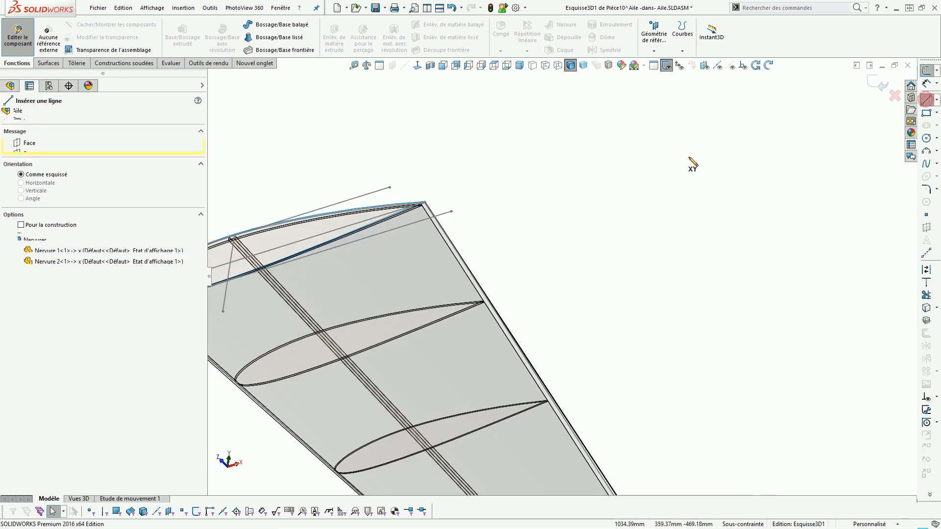
pyautogui.scroll(5, 689, 162)
pyautogui.scroll(-1, 405, 353)
pyautogui.scroll(-3, 405, 353)
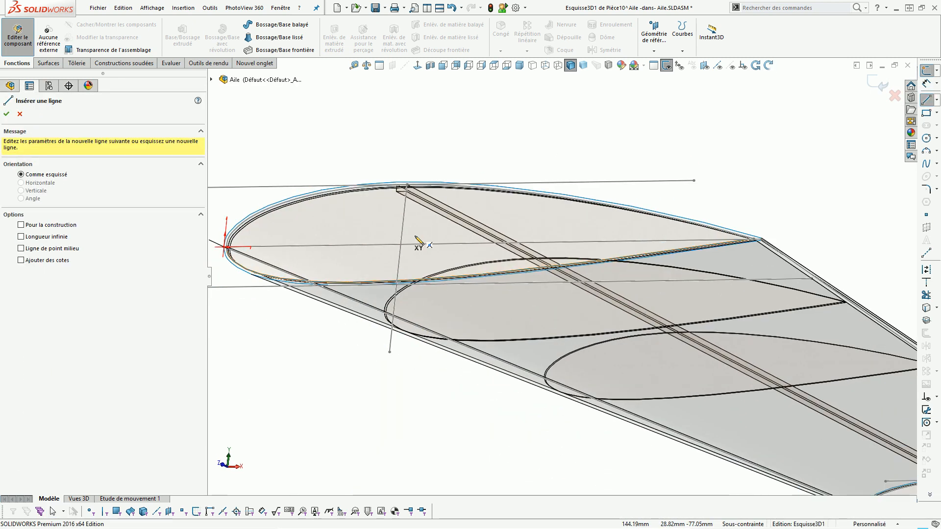
pyautogui.click(399, 260)
pyautogui.scroll(3, 358, 262)
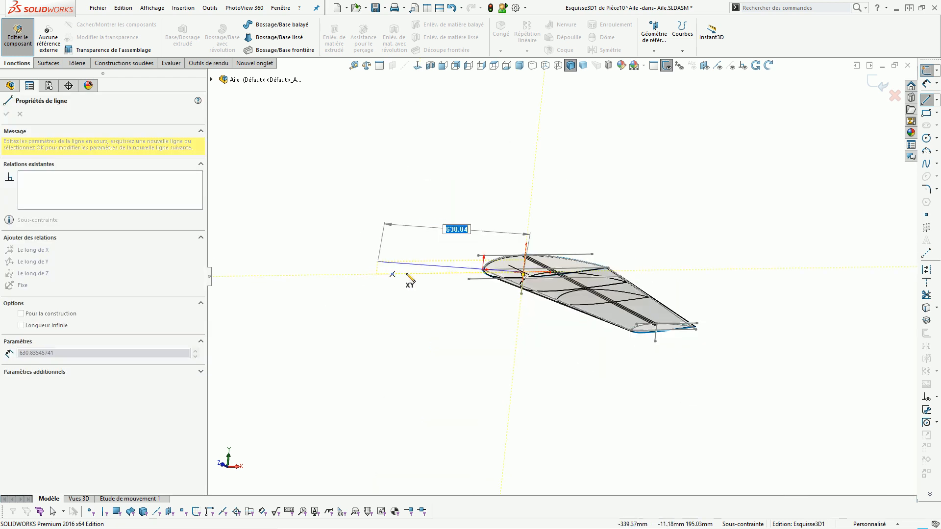
pyautogui.scroll(-4, 669, 333)
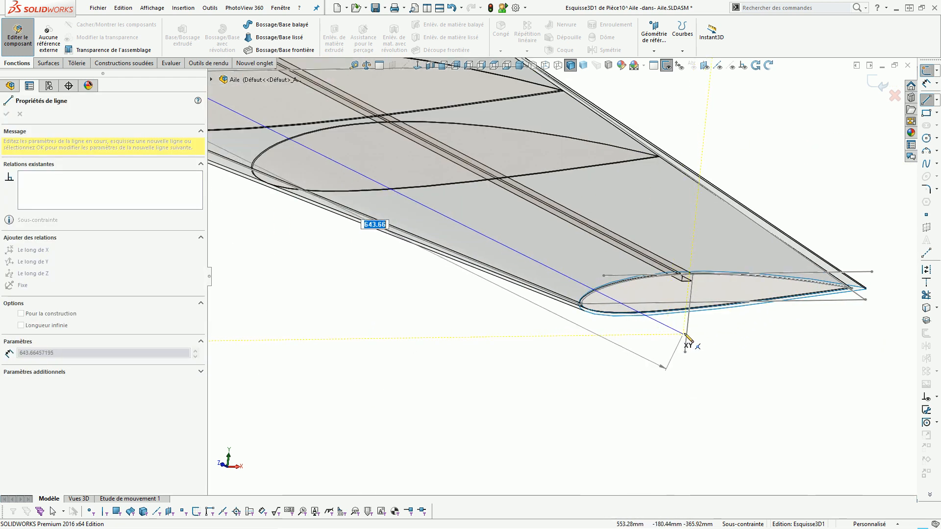
pyautogui.doubleClick(686, 333)
pyautogui.press('Escape')
# Step: Make the line's root endpoint coincident with the lower profile edge of Aile de base at the root rib
pyautogui.scroll(4, 597, 327)
pyautogui.moveTo(596, 328); pyautogui.dragTo(651, 386, button='middle')
pyautogui.scroll(-2, 629, 347)
pyautogui.scroll(-6, 603, 307)
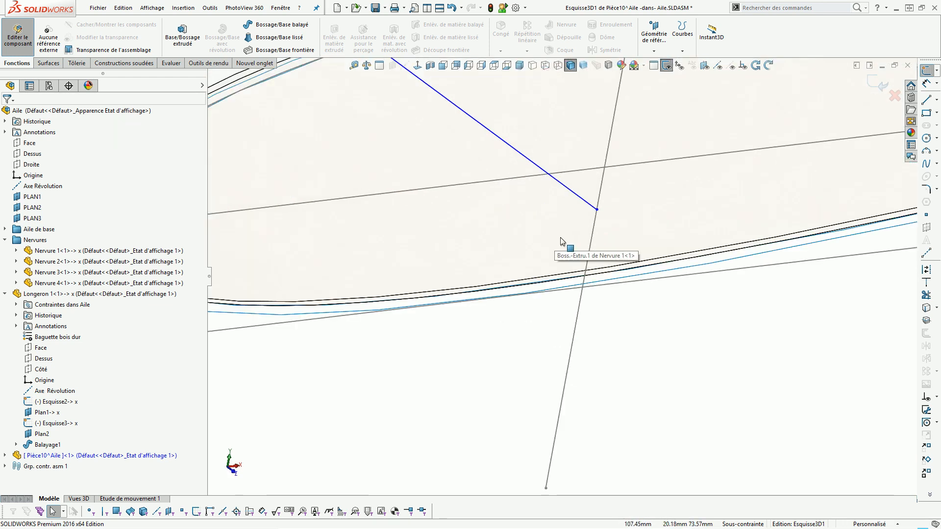
pyautogui.scroll(-3, 571, 272)
pyautogui.moveTo(569, 267); pyautogui.dragTo(434, 218, button='middle')
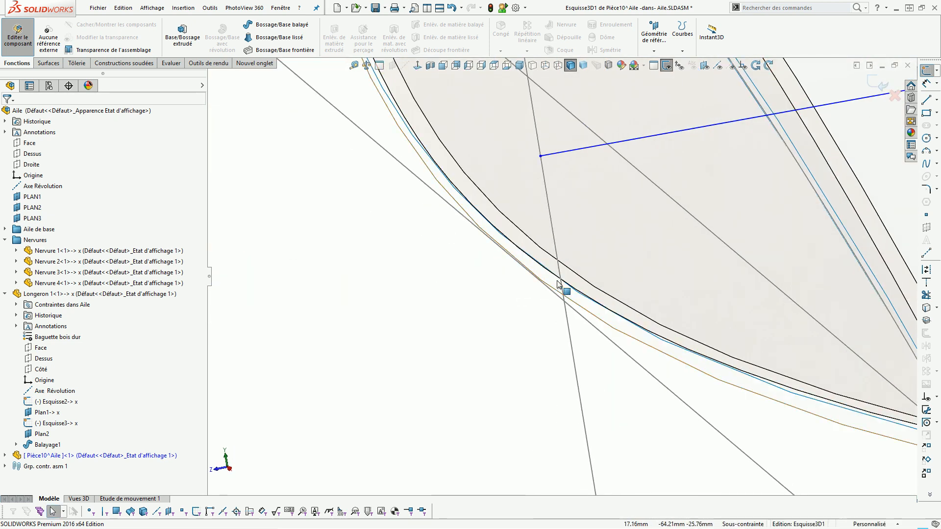
pyautogui.click(411, 134)
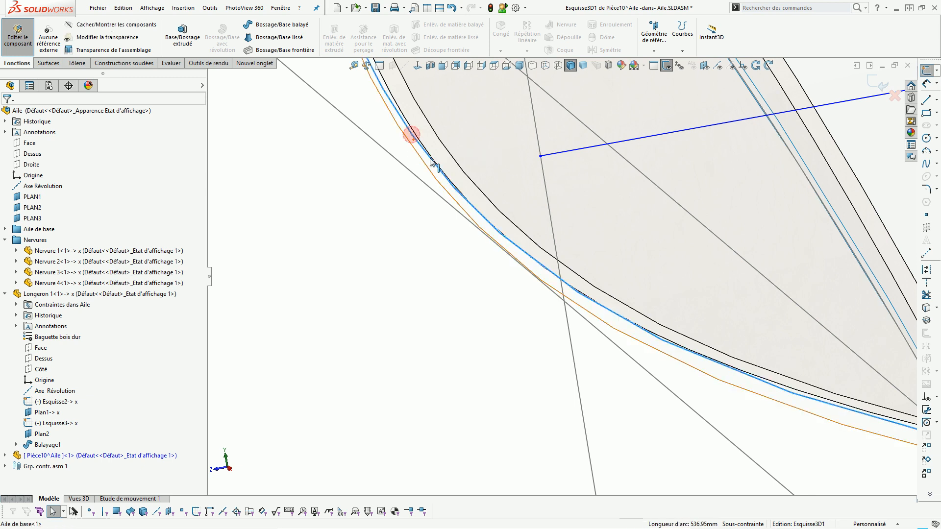
pyautogui.keyDown('ctrl'); pyautogui.click(542, 156); pyautogui.keyUp('ctrl')
pyautogui.click(9, 272)
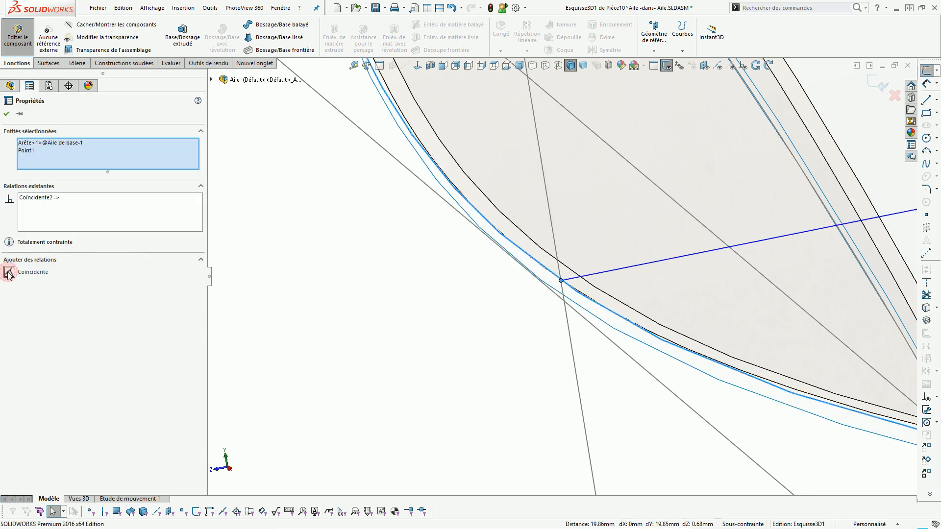
pyautogui.click(348, 297)
# Step: Make the line's tip endpoint coincident with the lower profile edge of Aile de base at the tip rib
pyautogui.scroll(14, 368, 294)
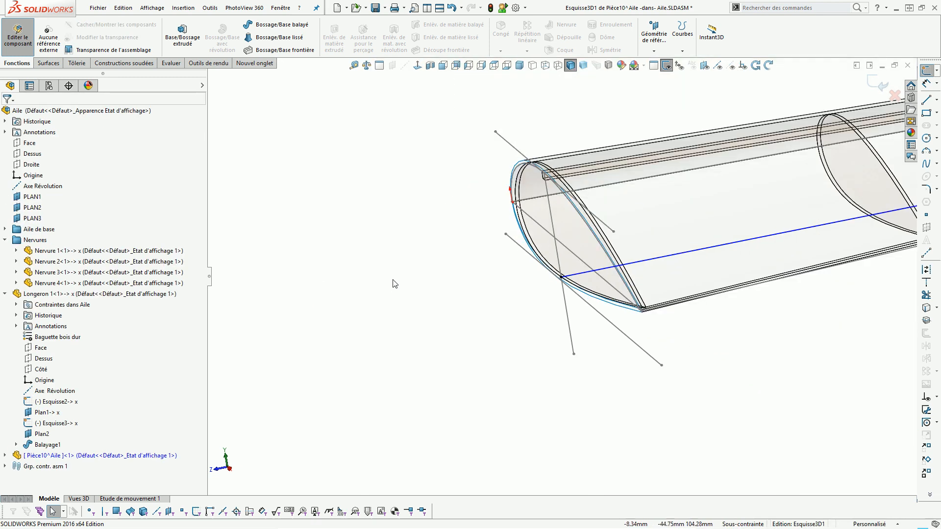
pyautogui.moveTo(829, 229); pyautogui.dragTo(775, 240, button='middle')
pyautogui.scroll(-10, 776, 240)
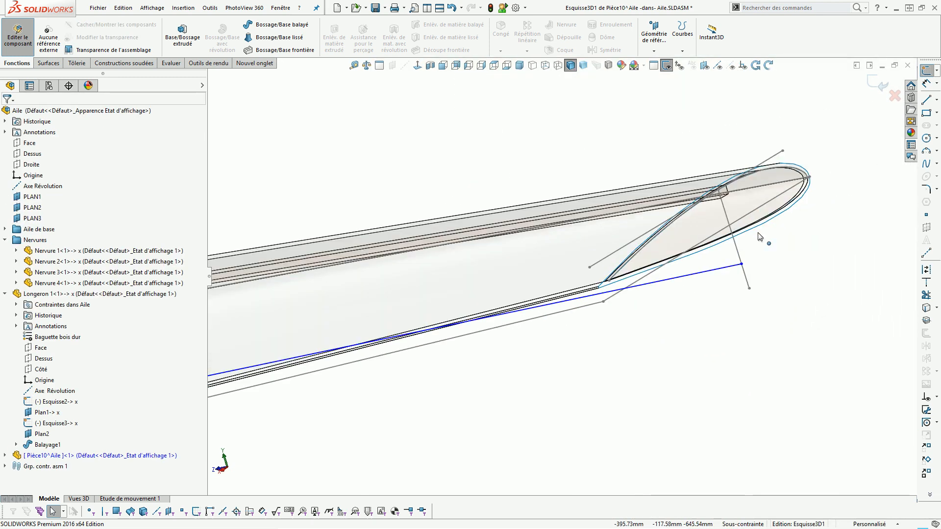
pyautogui.moveTo(714, 262); pyautogui.dragTo(719, 263, button='middle')
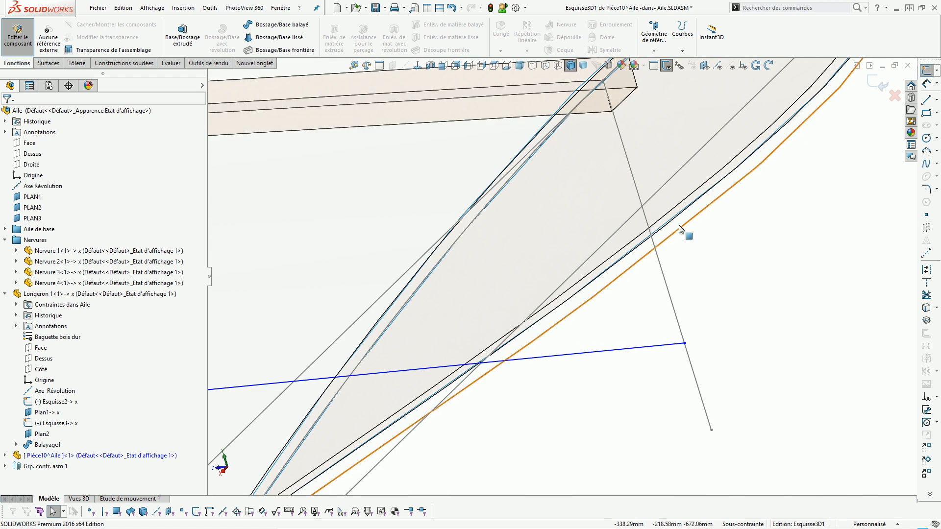
pyautogui.click(677, 218)
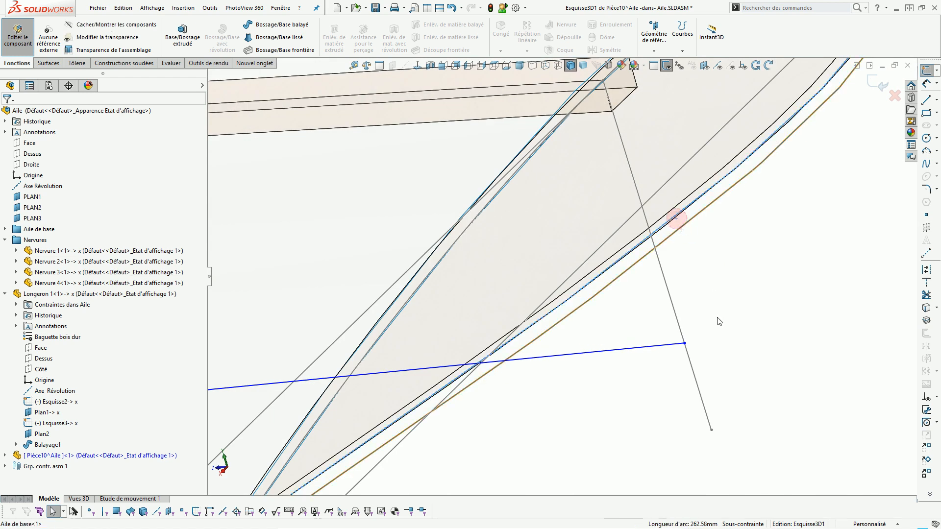
pyautogui.keyDown('ctrl'); pyautogui.click(685, 344); pyautogui.keyUp('ctrl')
pyautogui.click(10, 273)
pyautogui.click(752, 298)
pyautogui.moveTo(752, 298); pyautogui.dragTo(777, 292, button='middle')
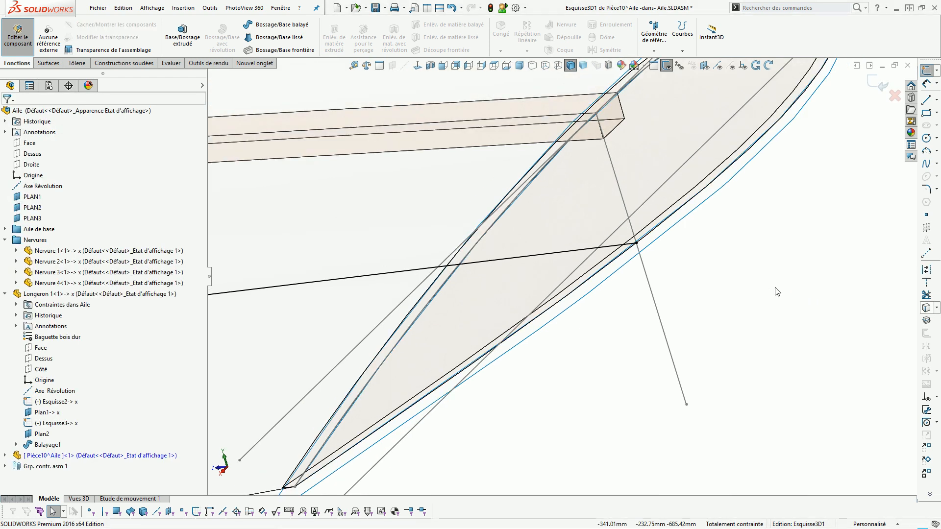
# Step: Check the constrained line across the wing and close the 3D sketch
pyautogui.scroll(13, 776, 292)
pyautogui.moveTo(346, 316); pyautogui.dragTo(445, 325, button='middle')
pyautogui.scroll(-4, 274, 313)
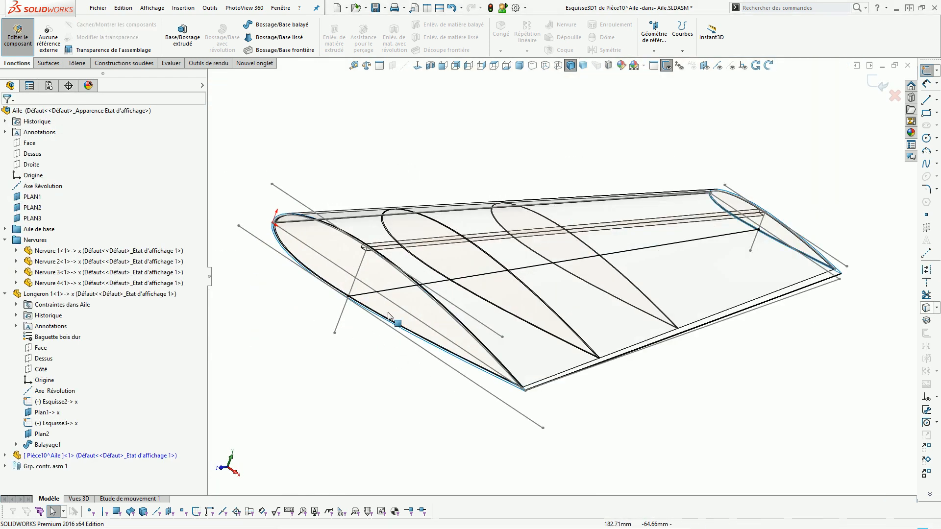
pyautogui.scroll(-3, 388, 317)
pyautogui.scroll(8, 413, 286)
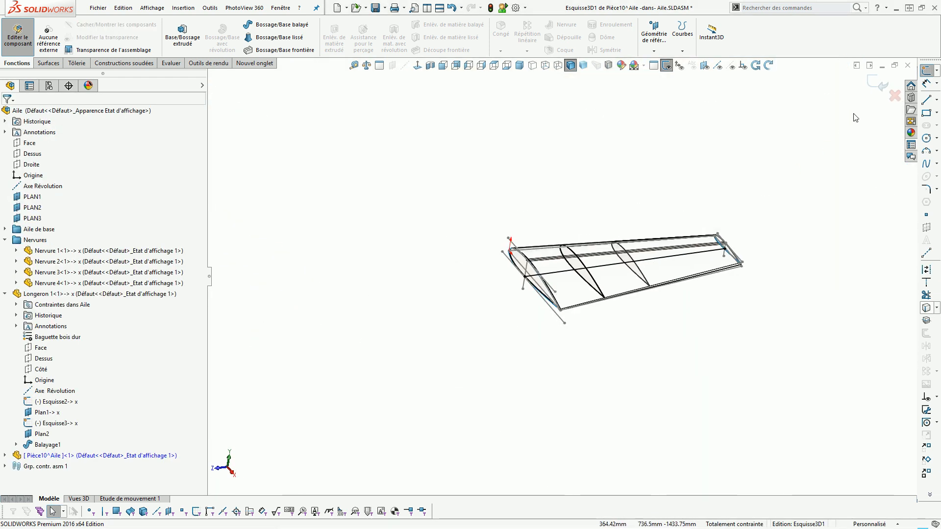
pyautogui.click(876, 84)
pyautogui.click(862, 126)
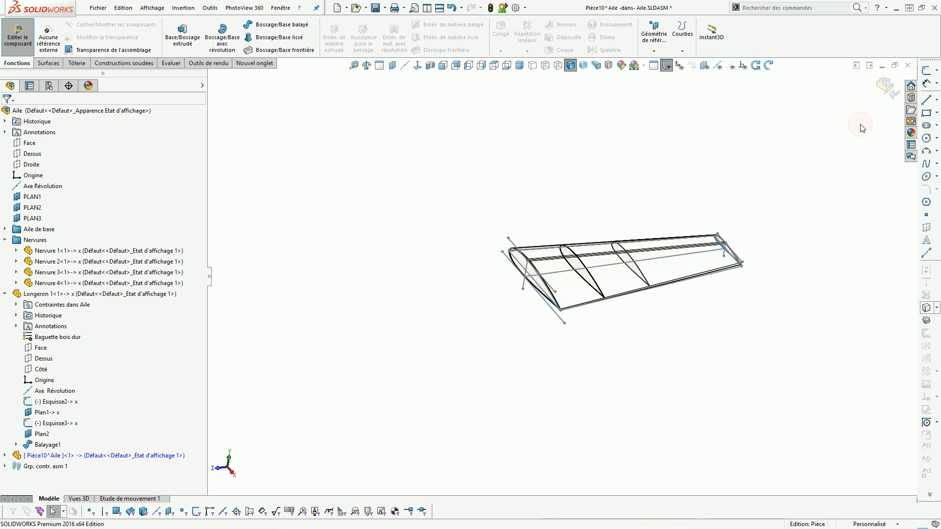
# Step: Create a reference plane through the line's root endpoint, perpendicular to the line
pyautogui.scroll(-8, 578, 274)
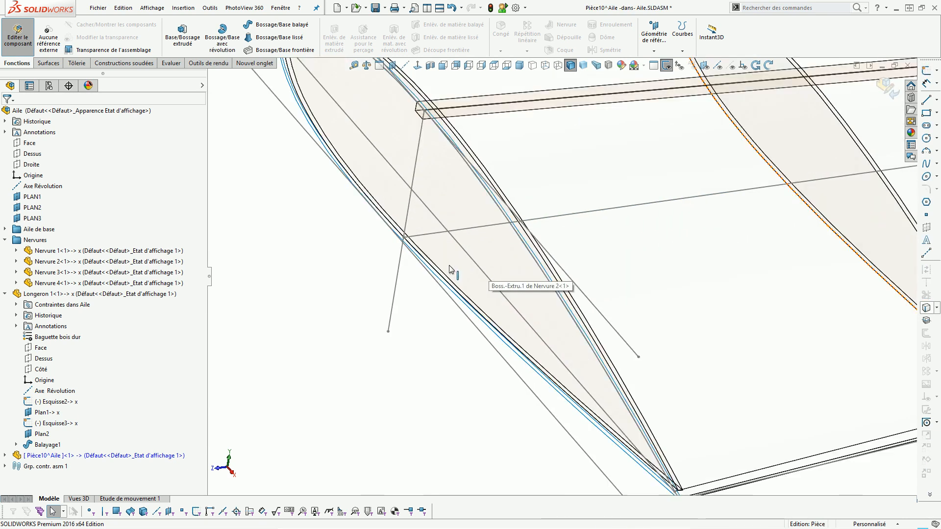
pyautogui.scroll(-3, 417, 237)
pyautogui.click(388, 212)
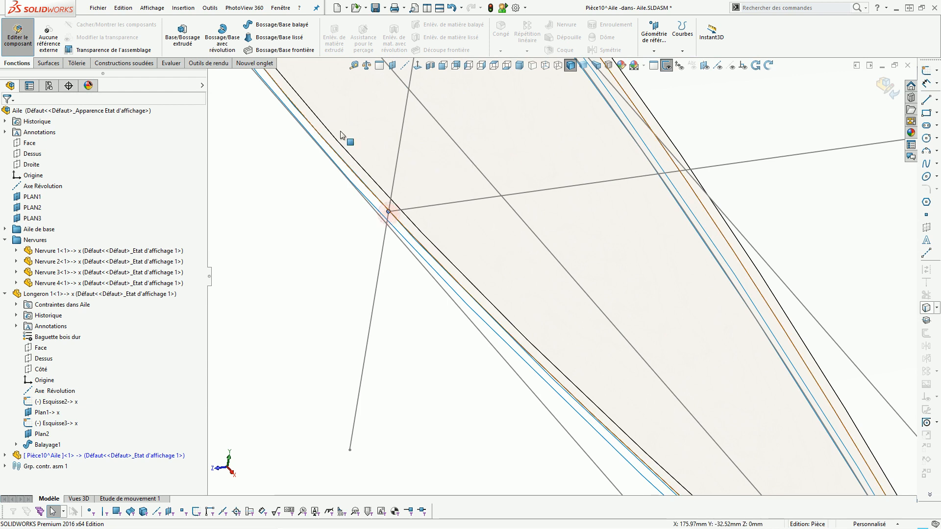
pyautogui.click(392, 65)
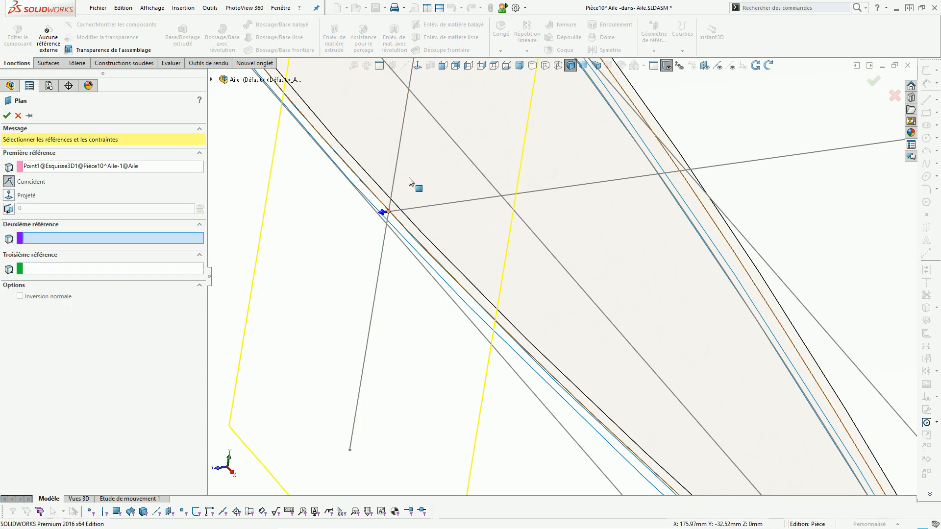
pyautogui.click(417, 207)
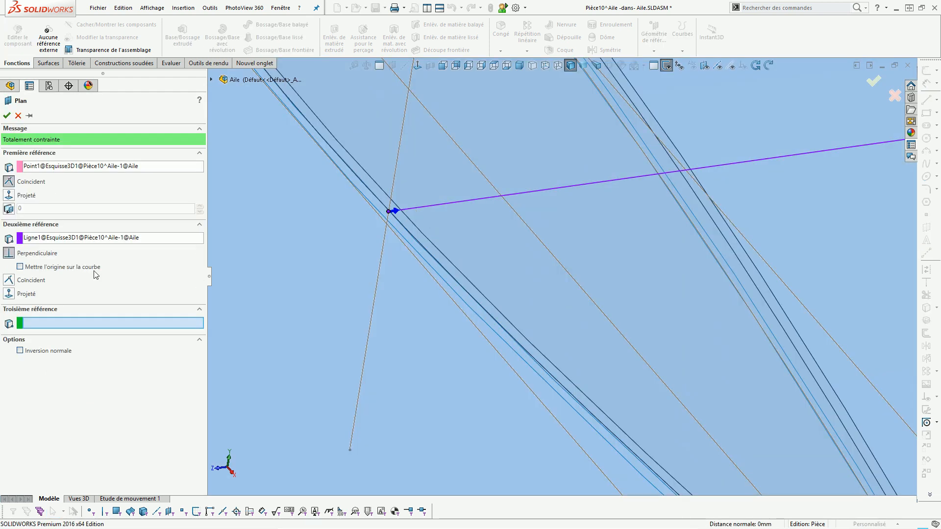
pyautogui.click(7, 116)
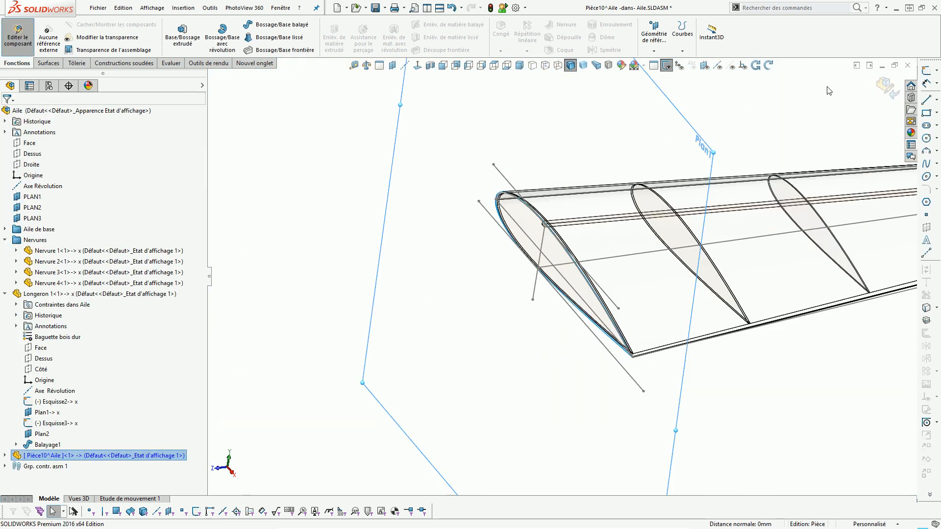
# Step: Sketch a corner rectangle about 33 mm long on the new plane, starting at the sketch origin on the line's root endpoint
pyautogui.click(926, 70)
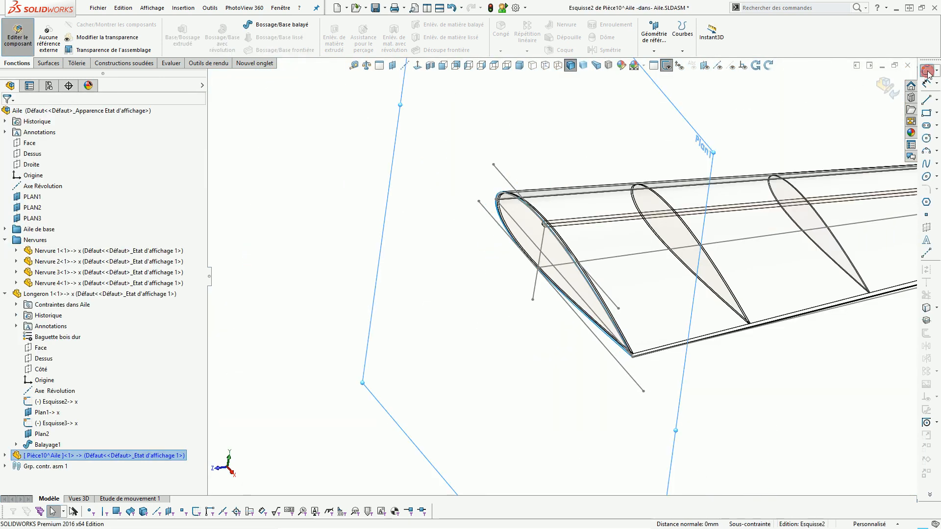
pyautogui.click(927, 114)
pyautogui.scroll(-8, 529, 267)
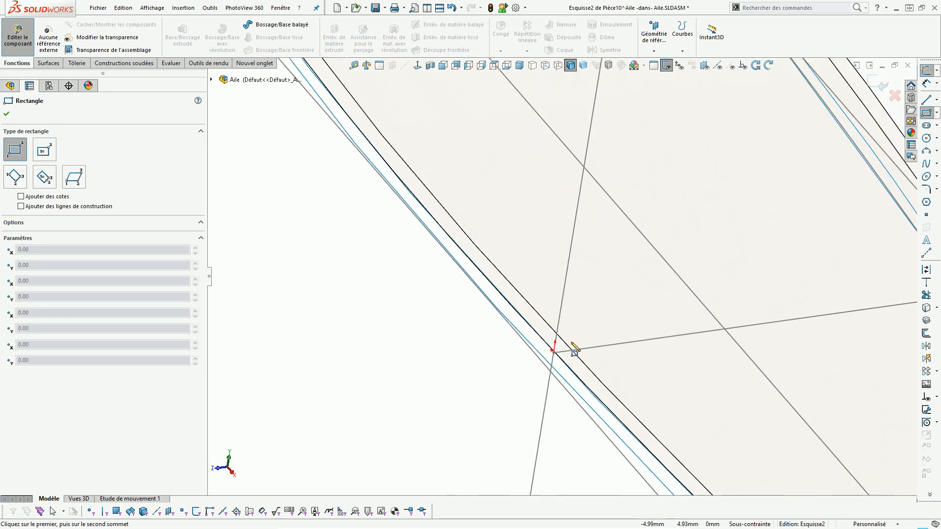
pyautogui.click(553, 352)
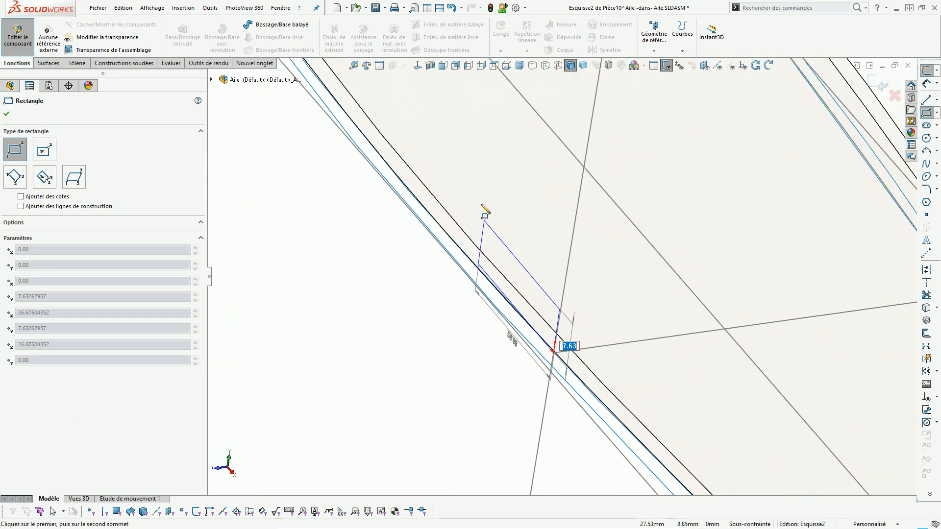
pyautogui.click(474, 152)
# Step: Dimension the rectangle's upper side to 10 mm
pyautogui.click(927, 83)
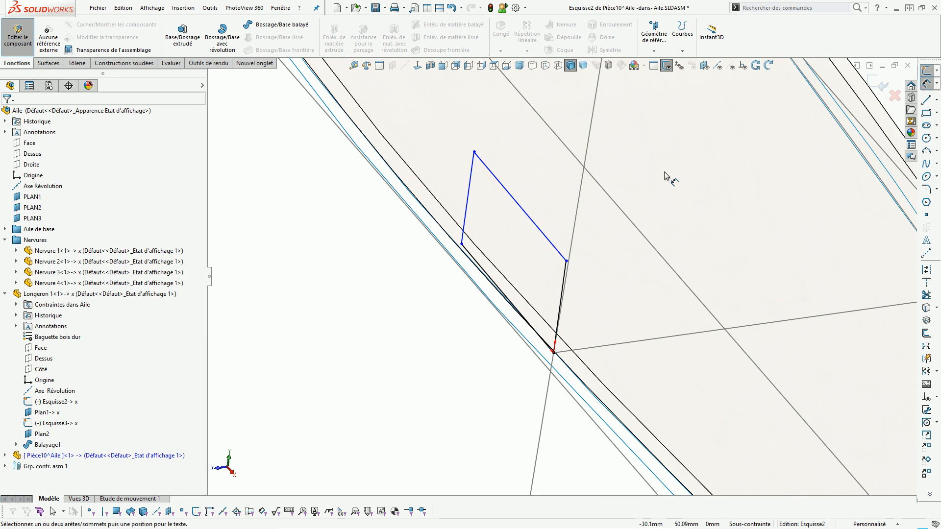
pyautogui.click(535, 218)
pyautogui.click(540, 186)
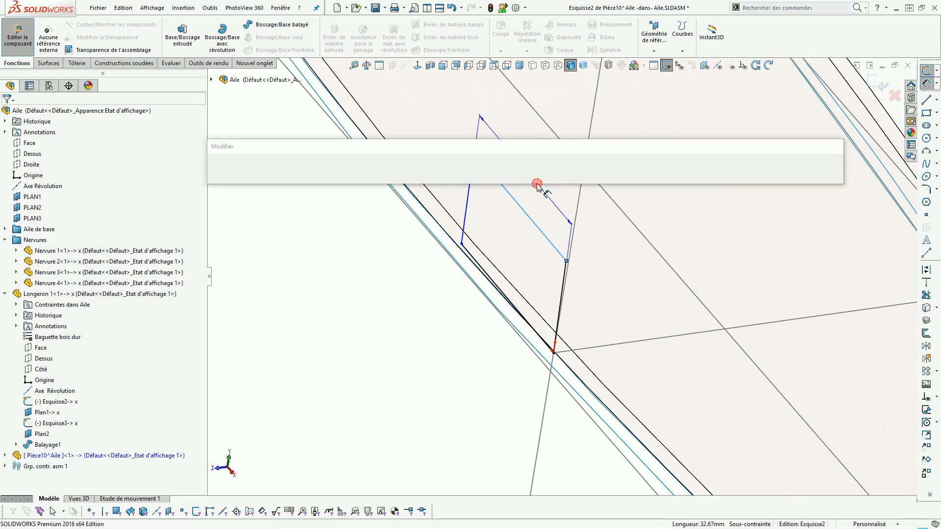
pyautogui.write('10')
pyautogui.press('Return')
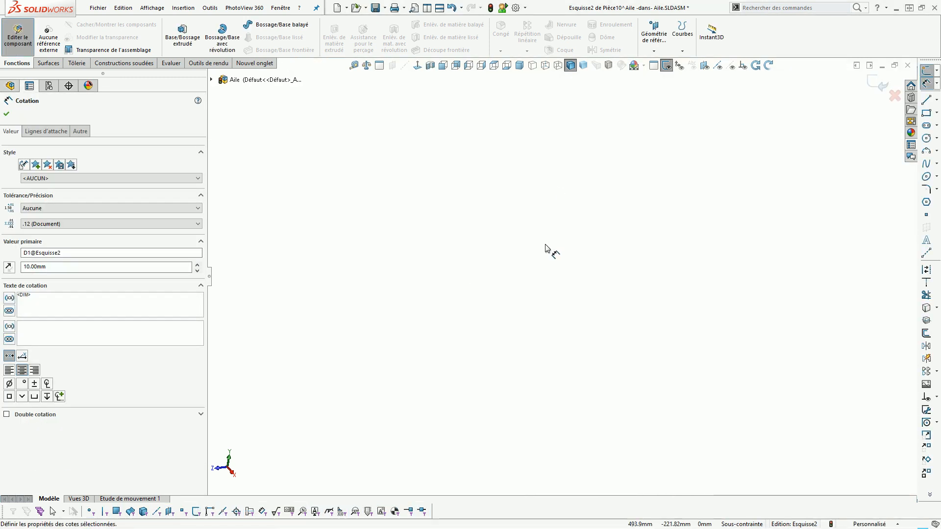
# Step: Dimension the rectangle's height to 6 mm
pyautogui.scroll(-6, 480, 274)
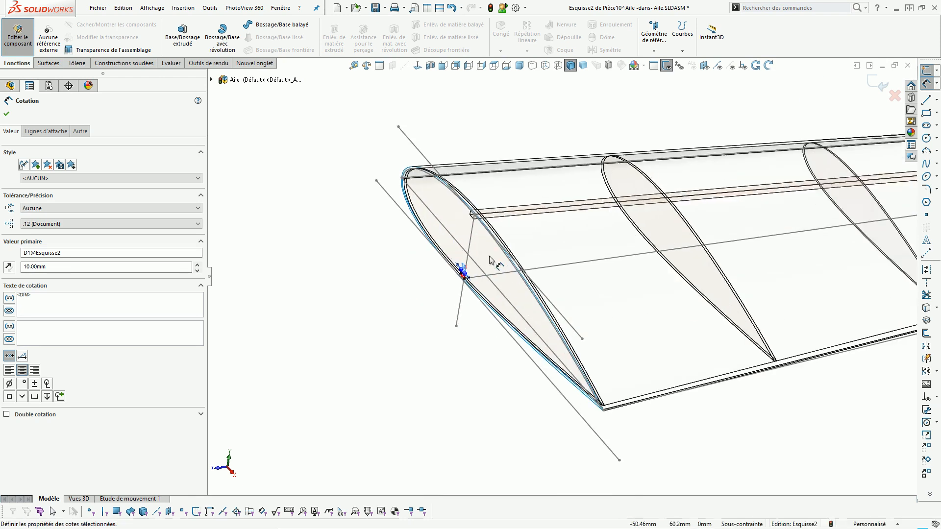
pyautogui.scroll(-3, 466, 304)
pyautogui.scroll(-1, 471, 336)
pyautogui.click(514, 282)
pyautogui.click(492, 274)
pyautogui.write('6')
pyautogui.press('Return')
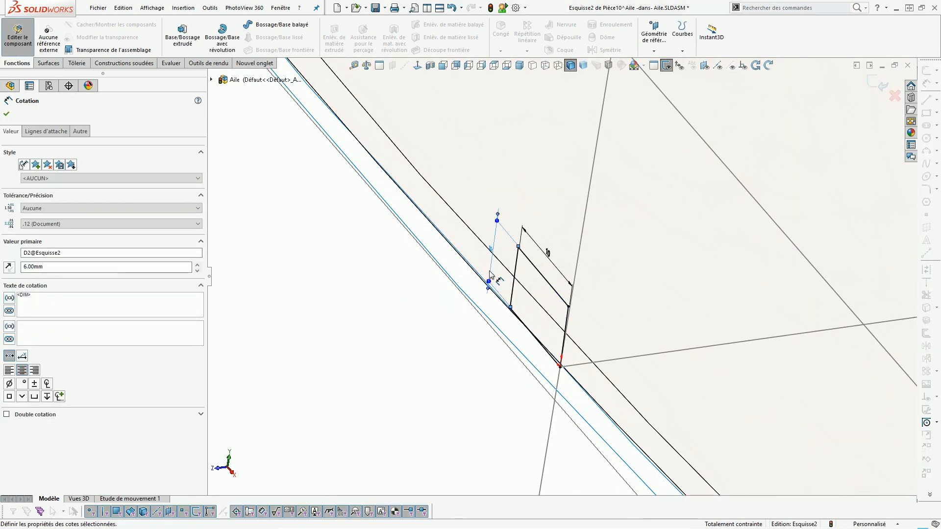
# Step: Finish the profile sketch and sweep the rectangle along the 3D path line to form the lower spar
pyautogui.scroll(11, 497, 271)
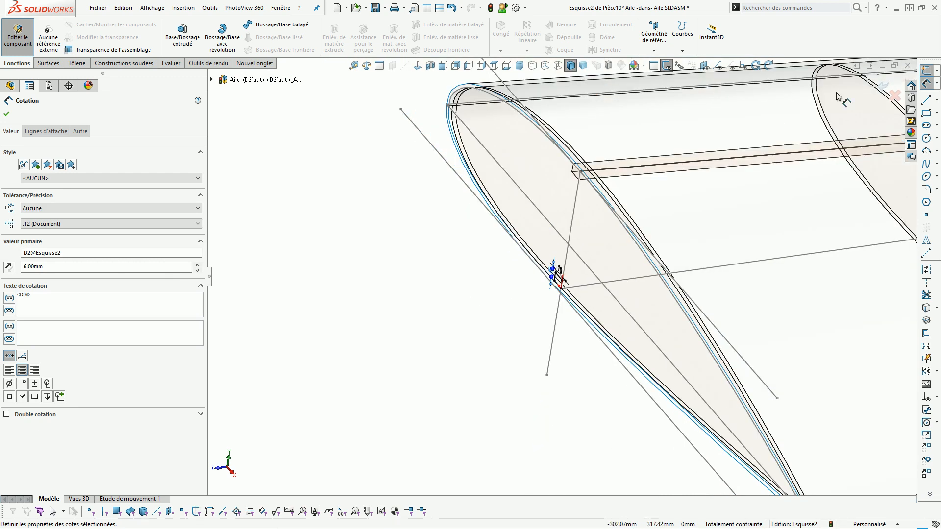
pyautogui.click(882, 86)
pyautogui.scroll(5, 571, 164)
pyautogui.scroll(-6, 549, 307)
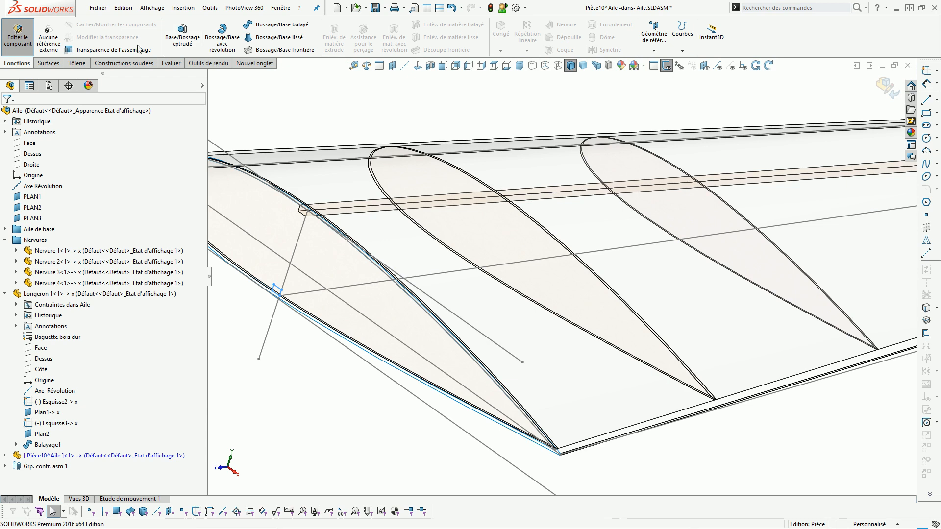
pyautogui.click(294, 26)
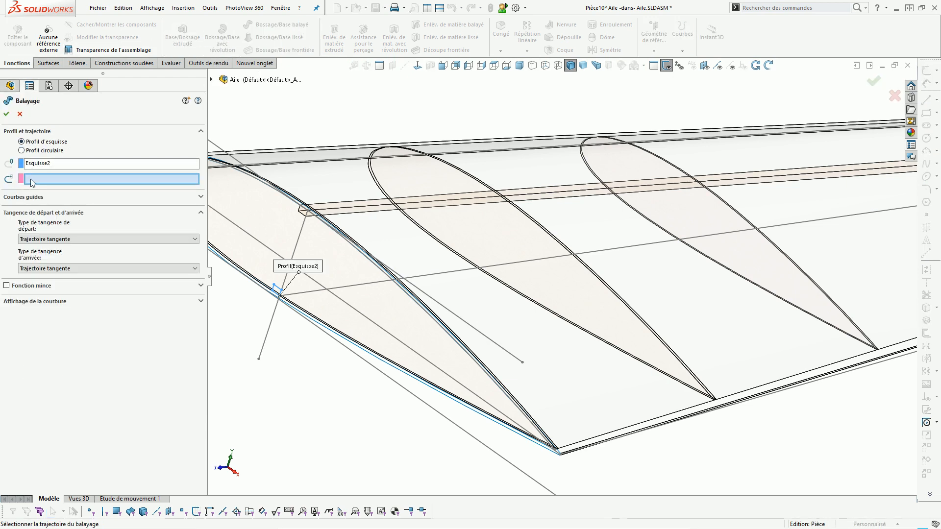
pyautogui.click(342, 289)
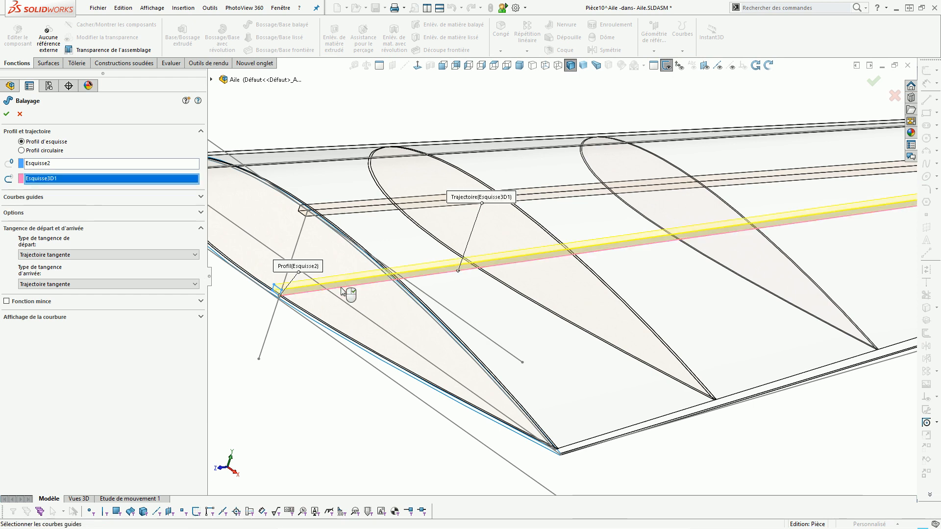
pyautogui.rightClick(341, 290)
pyautogui.press('f')
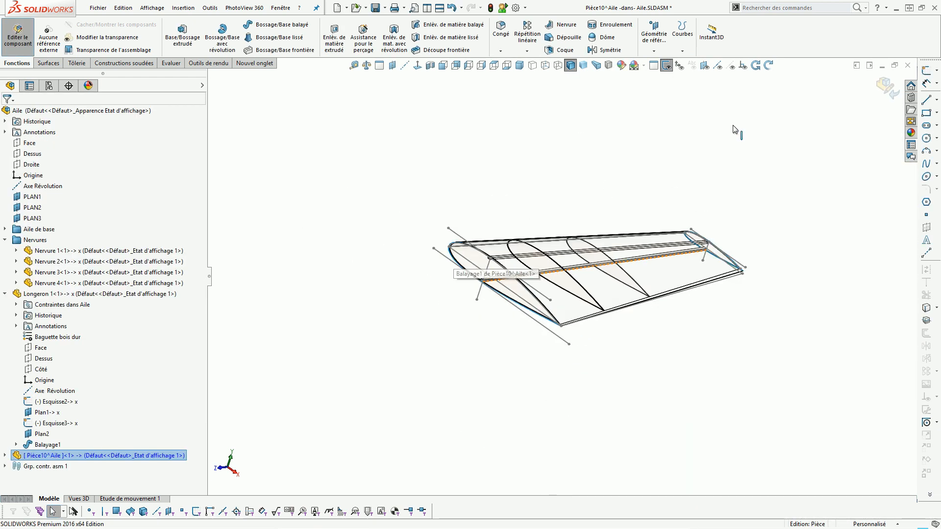
# Step: Return to editing the assembly and rename the new spar component Longeron 2
pyautogui.click(888, 88)
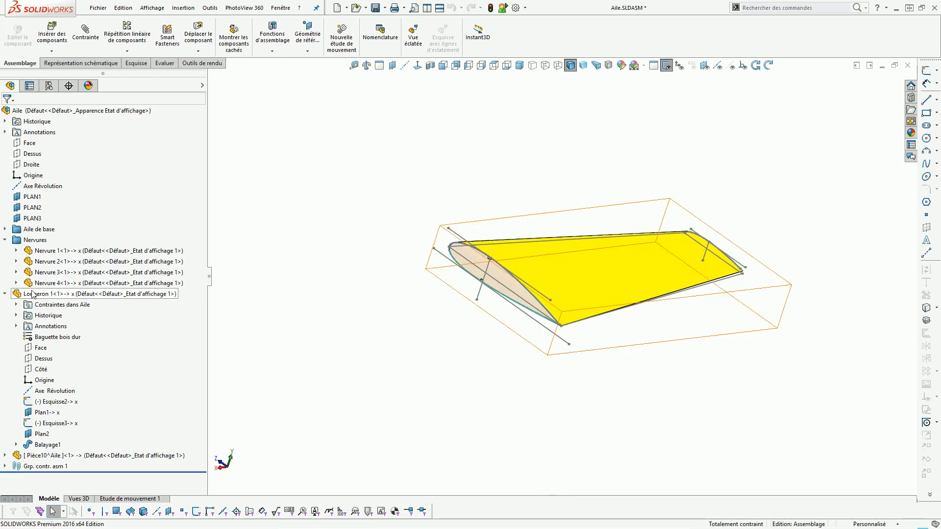
pyautogui.click(5, 294)
pyautogui.click(37, 305)
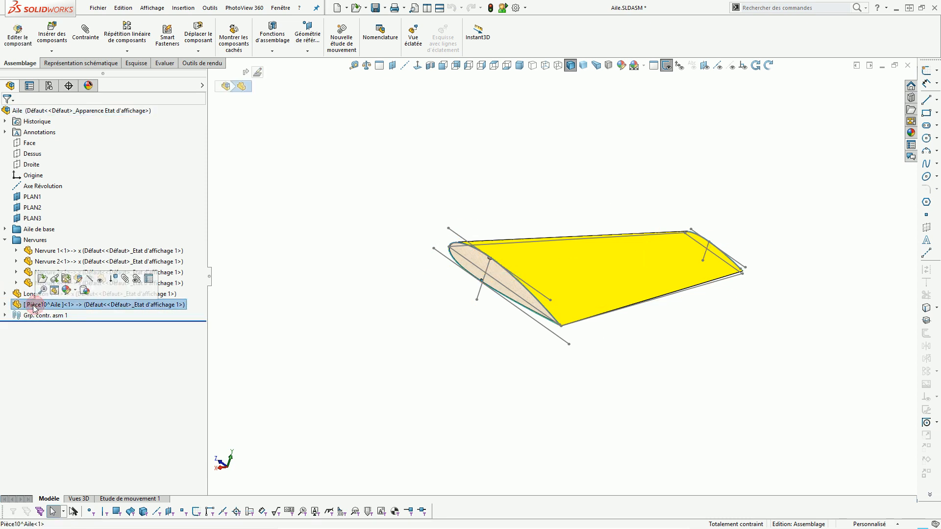
pyautogui.click(35, 305)
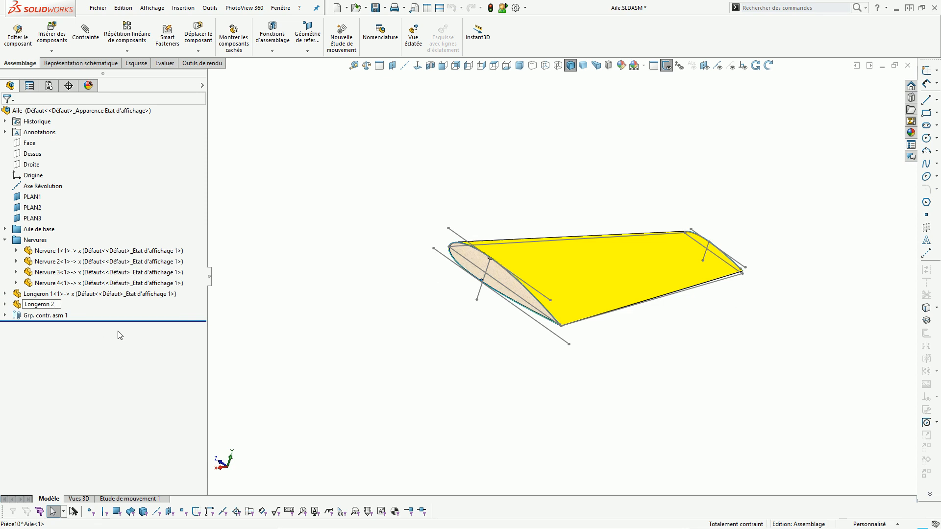
pyautogui.press('Return')
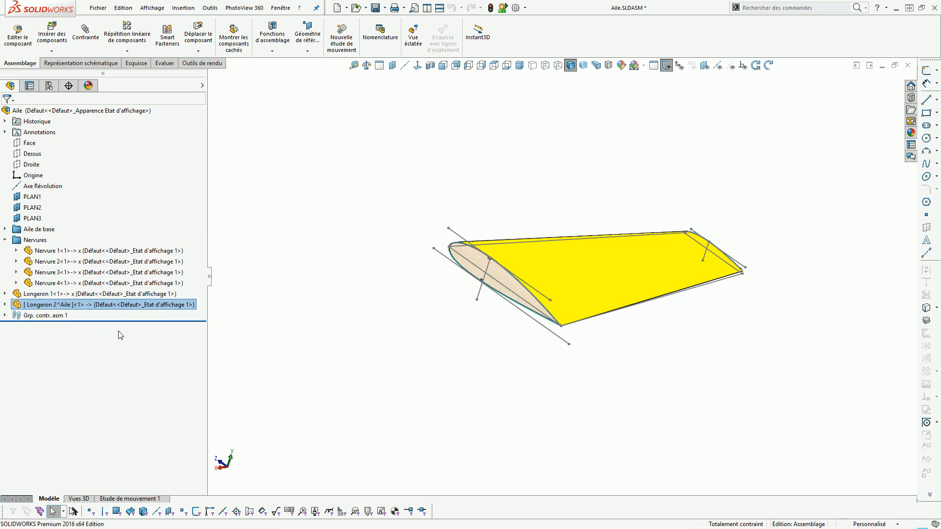
# Step: Save the virtual part Longeron 2 to an external file and open the part on its own
pyautogui.rightClick(55, 305)
pyautogui.click(104, 282)
pyautogui.click(391, 286)
pyautogui.click(500, 304)
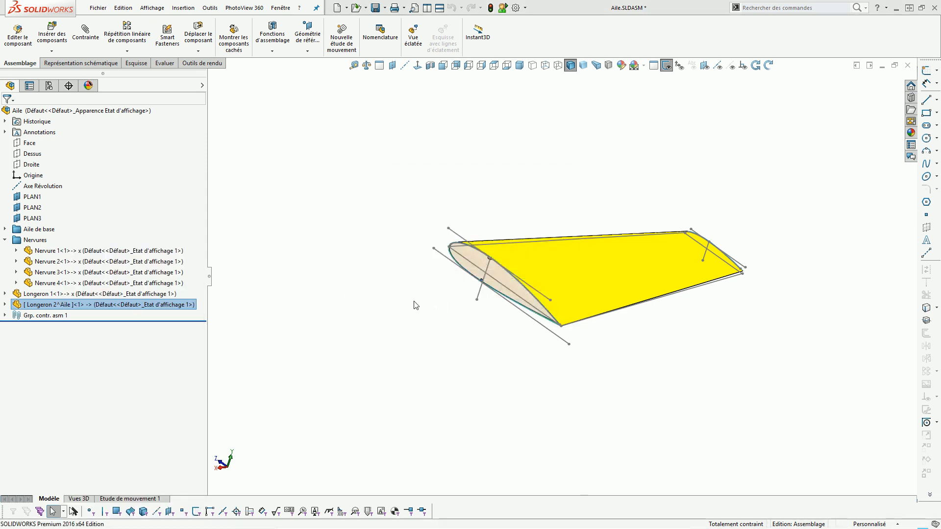
pyautogui.click(43, 305)
pyautogui.click(50, 278)
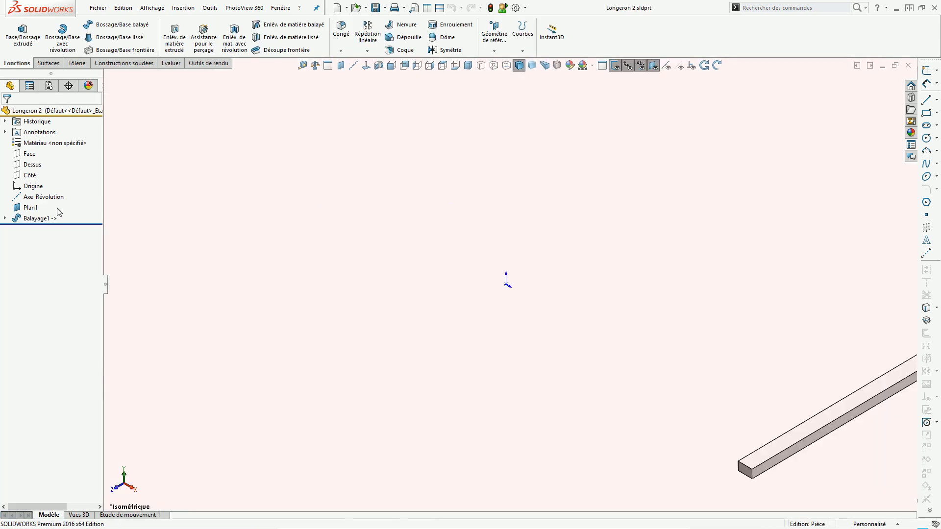
# Step: Break all external references of the spar's sweep feature
pyautogui.rightClick(40, 218)
pyautogui.click(88, 248)
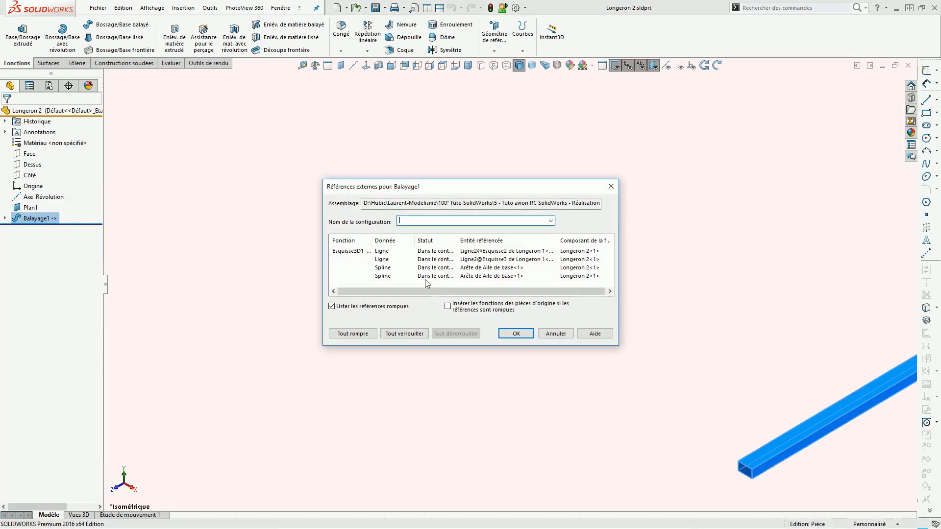
pyautogui.click(354, 333)
pyautogui.click(488, 289)
pyautogui.click(513, 334)
# Step: Turn off the display of the reference planes and the origin in the spar part
pyautogui.click(657, 351)
pyautogui.scroll(5, 664, 279)
pyautogui.scroll(-4, 729, 247)
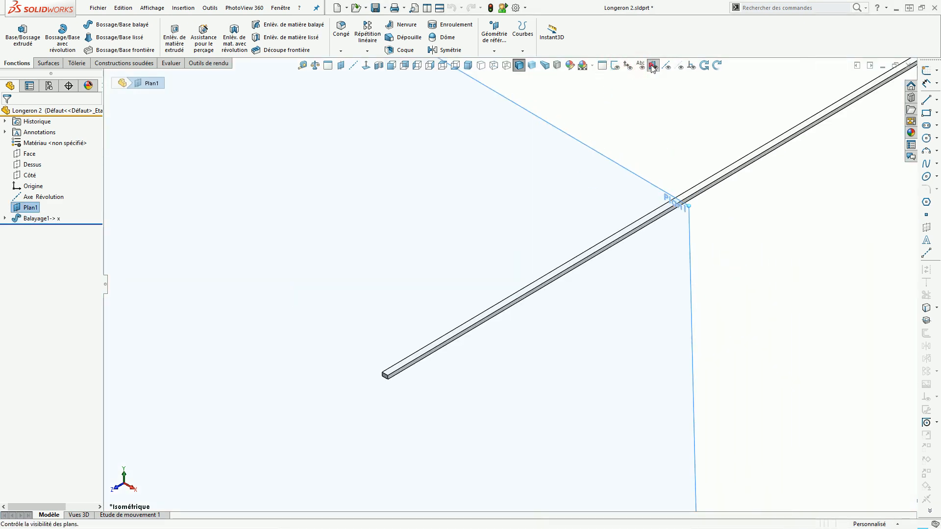
pyautogui.click(646, 102)
pyautogui.scroll(3, 649, 223)
pyautogui.scroll(-4, 662, 204)
pyautogui.scroll(3, 540, 248)
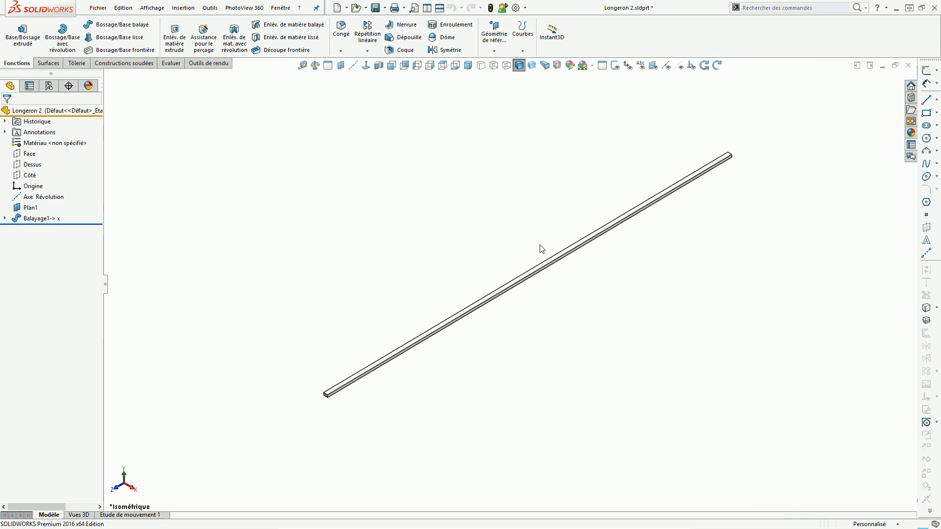
pyautogui.scroll(-3, 525, 274)
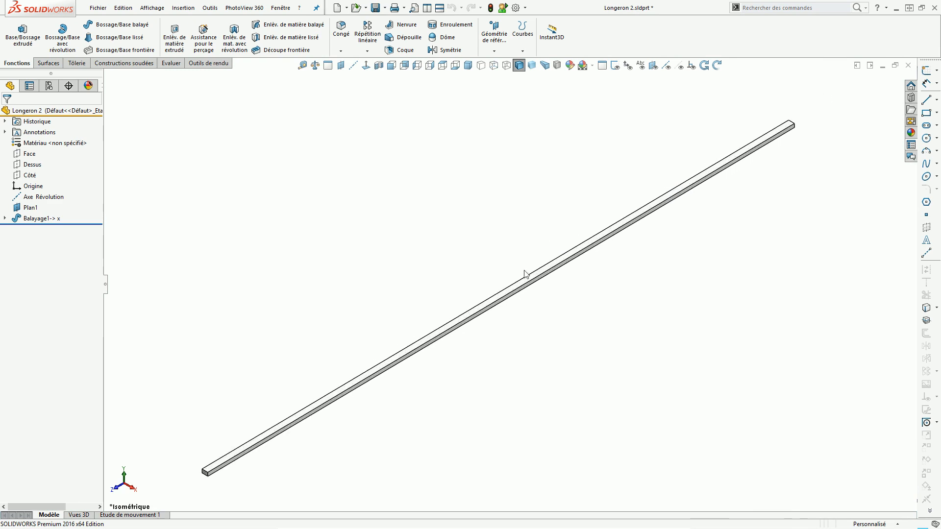
# Step: Set the custom properties Nom_Piece to Longeron 2 and Type to Achat, and apply them
pyautogui.click(912, 149)
pyautogui.click(778, 113)
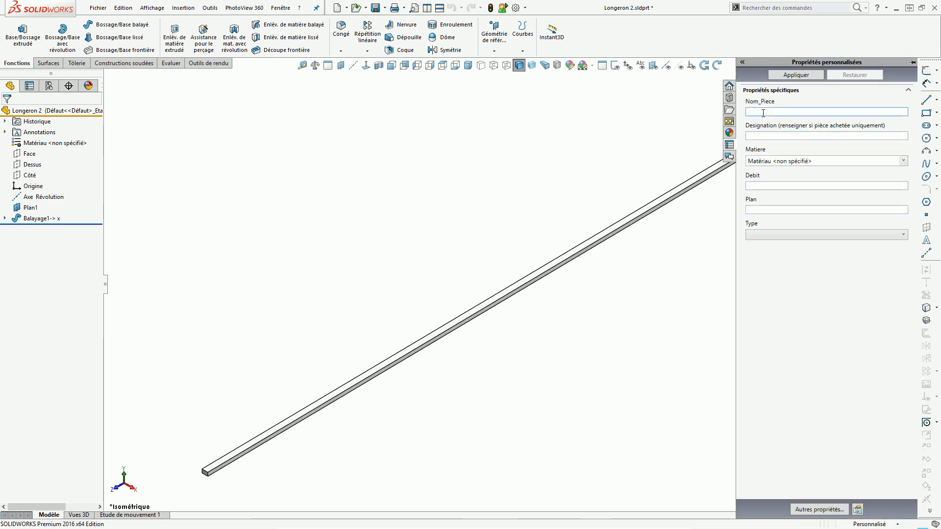
pyautogui.write('Longeron 2')
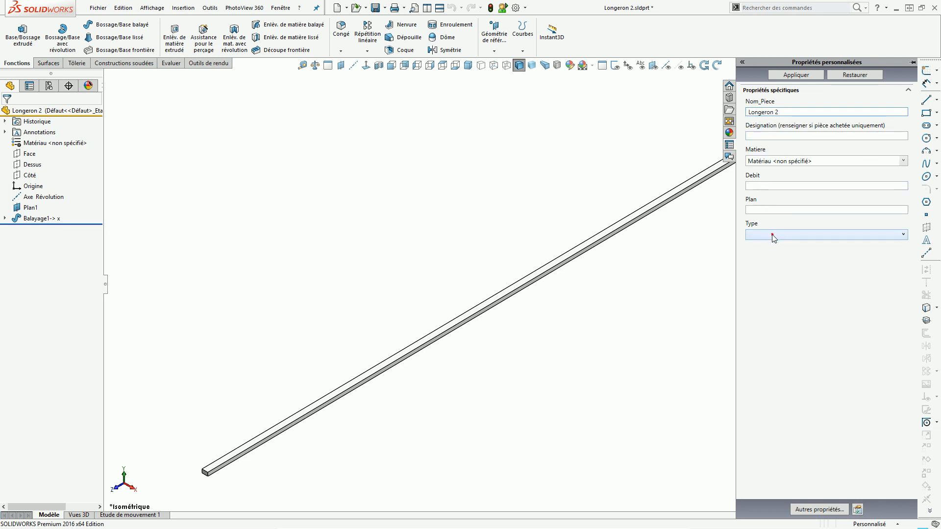
pyautogui.click(773, 235)
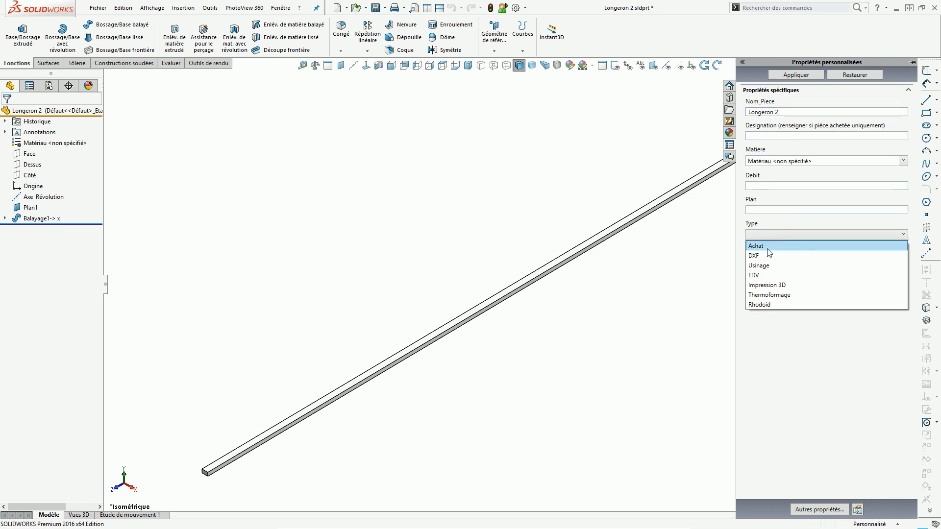
pyautogui.click(764, 246)
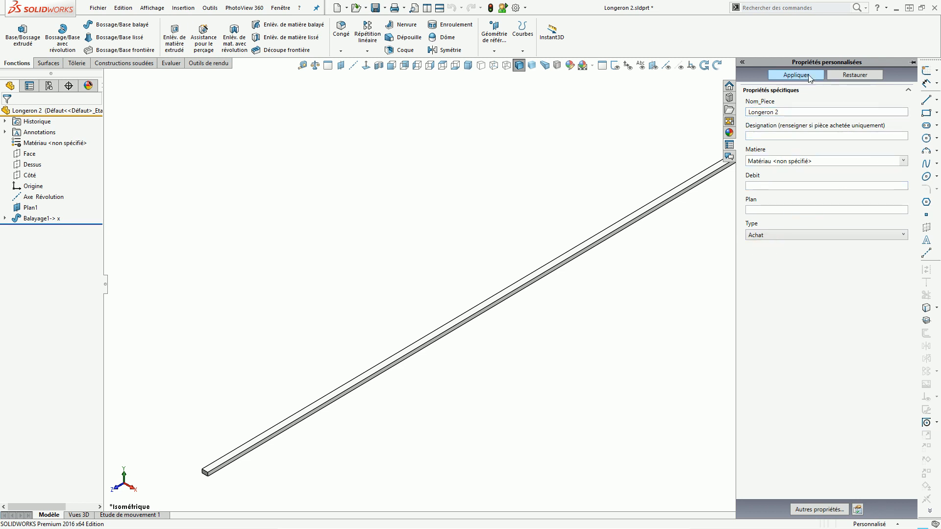
pyautogui.click(808, 77)
# Step: Assign the custom material Baguette bois dur from the Baguettes - Rond category to the part
pyautogui.click(904, 161)
pyautogui.click(783, 173)
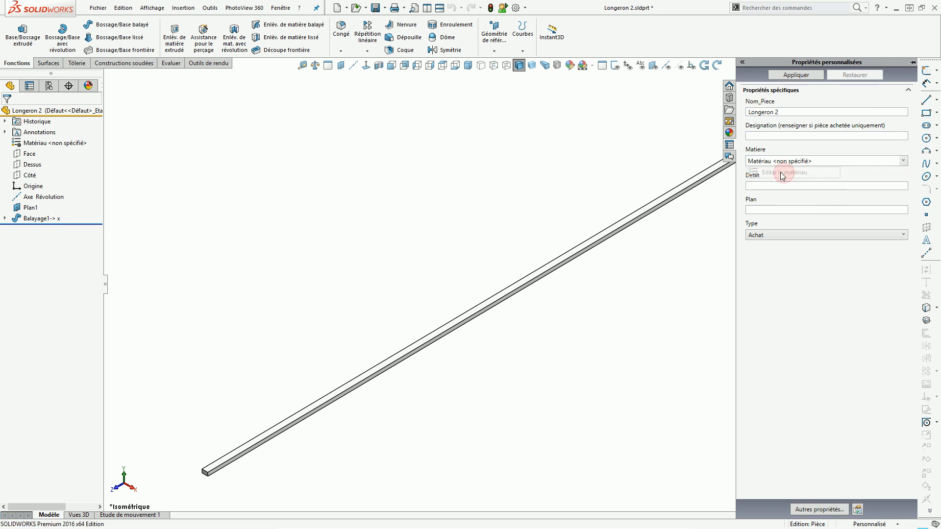
pyautogui.click(256, 162)
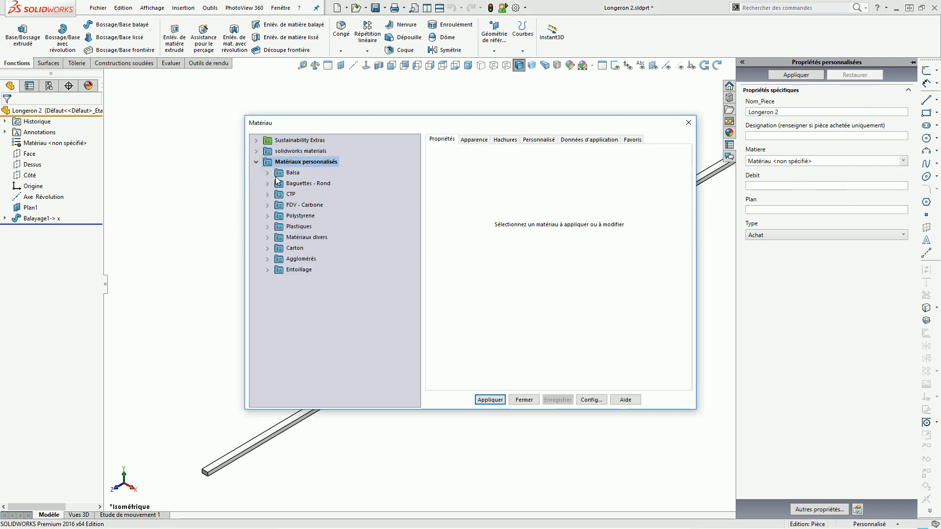
pyautogui.click(269, 184)
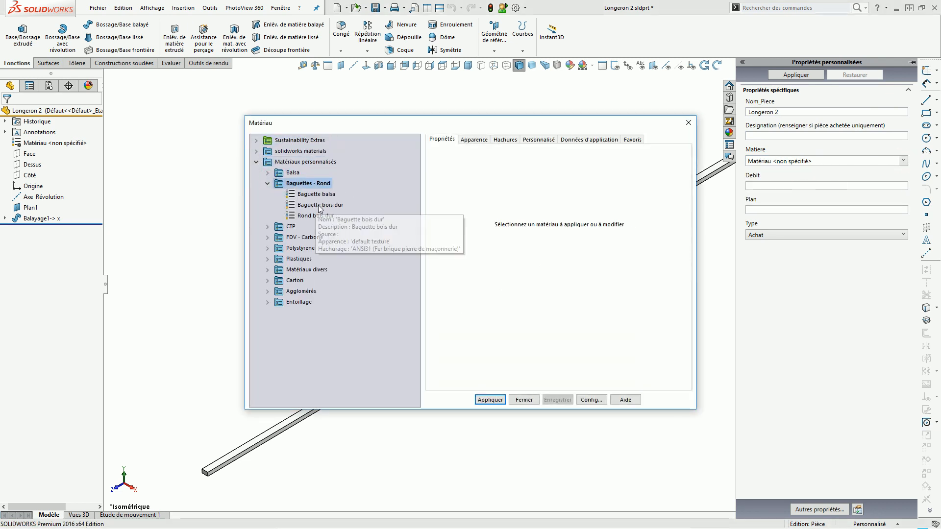
pyautogui.click(320, 205)
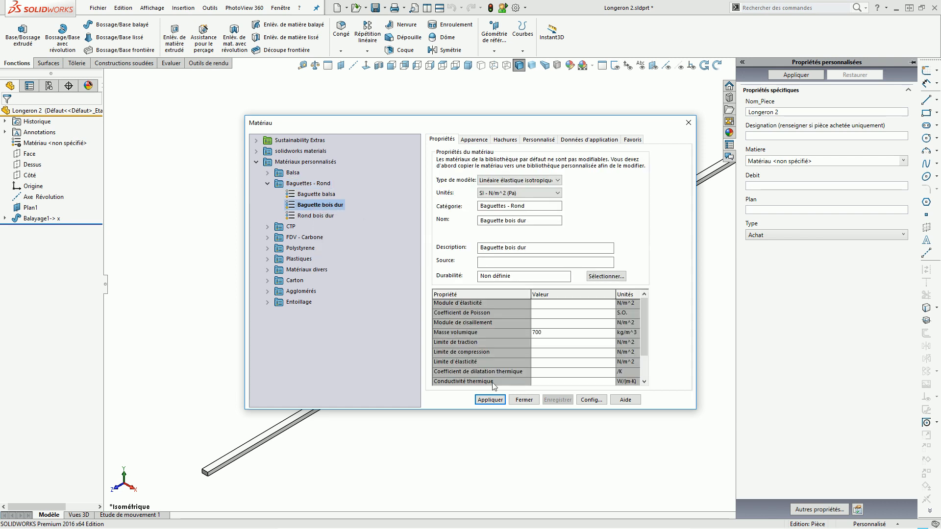
pyautogui.click(491, 400)
pyautogui.click(524, 400)
# Step: Enter Baguette bois dur 10x6 as the part's Designation property
pyautogui.click(758, 135)
pyautogui.write('Baguette bois dur 10x6')
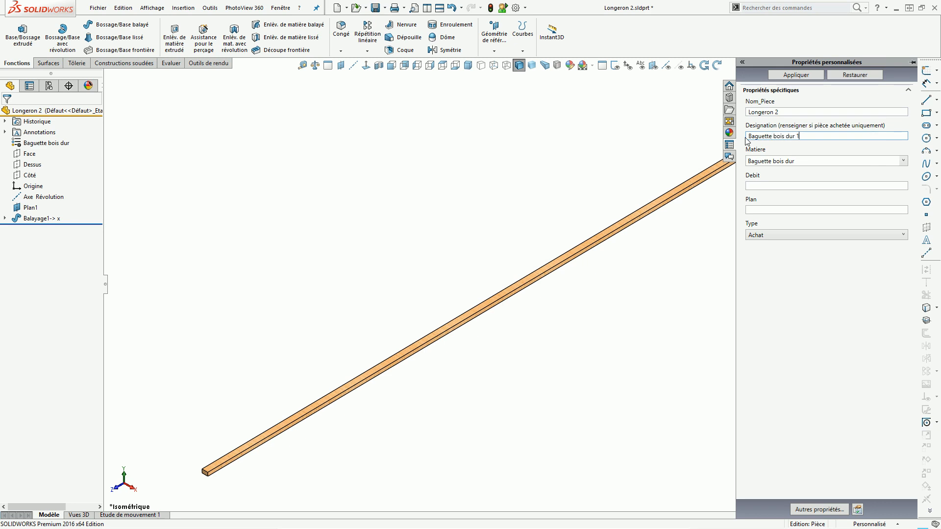
pyautogui.click(762, 186)
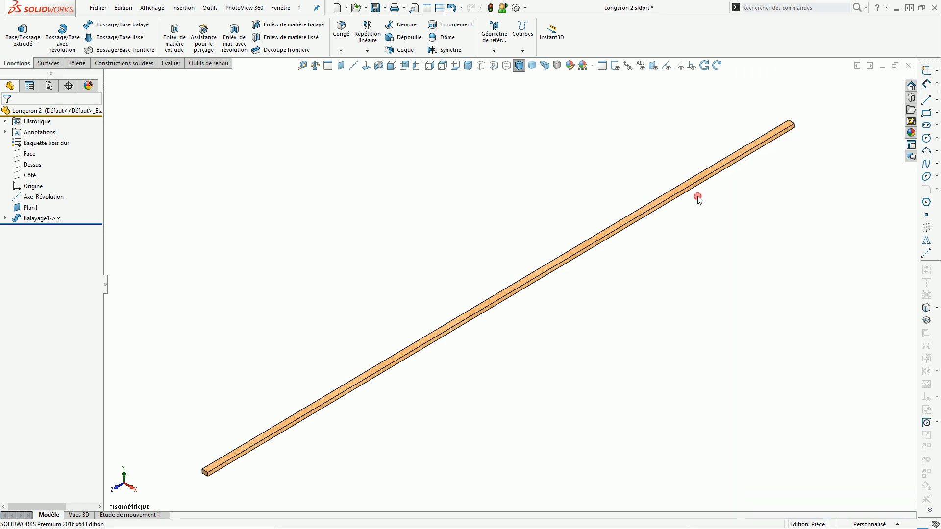
# Step: Check the length of the spar's long edge for the Debit property
pyautogui.click(668, 198)
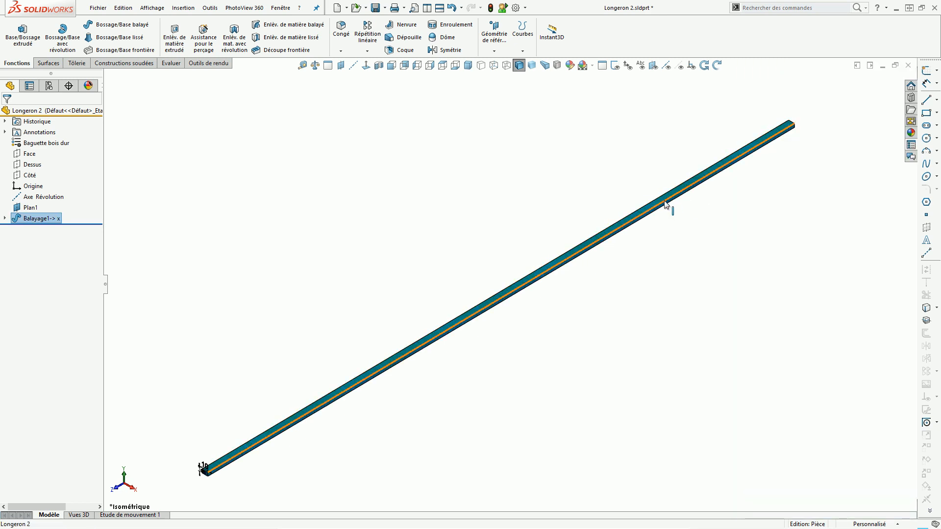
pyautogui.click(665, 204)
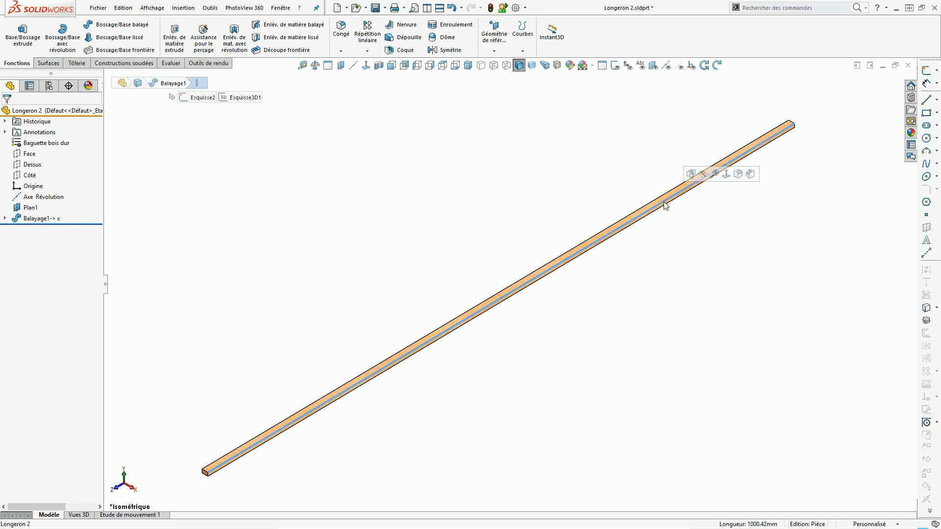
pyautogui.click(679, 225)
pyautogui.click(668, 200)
pyautogui.click(691, 225)
pyautogui.click(911, 145)
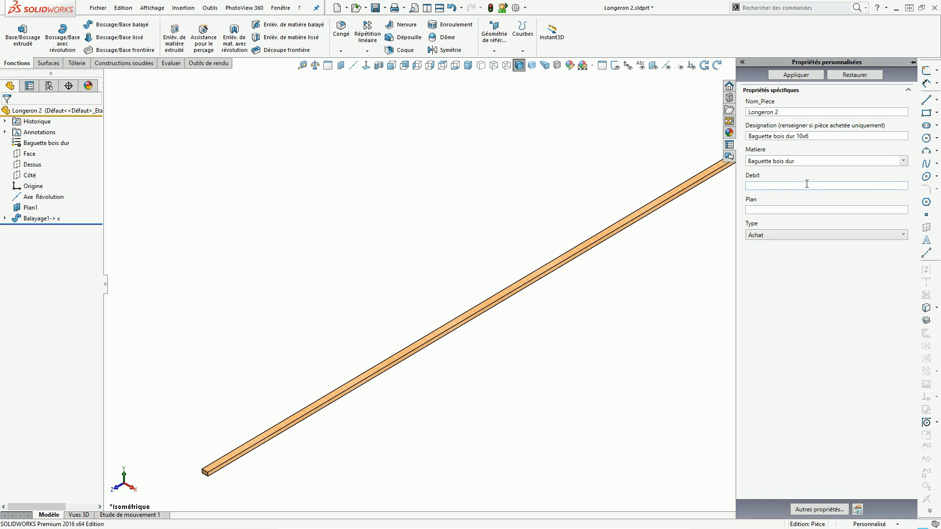
pyautogui.click(685, 192)
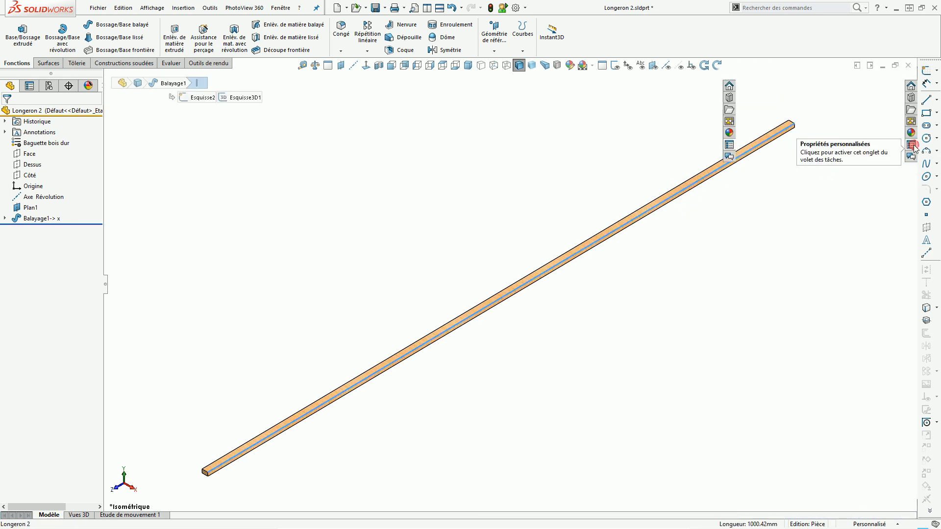
pyautogui.click(911, 145)
pyautogui.click(696, 217)
pyautogui.moveTo(677, 225); pyautogui.dragTo(501, 294, button='middle')
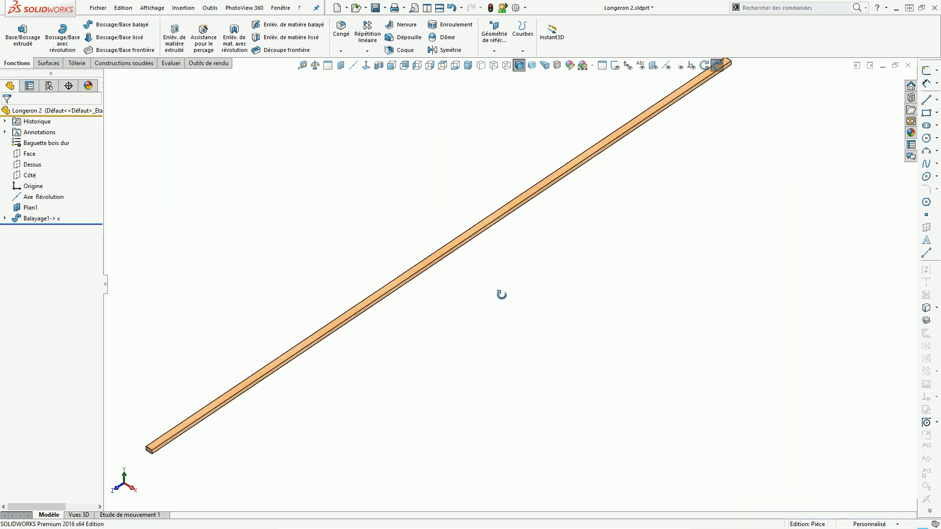
pyautogui.scroll(3, 381, 255)
# Step: Add a driven length dimension to the path line in the sweep's 3D sketch, saving the pending custom property changes
pyautogui.click(4, 218)
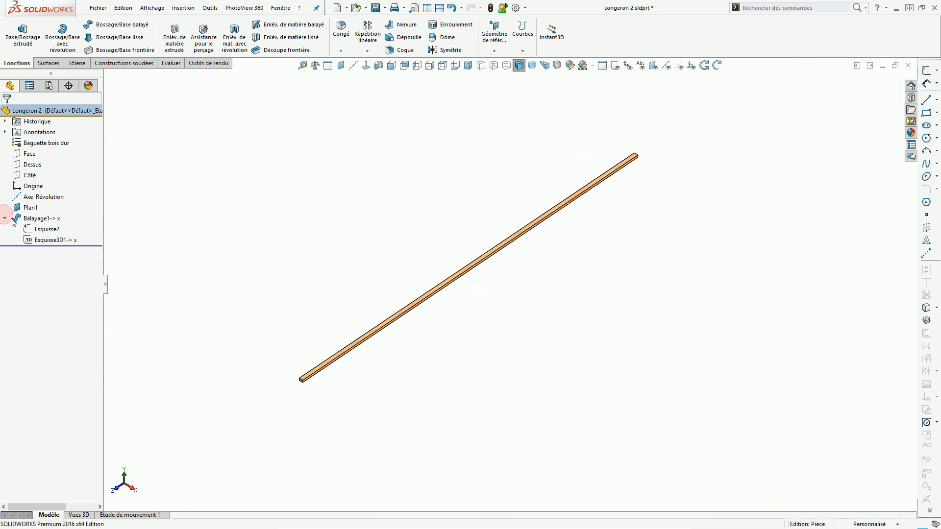
pyautogui.click(40, 231)
pyautogui.click(43, 239)
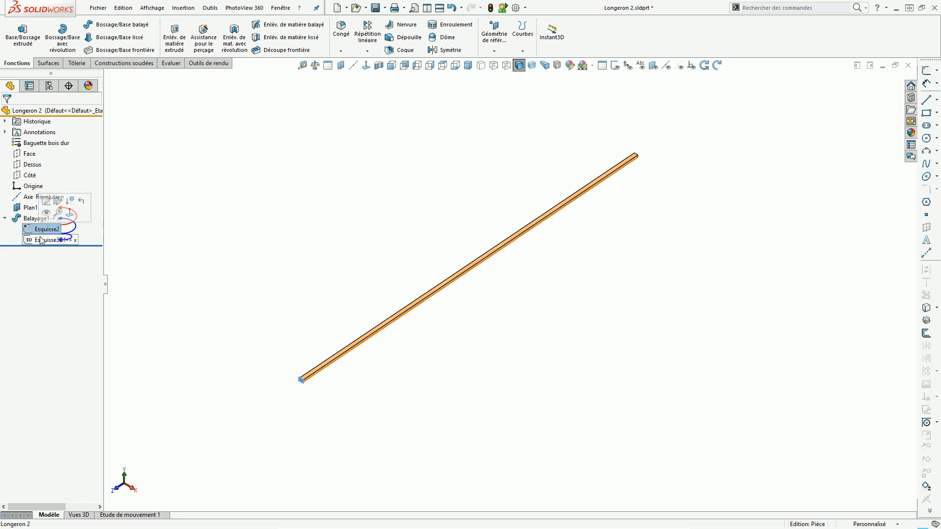
pyautogui.click(48, 210)
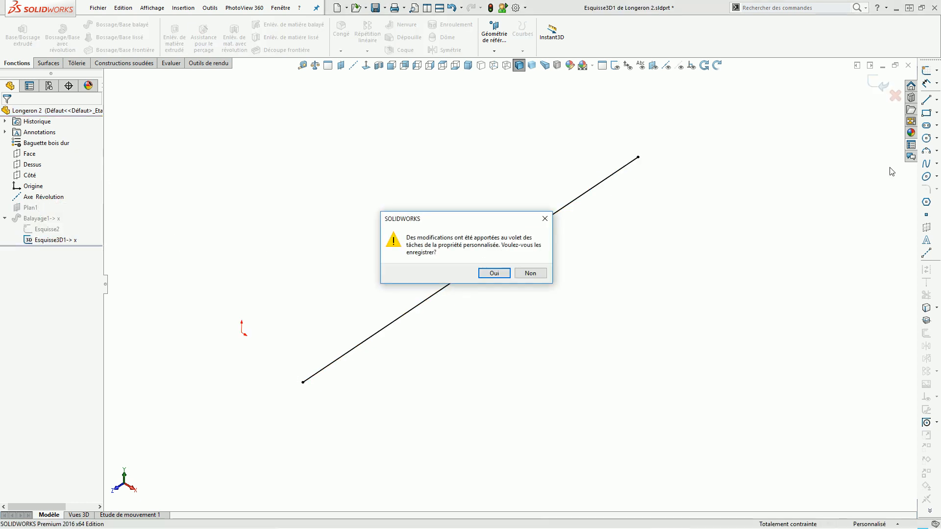
pyautogui.click(501, 273)
pyautogui.click(927, 84)
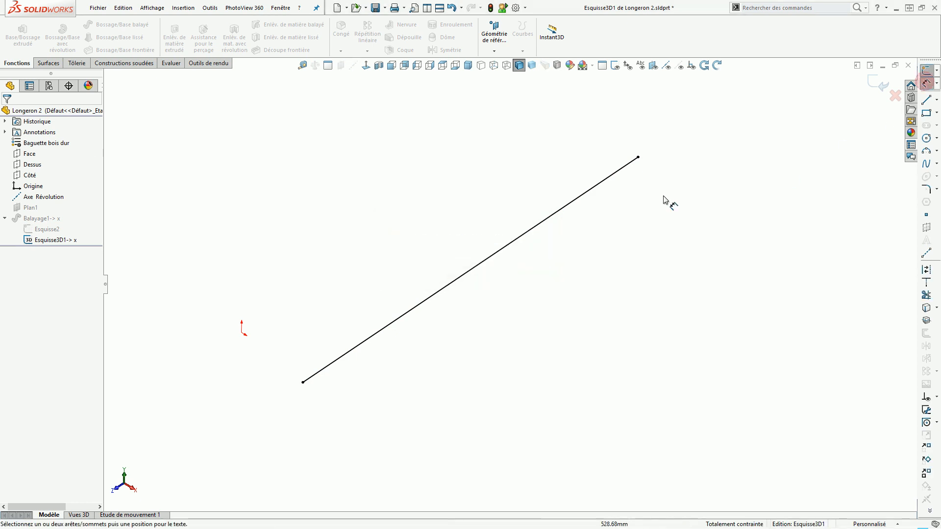
pyautogui.click(575, 208)
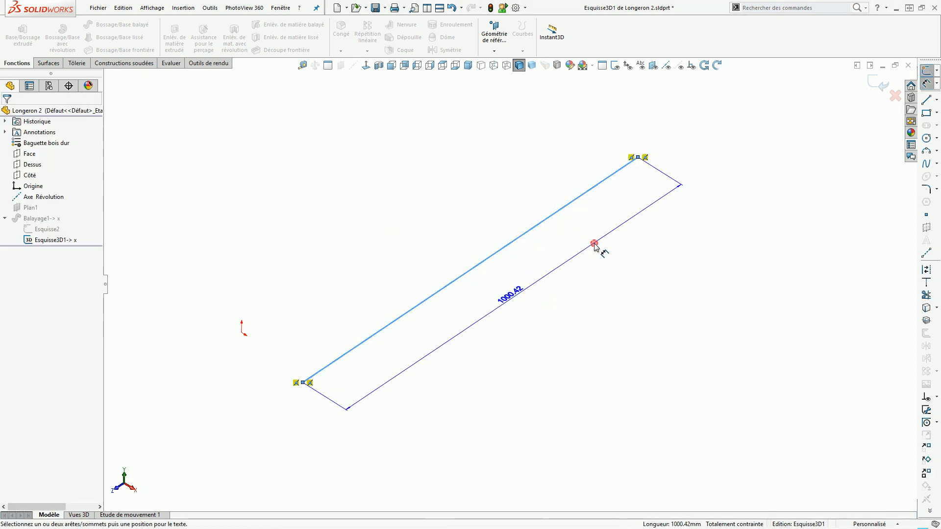
pyautogui.click(578, 257)
pyautogui.click(420, 246)
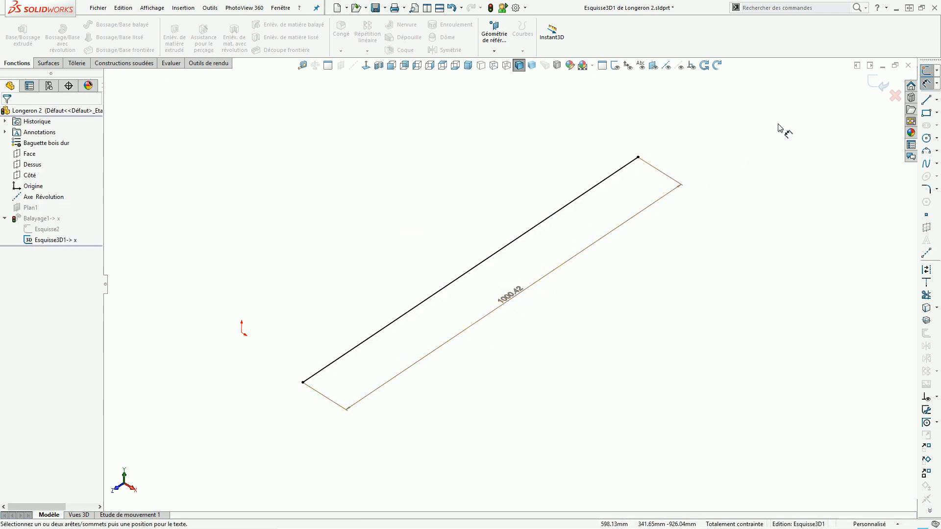
pyautogui.click(875, 88)
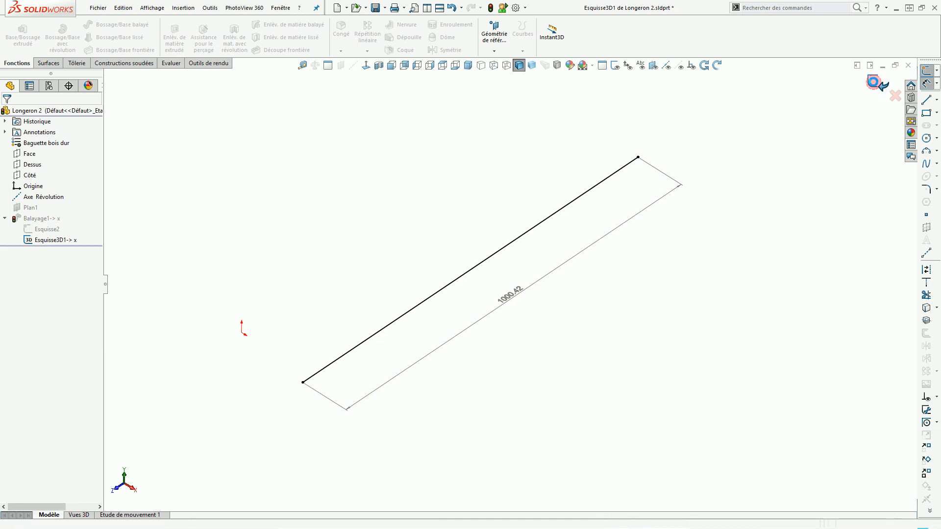
# Step: Show the sweep's dimensions on the spar and try to link its length dimension to the Debit property
pyautogui.scroll(-2, 571, 205)
pyautogui.click(561, 212)
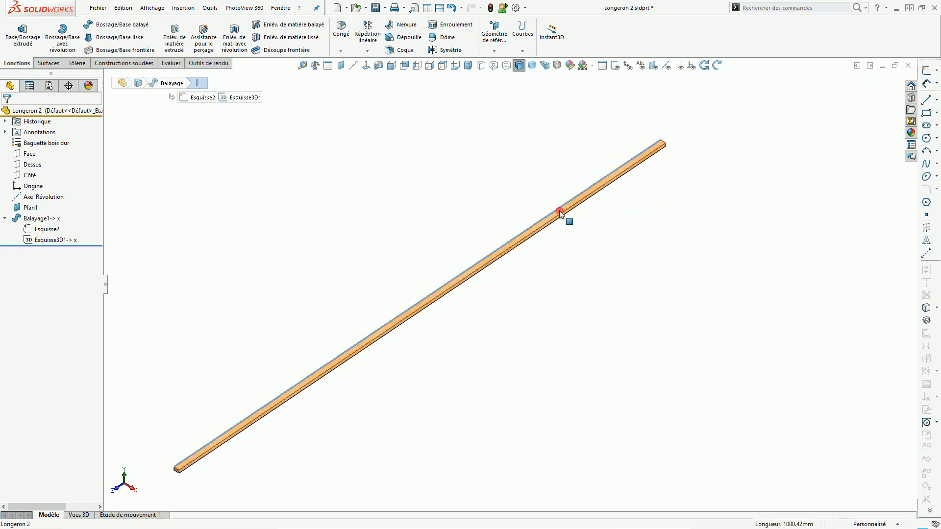
pyautogui.doubleClick(561, 211)
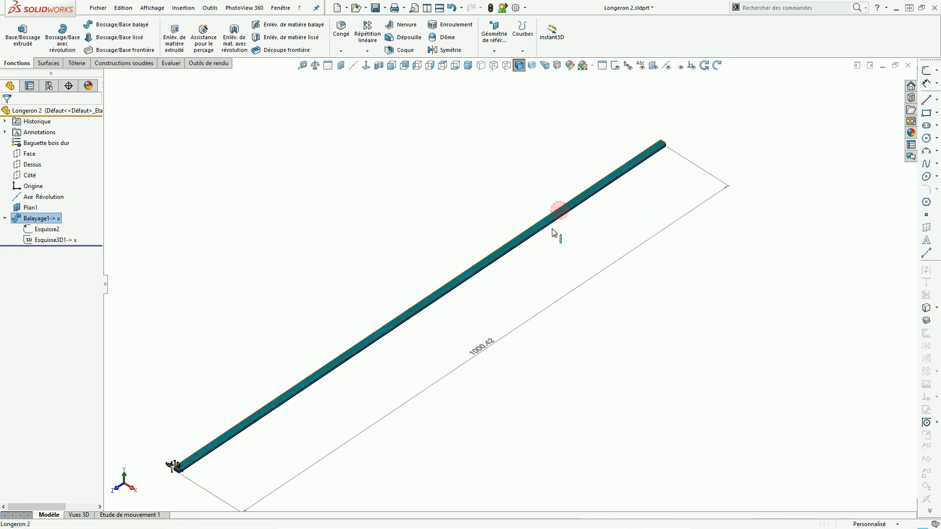
pyautogui.click(911, 145)
pyautogui.click(759, 185)
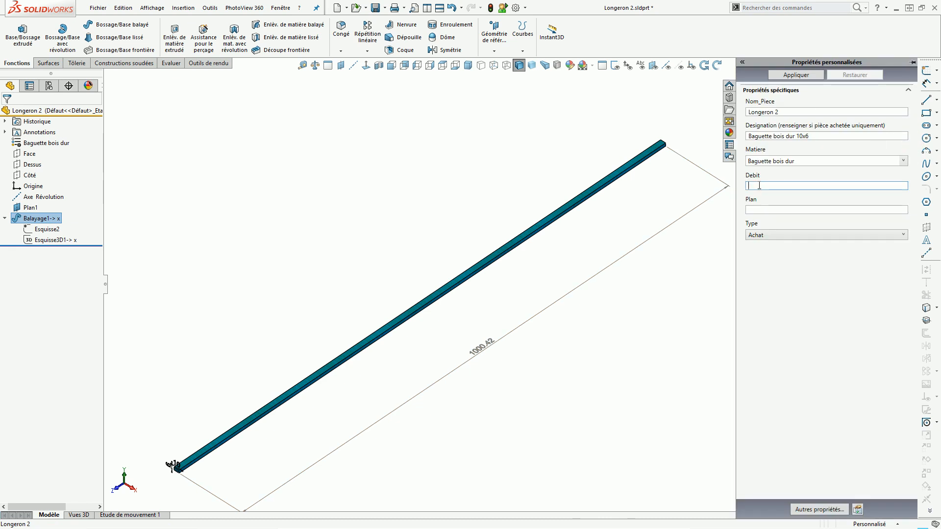
pyautogui.click(485, 347)
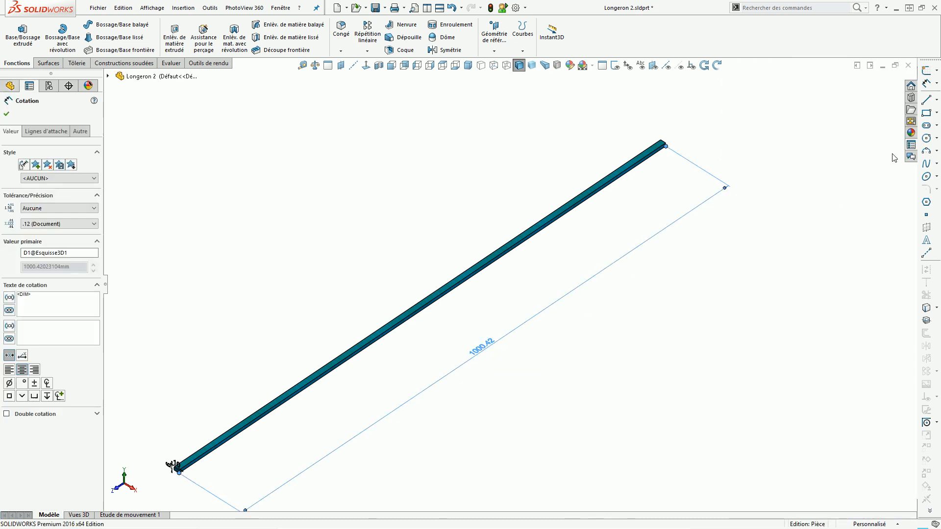
# Step: Set the Debit property of the spar to 1000, apply it and close the part
pyautogui.click(911, 145)
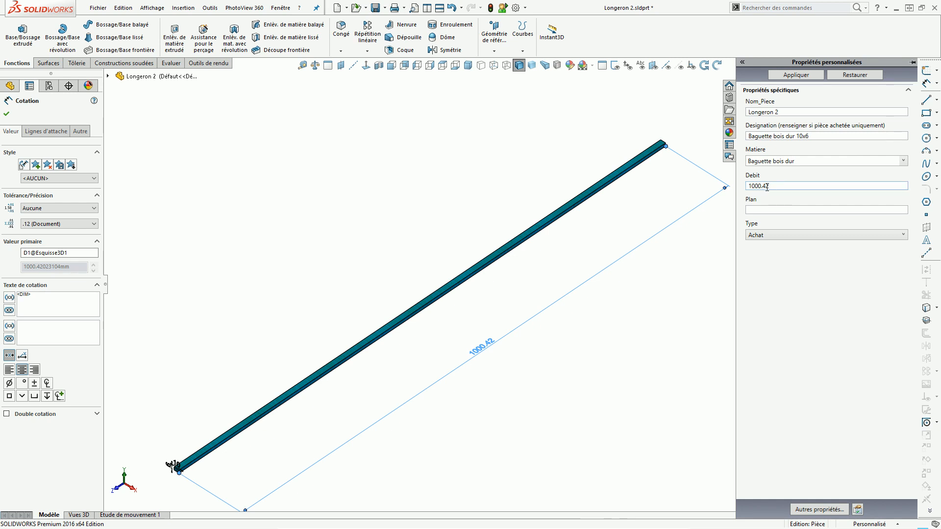
pyautogui.doubleClick(752, 186)
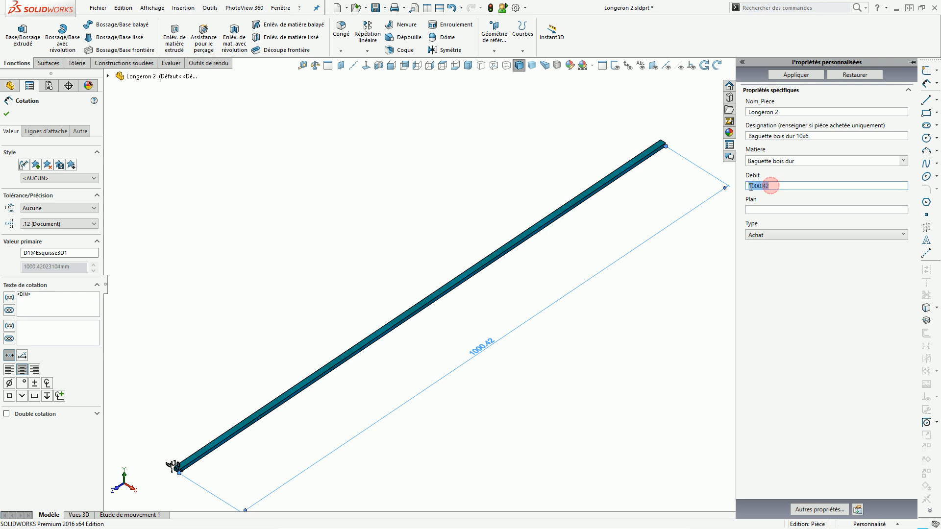
pyautogui.write('10')
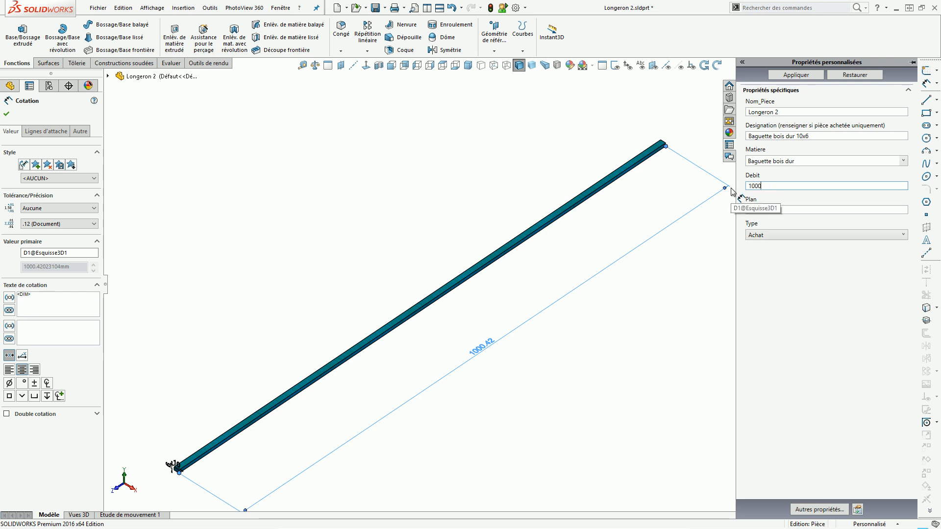
pyautogui.click(797, 76)
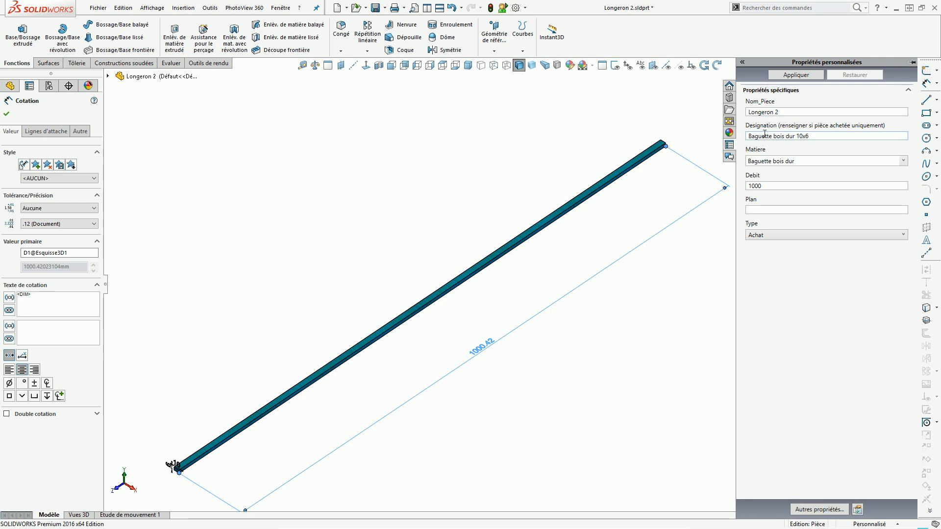
pyautogui.click(754, 186)
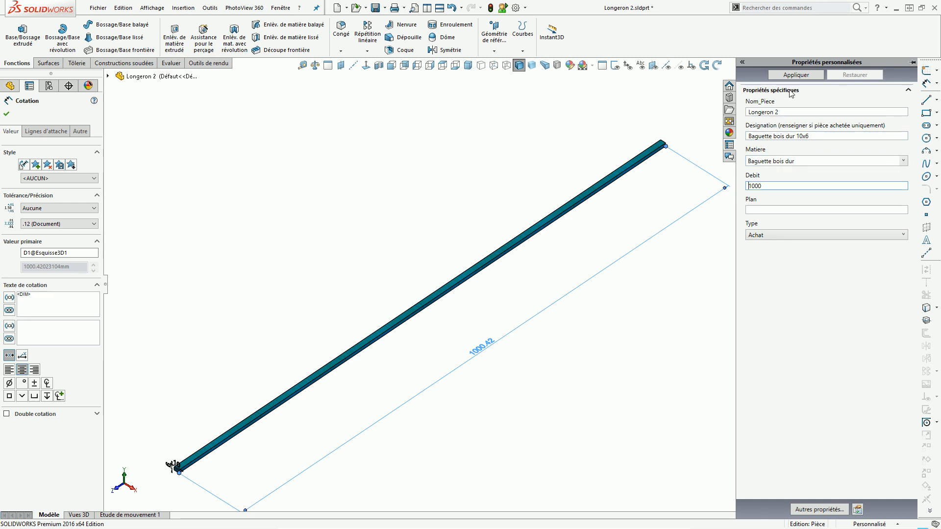
pyautogui.click(644, 103)
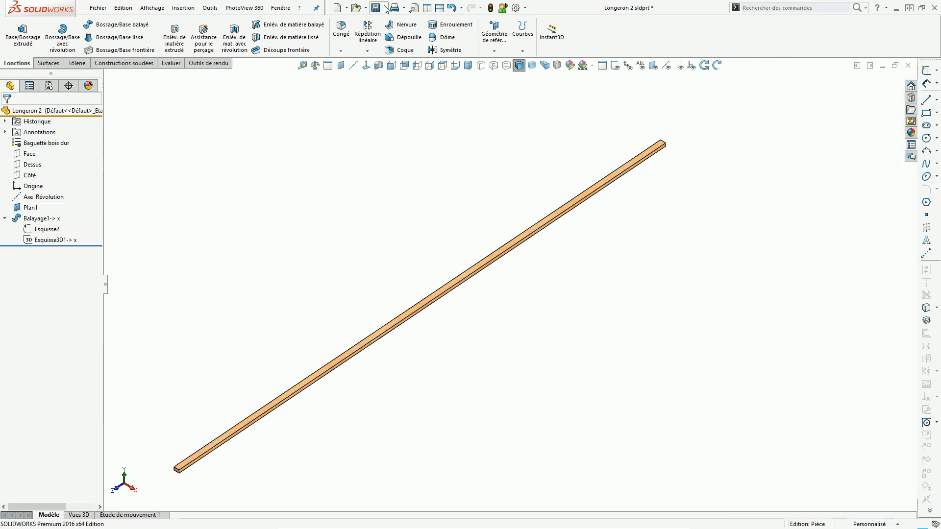
pyautogui.click(906, 65)
# Step: Hide the sketches in the wing assembly and suppress the Aile de base folder
pyautogui.moveTo(418, 237); pyautogui.dragTo(431, 235, button='middle')
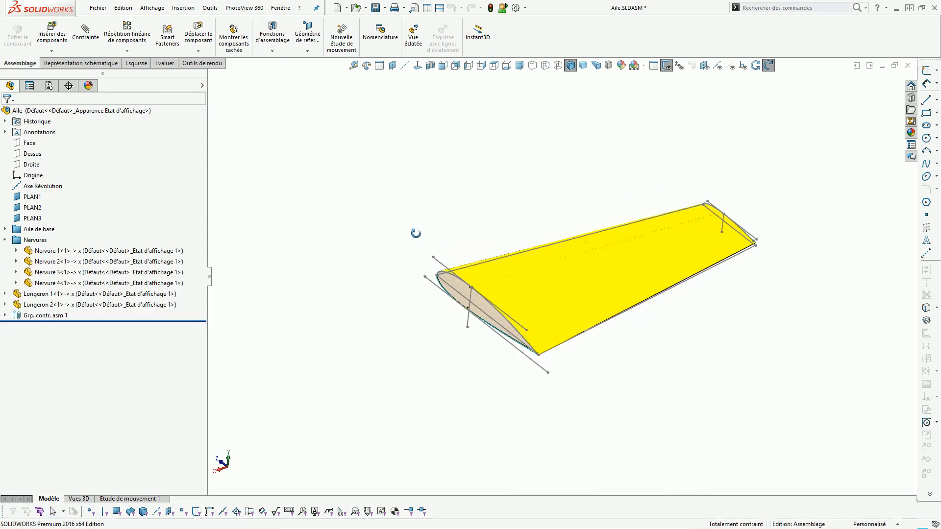
pyautogui.click(667, 68)
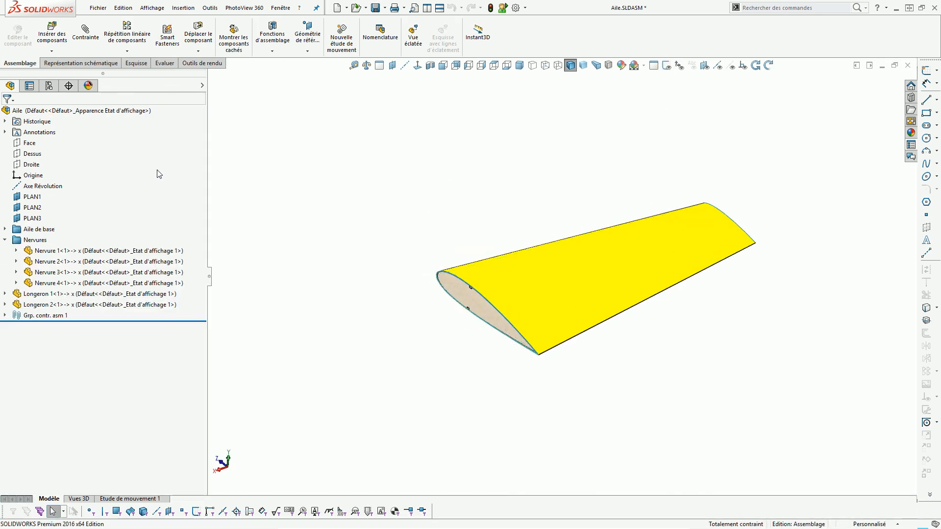
pyautogui.click(5, 229)
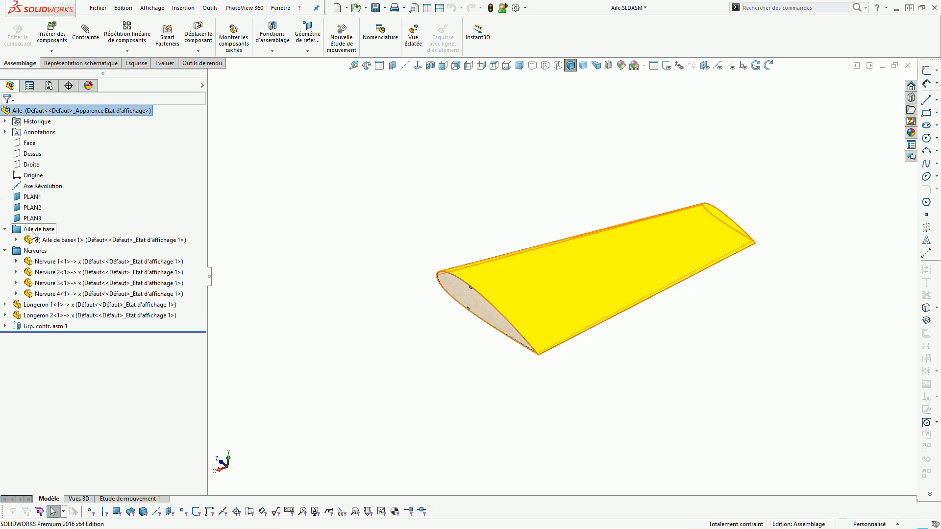
pyautogui.rightClick(33, 235)
pyautogui.click(54, 266)
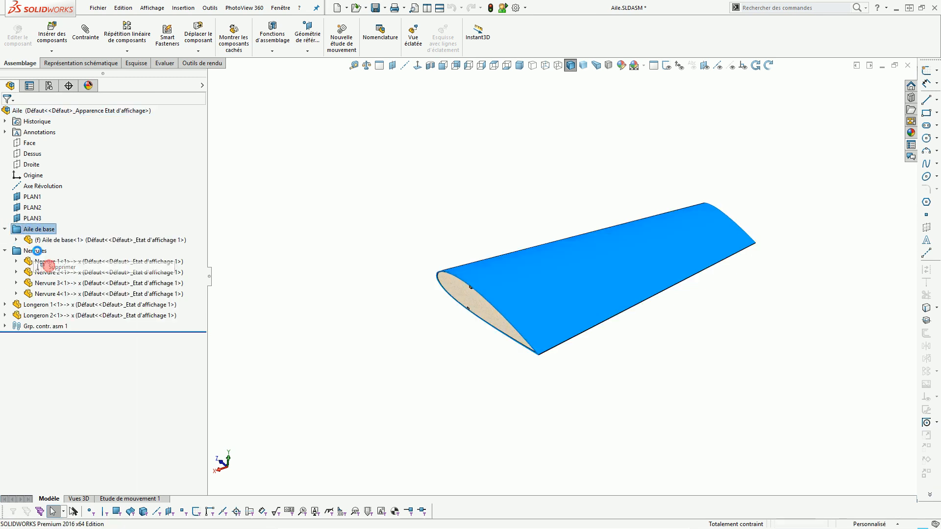
pyautogui.click(11, 228)
# Step: Examine up close how the top edges of Longeron 1 meet the contours of the four ribs
pyautogui.scroll(5, 558, 289)
pyautogui.moveTo(559, 290); pyautogui.dragTo(430, 226, button='middle')
pyautogui.scroll(6, 537, 248)
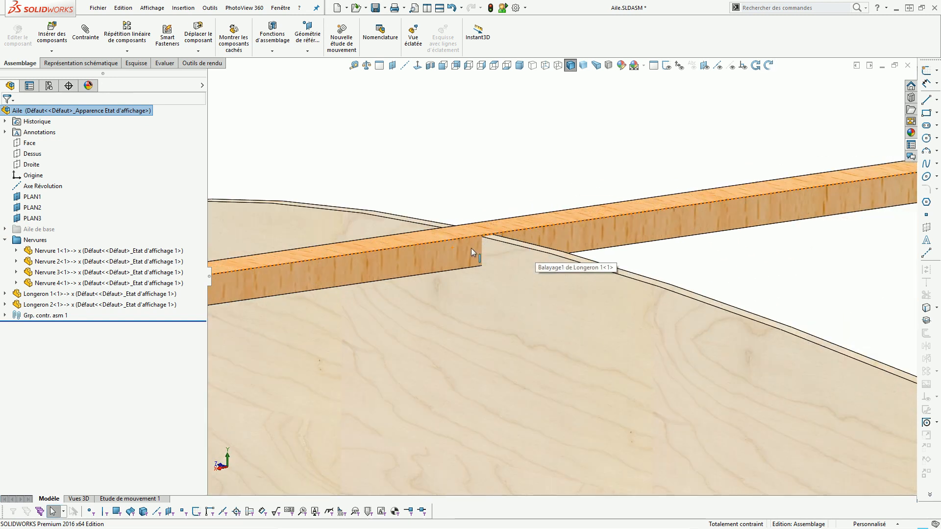
pyautogui.moveTo(488, 252); pyautogui.dragTo(480, 263, button='middle')
pyautogui.scroll(6, 510, 247)
pyautogui.scroll(-8, 535, 261)
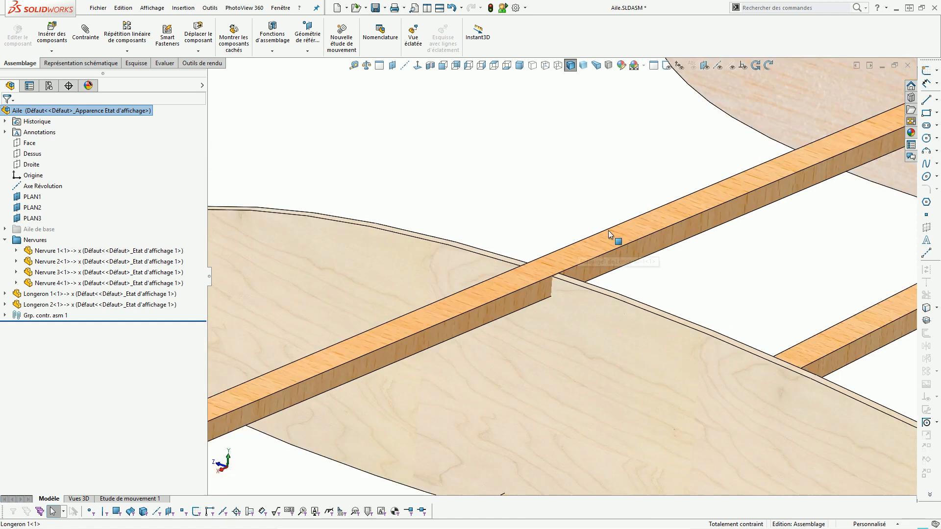
pyautogui.scroll(-4, 765, 210)
pyautogui.scroll(8, 744, 204)
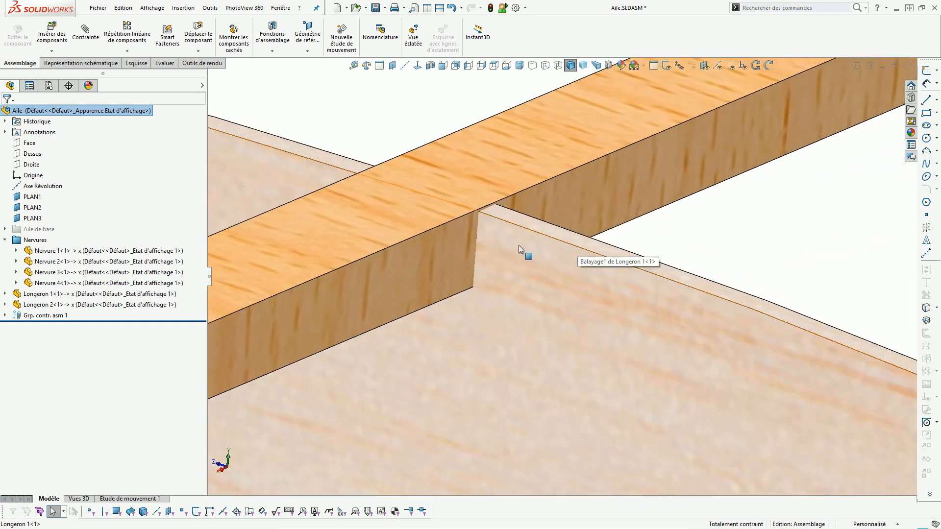
pyautogui.scroll(-12, 534, 242)
pyautogui.moveTo(649, 252); pyautogui.dragTo(731, 232, button='middle')
pyautogui.scroll(12, 769, 200)
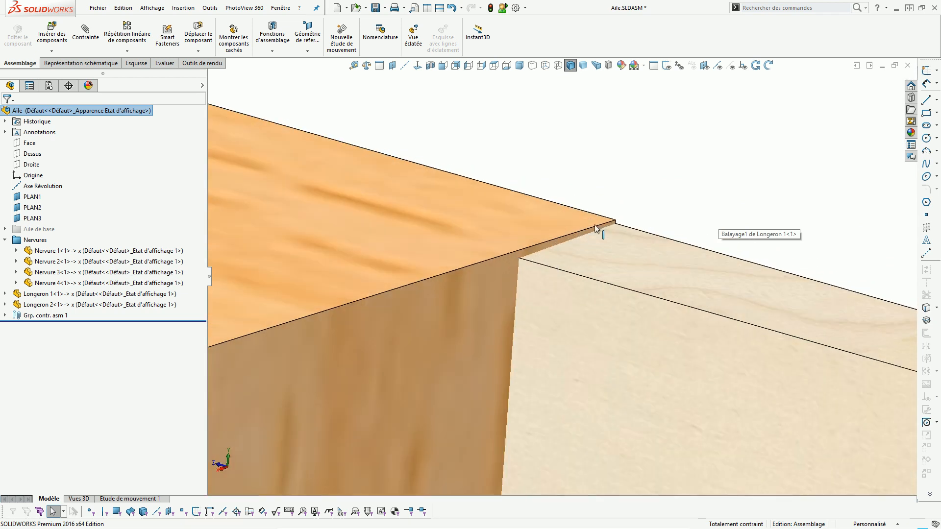
pyautogui.scroll(-10, 618, 227)
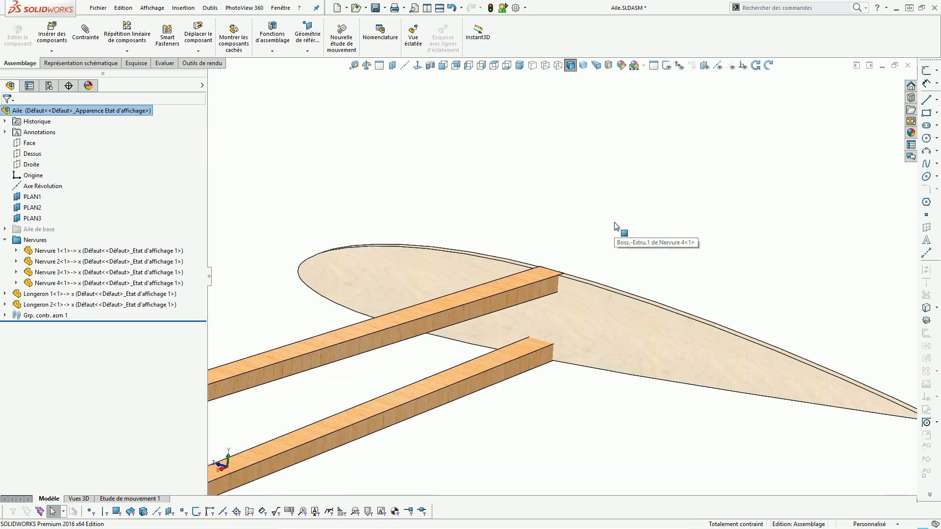
pyautogui.scroll(-8, 616, 227)
pyautogui.scroll(10, 370, 365)
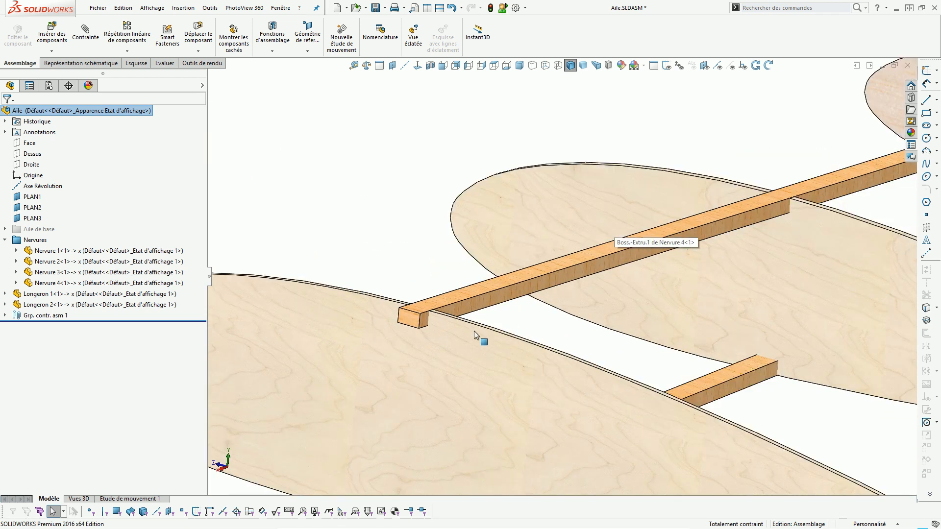
pyautogui.scroll(5, 424, 295)
pyautogui.scroll(6, 446, 256)
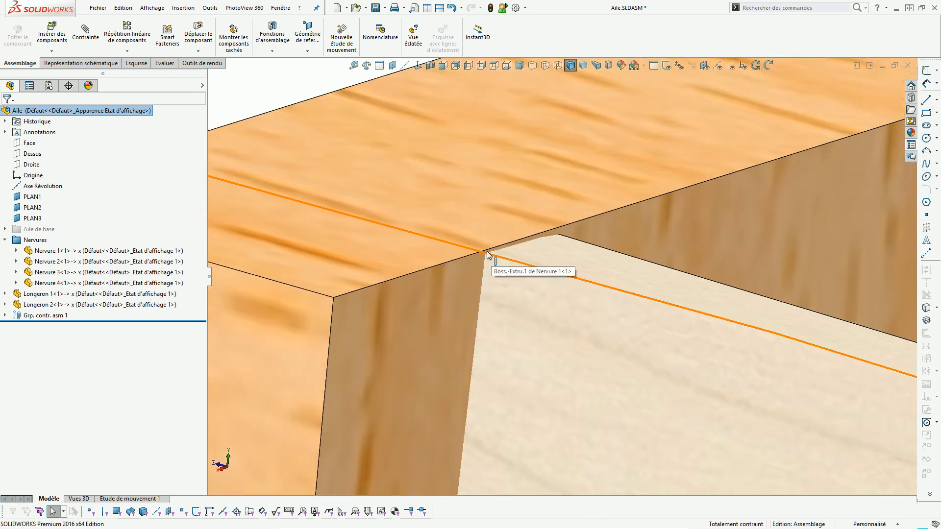
pyautogui.scroll(-12, 485, 248)
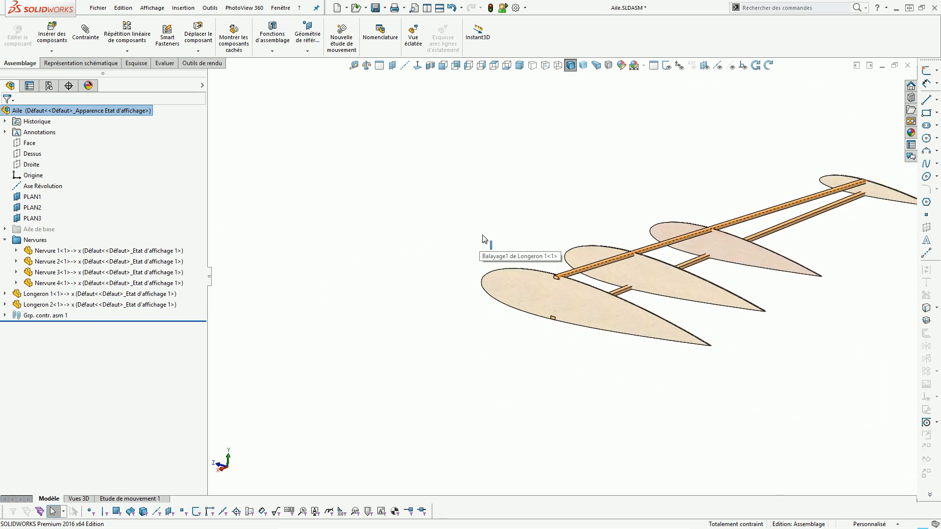
# Step: Inspect the whole rib and spar frame, checking where both spars pass through Nervure 1 and Nervure 2
pyautogui.scroll(8, 618, 267)
pyautogui.click(608, 271)
pyautogui.click(393, 346)
pyautogui.scroll(-10, 412, 304)
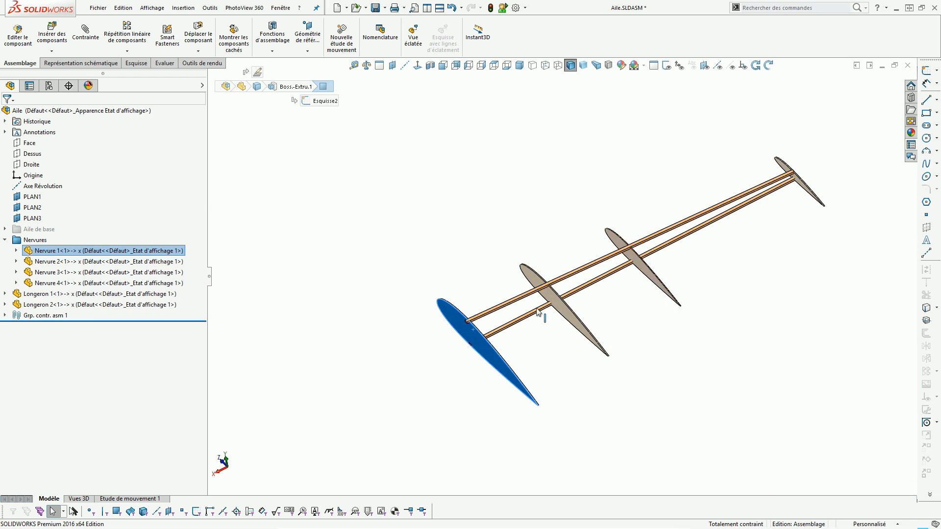
pyautogui.moveTo(643, 293)
pyautogui.mouseDown(button='middle')
pyautogui.moveTo(663, 266)
pyautogui.moveTo(660, 294)
pyautogui.moveTo(652, 280)
pyautogui.mouseUp(button='middle')
pyautogui.scroll(-2, 651, 278)
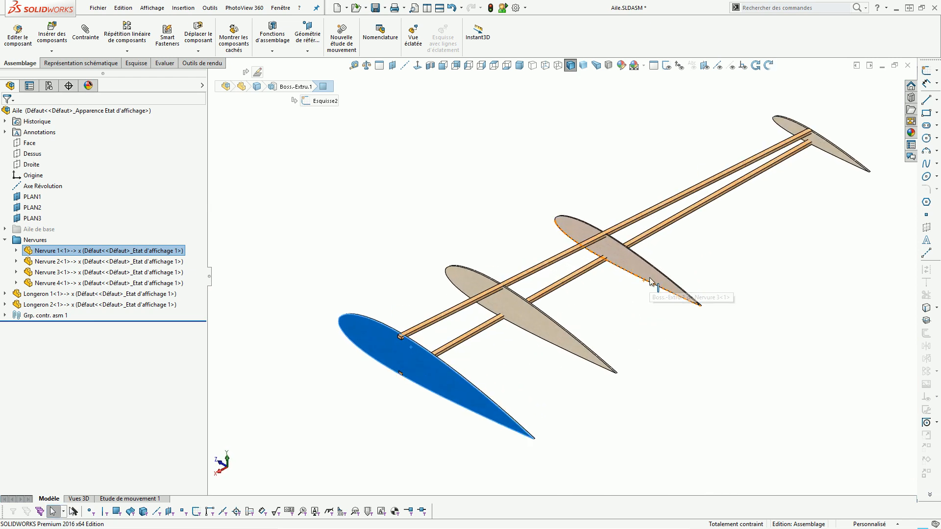
pyautogui.scroll(-1, 567, 293)
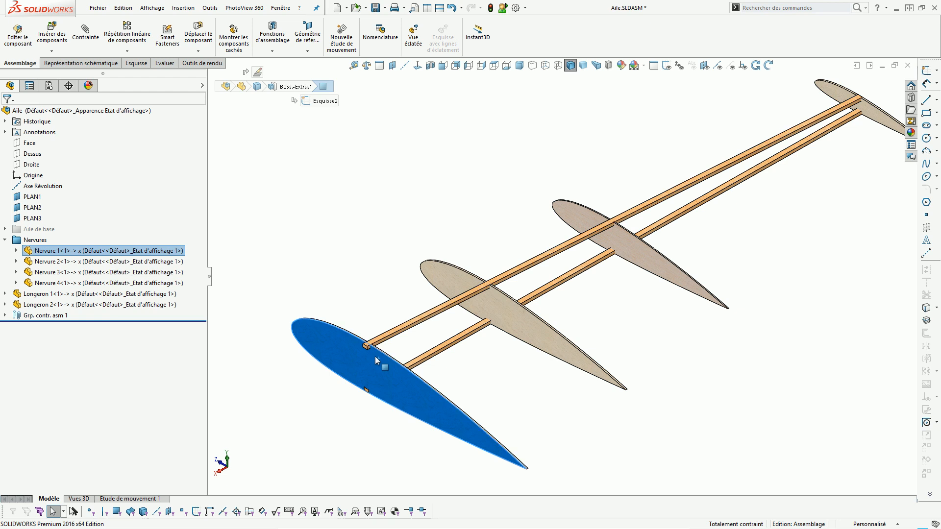
pyautogui.scroll(-3, 387, 362)
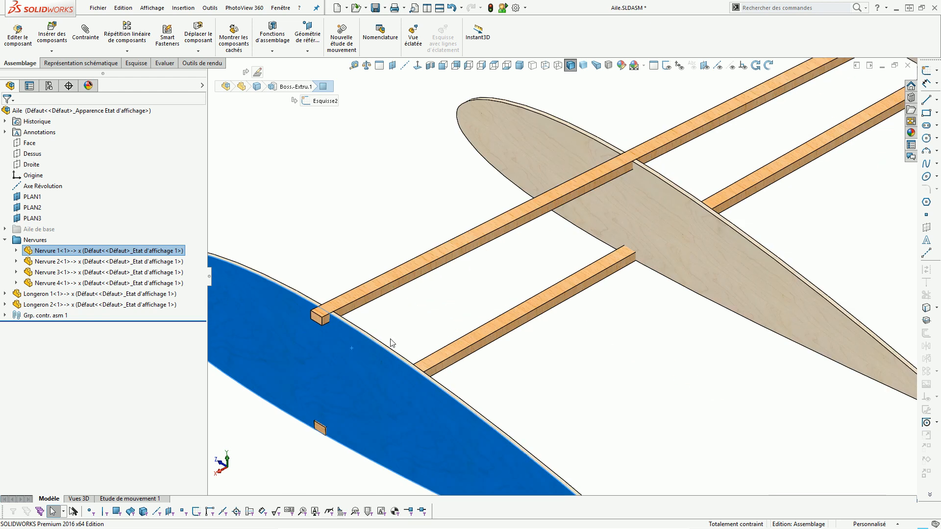
pyautogui.click(339, 312)
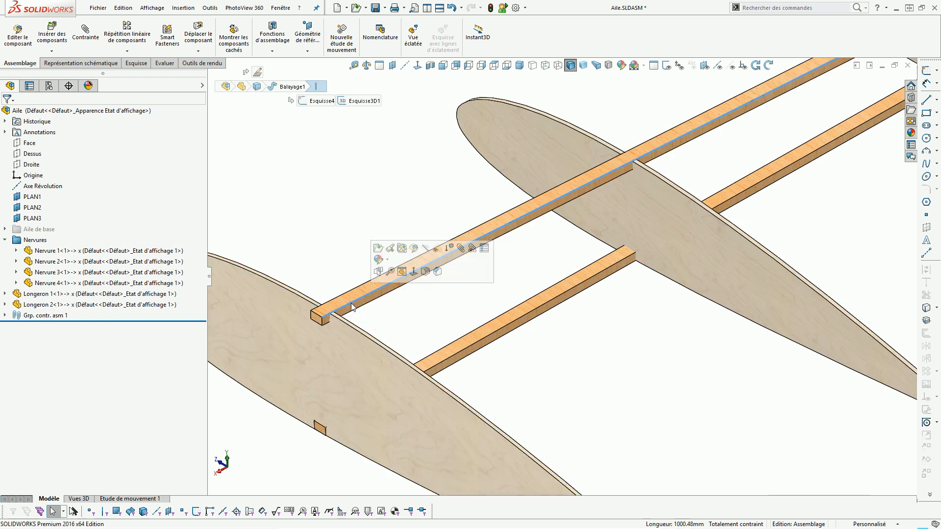
pyautogui.click(464, 360)
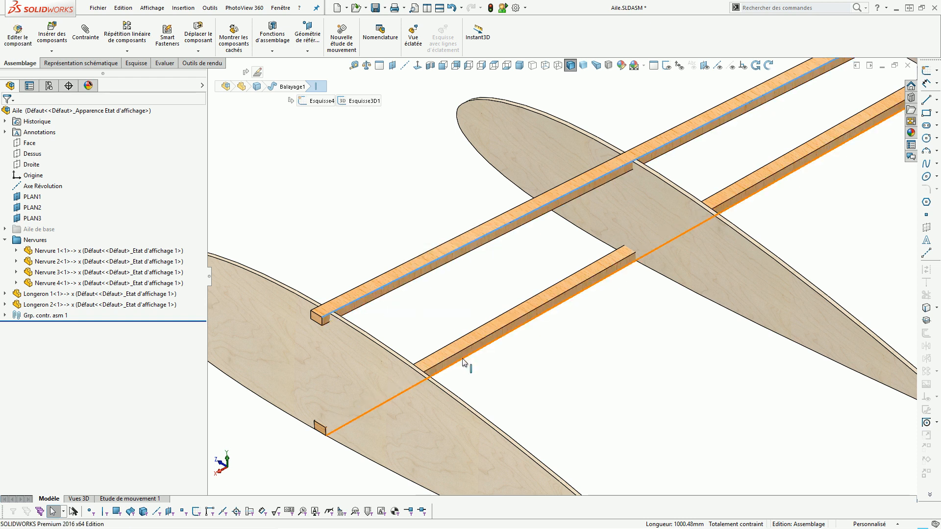
# Step: Examine the front edge of Longeron 1 and the lower edge of Longeron 2 where they run past the ribs
pyautogui.click(464, 362)
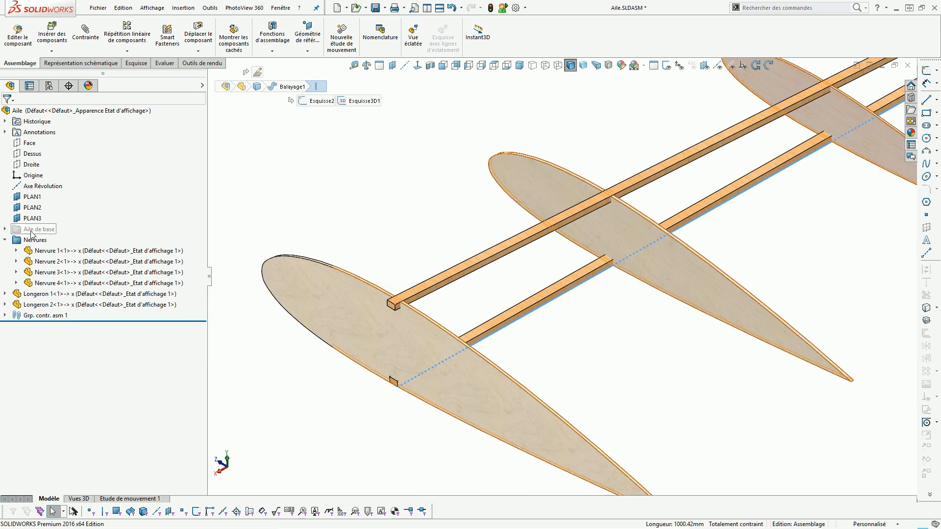
pyautogui.rightClick(32, 230)
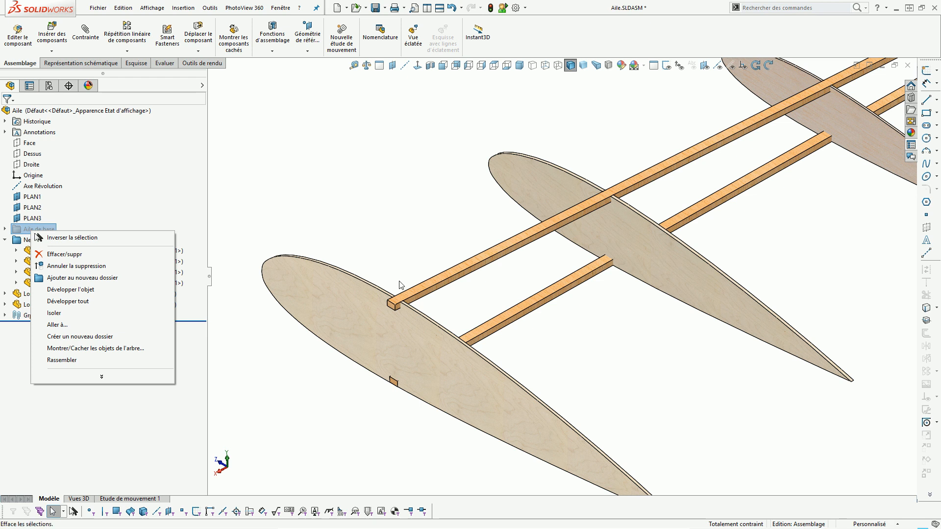
pyautogui.click(450, 272)
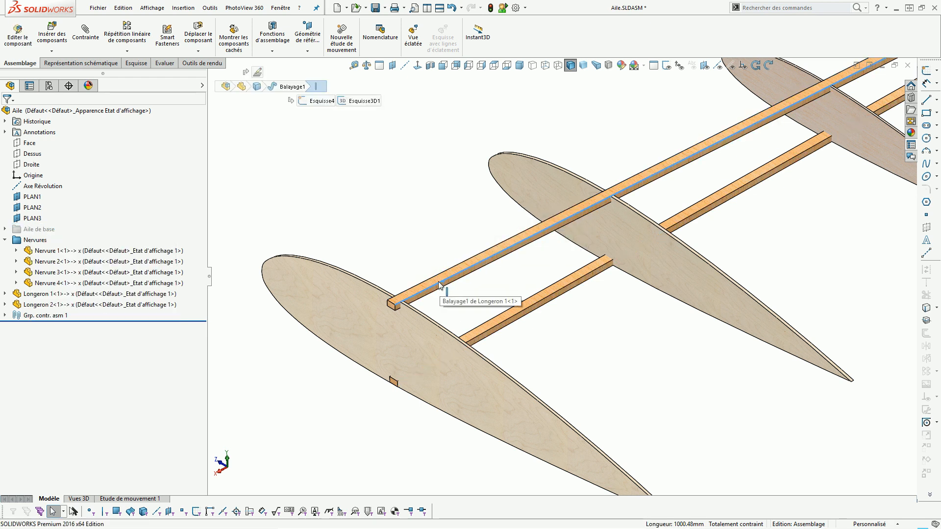
pyautogui.click(400, 212)
pyautogui.scroll(6, 423, 200)
pyautogui.scroll(-4, 725, 263)
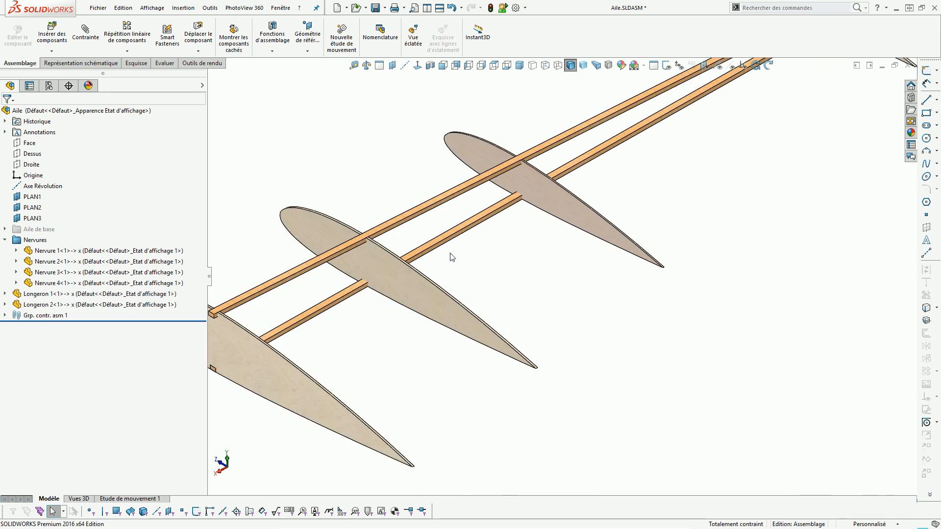
pyautogui.scroll(3, 452, 257)
pyautogui.scroll(-3, 376, 303)
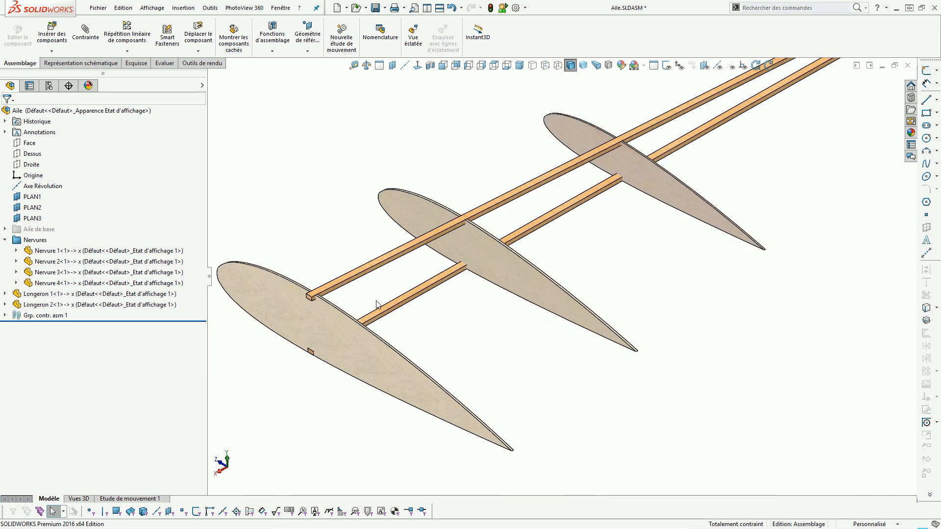
# Step: Insert a new part into the wing assembly and start its first sketch
pyautogui.click(47, 51)
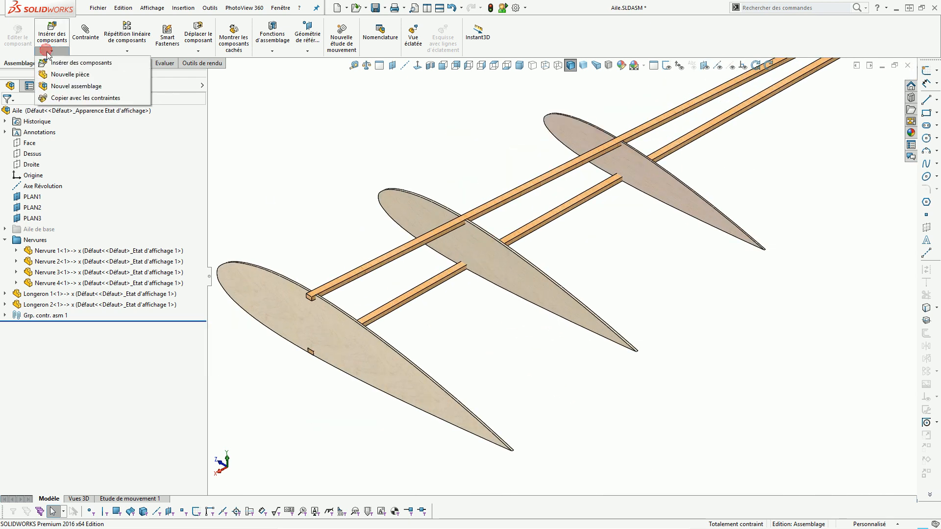
pyautogui.click(59, 74)
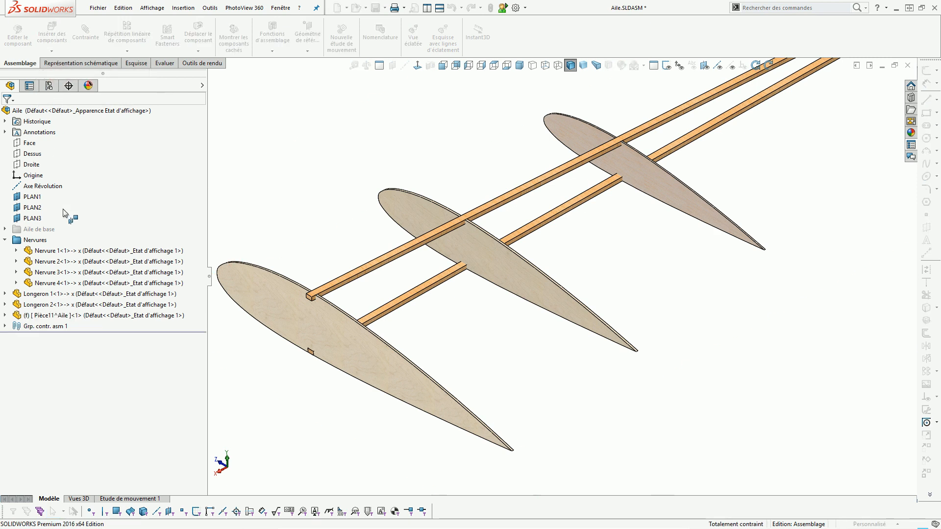
pyautogui.scroll(-5, 353, 277)
pyautogui.click(407, 275)
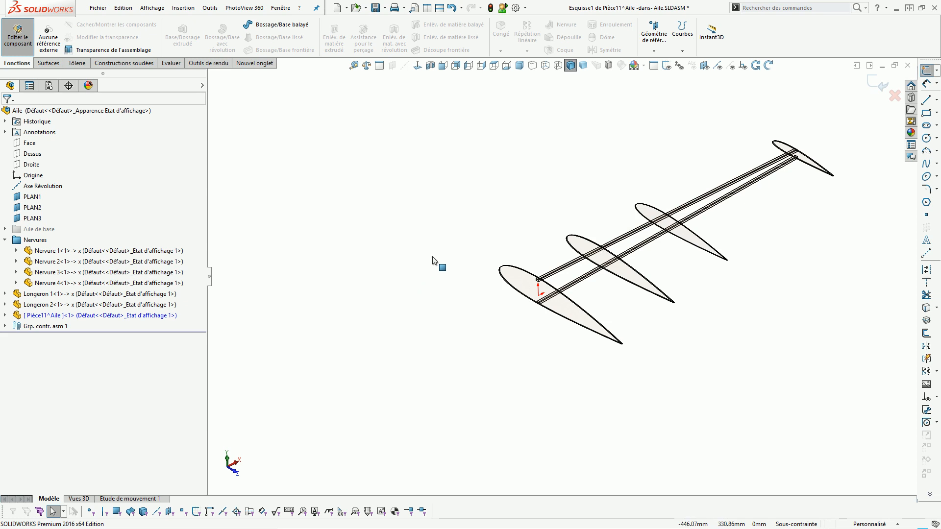
# Step: Convert one long edge of Longeron 1 and the lower long edge of Longeron 2 into sketch lines
pyautogui.scroll(-6, 539, 260)
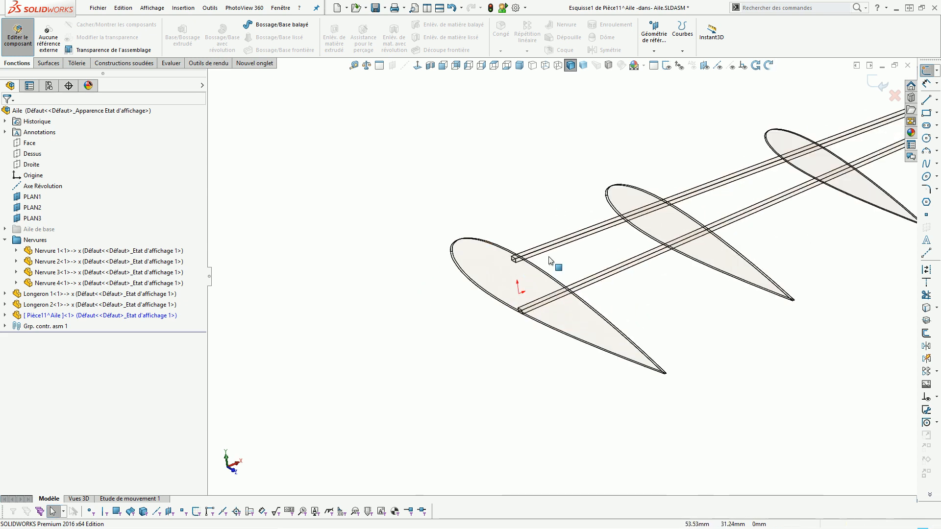
pyautogui.scroll(-4, 535, 249)
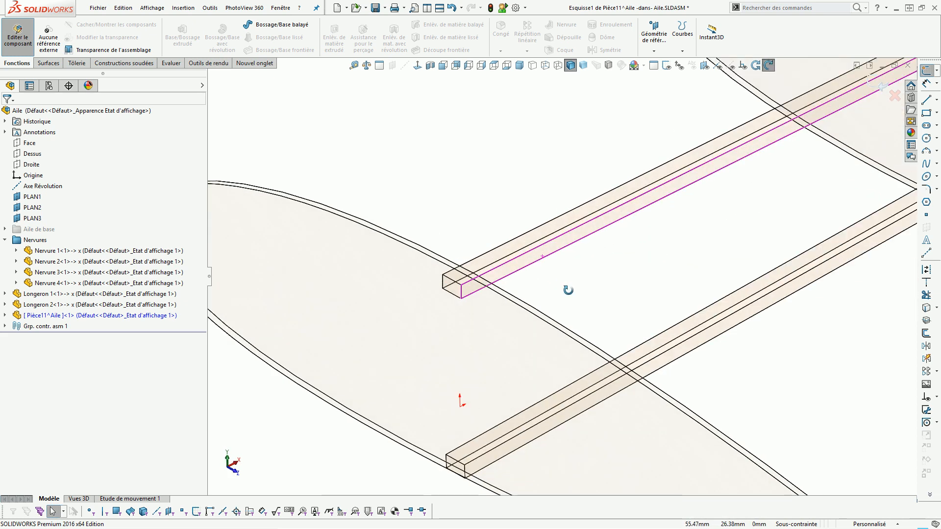
pyautogui.click(516, 242)
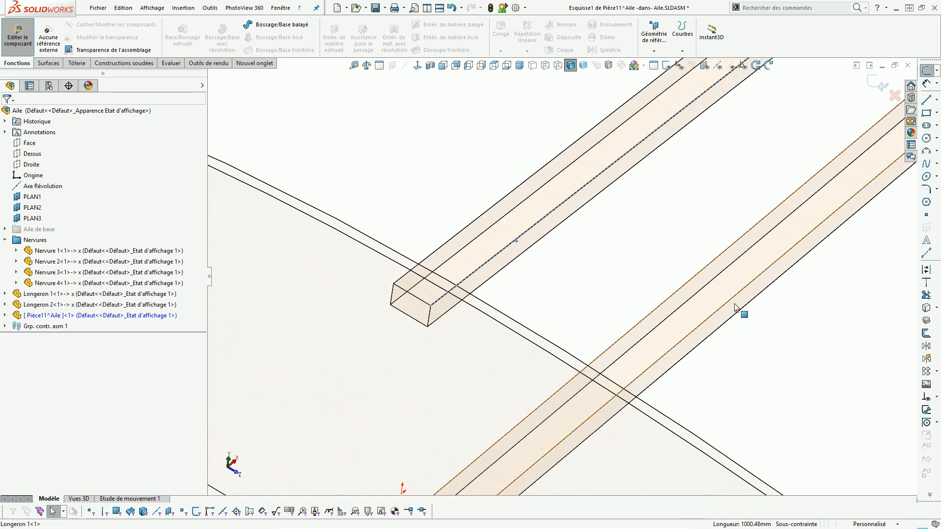
pyautogui.click(926, 309)
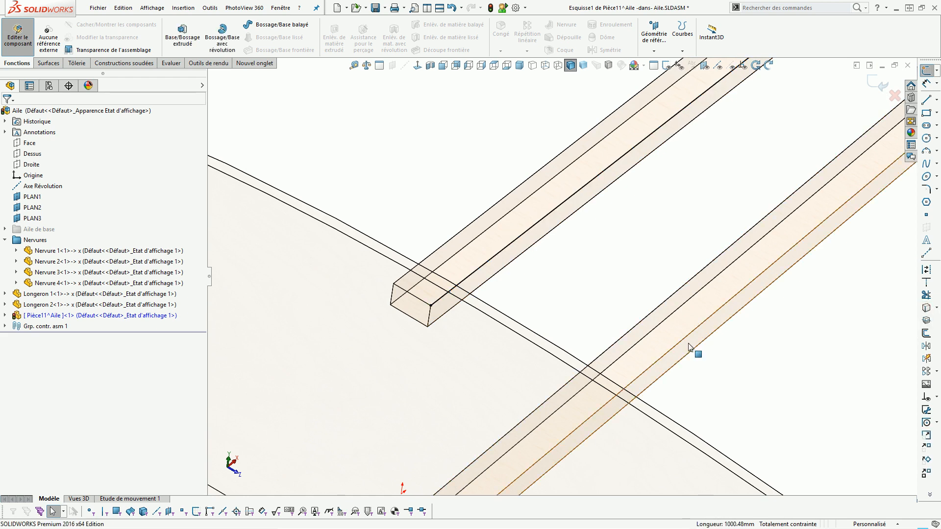
pyautogui.click(684, 362)
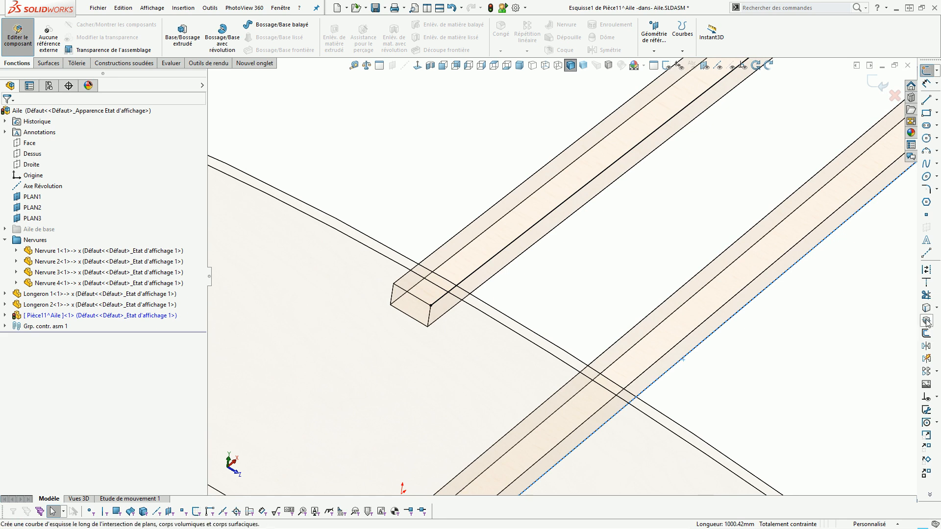
pyautogui.click(813, 319)
pyautogui.scroll(5, 624, 300)
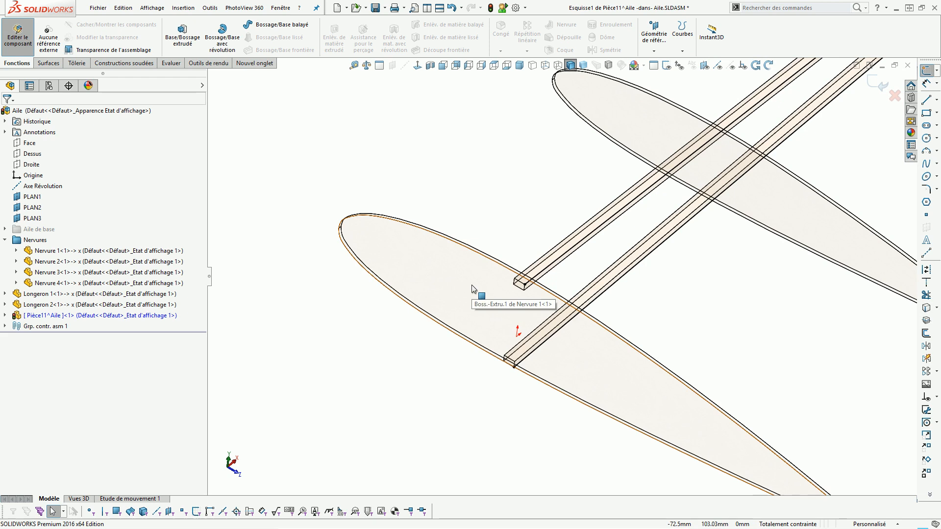
# Step: Add the intersection curve between the side face of Nervure 1 and the sketch plane
pyautogui.click(473, 286)
pyautogui.moveTo(448, 272)
pyautogui.mouseDown(button='middle')
pyautogui.moveTo(393, 276)
pyautogui.moveTo(435, 265)
pyautogui.mouseUp(button='middle')
pyautogui.click(926, 321)
# Step: Add the intersection curve between the side face of Nervure 3 and the sketch plane
pyautogui.scroll(1, 693, 319)
pyautogui.scroll(3, 695, 322)
pyautogui.moveTo(685, 287); pyautogui.dragTo(680, 216, button='middle')
pyautogui.scroll(-5, 678, 207)
pyautogui.moveTo(570, 233); pyautogui.dragTo(605, 235, button='middle')
pyautogui.click(531, 215)
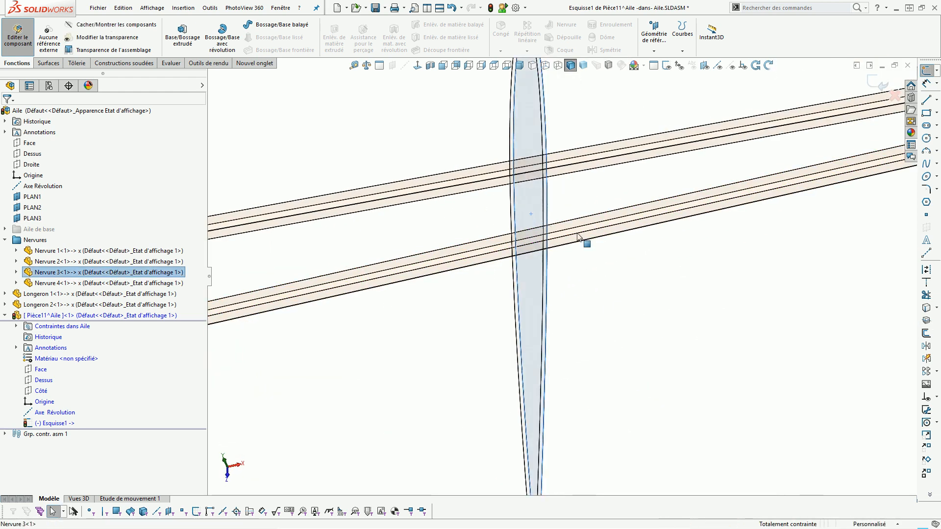
pyautogui.click(927, 310)
pyautogui.click(536, 208)
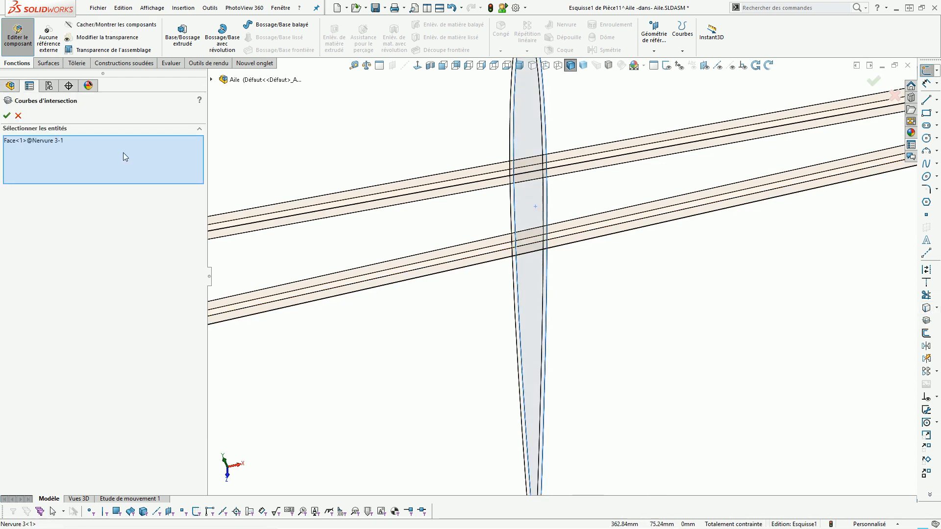
pyautogui.click(7, 117)
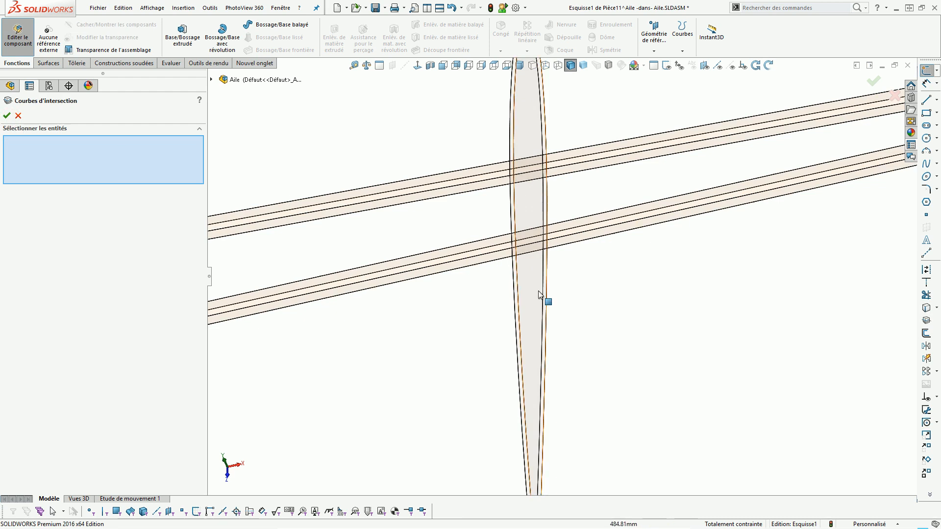
pyautogui.press('f')
pyautogui.moveTo(637, 321)
pyautogui.mouseDown(button='middle')
pyautogui.moveTo(667, 266)
pyautogui.moveTo(695, 273)
pyautogui.moveTo(665, 284)
pyautogui.mouseUp(button='middle')
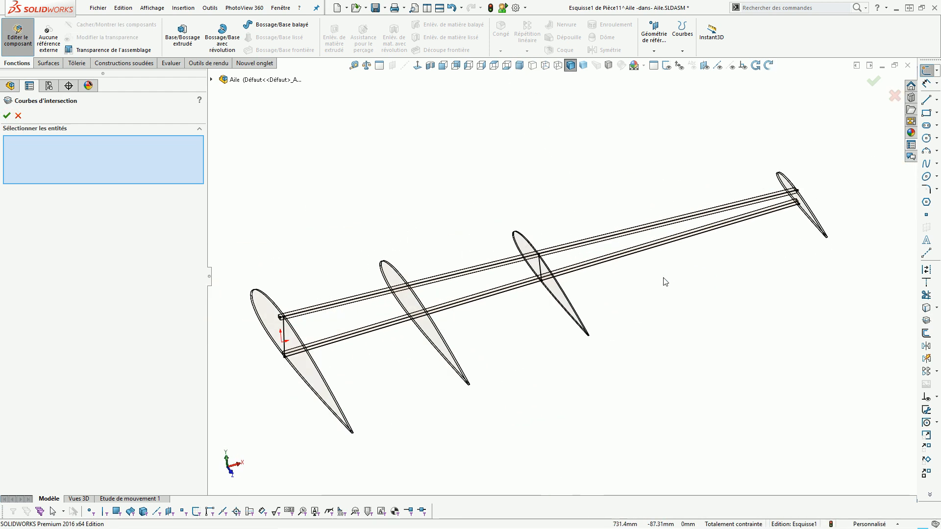
pyautogui.click(873, 81)
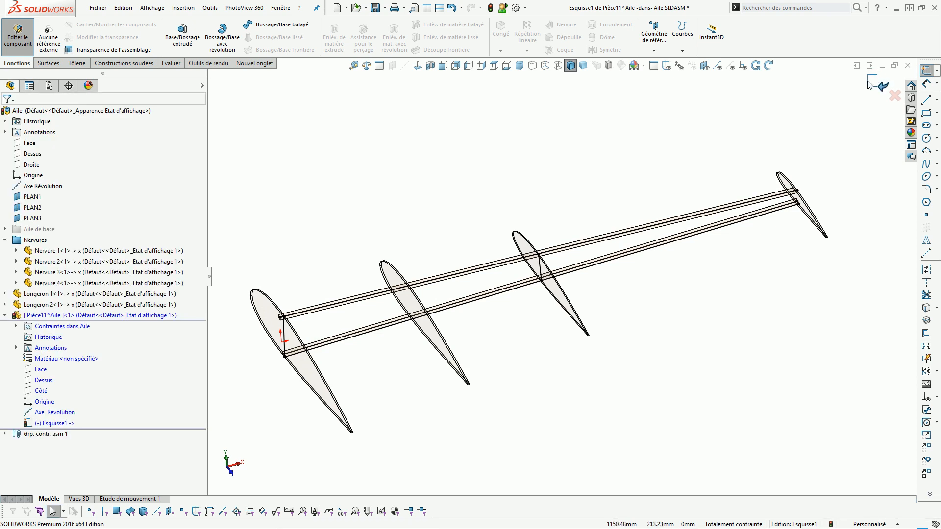
# Step: Finish the sketch, return to the assembly and rename the new part Longeron 3
pyautogui.click(868, 81)
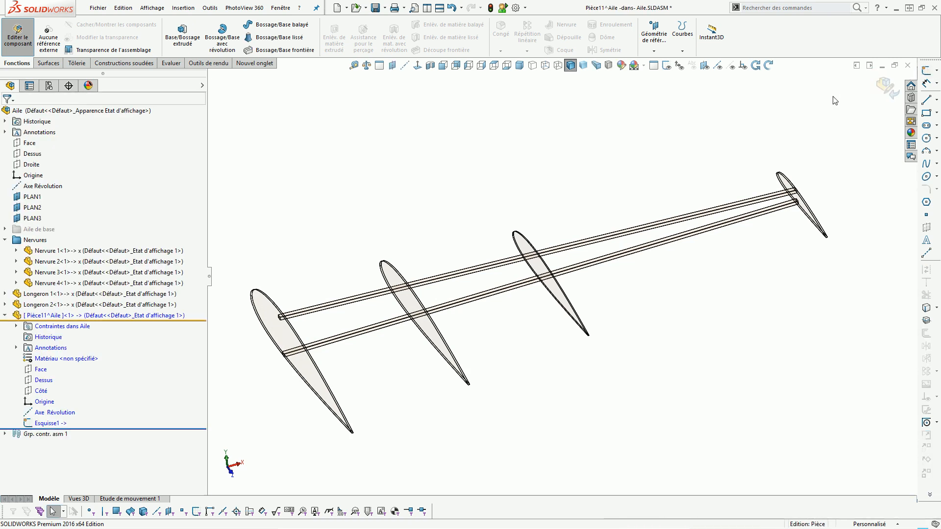
pyautogui.click(886, 87)
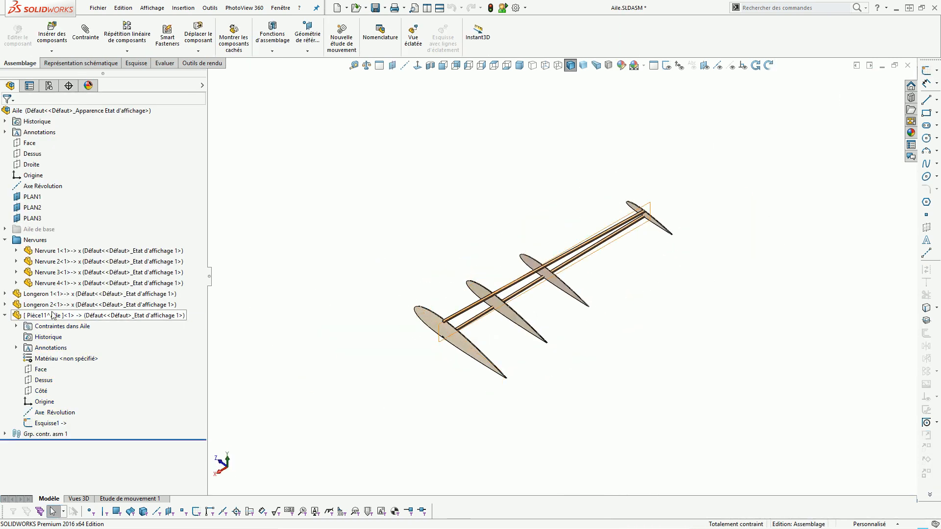
pyautogui.click(31, 319)
pyautogui.click(31, 318)
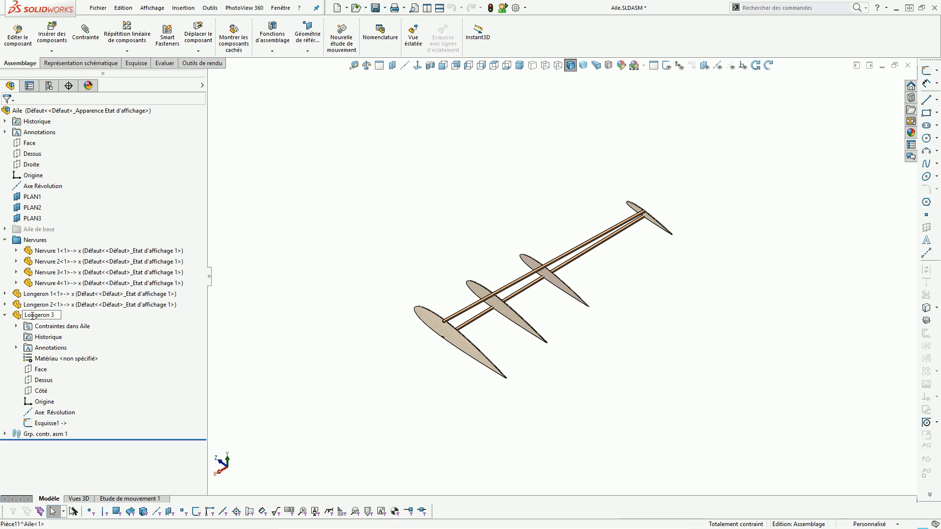
pyautogui.press('Return')
# Step: Save the Longeron 3 part to an external file
pyautogui.rightClick(51, 317)
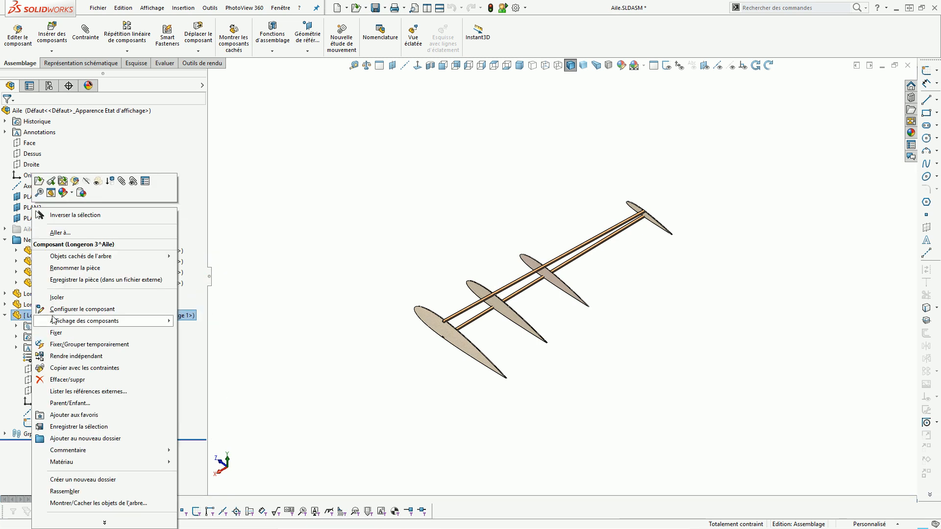
pyautogui.click(66, 279)
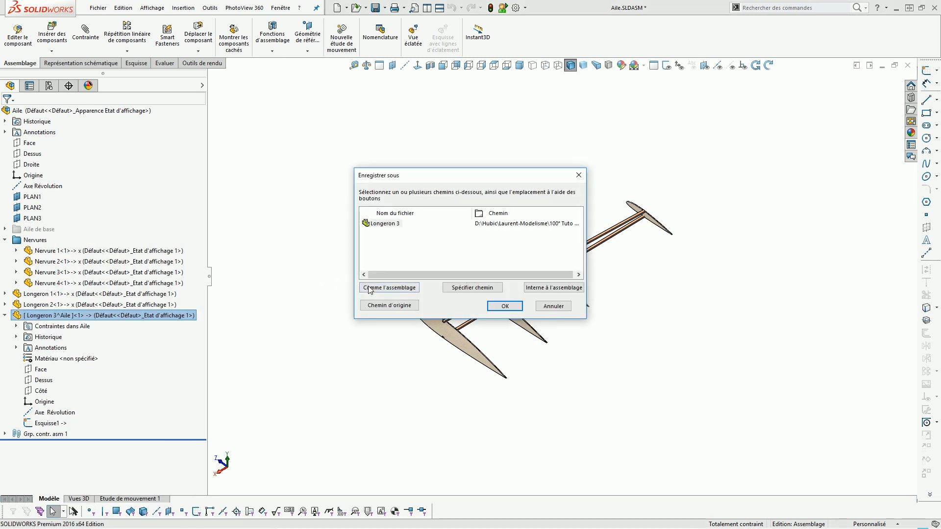
pyautogui.click(504, 307)
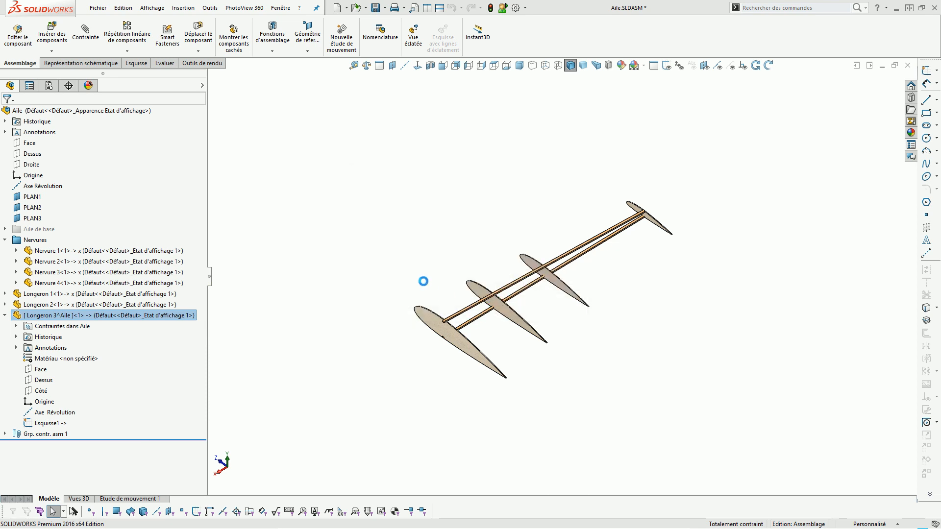
pyautogui.click(402, 273)
# Step: Open Longeron 3 in its own window and break all external references of Esquisse1
pyautogui.click(41, 319)
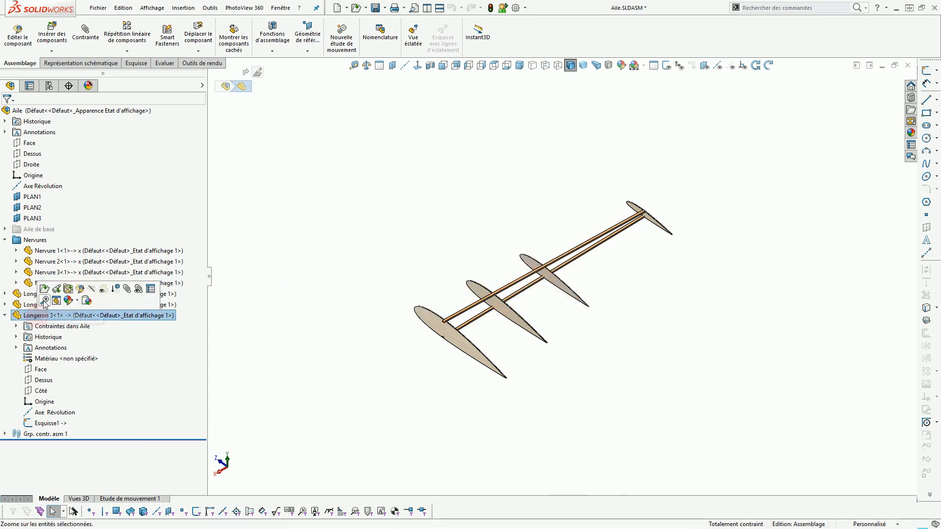
pyautogui.click(121, 296)
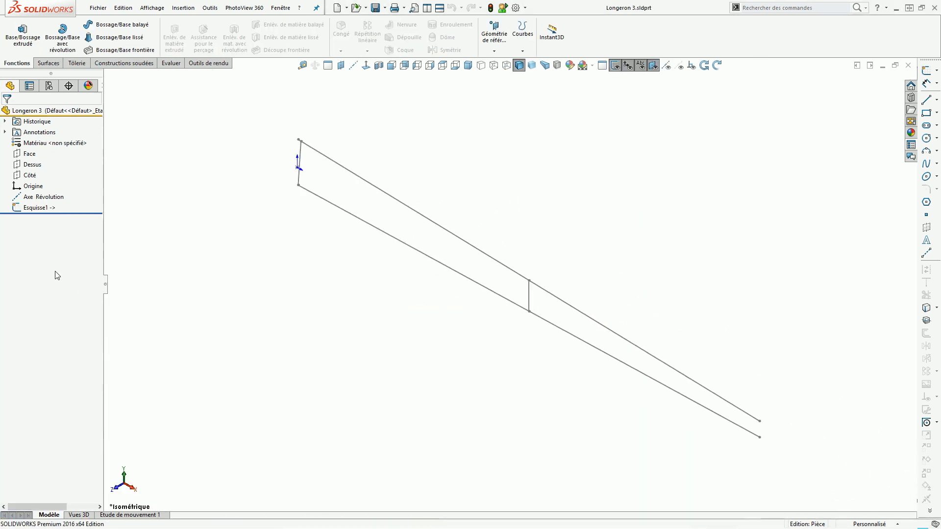
pyautogui.rightClick(36, 210)
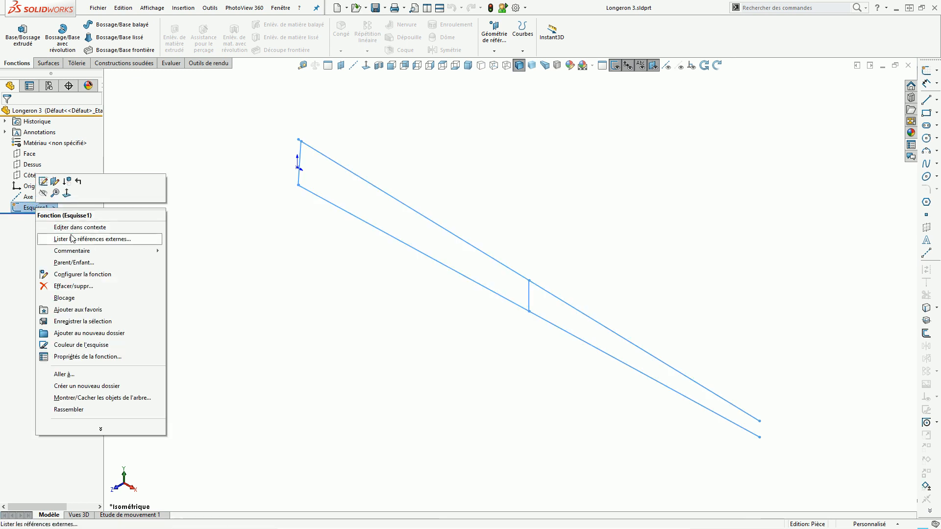
pyautogui.click(72, 239)
pyautogui.click(353, 333)
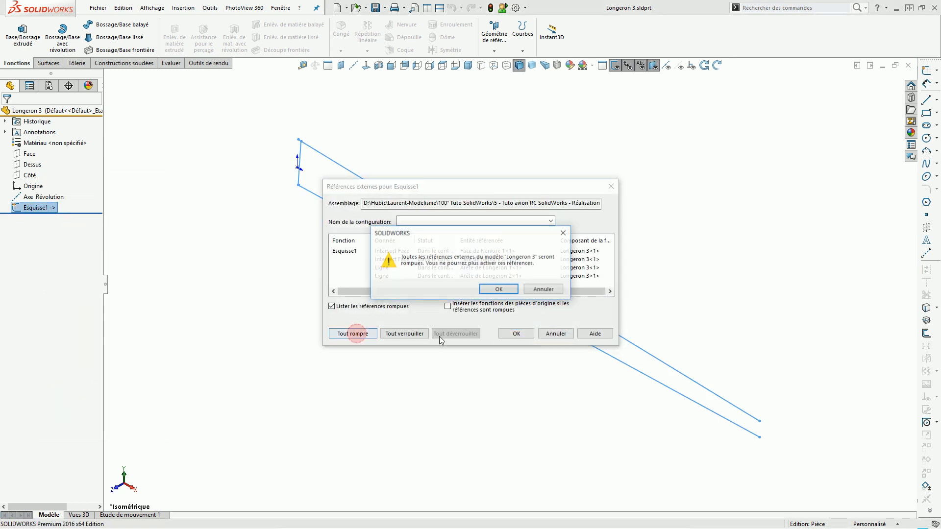
pyautogui.click(506, 288)
pyautogui.click(512, 334)
pyautogui.click(347, 302)
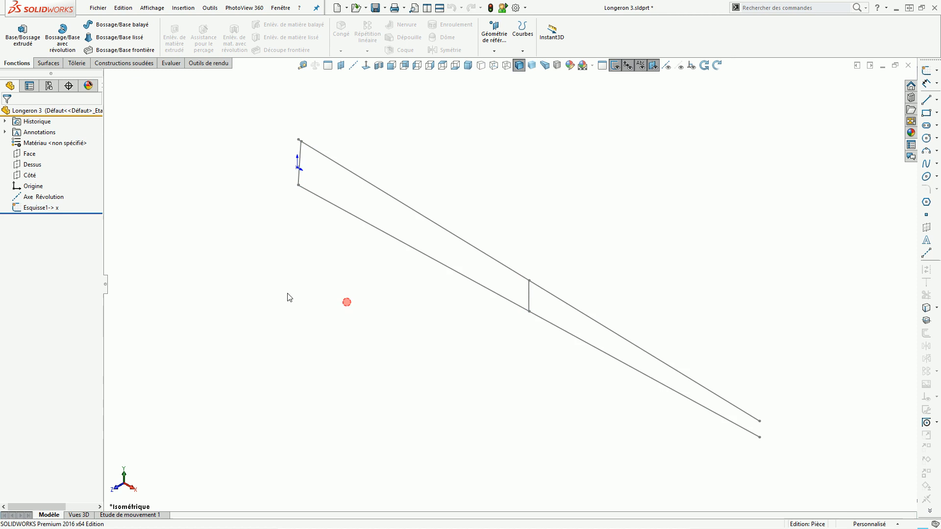
# Step: Edit Esquisse1 and trim the short overhang of the upper line beyond the Nervure 1 line
pyautogui.click(42, 210)
pyautogui.click(47, 188)
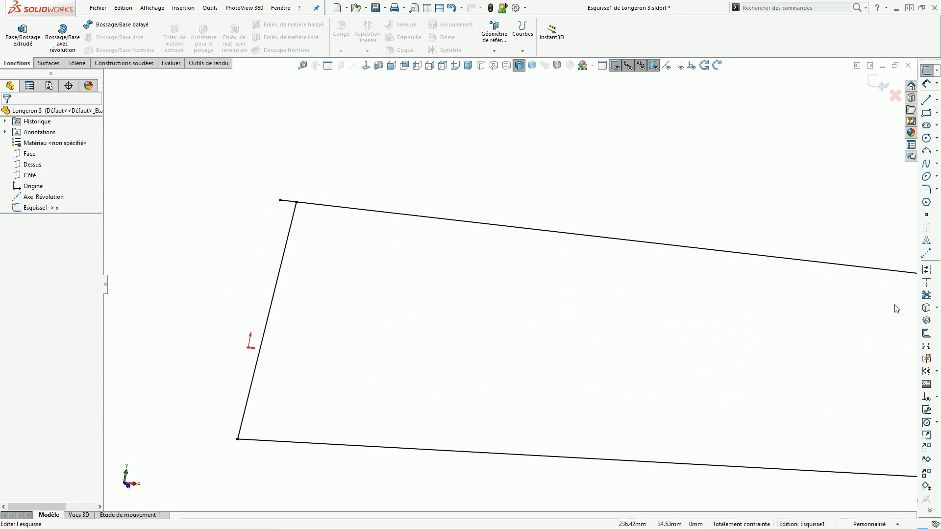
pyautogui.click(927, 295)
pyautogui.scroll(-3, 305, 204)
pyautogui.click(290, 162)
# Step: Try to trim the lines at the lower corner of the profile by Nervure 1
pyautogui.scroll(5, 353, 362)
pyautogui.scroll(-4, 402, 367)
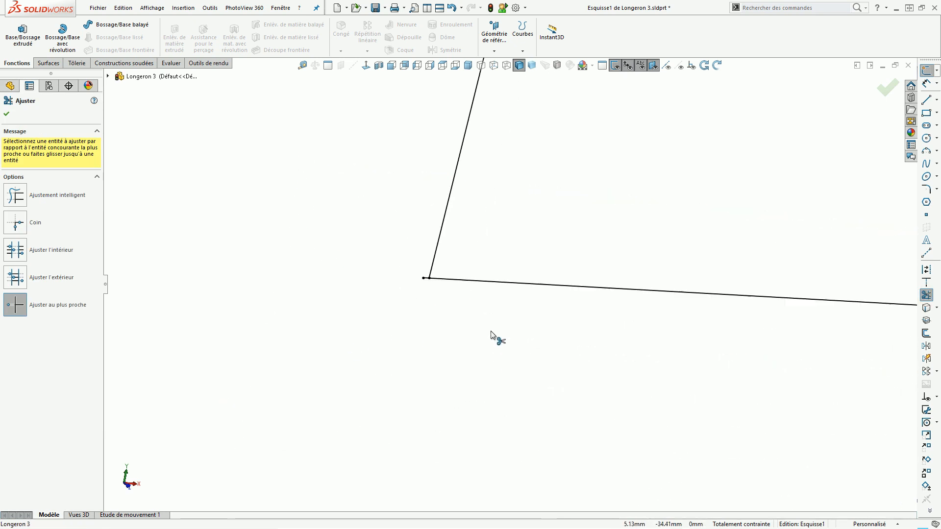
pyautogui.click(437, 261)
pyautogui.scroll(-1, 372, 243)
pyautogui.hotkey('ctrl', 'z')
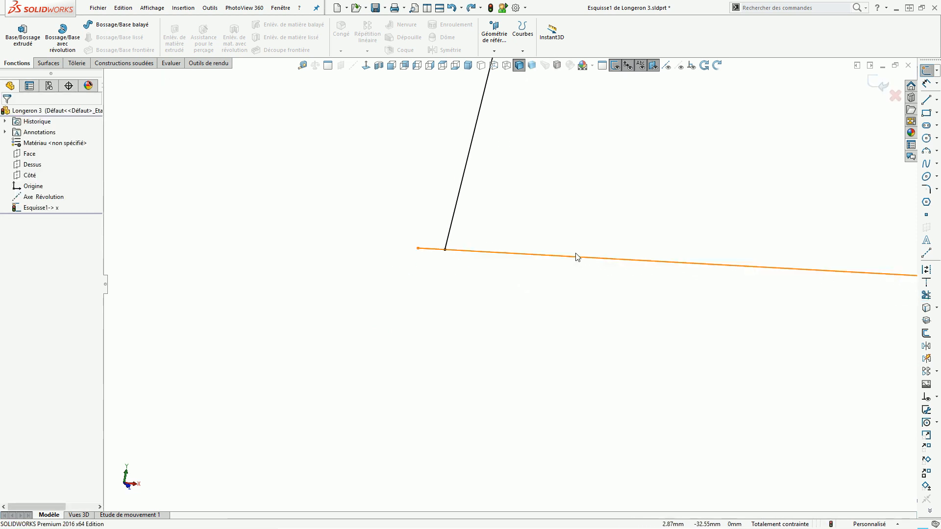
# Step: Try to extend the lines at the lower corner of the profile by Nervure 1
pyautogui.click(926, 283)
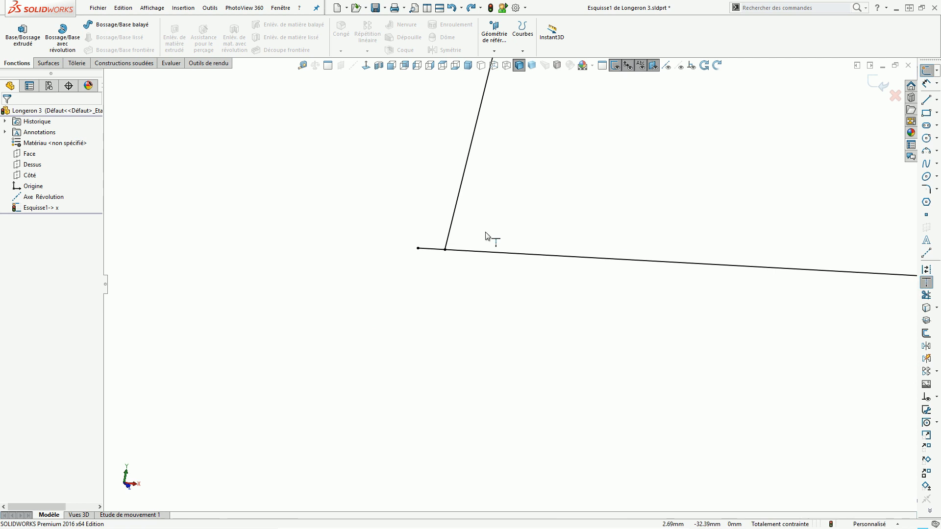
pyautogui.click(448, 234)
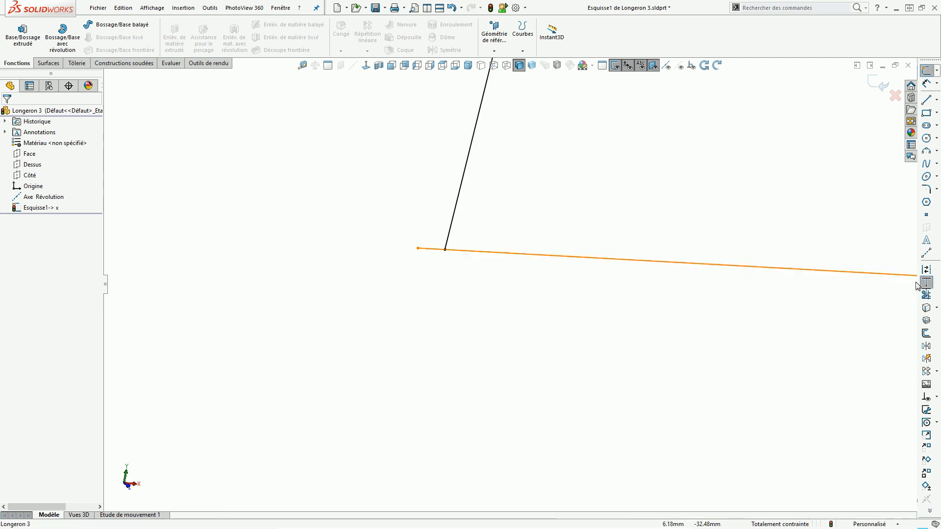
pyautogui.click(424, 248)
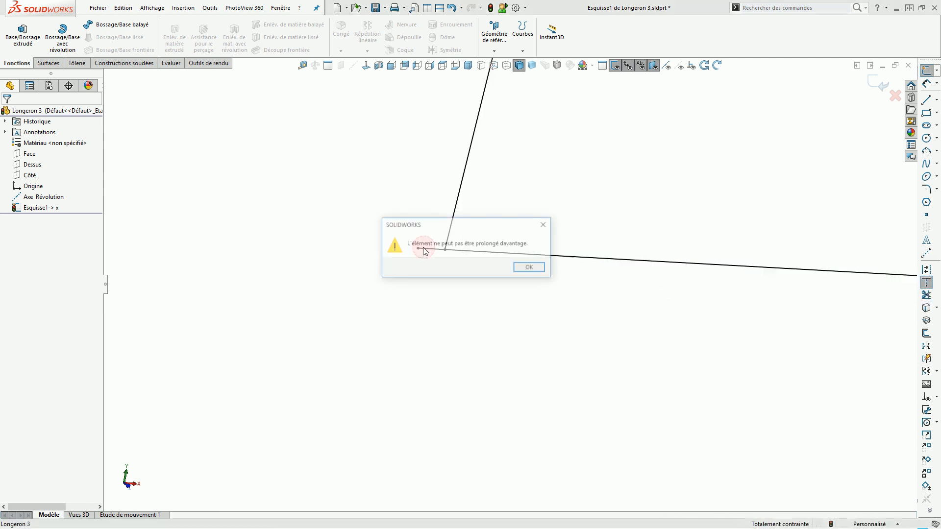
pyautogui.click(525, 268)
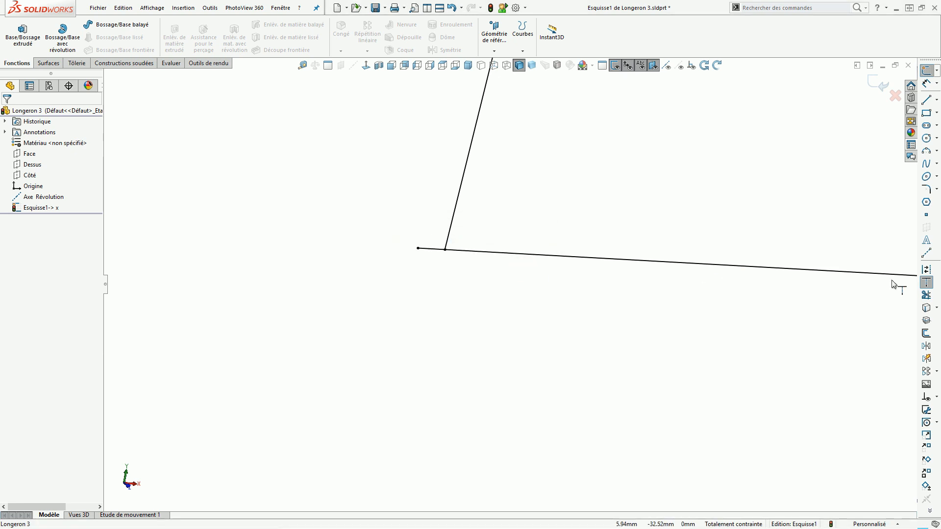
# Step: Trim the short overhang of the lower line beyond the Nervure 1 line
pyautogui.click(927, 295)
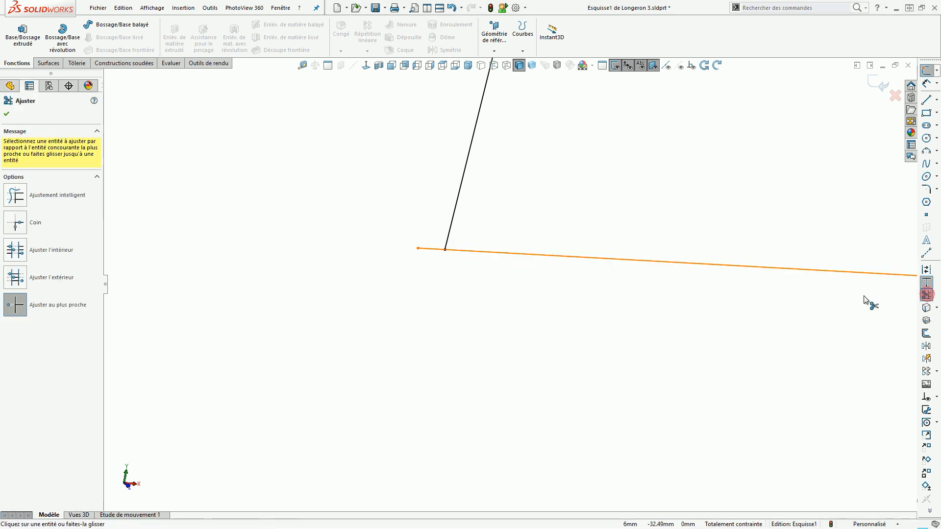
pyautogui.click(425, 249)
pyautogui.scroll(20, 376, 226)
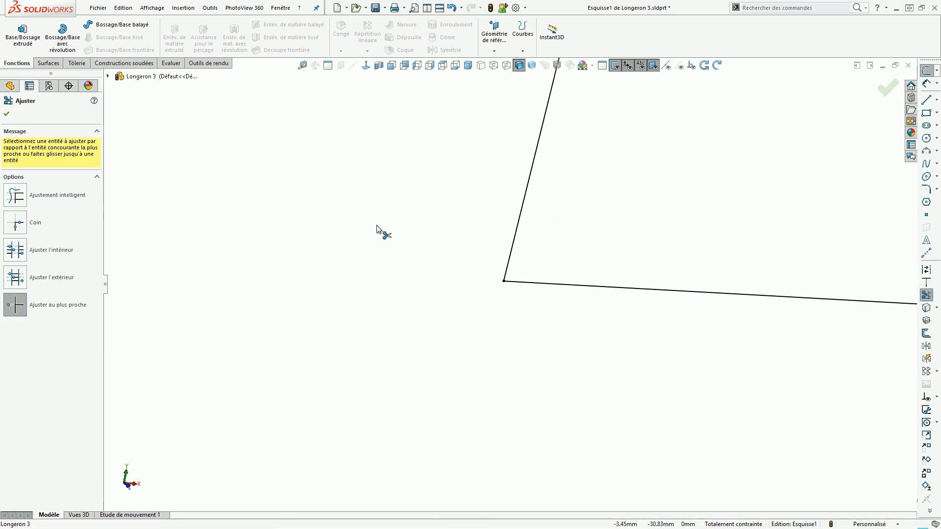
# Step: Undo the trims in Esquisse1 to bring back the upper line, and rebuild the part to leave the sketch
pyautogui.scroll(-4, 655, 286)
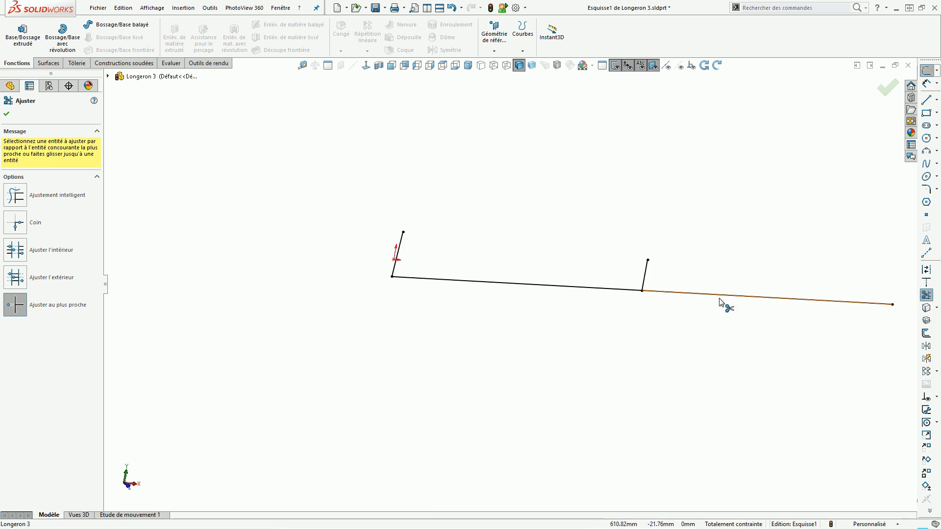
pyautogui.press('Escape')
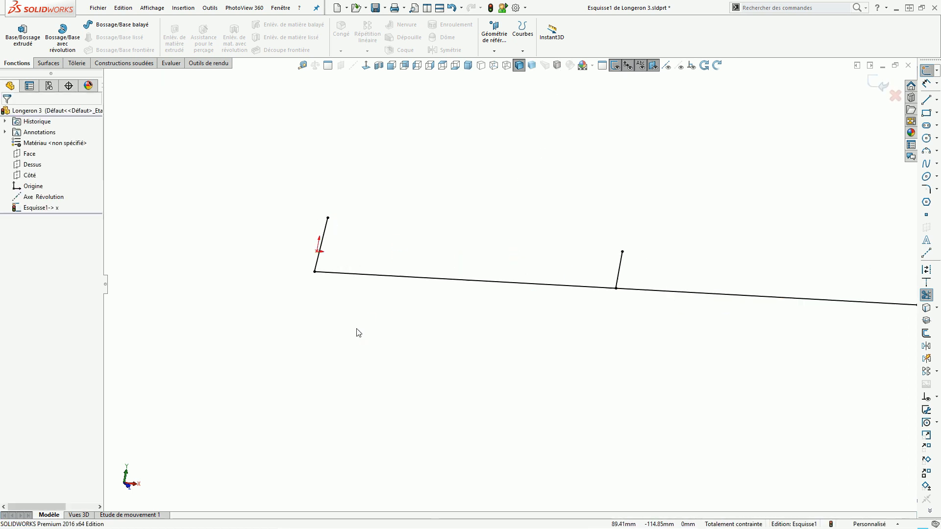
pyautogui.hotkey('ctrl', 'z')
pyautogui.hotkey('ctrl', 'b')
pyautogui.scroll(-2, 380, 311)
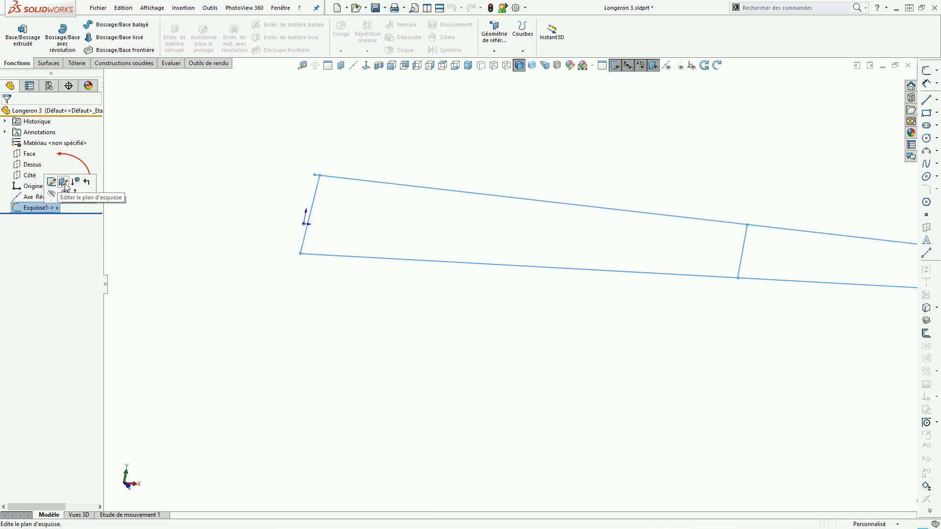
# Step: Edit Esquisse1 again and extend the Nervure 1 and Nervure 3 lines to the upper and lower profile lines
pyautogui.click(51, 182)
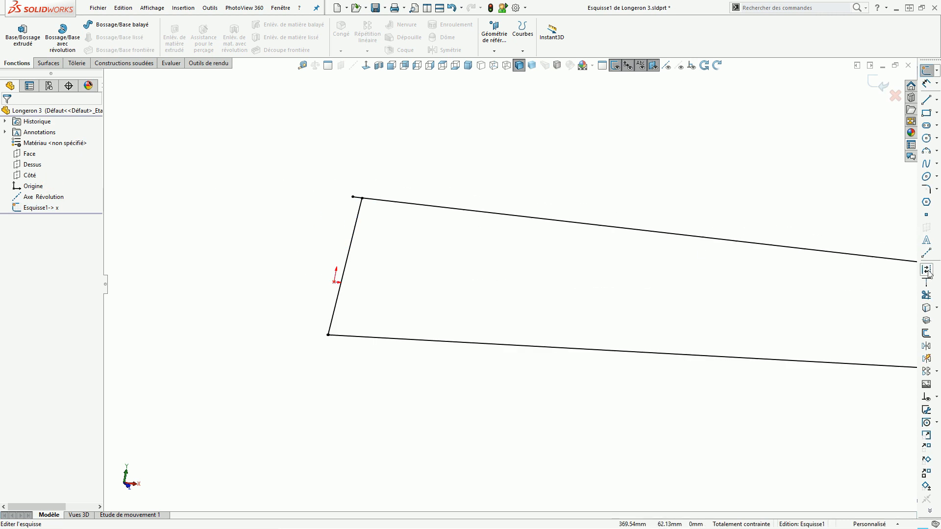
pyautogui.click(927, 283)
pyautogui.click(358, 212)
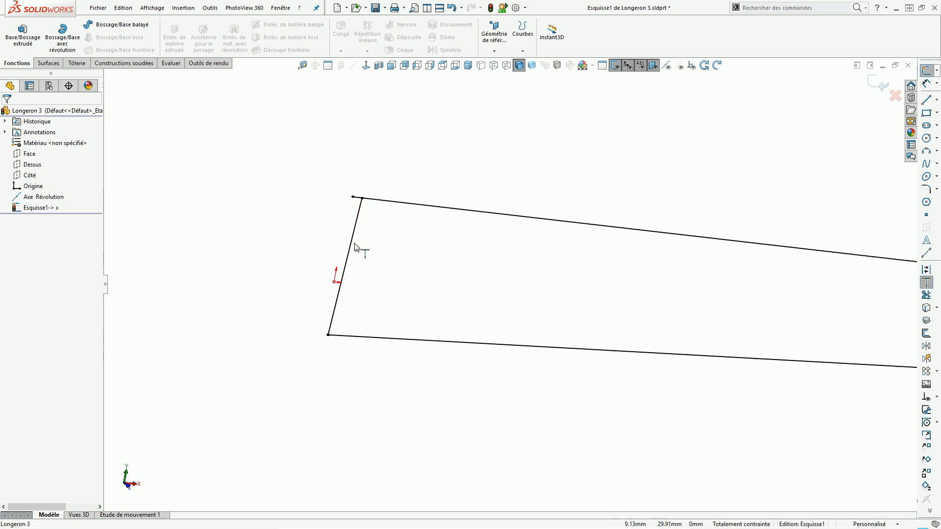
pyautogui.scroll(5, 449, 312)
pyautogui.scroll(-6, 686, 300)
pyautogui.click(507, 231)
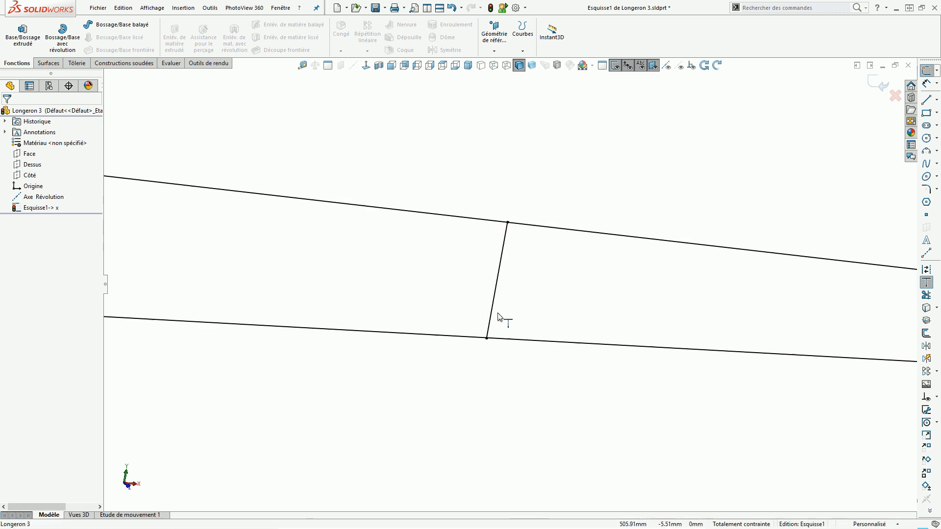
pyautogui.click(490, 327)
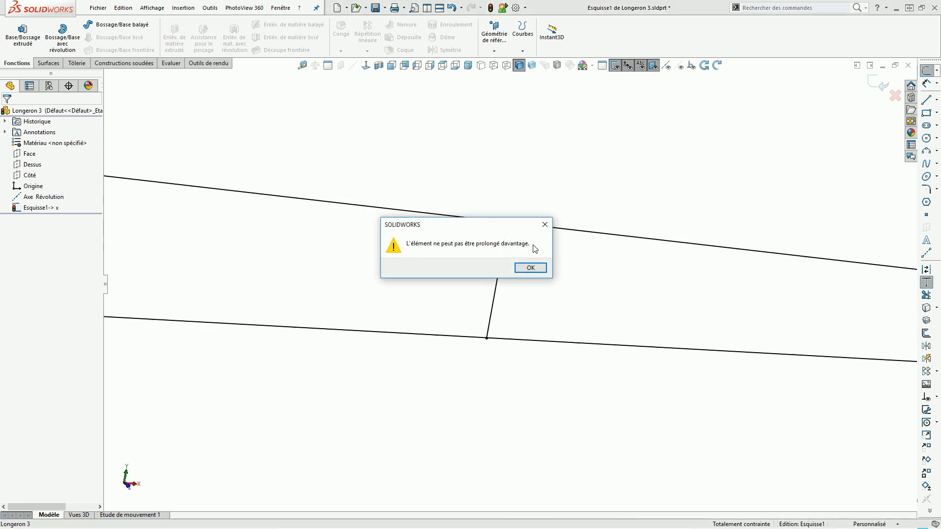
pyautogui.click(524, 269)
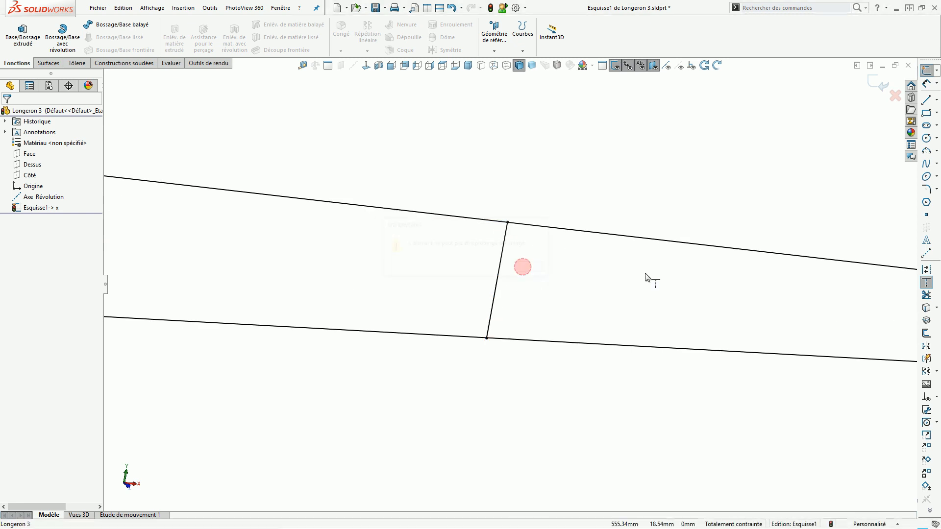
# Step: Trim away the lower and upper profile lines beyond the Nervure 3 line
pyautogui.click(926, 294)
pyautogui.click(595, 343)
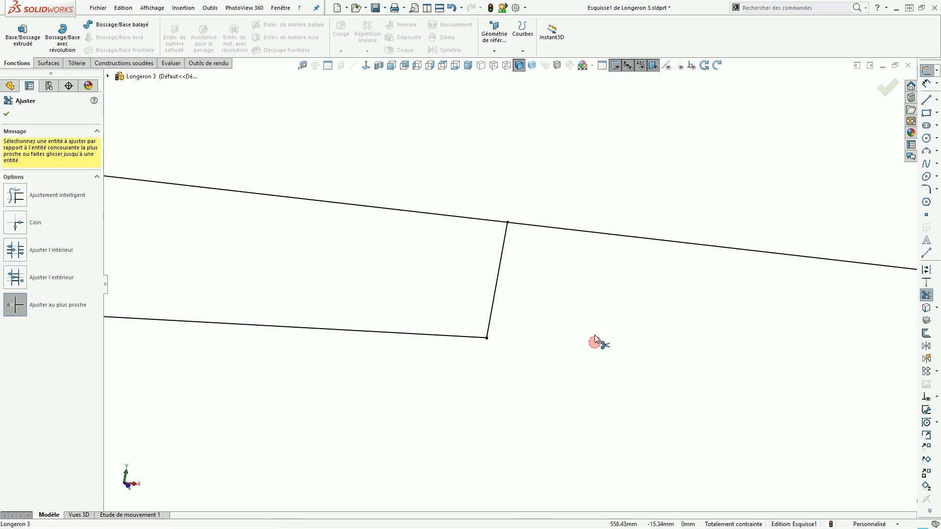
pyautogui.click(597, 233)
# Step: Trim the short overhangs of the upper and lower lines beyond the Nervure 1 line
pyautogui.scroll(8, 601, 277)
pyautogui.scroll(-5, 362, 249)
pyautogui.scroll(-5, 374, 276)
pyautogui.click(388, 269)
pyautogui.scroll(7, 398, 286)
pyautogui.scroll(-10, 503, 376)
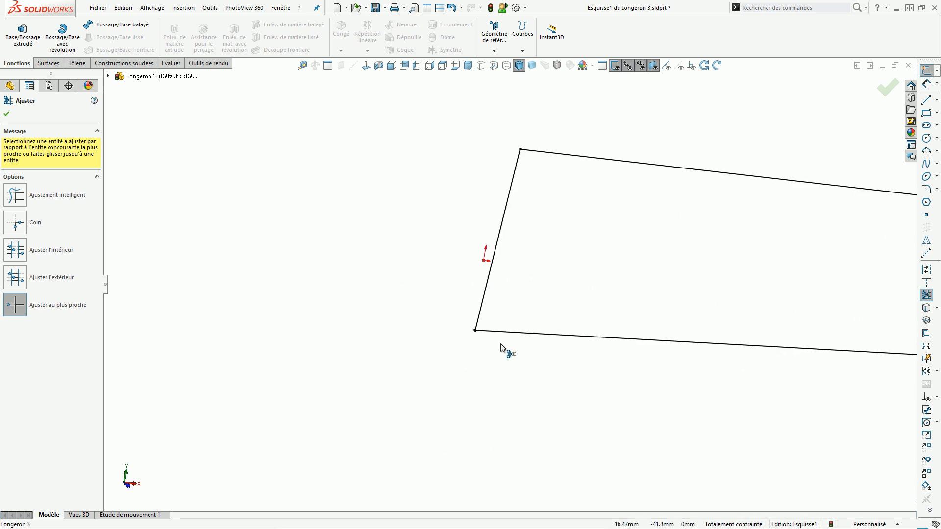
pyautogui.keyDown('ctrl'); pyautogui.moveTo(398, 284); pyautogui.dragTo(443, 269, button='middle'); pyautogui.keyUp('ctrl')
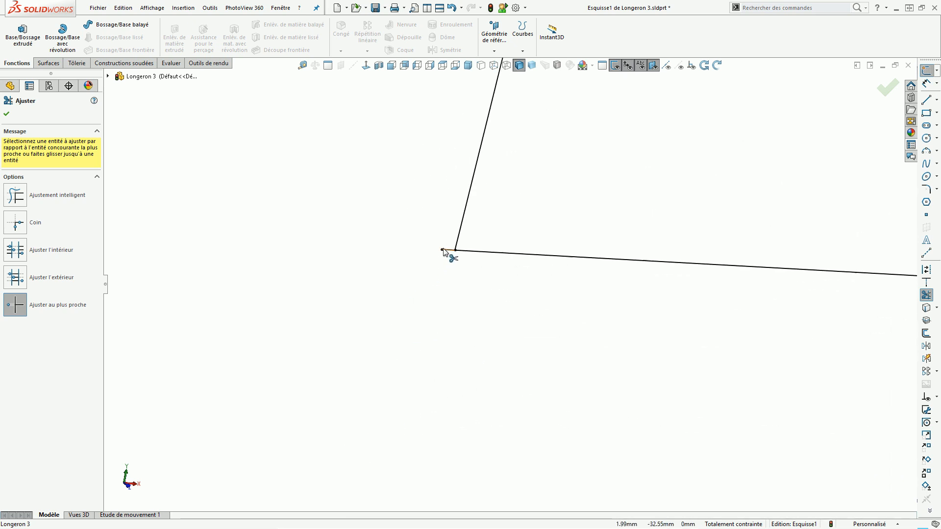
pyautogui.press('f')
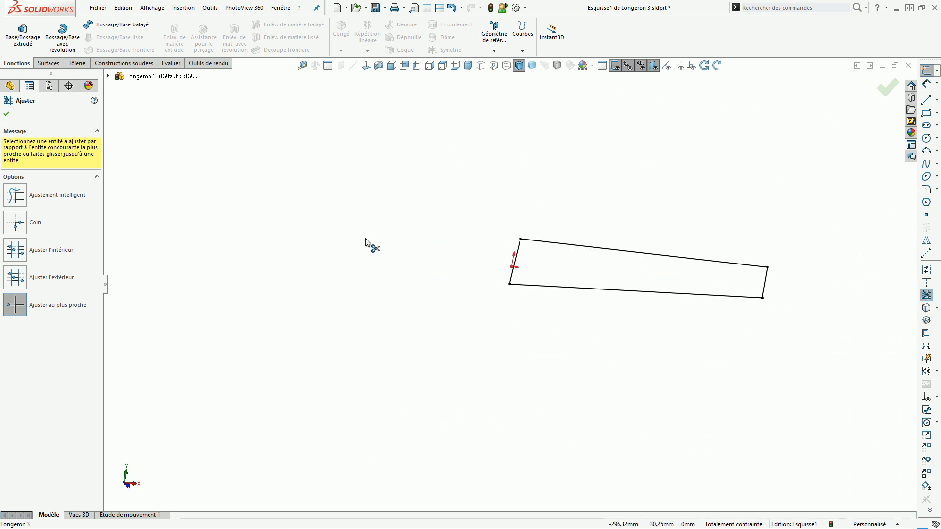
# Step: Try to extrude the profile as a blind boss 3 mm deep
pyautogui.click(25, 46)
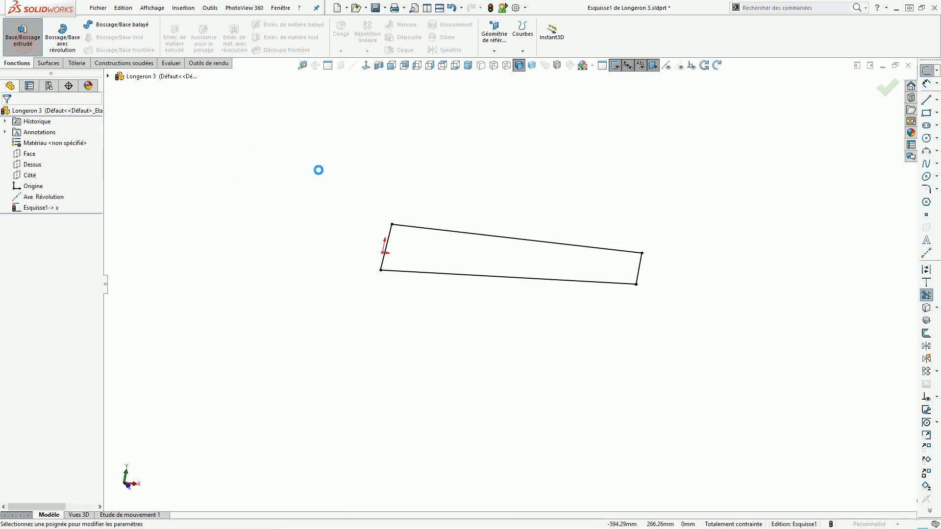
pyautogui.moveTo(516, 261); pyautogui.dragTo(550, 285)
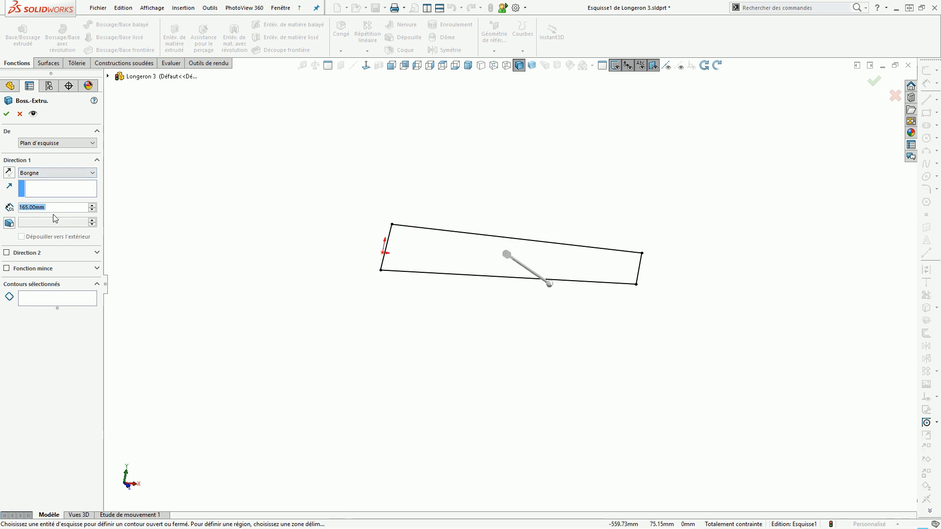
pyautogui.click(20, 207)
pyautogui.write('3')
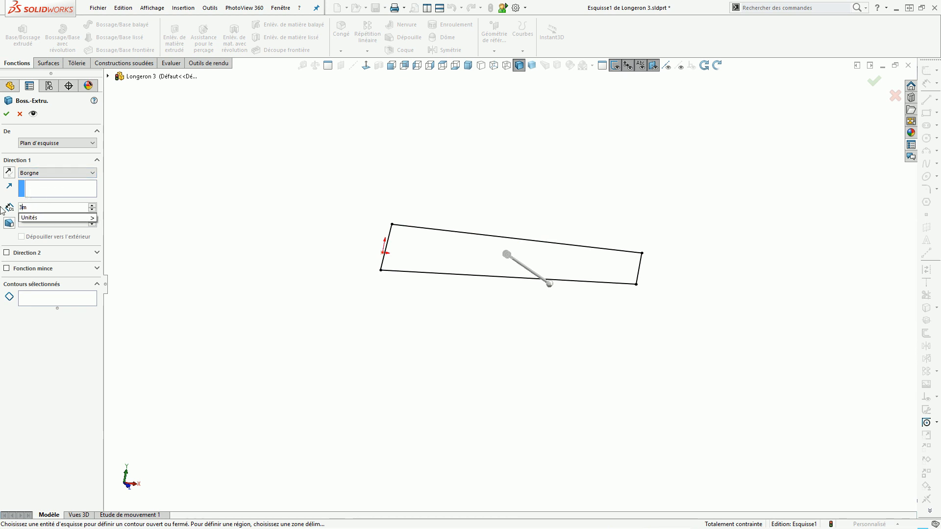
pyautogui.press('Return')
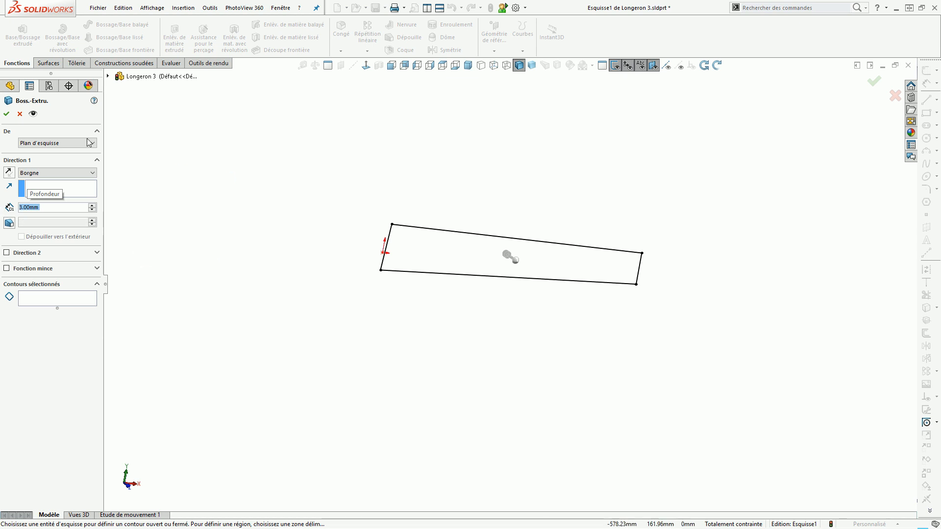
pyautogui.click(6, 113)
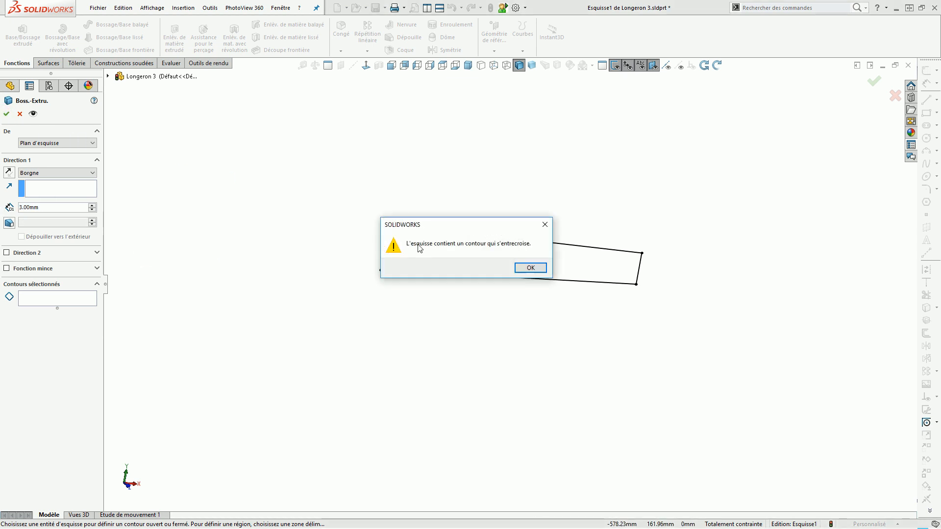
pyautogui.click(530, 270)
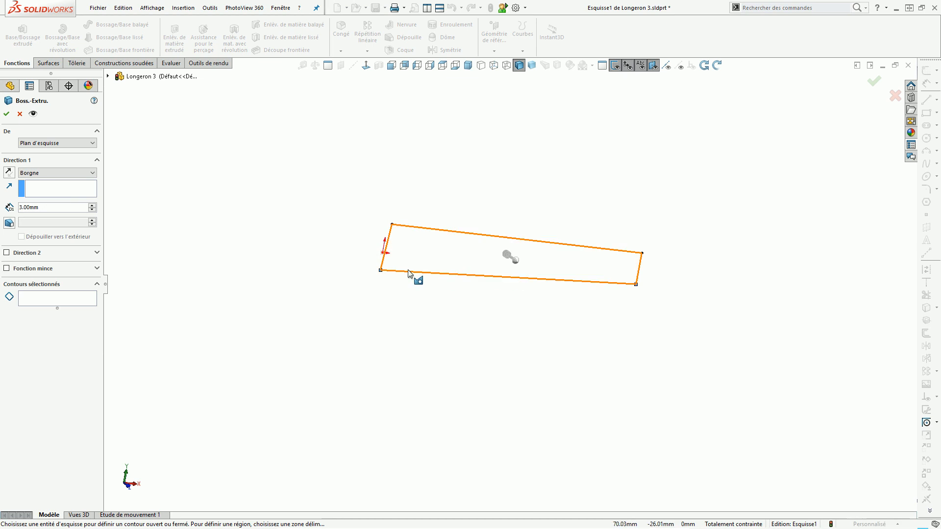
pyautogui.click(19, 114)
# Step: Examine the profile's corners at the Nervure 1 end for leftover or crossing line ends
pyautogui.scroll(-5, 402, 260)
pyautogui.scroll(-3, 392, 294)
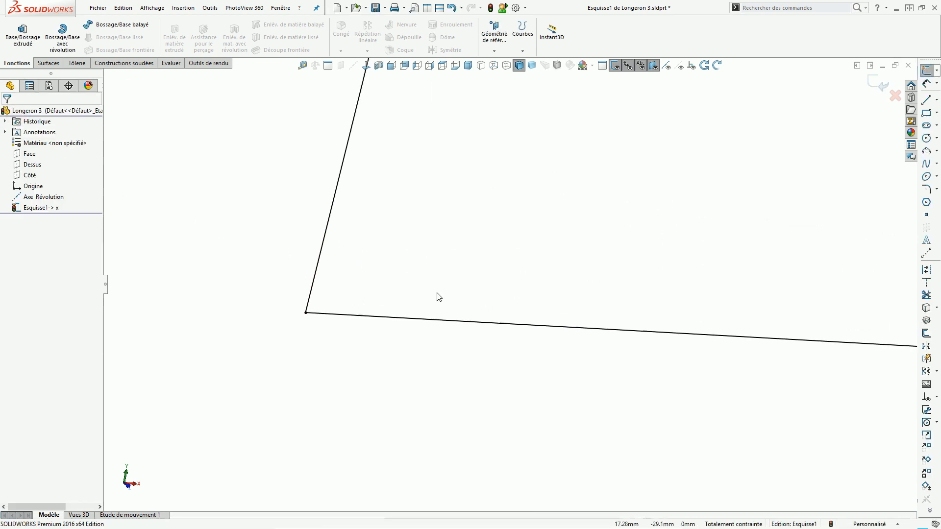
pyautogui.scroll(-10, 447, 321)
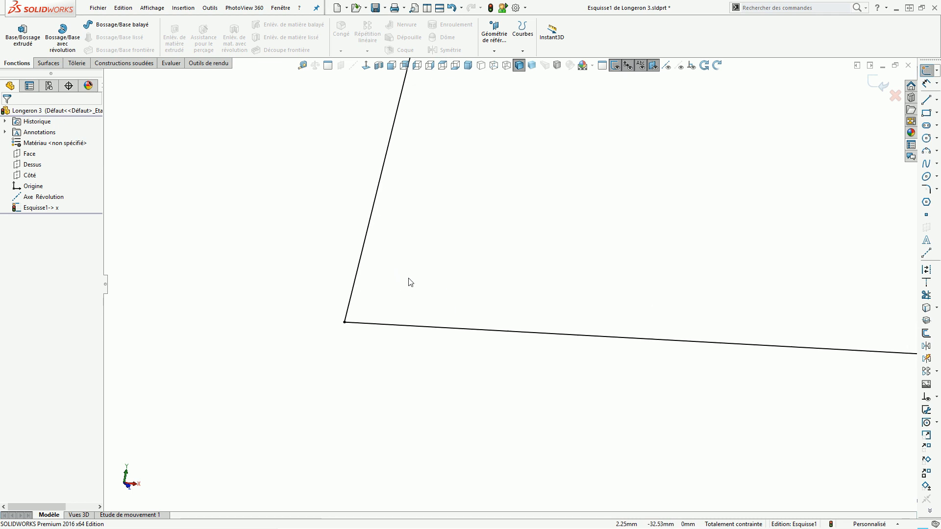
pyautogui.scroll(-3, 383, 264)
pyautogui.scroll(15, 374, 273)
pyautogui.scroll(5, 389, 271)
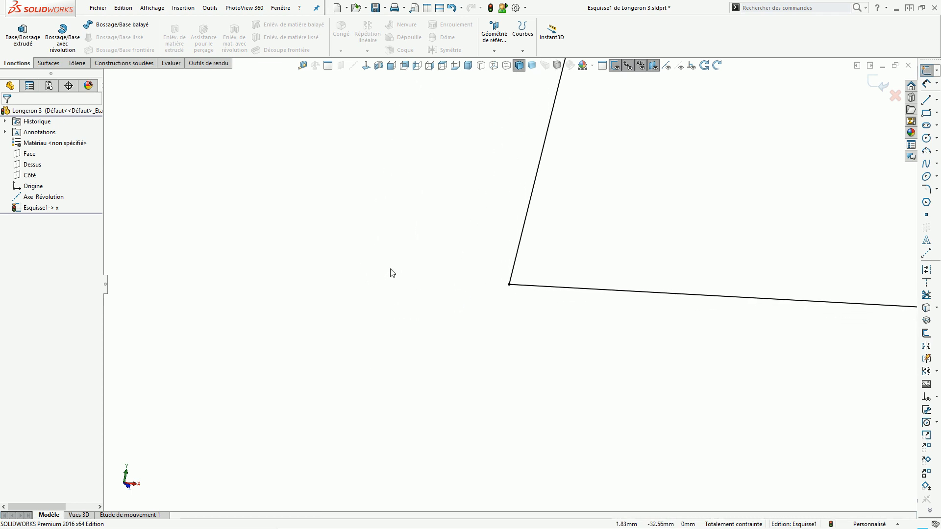
pyautogui.scroll(5, 445, 211)
pyautogui.scroll(-5, 382, 231)
pyautogui.scroll(6, 377, 285)
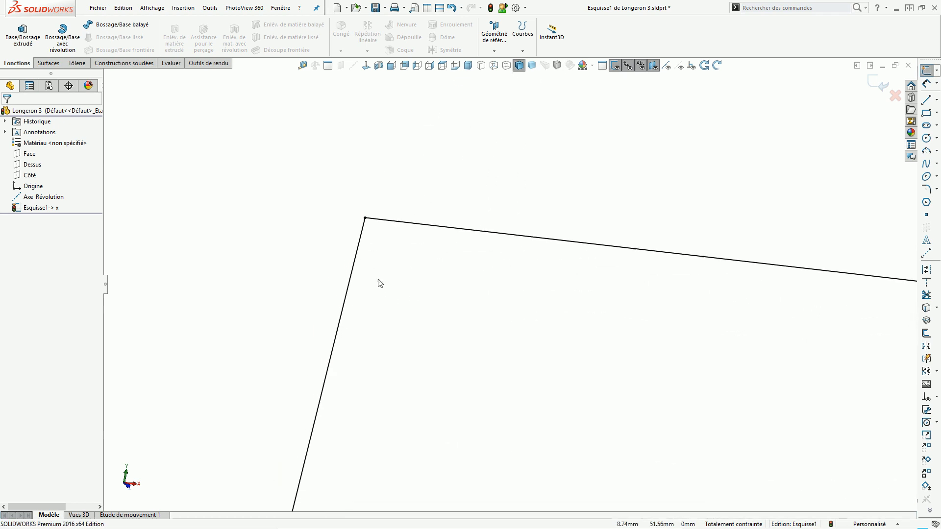
pyautogui.scroll(4, 515, 285)
# Step: Trim the short stub of the Nervure 3 line that sticks out below the lower profile line
pyautogui.scroll(-12, 539, 247)
pyautogui.scroll(6, 603, 406)
pyautogui.scroll(-3, 772, 361)
pyautogui.scroll(-4, 601, 265)
pyautogui.scroll(-9, 603, 286)
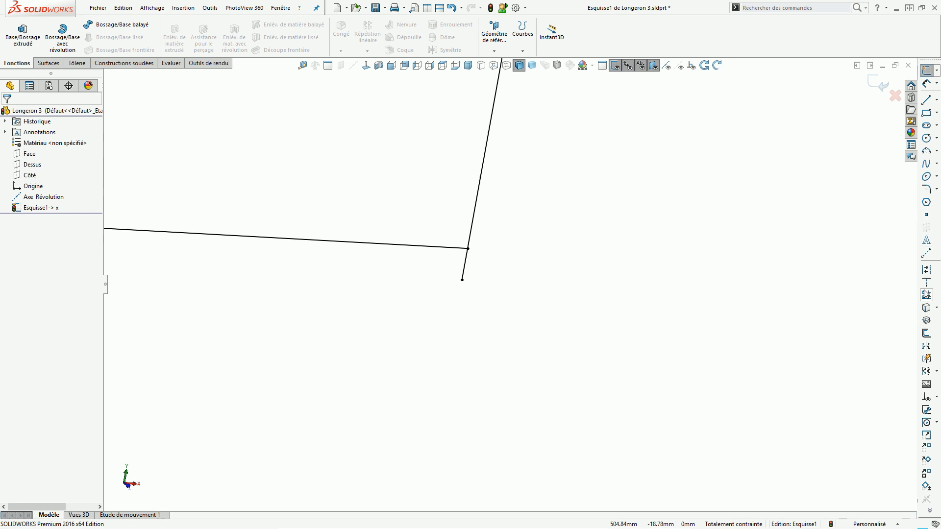
pyautogui.click(465, 266)
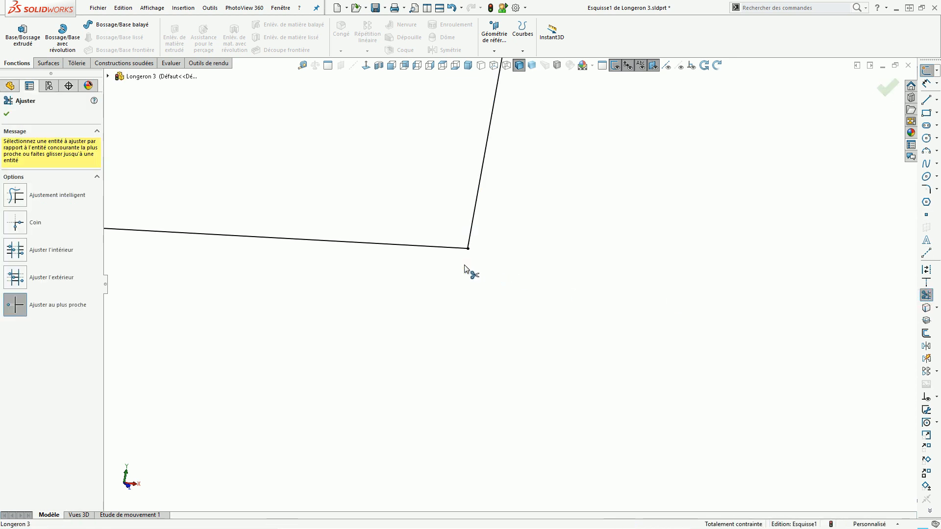
pyautogui.scroll(5, 465, 267)
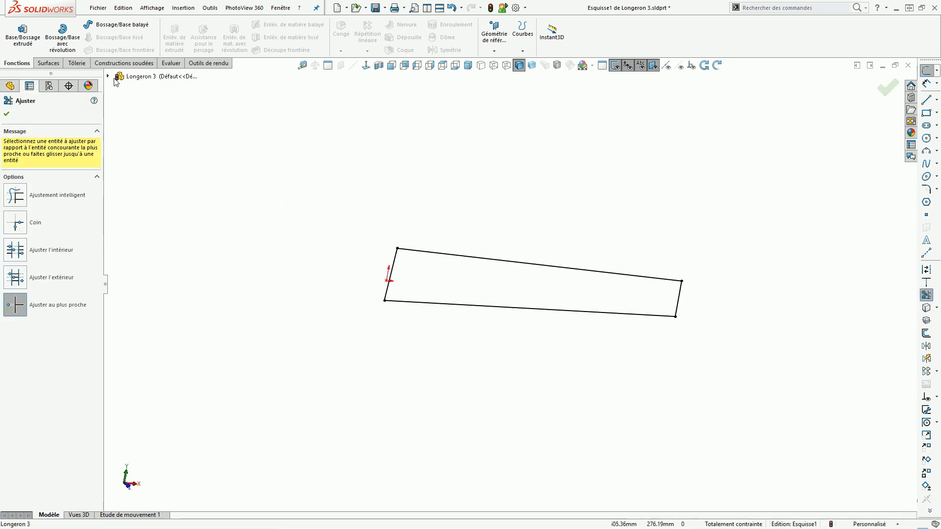
# Step: Extrude the closed Esquisse1 profile as a blind boss 3 mm deep
pyautogui.click(22, 34)
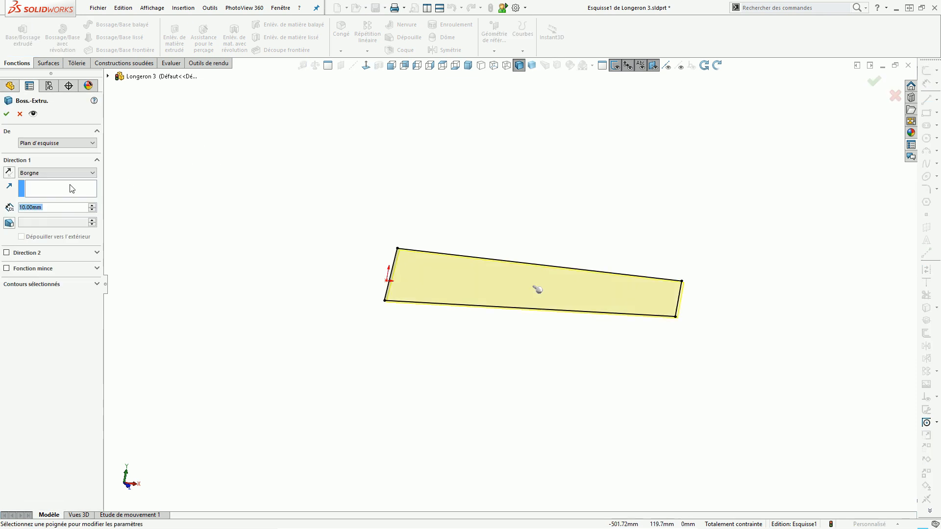
pyautogui.write('3')
pyautogui.press('Return')
pyautogui.press('Return')
pyautogui.click(301, 228)
pyautogui.moveTo(343, 233); pyautogui.dragTo(350, 272, button='middle')
pyautogui.scroll(-4, 524, 268)
pyautogui.scroll(3, 523, 264)
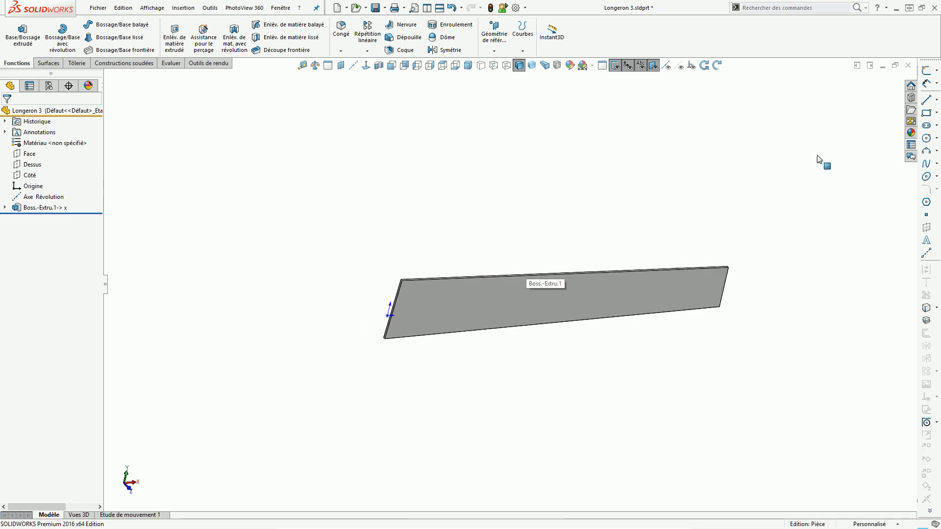
# Step: Enter Longeron 3 as the Nom_Piece custom property of the part
pyautogui.click(912, 145)
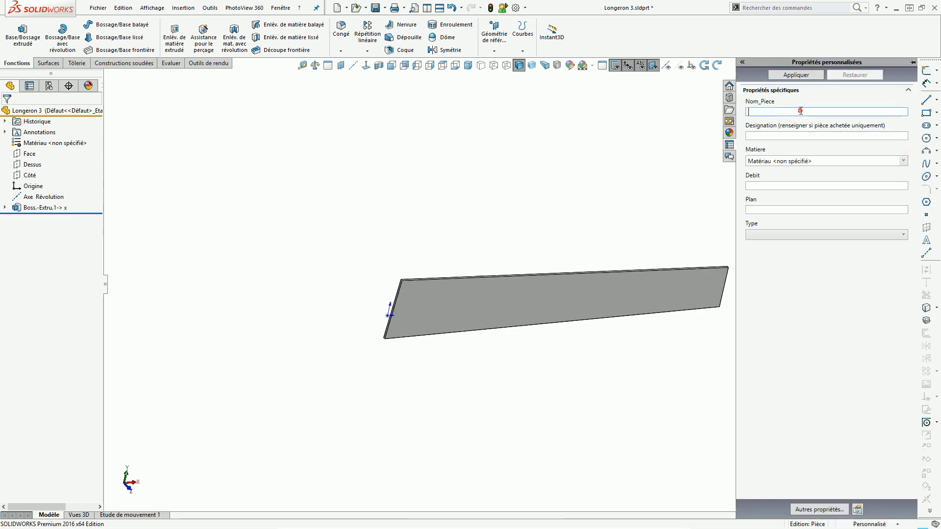
pyautogui.click(801, 112)
pyautogui.write('Longeron 3')
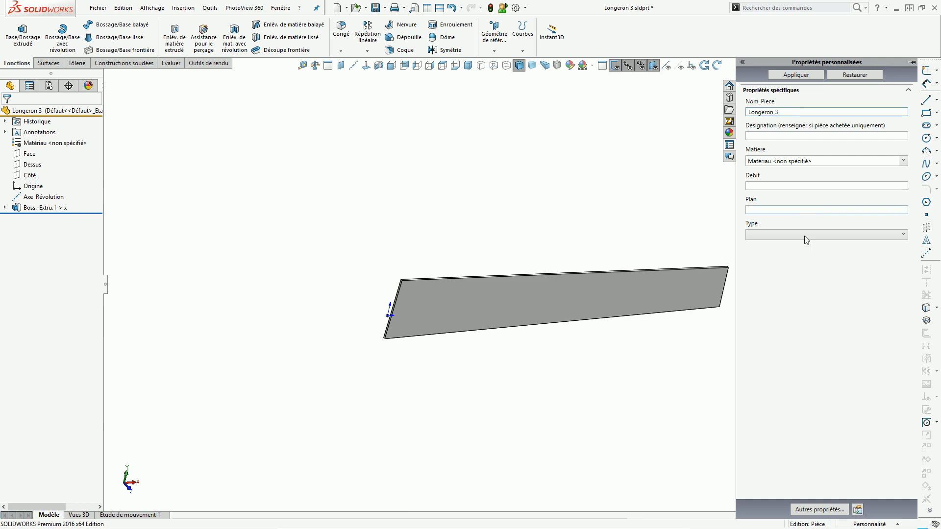
# Step: Set the Type custom property of Longeron 3 to DXF and apply the properties
pyautogui.click(789, 237)
pyautogui.click(774, 254)
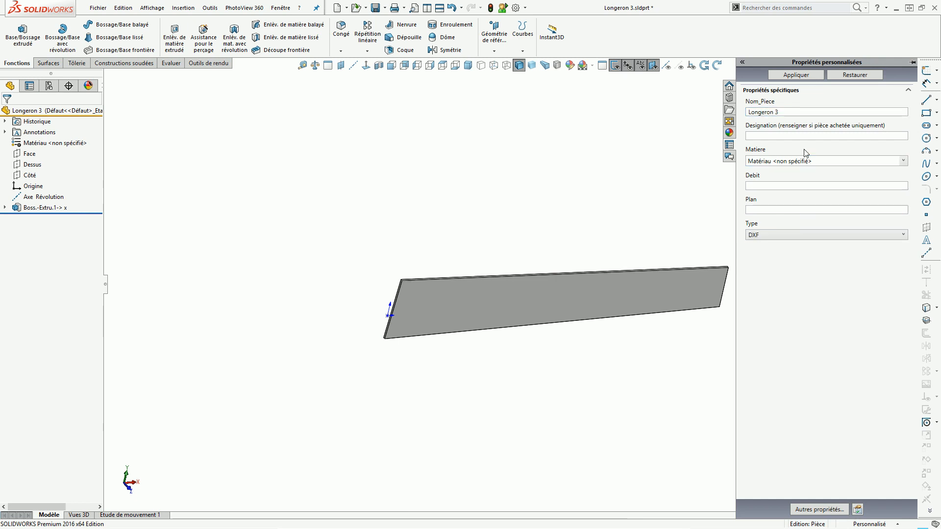
pyautogui.click(800, 74)
# Step: Assign the custom plywood material CTP 30/10 to Longeron 3 and return to the Aile assembly
pyautogui.click(903, 161)
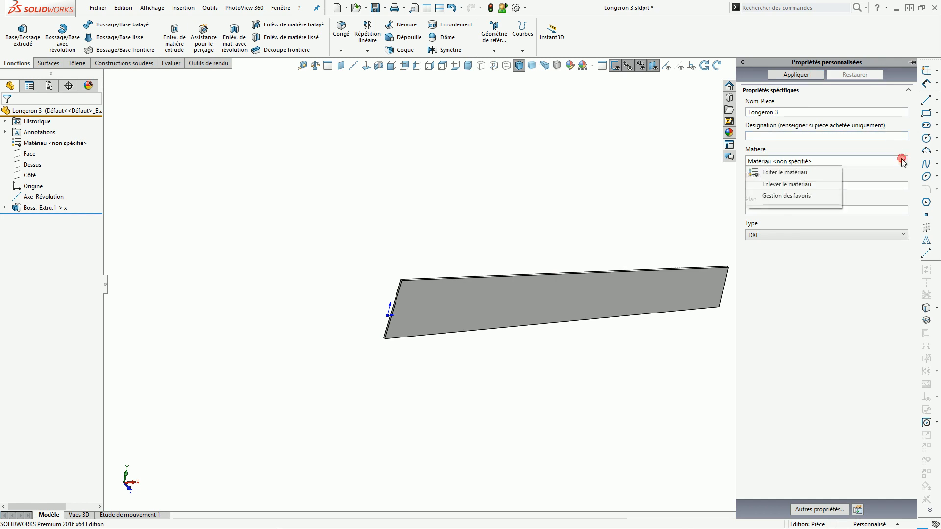
pyautogui.click(775, 171)
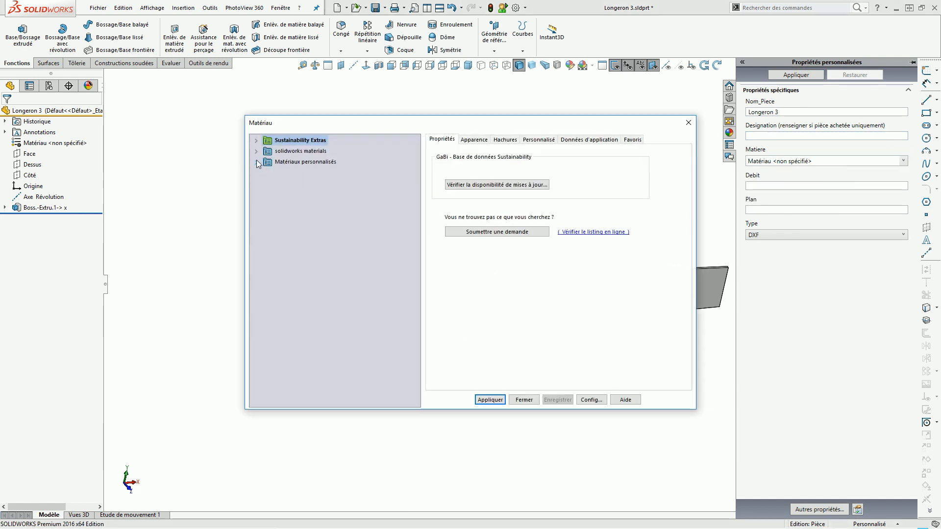
pyautogui.click(257, 162)
pyautogui.click(269, 195)
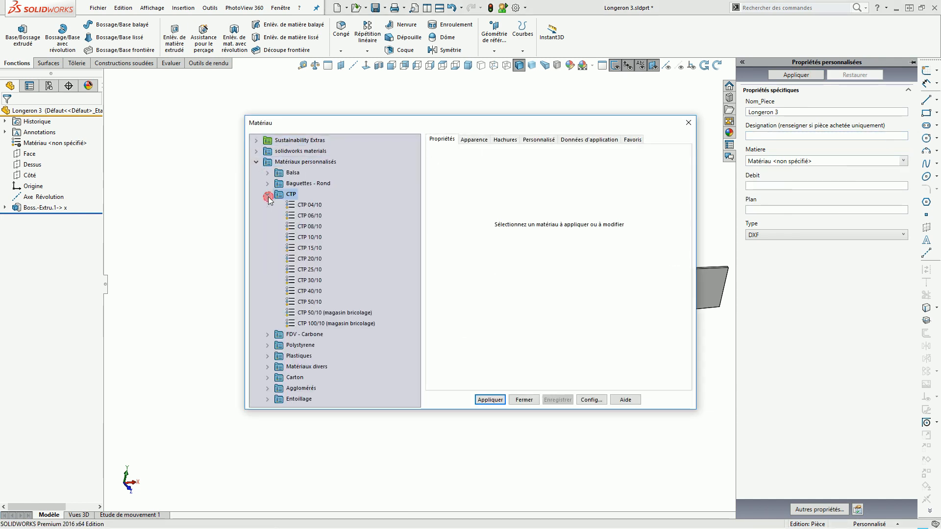
pyautogui.click(308, 280)
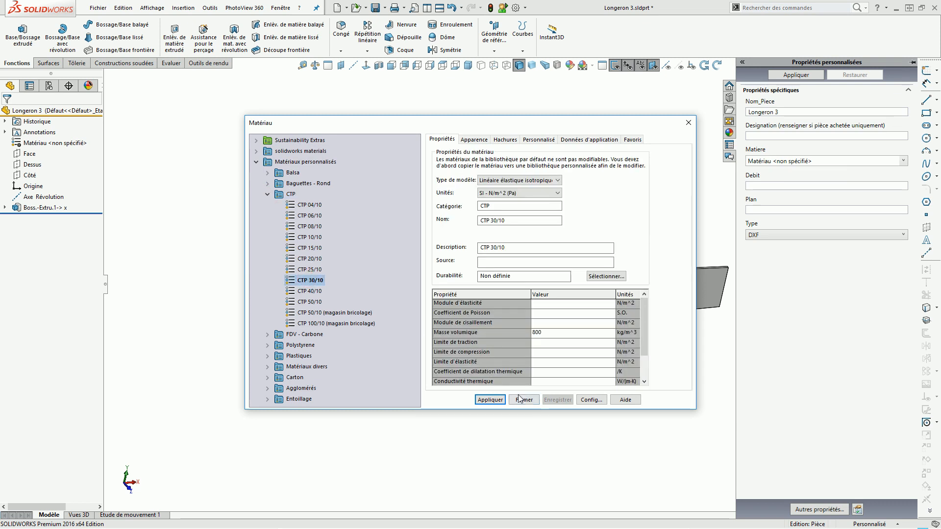
pyautogui.click(491, 400)
pyautogui.click(524, 400)
pyautogui.click(540, 214)
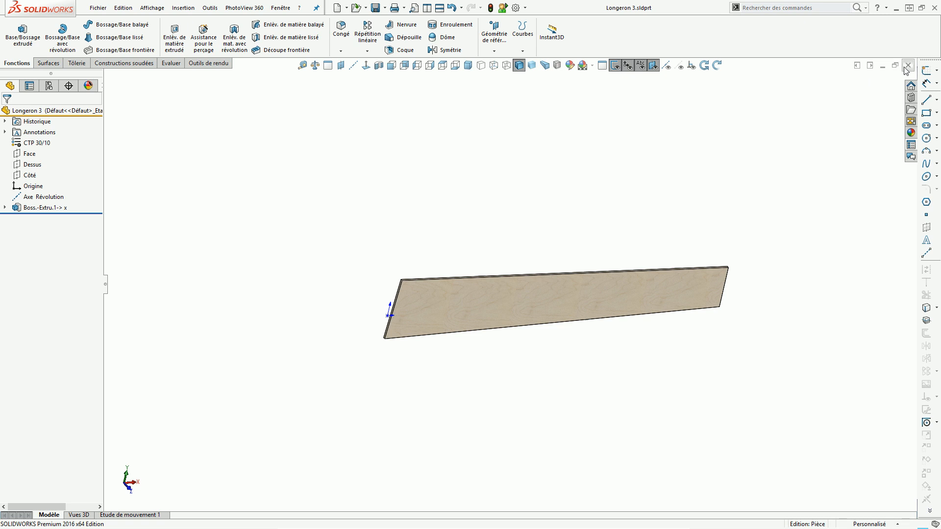
pyautogui.click(540, 269)
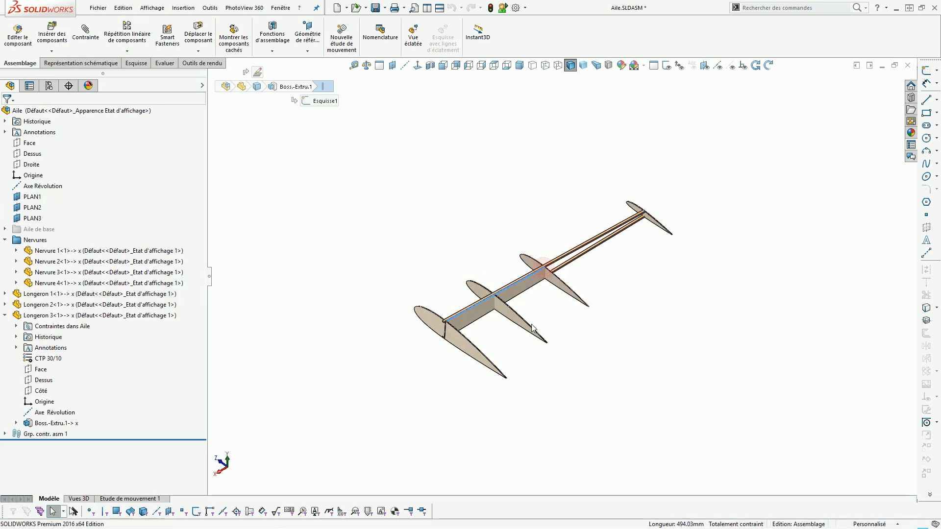
# Step: Examine how the Longeron 3 web fits between Longeron 1 and 2 and through the ribs from several angles
pyautogui.scroll(-5, 520, 313)
pyautogui.moveTo(409, 332); pyautogui.dragTo(527, 336, button='middle')
pyautogui.scroll(-4, 412, 319)
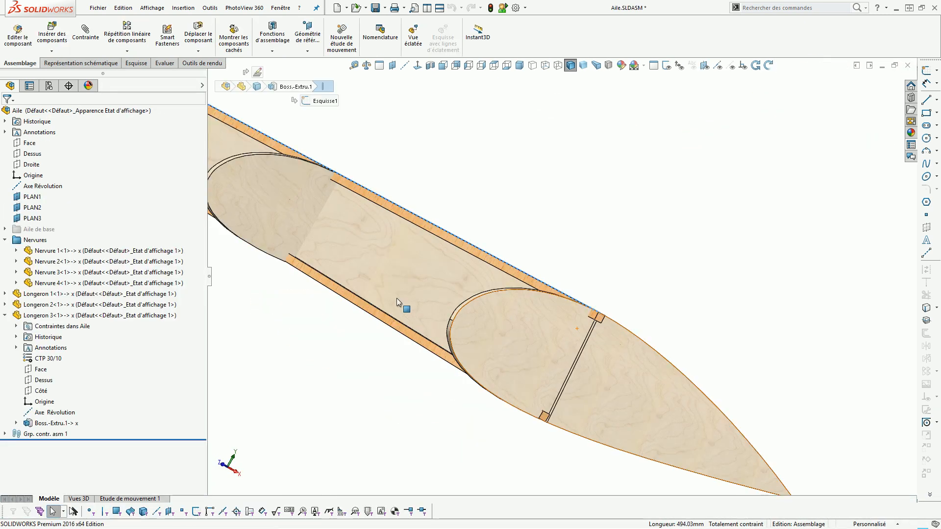
pyautogui.moveTo(398, 300); pyautogui.dragTo(370, 296, button='middle')
pyautogui.scroll(5, 368, 294)
pyautogui.scroll(-4, 439, 162)
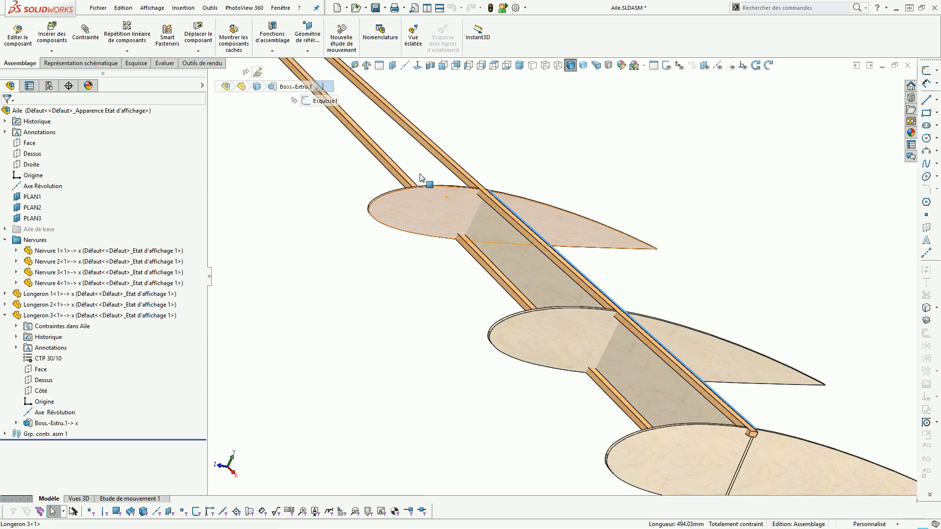
pyautogui.scroll(-3, 534, 249)
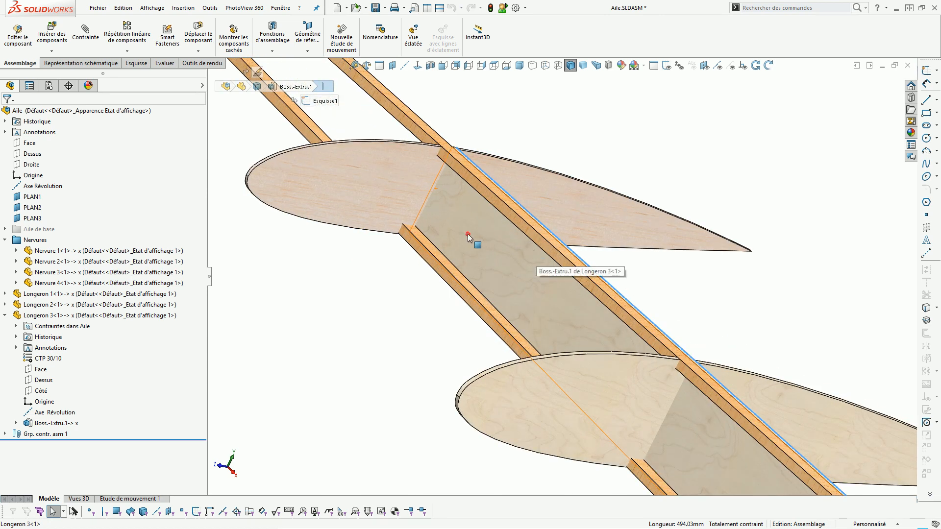
pyautogui.click(471, 240)
pyautogui.moveTo(483, 263); pyautogui.dragTo(410, 222, button='middle')
pyautogui.scroll(6, 505, 257)
pyautogui.scroll(-6, 510, 263)
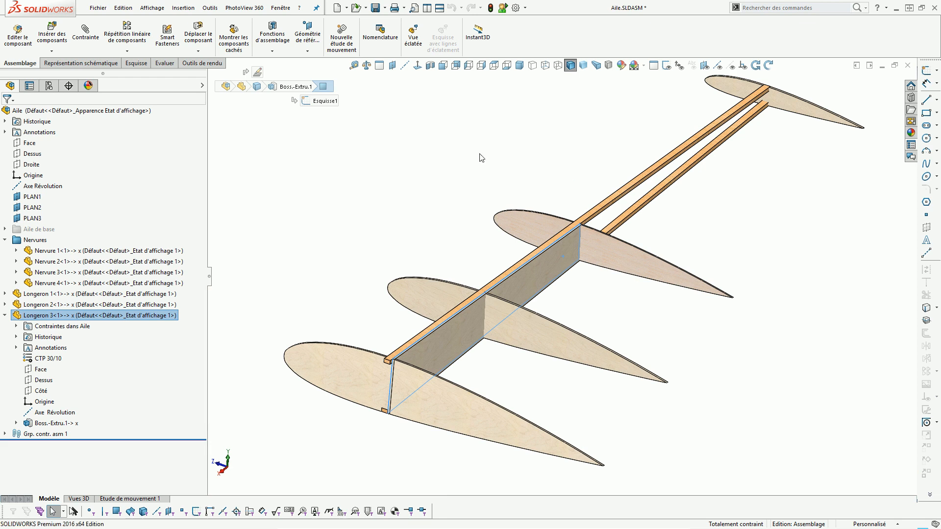
pyautogui.scroll(-3, 487, 199)
pyautogui.scroll(4, 432, 346)
pyautogui.moveTo(447, 352); pyautogui.dragTo(526, 374, button='middle')
pyautogui.scroll(-2, 531, 365)
pyautogui.scroll(2, 532, 365)
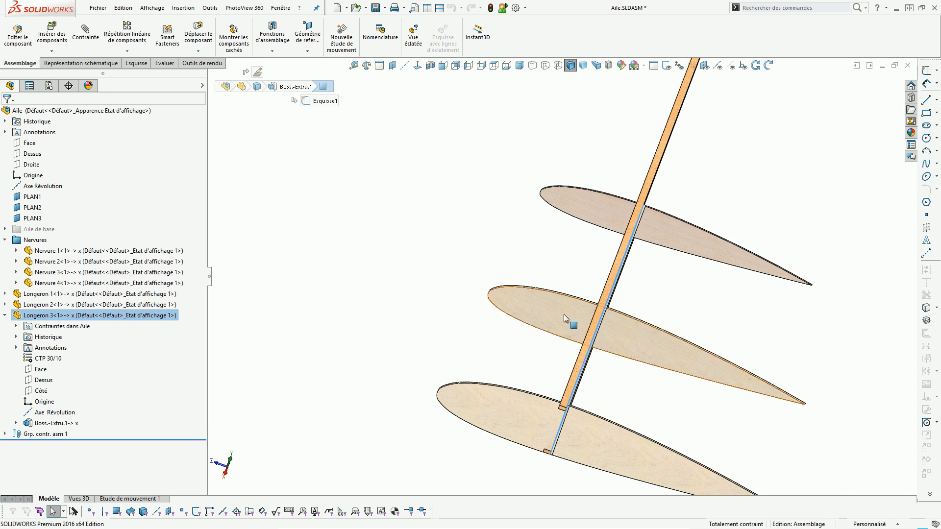
pyautogui.scroll(3, 531, 342)
pyautogui.moveTo(530, 344); pyautogui.dragTo(617, 381, button='middle')
pyautogui.moveTo(709, 316); pyautogui.dragTo(615, 321, button='middle')
pyautogui.scroll(-3, 595, 311)
pyautogui.moveTo(548, 294); pyautogui.dragTo(529, 289, button='middle')
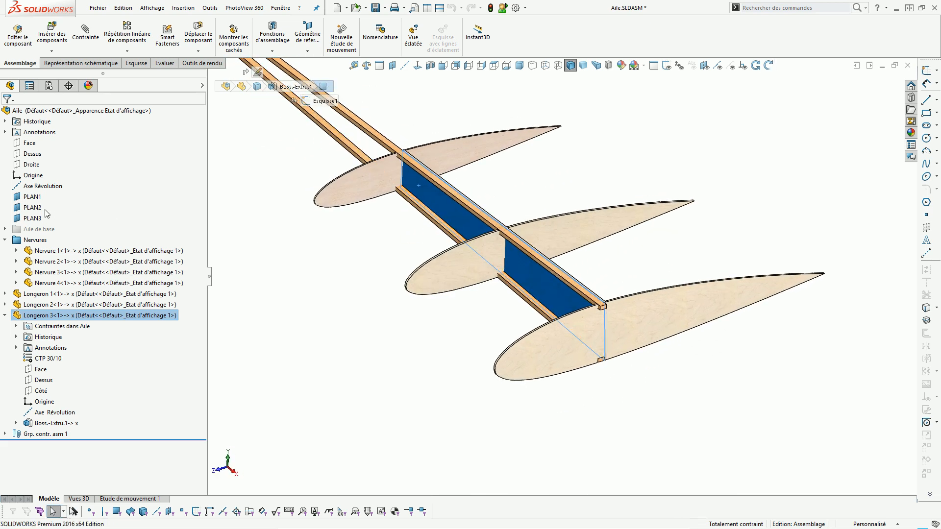
# Step: Create a reference plane parallel to the Dessus plane of the assembly, offset upward by 10 mm
pyautogui.click(30, 155)
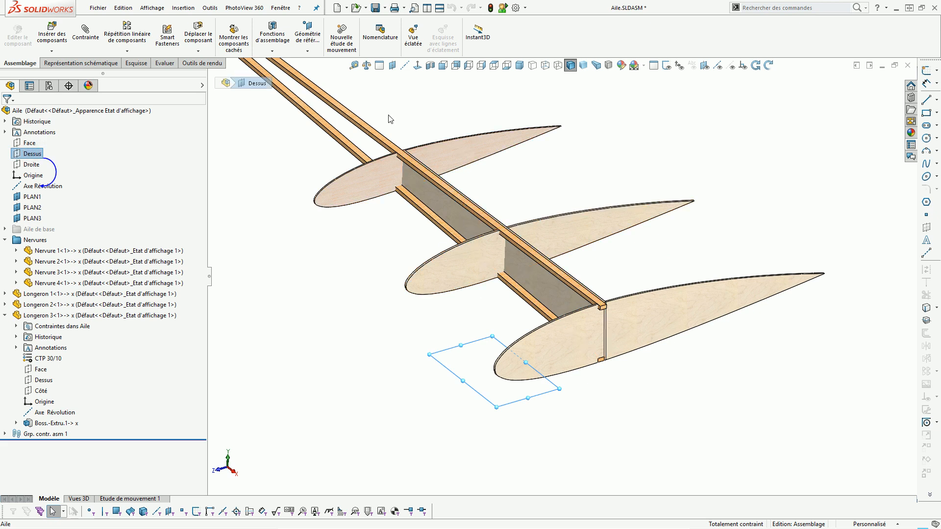
pyautogui.click(394, 67)
pyautogui.moveTo(492, 298); pyautogui.dragTo(539, 238, button='middle')
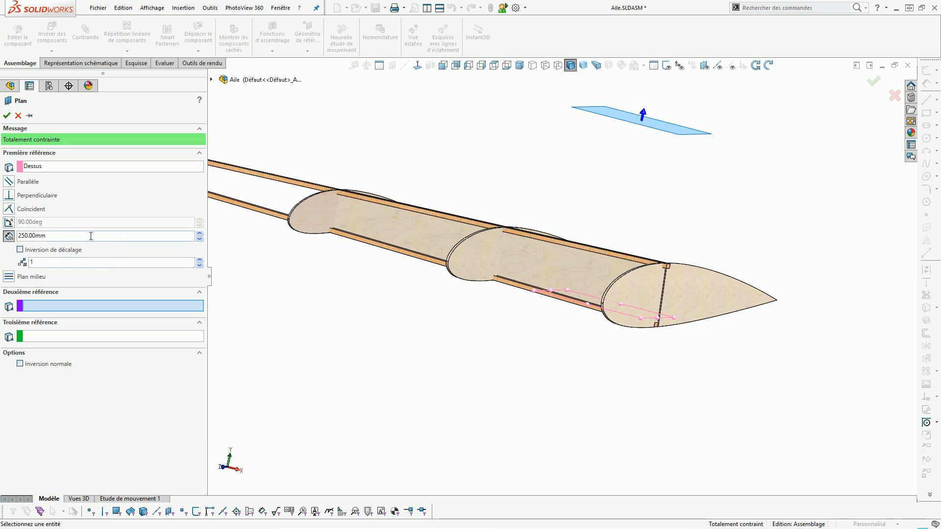
pyautogui.click(72, 237)
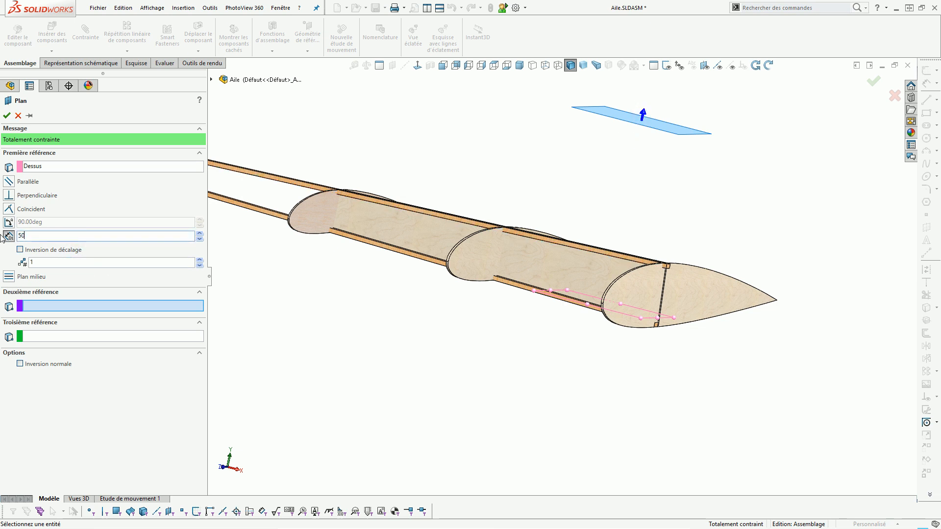
pyautogui.write('50')
pyautogui.press('Return')
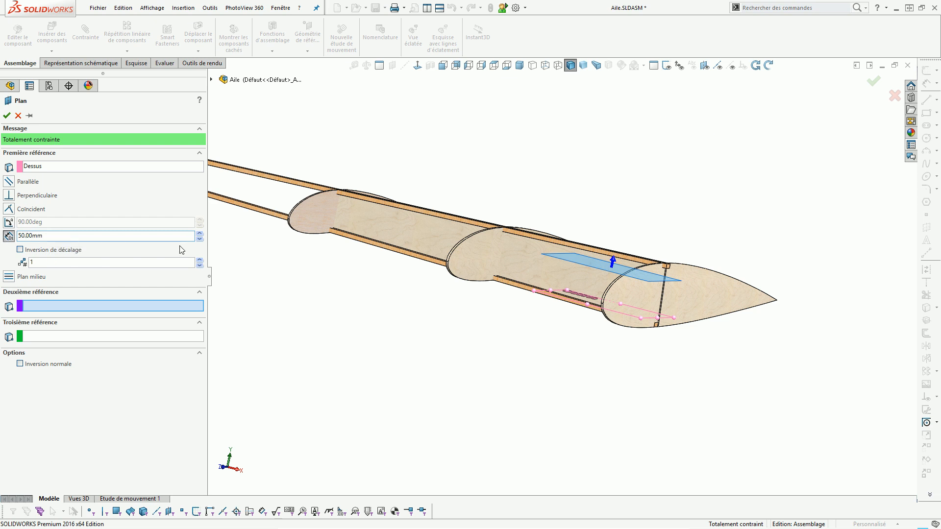
pyautogui.click(199, 240)
pyautogui.click(200, 239)
pyautogui.click(200, 240)
pyautogui.click(200, 240)
pyautogui.moveTo(442, 294); pyautogui.dragTo(402, 338, button='middle')
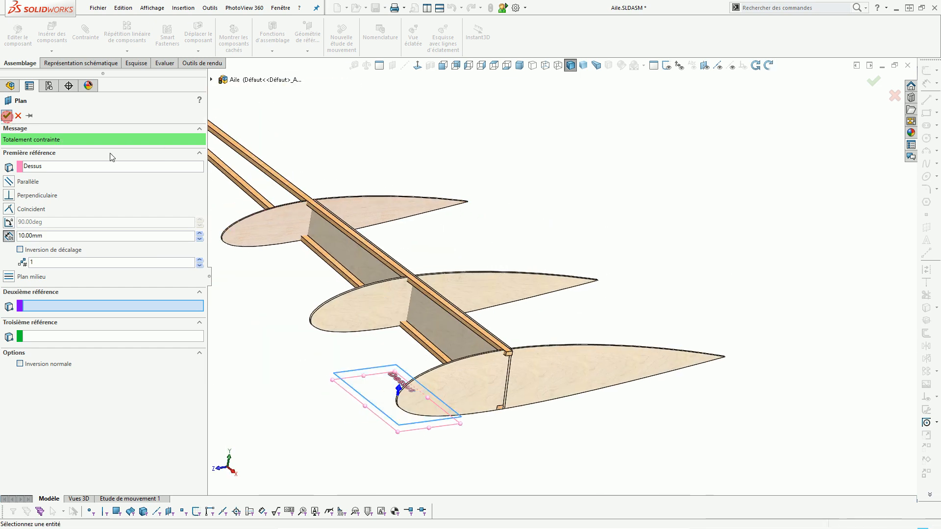
pyautogui.click(7, 117)
# Step: Insert a new part into the assembly, placing it on PLAN4 to open its first sketch
pyautogui.scroll(5, 458, 250)
pyautogui.moveTo(534, 318); pyautogui.dragTo(533, 411, button='middle')
pyautogui.scroll(-3, 533, 411)
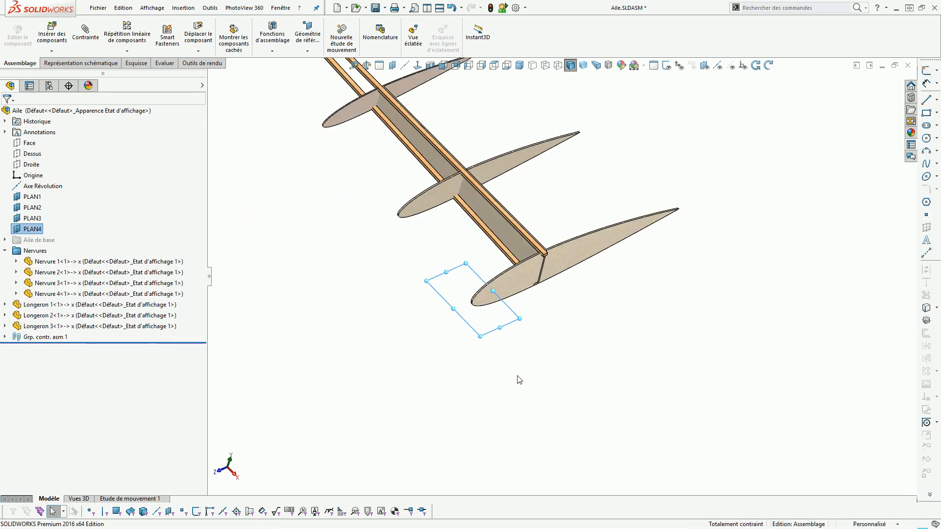
pyautogui.click(32, 229)
pyautogui.click(53, 52)
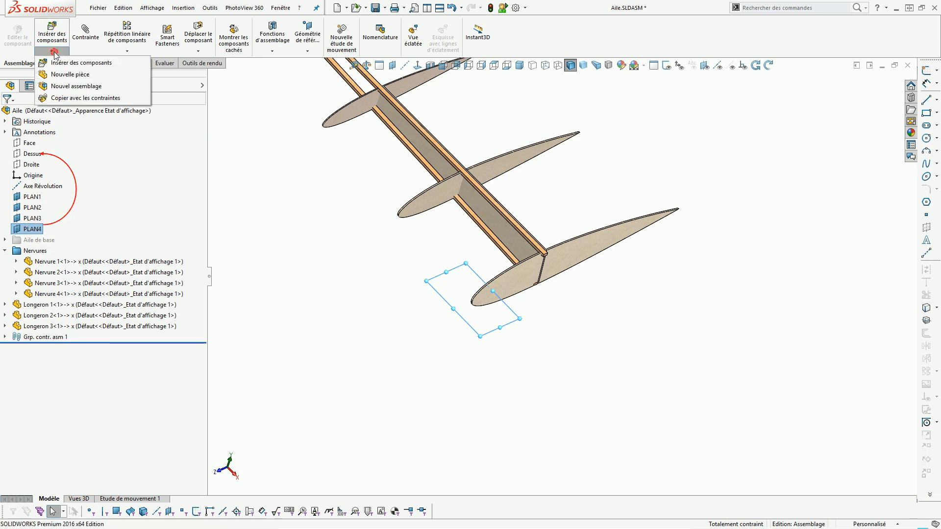
pyautogui.click(76, 75)
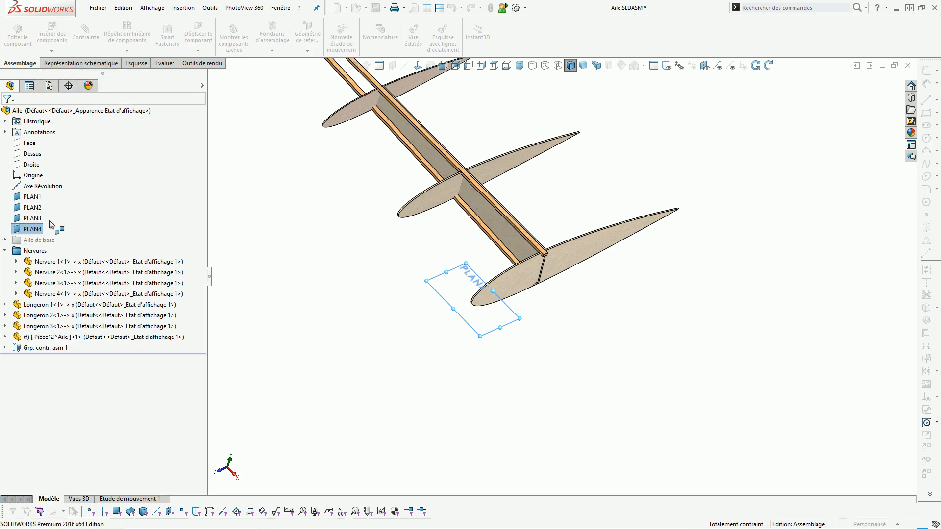
pyautogui.click(32, 230)
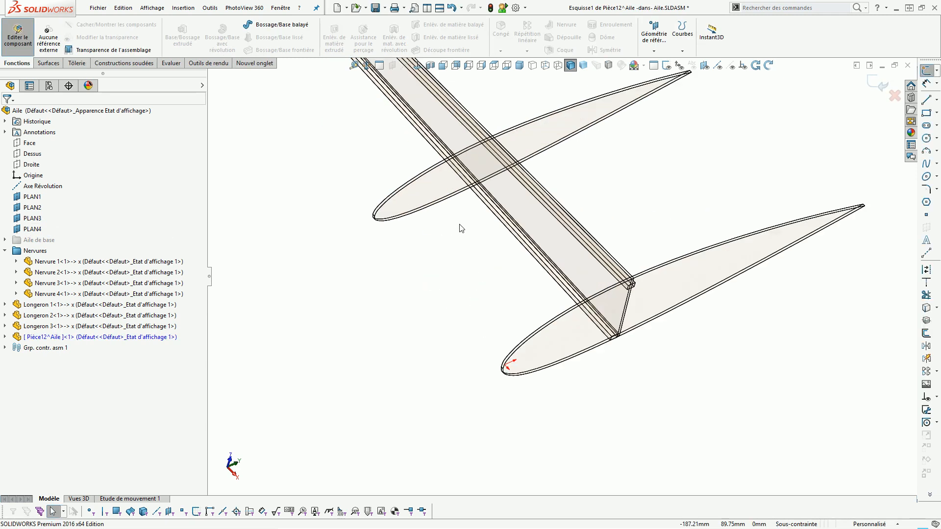
# Step: Create intersection curves between the sketch plane and the side faces of Nervure 2, Nervure 1 and Longeron 3
pyautogui.click(927, 322)
pyautogui.moveTo(538, 227); pyautogui.dragTo(626, 275, button='middle')
pyautogui.click(570, 240)
pyautogui.moveTo(570, 240); pyautogui.dragTo(468, 213, button='middle')
pyautogui.click(767, 385)
pyautogui.moveTo(716, 324); pyautogui.dragTo(648, 339, button='middle')
pyautogui.click(453, 310)
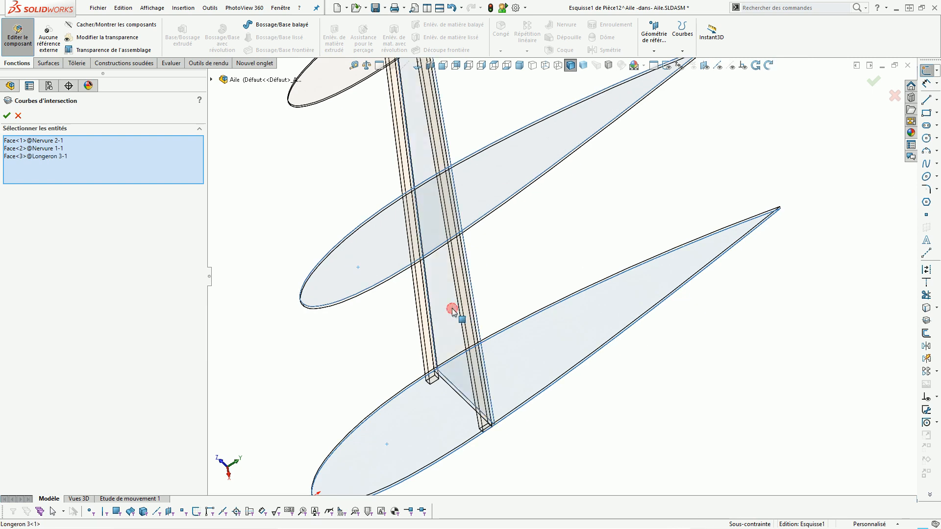
pyautogui.click(7, 117)
# Step: Examine the intersection lines across Nervure 1 and Nervure 2 and along Longeron 3, and leave the intersection command
pyautogui.moveTo(344, 275); pyautogui.dragTo(448, 233, button='middle')
pyautogui.scroll(-3, 434, 271)
pyautogui.moveTo(466, 278); pyautogui.dragTo(460, 256, button='middle')
pyautogui.scroll(2, 485, 269)
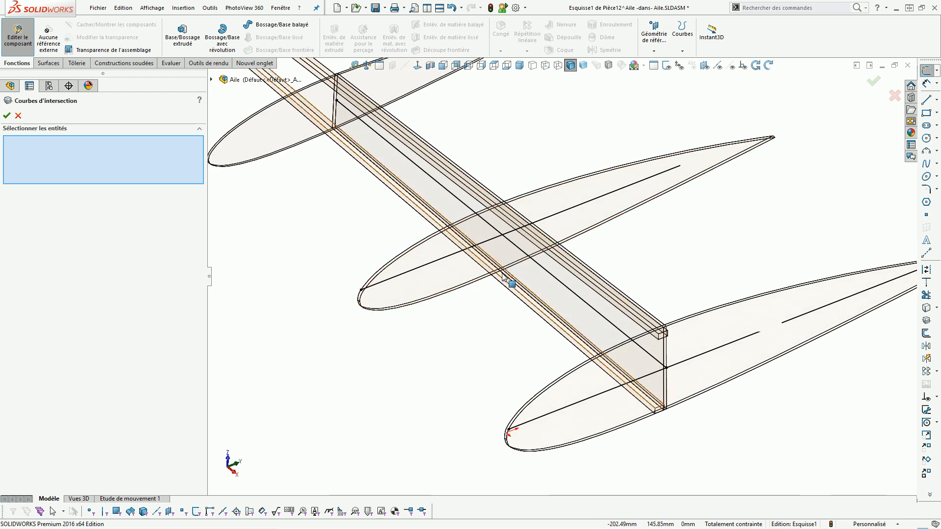
pyautogui.scroll(2, 507, 275)
pyautogui.scroll(-2, 546, 282)
pyautogui.scroll(-2, 545, 283)
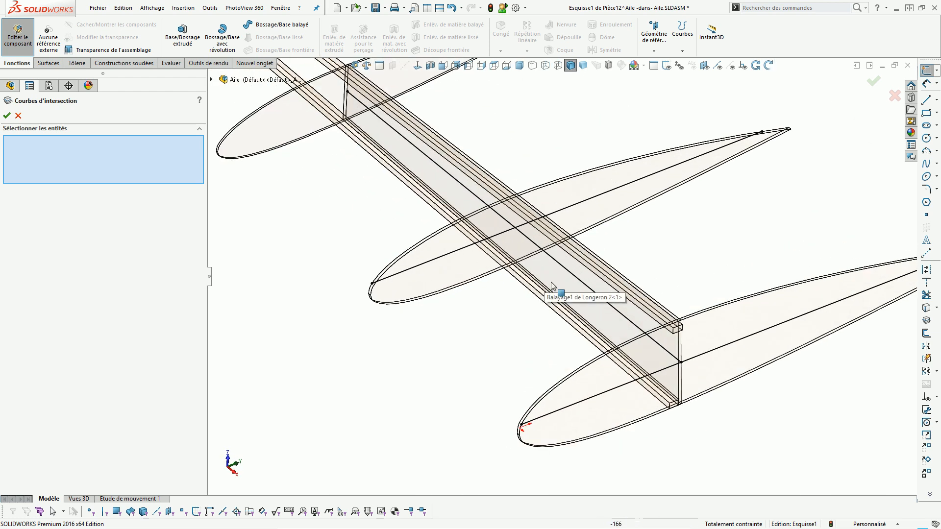
pyautogui.scroll(-4, 657, 343)
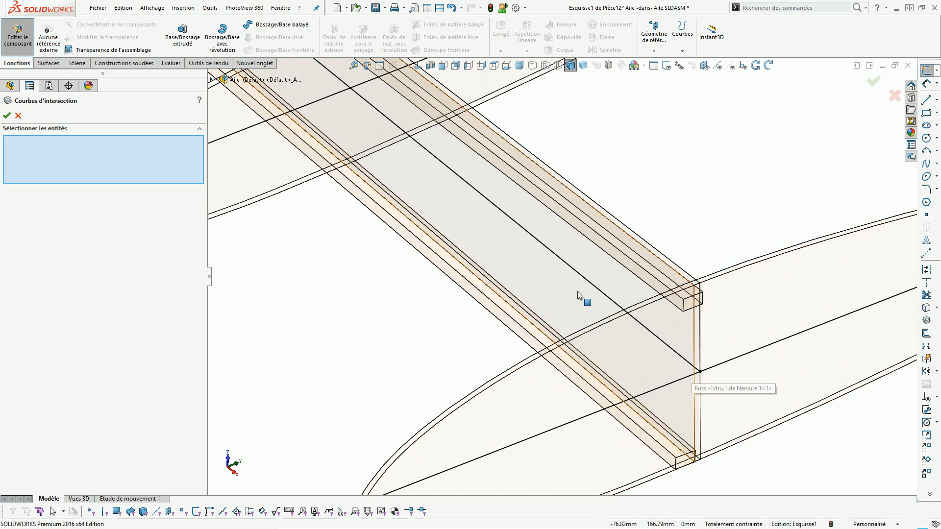
pyautogui.click(17, 116)
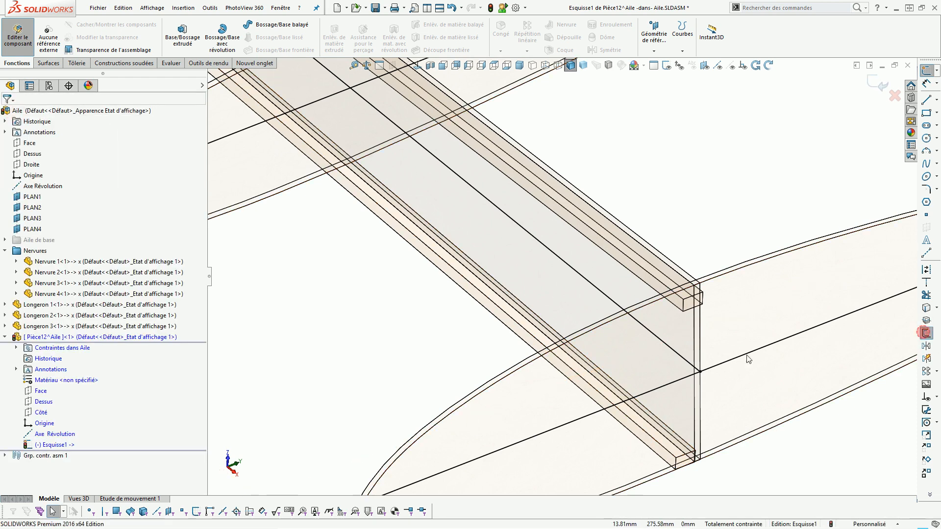
# Step: Offset the Longeron 3 intersection line by 53 mm in the reversed direction, toward the leading edge
pyautogui.click(926, 335)
pyautogui.click(650, 335)
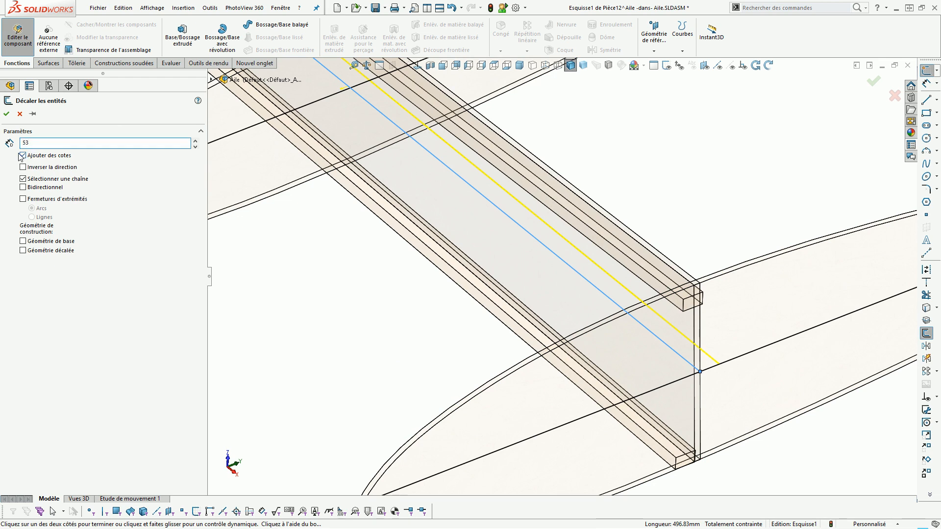
pyautogui.write('53')
pyautogui.press('Return')
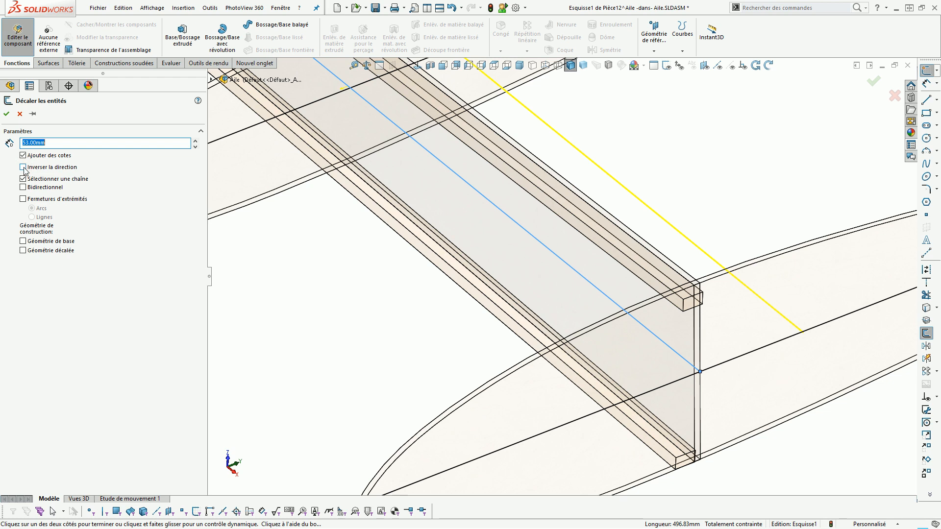
pyautogui.click(23, 167)
pyautogui.click(295, 296)
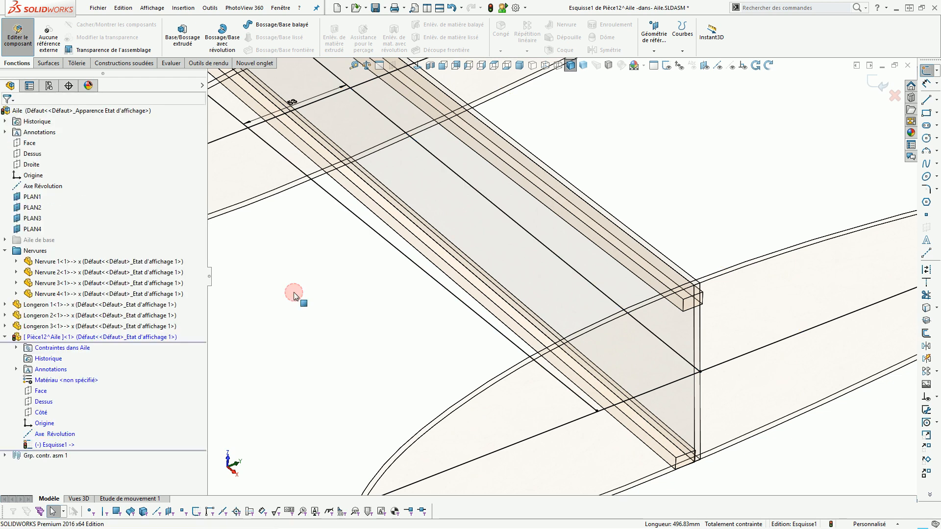
# Step: Close the new part's sketch and return from part editing to the Aile assembly
pyautogui.scroll(5, 333, 311)
pyautogui.moveTo(406, 292)
pyautogui.mouseDown(button='middle')
pyautogui.moveTo(395, 320)
pyautogui.moveTo(401, 269)
pyautogui.moveTo(399, 303)
pyautogui.mouseUp(button='middle')
pyautogui.scroll(4, 409, 305)
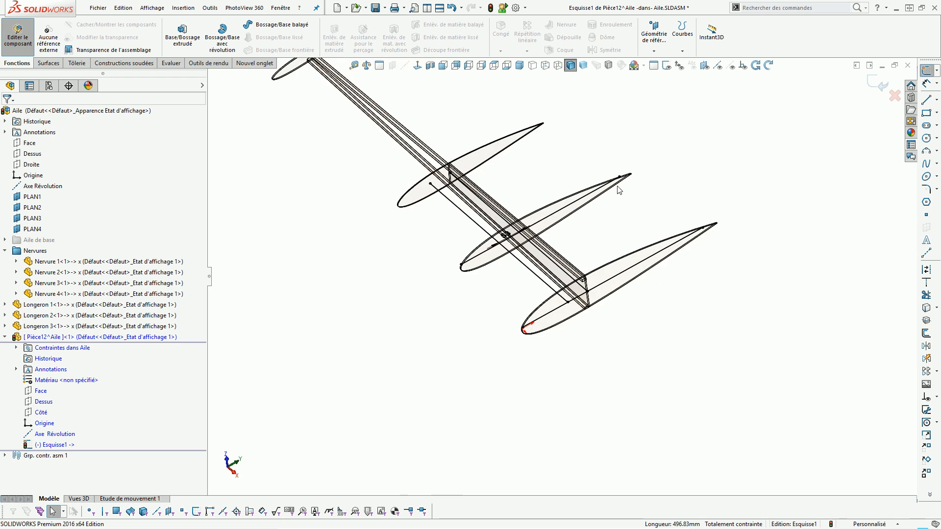
pyautogui.click(878, 84)
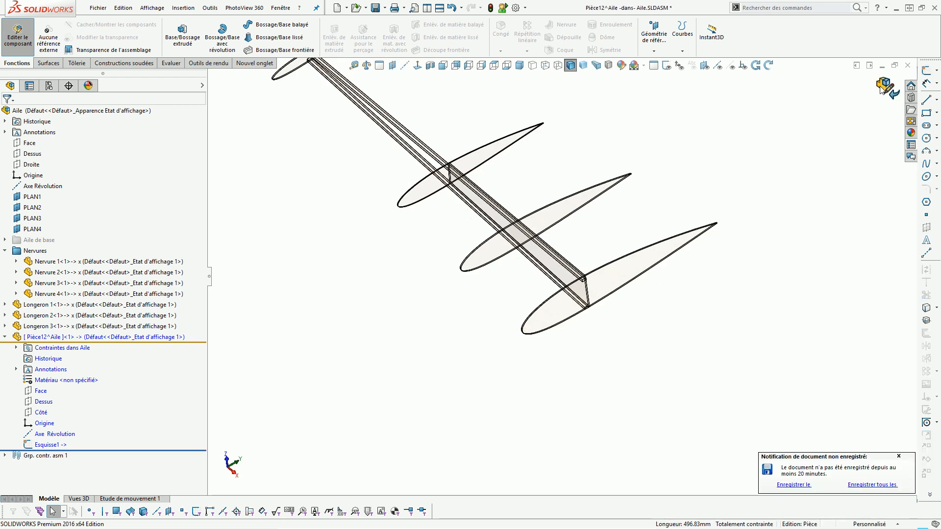
pyautogui.click(878, 86)
pyautogui.click(817, 124)
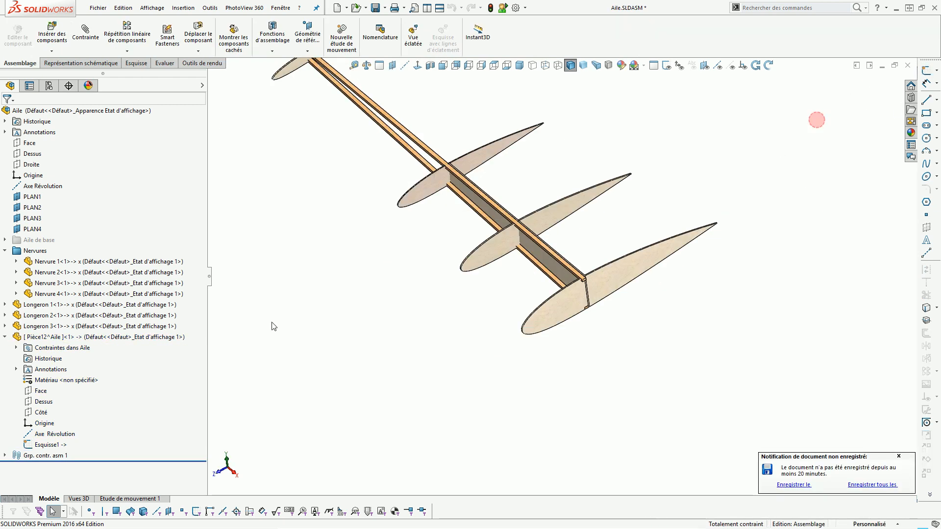
# Step: Rename the new virtual part in the assembly as Platine
pyautogui.click(35, 338)
pyautogui.click(35, 338)
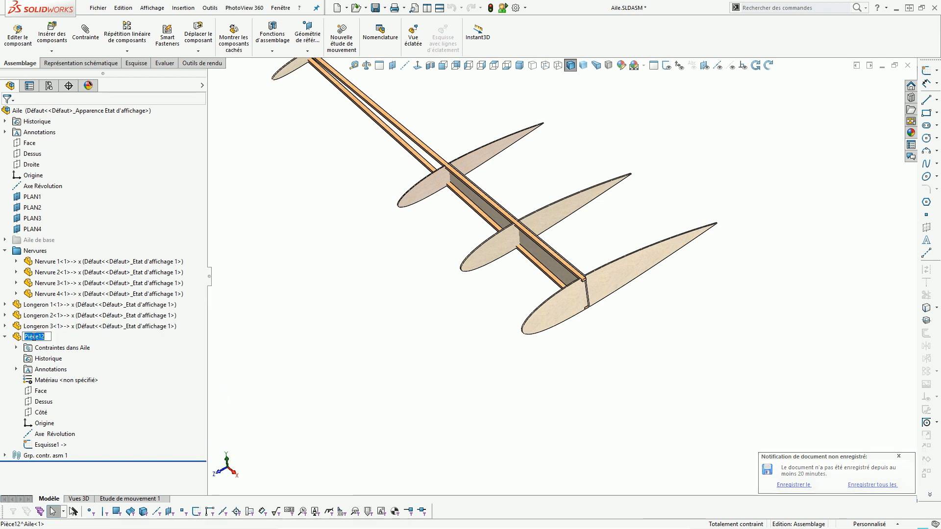
pyautogui.write('Plati')
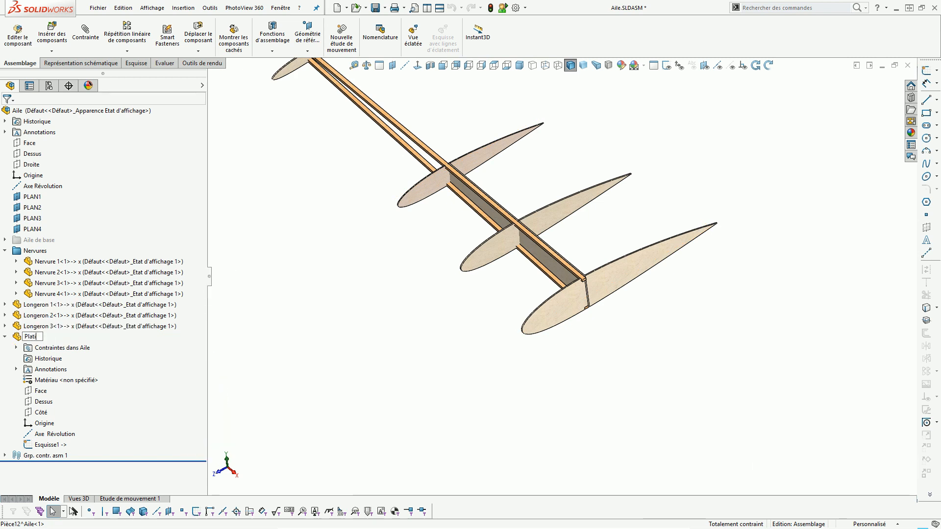
pyautogui.press('Return')
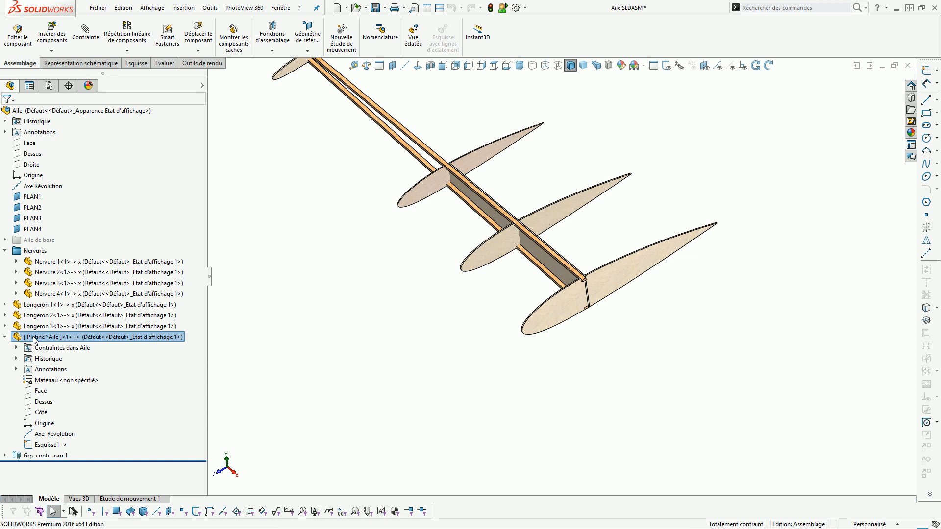
# Step: Save the Platine part to an external file in the same folder as the assembly
pyautogui.rightClick(34, 338)
pyautogui.click(61, 280)
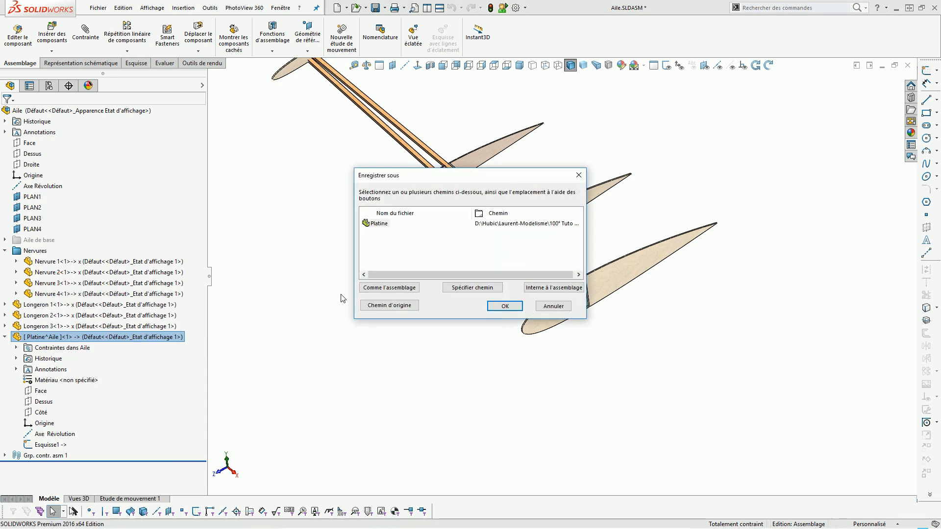
pyautogui.click(374, 289)
pyautogui.click(504, 306)
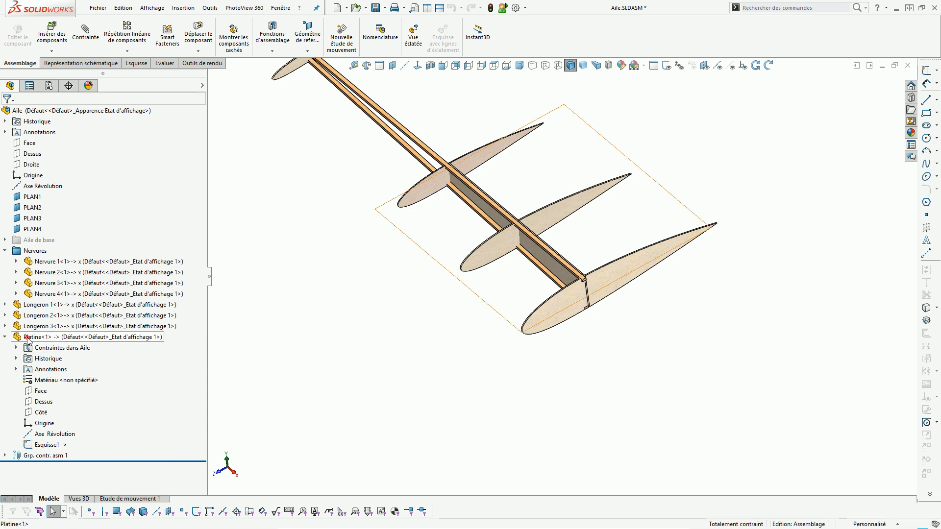
# Step: Open the Platine part in its own window and break all external references of Esquisse1
pyautogui.click(54, 338)
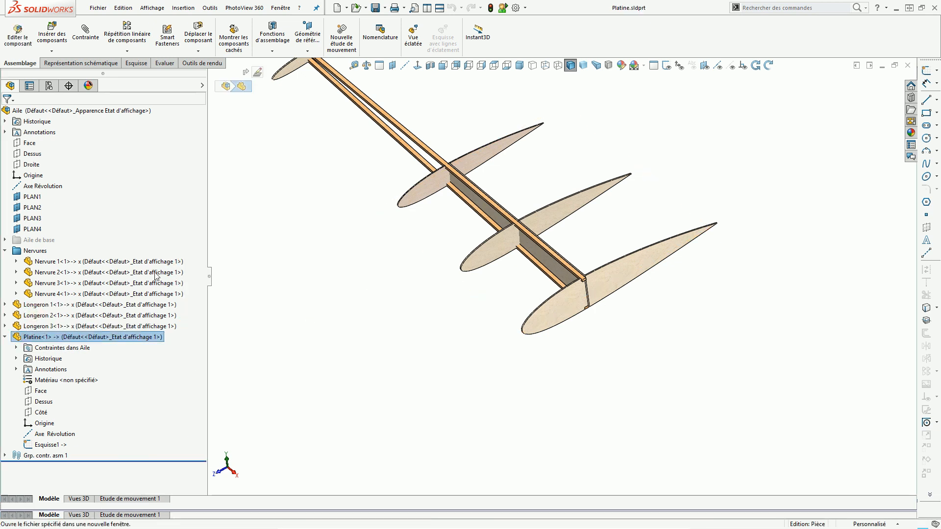
pyautogui.click(41, 208)
pyautogui.rightClick(42, 210)
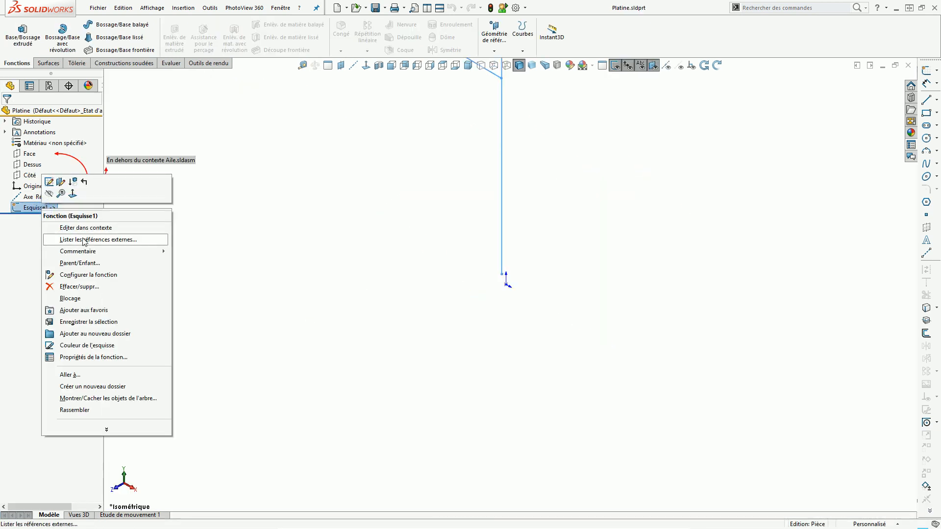
pyautogui.click(83, 241)
pyautogui.click(353, 334)
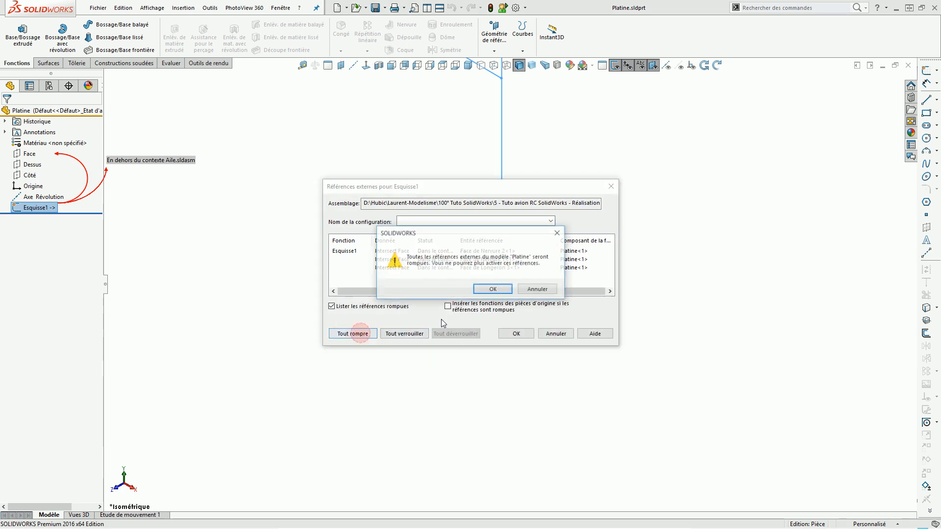
pyautogui.click(493, 289)
pyautogui.click(515, 334)
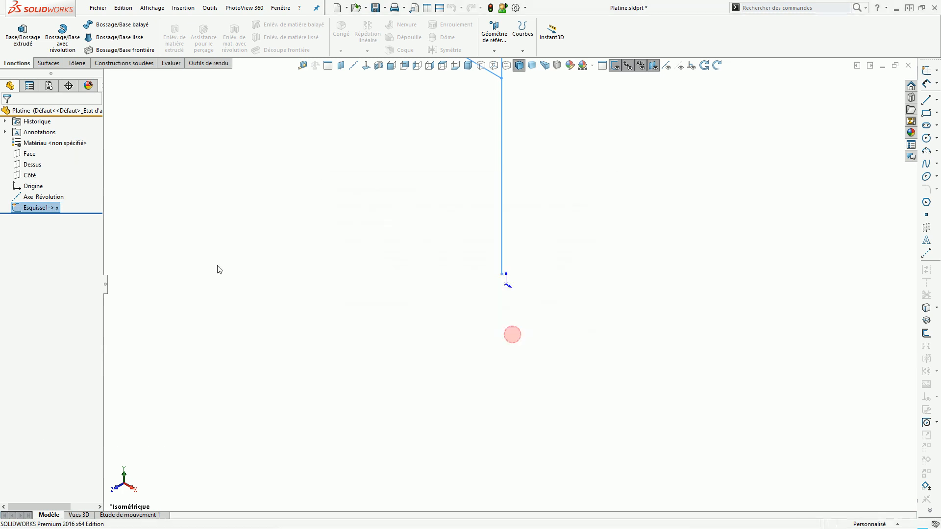
# Step: Open the Platine part's Esquisse1 for editing
pyautogui.rightClick(42, 209)
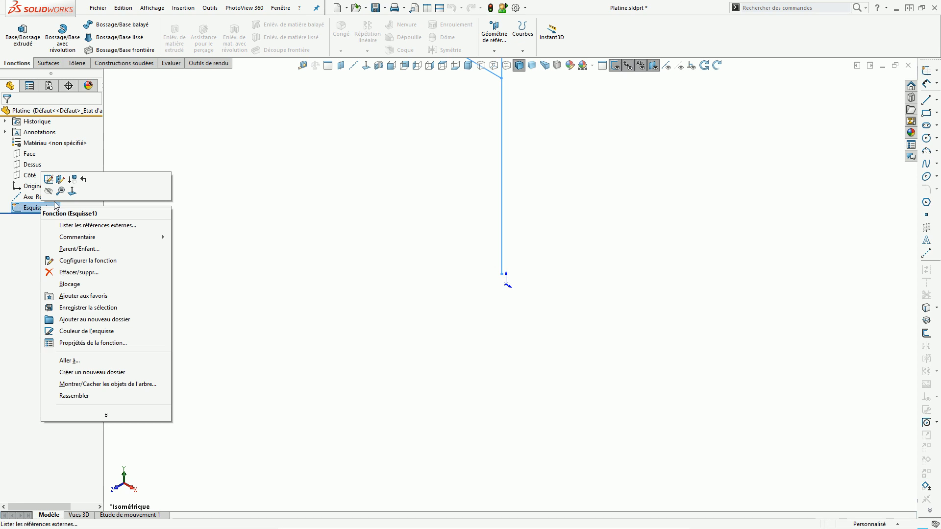
pyautogui.click(48, 179)
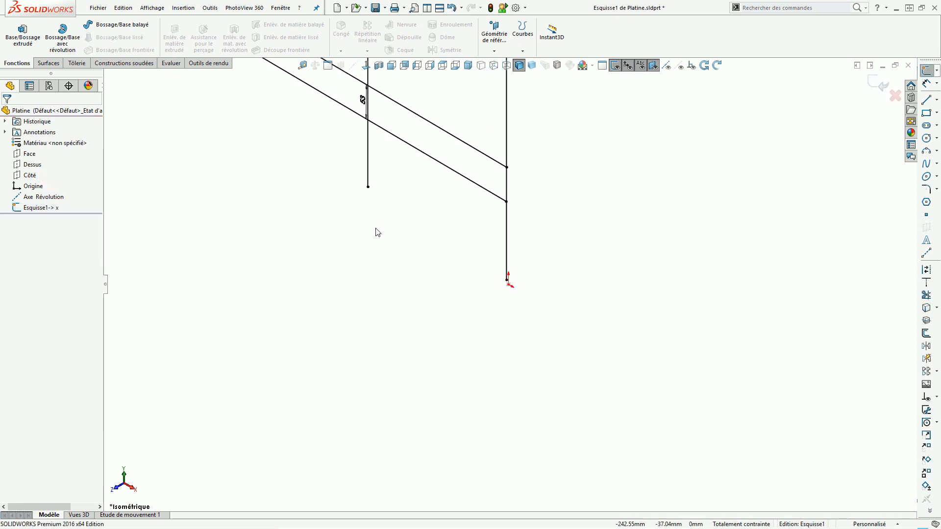
pyautogui.moveTo(382, 233)
pyautogui.mouseDown(button='middle')
pyautogui.moveTo(443, 105)
pyautogui.moveTo(505, 280)
pyautogui.mouseUp(button='middle')
pyautogui.scroll(-5, 505, 280)
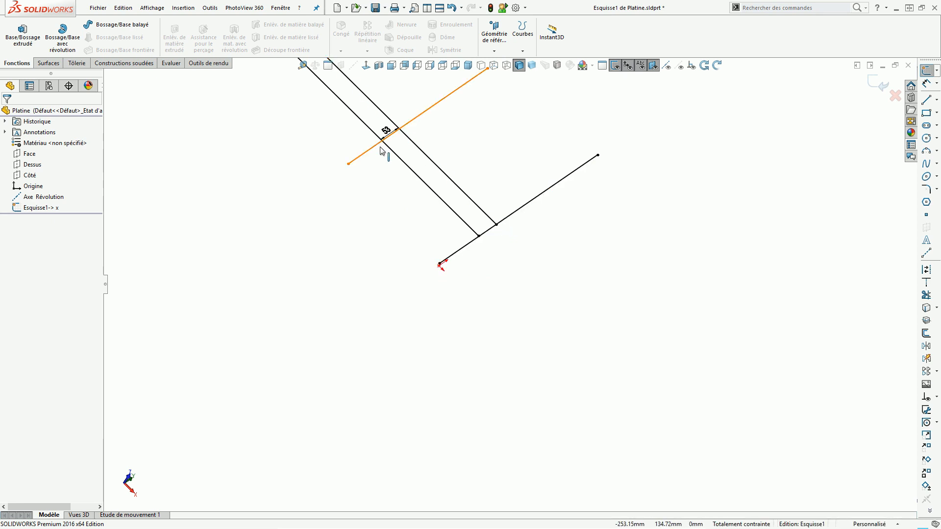
pyautogui.scroll(-7, 447, 196)
# Step: Try to extend one of the two parallel spar lines at the rib line near the origin
pyautogui.click(927, 284)
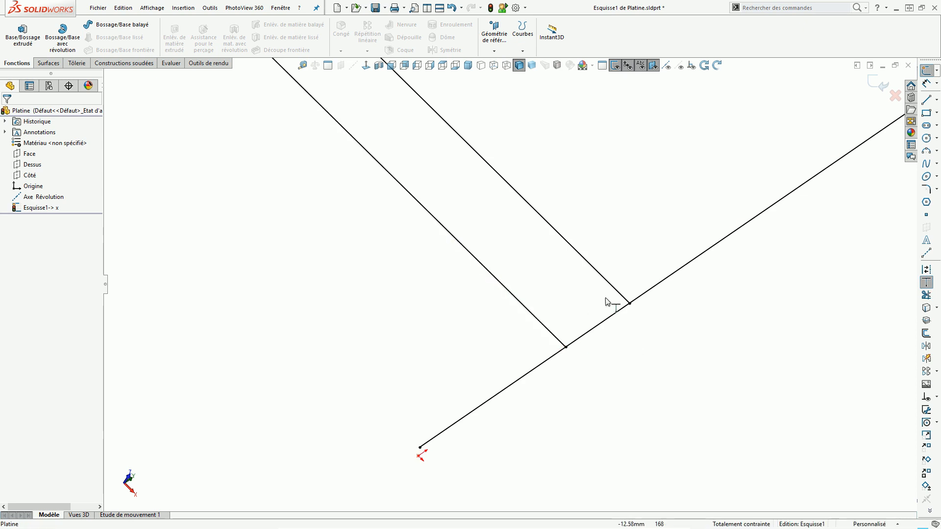
pyautogui.click(616, 289)
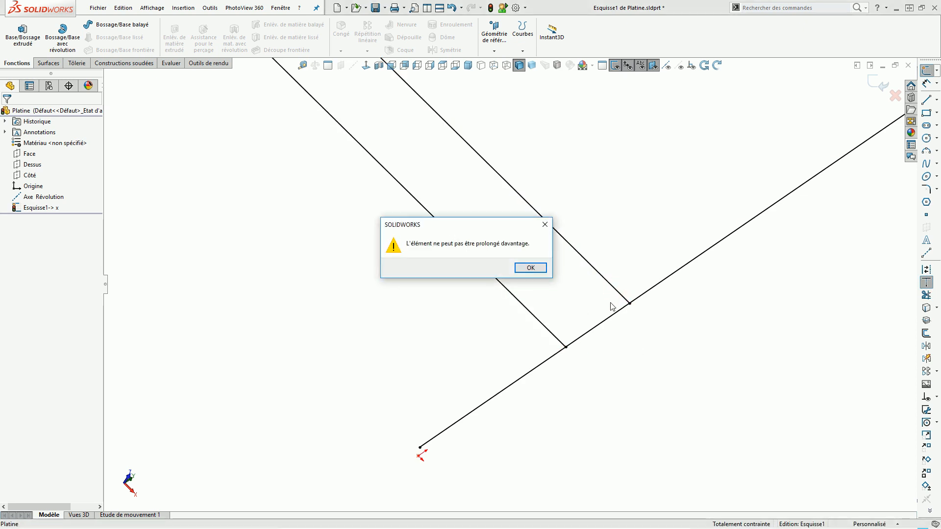
pyautogui.click(530, 268)
pyautogui.scroll(5, 535, 295)
pyautogui.scroll(-3, 483, 269)
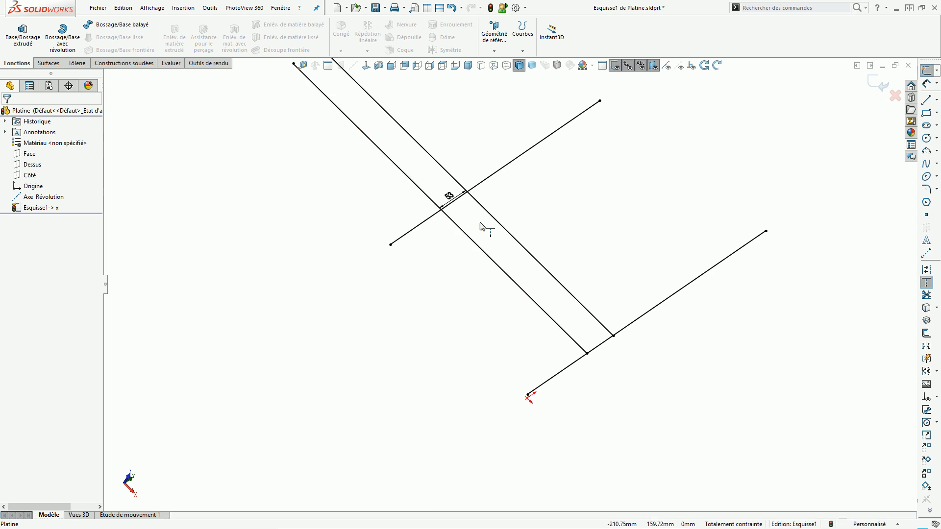
pyautogui.press('Escape')
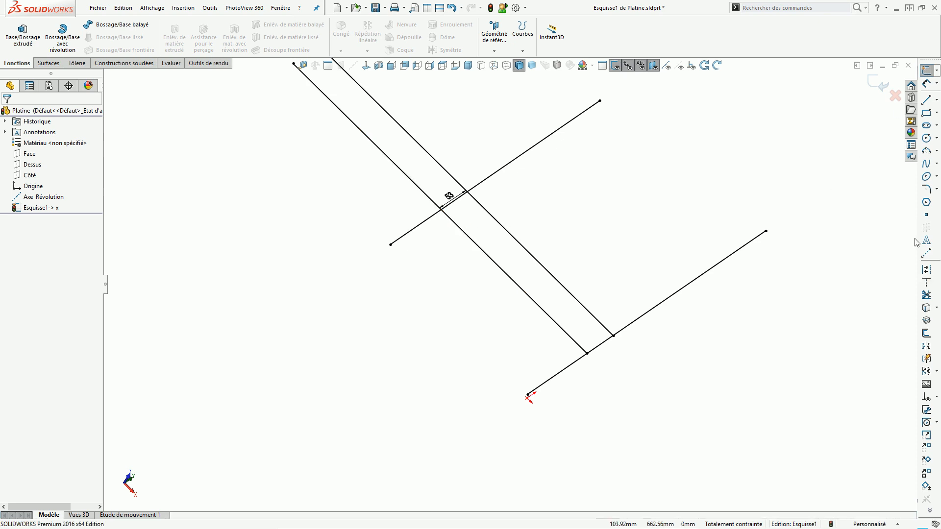
# Step: Trim the rib line near the origin outside the two parallel lines, and the parallel lines beyond the other rib line
pyautogui.click(927, 294)
pyautogui.click(636, 316)
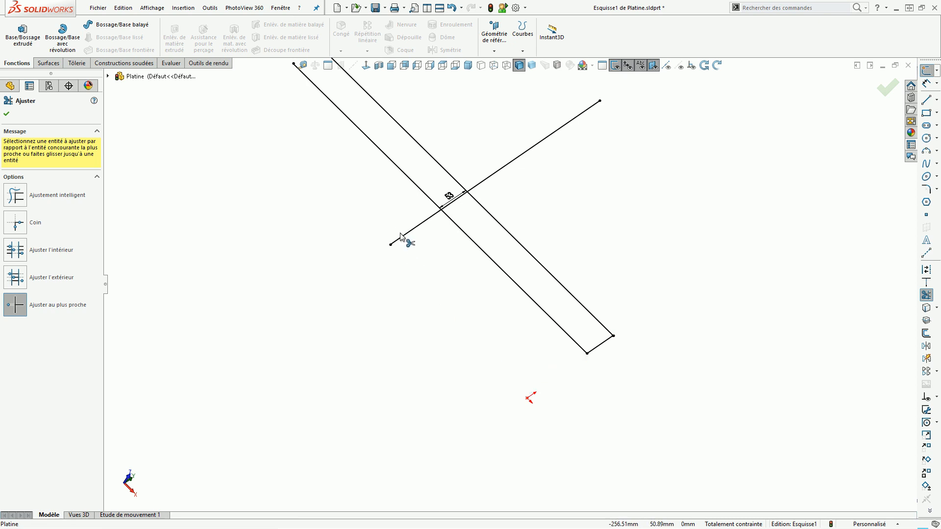
pyautogui.click(414, 183)
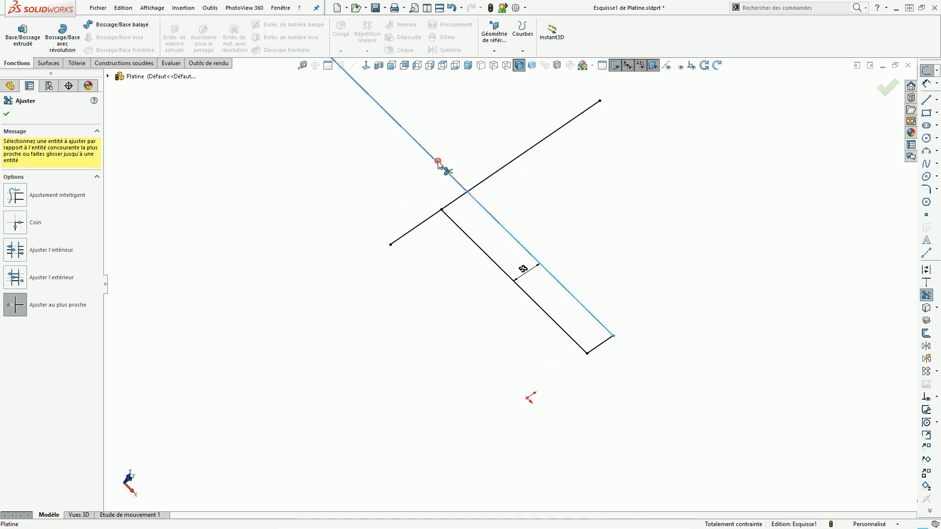